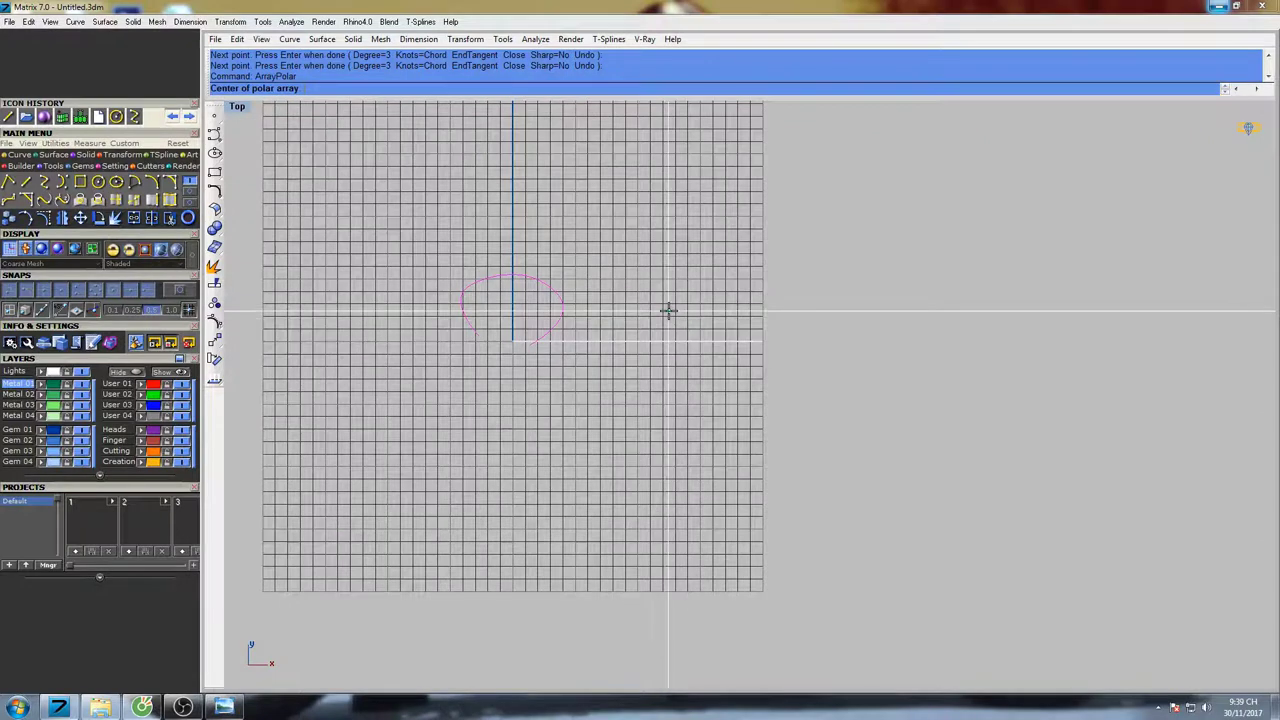
# Polar-array the petal curve around the origin as 3 items over a full 360 degrees
pyautogui.write('0')
pyautogui.press('Return')
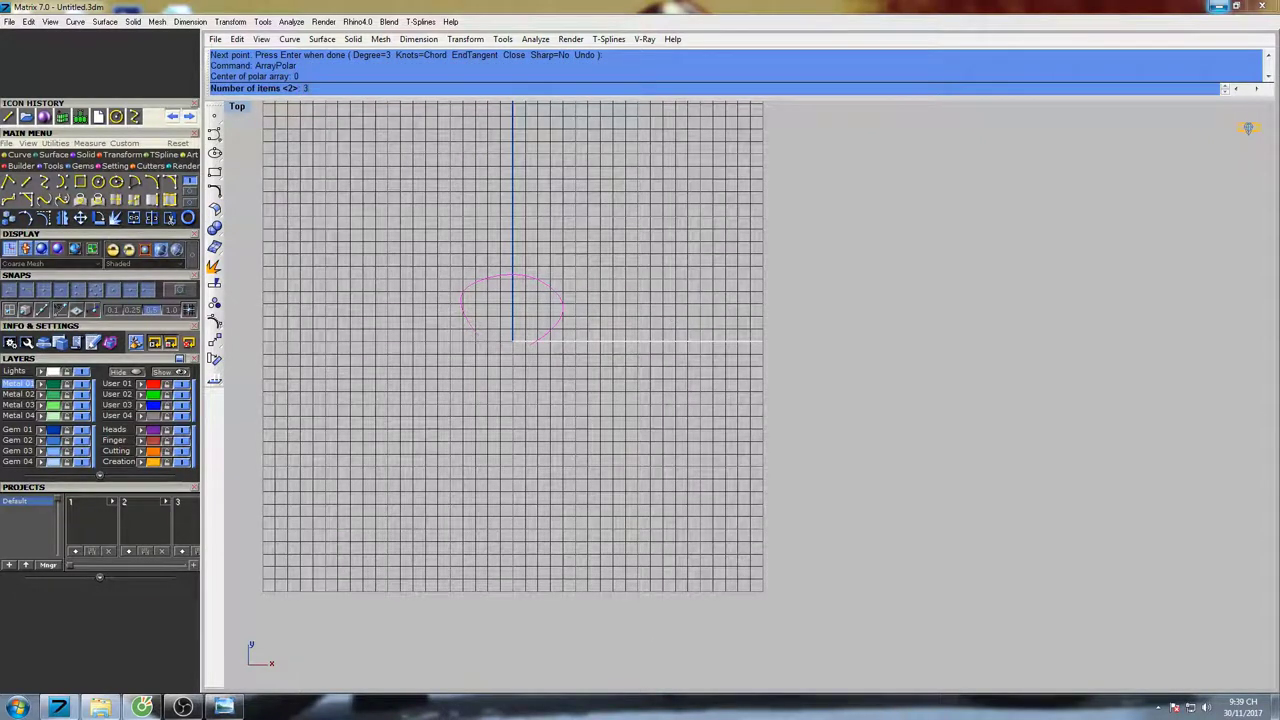
pyautogui.write('3')
pyautogui.press('Return')
pyautogui.press('Return')
pyautogui.moveTo(619, 386); pyautogui.dragTo(632, 333, button='right')
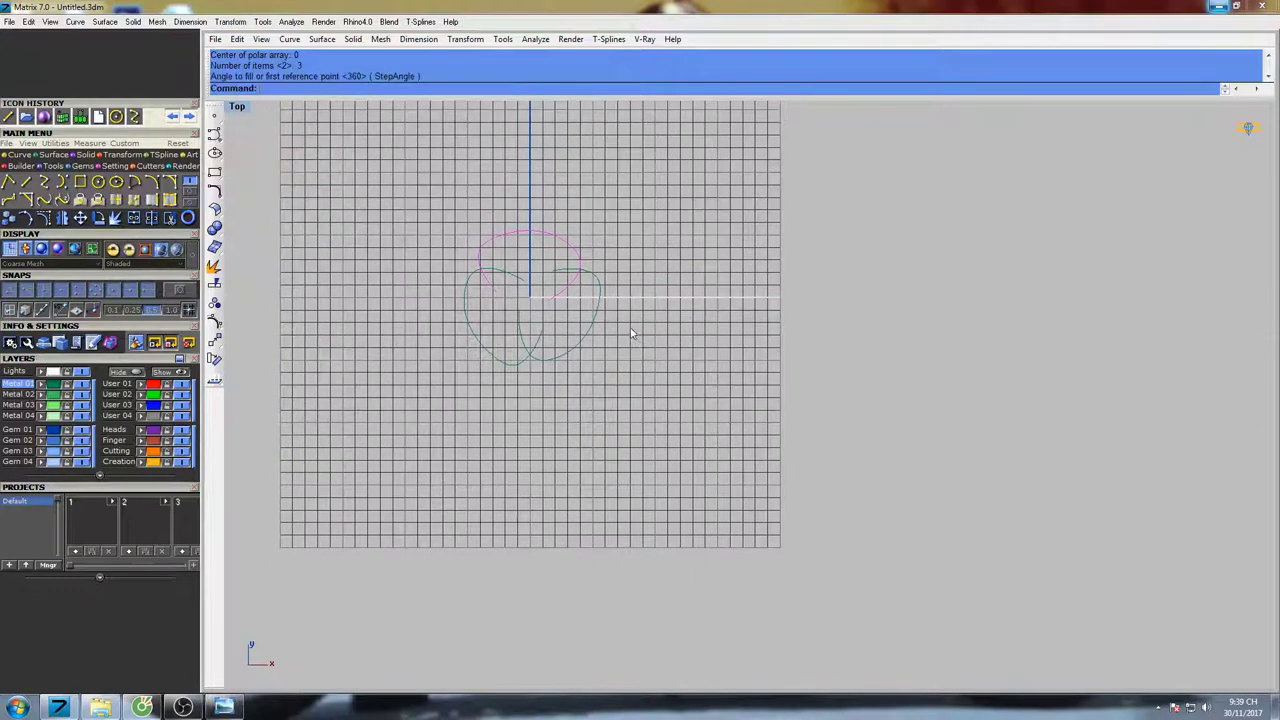
pyautogui.scroll(3, 549, 268)
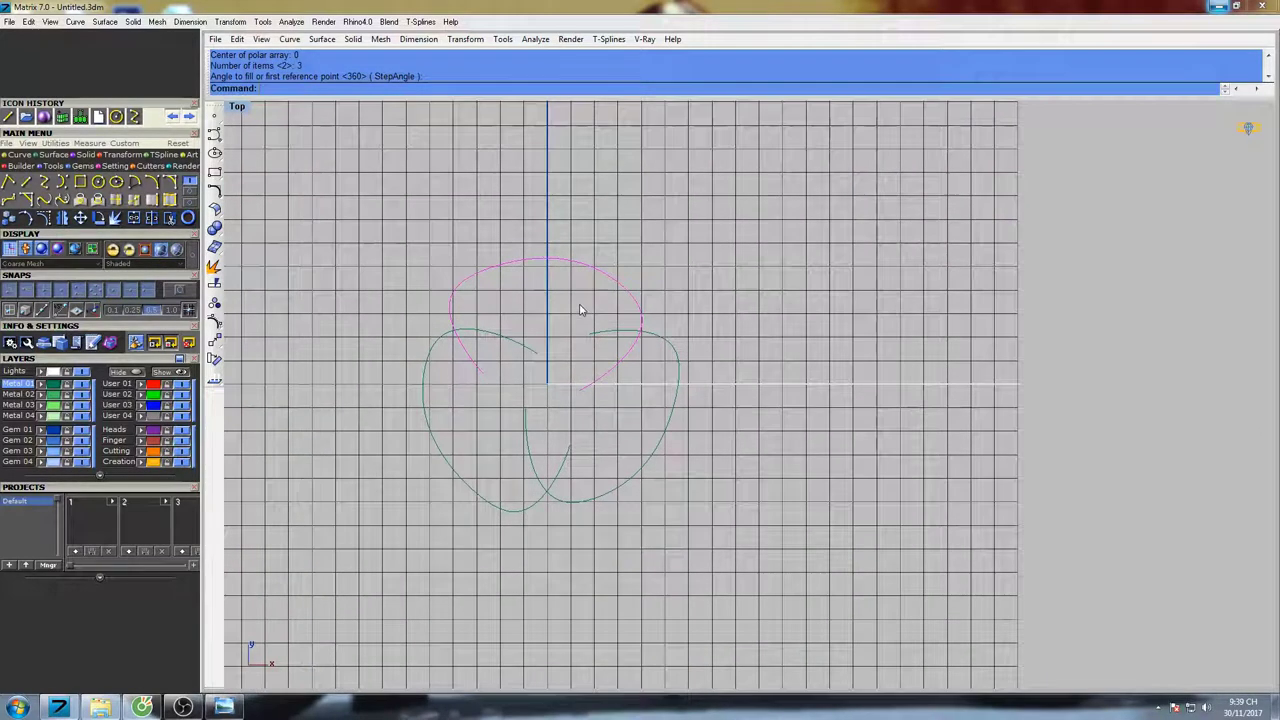
# Move the original petal curve straight up along the Y axis, spreading the three arrayed petals away from the origin
pyautogui.write('Mov')
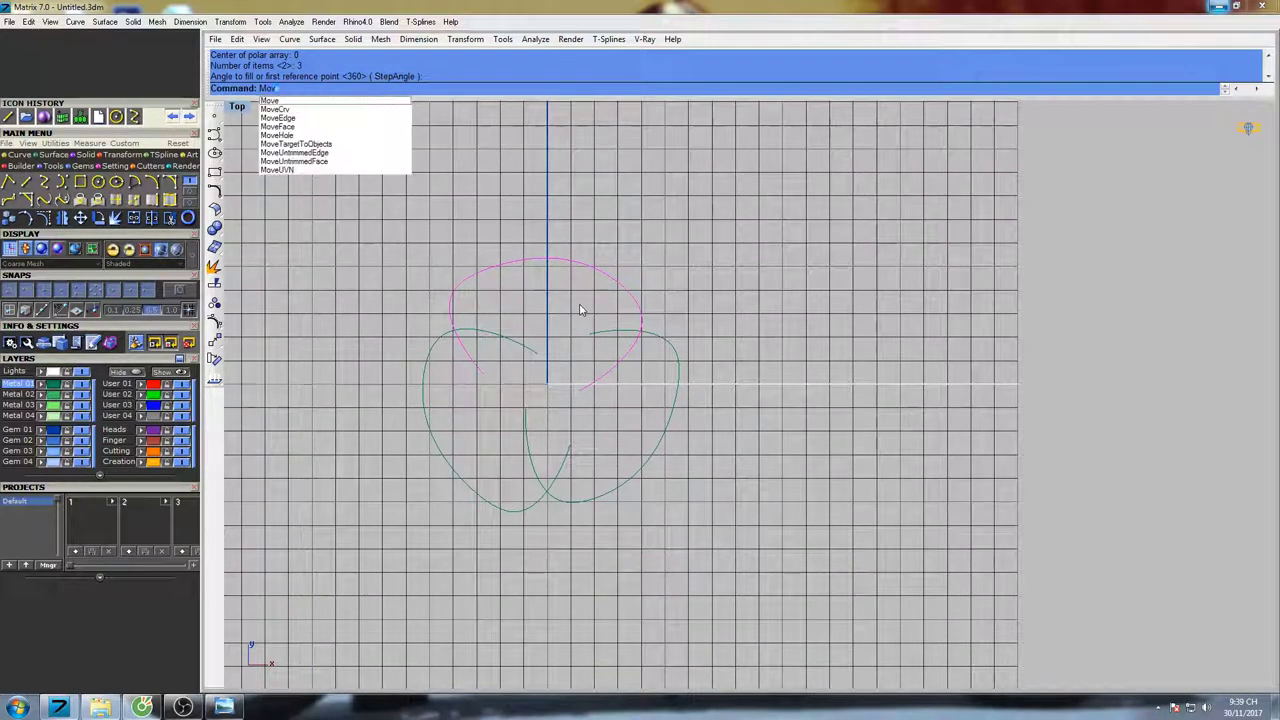
pyautogui.press('Return')
pyautogui.click(674, 262)
pyautogui.click(674, 241)
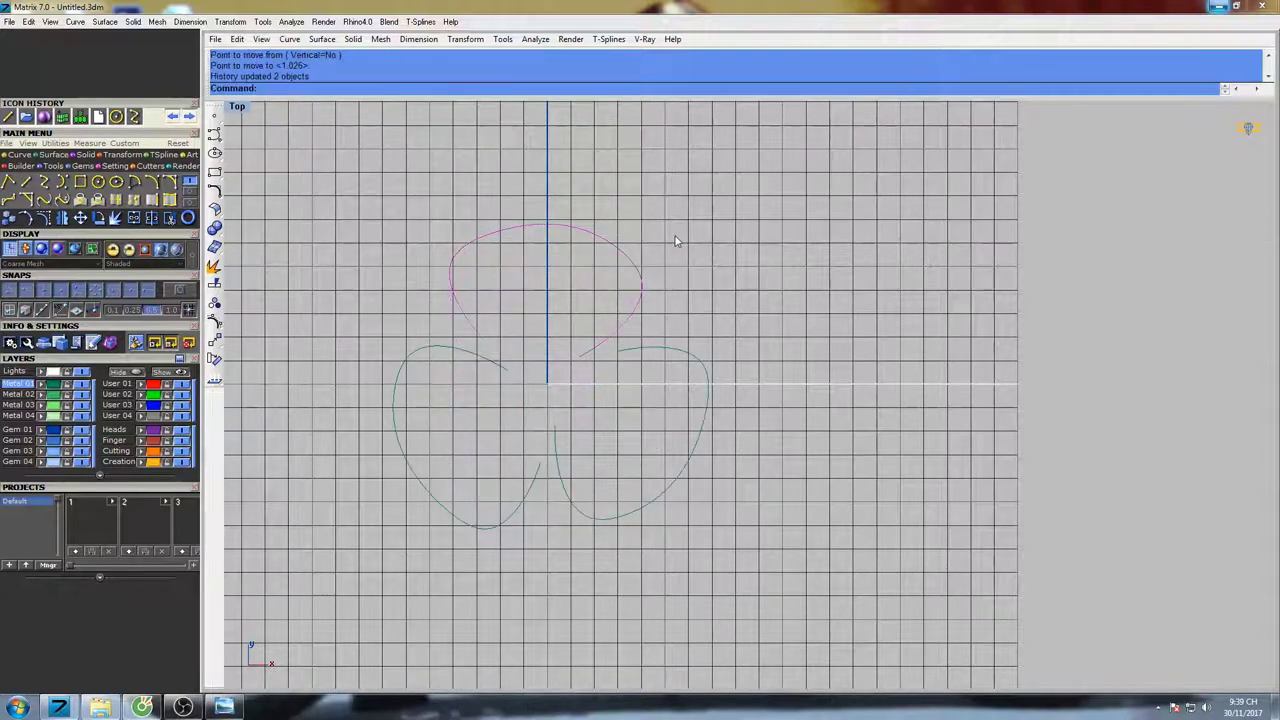
pyautogui.rightClick(669, 262)
pyautogui.click(669, 258)
pyautogui.click(670, 253)
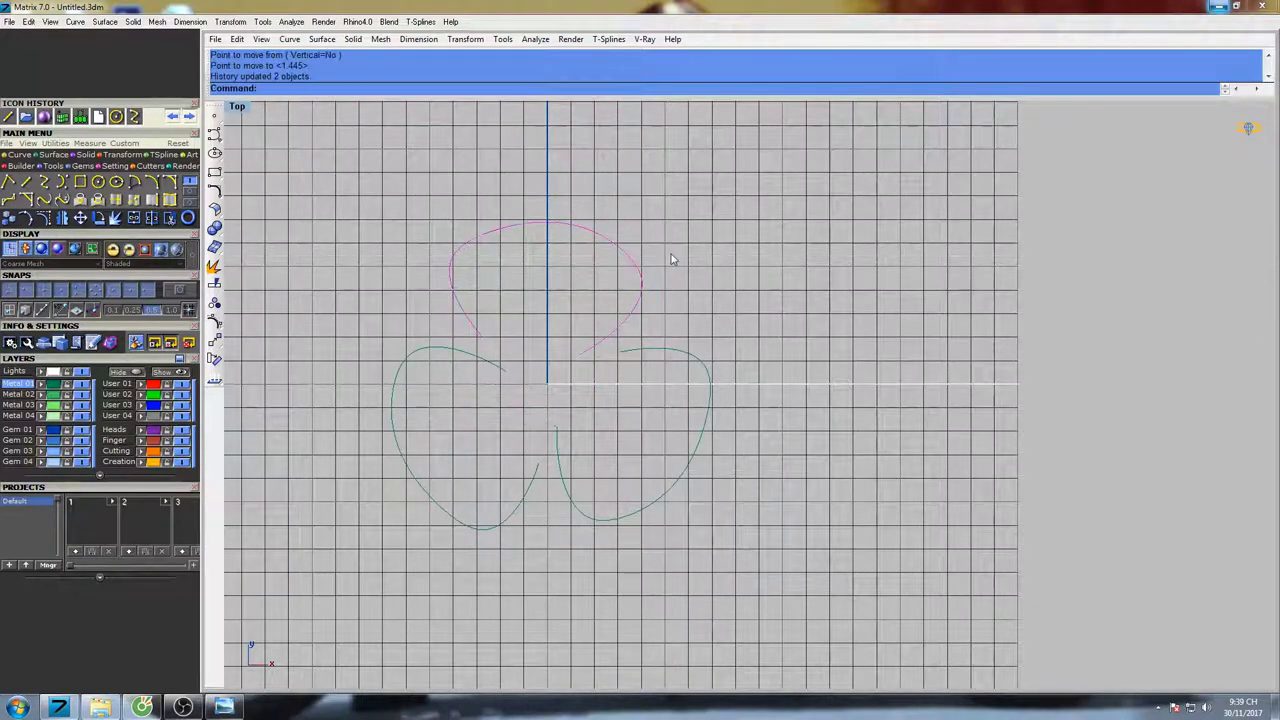
pyautogui.scroll(-8, 678, 247)
pyautogui.scroll(4, 685, 245)
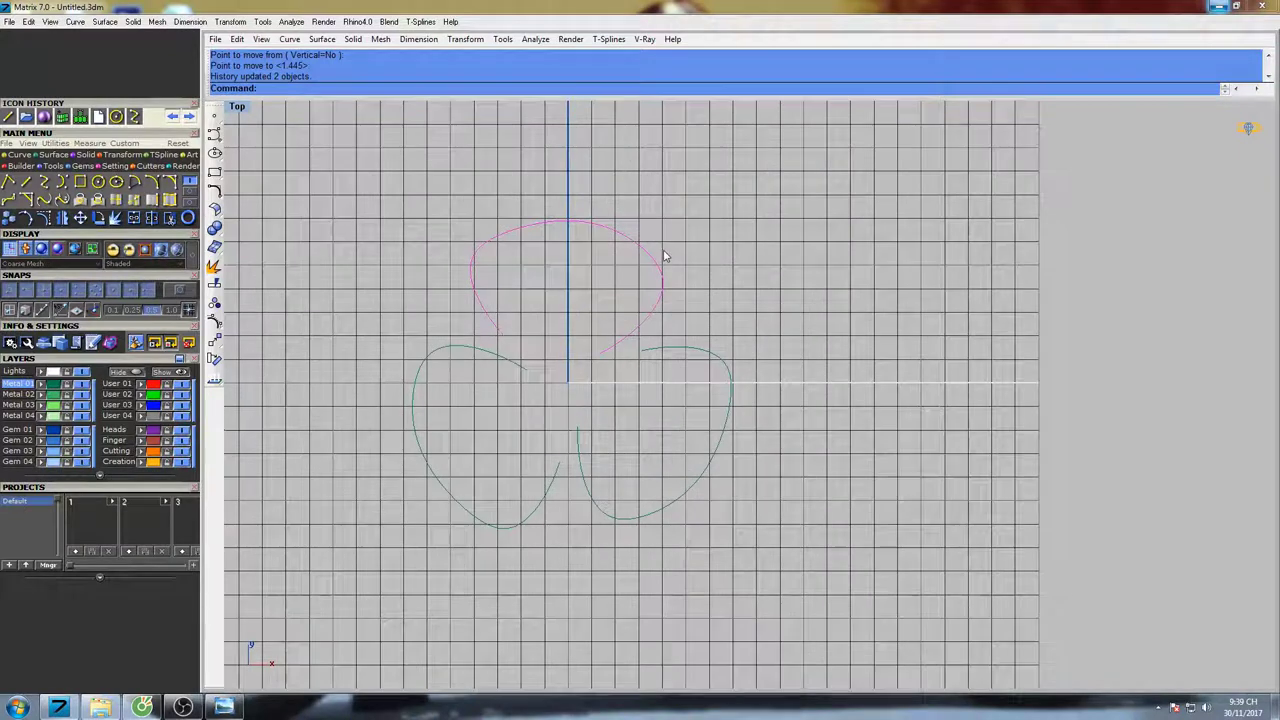
pyautogui.scroll(1, 668, 258)
pyautogui.moveTo(677, 273); pyautogui.dragTo(657, 271, button='right')
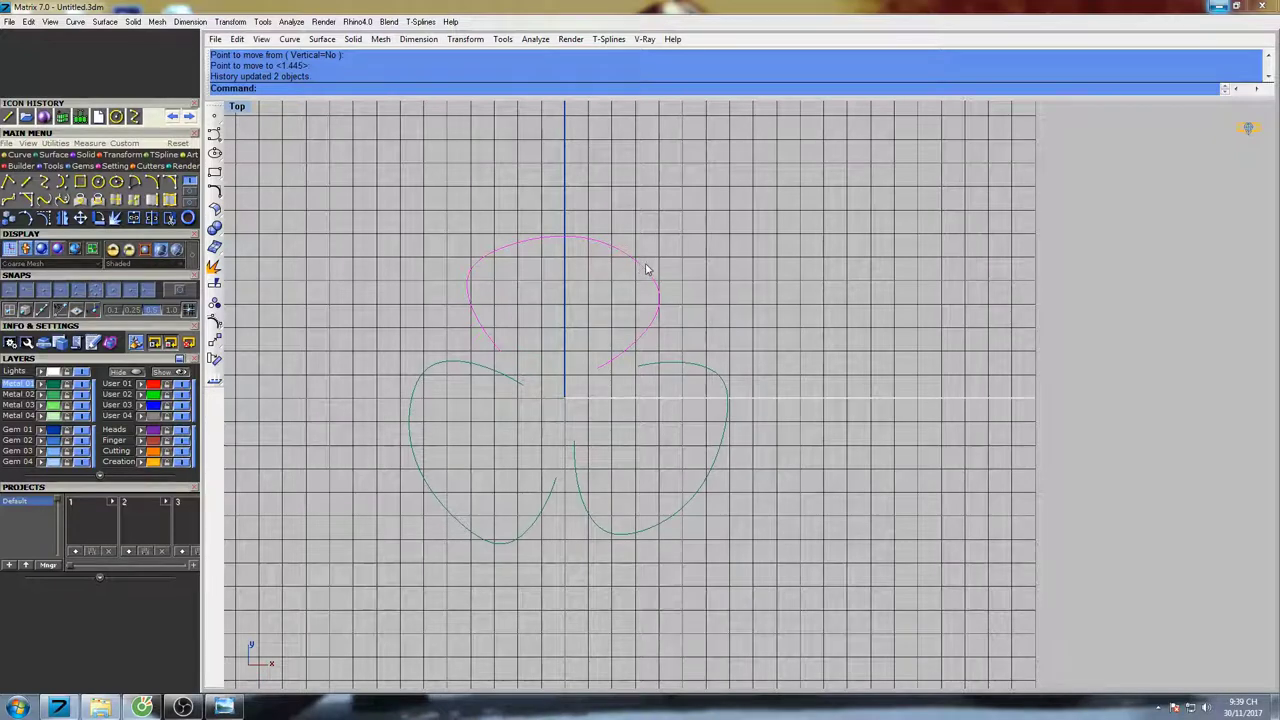
# Show the original petal's control points and move its upper-right point outward along X in small increments
pyautogui.scroll(4, 651, 270)
pyautogui.press('F10')
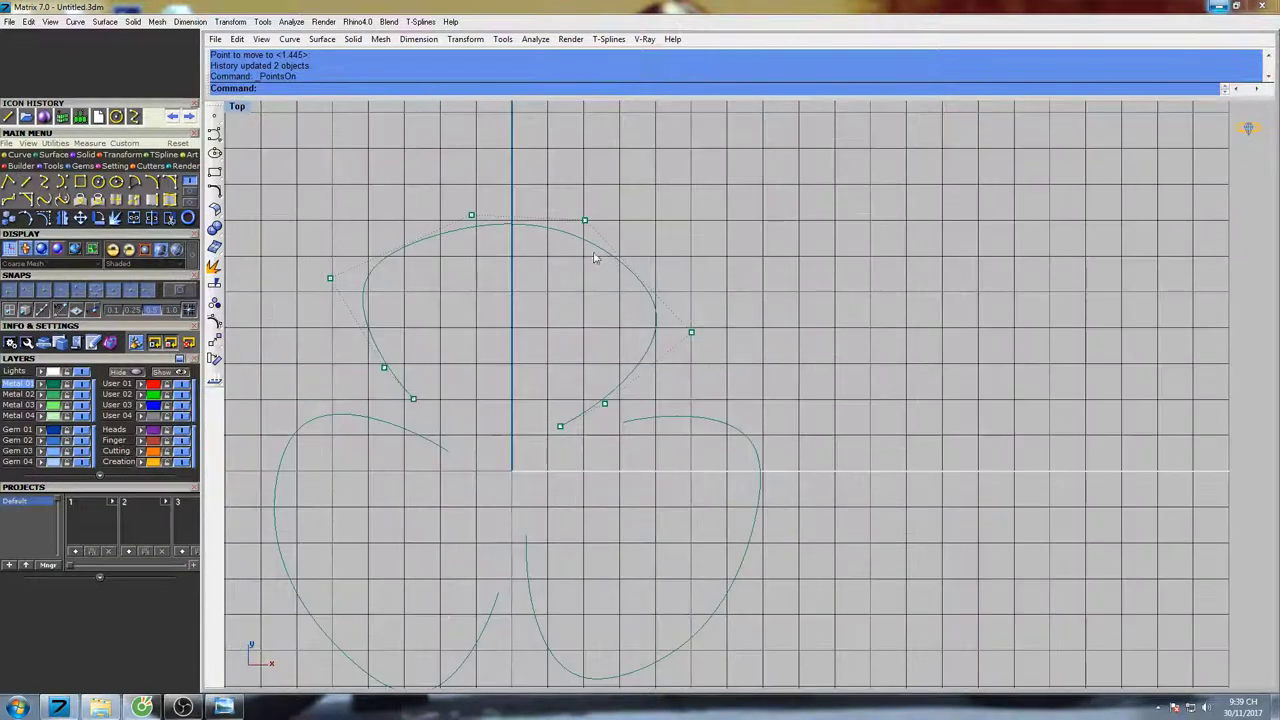
pyautogui.moveTo(560, 245); pyautogui.dragTo(611, 209)
pyautogui.moveTo(611, 209); pyautogui.dragTo(630, 258, button='right')
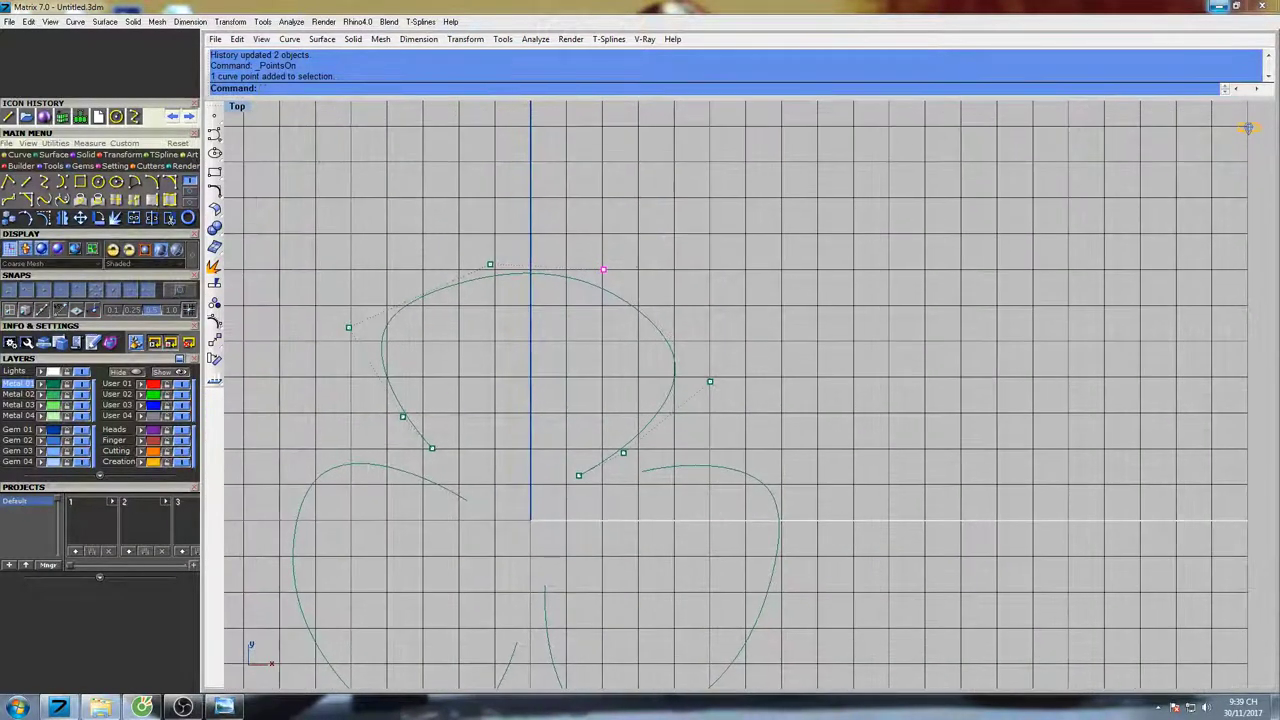
pyautogui.write('ve')
pyautogui.press('Return')
pyautogui.click(627, 229)
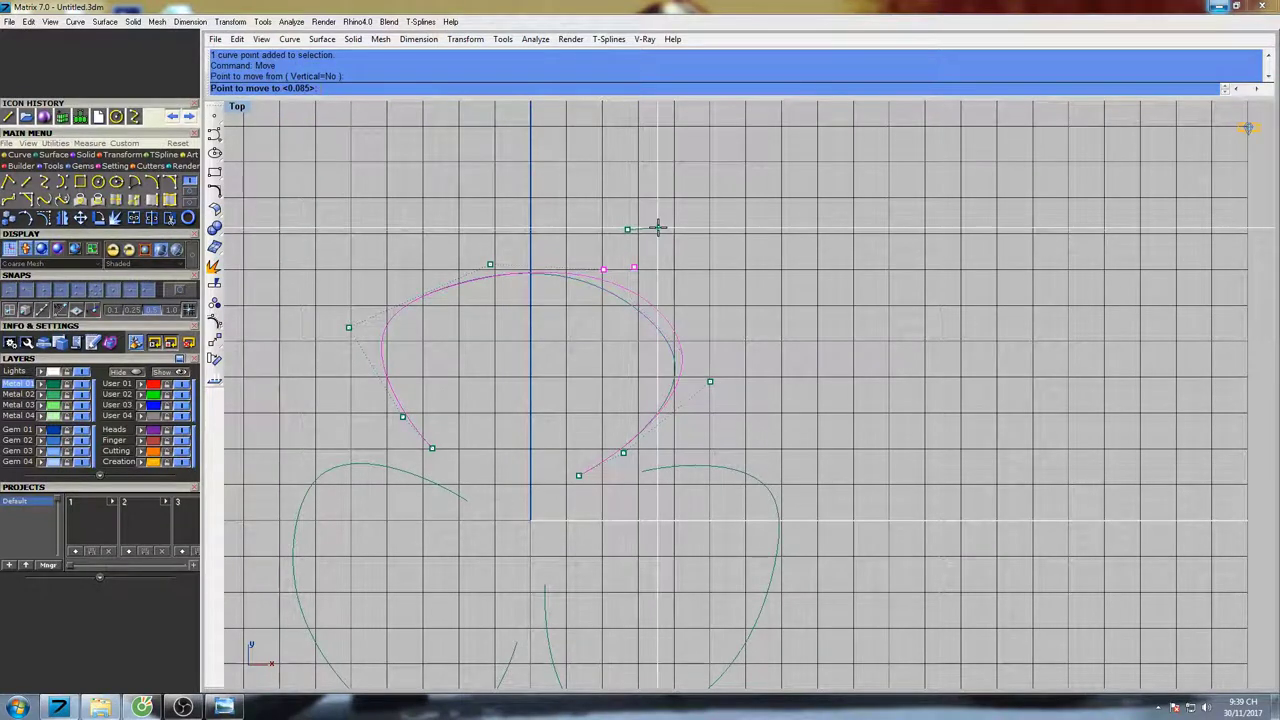
pyautogui.click(652, 230)
pyautogui.rightClick(651, 231)
pyautogui.click(653, 230)
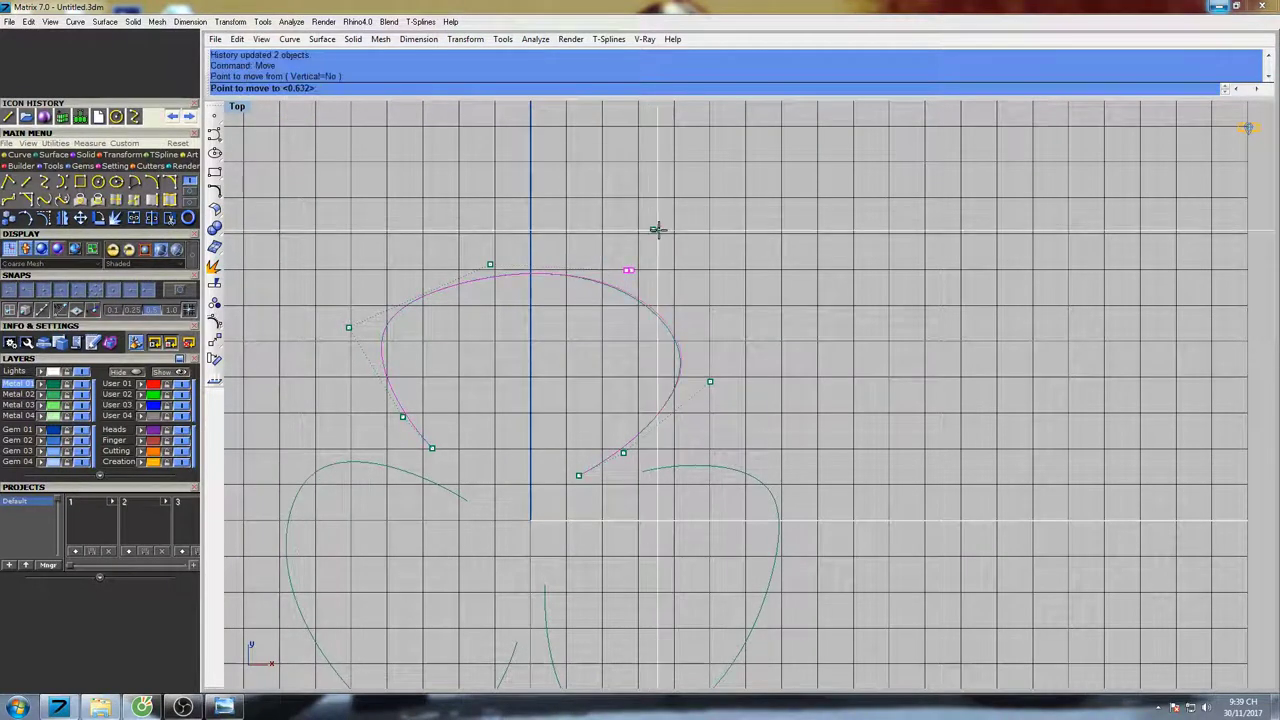
pyautogui.click(659, 230)
# Lower the petal's right end point toward the origin and move the adjacent control point up to curve that side inward
pyautogui.moveTo(581, 489); pyautogui.dragTo(586, 498)
pyautogui.rightClick(597, 415)
pyautogui.click(598, 397)
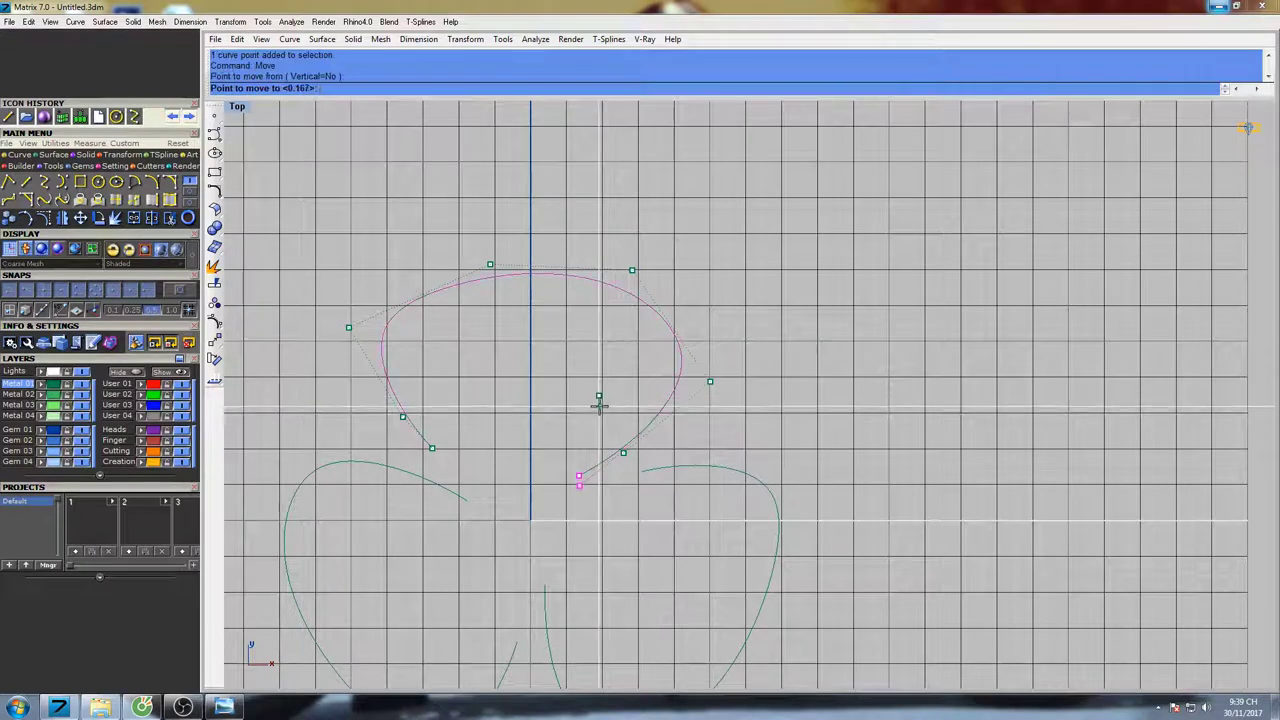
pyautogui.click(598, 413)
pyautogui.moveTo(611, 440); pyautogui.dragTo(638, 467)
pyautogui.rightClick(653, 469)
pyautogui.click(671, 464)
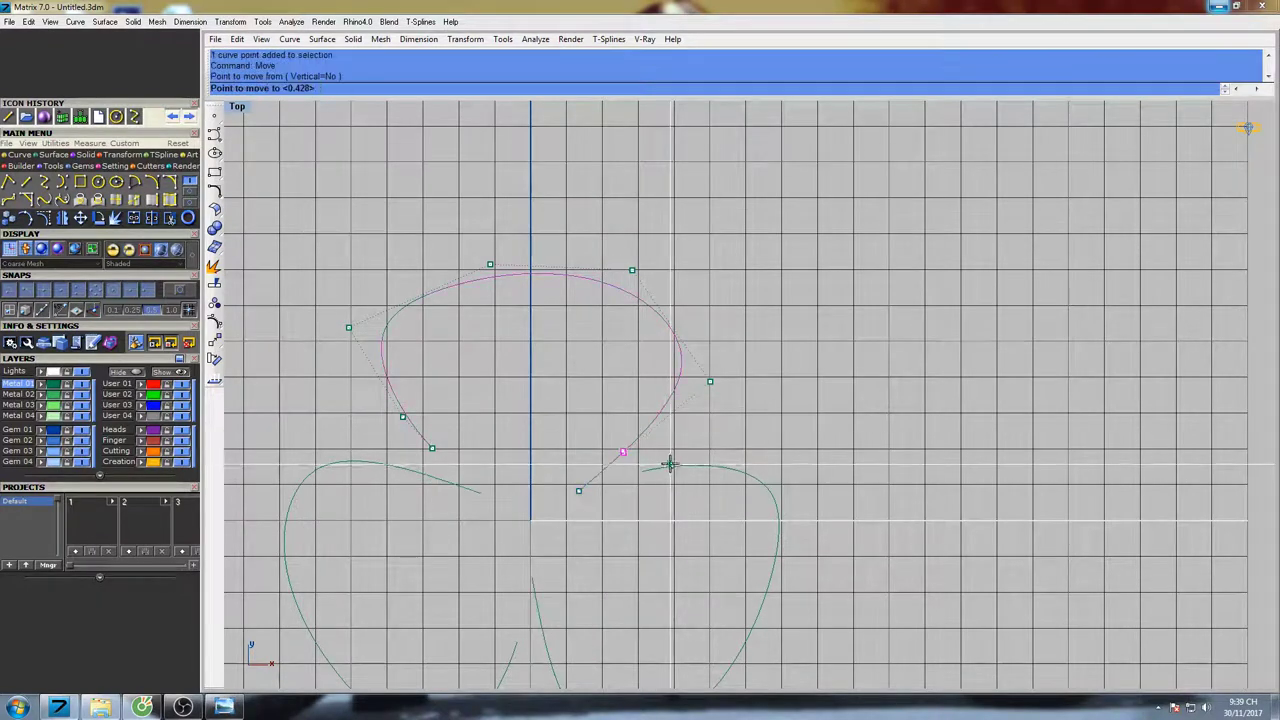
pyautogui.click(662, 437)
# Move the petal's top control point right to about the Y axis and shift the upper-right point farther outward
pyautogui.click(632, 270)
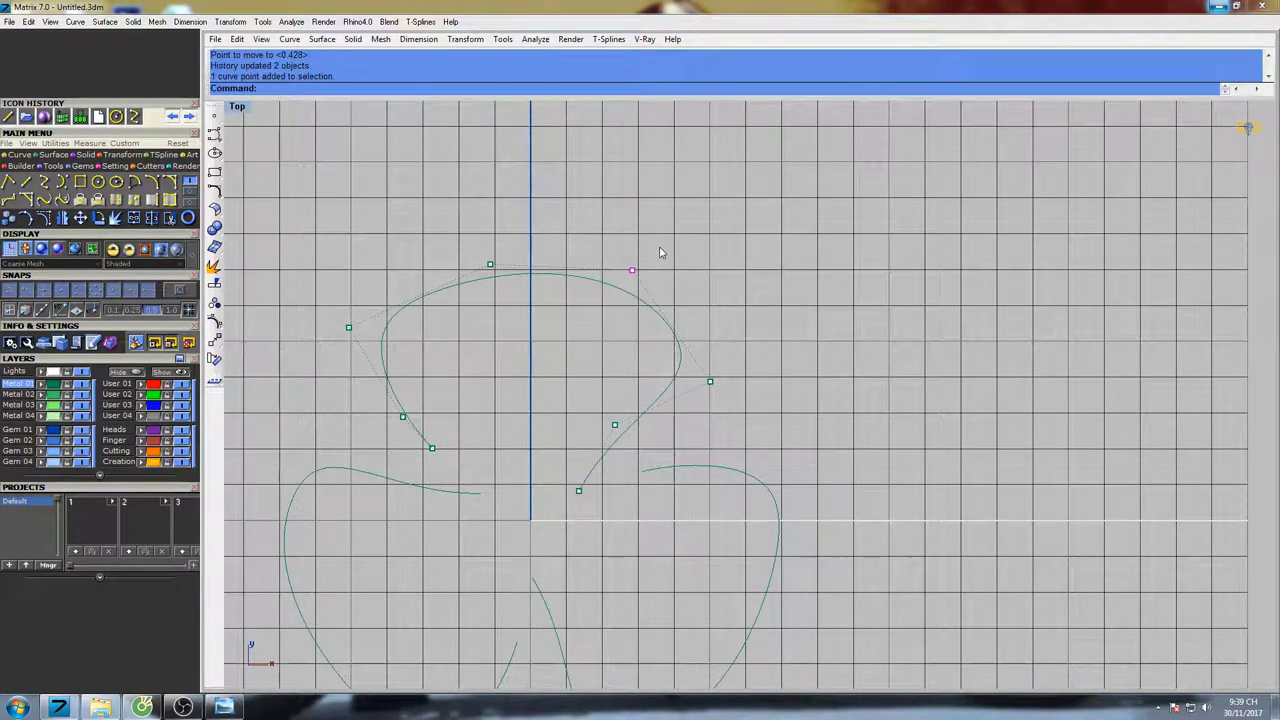
pyautogui.moveTo(463, 240); pyautogui.dragTo(512, 284)
pyautogui.rightClick(556, 276)
pyautogui.click(589, 237)
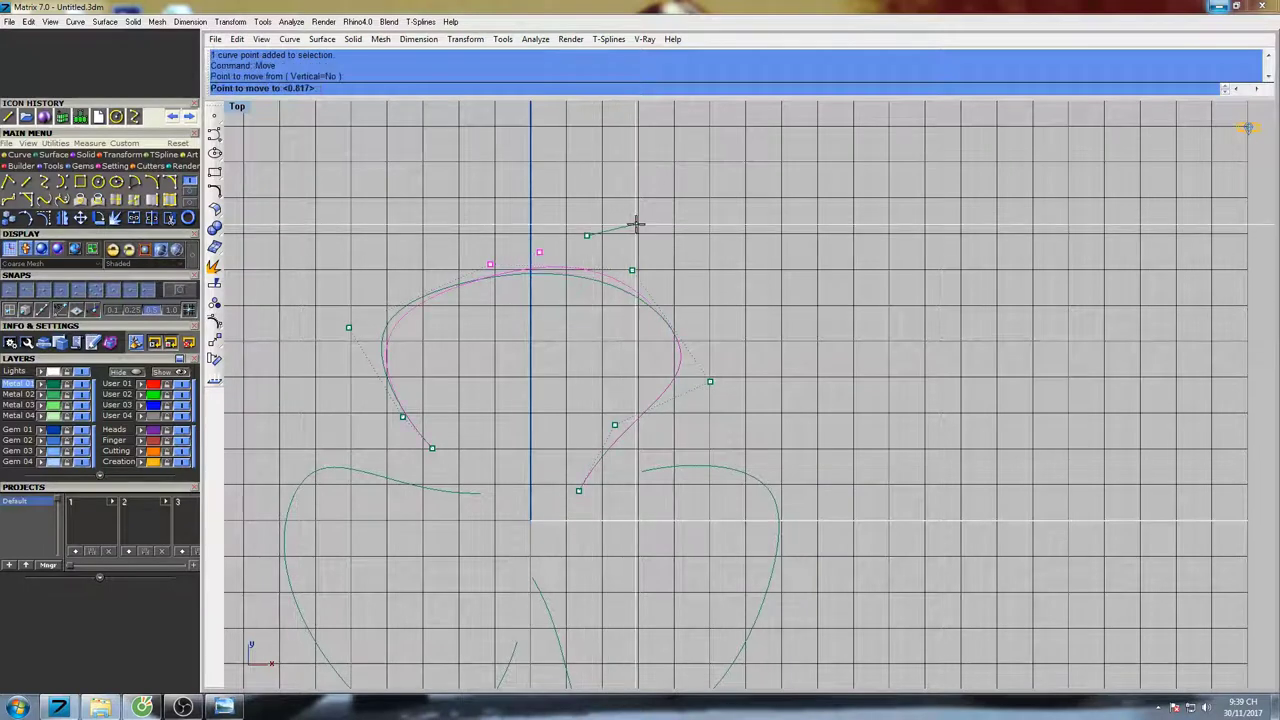
pyautogui.click(633, 225)
pyautogui.moveTo(631, 270); pyautogui.dragTo(693, 262)
pyautogui.rightClick(693, 259)
pyautogui.click(698, 257)
pyautogui.click(709, 258)
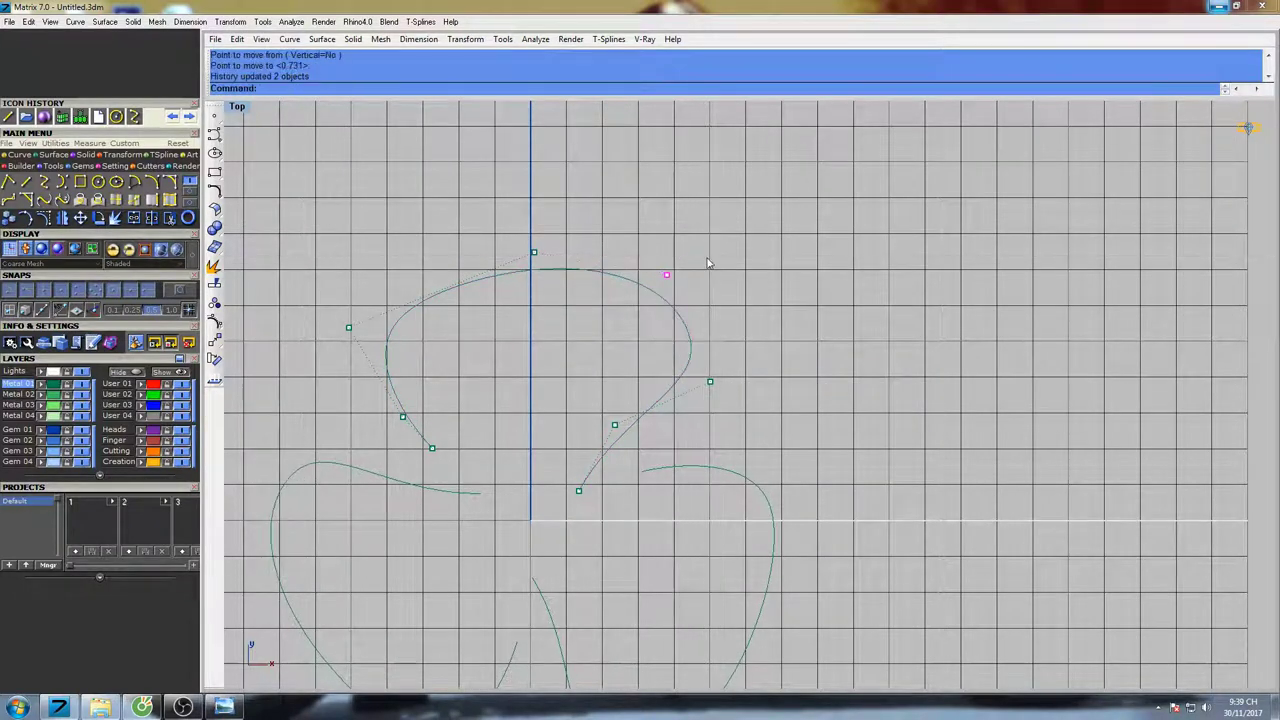
# Nudge the petal's rightmost control point outward and the lower-right inner point slightly to the right
pyautogui.scroll(-2, 626, 346)
pyautogui.moveTo(568, 347); pyautogui.dragTo(594, 336, button='right')
pyautogui.scroll(-1, 616, 344)
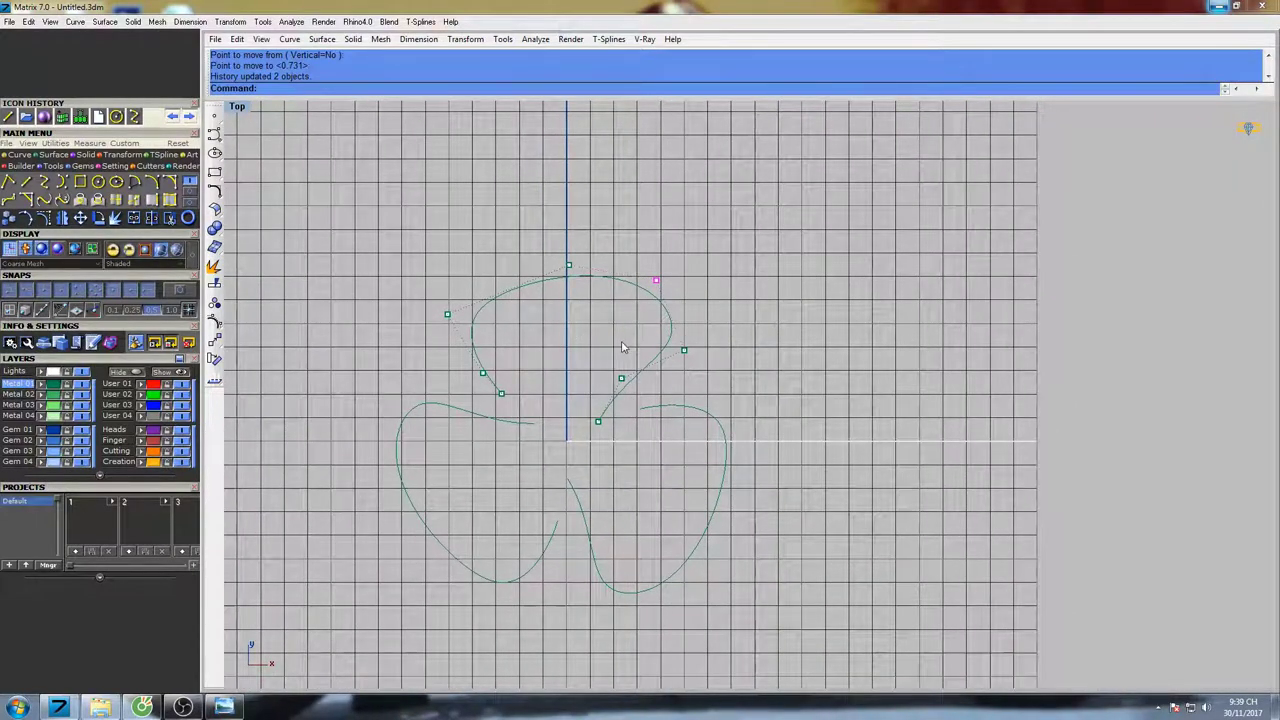
pyautogui.scroll(4, 659, 354)
pyautogui.click(697, 349)
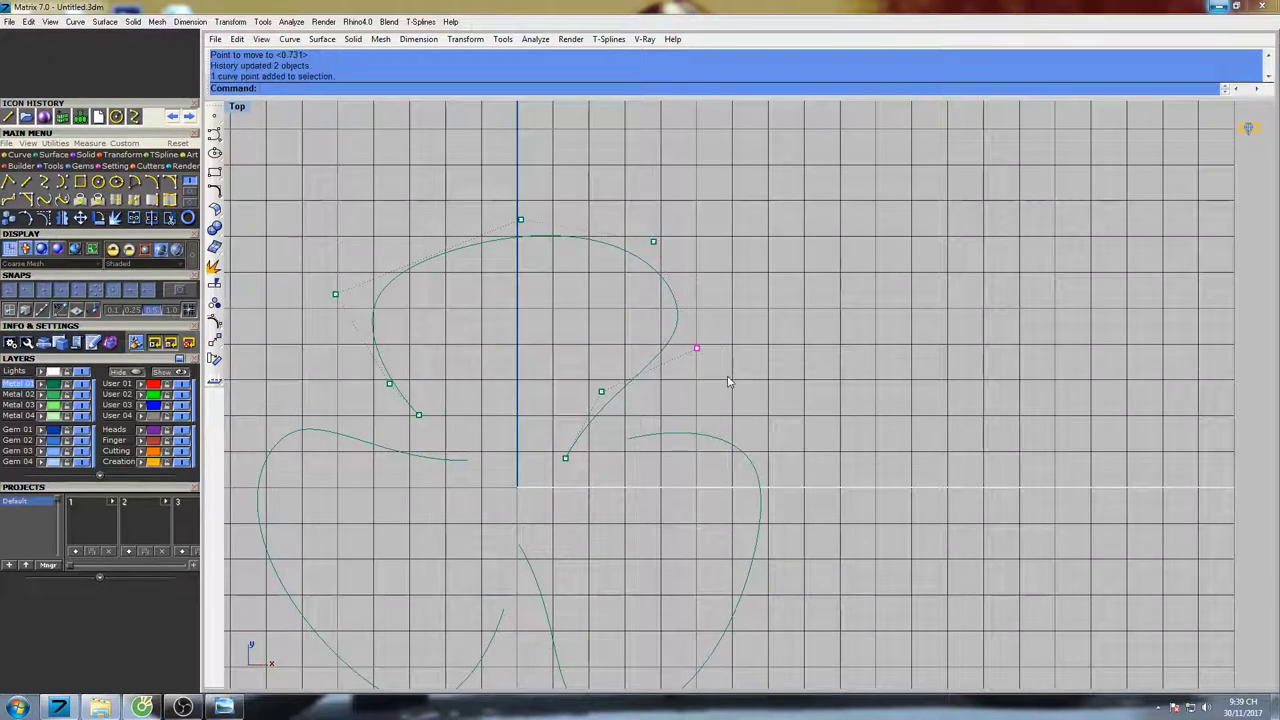
pyautogui.rightClick(730, 340)
pyautogui.click(735, 296)
pyautogui.click(744, 301)
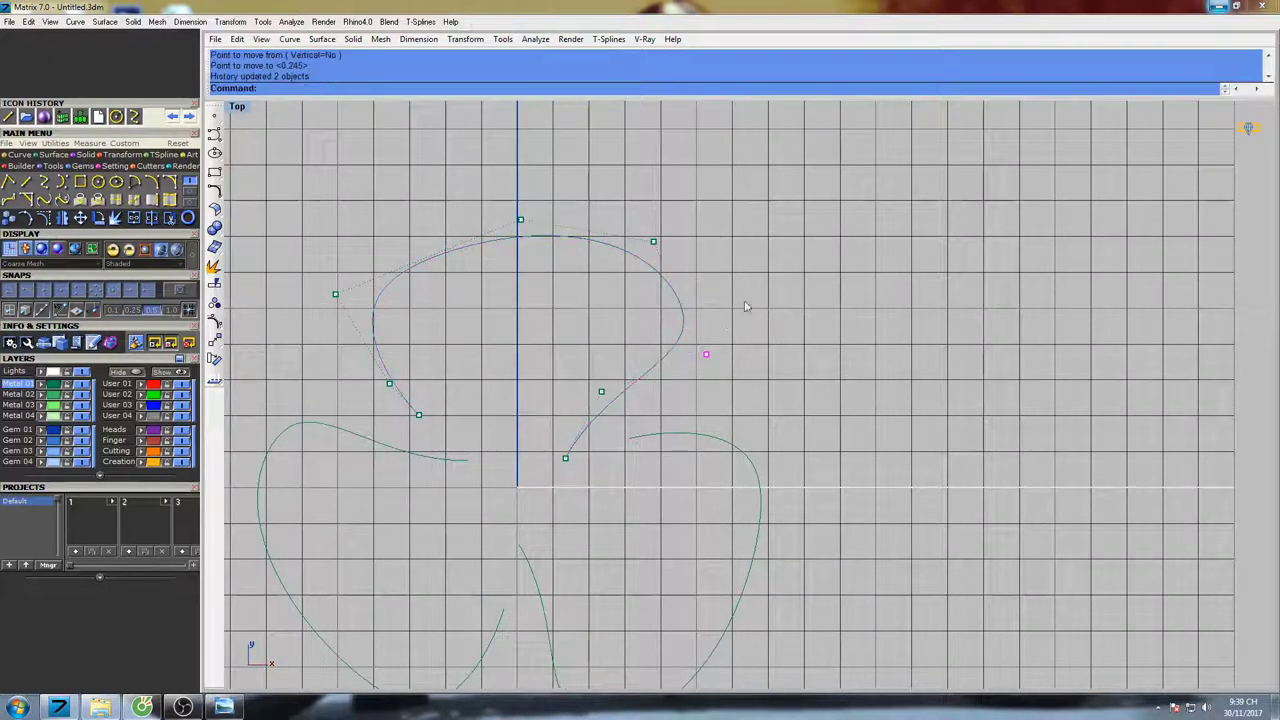
pyautogui.moveTo(594, 381); pyautogui.dragTo(608, 399)
pyautogui.rightClick(610, 398)
pyautogui.click(638, 380)
pyautogui.click(641, 380)
# Move the petal's left end point close to the origin and lower the neighbouring control point to round the left side
pyautogui.moveTo(408, 404); pyautogui.dragTo(434, 425)
pyautogui.rightClick(438, 425)
pyautogui.click(443, 355)
pyautogui.click(518, 398)
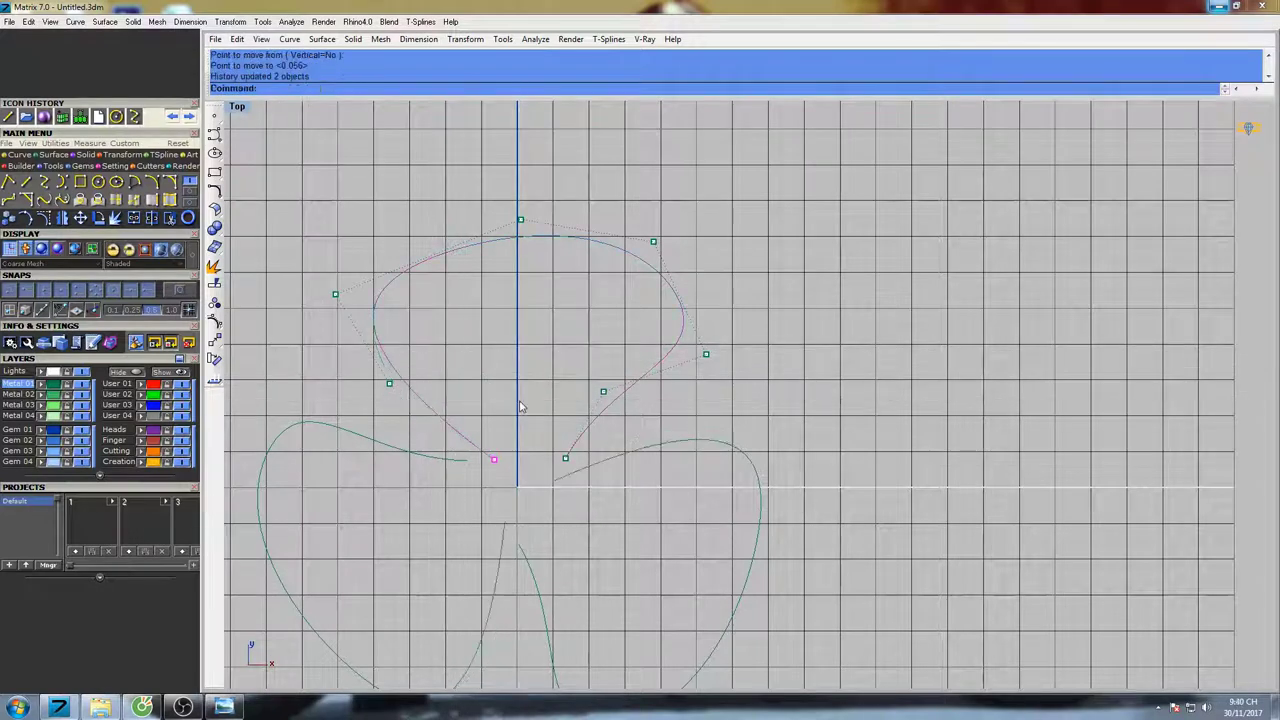
pyautogui.moveTo(389, 383); pyautogui.dragTo(449, 341)
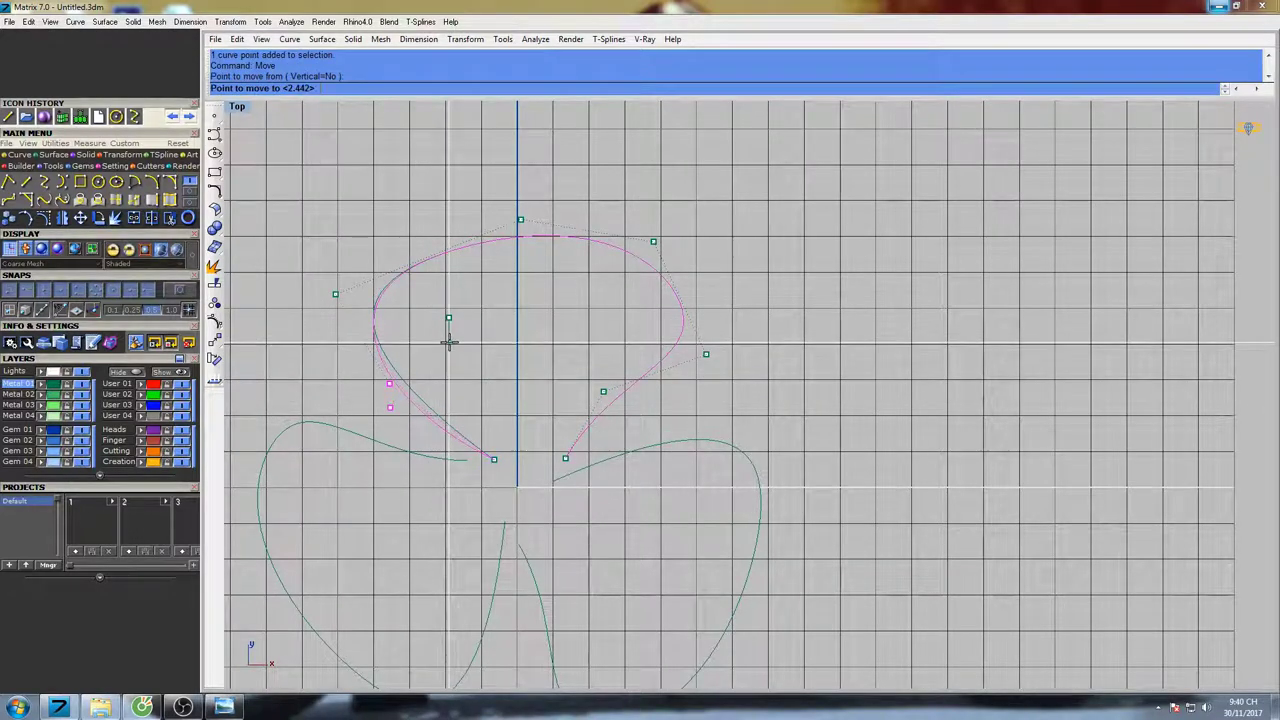
pyautogui.click(457, 349)
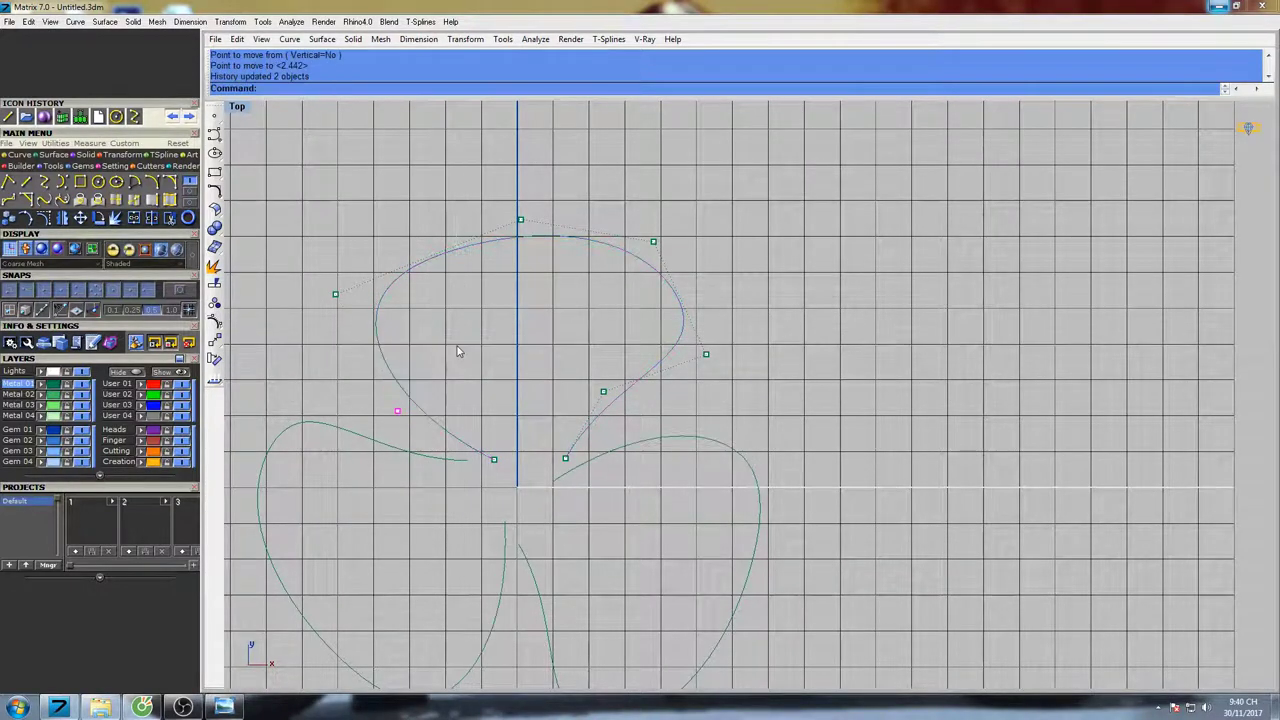
pyautogui.rightClick(472, 341)
pyautogui.click(480, 337)
pyautogui.click(475, 340)
pyautogui.scroll(-6, 475, 339)
pyautogui.moveTo(477, 337); pyautogui.dragTo(503, 340, button='right')
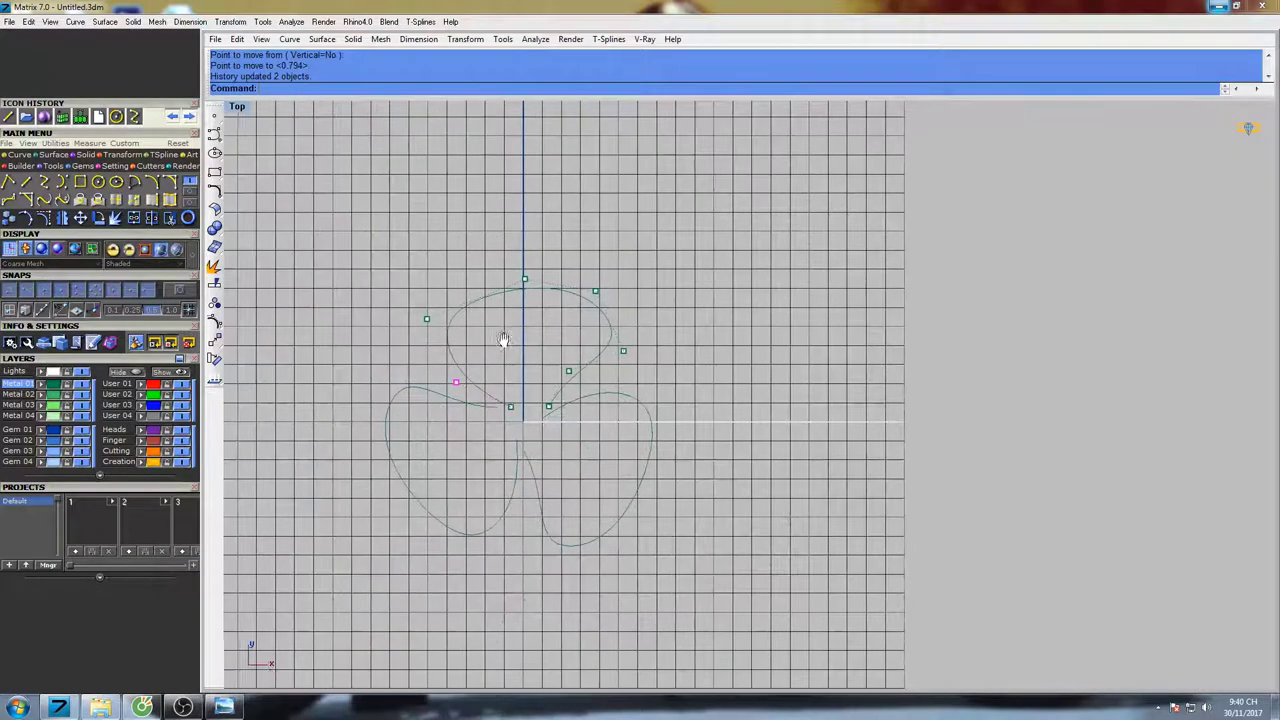
# Move the petal's top control point up and right of the Y axis in small increments, making the crown asymmetric
pyautogui.scroll(3, 505, 335)
pyautogui.moveTo(530, 275); pyautogui.dragTo(570, 208)
pyautogui.rightClick(584, 201)
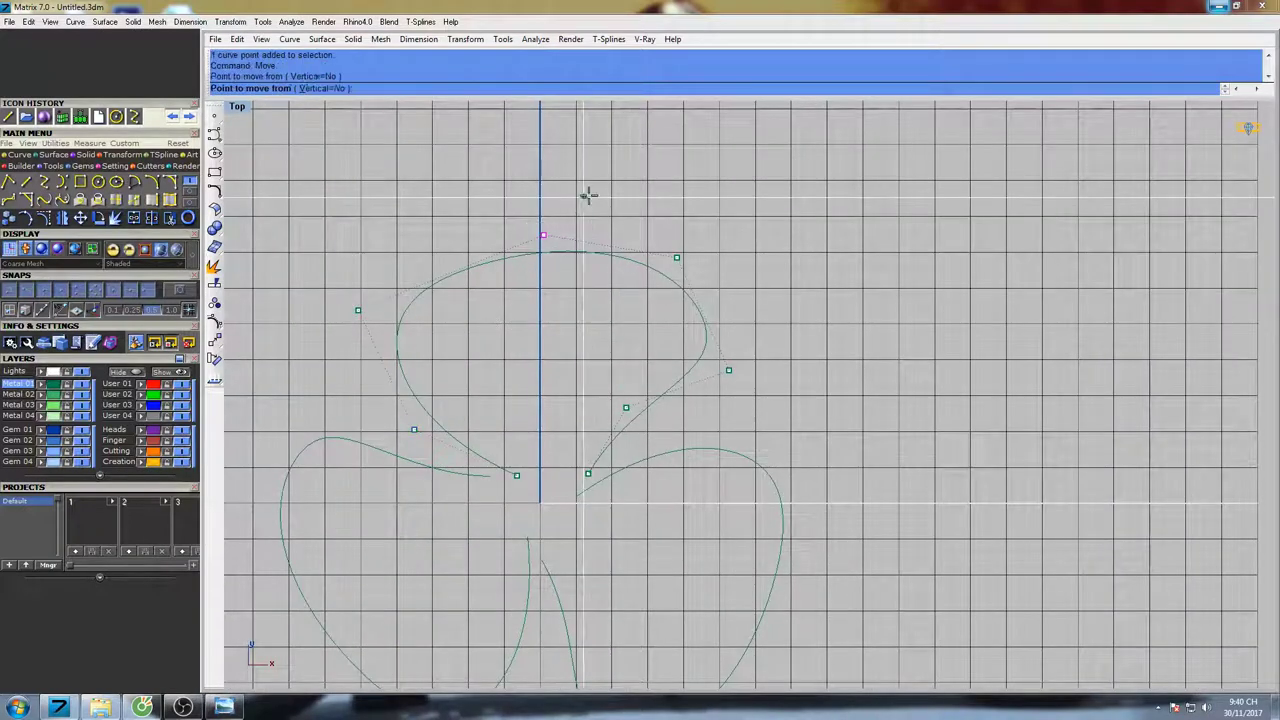
pyautogui.click(586, 199)
pyautogui.click(606, 190)
pyautogui.press('Return')
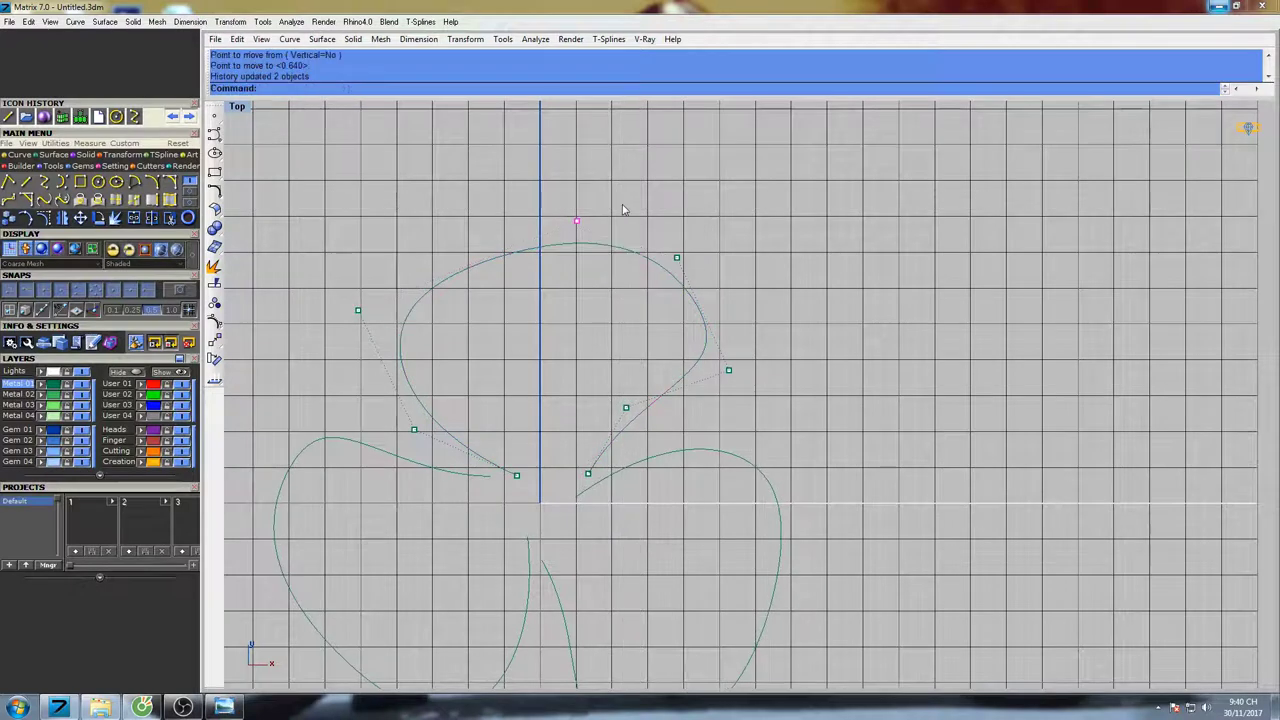
pyautogui.click(623, 200)
pyautogui.click(630, 197)
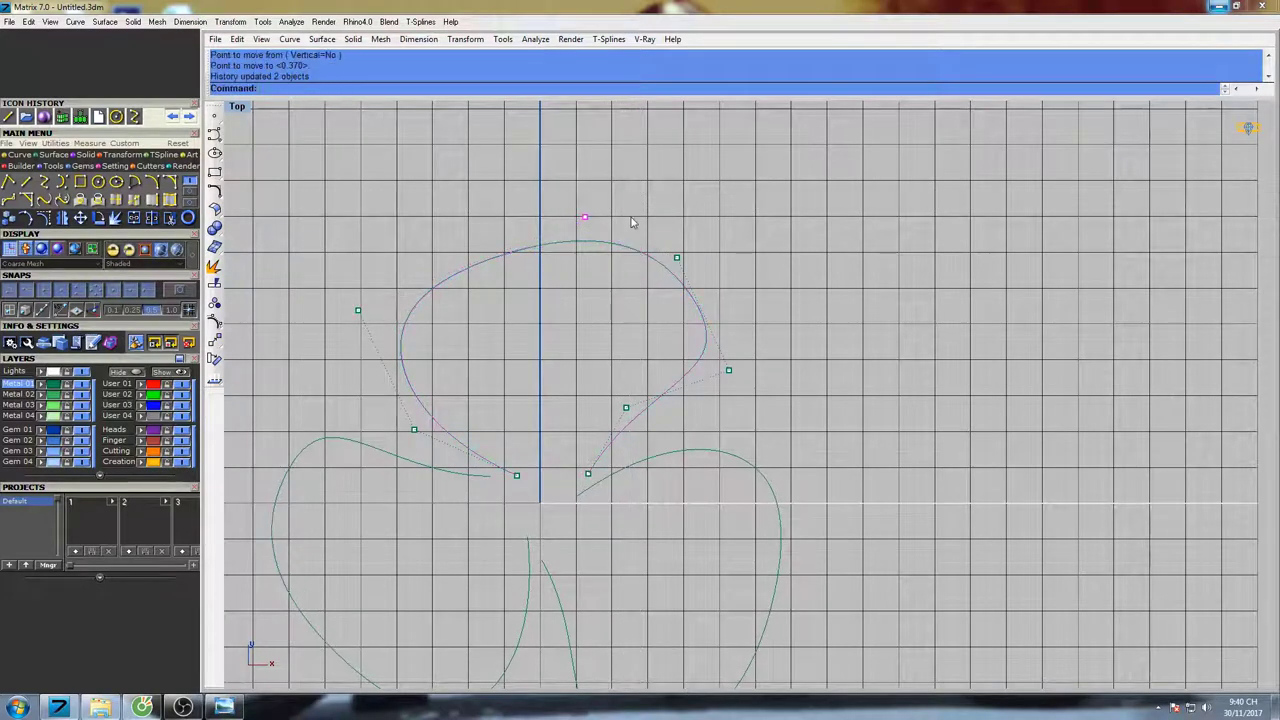
pyautogui.press('Return')
pyautogui.click(661, 196)
pyautogui.click(675, 194)
# Shift the petal's upper-right control point slightly outward to widen the upper-right bulge
pyautogui.moveTo(668, 284); pyautogui.dragTo(704, 241)
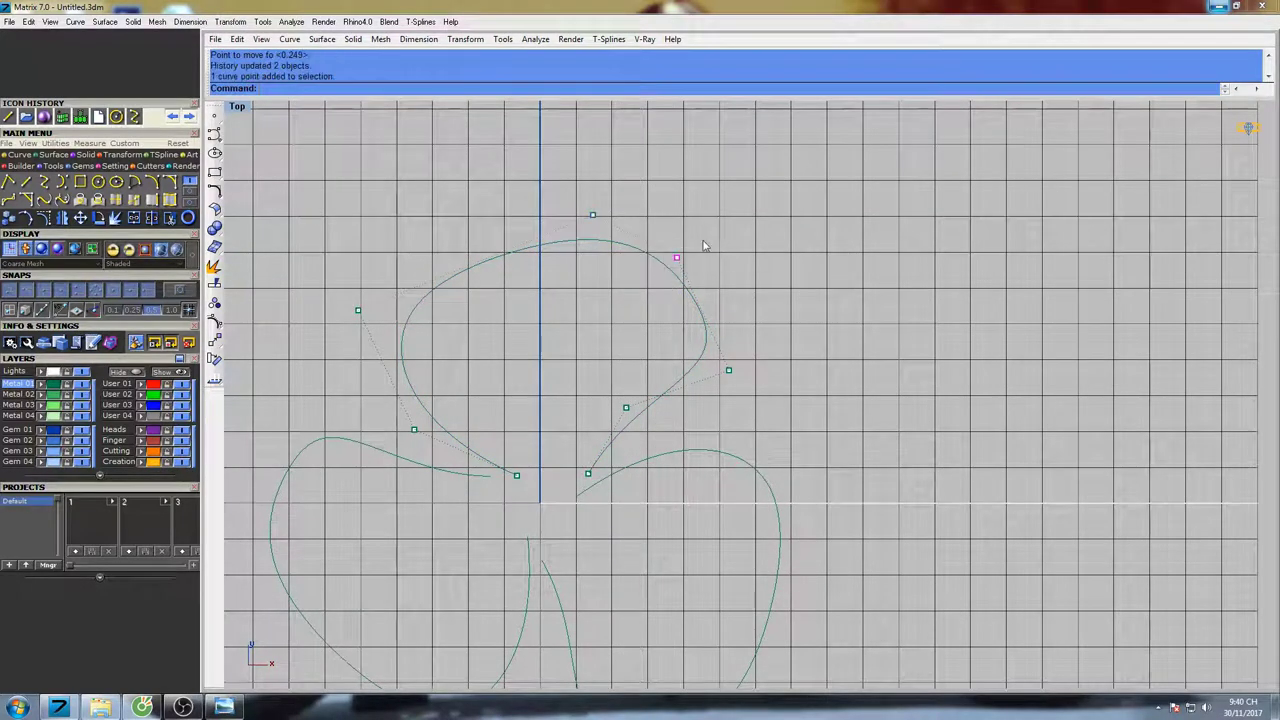
pyautogui.rightClick(688, 203)
pyautogui.click(682, 197)
pyautogui.click(698, 193)
pyautogui.press('Return')
pyautogui.click(699, 195)
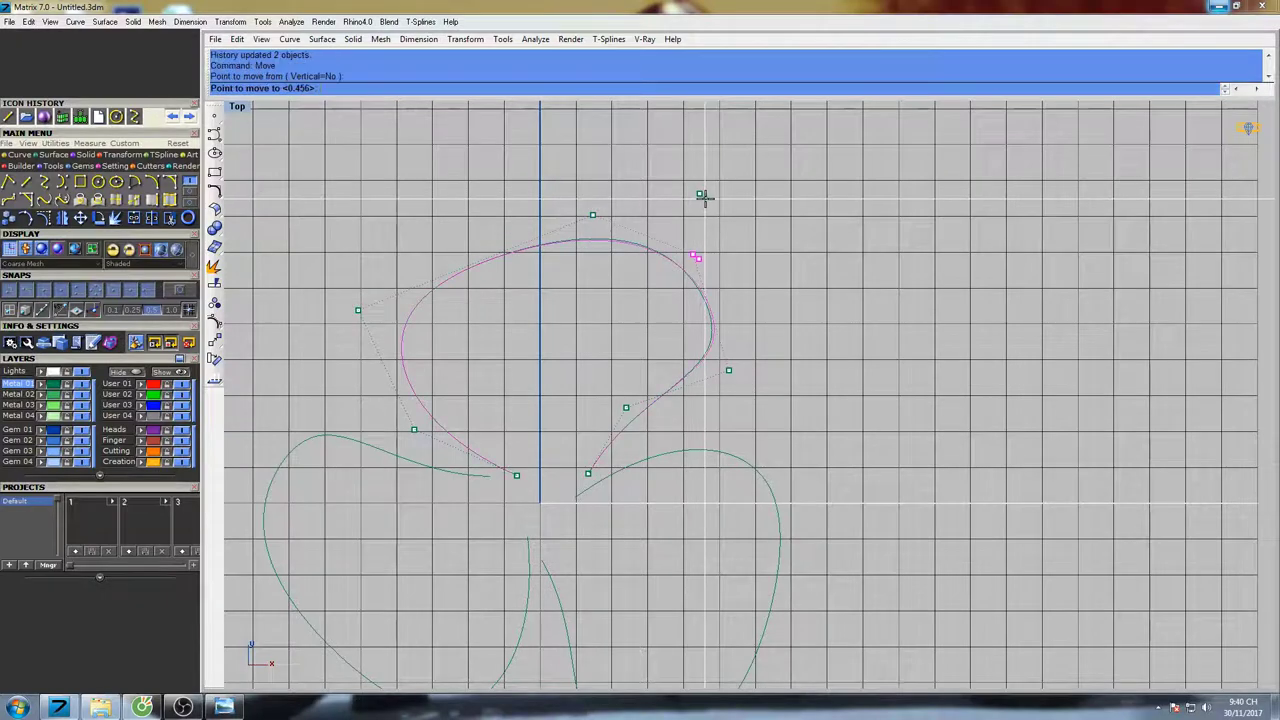
pyautogui.click(710, 201)
pyautogui.scroll(-5, 706, 305)
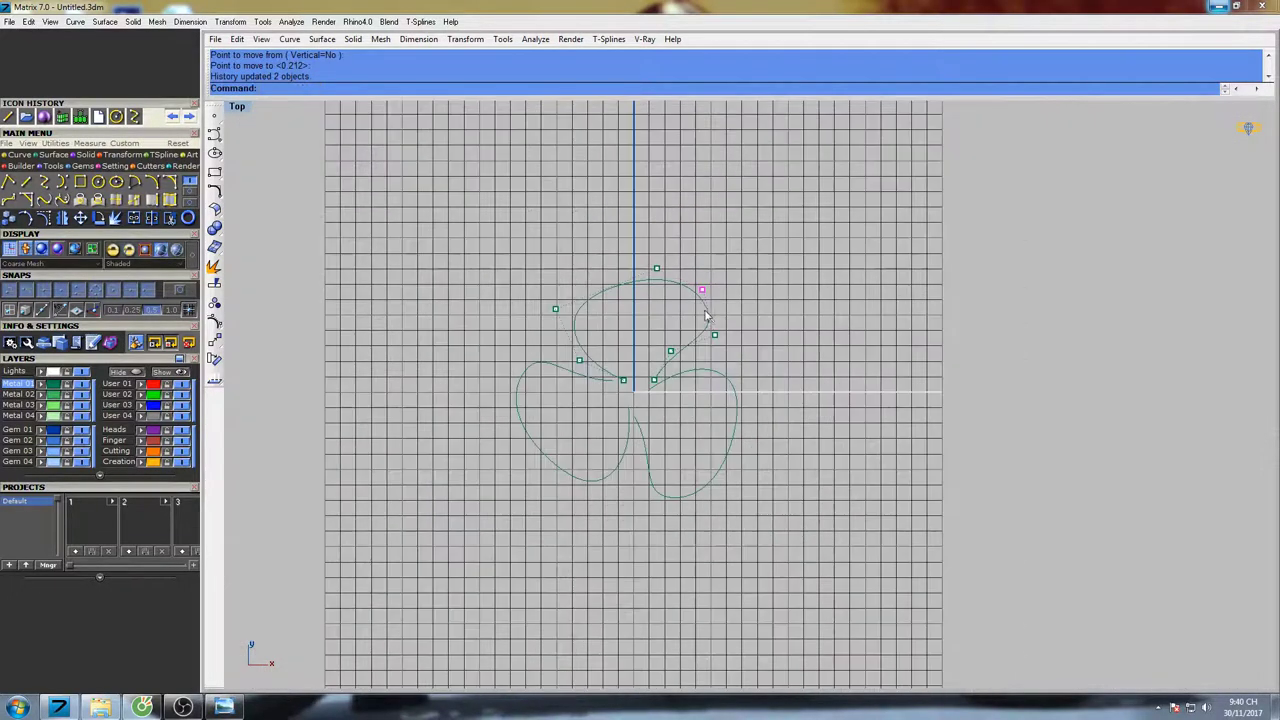
pyautogui.moveTo(724, 311); pyautogui.dragTo(655, 302, button='right')
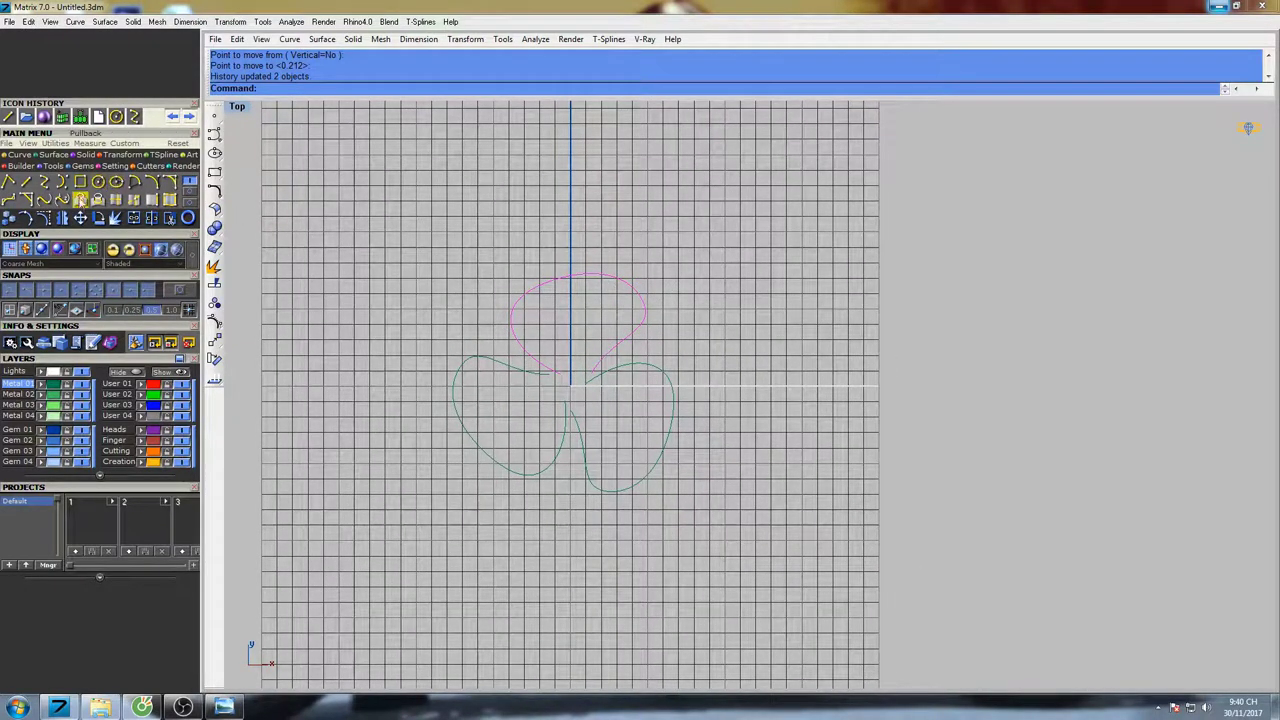
# Draw a circle of diameter 20 centred on the origin around the three petals
pyautogui.click(98, 181)
pyautogui.moveTo(706, 334); pyautogui.dragTo(671, 325, button='right')
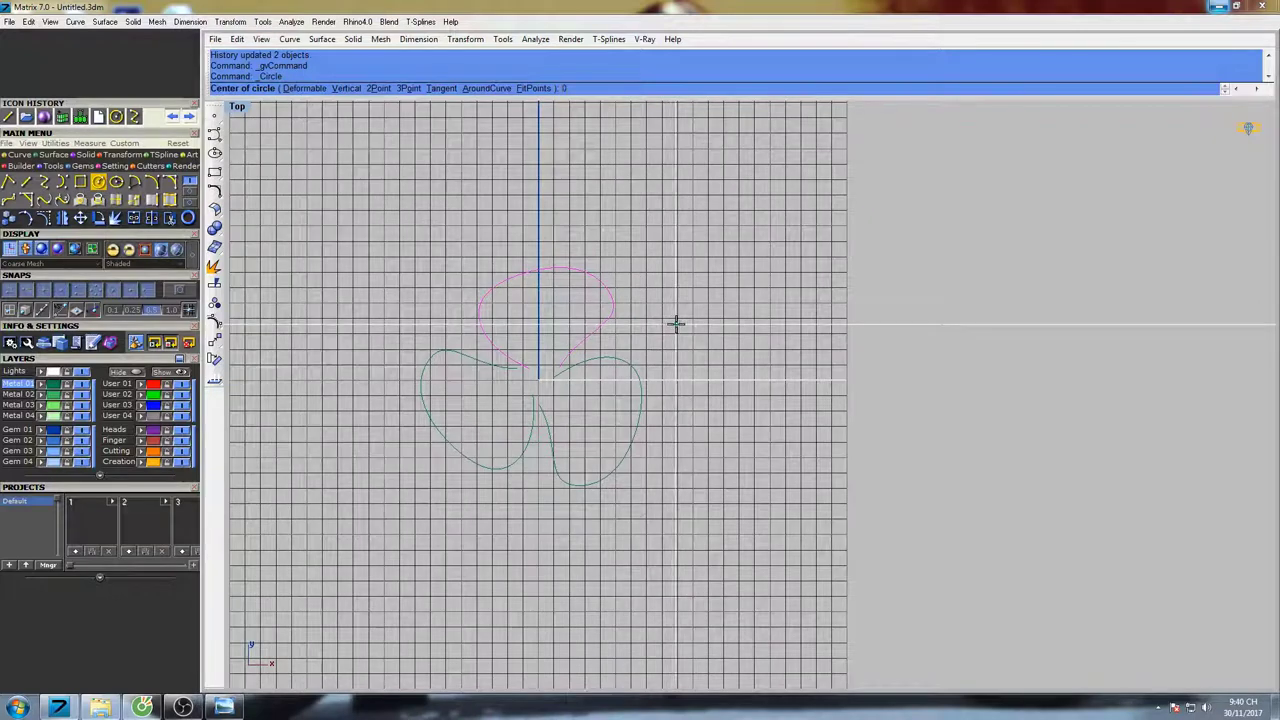
pyautogui.write('0')
pyautogui.press('Return')
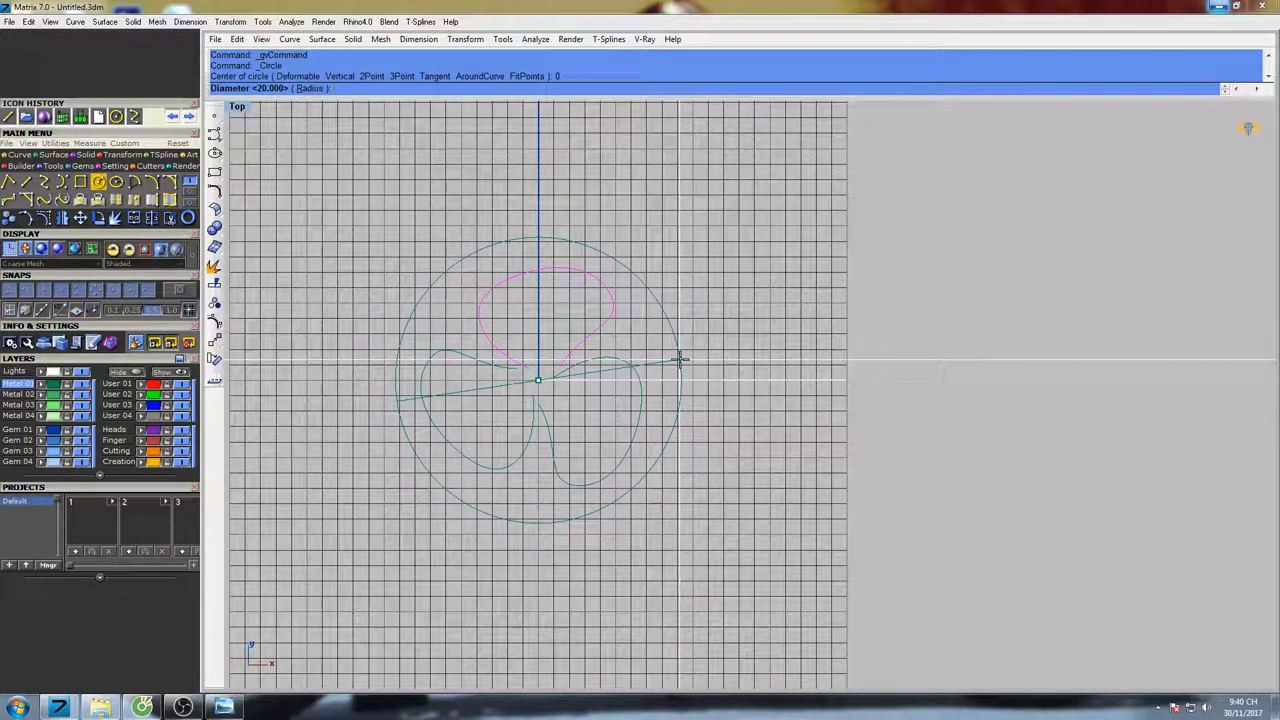
pyautogui.press('Return')
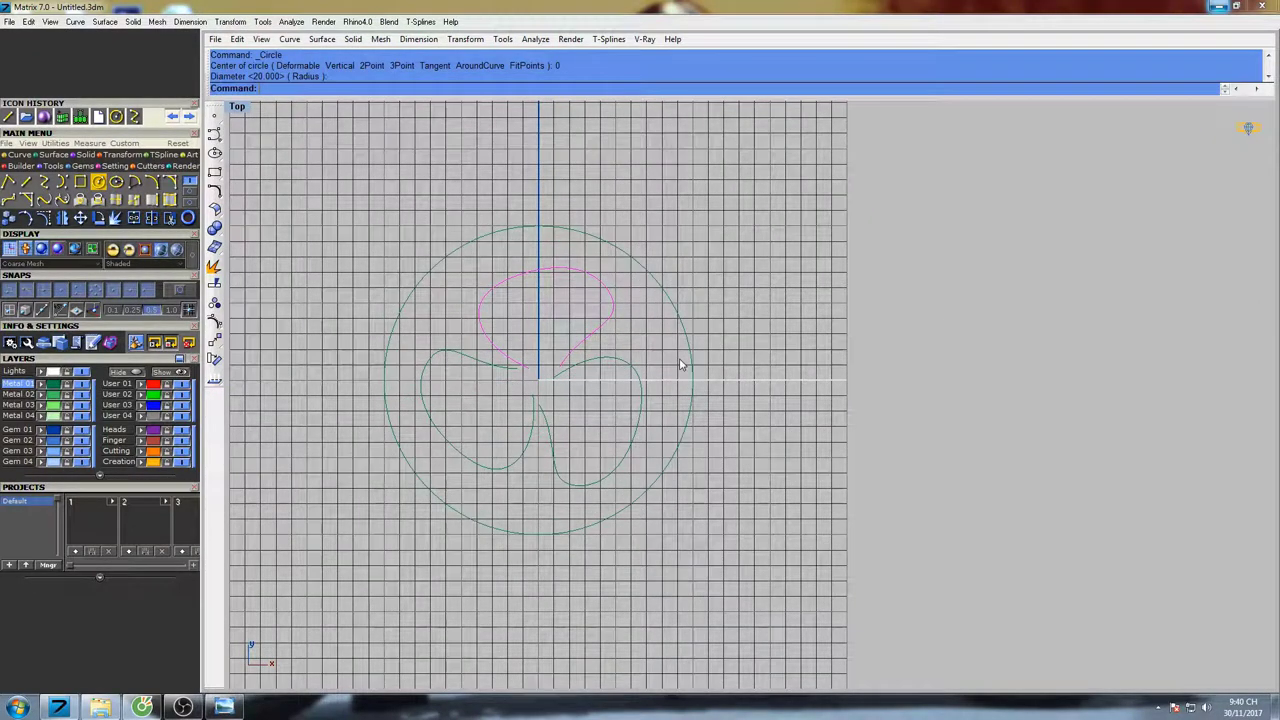
# Scale the three petals up in 2D about the origin by a factor of about 1.18 so they nearly fill the circle
pyautogui.moveTo(343, 218); pyautogui.dragTo(672, 512)
pyautogui.moveTo(651, 378); pyautogui.dragTo(614, 379, button='right')
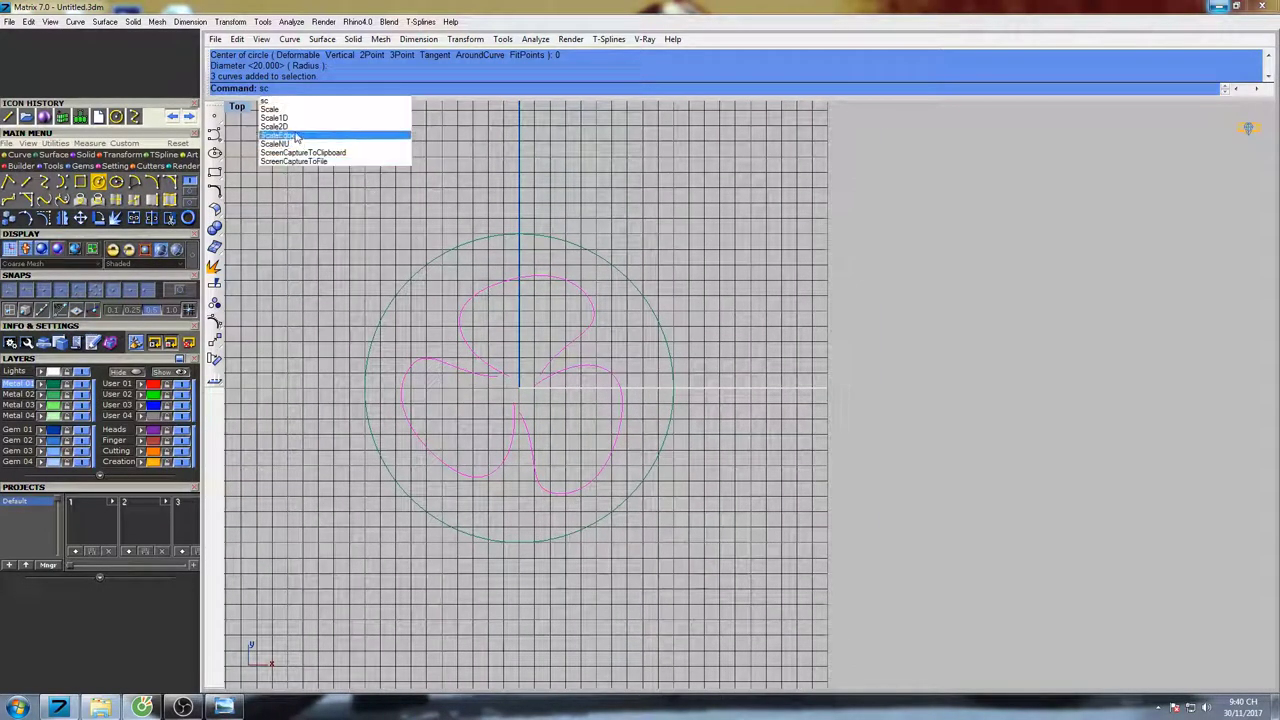
pyautogui.click(300, 130)
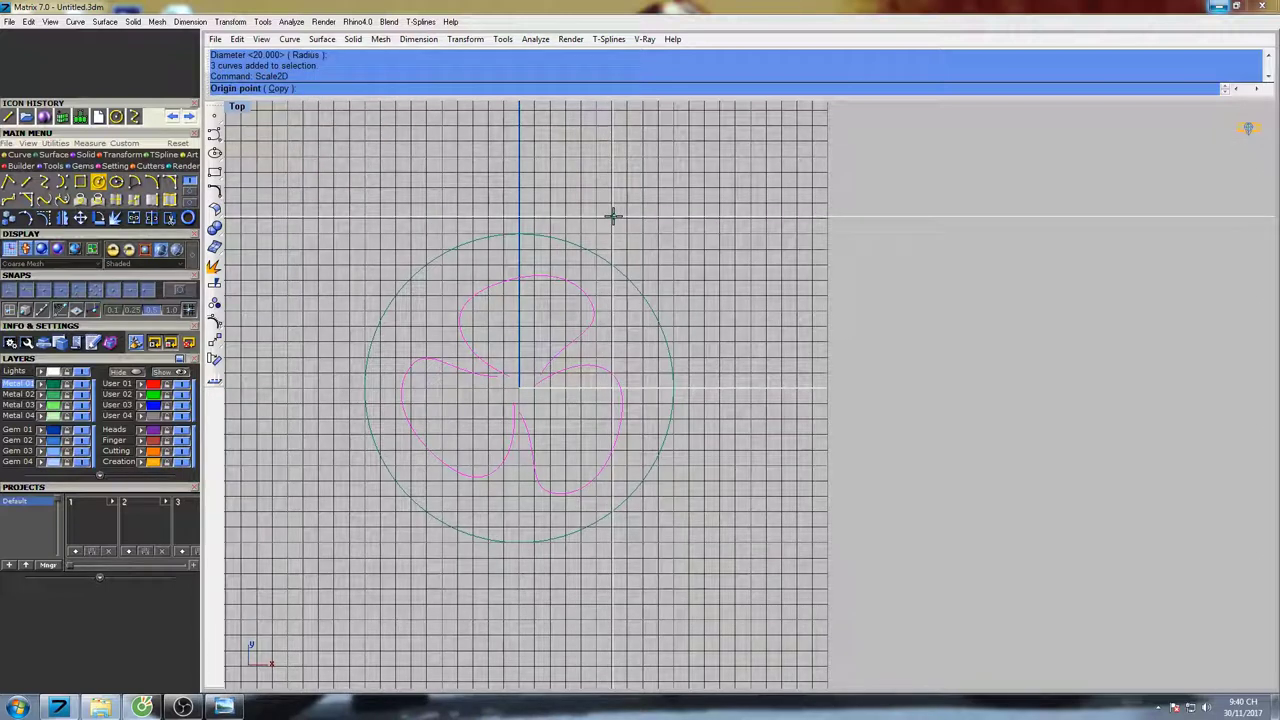
pyautogui.write('0')
pyautogui.press('Return')
pyautogui.click(519, 180)
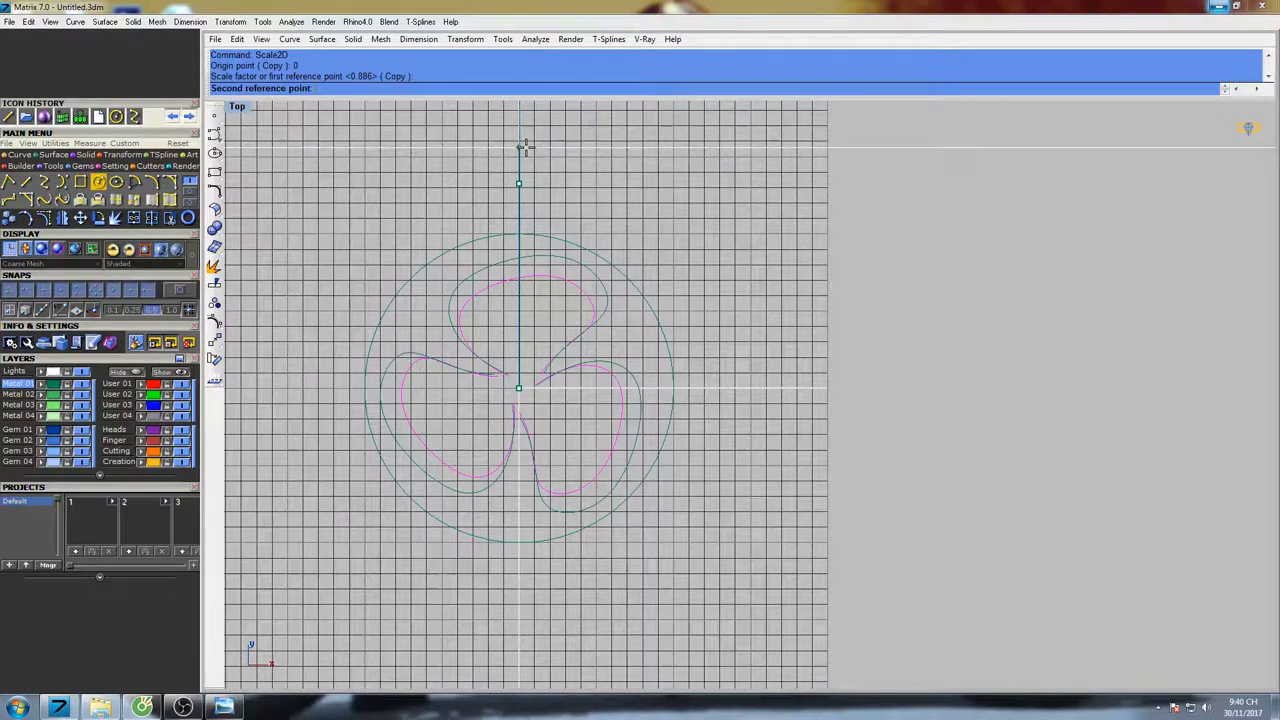
pyautogui.click(525, 148)
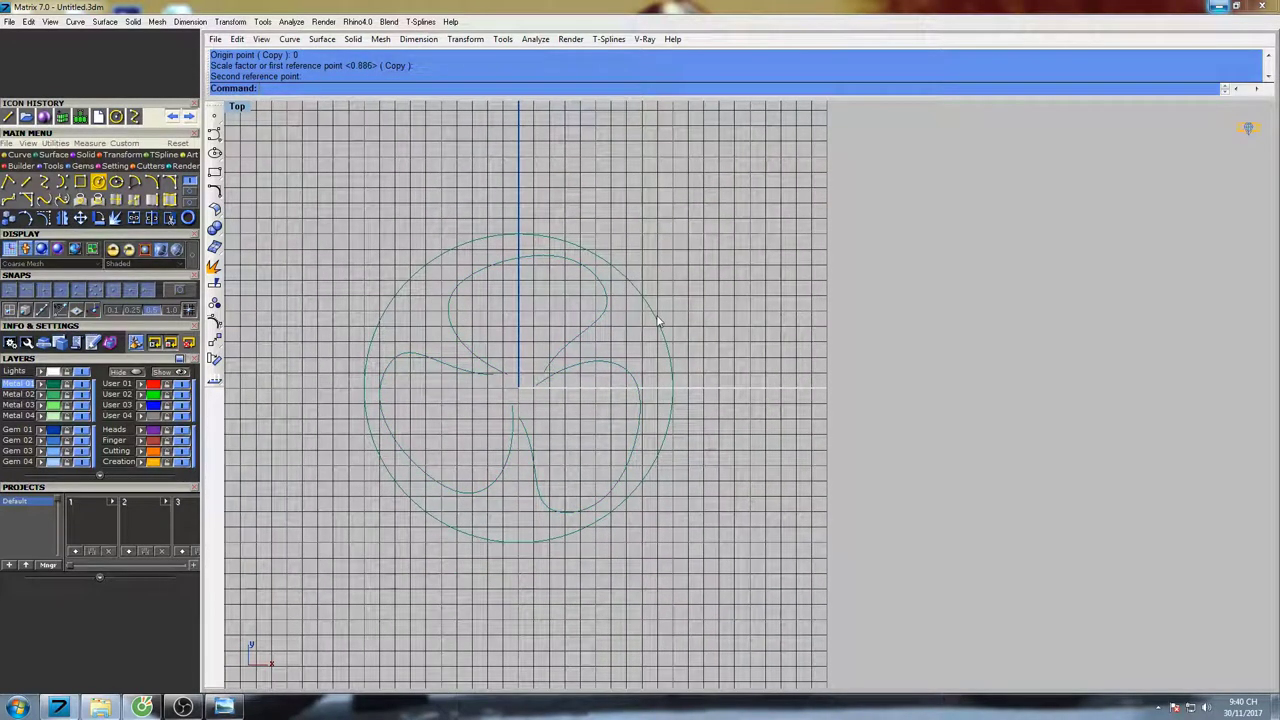
# Rotate a copy of the three petals clockwise about the origin so the copies fall between the original petals
pyautogui.click(656, 322)
pyautogui.moveTo(608, 338); pyautogui.dragTo(466, 434)
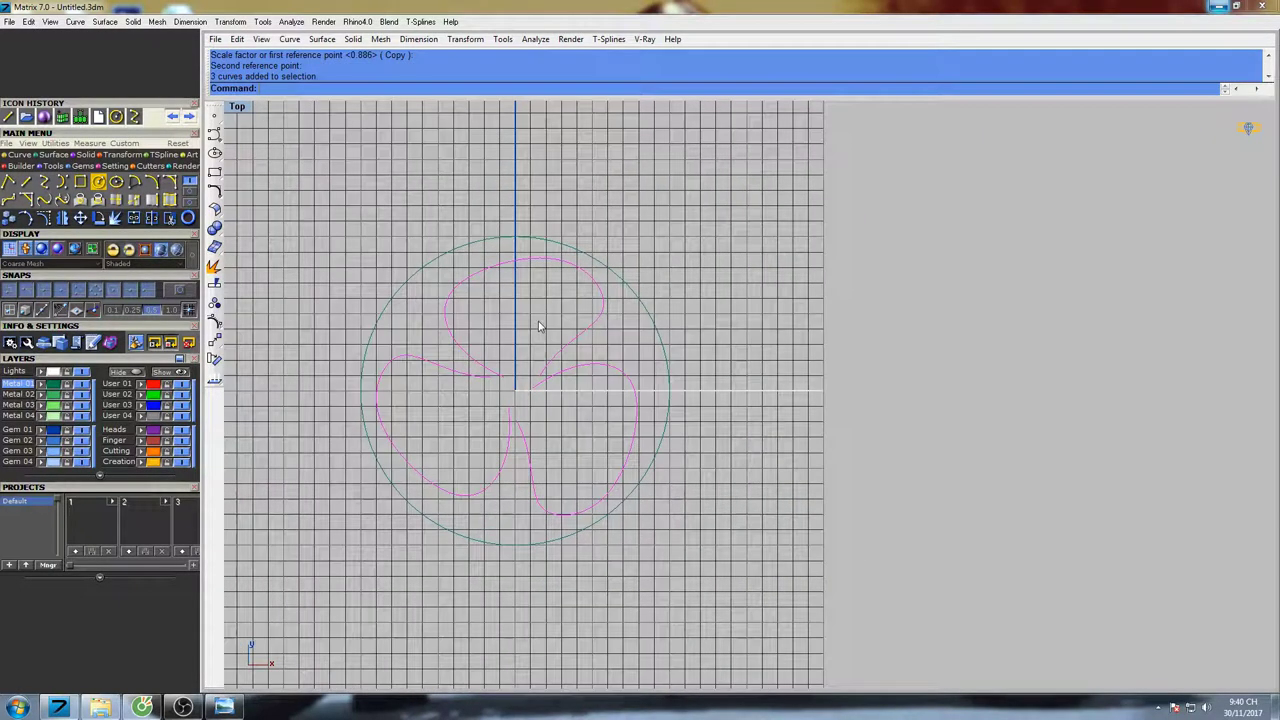
pyautogui.write('RolandModelaPlayer')
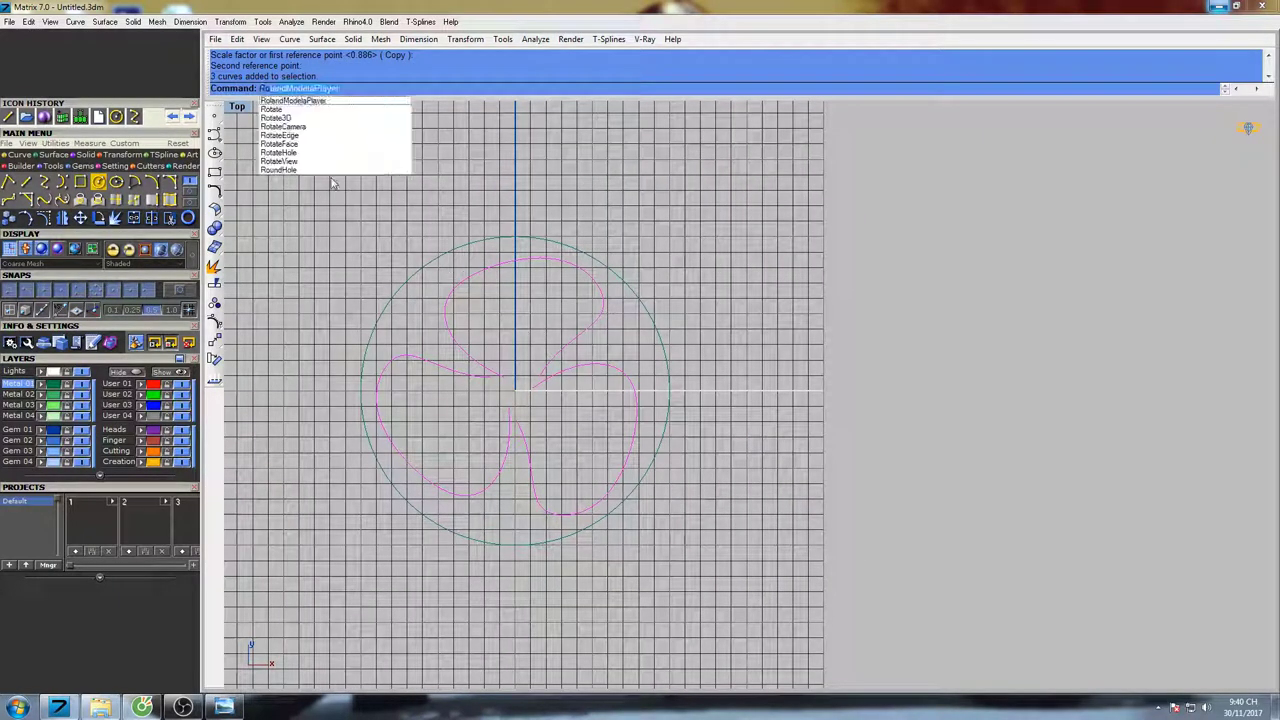
pyautogui.click(272, 109)
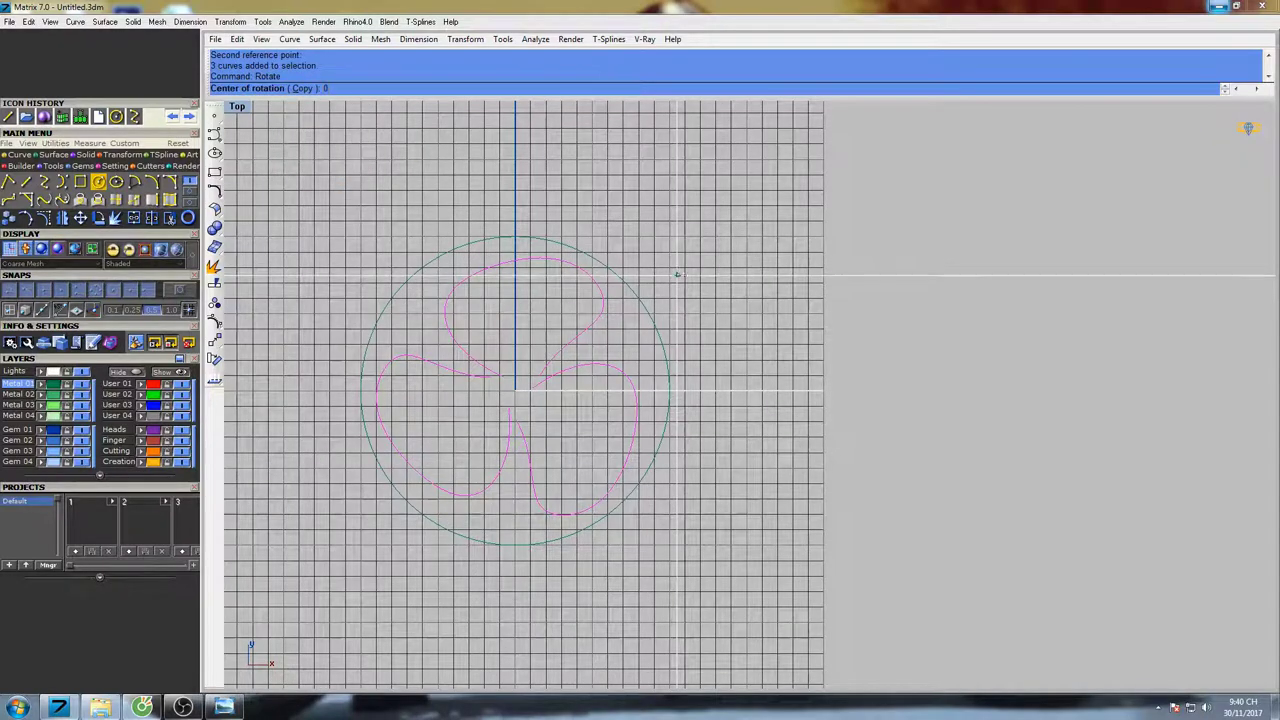
pyautogui.press('Return')
pyautogui.click(349, 89)
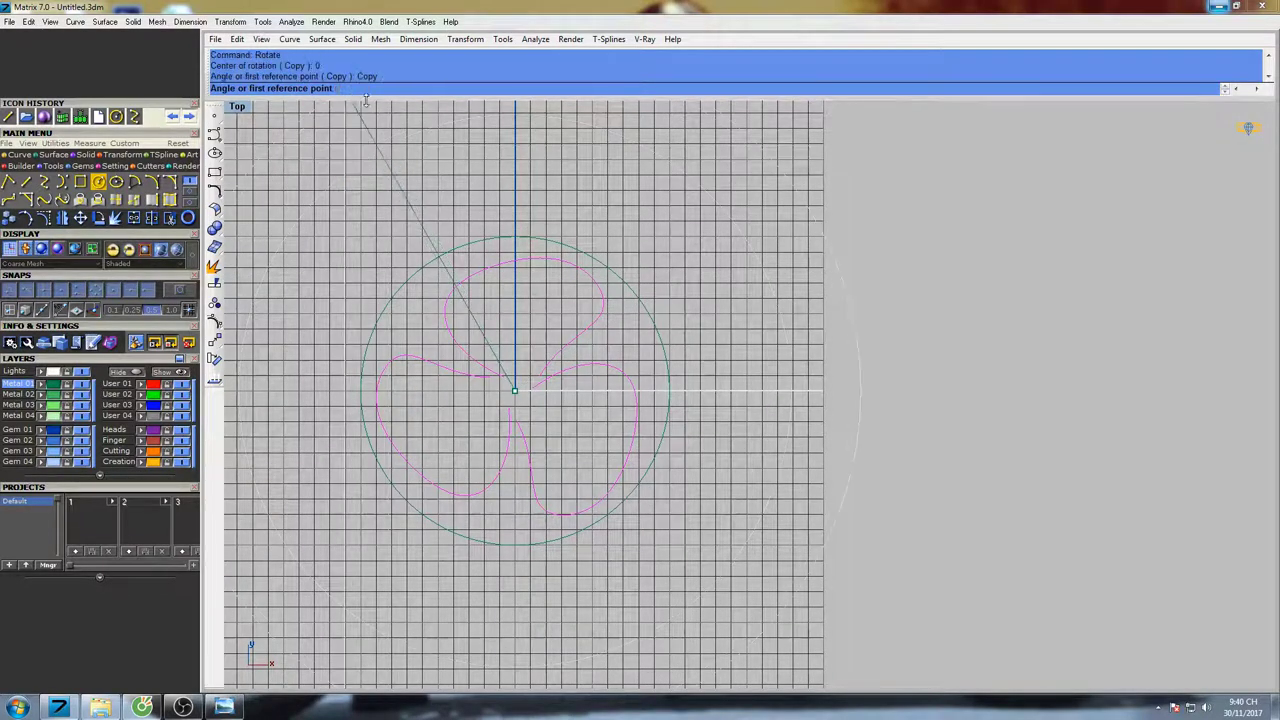
pyautogui.click(672, 224)
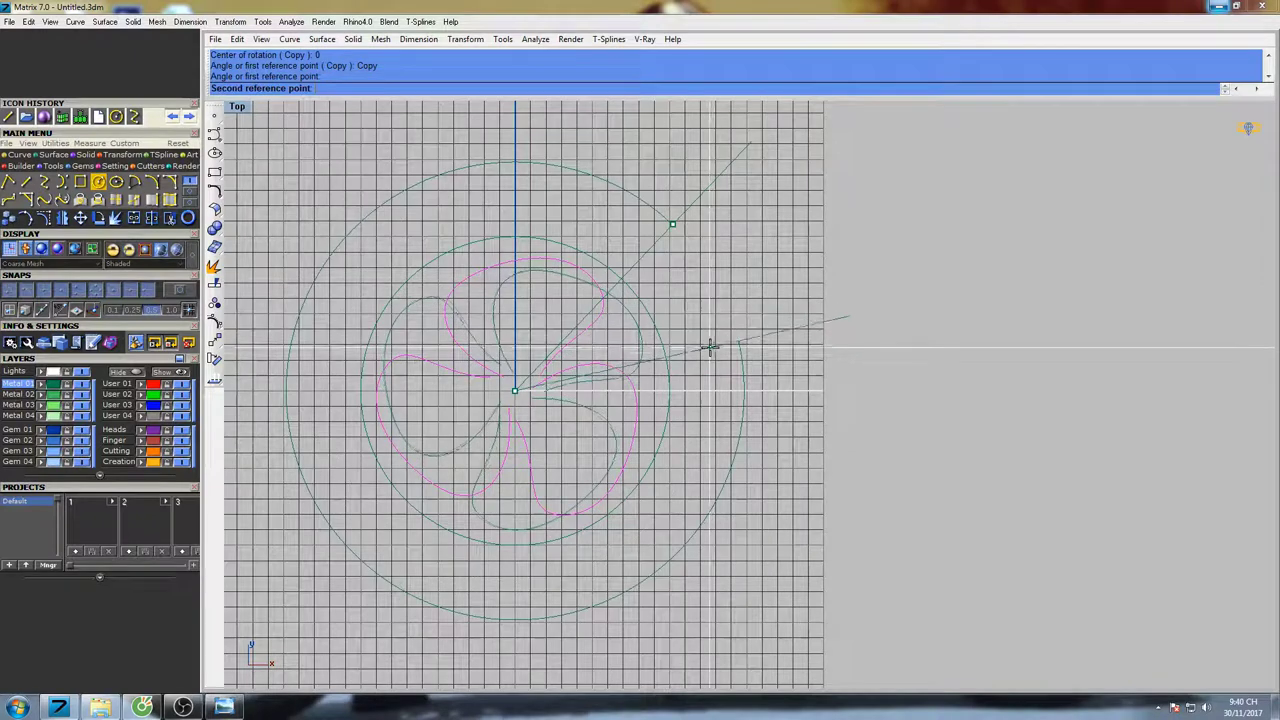
pyautogui.click(672, 396)
pyautogui.press('Return')
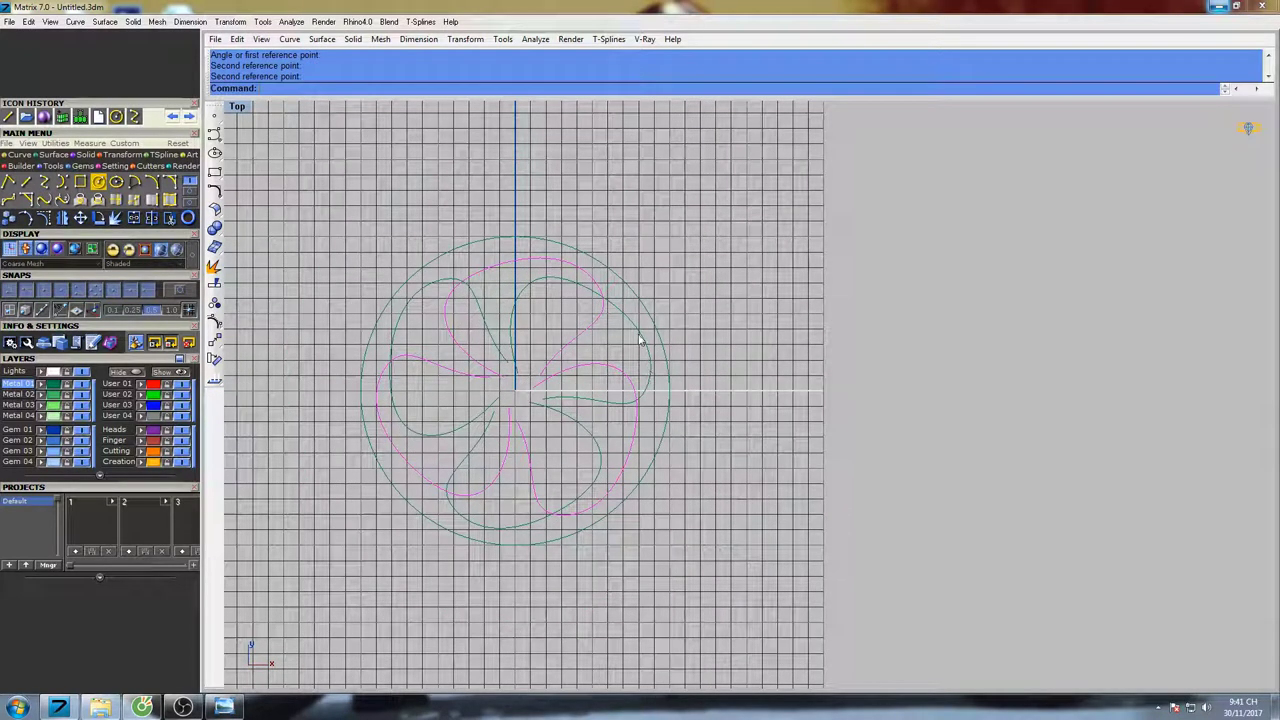
# Scale the rotated petal copies down in 2D about the origin and assign them to the Creation layer
pyautogui.click(513, 317)
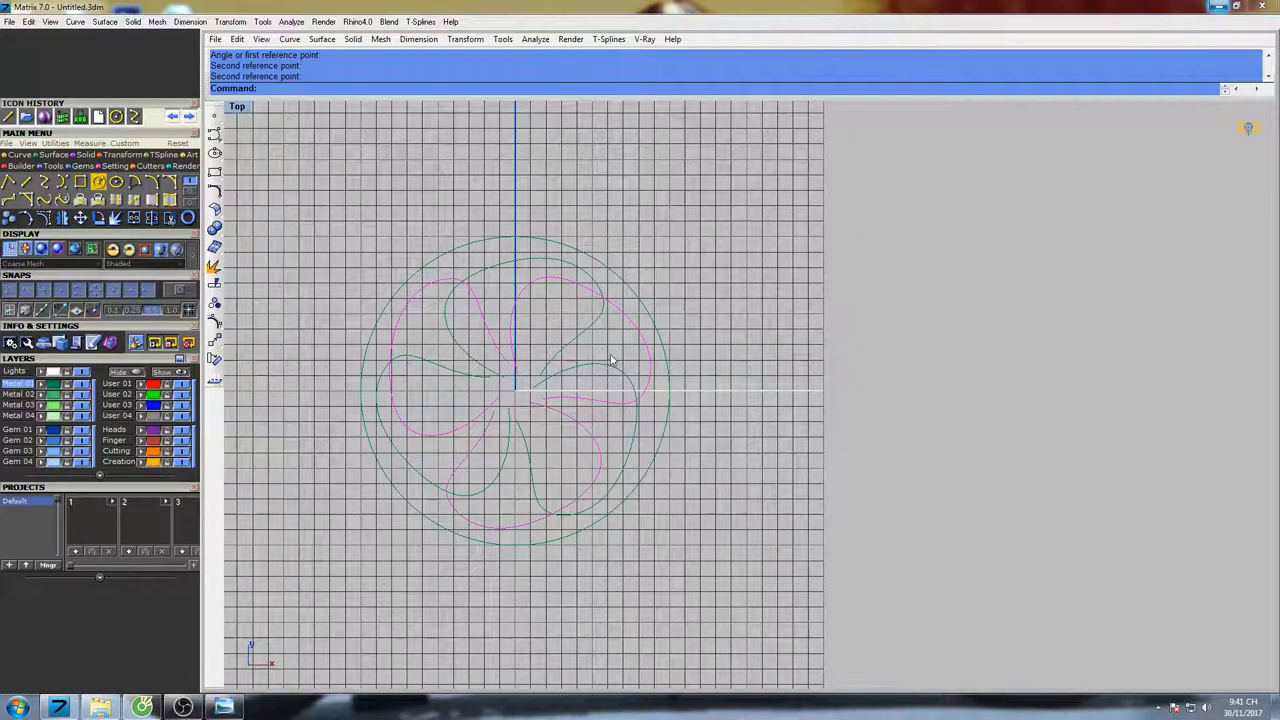
pyautogui.moveTo(612, 360); pyautogui.dragTo(585, 357, button='right')
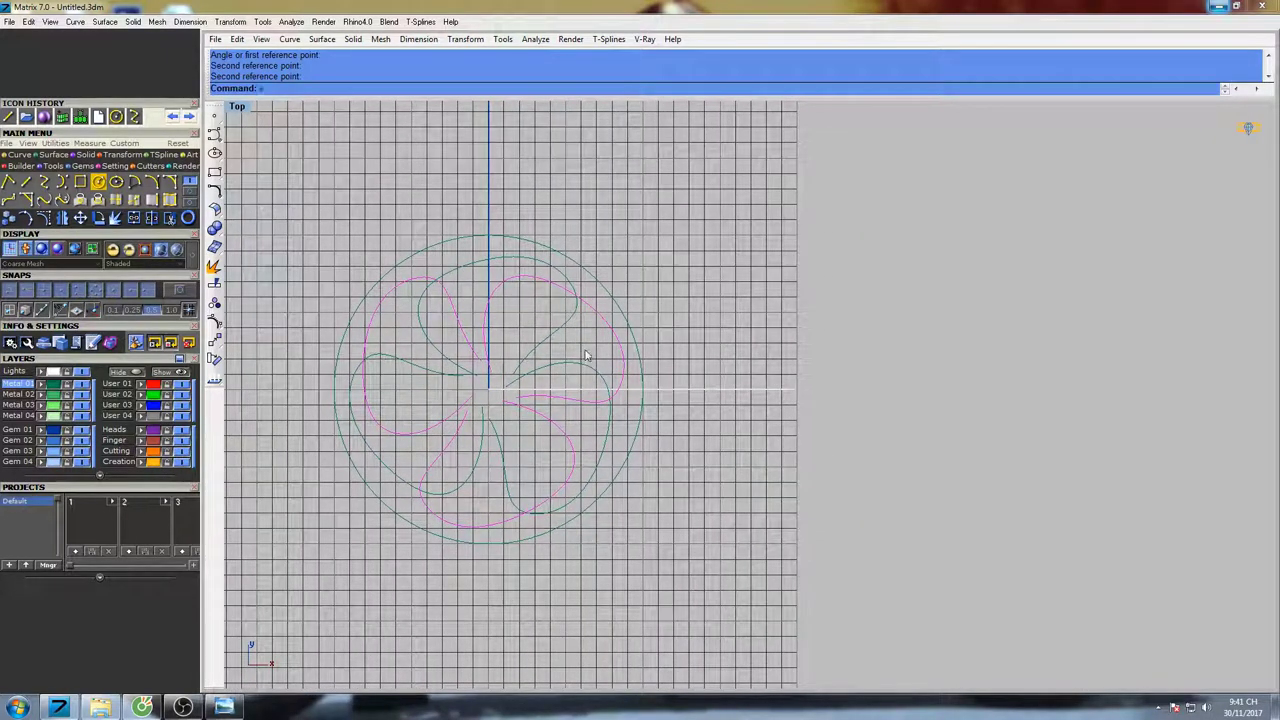
pyautogui.write('sc')
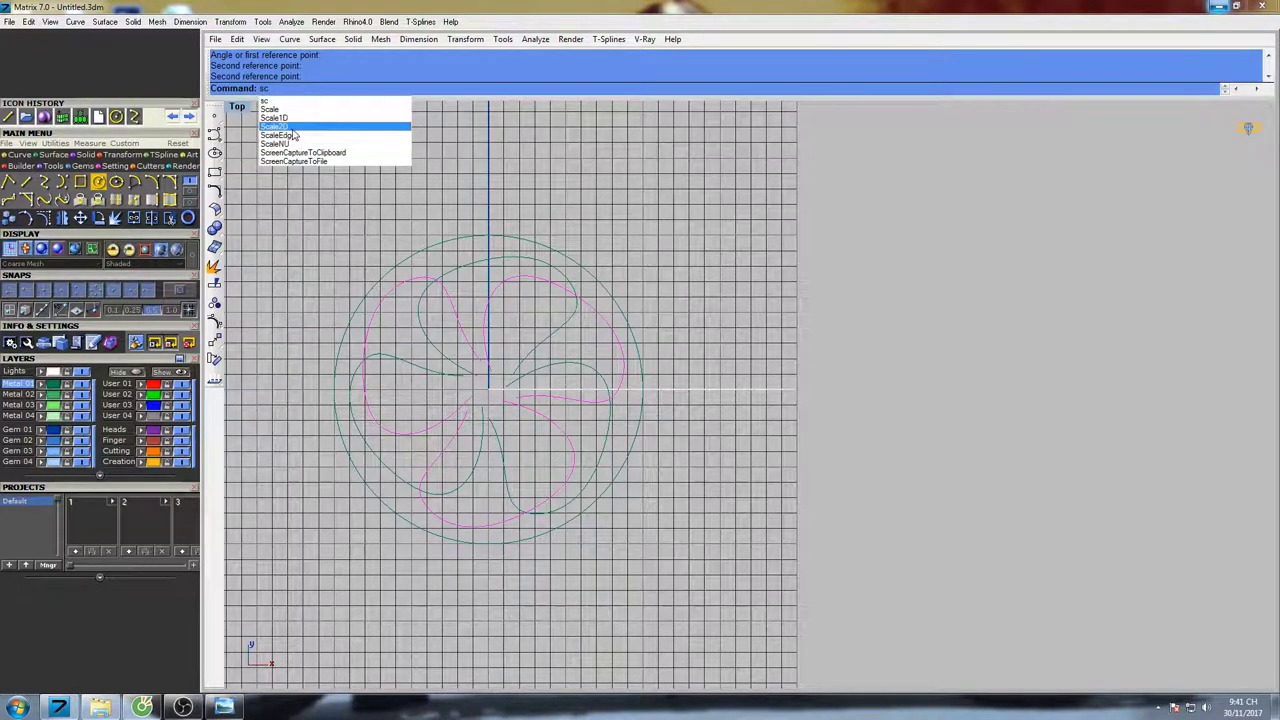
pyautogui.click(291, 128)
pyautogui.write('0')
pyautogui.press('Return')
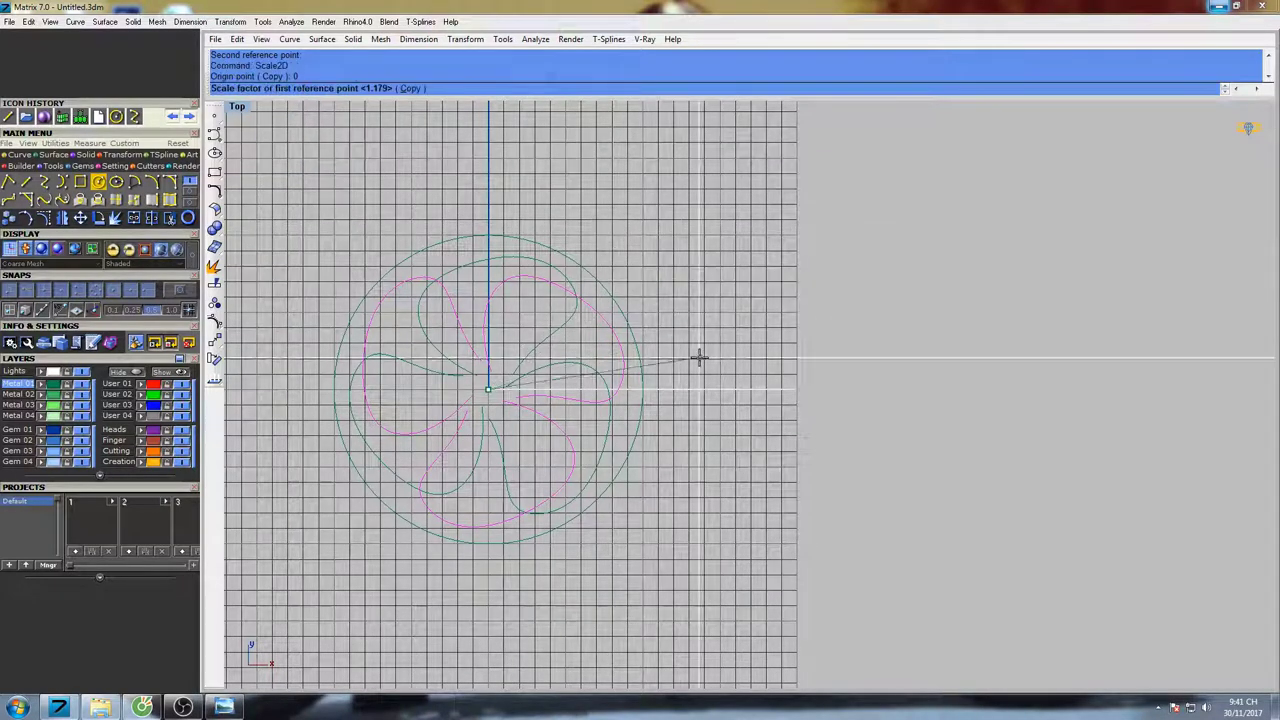
pyautogui.click(929, 389)
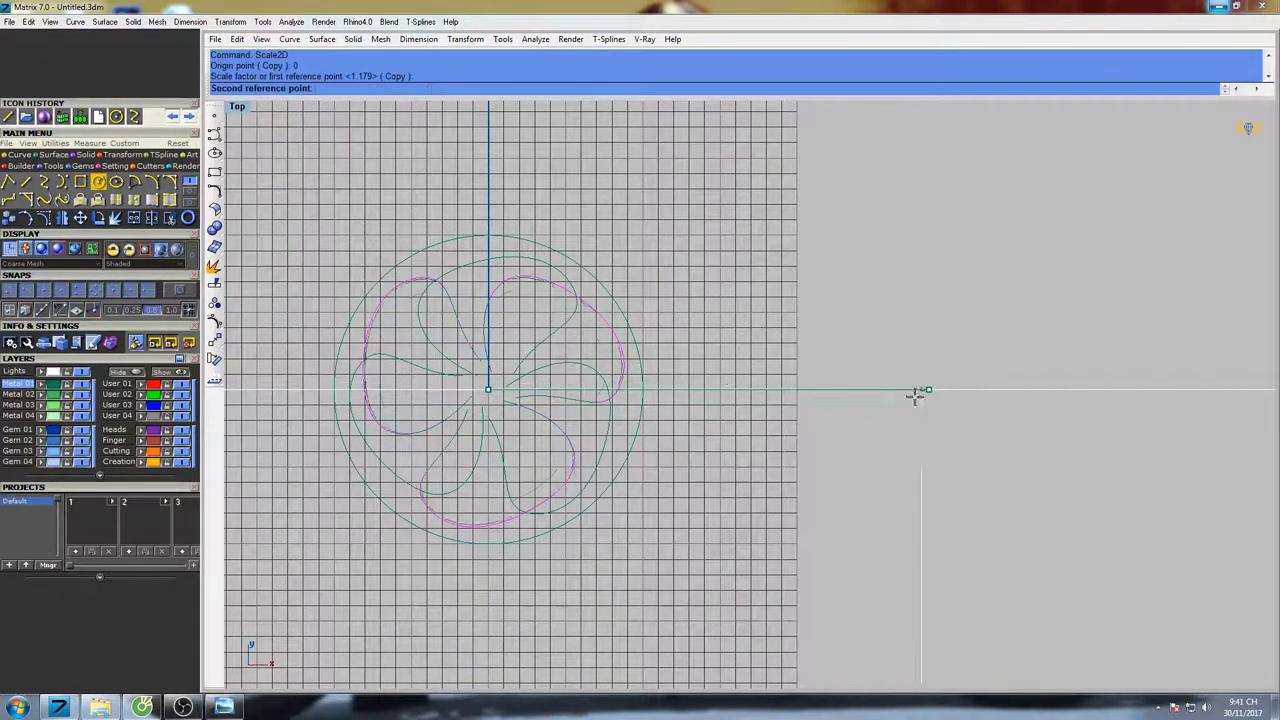
pyautogui.click(823, 389)
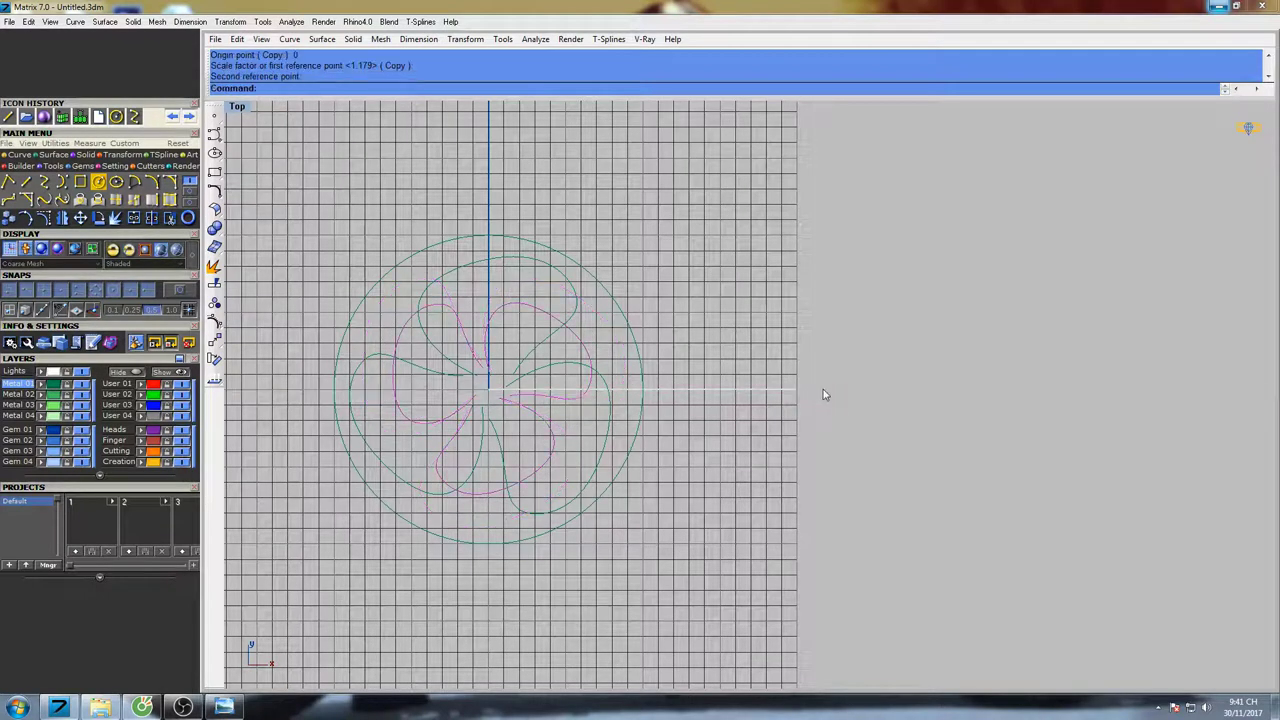
pyautogui.click(142, 461)
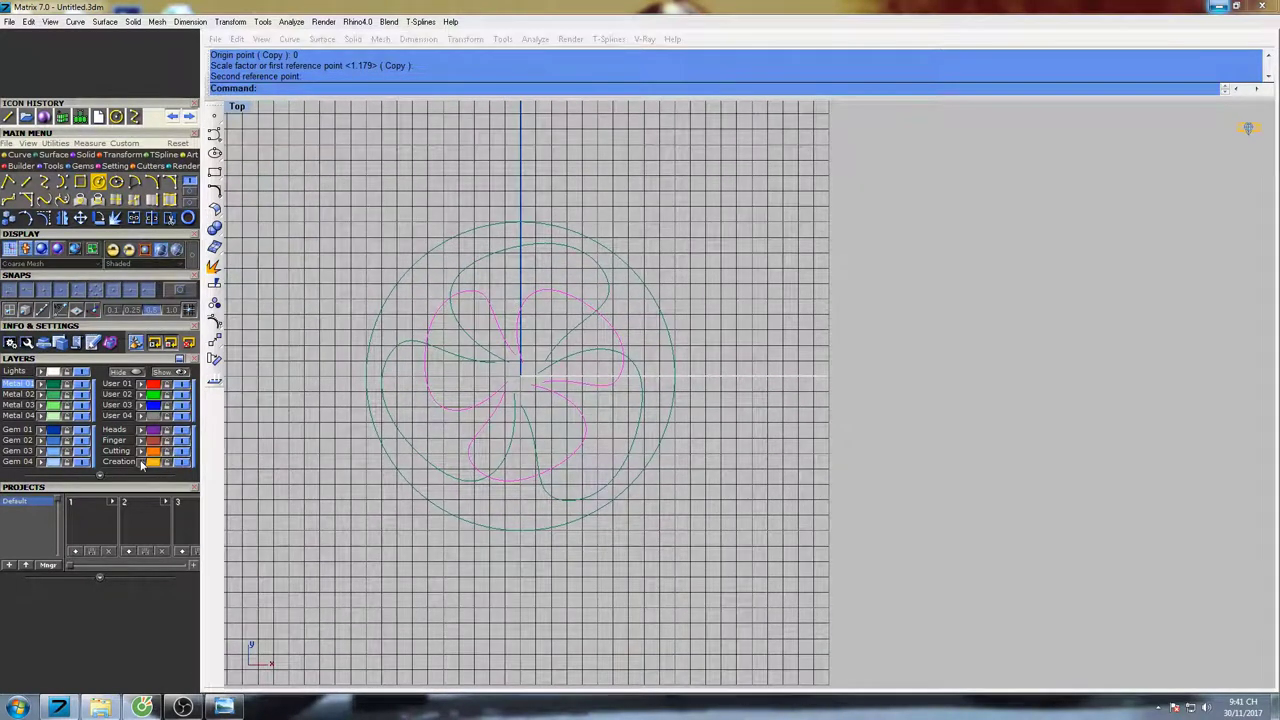
pyautogui.moveTo(690, 269); pyautogui.dragTo(729, 289, button='right')
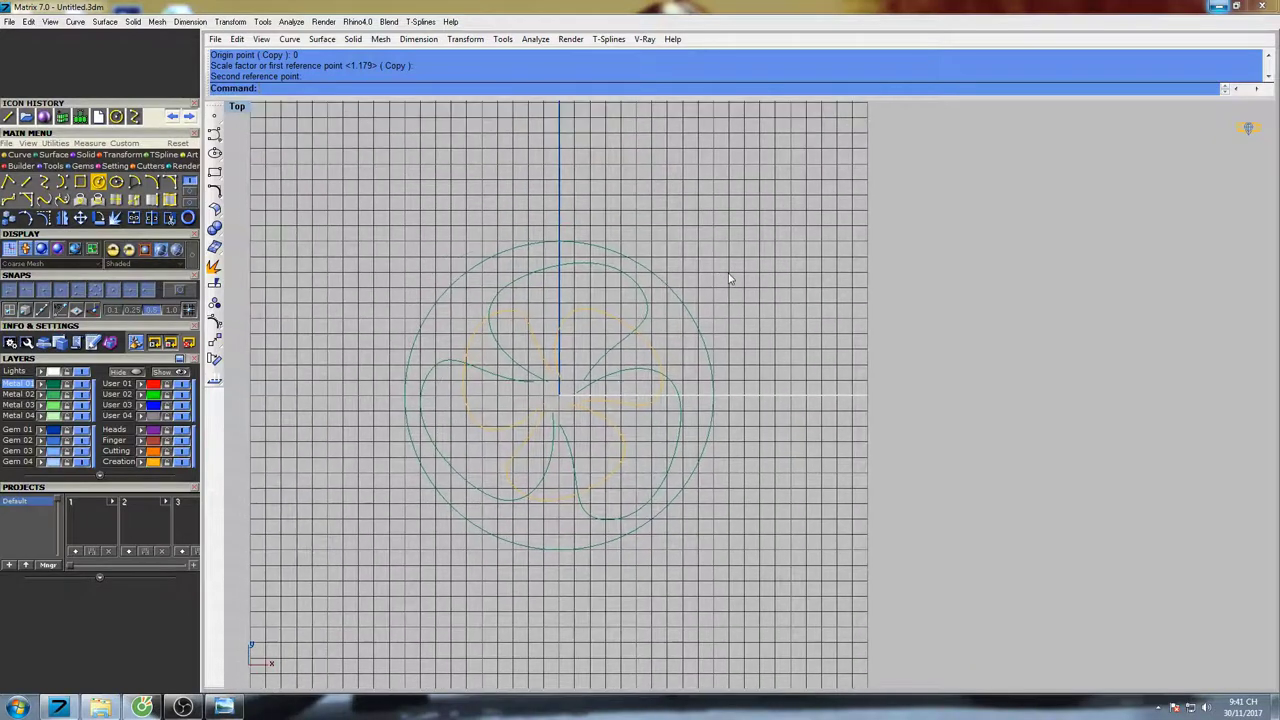
# Hide the construction grid and axes and maximize the Top viewport
pyautogui.press('F5')
pyautogui.press('F7')
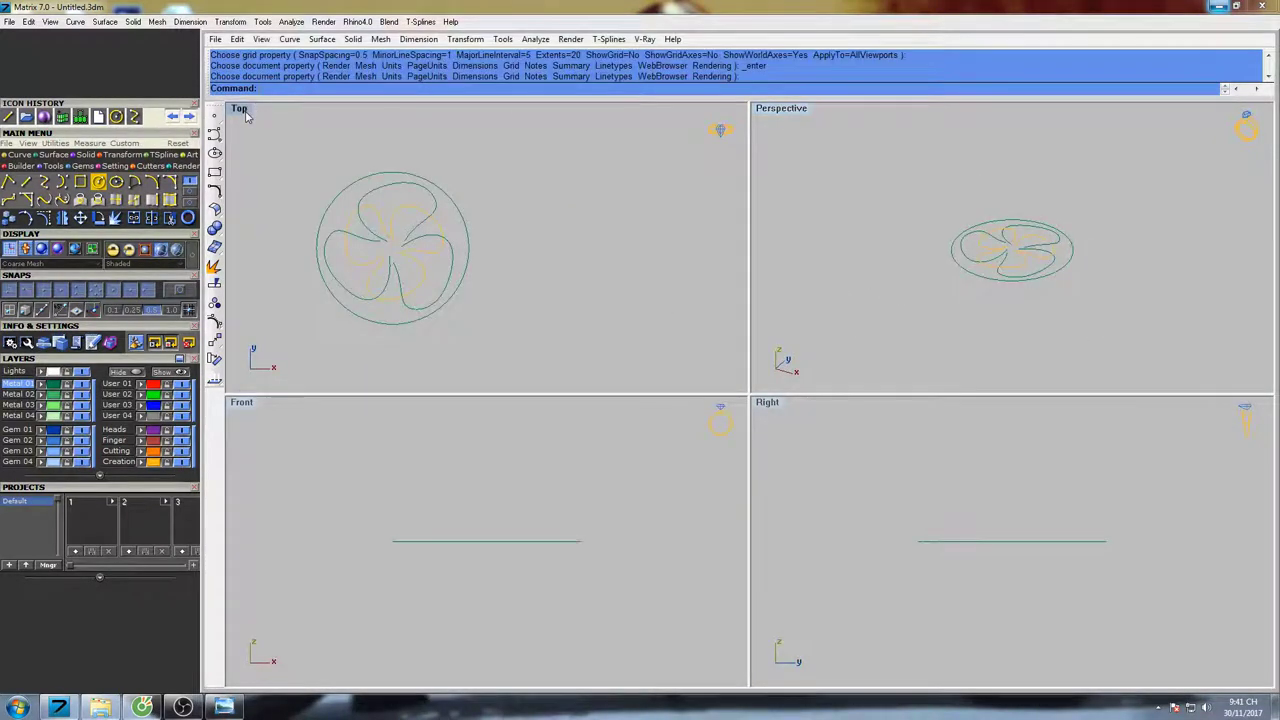
pyautogui.doubleClick(242, 110)
pyautogui.moveTo(743, 343); pyautogui.dragTo(772, 328, button='right')
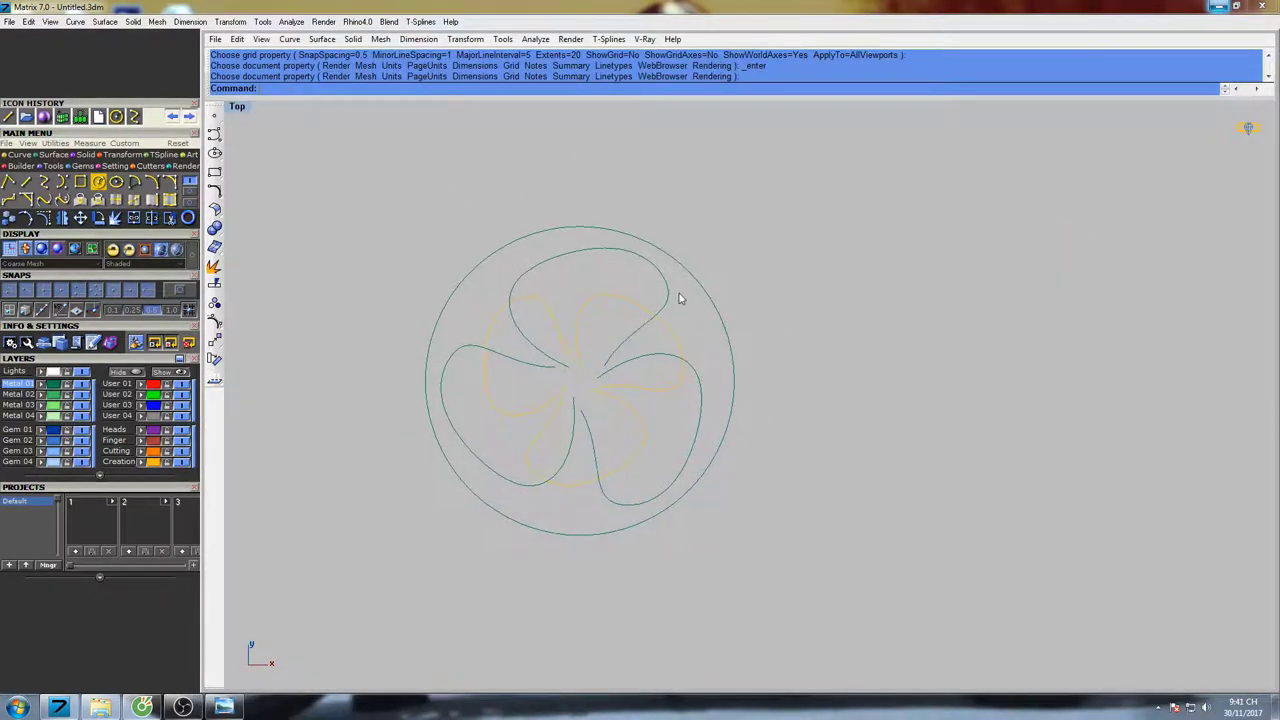
# Show the control points of the large upper petal and move its crown point about 0.56 towards the negative X side
pyautogui.click(602, 251)
pyautogui.moveTo(611, 257); pyautogui.dragTo(624, 268, button='right')
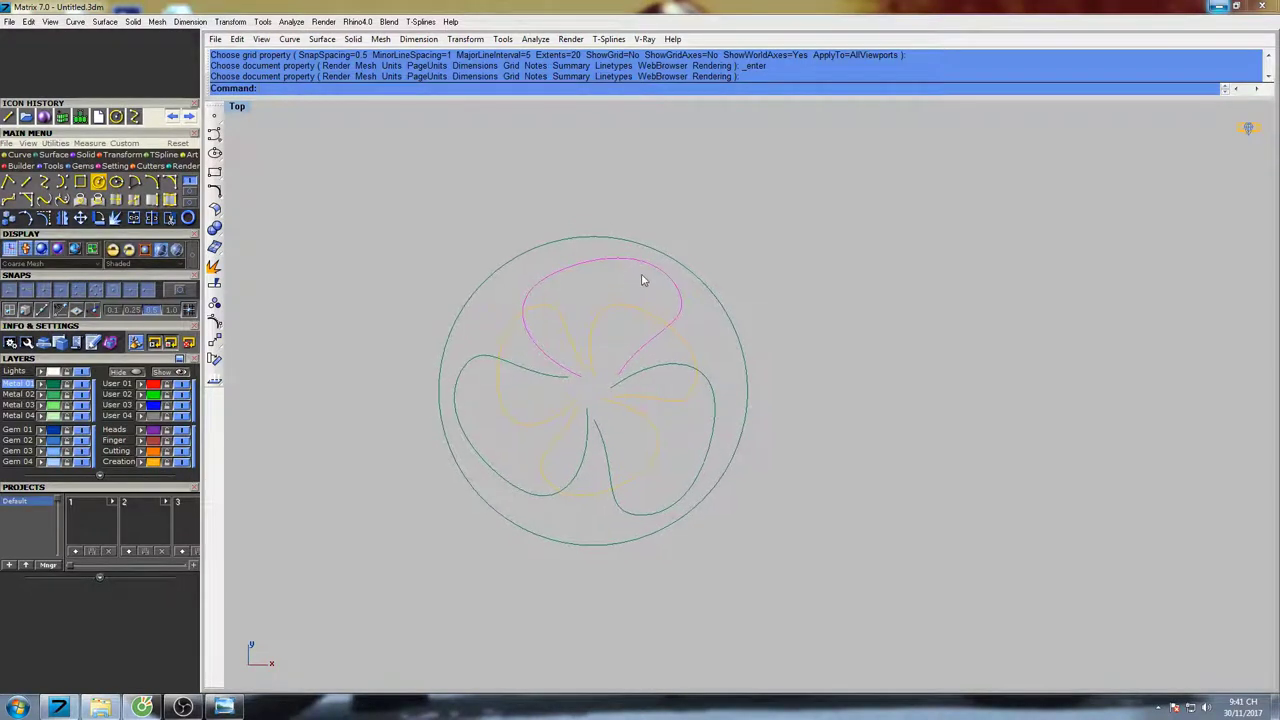
pyautogui.scroll(3, 653, 284)
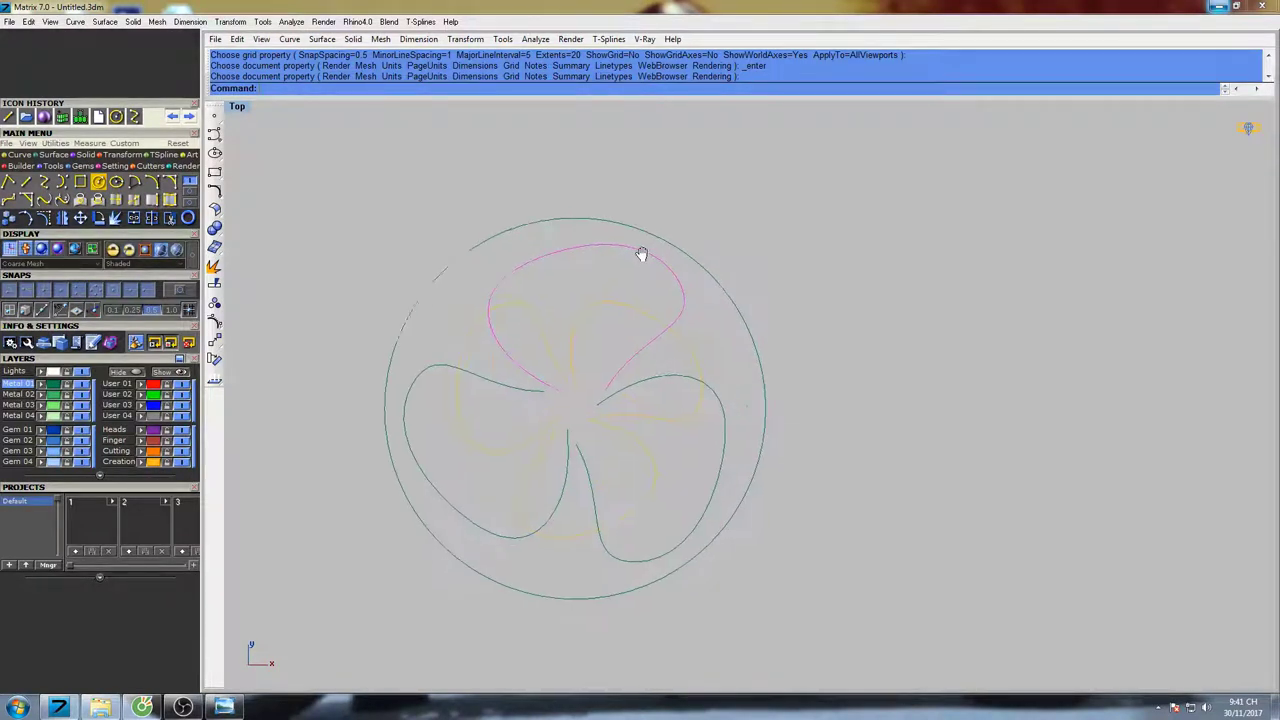
pyautogui.press('F10')
pyautogui.click(600, 221)
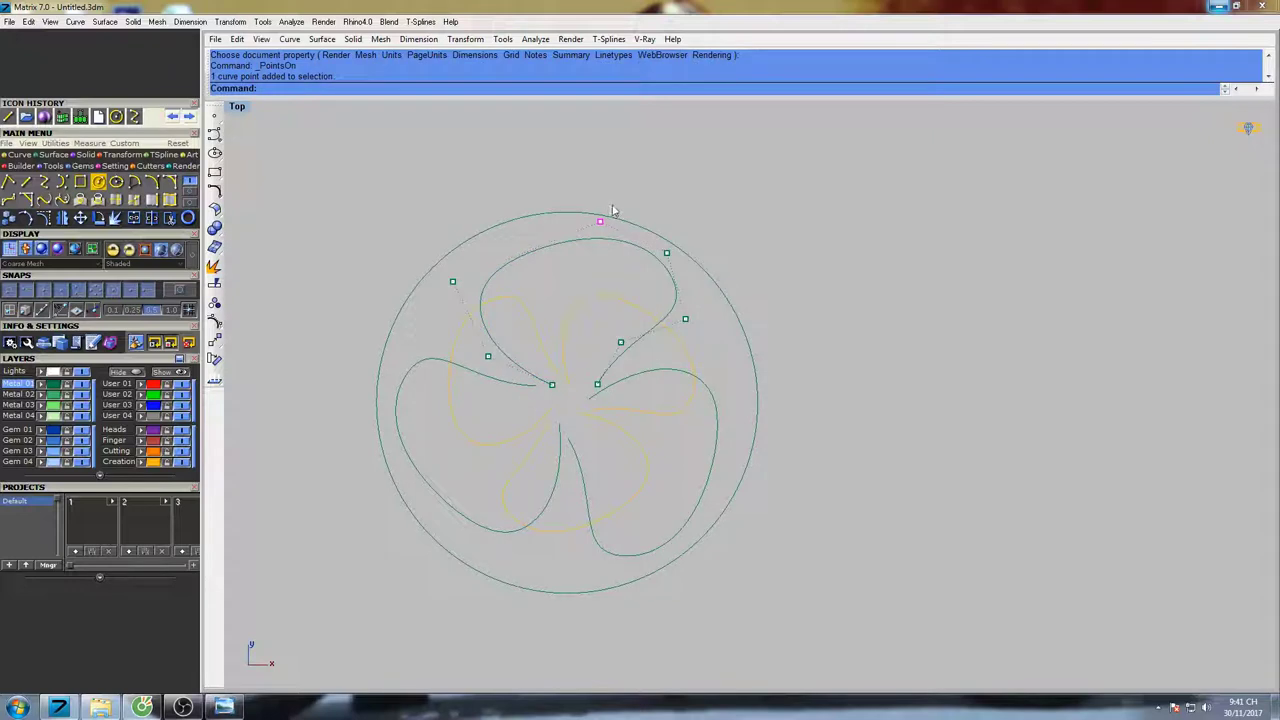
pyautogui.moveTo(617, 215); pyautogui.dragTo(617, 246, button='right')
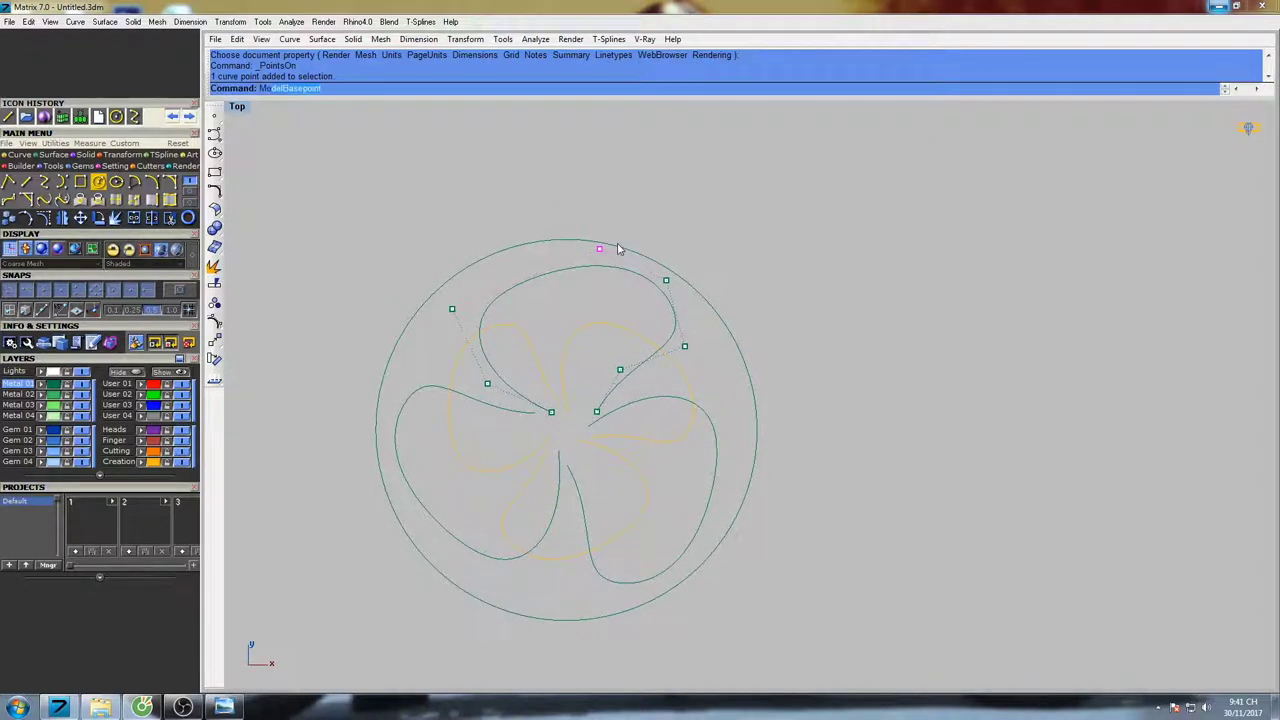
pyautogui.write('ove')
pyautogui.press('Return')
pyautogui.click(714, 207)
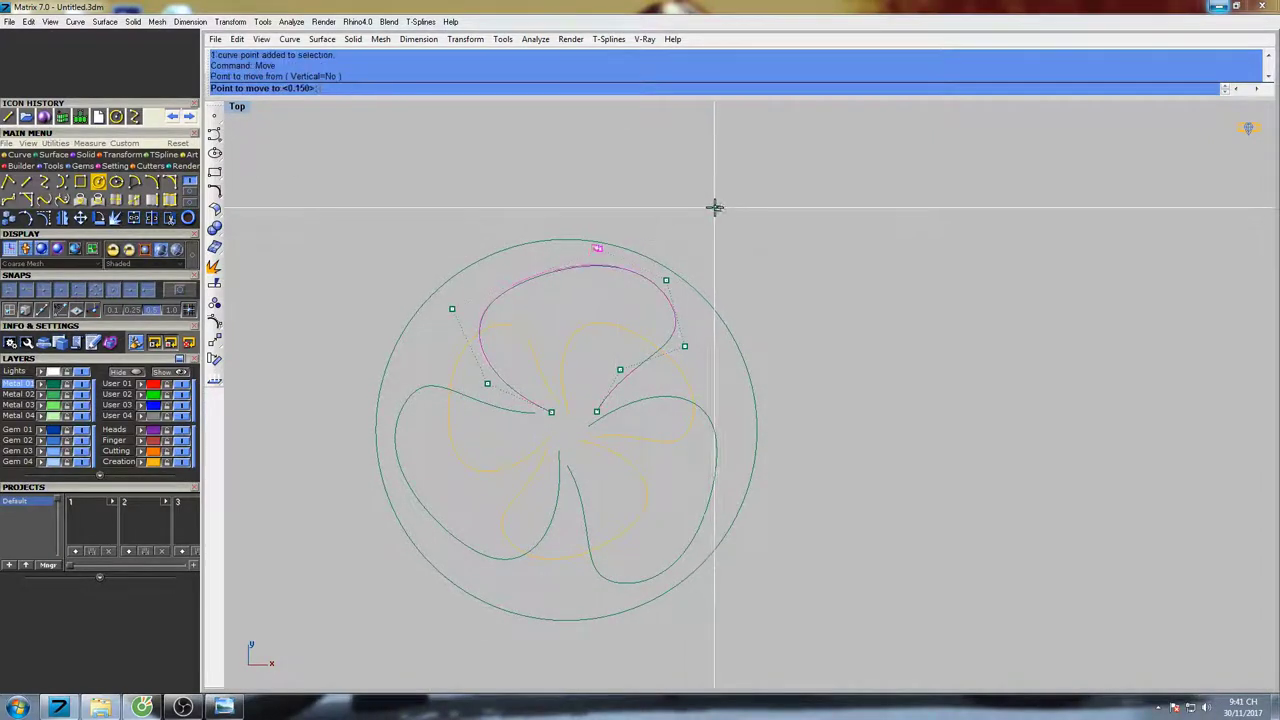
pyautogui.click(710, 208)
# Move the same crown point about 0.6 further towards negative X, nudge it slightly once more, and hide the control points
pyautogui.press('Return')
pyautogui.click(722, 201)
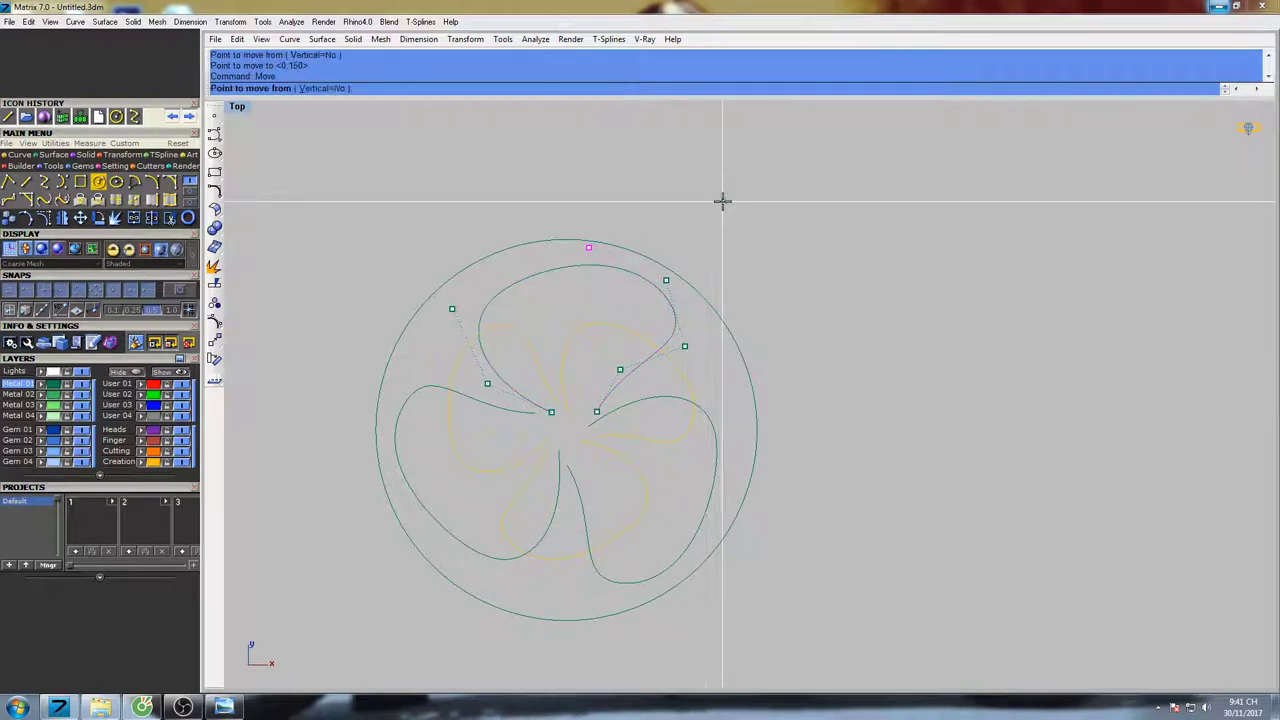
pyautogui.click(714, 203)
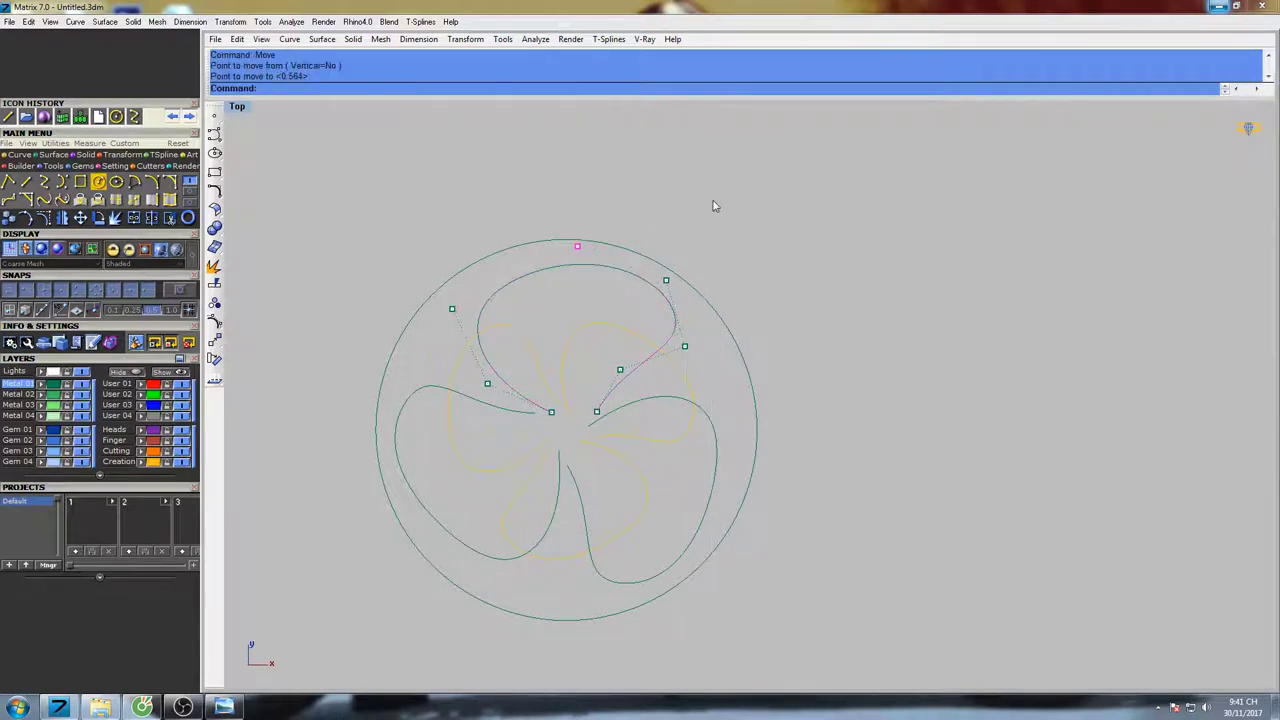
pyautogui.press('Return')
pyautogui.click(724, 200)
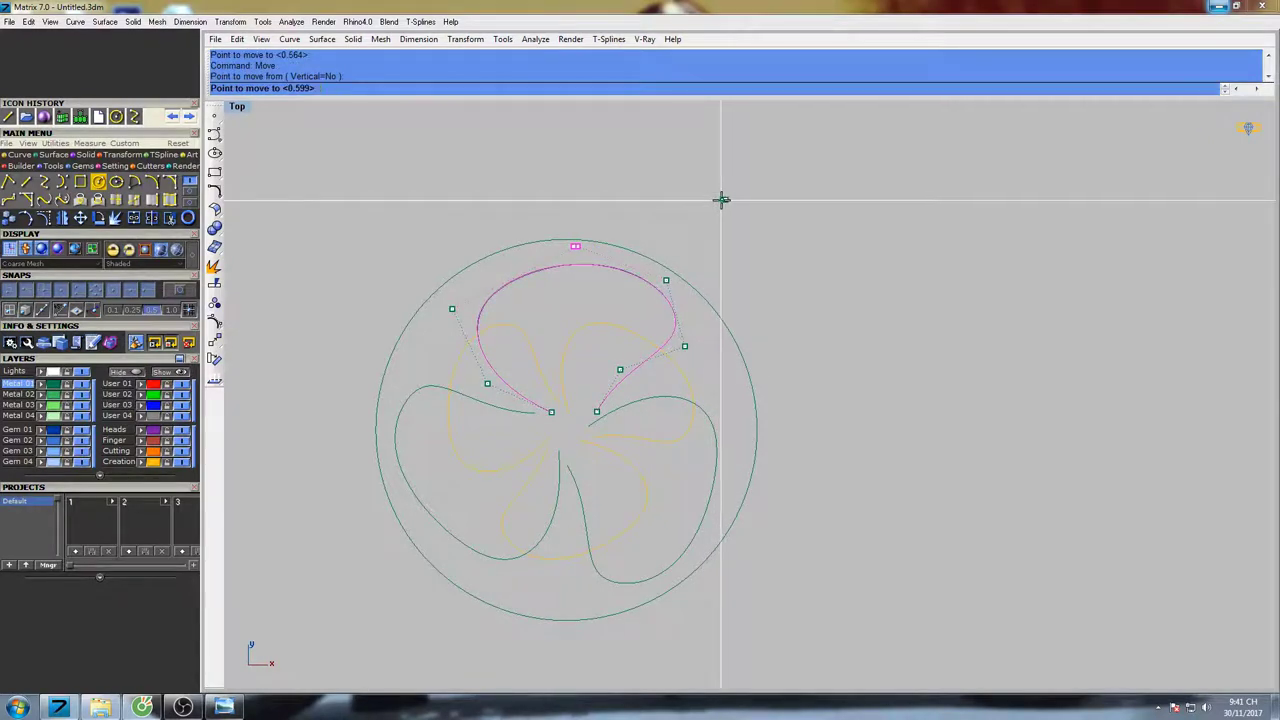
pyautogui.click(722, 200)
pyautogui.press('Escape')
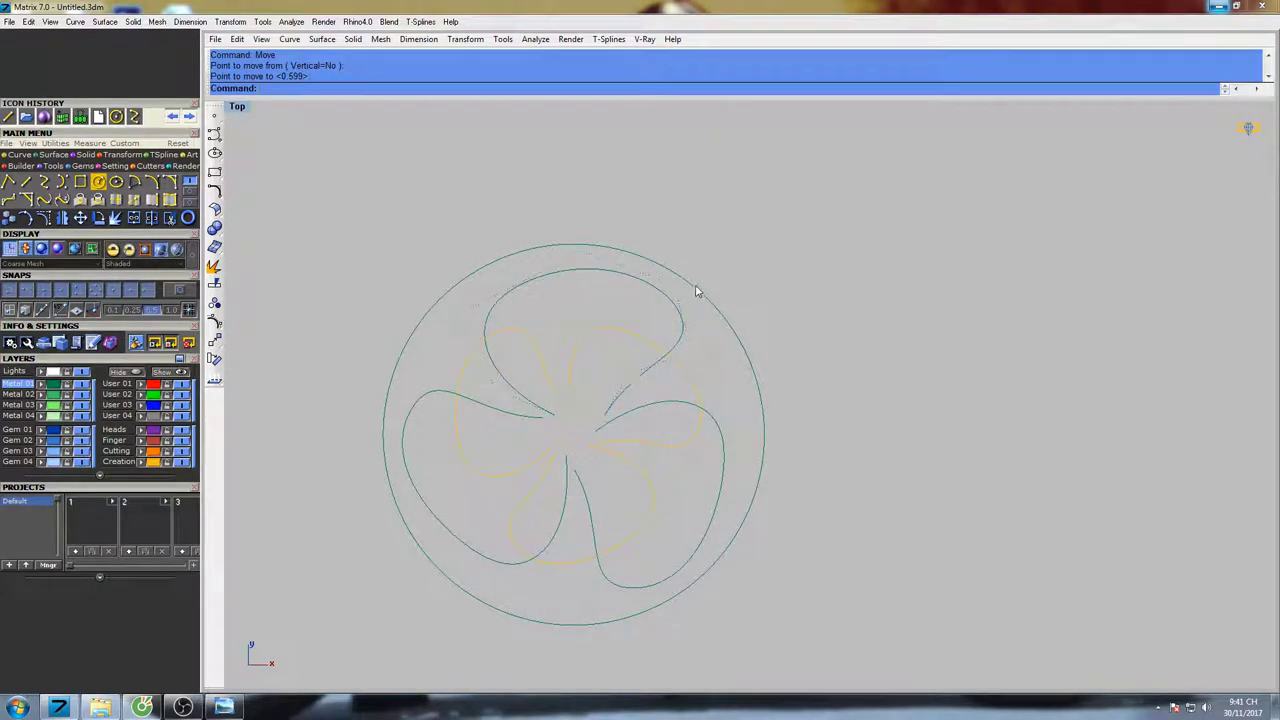
# Delete the 20-diameter guide circle around the petals
pyautogui.scroll(-4, 698, 289)
pyautogui.click(689, 277)
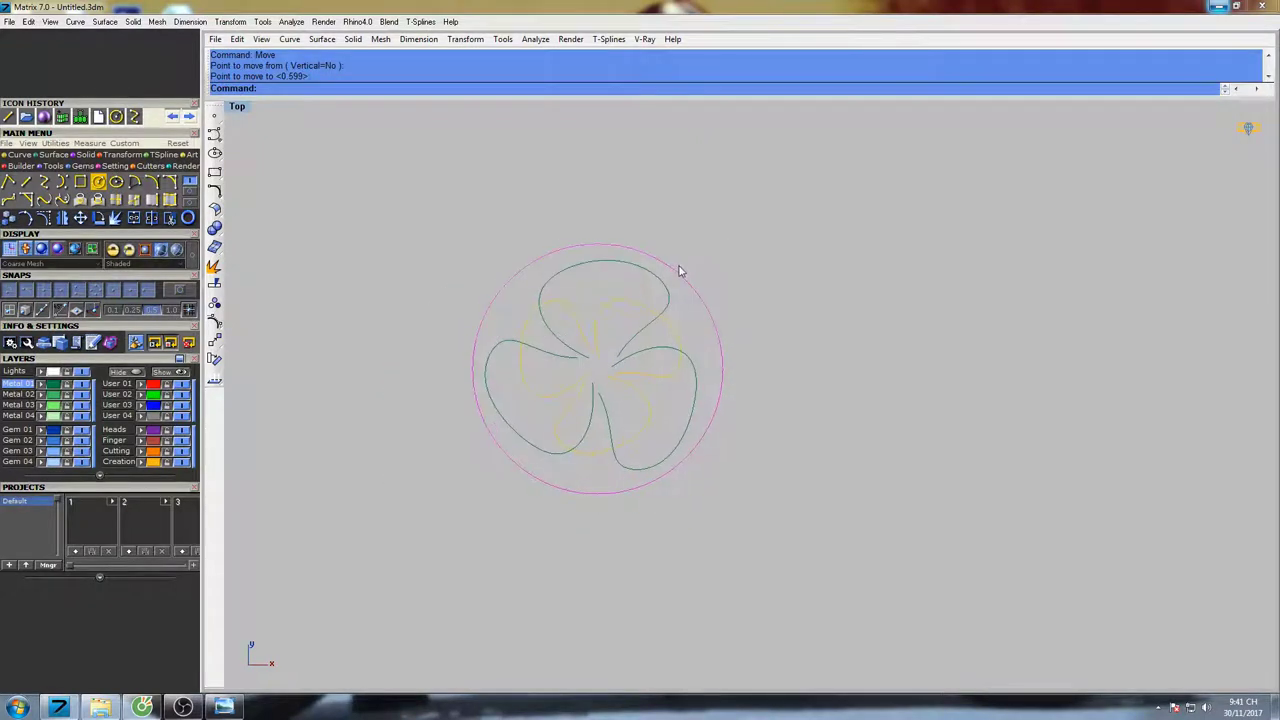
pyautogui.press('Return')
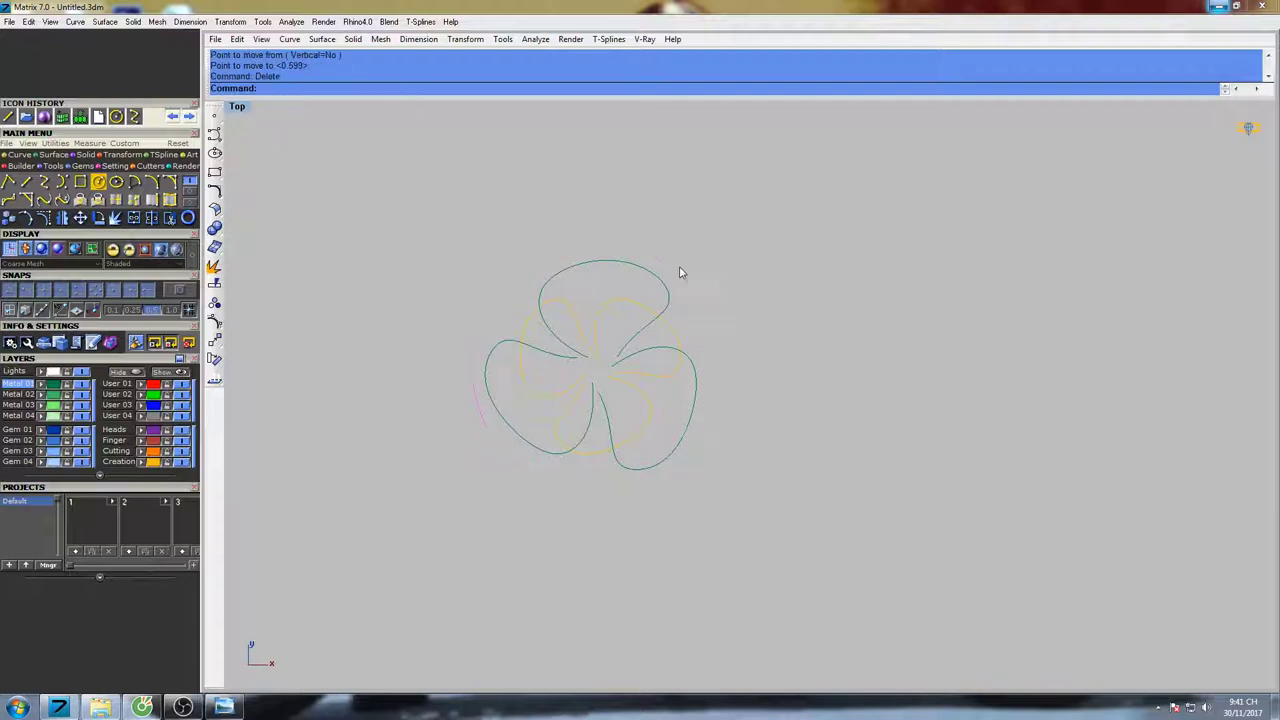
pyautogui.scroll(3, 704, 298)
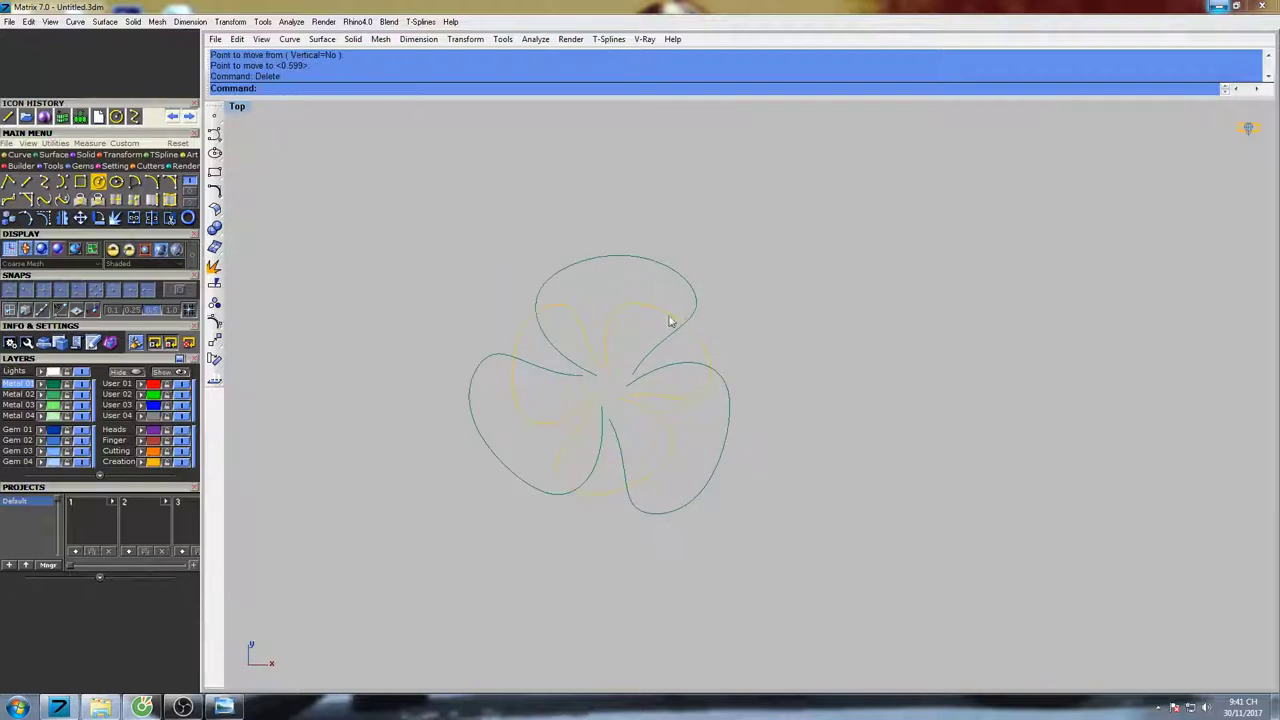
pyautogui.moveTo(636, 309); pyautogui.dragTo(628, 280, button='right')
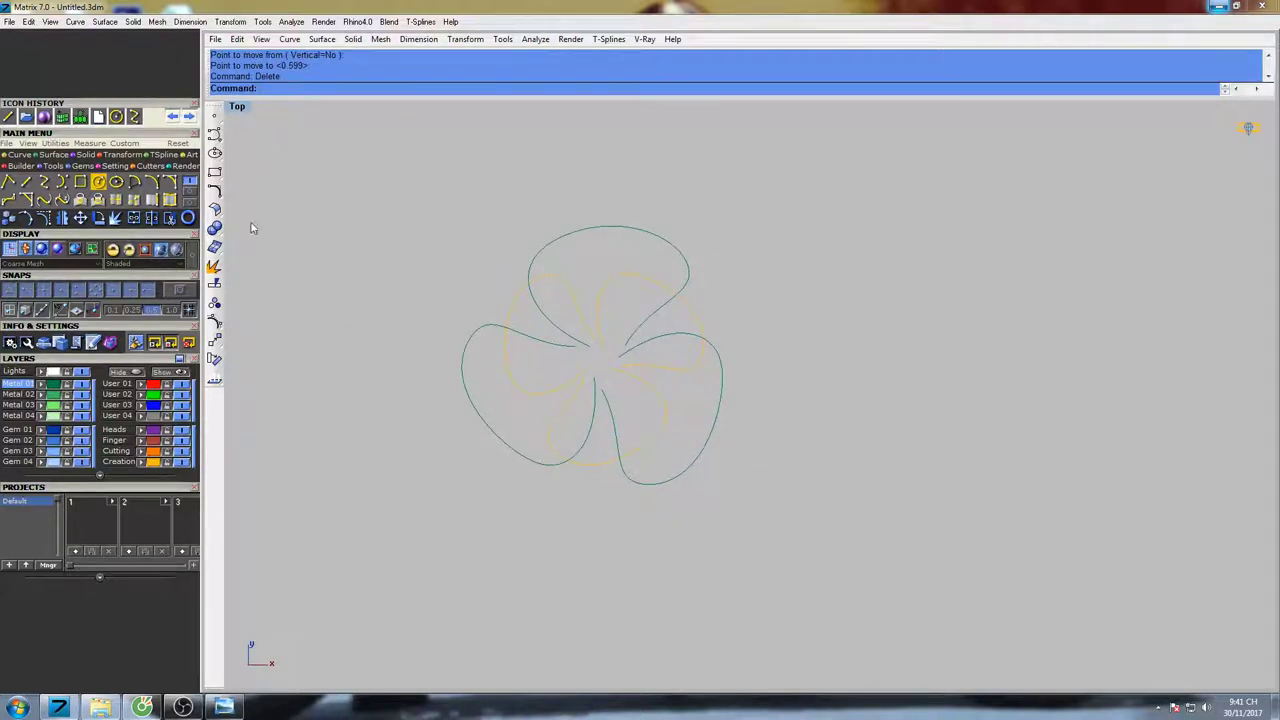
pyautogui.moveTo(497, 283); pyautogui.dragTo(477, 281, button='right')
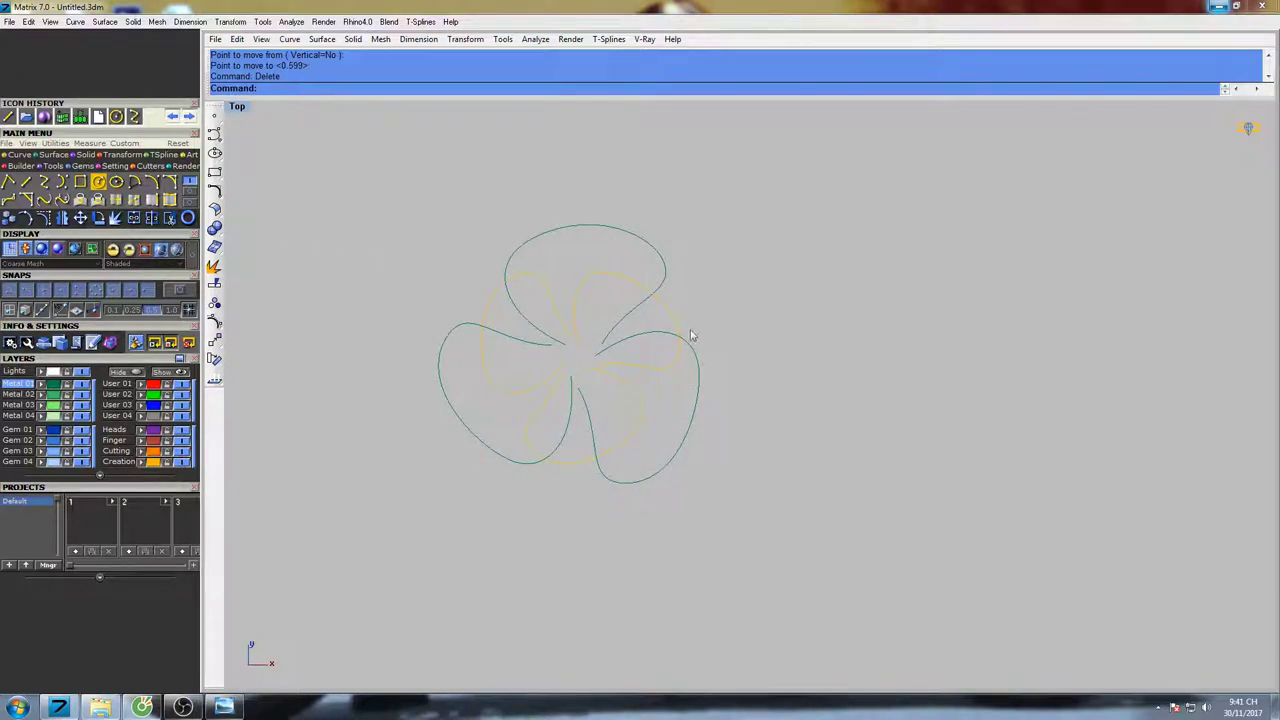
pyautogui.scroll(2, 637, 326)
pyautogui.moveTo(555, 300); pyautogui.dragTo(588, 327, button='right')
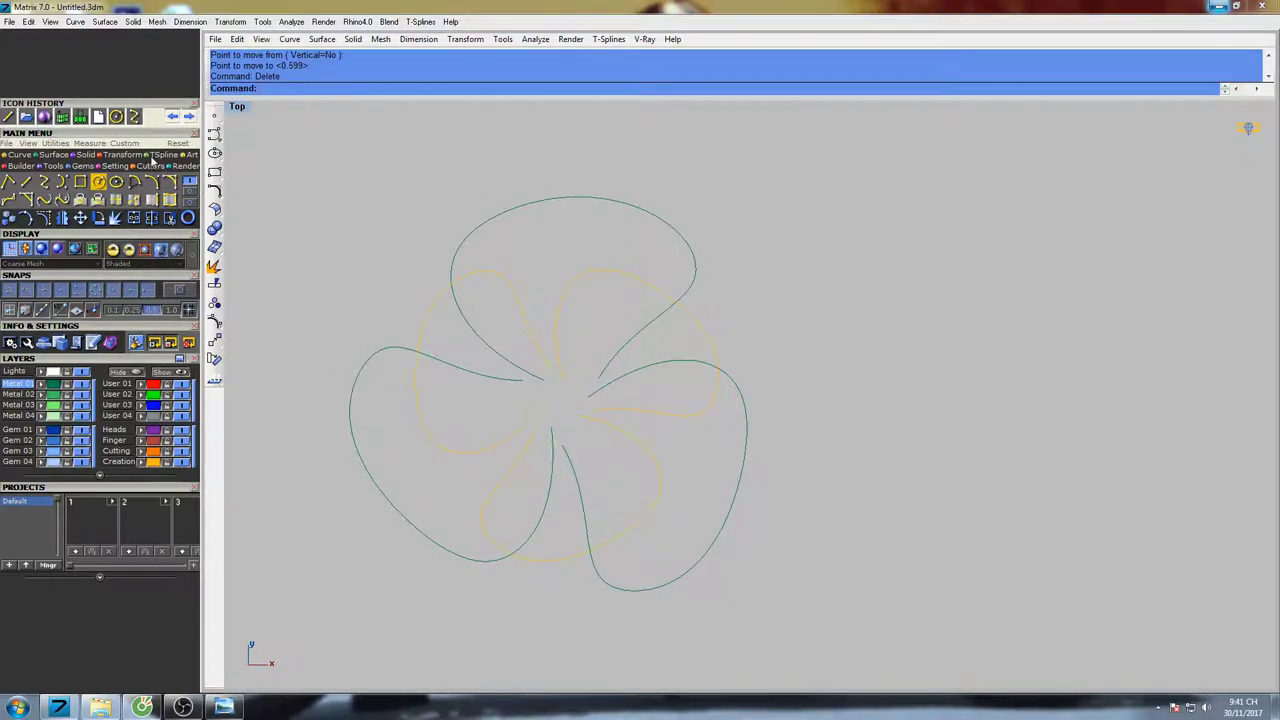
# Append a single four-cornered T-spline face at the inner base of the large upper petal
pyautogui.click(81, 118)
pyautogui.scroll(3, 543, 343)
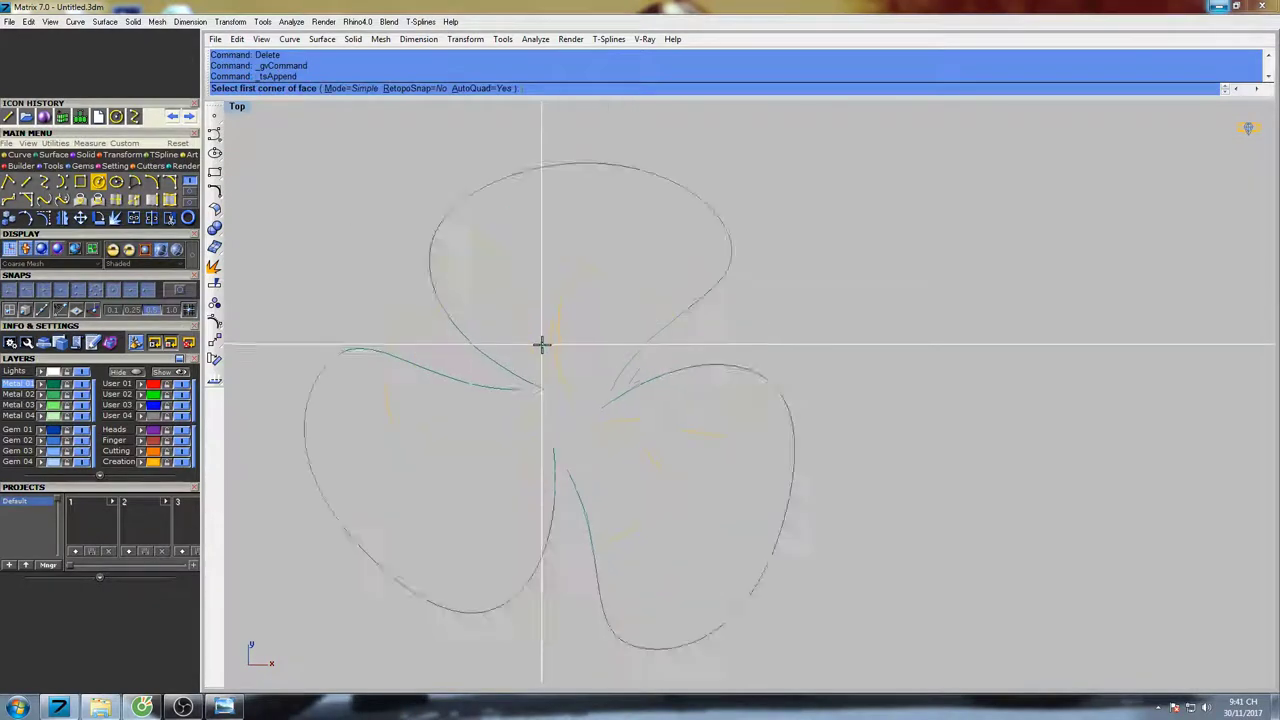
pyautogui.click(537, 367)
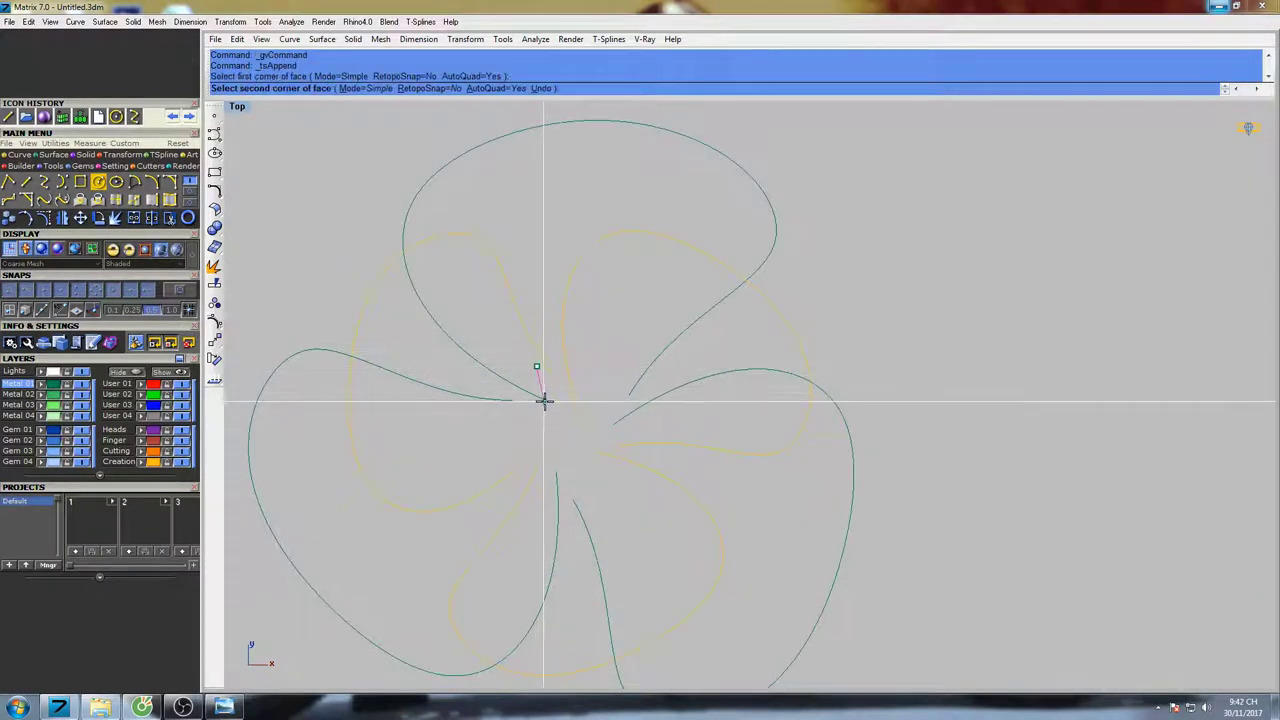
pyautogui.click(545, 398)
pyautogui.click(561, 397)
pyautogui.click(561, 361)
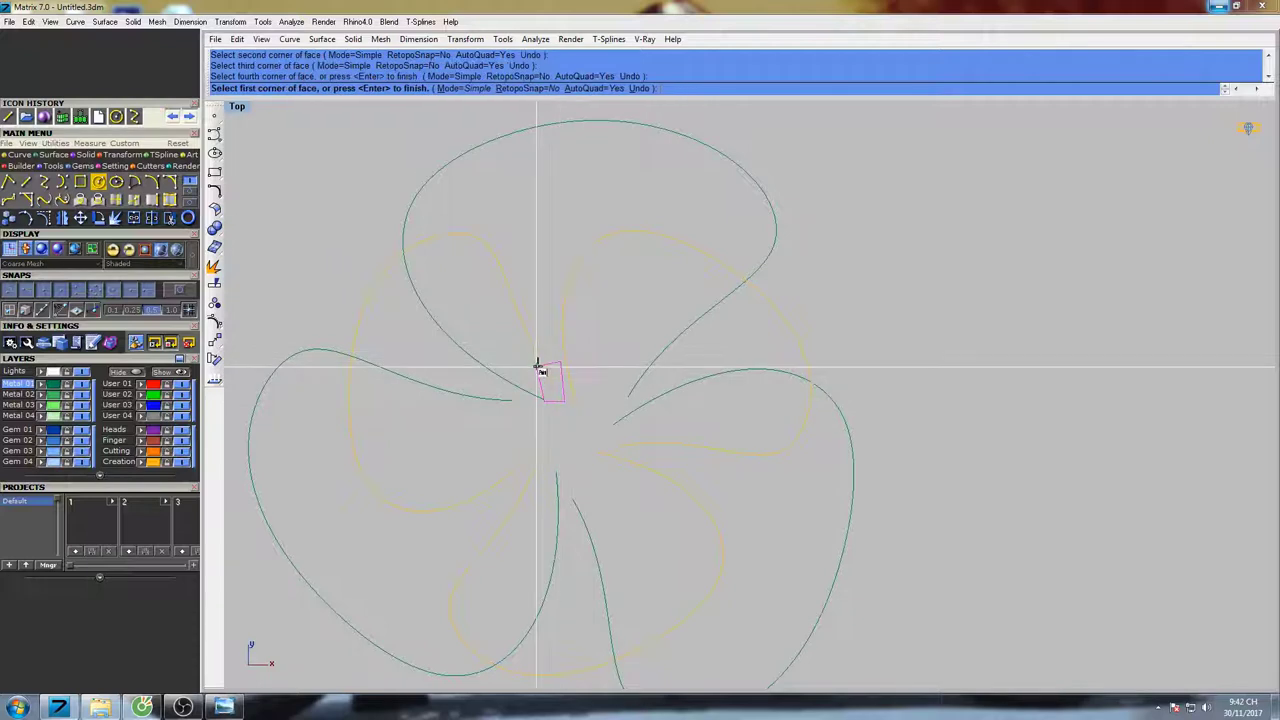
pyautogui.click(537, 366)
pyautogui.rightClick(541, 367)
pyautogui.moveTo(584, 395); pyautogui.dragTo(557, 373, button='right')
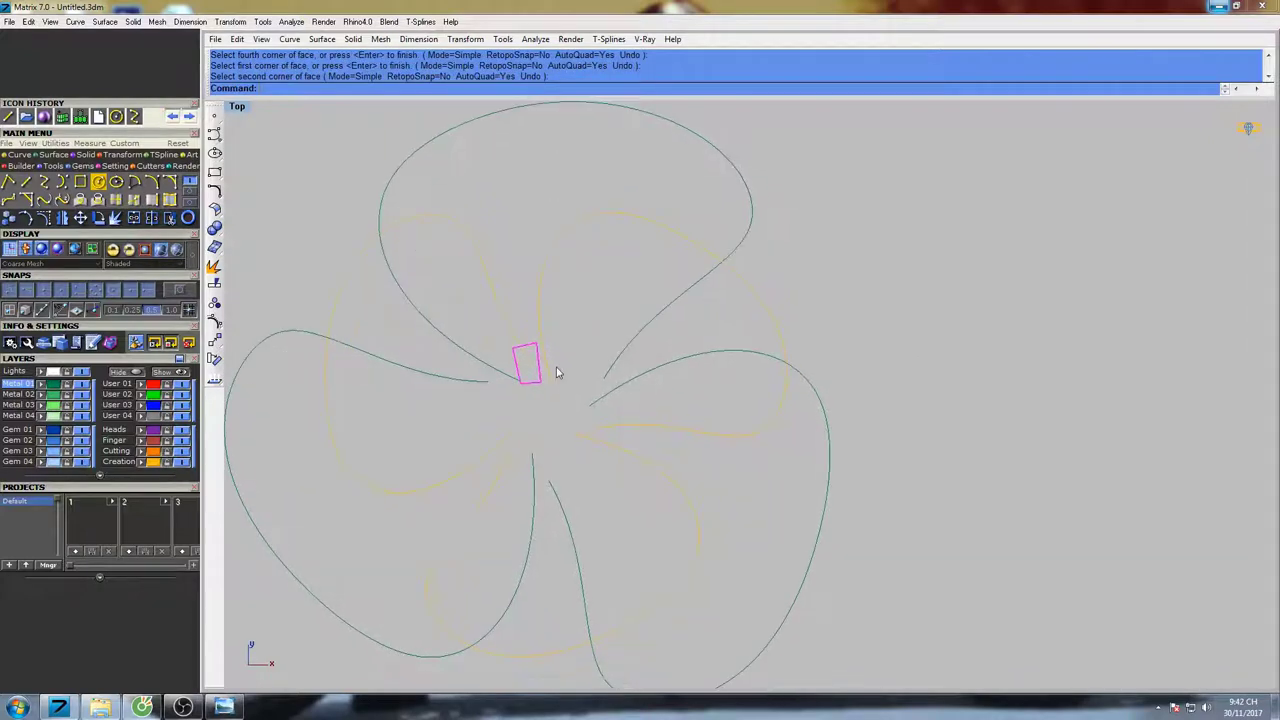
# Extrude the face's right edge in three segments across the upper petal's base and shift its left edge slightly towards negative X
pyautogui.click(269, 107)
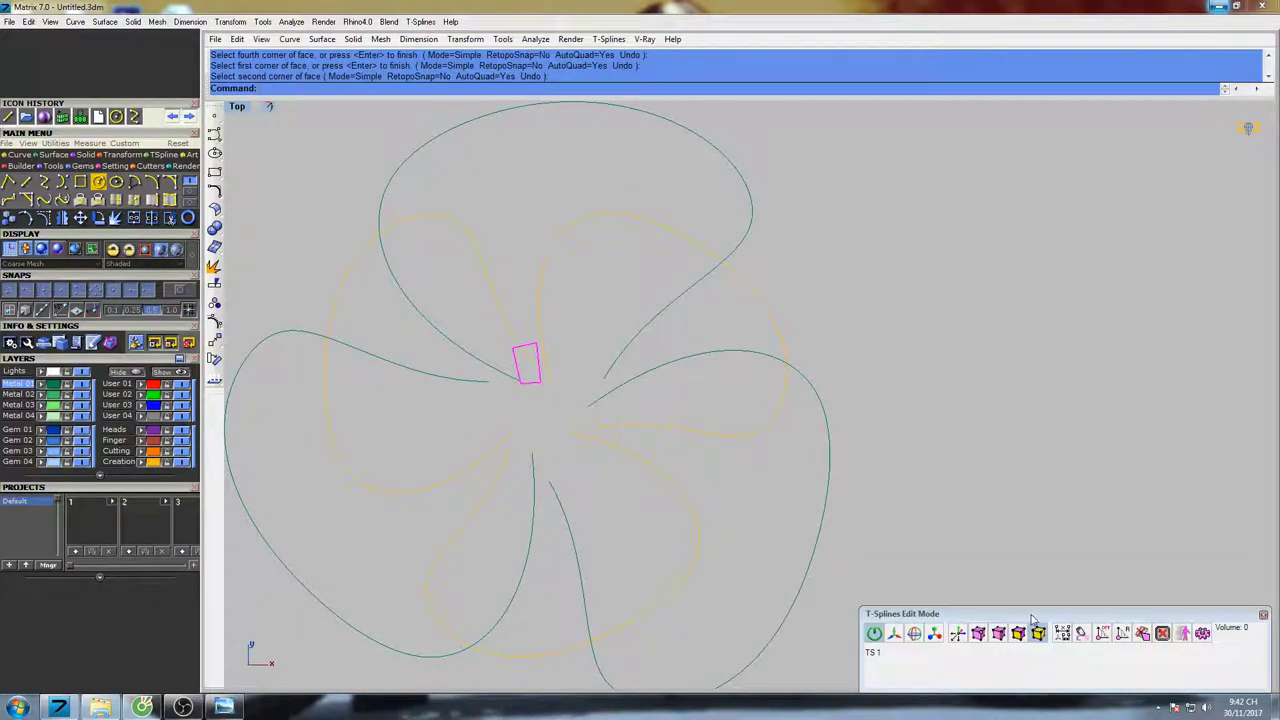
pyautogui.moveTo(1040, 616); pyautogui.dragTo(1034, 540)
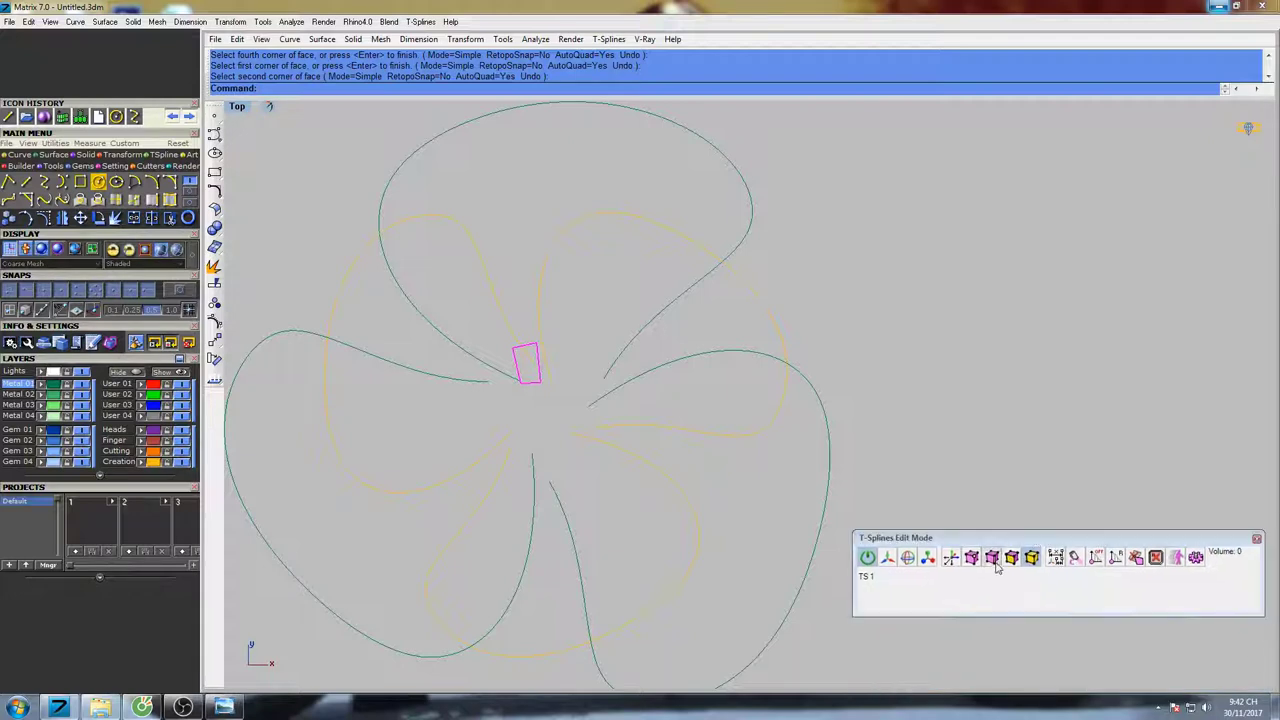
pyautogui.click(638, 430)
pyautogui.click(540, 360)
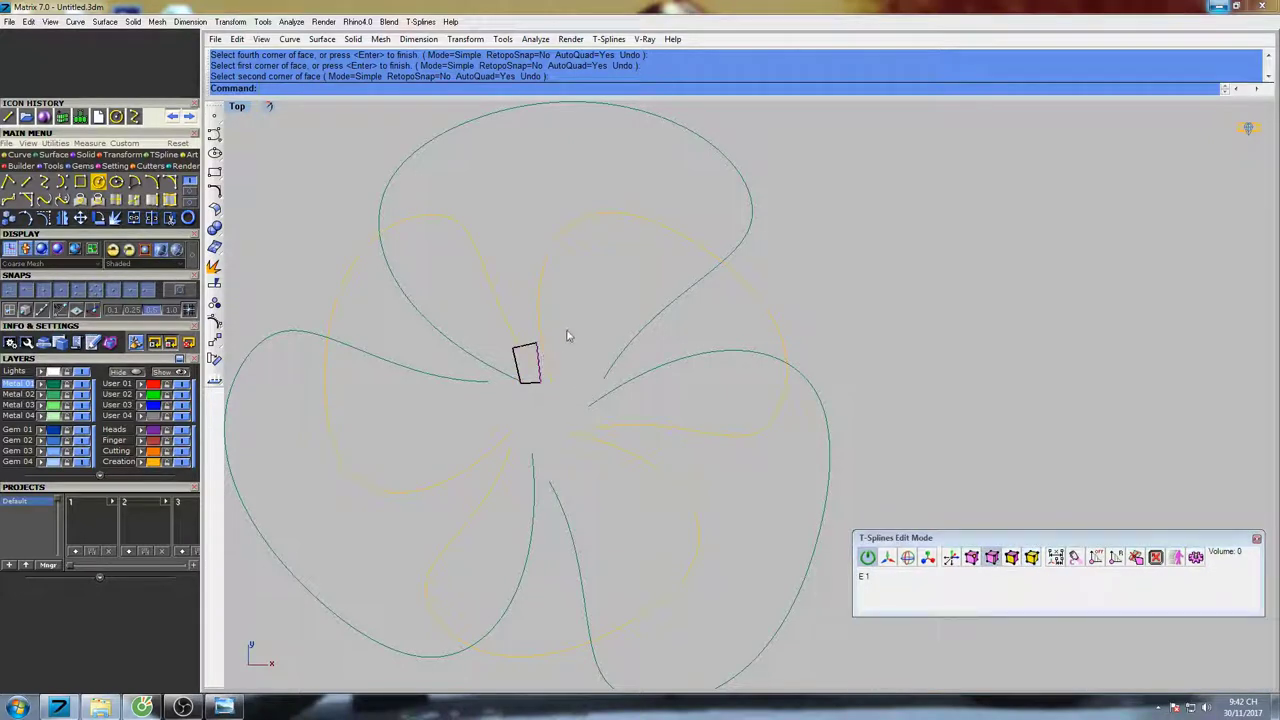
pyautogui.click(926, 560)
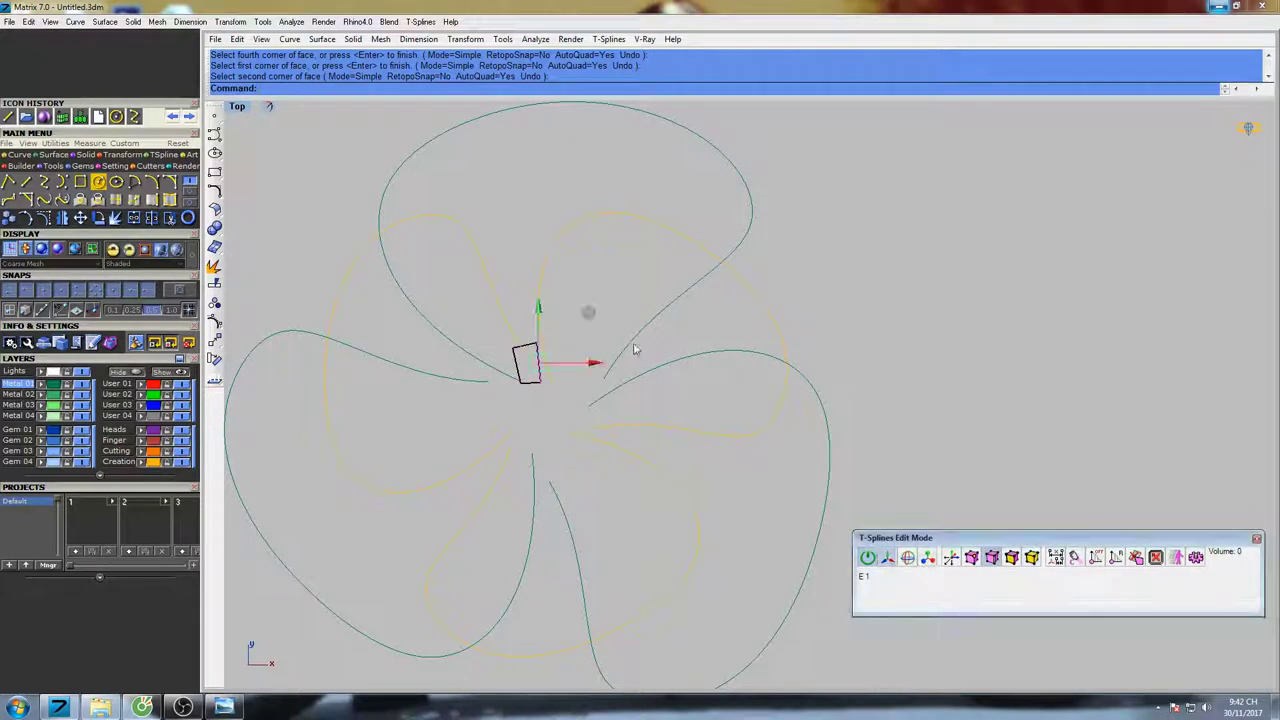
pyautogui.moveTo(589, 317); pyautogui.dragTo(661, 319)
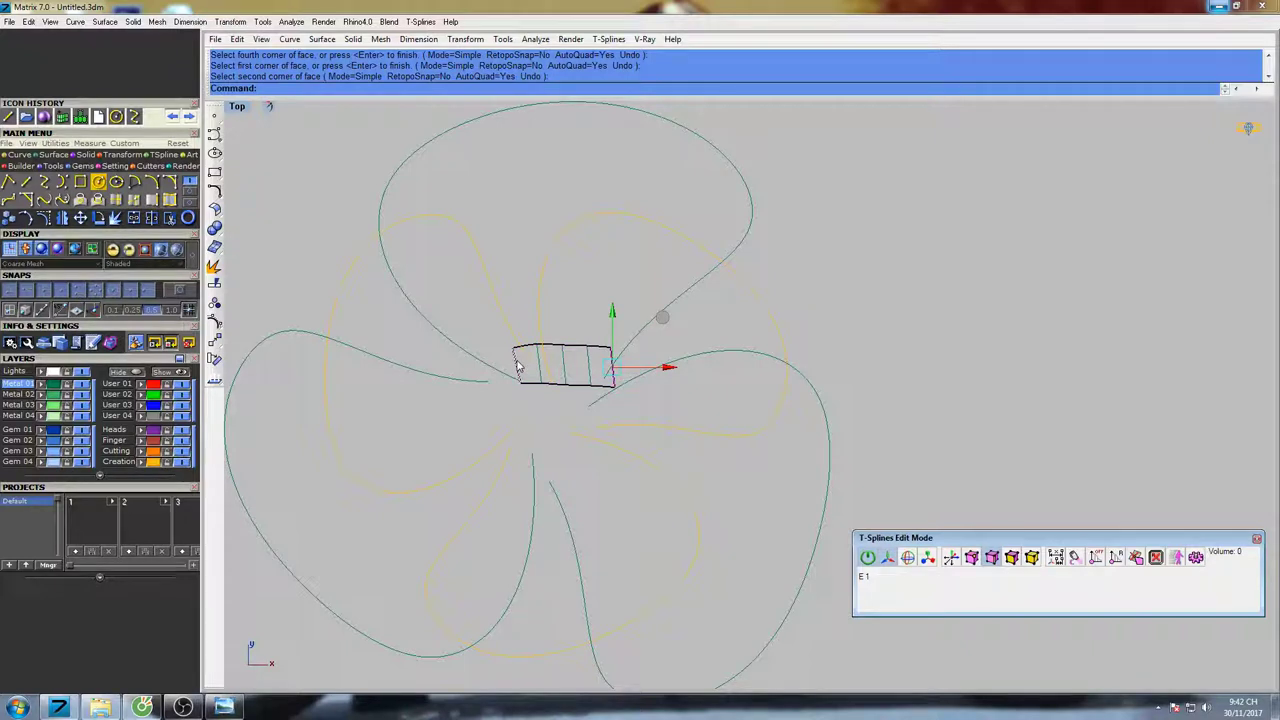
pyautogui.click(553, 358)
pyautogui.moveTo(572, 327); pyautogui.dragTo(558, 322)
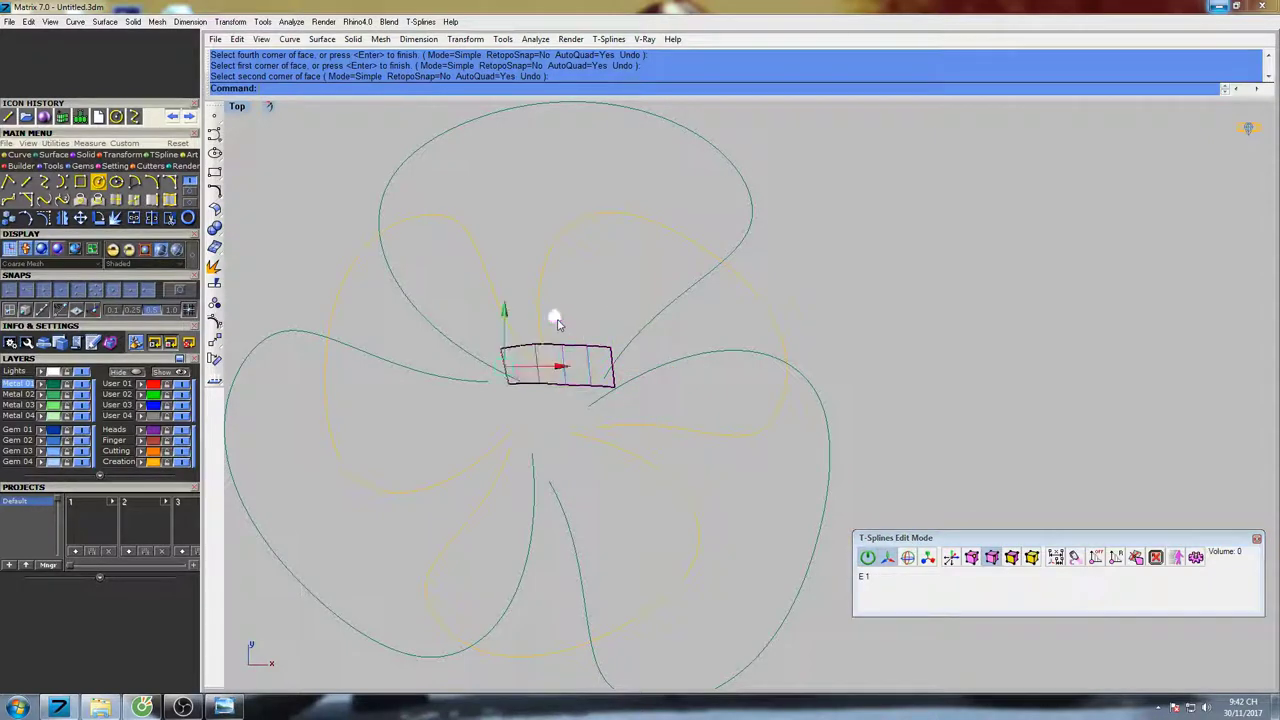
# Select the strip's upper edge loop and extrude it in several segments up to the crown of the upper petal
pyautogui.click(971, 557)
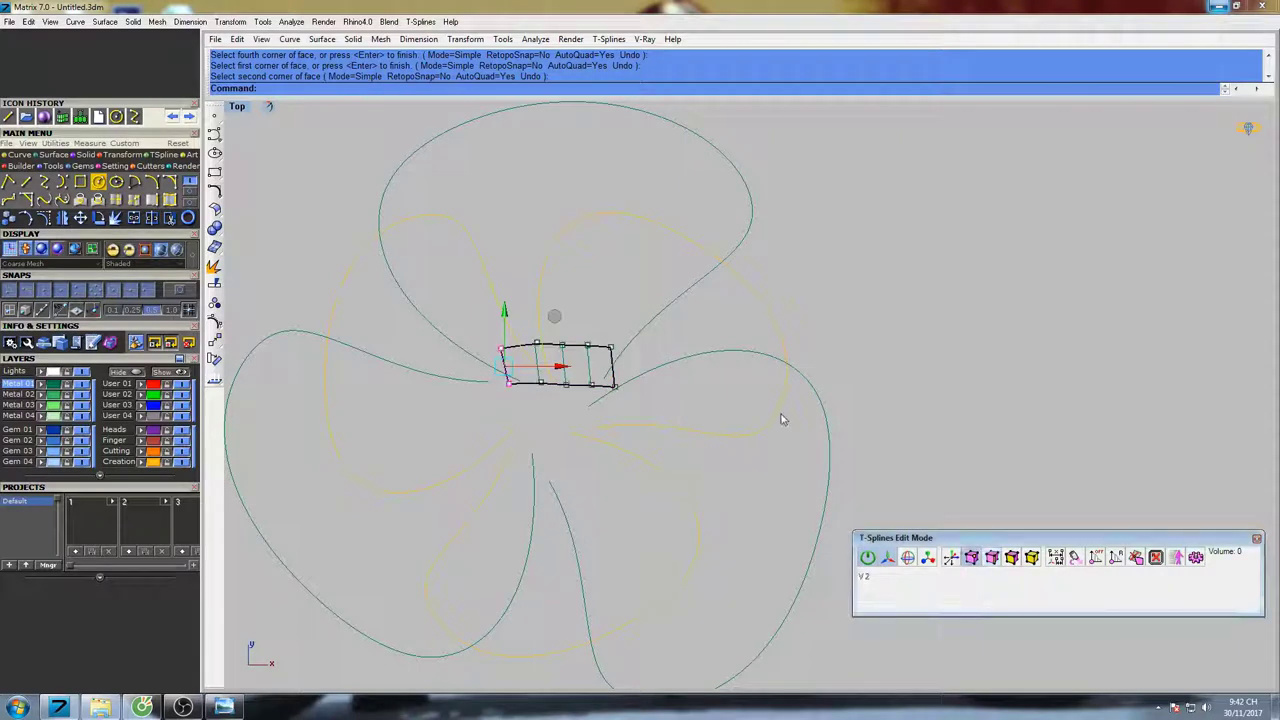
pyautogui.click(991, 558)
pyautogui.doubleClick(598, 348)
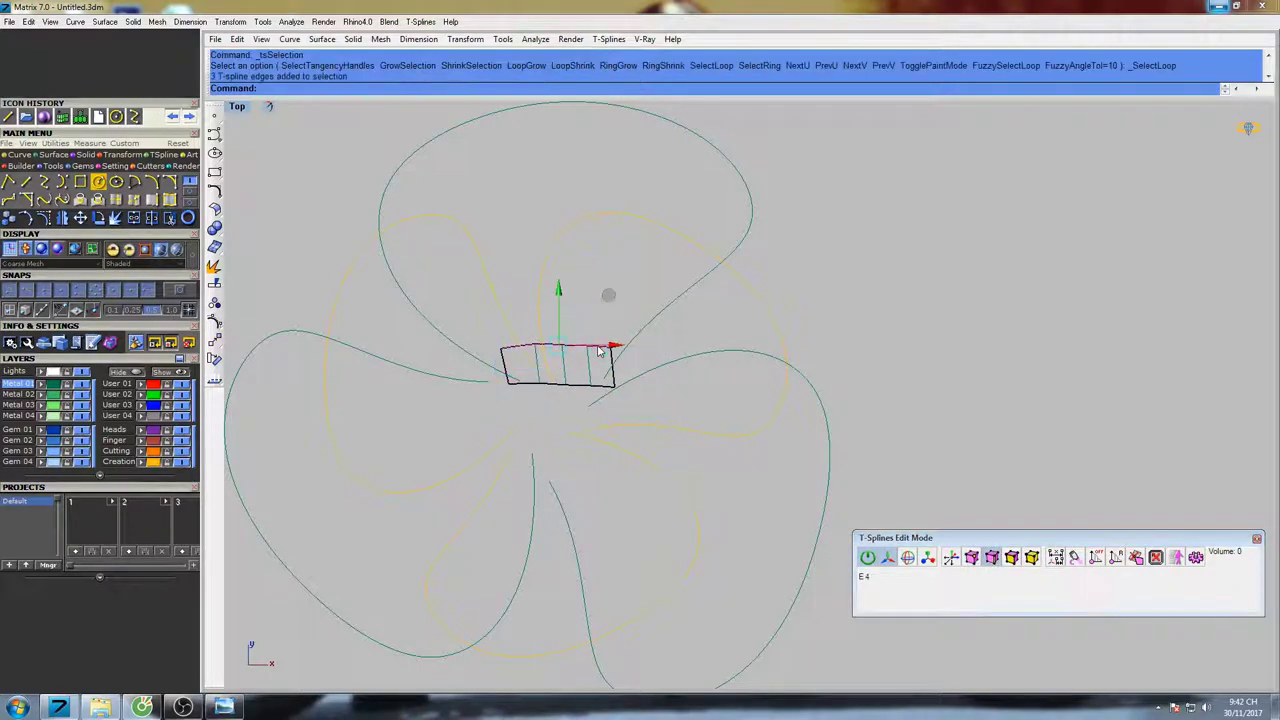
pyautogui.moveTo(625, 305); pyautogui.dragTo(651, 380, button='right')
pyautogui.keyDown('alt'); pyautogui.moveTo(614, 370); pyautogui.dragTo(612, 190); pyautogui.keyUp('alt')
pyautogui.moveTo(677, 214); pyautogui.dragTo(662, 288, button='right')
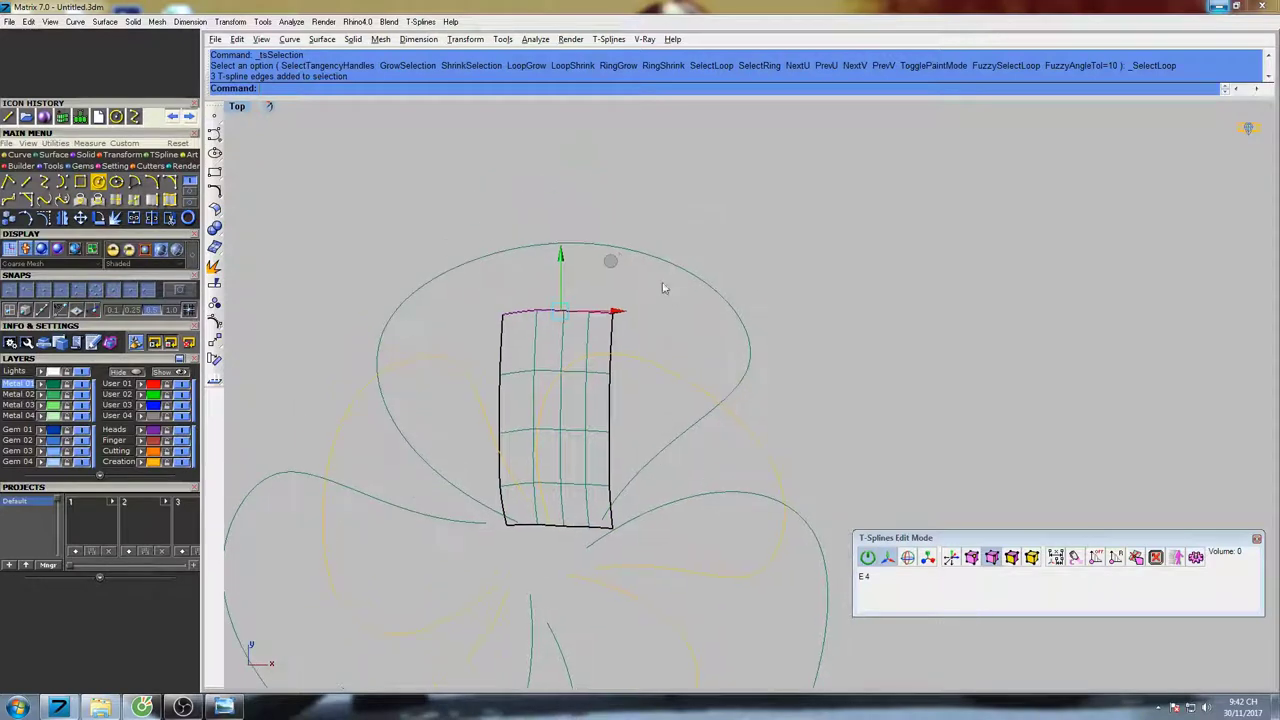
pyautogui.keyDown('alt'); pyautogui.moveTo(613, 263); pyautogui.dragTo(618, 196); pyautogui.keyUp('alt')
pyautogui.moveTo(690, 272); pyautogui.dragTo(675, 250, button='right')
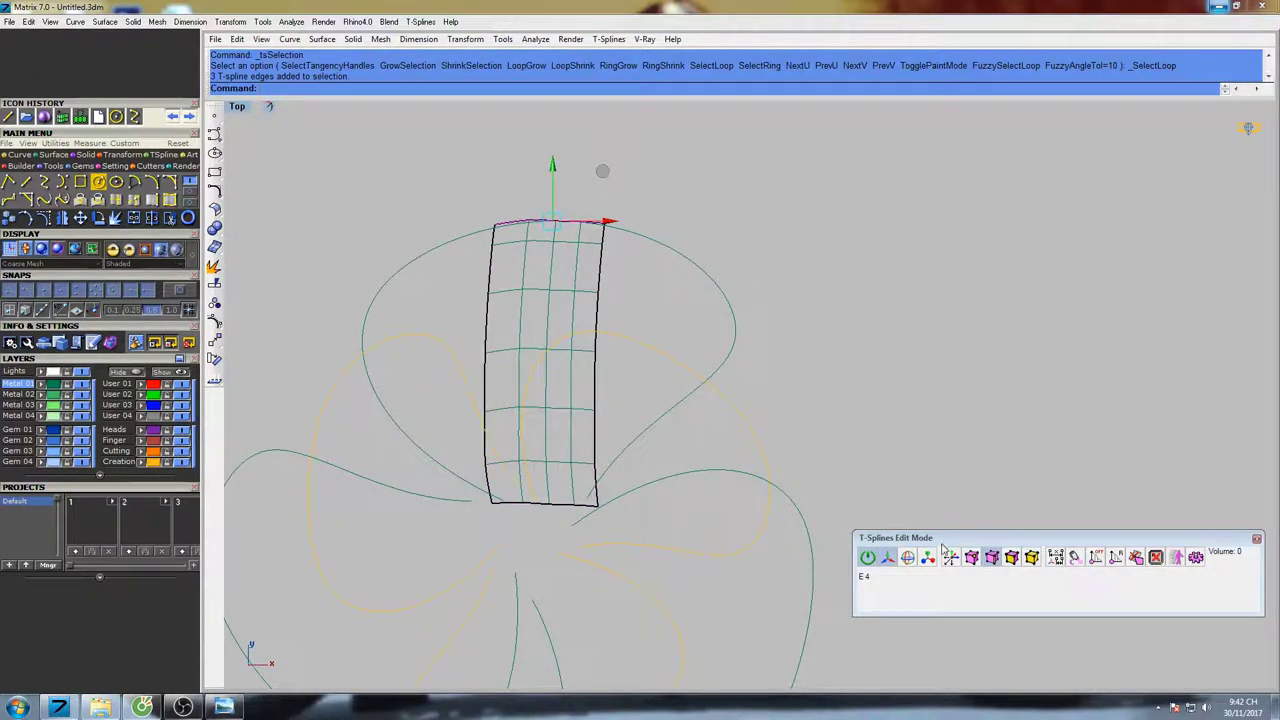
# Pull the strip's middle right edge and two upper left edges outwards towards the upper petal's outline
pyautogui.click(972, 560)
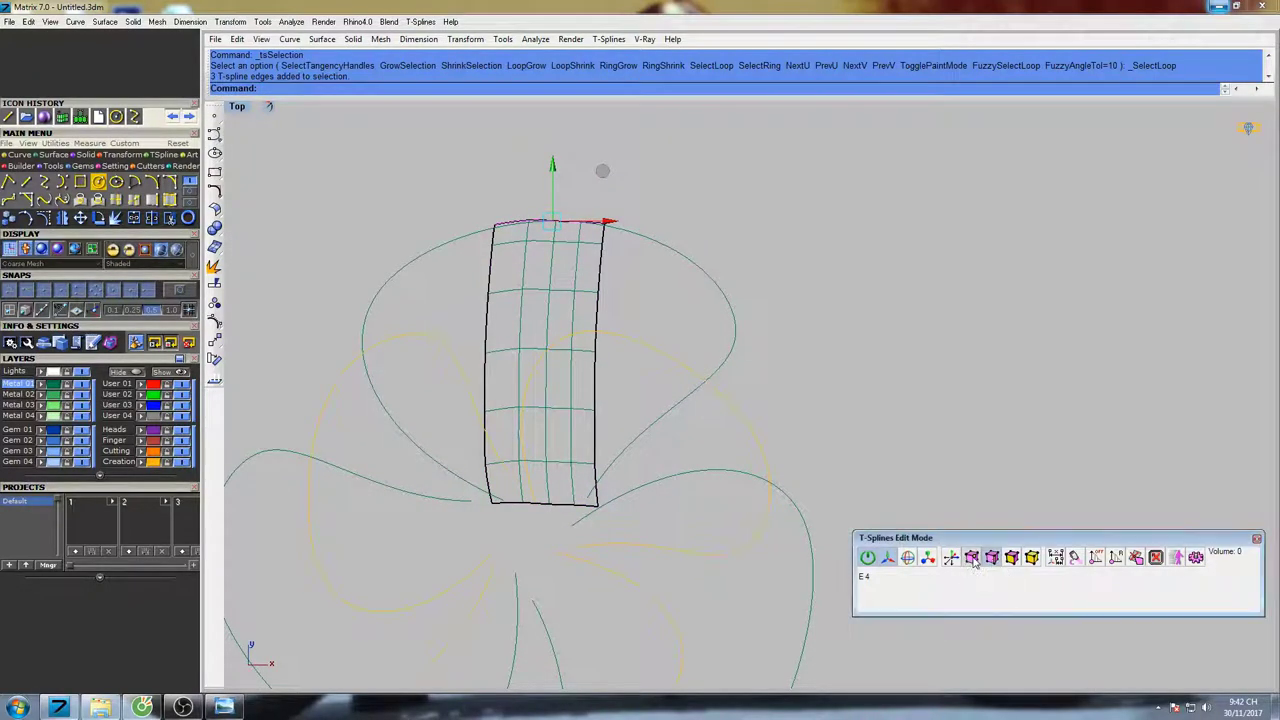
pyautogui.click(993, 559)
pyautogui.click(598, 308)
pyautogui.moveTo(648, 275); pyautogui.dragTo(704, 283)
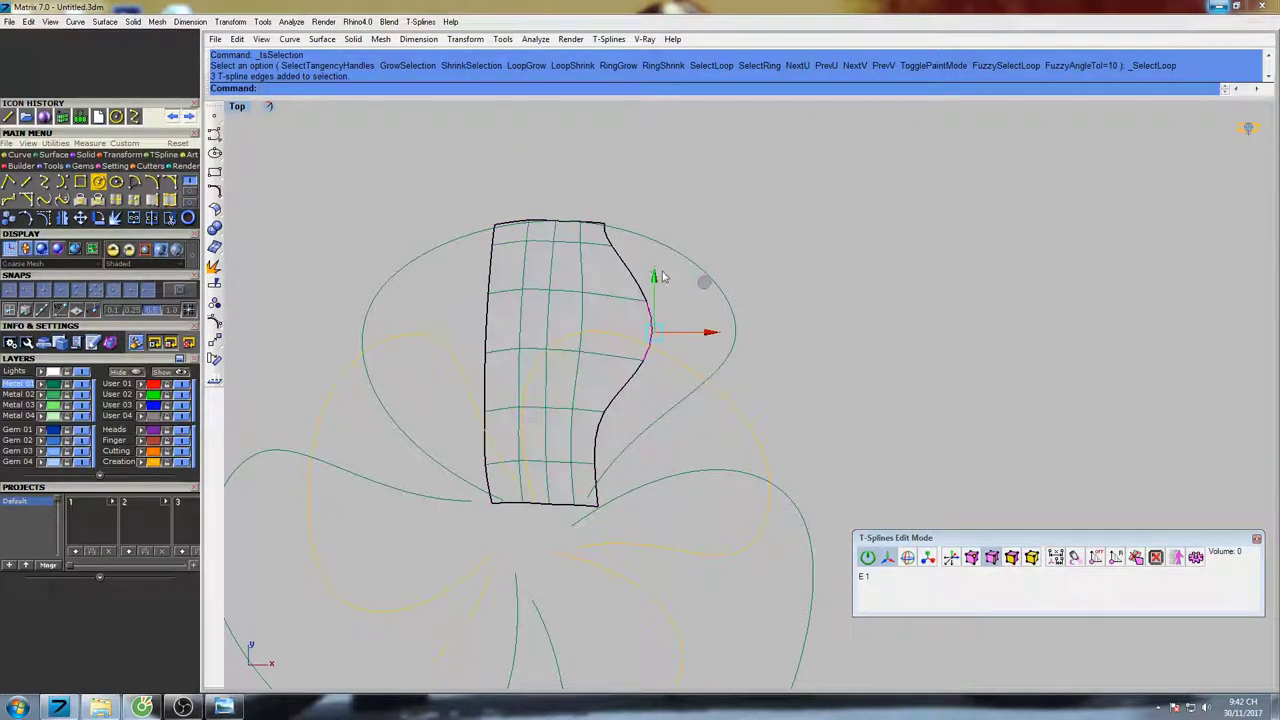
pyautogui.click(490, 266)
pyautogui.keyDown('shift'); pyautogui.click(496, 242); pyautogui.keyUp('shift')
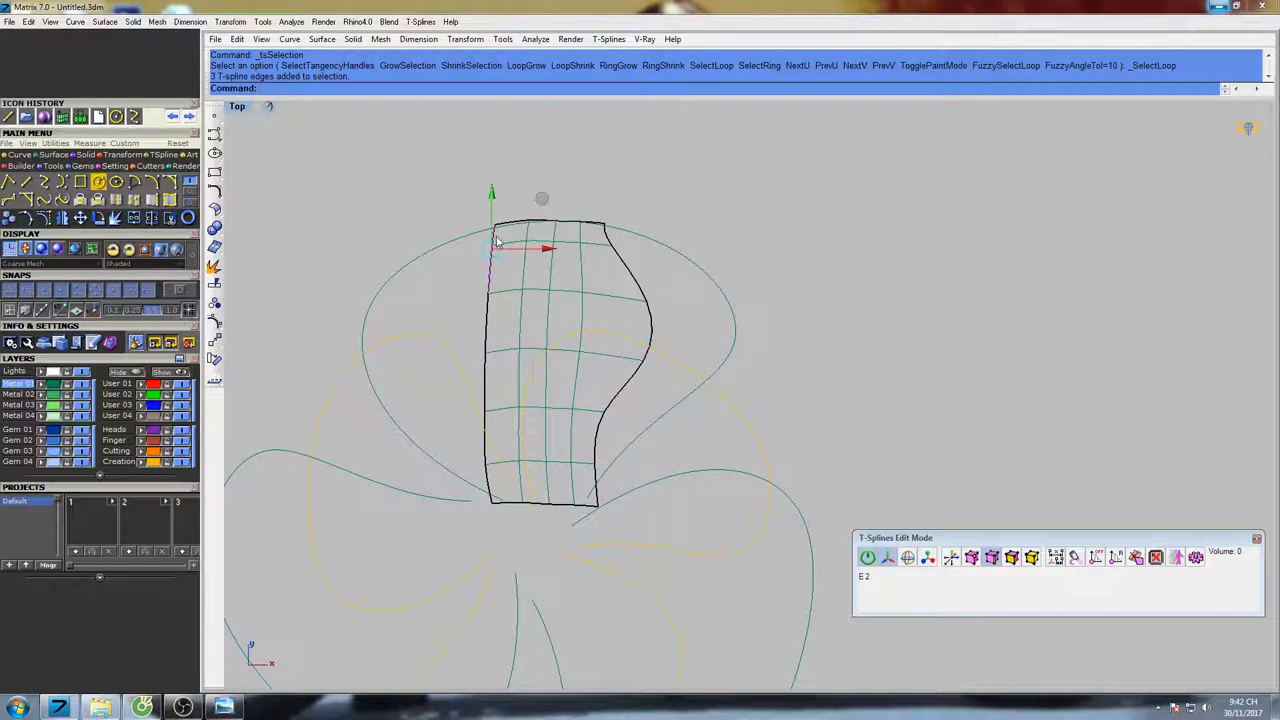
pyautogui.keyDown('alt'); pyautogui.moveTo(540, 212); pyautogui.dragTo(454, 247); pyautogui.keyUp('alt')
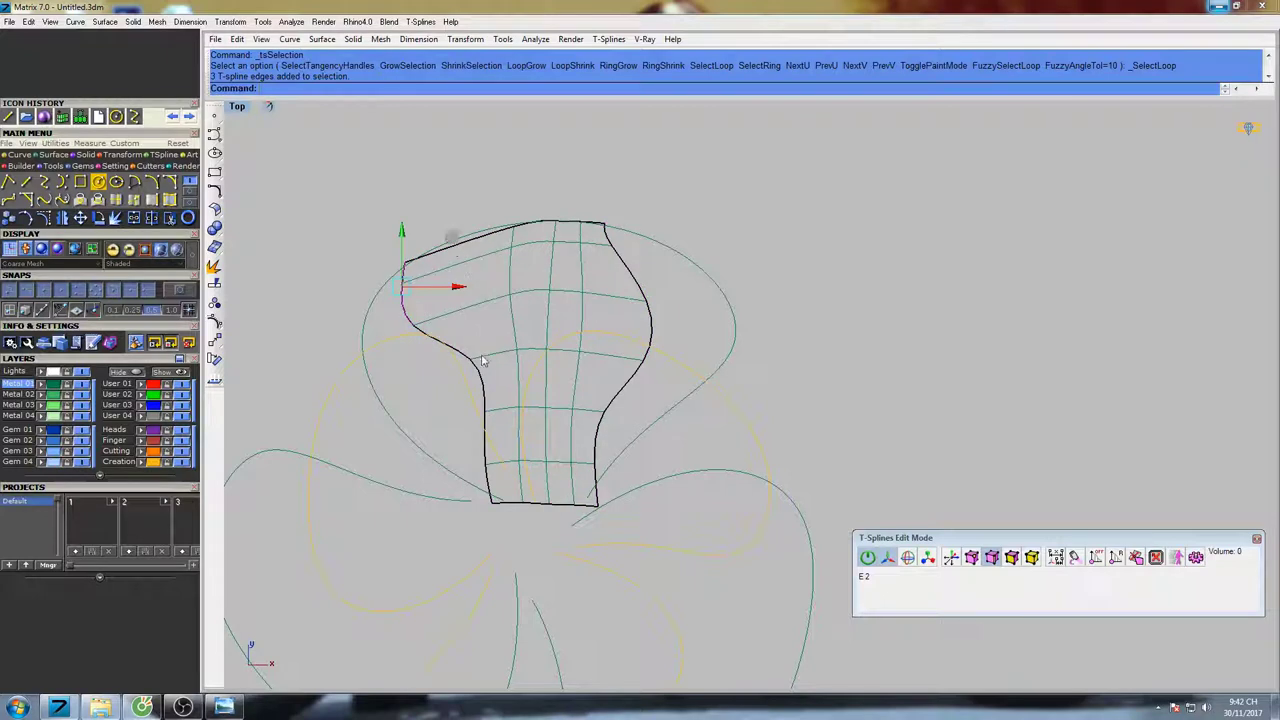
# Move the right boundary vertices of the T-spline surface outwards to follow the upper petal's right outline
pyautogui.click(976, 559)
pyautogui.moveTo(658, 428); pyautogui.dragTo(691, 411, button='right')
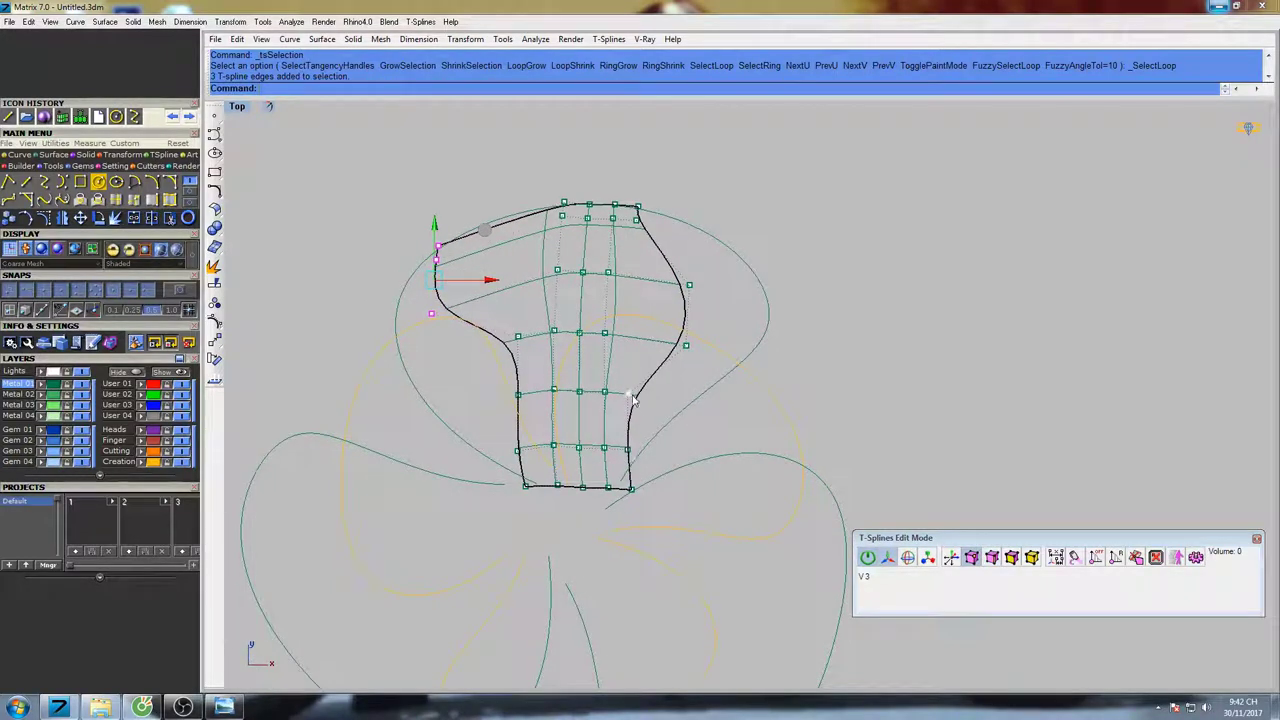
pyautogui.moveTo(633, 398); pyautogui.dragTo(688, 407)
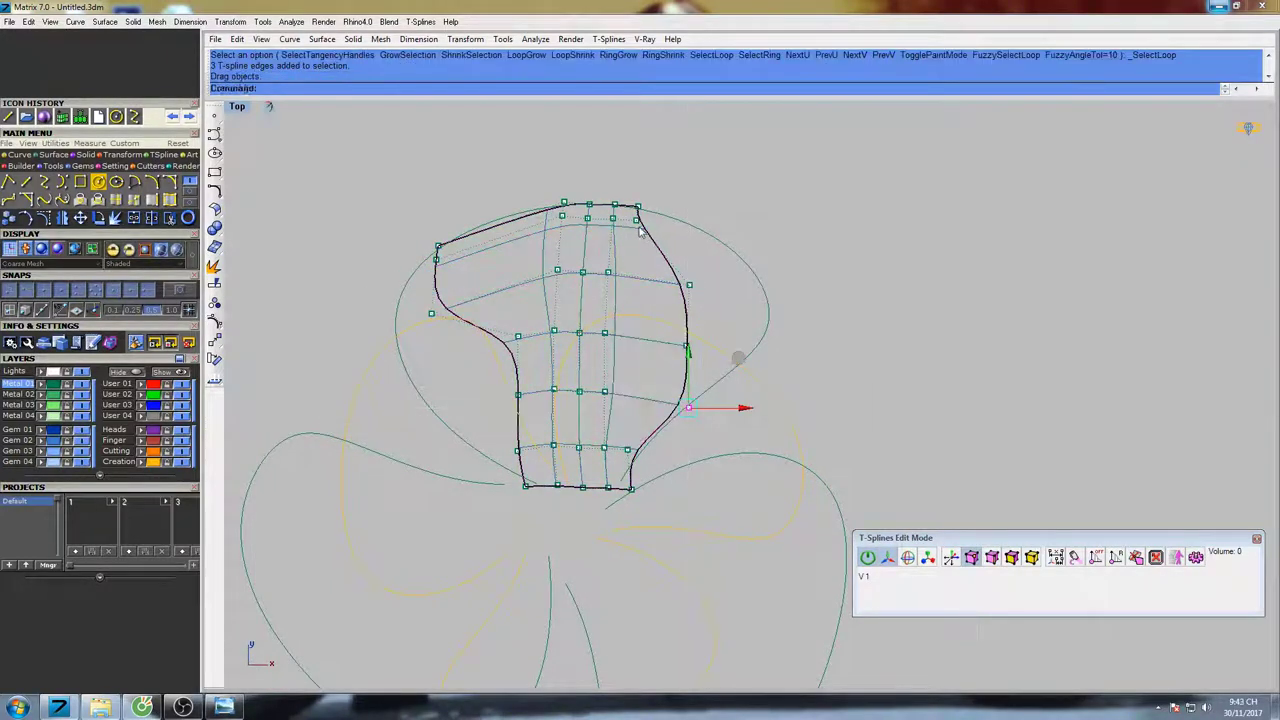
pyautogui.moveTo(643, 228); pyautogui.dragTo(750, 252)
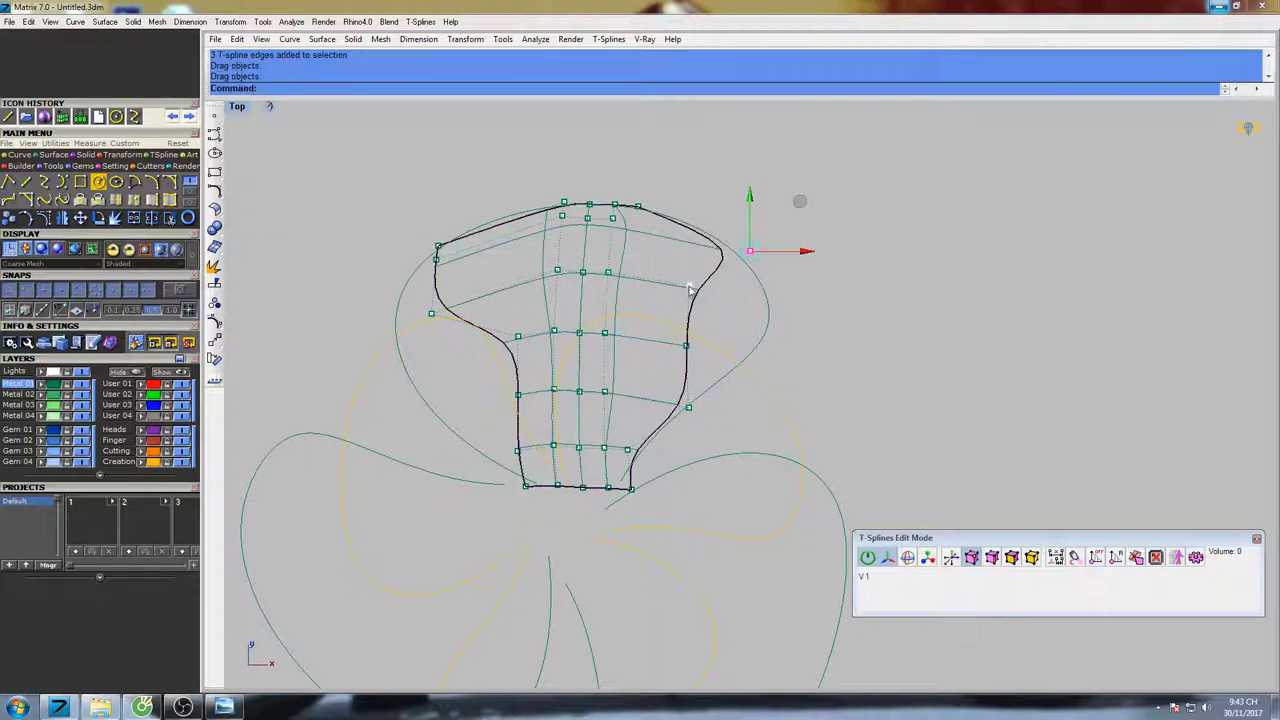
pyautogui.moveTo(689, 289); pyautogui.dragTo(789, 335)
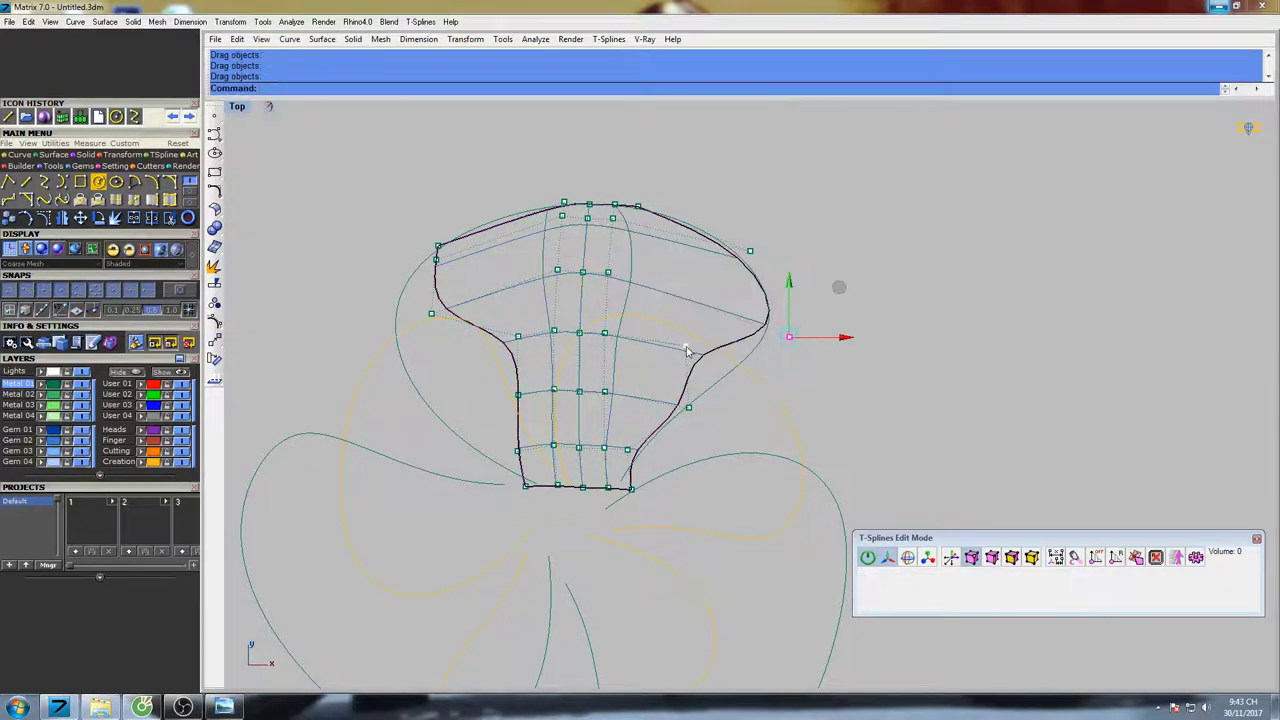
pyautogui.click(724, 370)
# Move the left boundary vertices of the T-spline surface outwards to follow the upper petal's left outline
pyautogui.moveTo(518, 338); pyautogui.dragTo(392, 401)
pyautogui.moveTo(516, 400); pyautogui.dragTo(459, 437)
pyautogui.moveTo(434, 317); pyautogui.dragTo(390, 300)
pyautogui.scroll(3, 470, 258)
pyautogui.moveTo(580, 253); pyautogui.dragTo(565, 330, button='right')
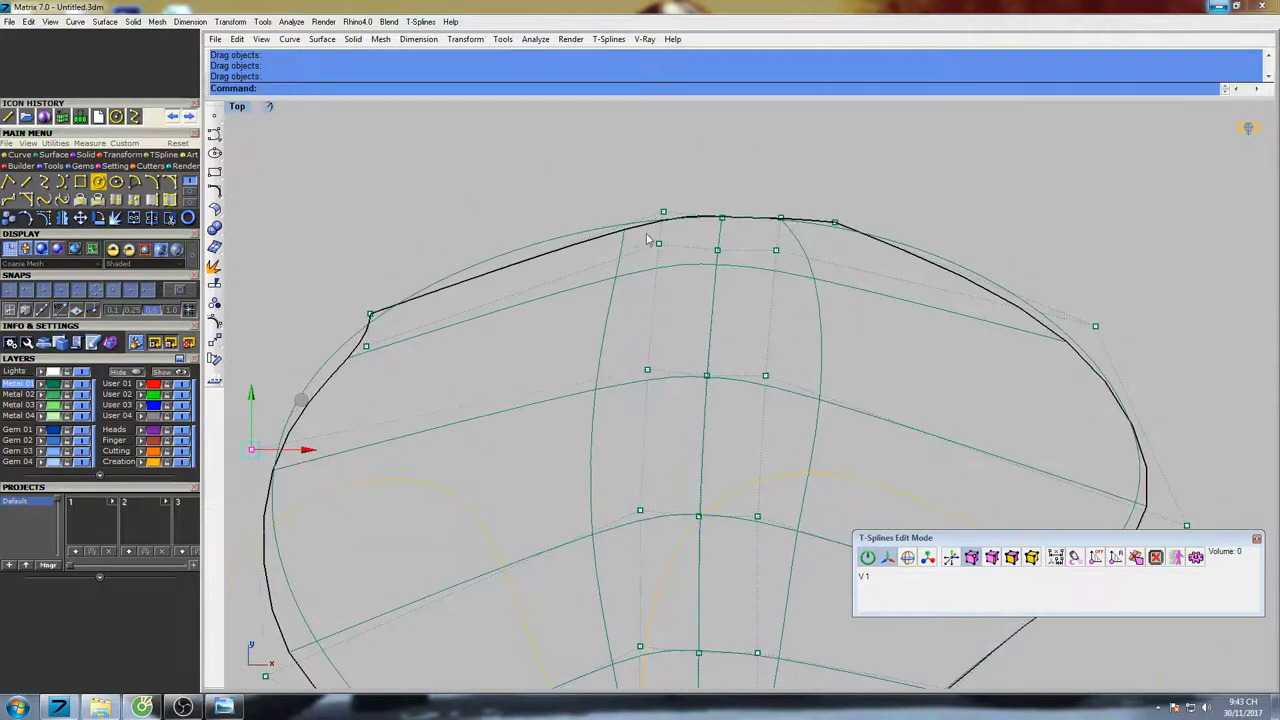
pyautogui.scroll(-5, 662, 234)
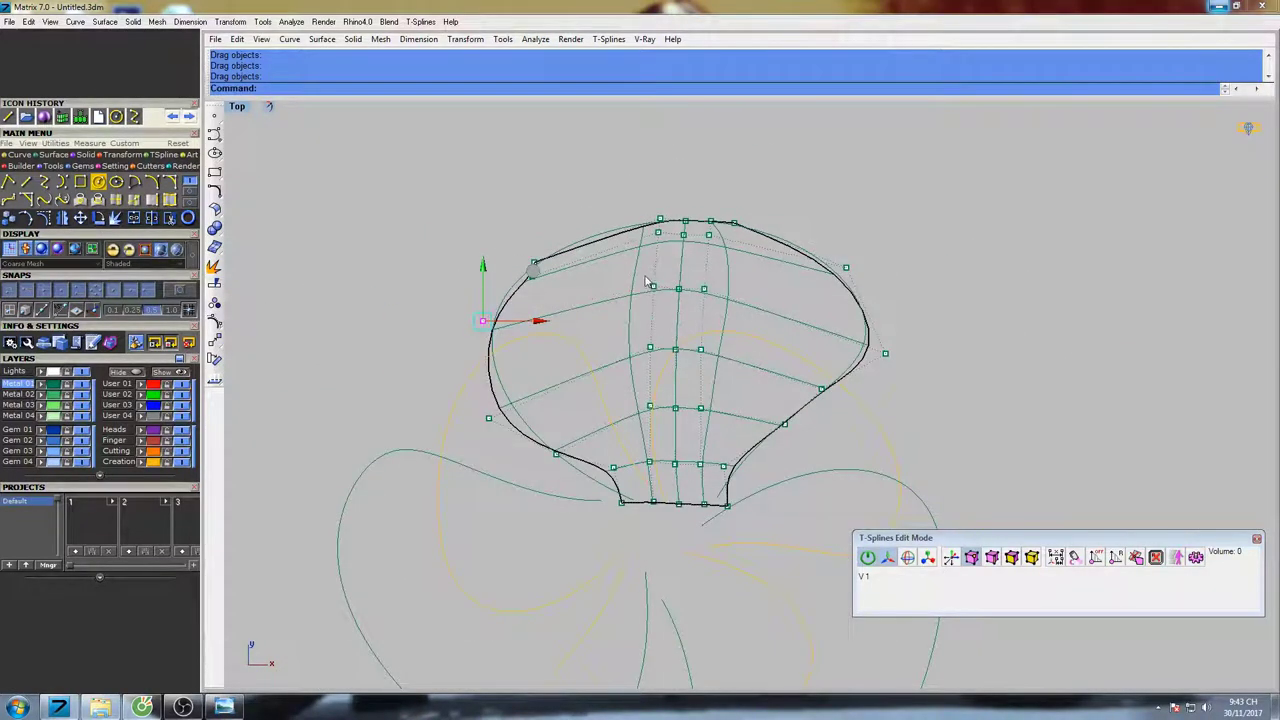
# Spread the inner vertex columns apart on both sides of the centre column to even out the petal surface's mesh
pyautogui.moveTo(639, 204); pyautogui.dragTo(662, 362)
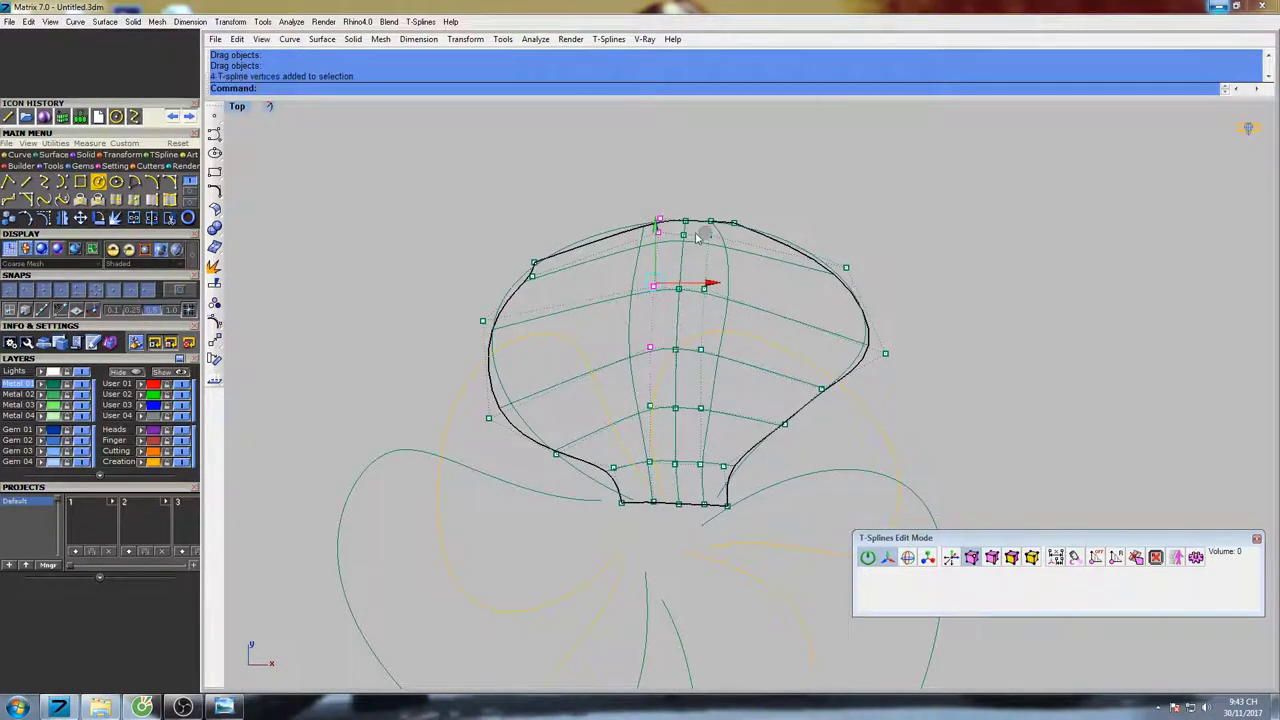
pyautogui.moveTo(698, 237); pyautogui.dragTo(634, 250)
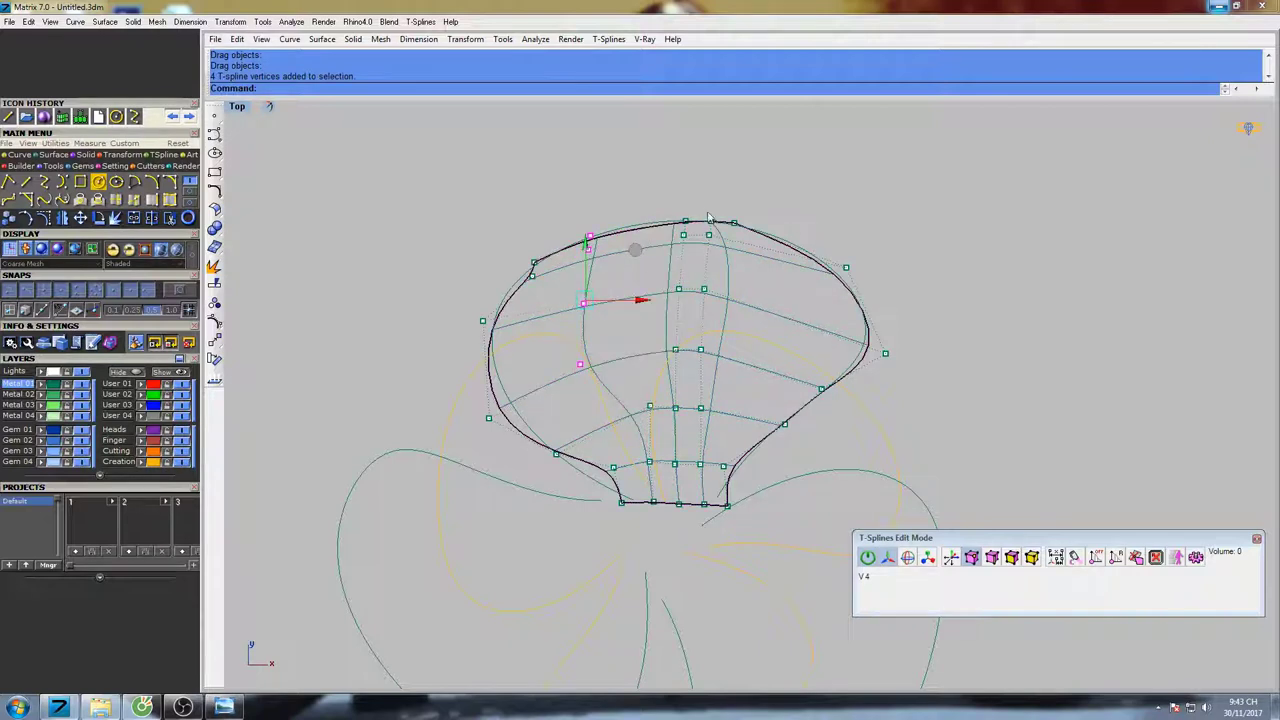
pyautogui.press('Escape')
pyautogui.moveTo(705, 348); pyautogui.dragTo(852, 322)
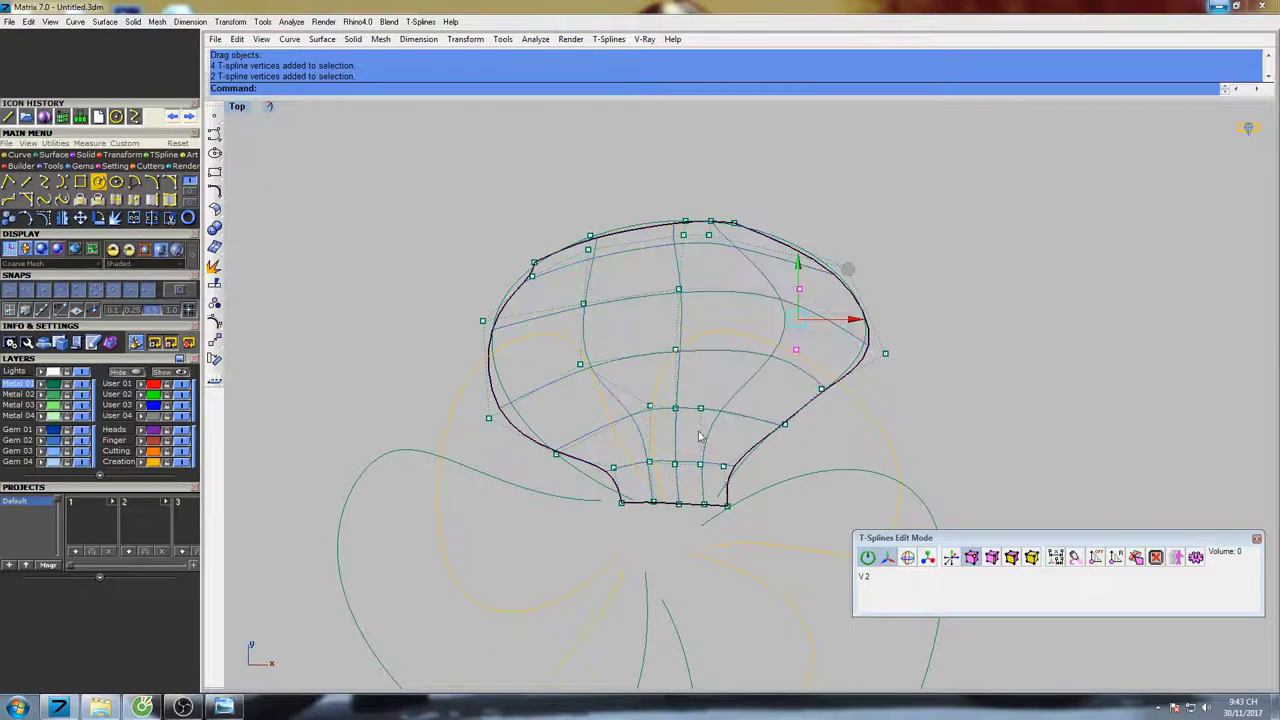
pyautogui.moveTo(701, 410); pyautogui.dragTo(750, 416)
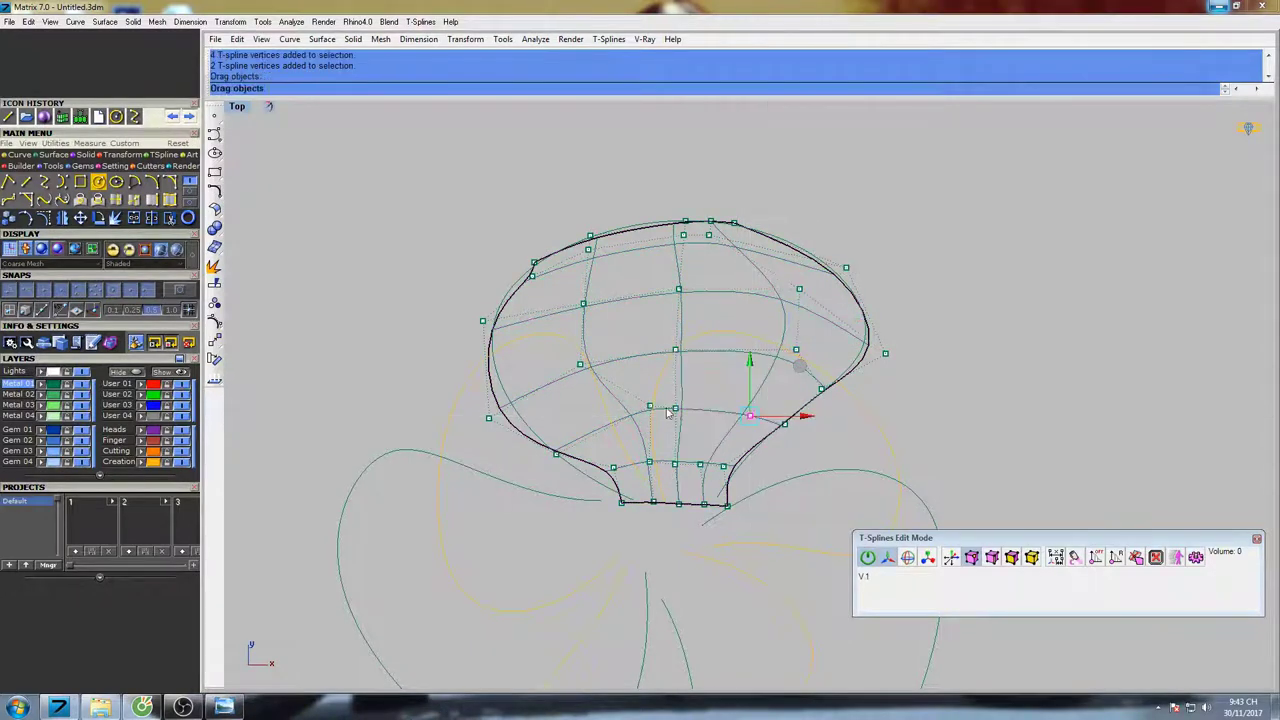
pyautogui.moveTo(650, 406); pyautogui.dragTo(573, 415)
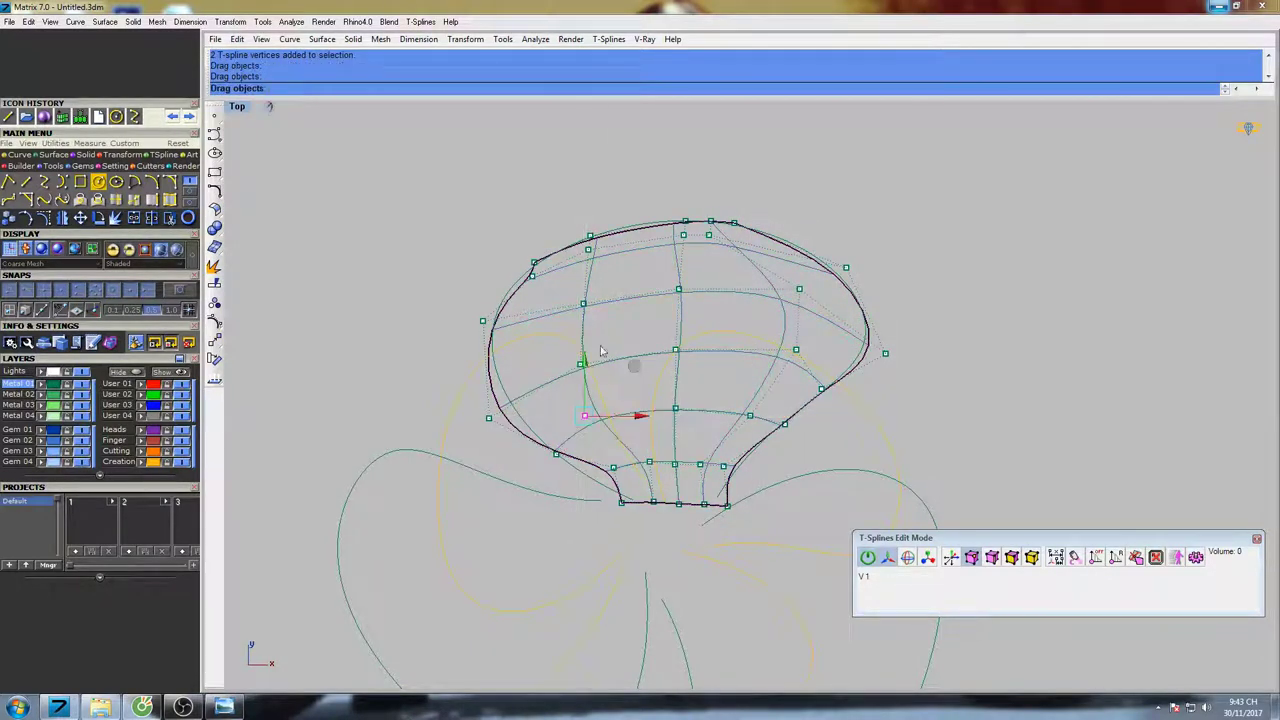
# Adjust the upper left boundary vertices of the petal surface to fit the guide curve more closely
pyautogui.moveTo(532, 277); pyautogui.dragTo(503, 292)
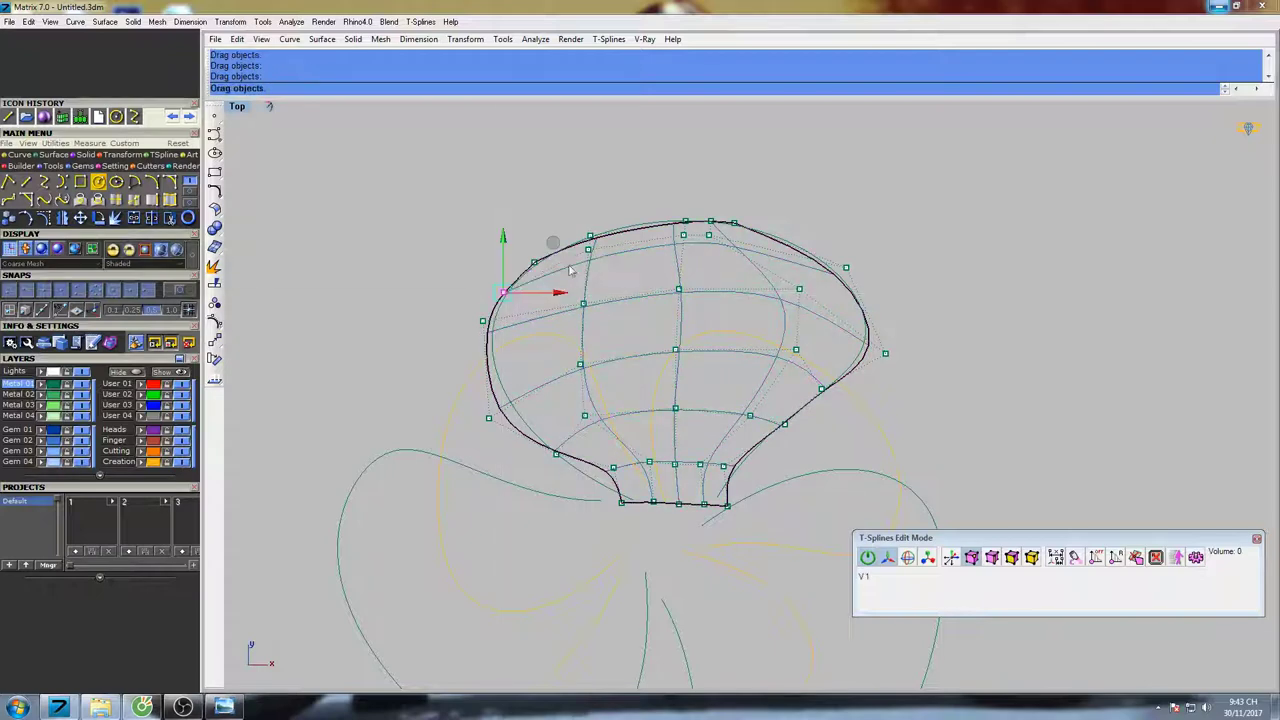
pyautogui.scroll(10, 588, 240)
pyautogui.moveTo(603, 264); pyautogui.dragTo(592, 290, button='right')
pyautogui.moveTo(584, 277)
pyautogui.mouseDown()
pyautogui.moveTo(631, 254)
pyautogui.moveTo(596, 258)
pyautogui.mouseUp()
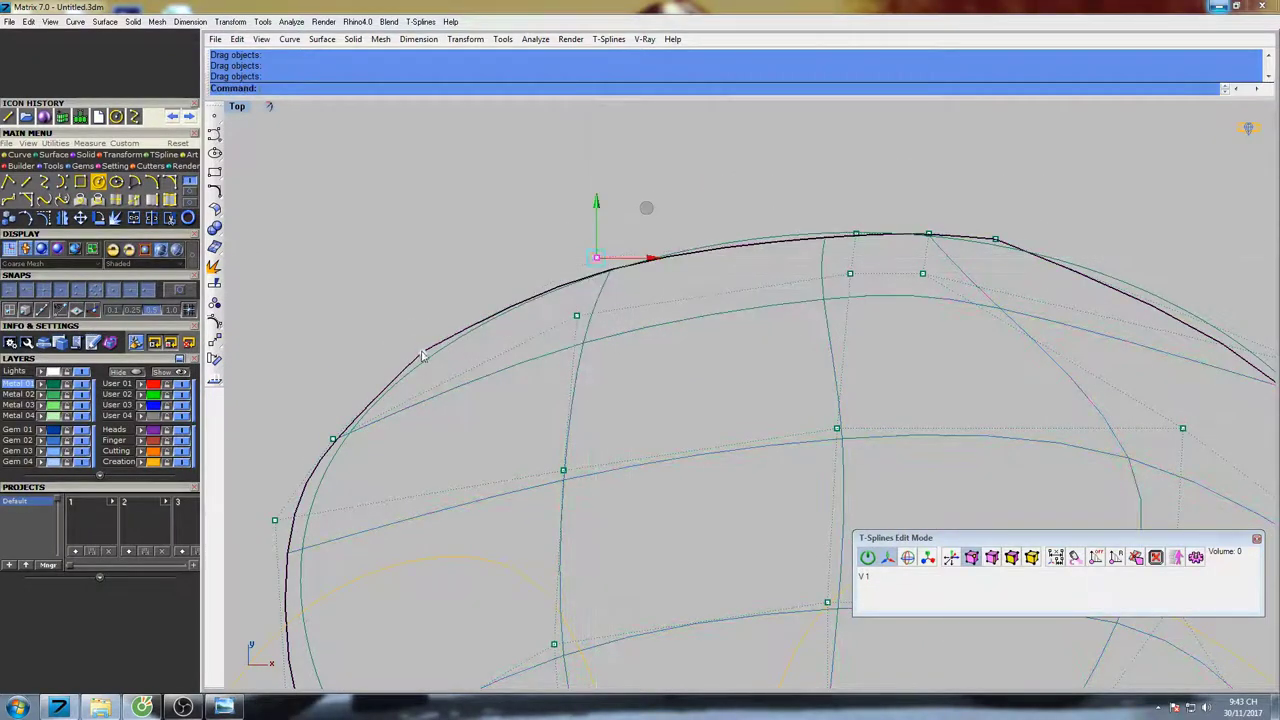
pyautogui.moveTo(421, 352); pyautogui.dragTo(437, 350)
pyautogui.scroll(-8, 438, 363)
pyautogui.moveTo(438, 363); pyautogui.dragTo(400, 369, button='right')
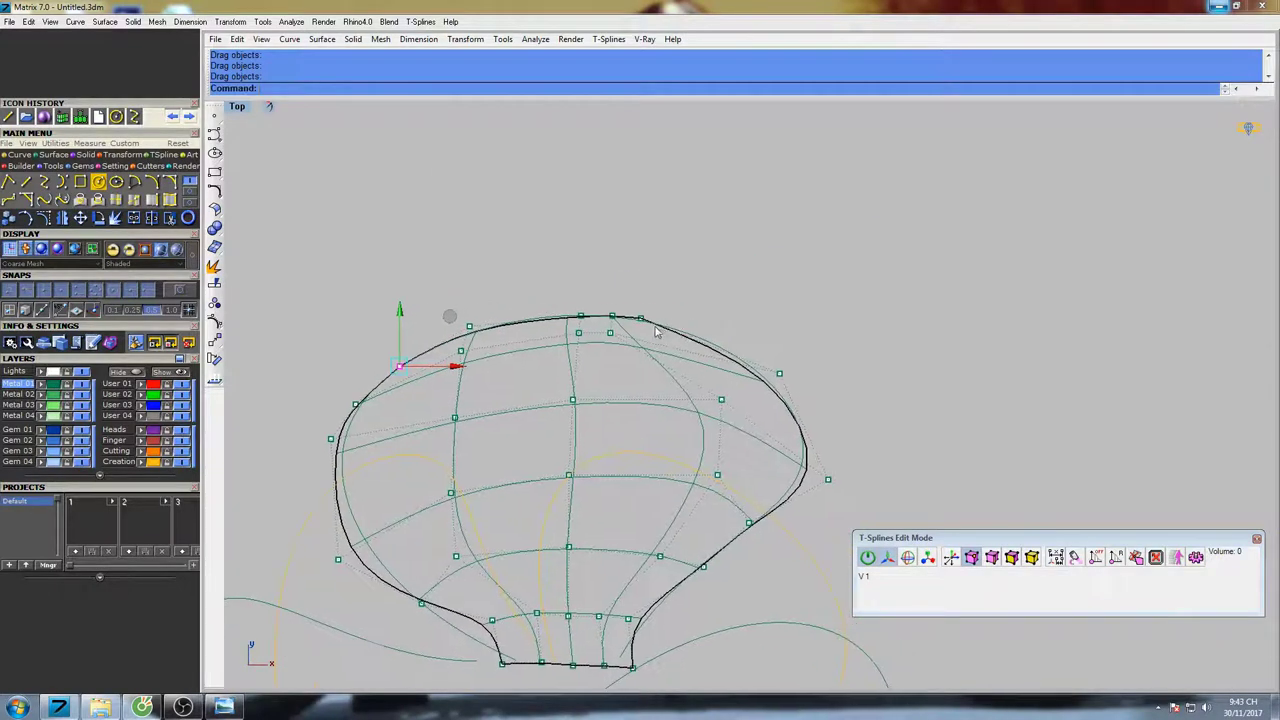
# Reposition the crown and upper right vertices of the petal surface along the guide curve and space them evenly
pyautogui.scroll(4, 657, 333)
pyautogui.moveTo(629, 314); pyautogui.dragTo(744, 354)
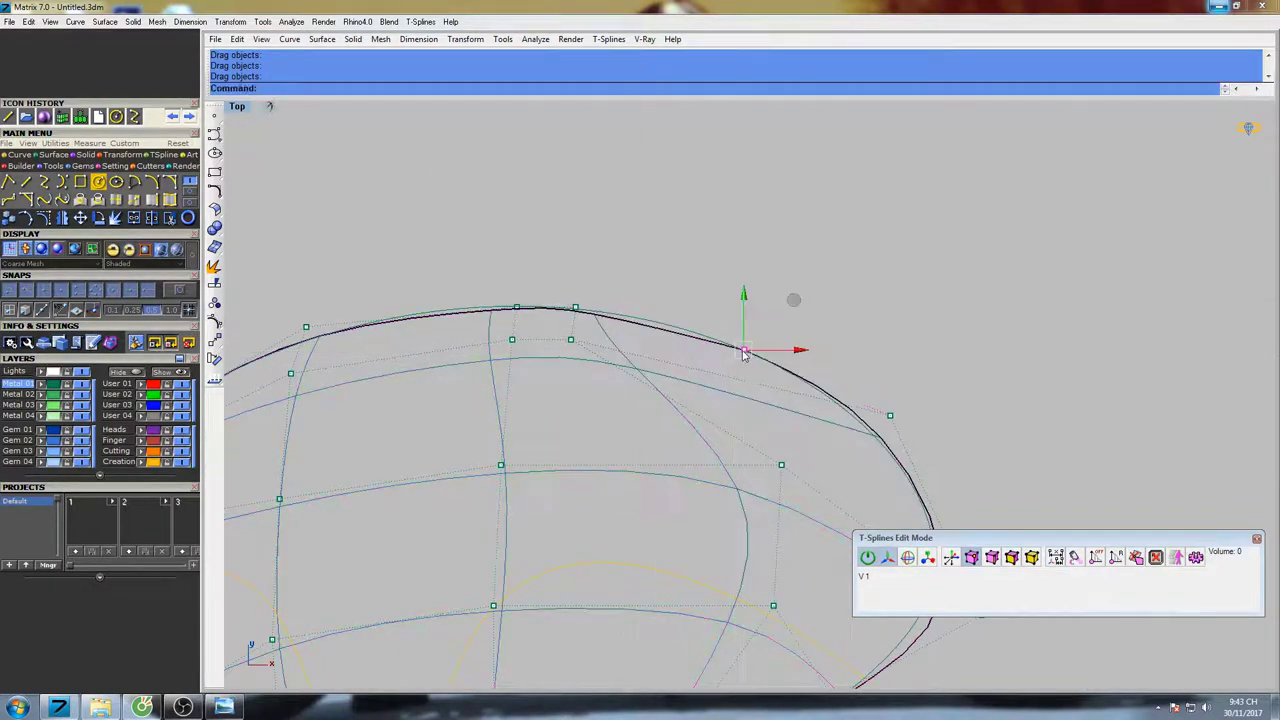
pyautogui.click(579, 314)
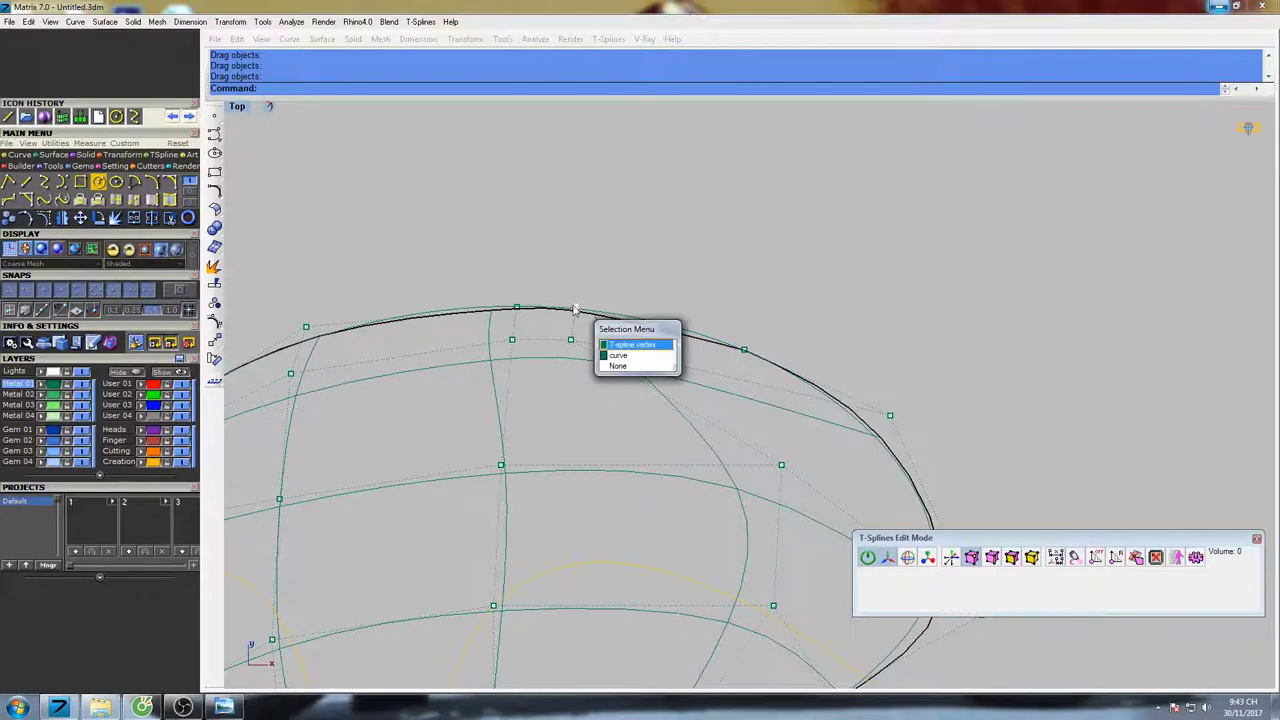
pyautogui.click(605, 340)
pyautogui.moveTo(576, 309); pyautogui.dragTo(680, 379)
pyautogui.scroll(-4, 662, 380)
pyautogui.moveTo(567, 334); pyautogui.dragTo(555, 327)
pyautogui.scroll(-4, 686, 412)
pyautogui.moveTo(705, 409); pyautogui.dragTo(669, 343, button='right')
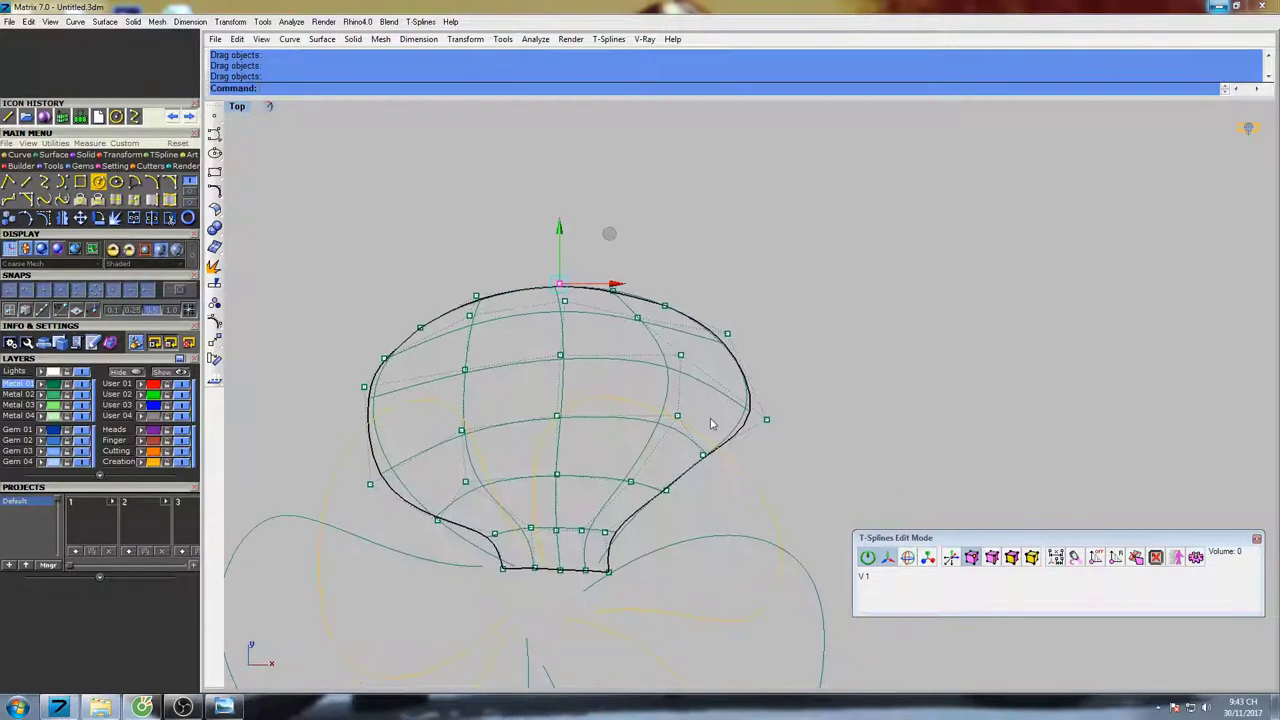
# Adjust the rightmost and the lower left side vertices of the petal surface to bring its edge onto the guide curve
pyautogui.moveTo(767, 420); pyautogui.dragTo(759, 414)
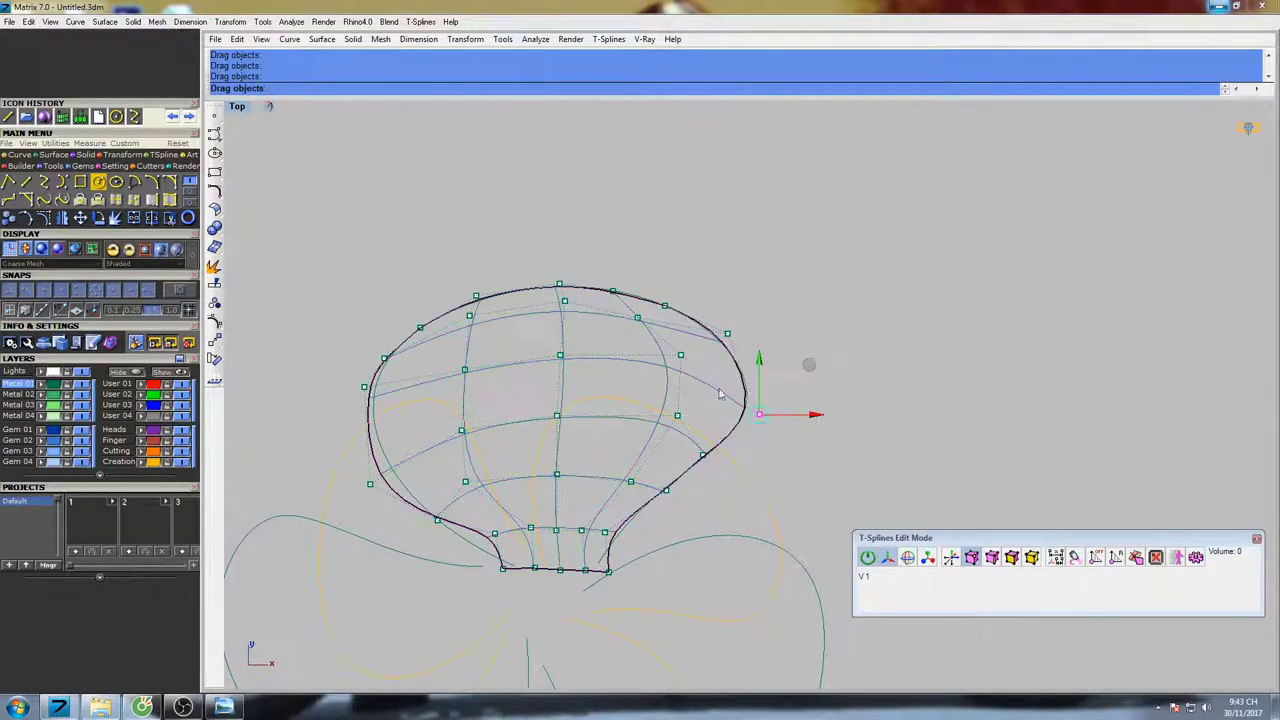
pyautogui.moveTo(668, 394); pyautogui.dragTo(732, 341, button='right')
pyautogui.moveTo(435, 435); pyautogui.dragTo(449, 419)
# Pull the petal surface's base vertices down from the flat bottom edge to form a rounded tip
pyautogui.moveTo(558, 483); pyautogui.dragTo(707, 518)
pyautogui.scroll(10, 579, 529)
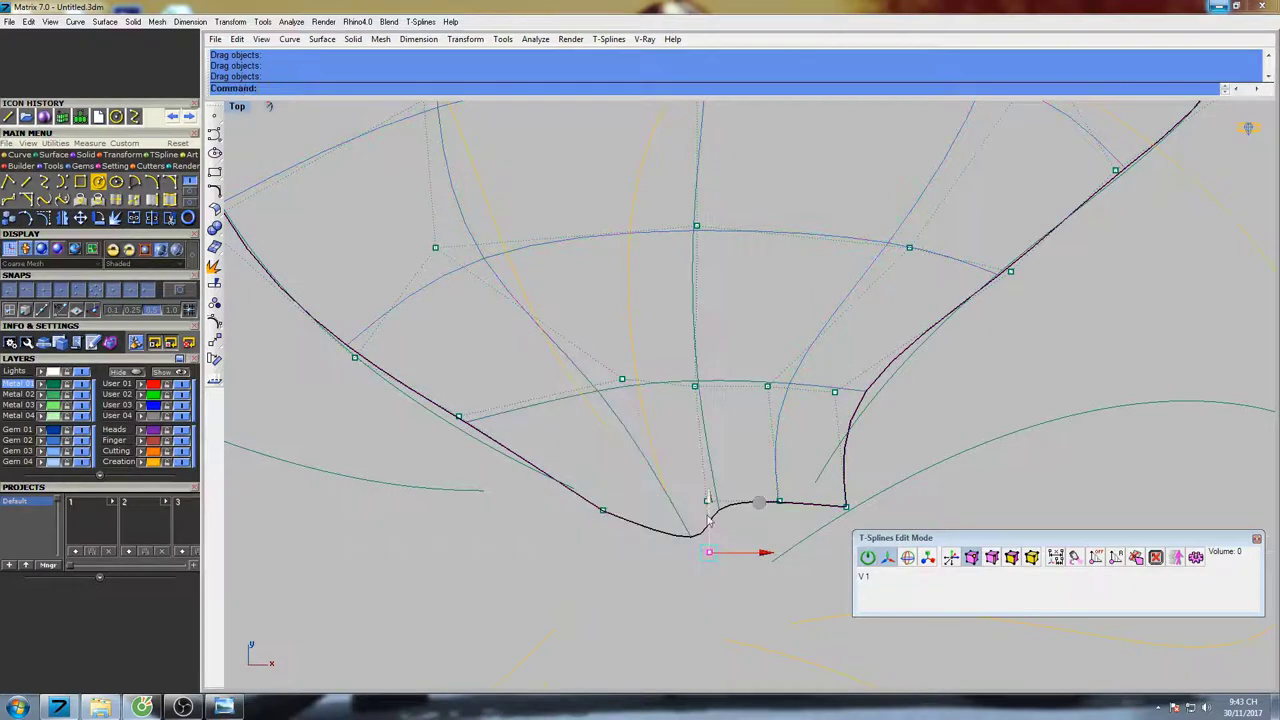
pyautogui.click(706, 501)
pyautogui.moveTo(759, 452); pyautogui.dragTo(811, 549)
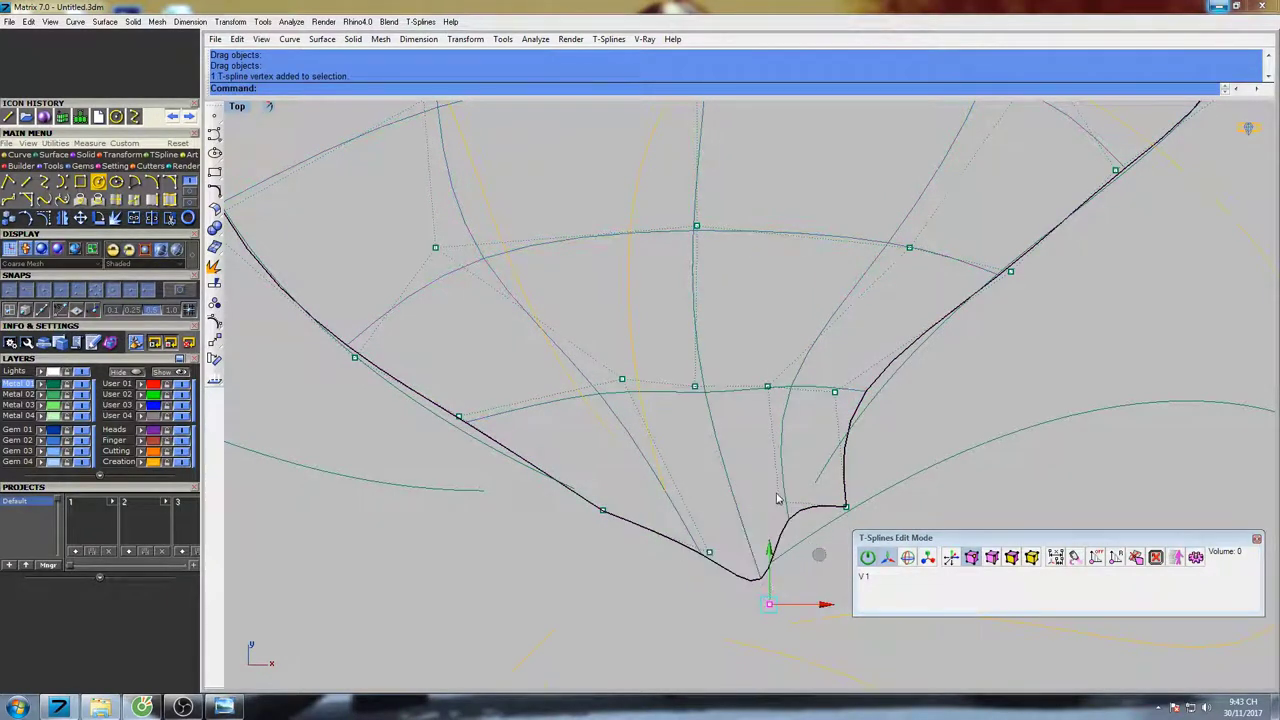
pyautogui.moveTo(780, 506); pyautogui.dragTo(663, 542)
pyautogui.click(609, 514)
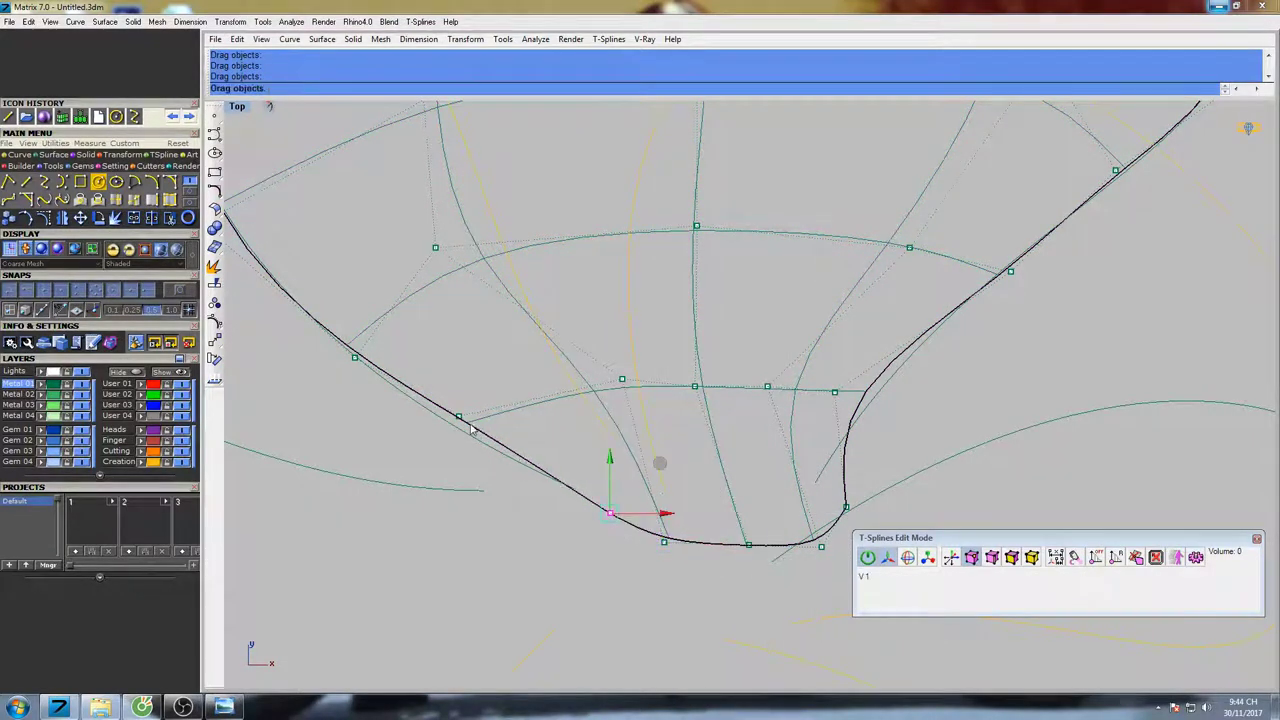
# Refit the boundary vertices beside the tip and spread the lowest inner row of vertices across the petal
pyautogui.moveTo(460, 420); pyautogui.dragTo(477, 443)
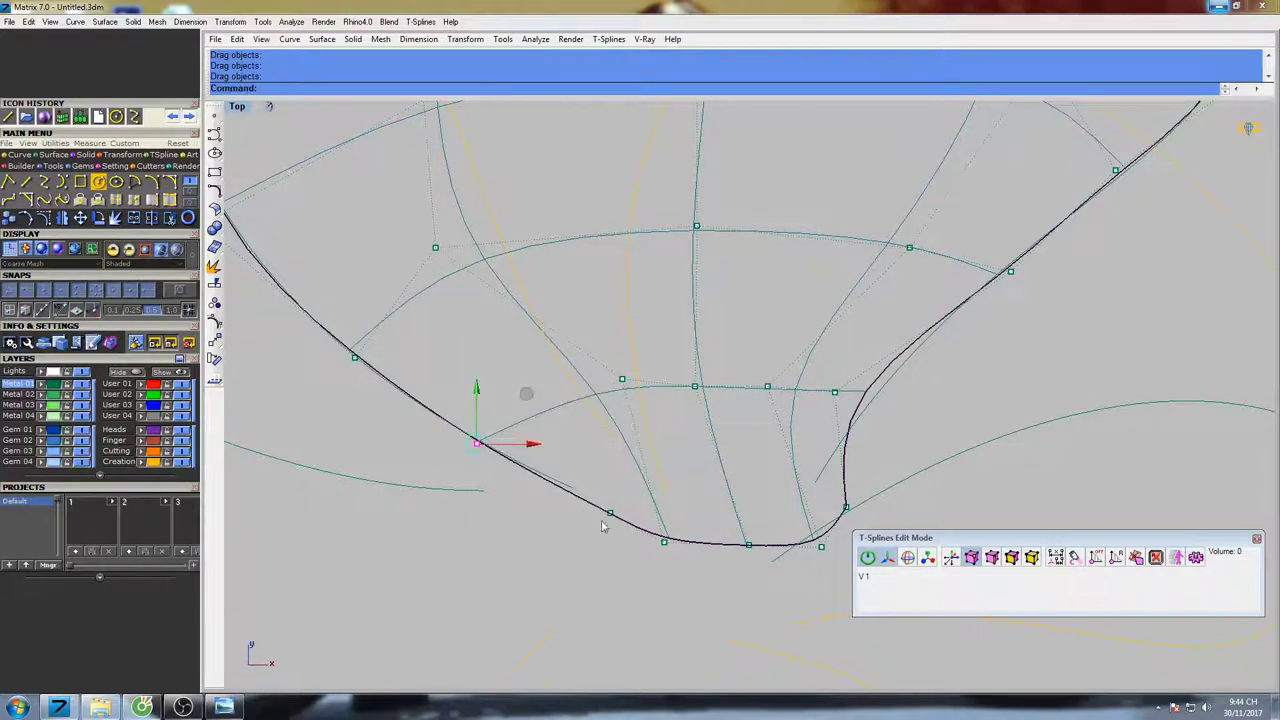
pyautogui.moveTo(663, 543); pyautogui.dragTo(676, 542)
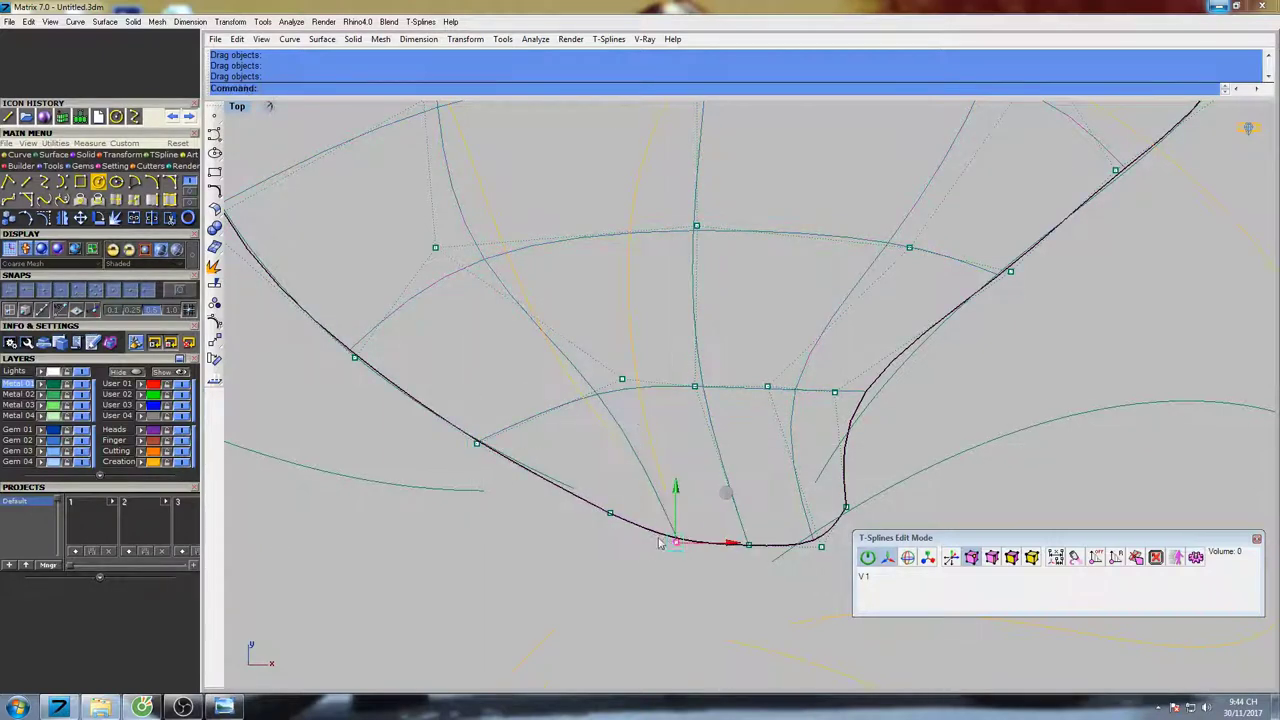
pyautogui.moveTo(625, 386); pyautogui.dragTo(594, 432)
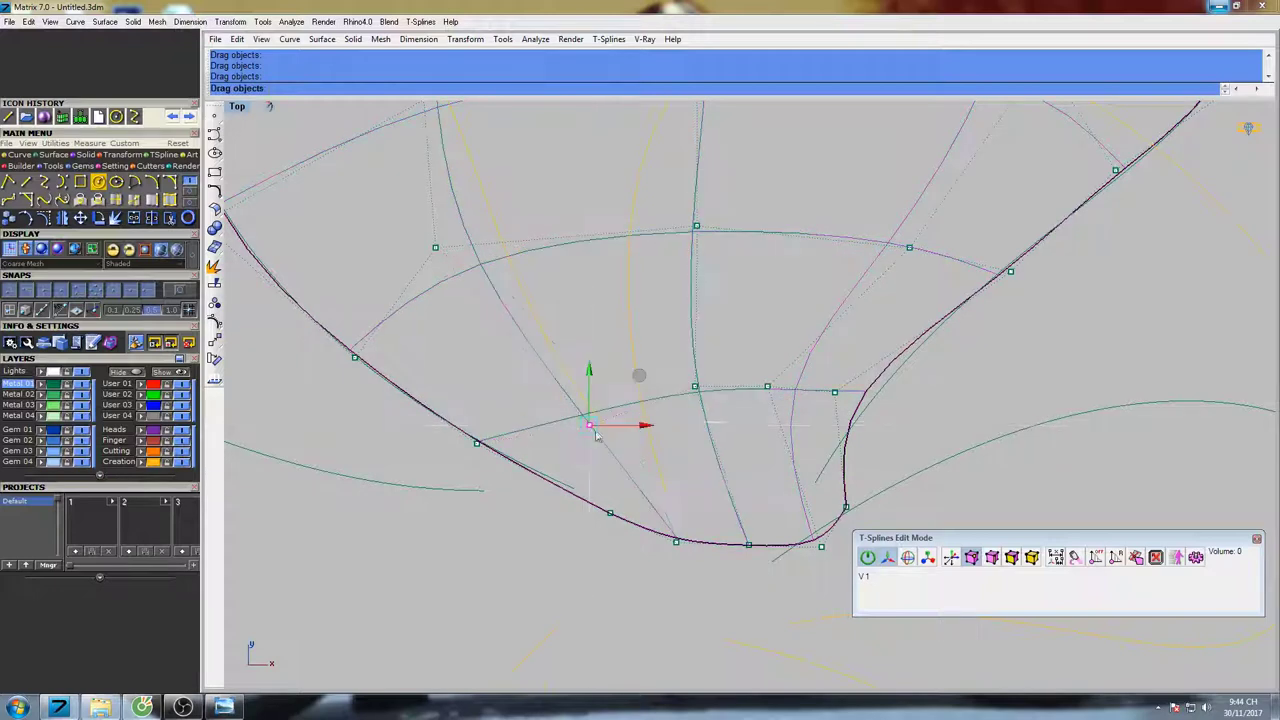
pyautogui.moveTo(768, 389); pyautogui.dragTo(793, 393)
pyautogui.click(835, 391)
pyautogui.moveTo(884, 344); pyautogui.dragTo(918, 346)
# Nudge the left and middle base vertices along the rounded tip to space them more evenly
pyautogui.scroll(-4, 880, 404)
pyautogui.moveTo(878, 401); pyautogui.dragTo(845, 356, button='right')
pyautogui.scroll(8, 774, 450)
pyautogui.moveTo(735, 469); pyautogui.dragTo(669, 386)
pyautogui.click(645, 451)
pyautogui.click(709, 456)
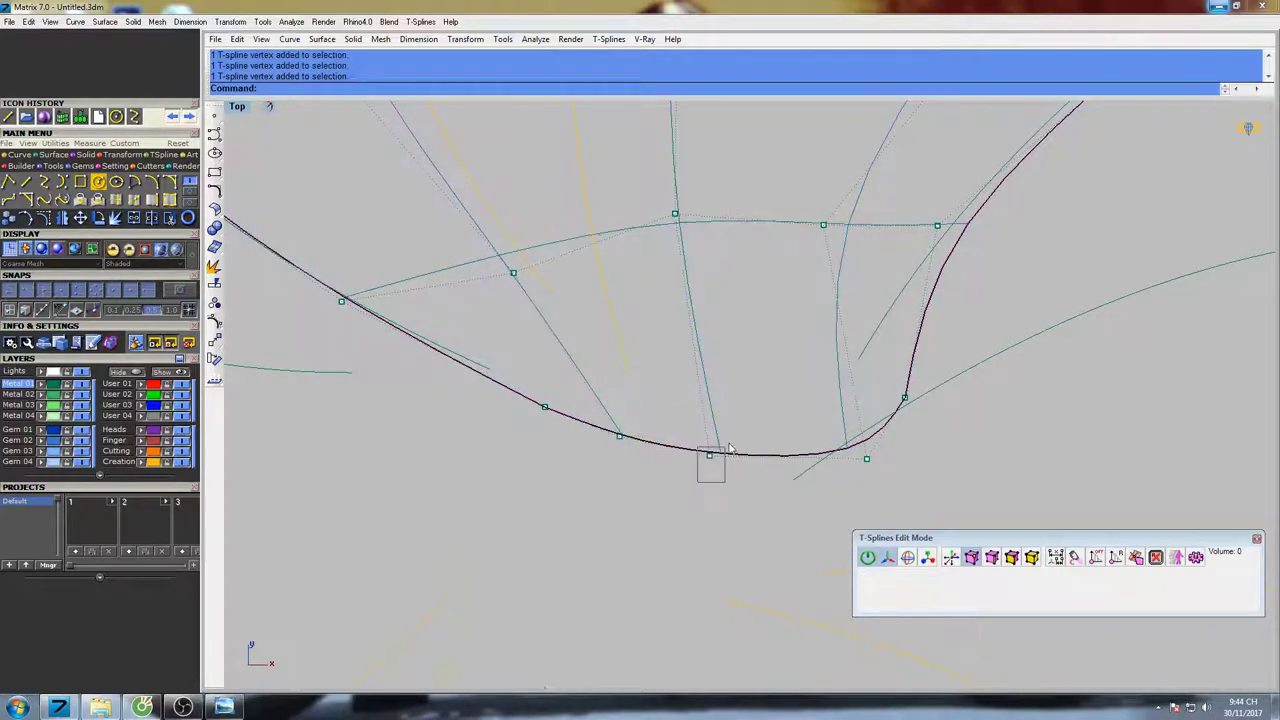
pyautogui.moveTo(763, 408); pyautogui.dragTo(752, 405)
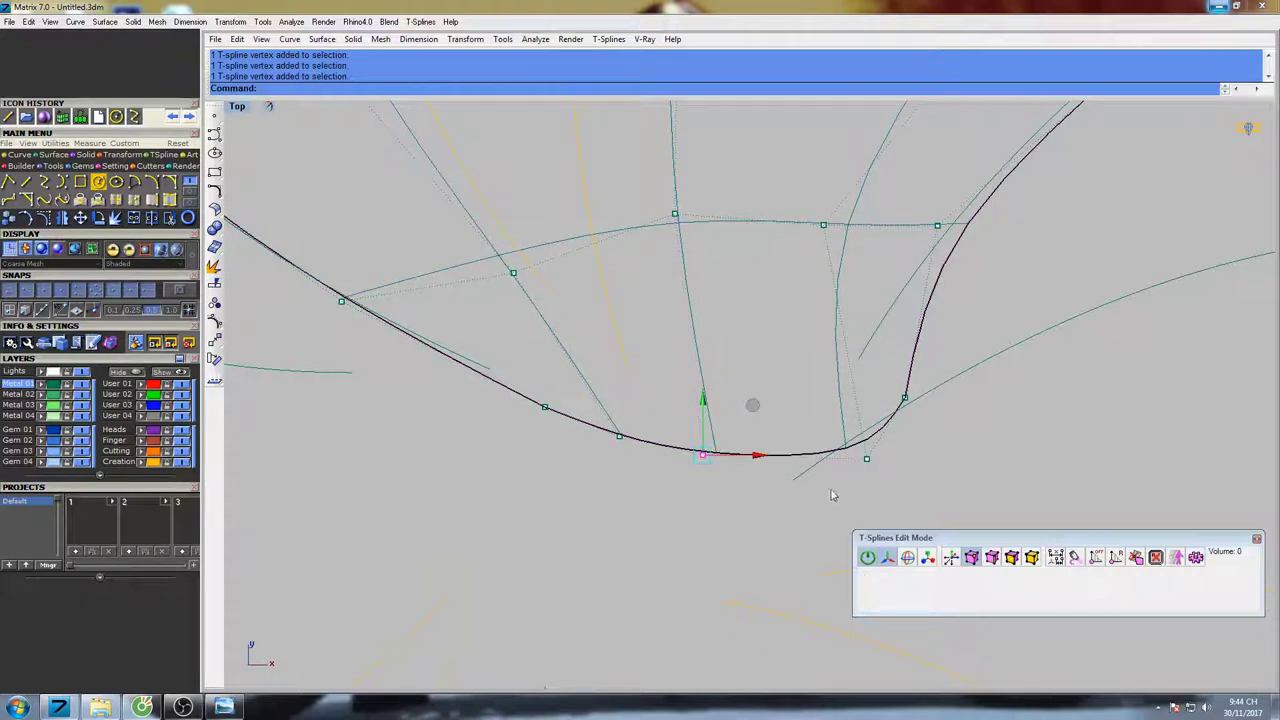
# Move the right base vertices inwards to narrow the petal's tip
pyautogui.click(866, 459)
pyautogui.moveTo(918, 413); pyautogui.dragTo(849, 403)
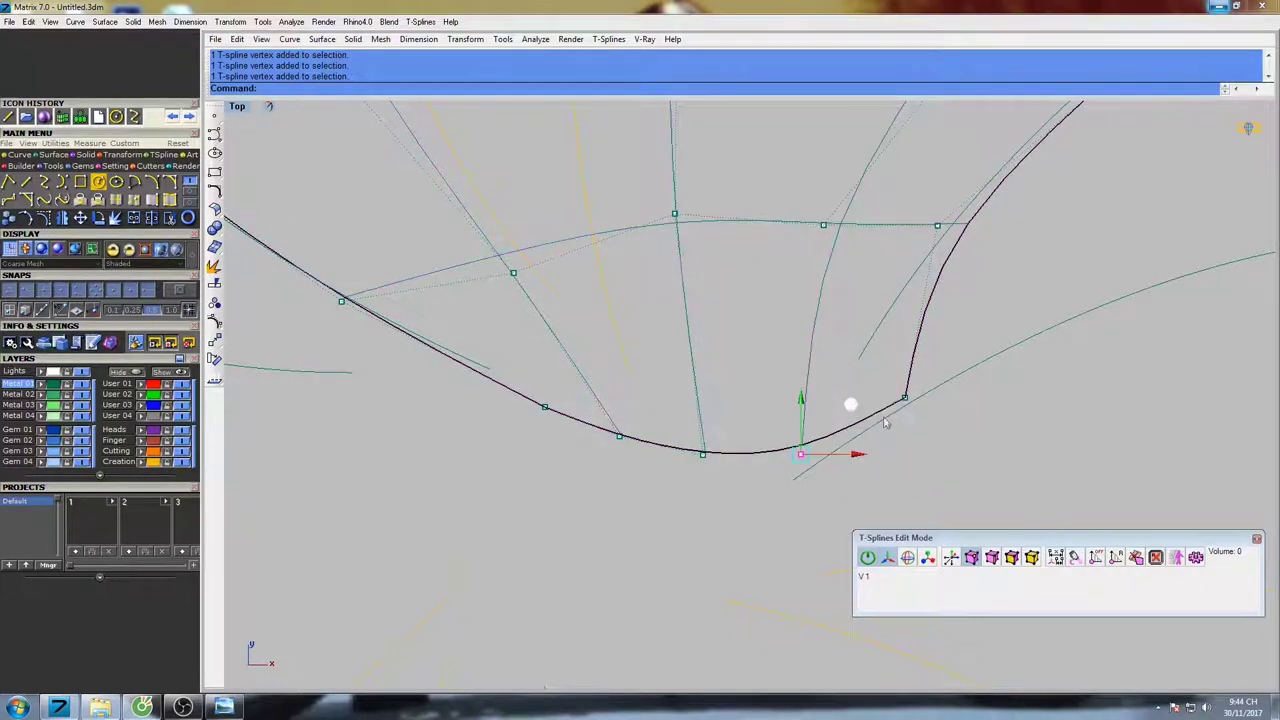
pyautogui.click(904, 398)
pyautogui.moveTo(958, 348); pyautogui.dragTo(902, 344)
pyautogui.click(800, 454)
pyautogui.moveTo(852, 406); pyautogui.dragTo(837, 407)
# Adjust the lower right boundary vertex and shift the neighbouring vertex of the right inner column to smooth the mesh
pyautogui.scroll(-8, 744, 410)
pyautogui.moveTo(886, 271); pyautogui.dragTo(755, 435, button='right')
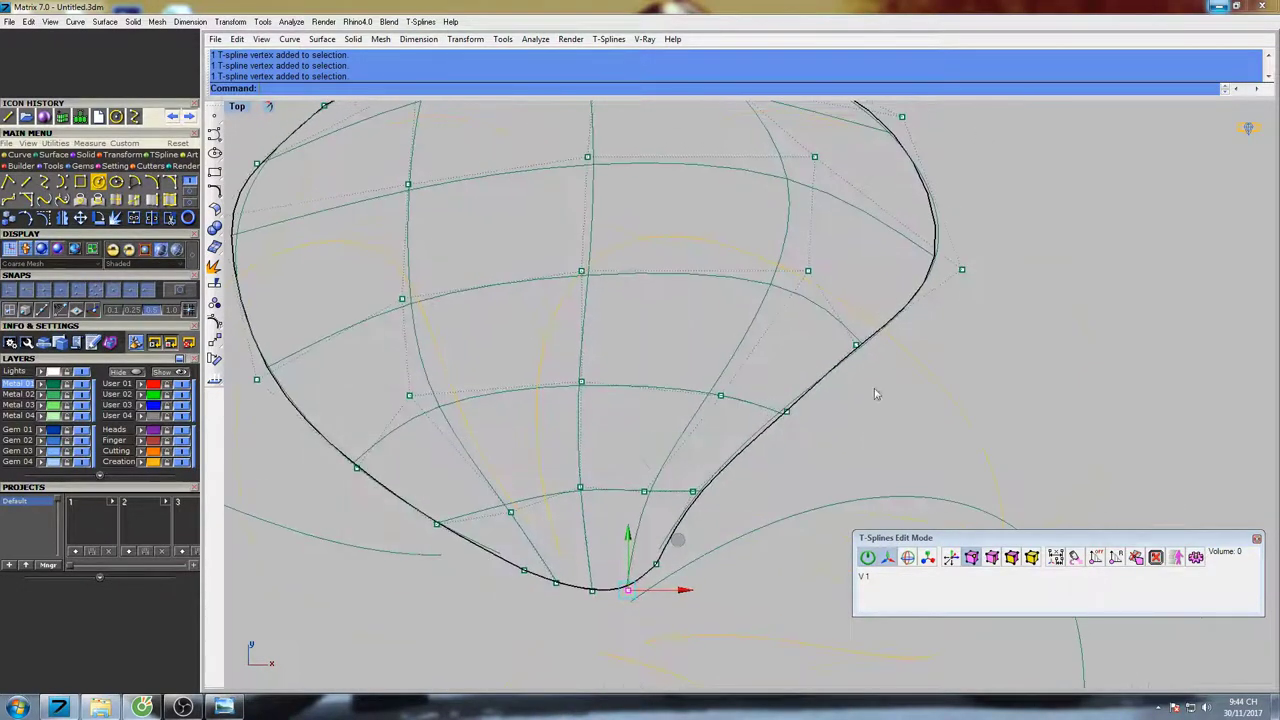
pyautogui.click(856, 345)
pyautogui.scroll(6, 867, 329)
pyautogui.moveTo(896, 310); pyautogui.dragTo(911, 318)
pyautogui.moveTo(696, 316); pyautogui.dragTo(809, 190)
pyautogui.scroll(-3, 843, 360)
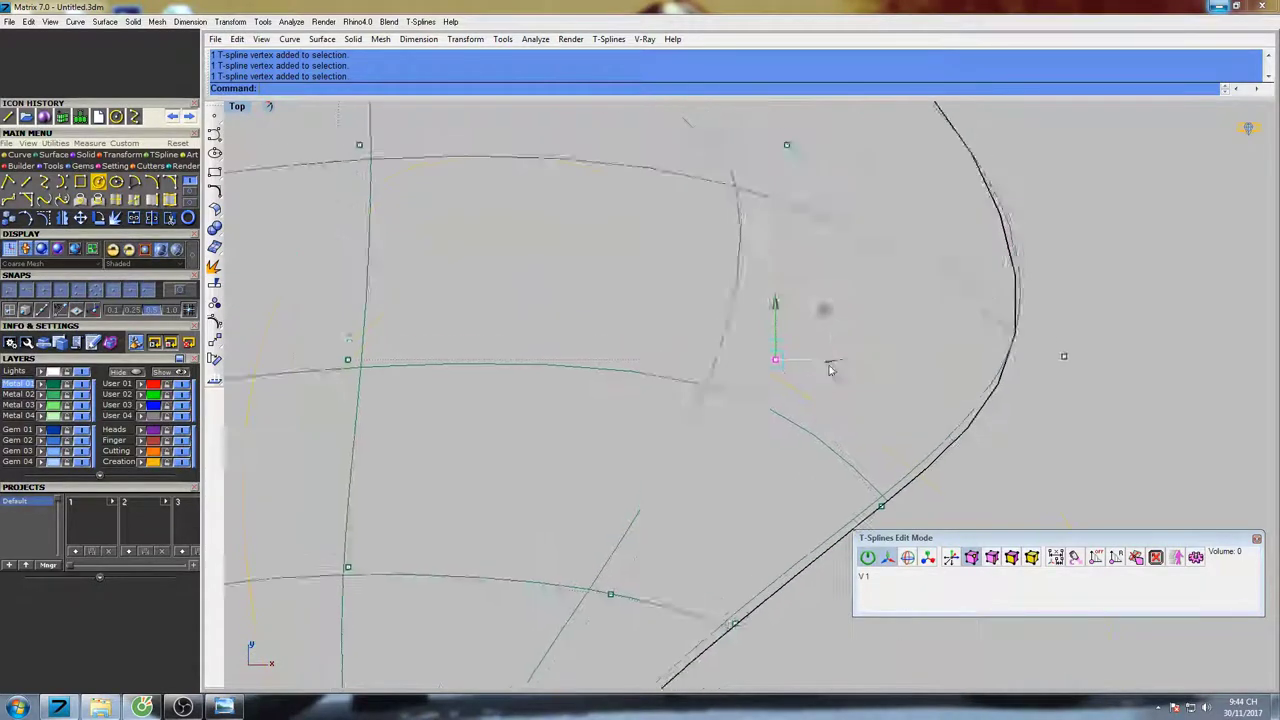
pyautogui.moveTo(848, 318); pyautogui.dragTo(836, 336)
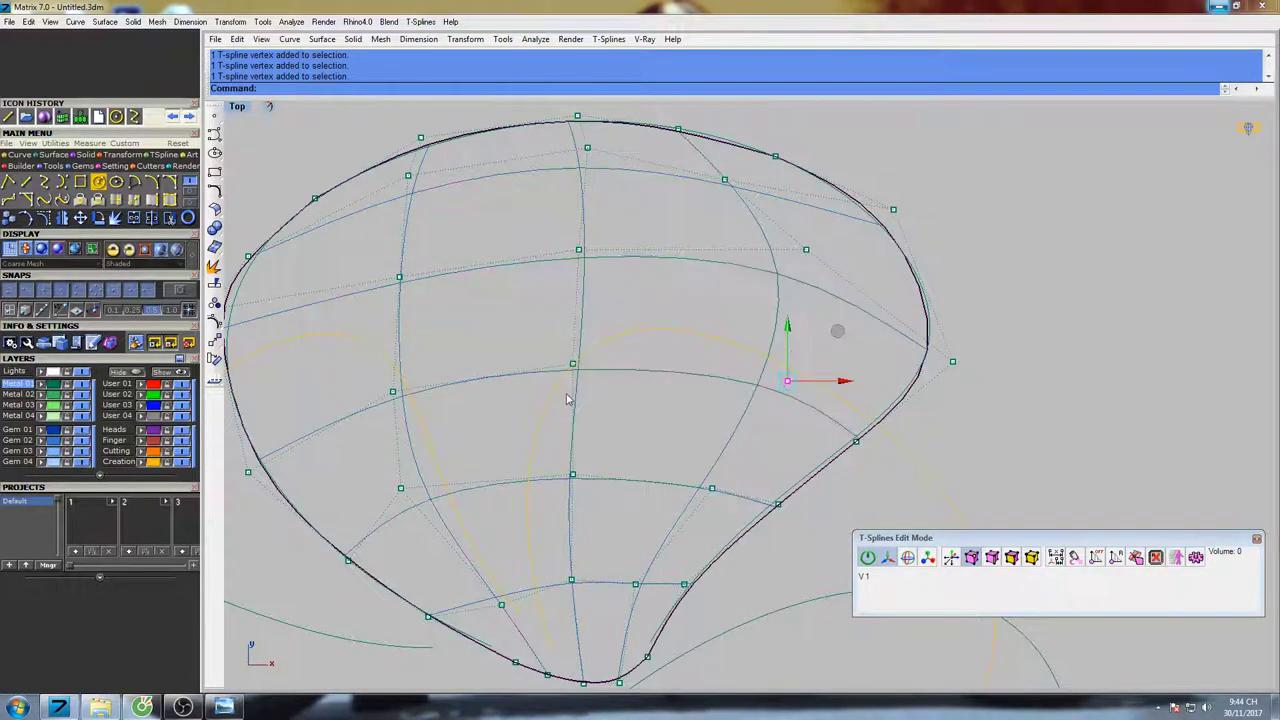
# Raise the two middle vertices of the centre column and move the lower left inner vertex towards the centre
pyautogui.click(573, 366)
pyautogui.moveTo(626, 320); pyautogui.dragTo(629, 308)
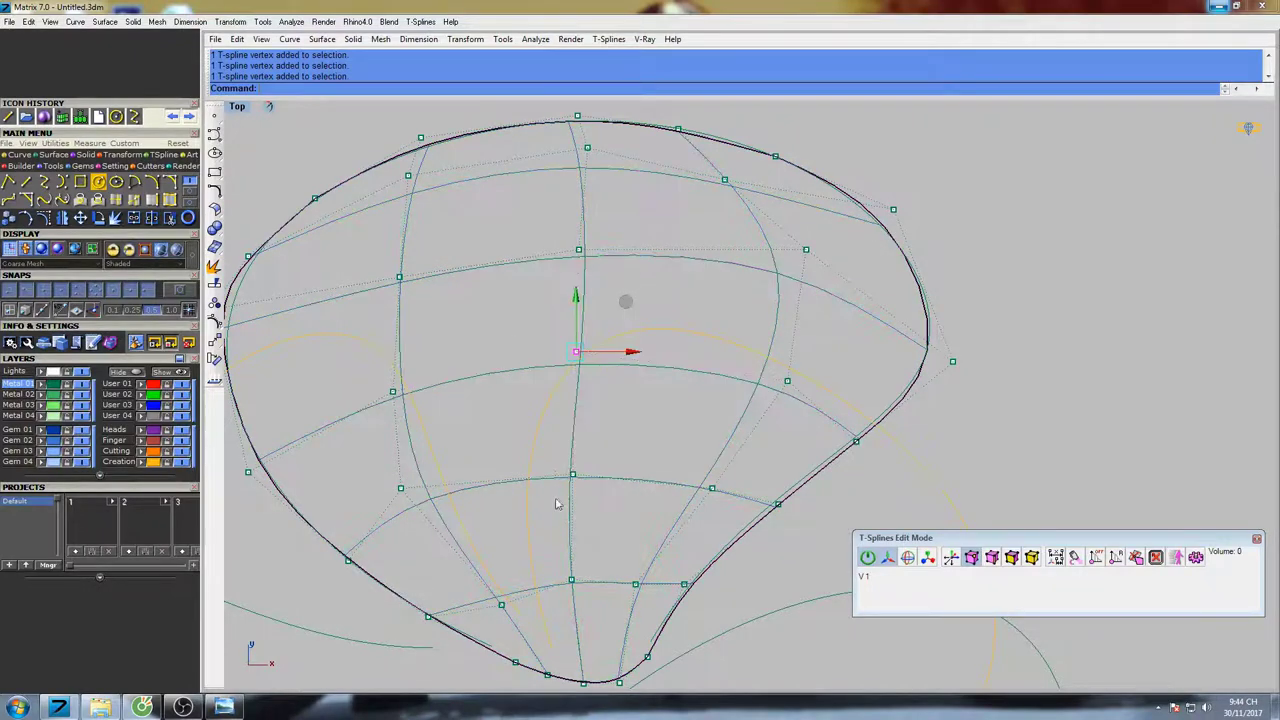
pyautogui.moveTo(552, 466); pyautogui.dragTo(586, 500)
pyautogui.moveTo(623, 424); pyautogui.dragTo(628, 421)
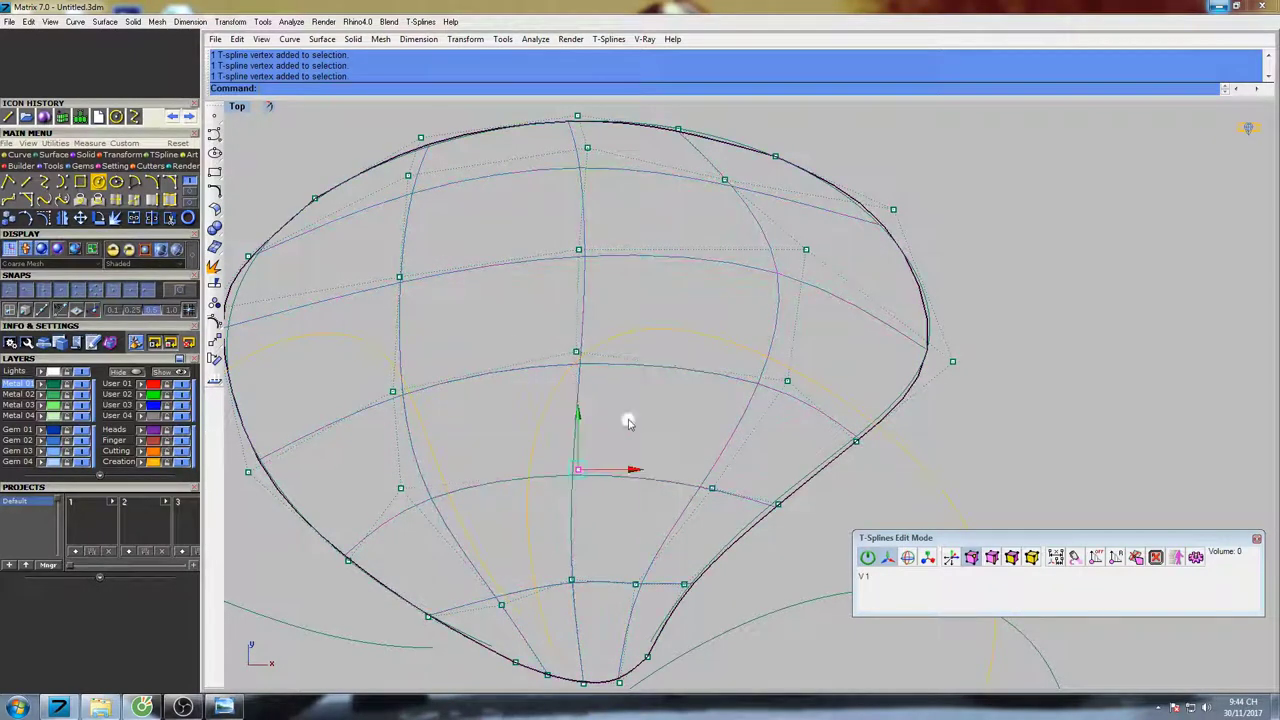
pyautogui.moveTo(423, 511); pyautogui.dragTo(424, 512)
pyautogui.moveTo(453, 441); pyautogui.dragTo(472, 462)
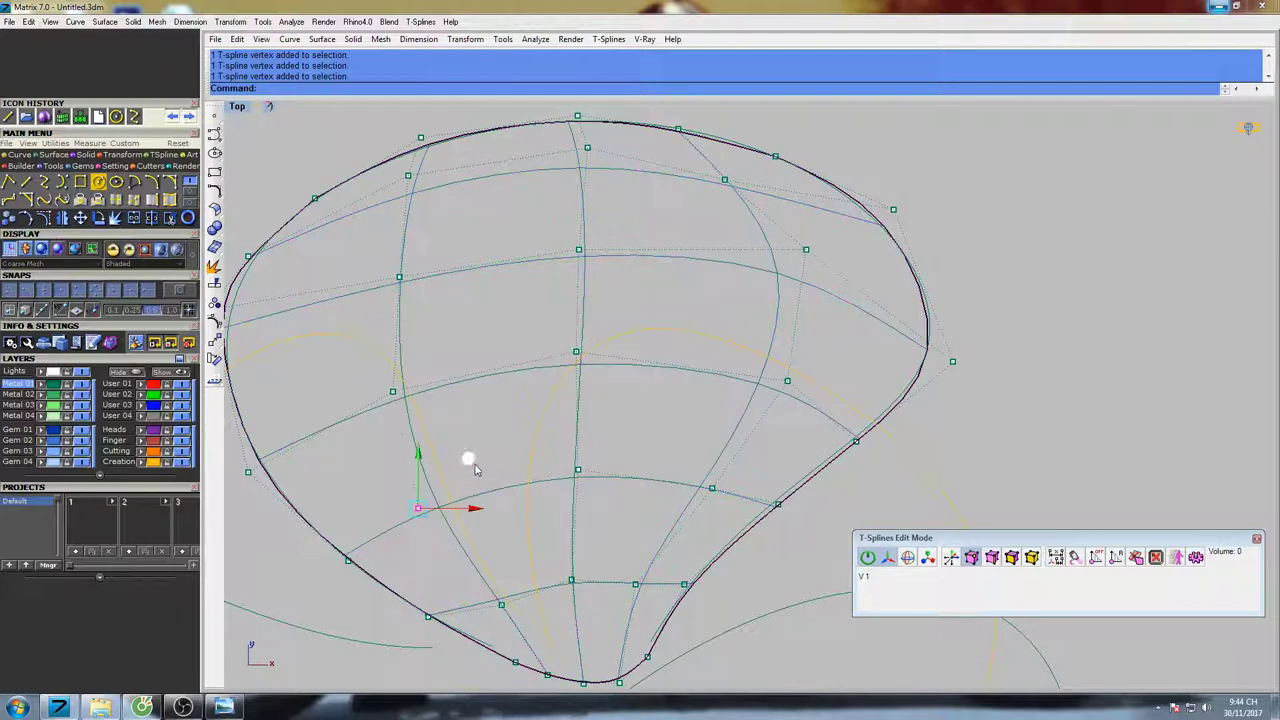
# Reposition the left and right inner vertices of the lowest row to even out the mesh above the tip
pyautogui.moveTo(536, 525); pyautogui.dragTo(559, 433, button='right')
pyautogui.click(524, 511)
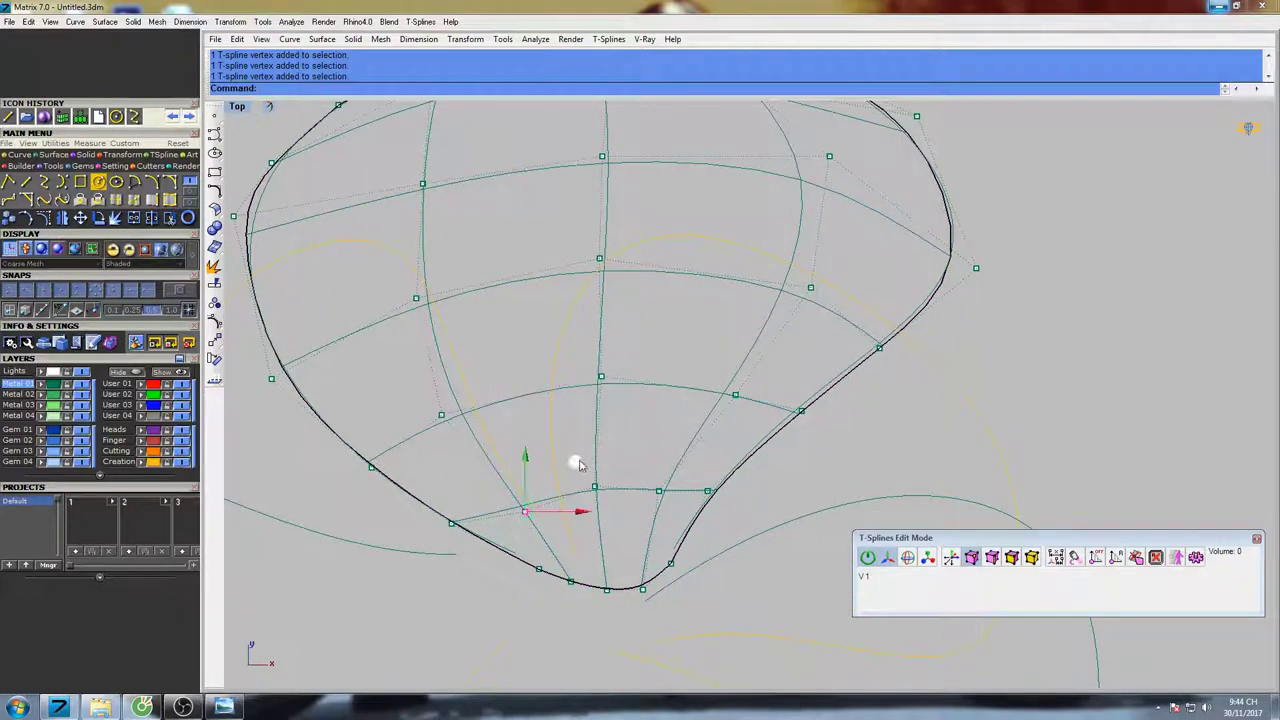
pyautogui.moveTo(577, 463); pyautogui.dragTo(553, 452)
pyautogui.click(658, 491)
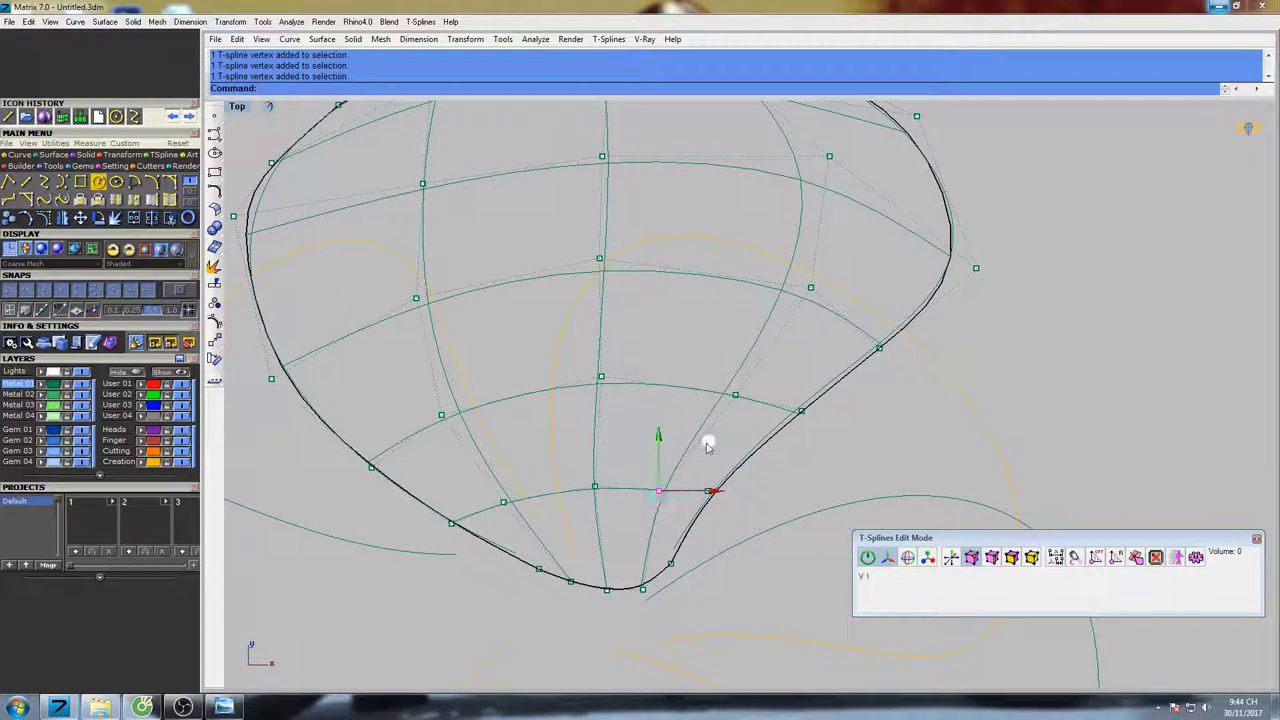
pyautogui.moveTo(707, 446); pyautogui.dragTo(717, 437)
# Move the upper right inner vertex towards the petal's outline and select the upper left inner vertex
pyautogui.moveTo(743, 273); pyautogui.dragTo(706, 377, button='right')
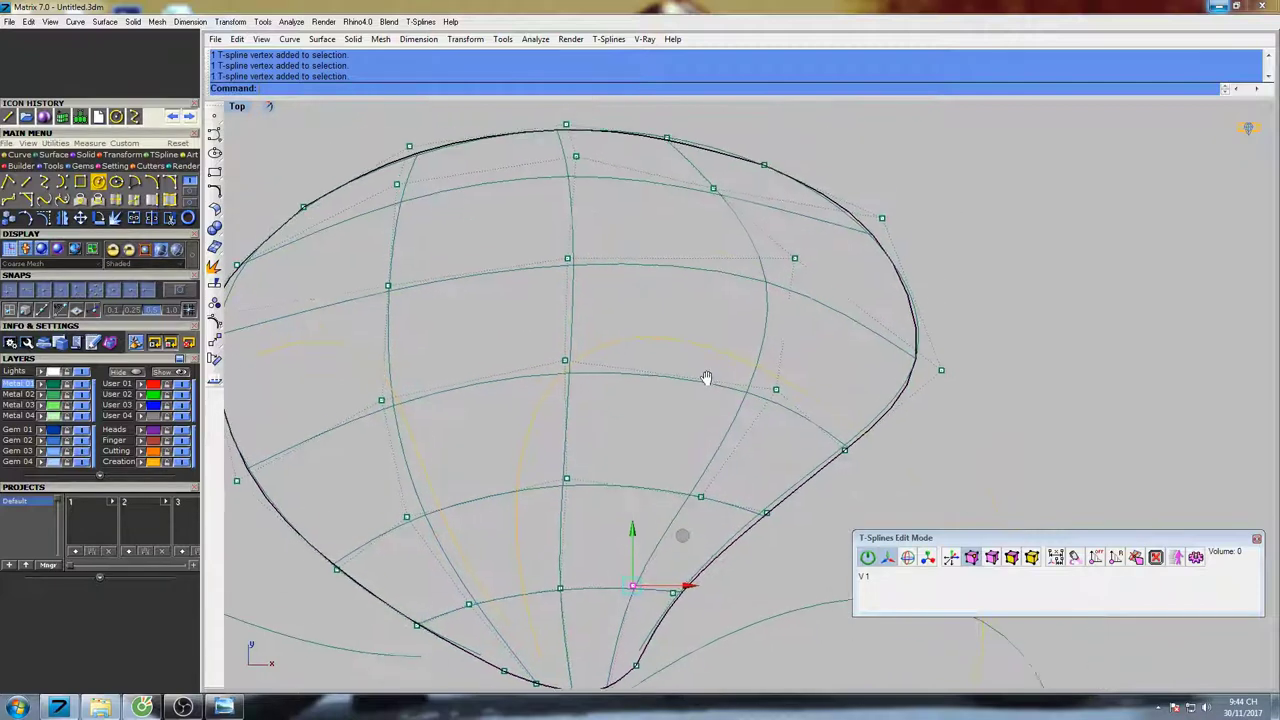
pyautogui.scroll(-2, 708, 382)
pyautogui.click(729, 230)
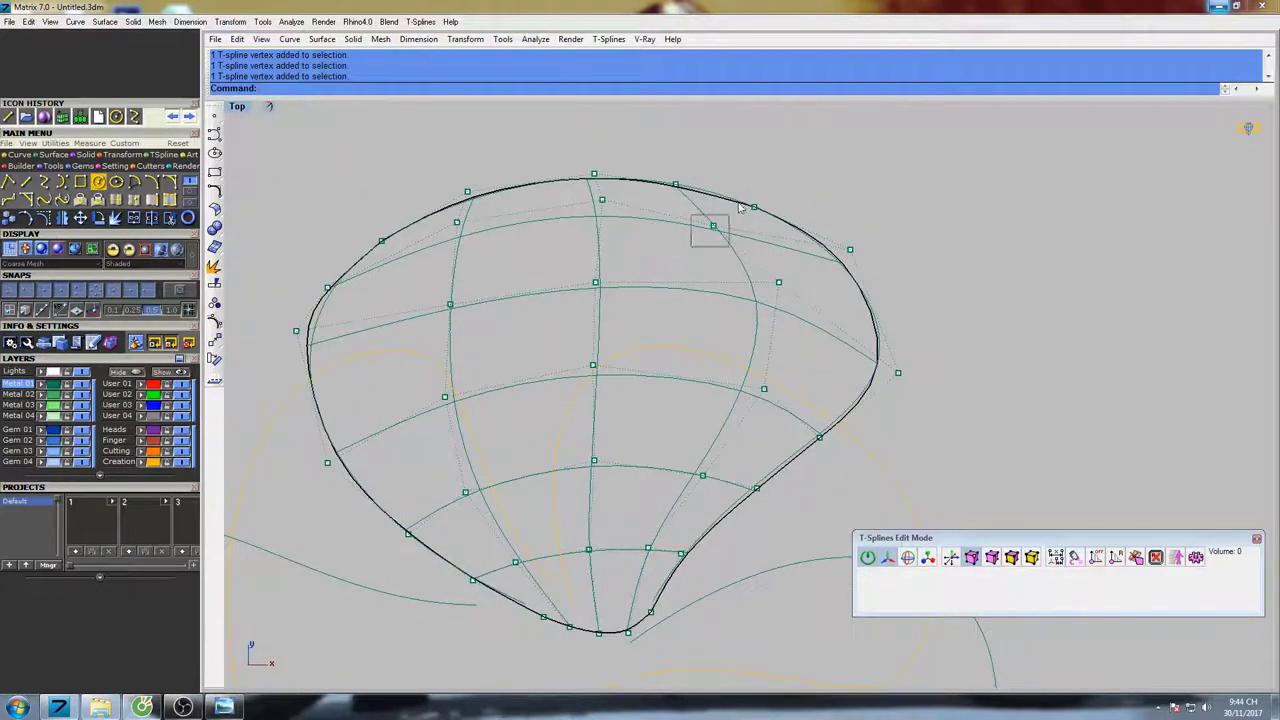
pyautogui.moveTo(740, 207); pyautogui.dragTo(780, 166)
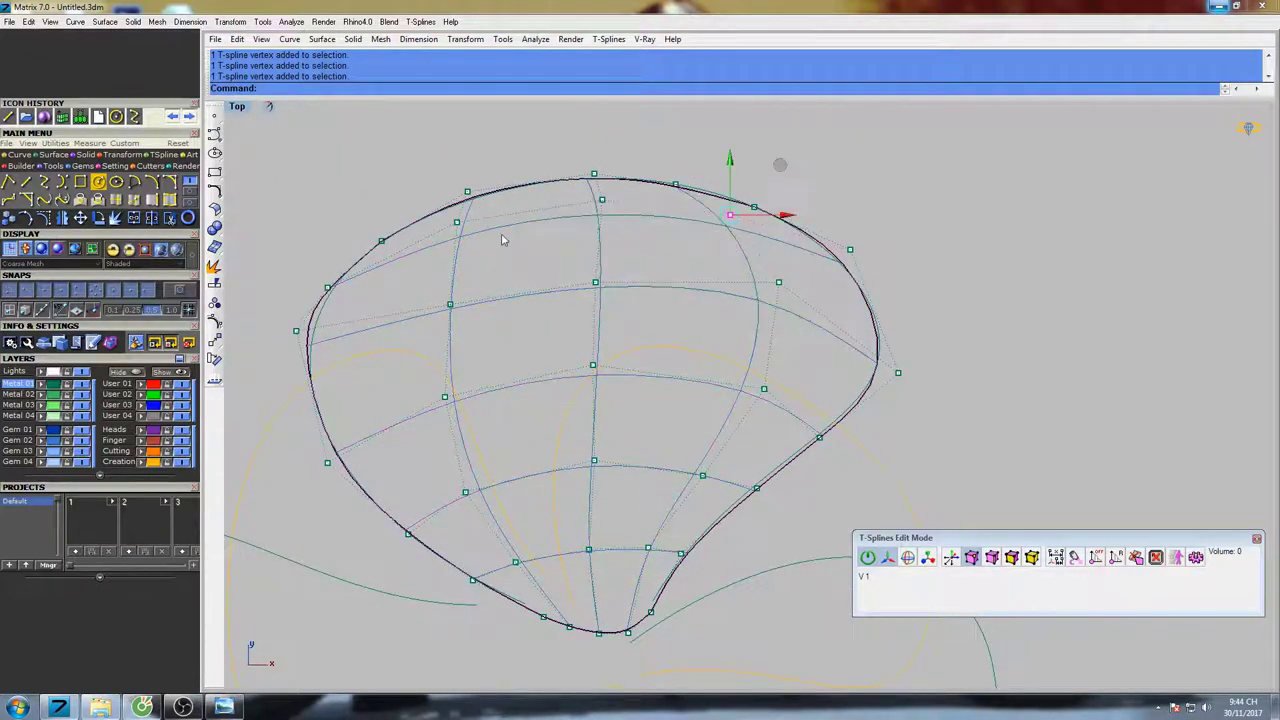
pyautogui.click(456, 221)
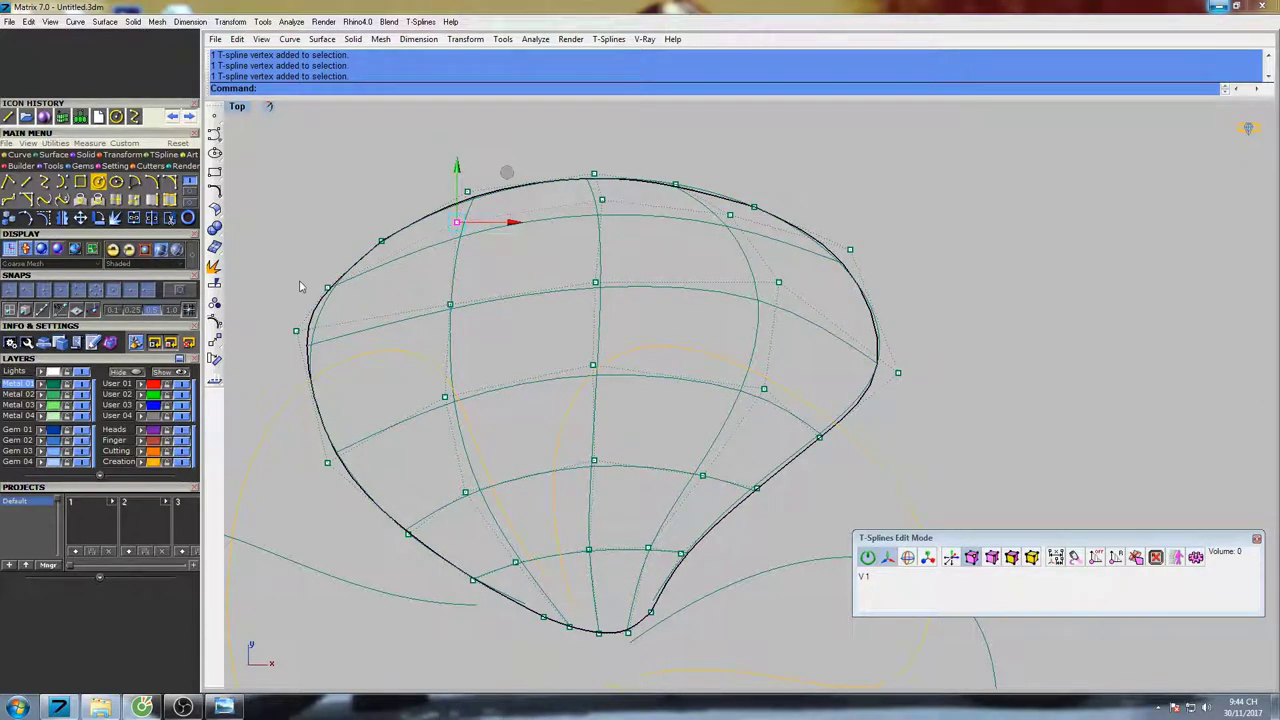
# Fine-tune the two upper left boundary vertices until the surface edge follows the guide curve
pyautogui.scroll(3, 340, 286)
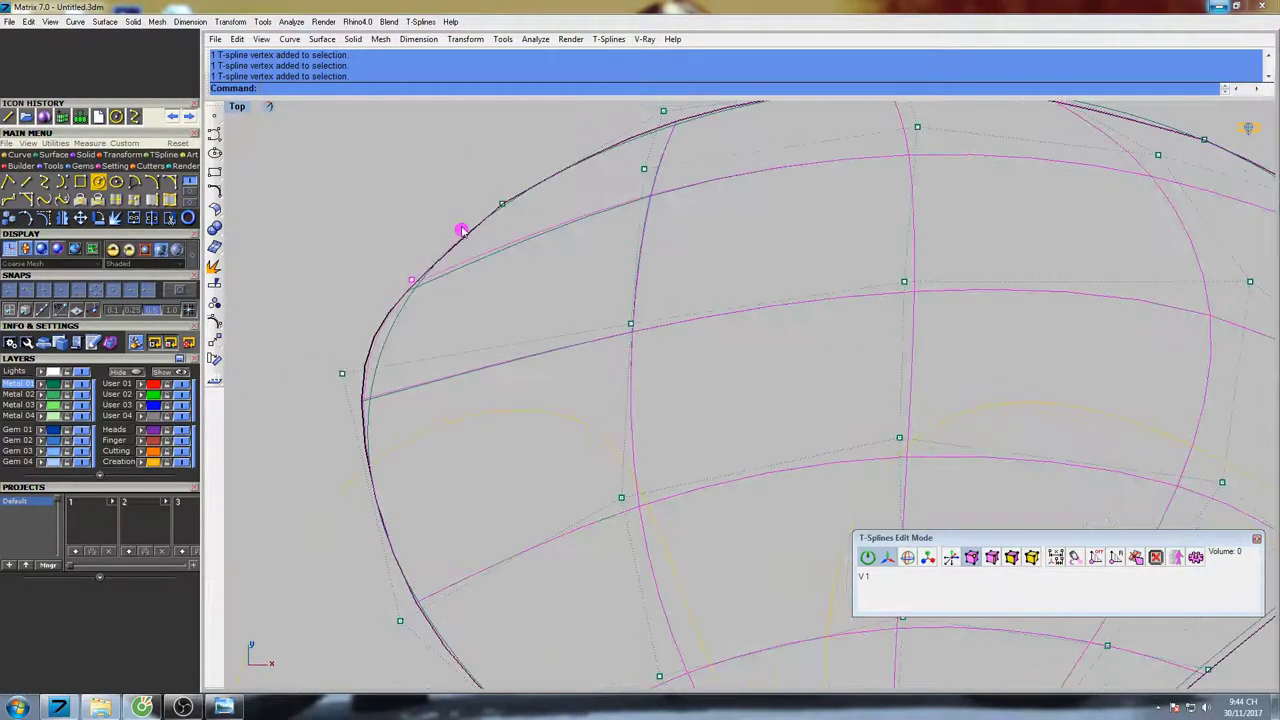
pyautogui.moveTo(461, 227); pyautogui.dragTo(465, 220)
pyautogui.moveTo(328, 332); pyautogui.dragTo(366, 402)
pyautogui.moveTo(399, 326); pyautogui.dragTo(404, 352)
pyautogui.click(415, 273)
pyautogui.moveTo(453, 395); pyautogui.dragTo(456, 311, button='right')
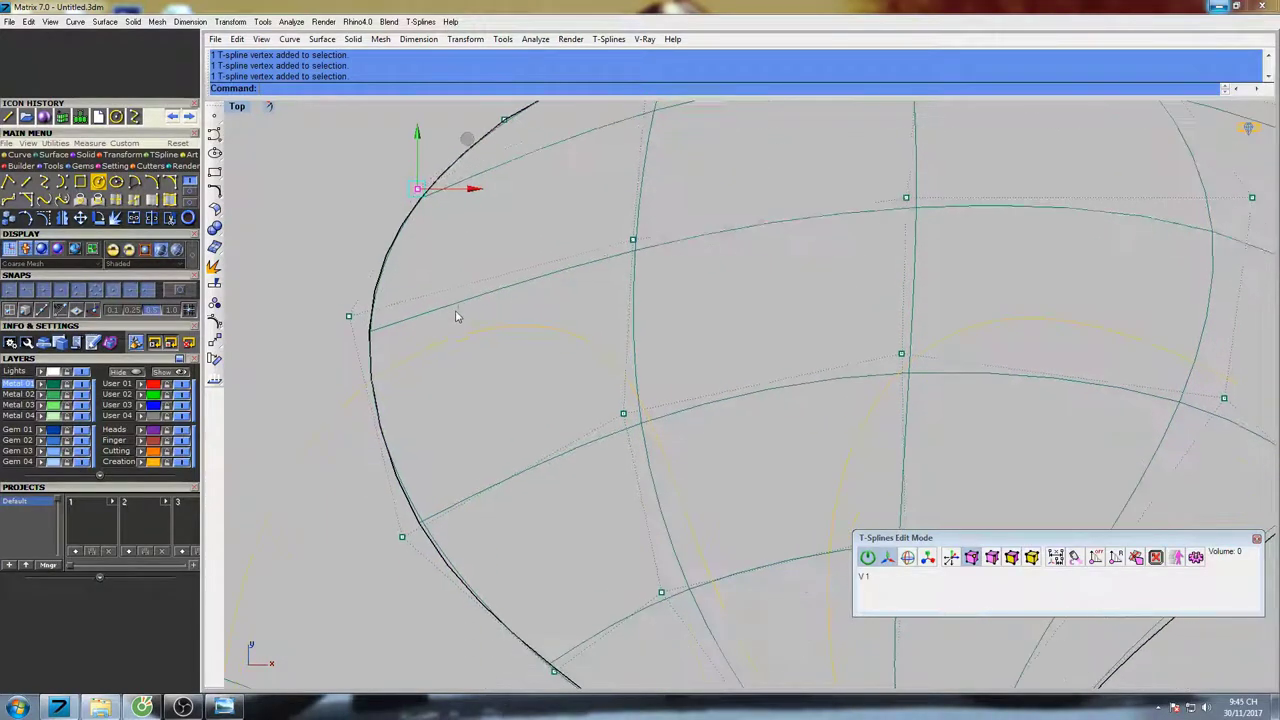
pyautogui.scroll(-3, 512, 409)
# Shift the upper right boundary vertices of the petal surface to fit the guide curve
pyautogui.scroll(4, 768, 216)
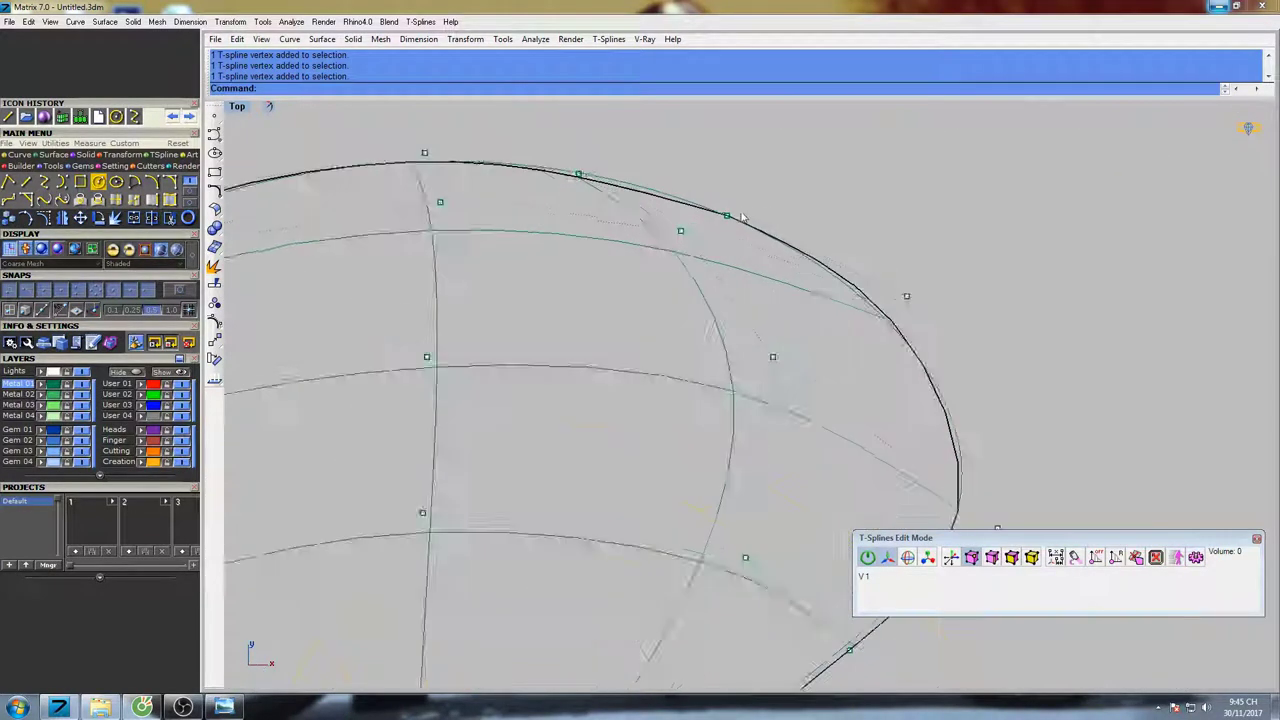
pyautogui.scroll(2, 743, 217)
pyautogui.moveTo(512, 190); pyautogui.dragTo(586, 111)
pyautogui.moveTo(586, 138); pyautogui.dragTo(603, 241, button='right')
pyautogui.moveTo(610, 217); pyautogui.dragTo(617, 210)
pyautogui.scroll(-6, 617, 210)
pyautogui.moveTo(787, 322); pyautogui.dragTo(764, 299, button='right')
pyautogui.moveTo(757, 339); pyautogui.dragTo(822, 285)
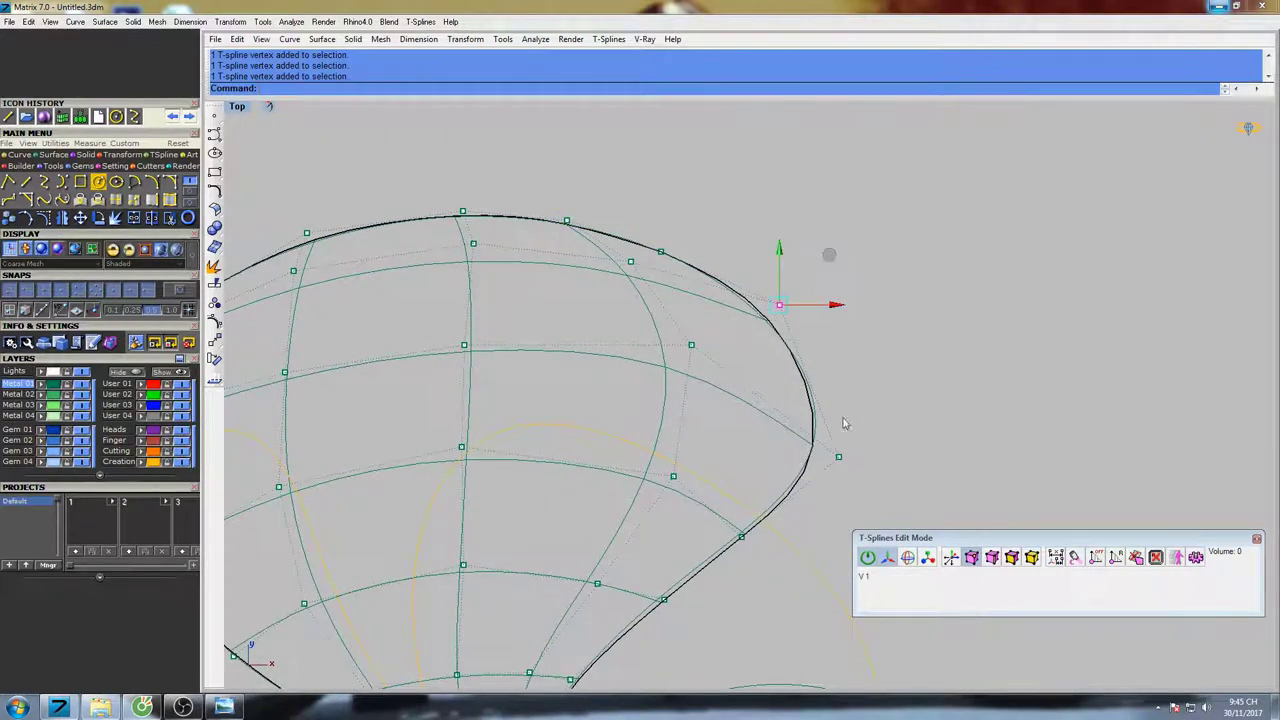
# Undo a trial move at the crown, and refit the top centre vertex and its right neighbour to the guide curve
pyautogui.scroll(-2, 772, 303)
pyautogui.scroll(2, 672, 243)
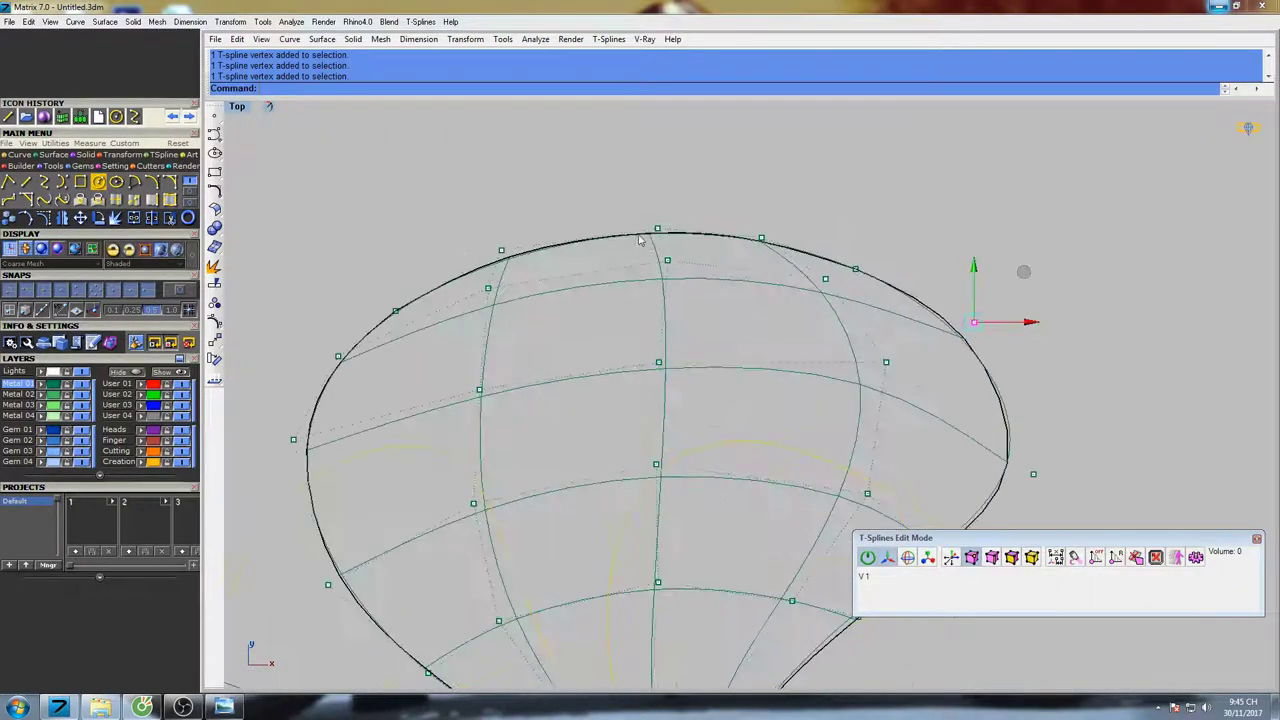
pyautogui.moveTo(680, 236)
pyautogui.mouseDown()
pyautogui.moveTo(680, 211)
pyautogui.moveTo(682, 224)
pyautogui.mouseUp()
pyautogui.hotkey('ctrl', 'z')
pyautogui.moveTo(623, 194); pyautogui.dragTo(629, 235)
pyautogui.scroll(3, 660, 232)
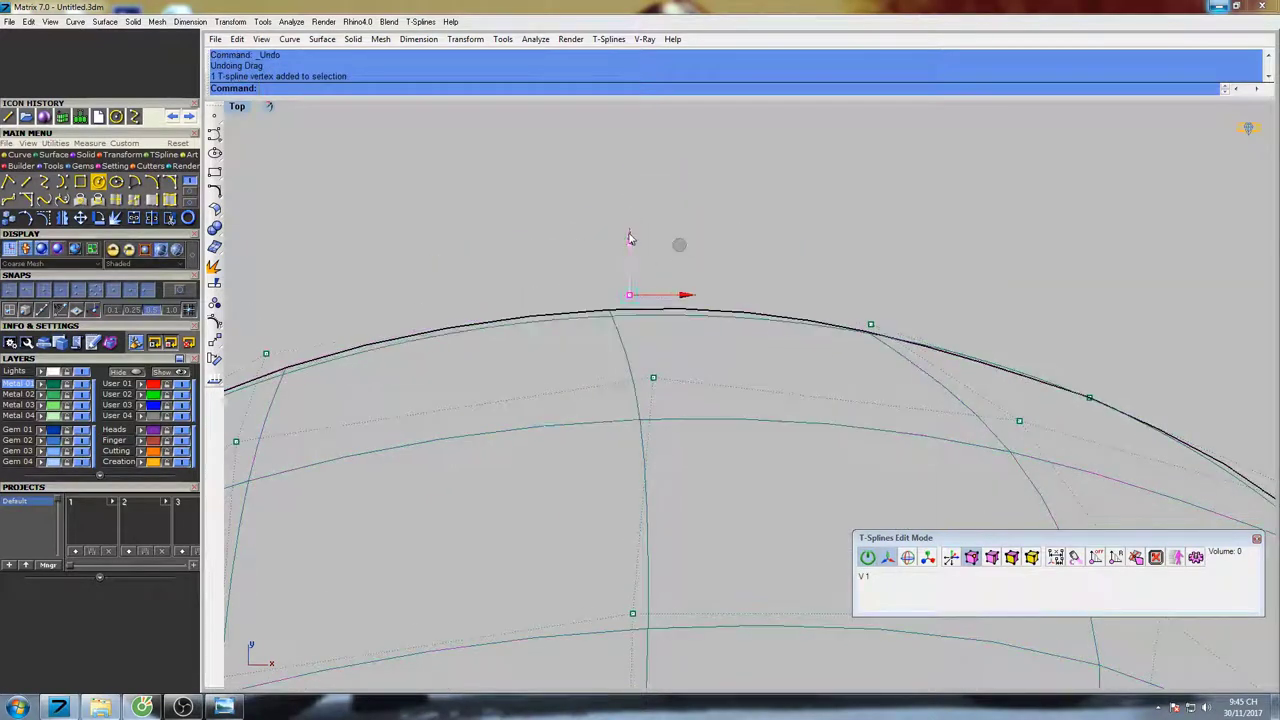
pyautogui.moveTo(805, 351); pyautogui.dragTo(873, 264)
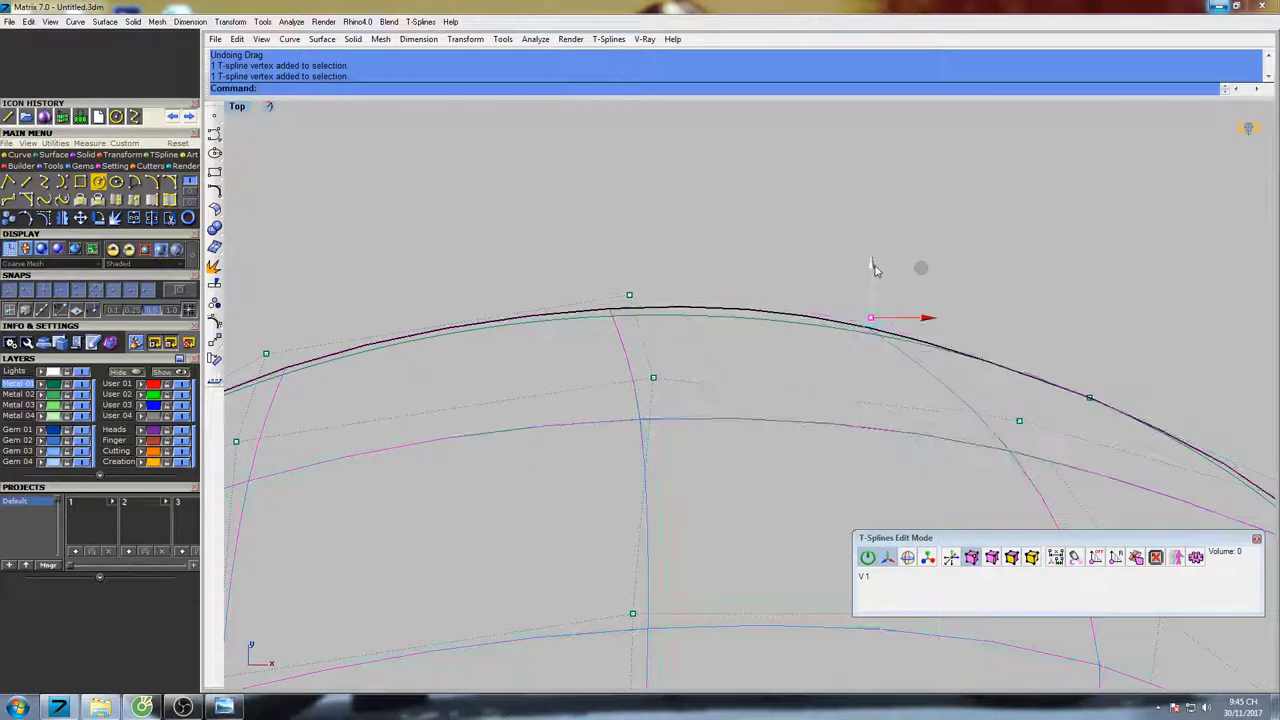
# Raise the crown vertex left of the centre column slightly to match the guide curve
pyautogui.scroll(-4, 832, 296)
pyautogui.scroll(3, 597, 320)
pyautogui.moveTo(545, 301); pyautogui.dragTo(600, 344)
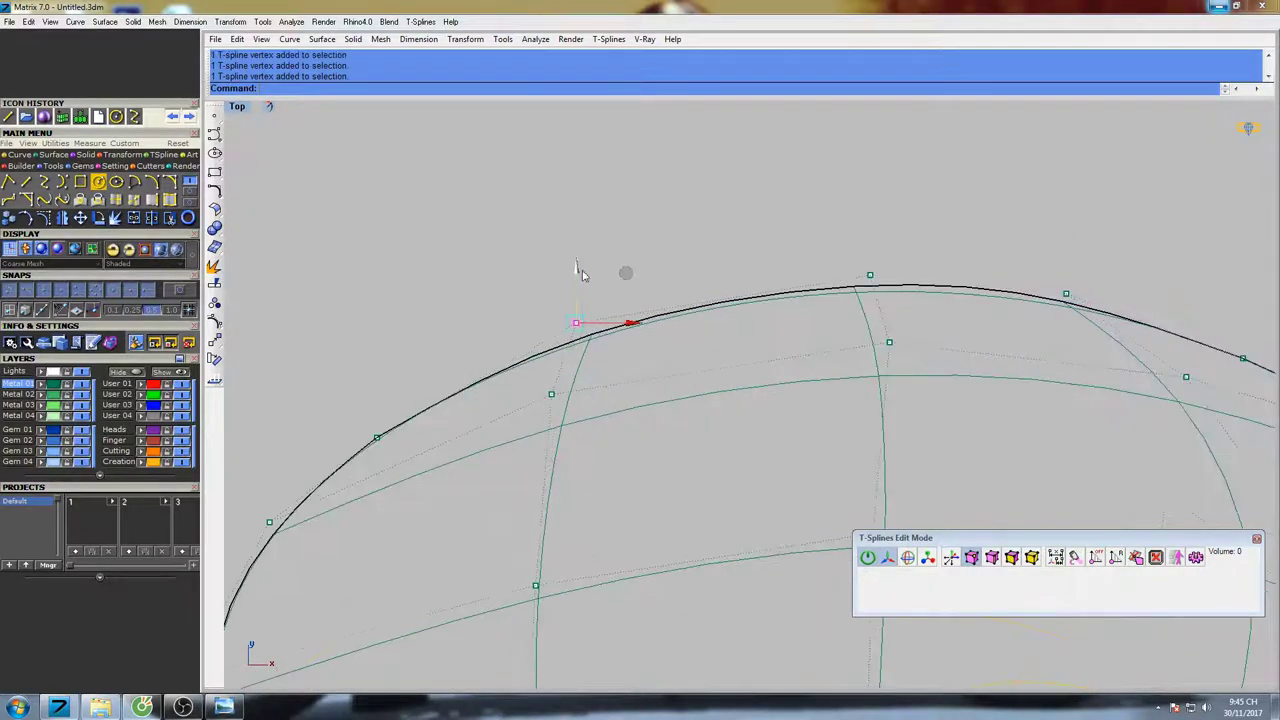
pyautogui.moveTo(579, 275); pyautogui.dragTo(576, 265)
pyautogui.scroll(-6, 574, 274)
pyautogui.moveTo(693, 344); pyautogui.dragTo(693, 254, button='right')
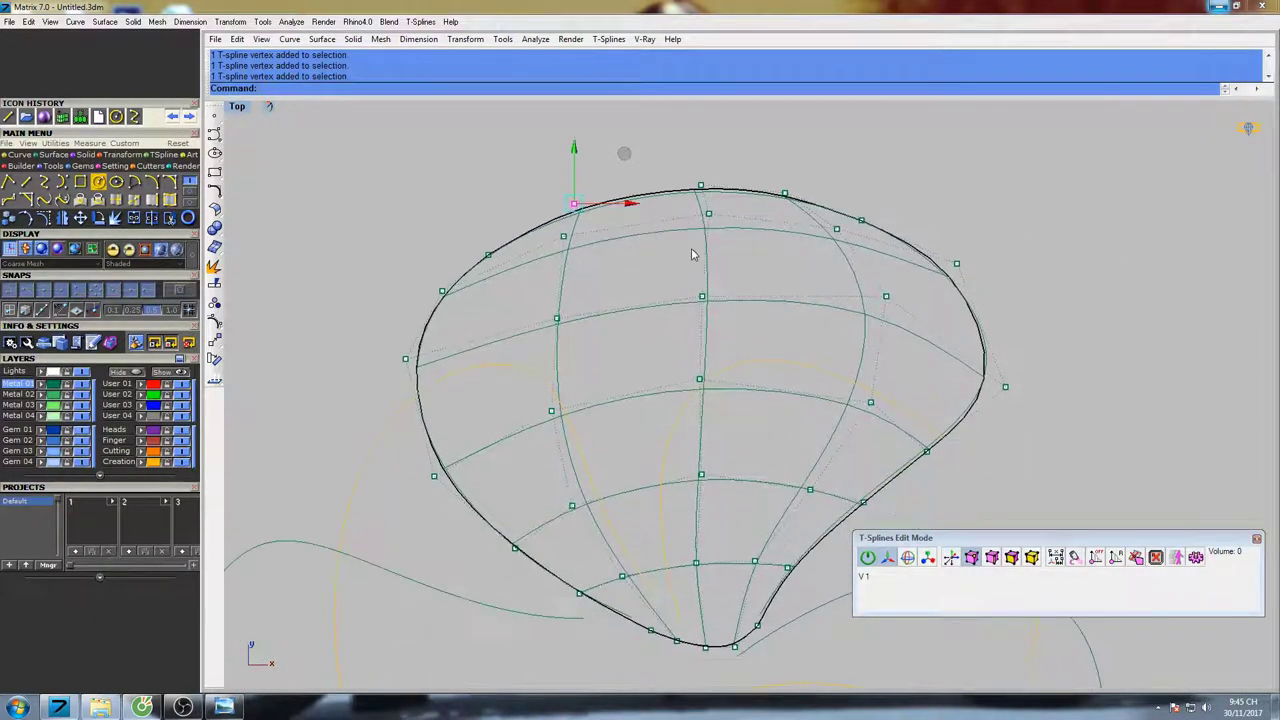
# Nudge the two lower right boundary vertices of the petal surface onto the guide curve
pyautogui.scroll(-2, 731, 293)
pyautogui.scroll(5, 837, 434)
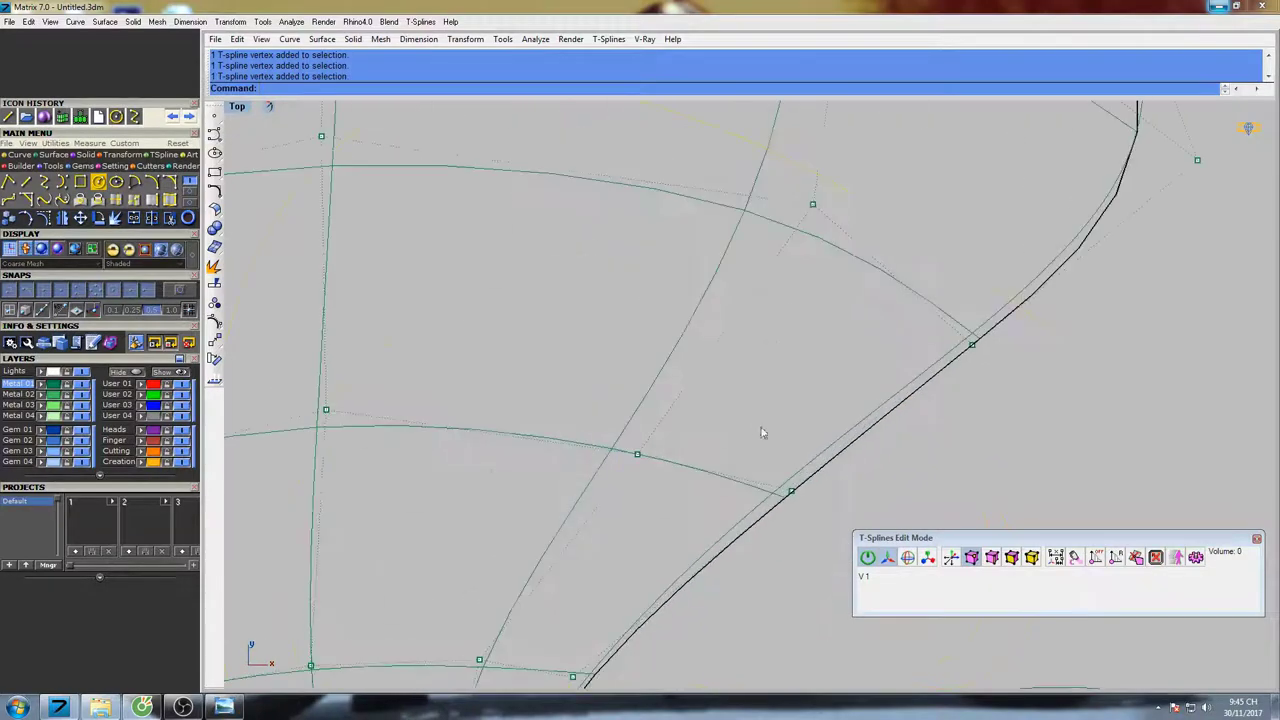
pyautogui.moveTo(838, 453); pyautogui.dragTo(822, 447)
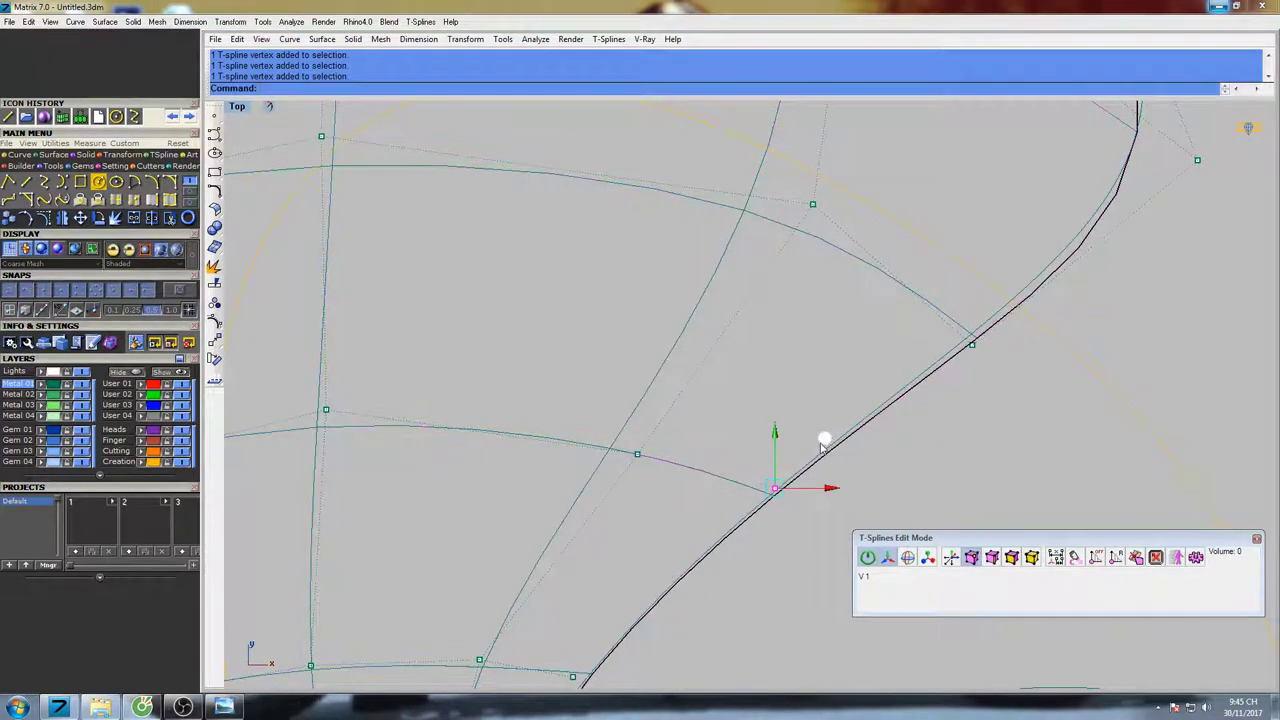
pyautogui.click(921, 300)
pyautogui.moveTo(925, 283); pyautogui.dragTo(1001, 365)
pyautogui.moveTo(1003, 362); pyautogui.dragTo(792, 426, button='right')
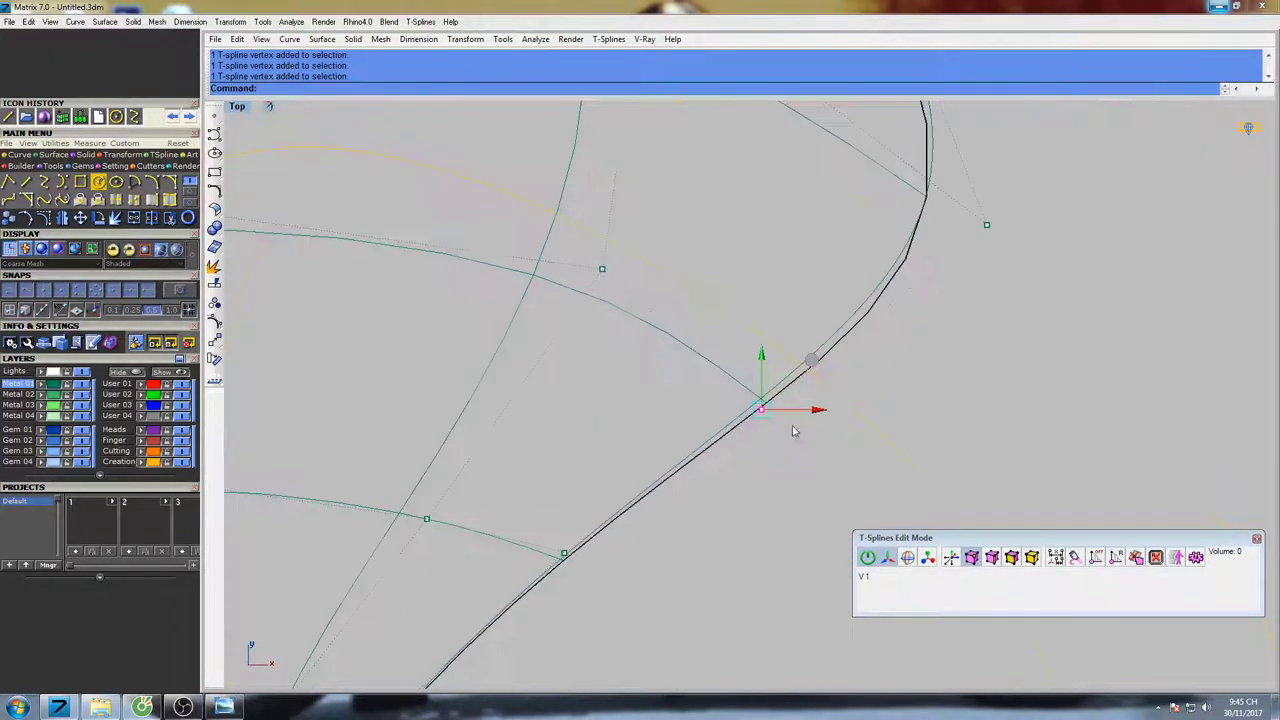
pyautogui.scroll(-6, 820, 365)
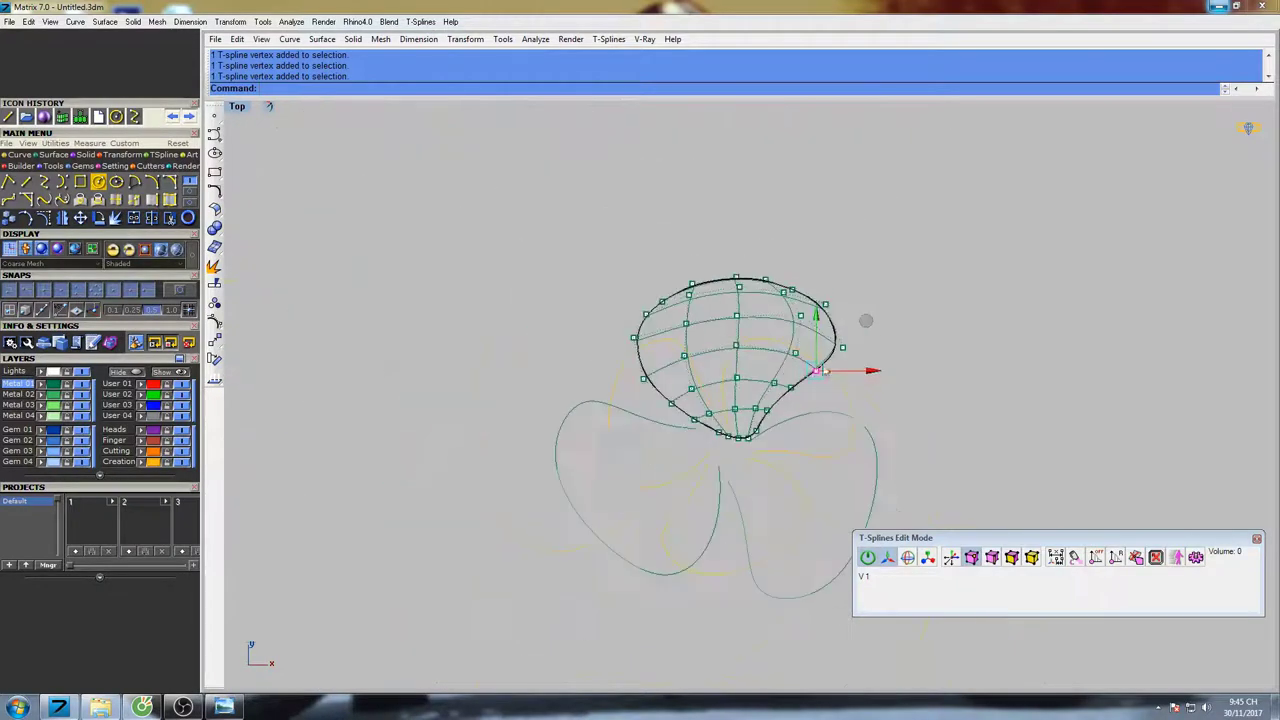
pyautogui.moveTo(861, 393); pyautogui.dragTo(841, 395, button='right')
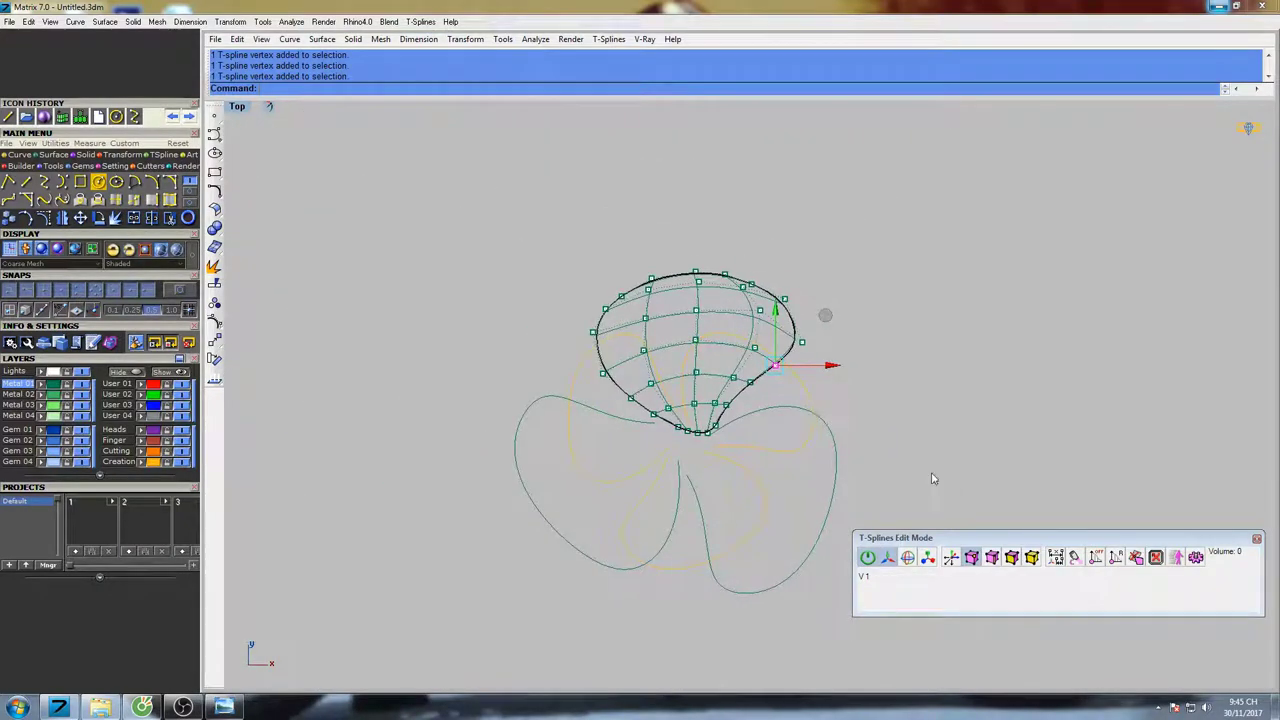
pyautogui.click(1032, 560)
pyautogui.moveTo(791, 334); pyautogui.dragTo(738, 318, button='right')
pyautogui.click(761, 304)
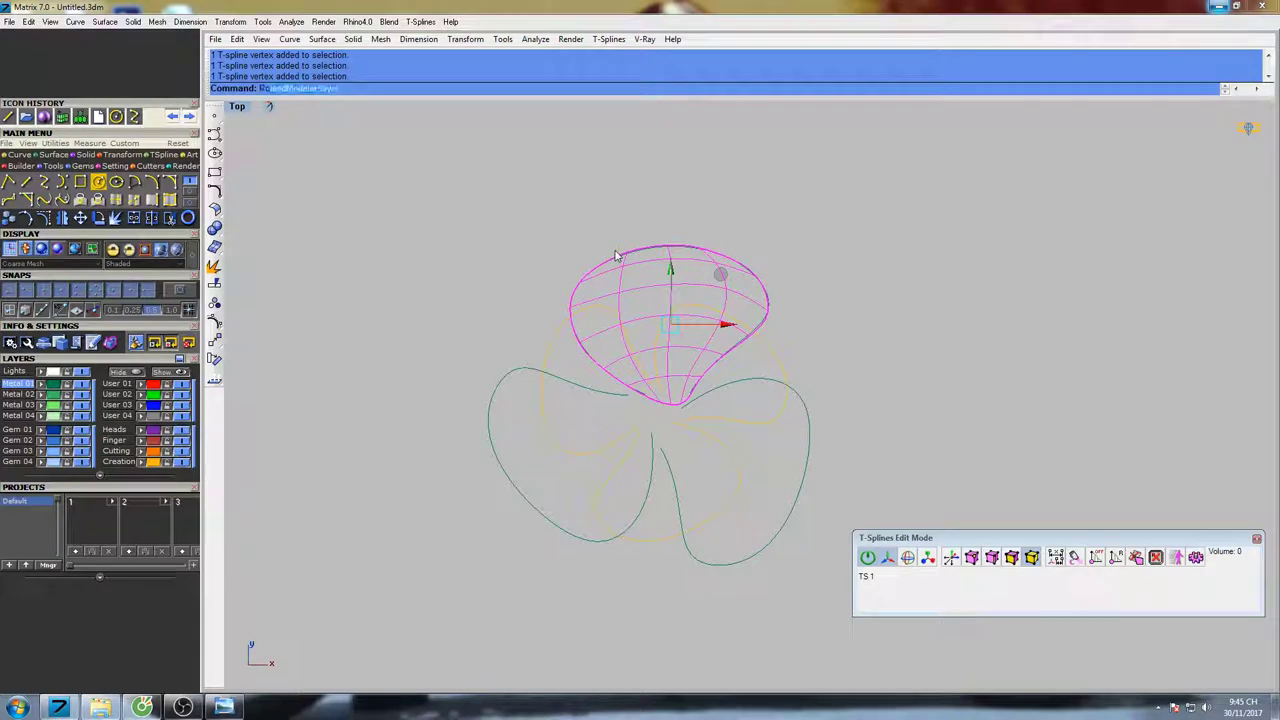
pyautogui.write('otate')
pyautogui.press('Return')
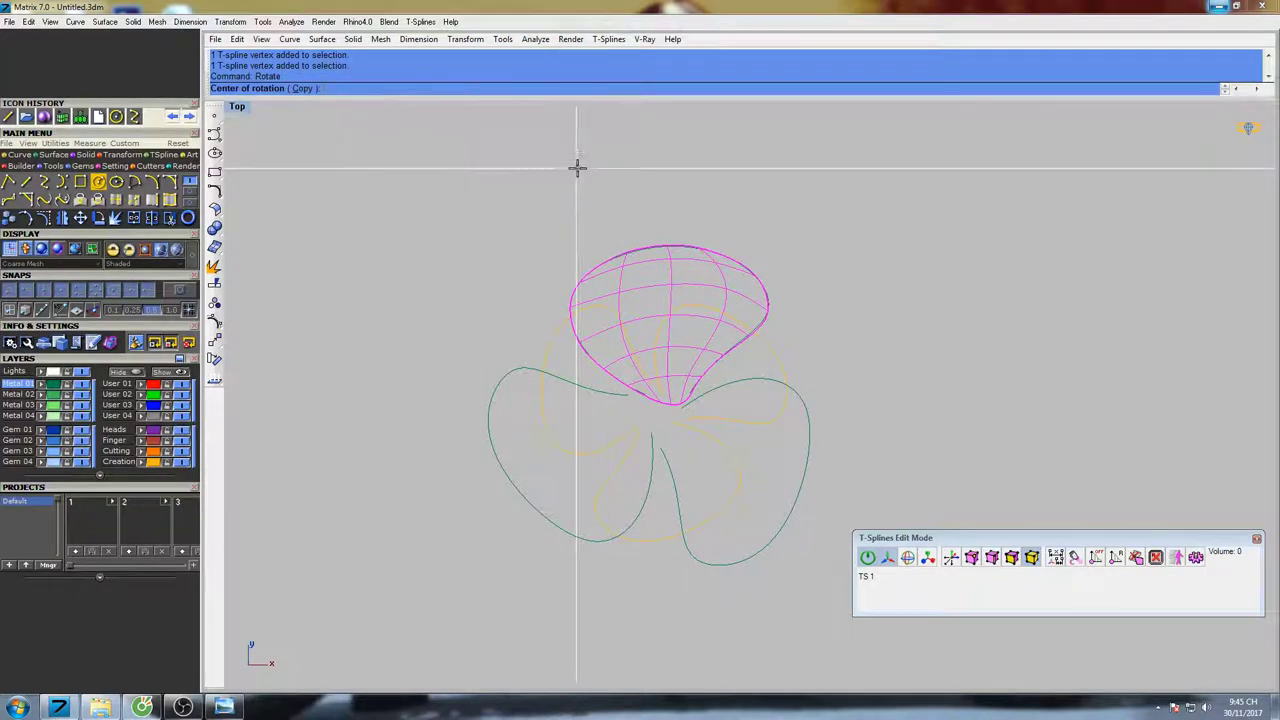
pyautogui.write('0')
pyautogui.press('Return')
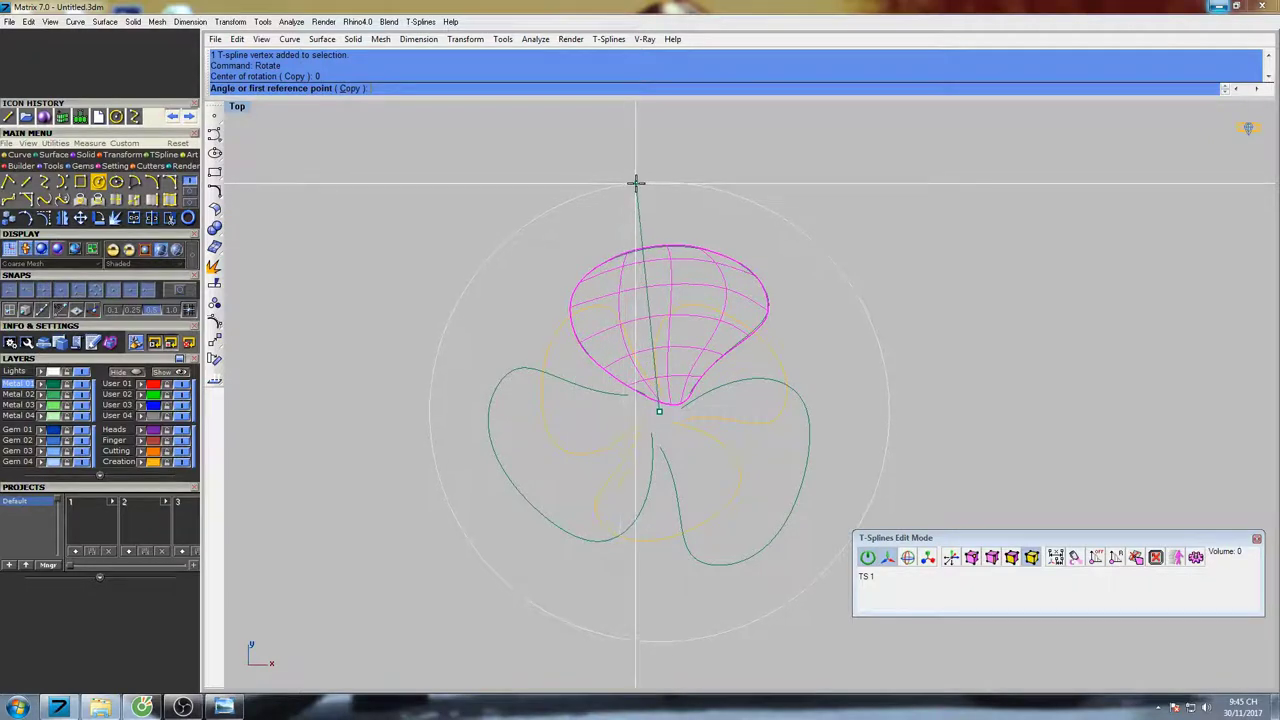
pyautogui.press('Escape')
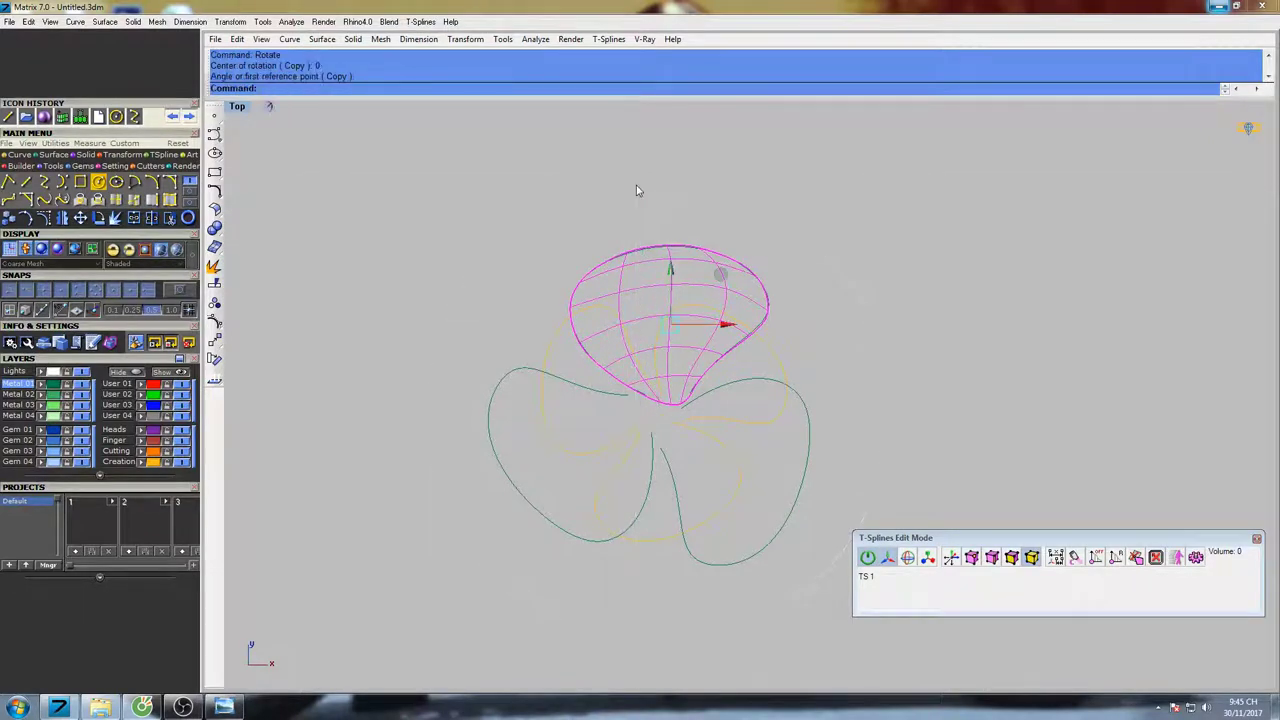
pyautogui.press('Escape')
# Show all four viewports and display the petal surface shaded in the Perspective view
pyautogui.click(704, 291)
pyautogui.moveTo(800, 311); pyautogui.dragTo(781, 305, button='right')
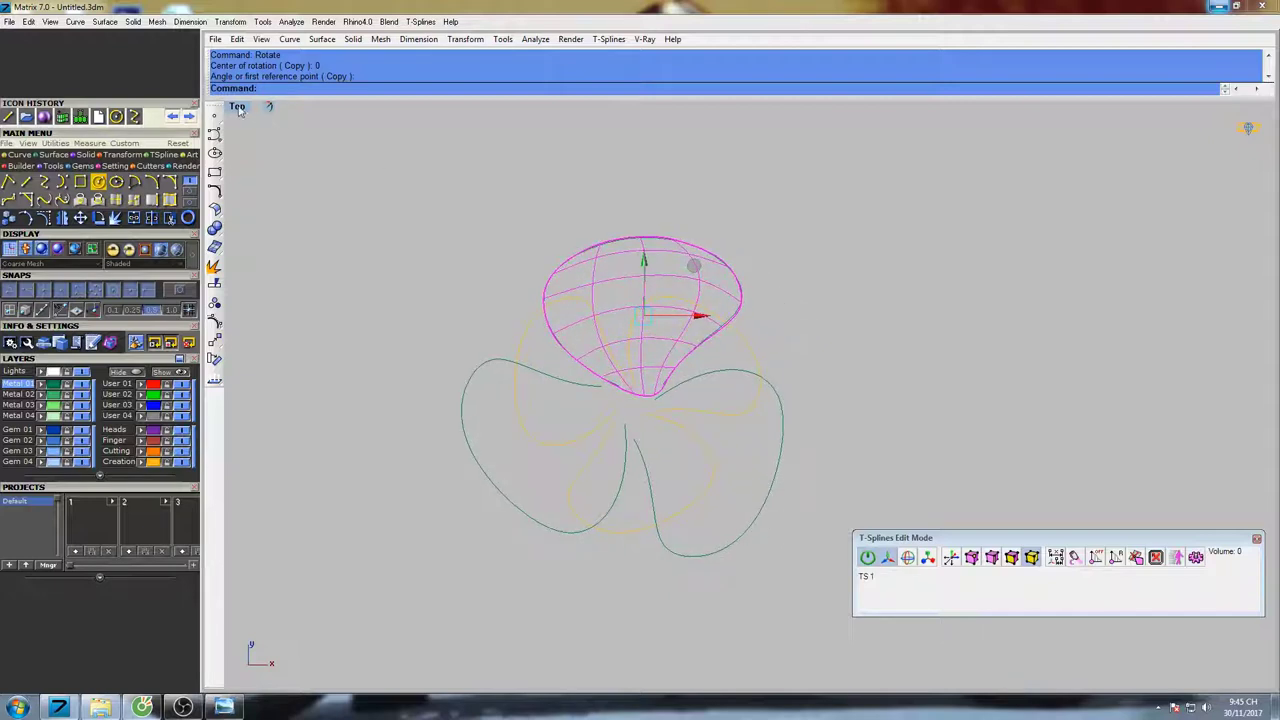
pyautogui.doubleClick(239, 108)
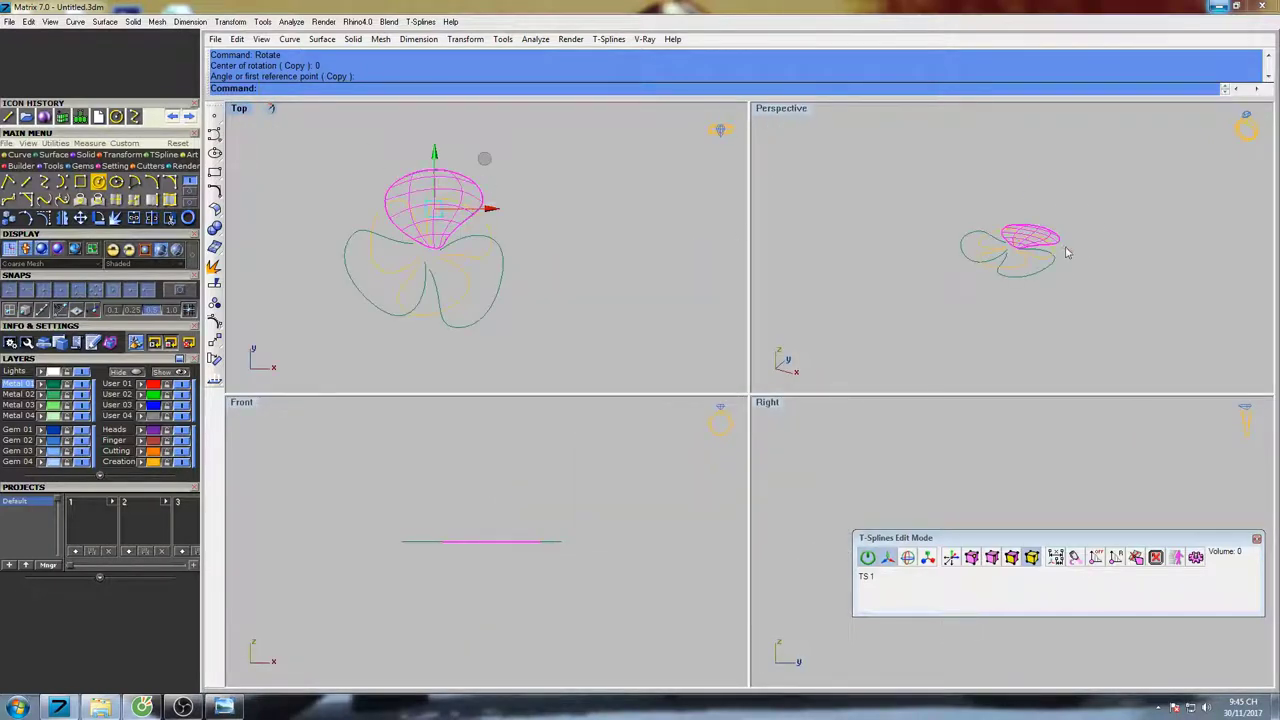
pyautogui.scroll(5, 1066, 252)
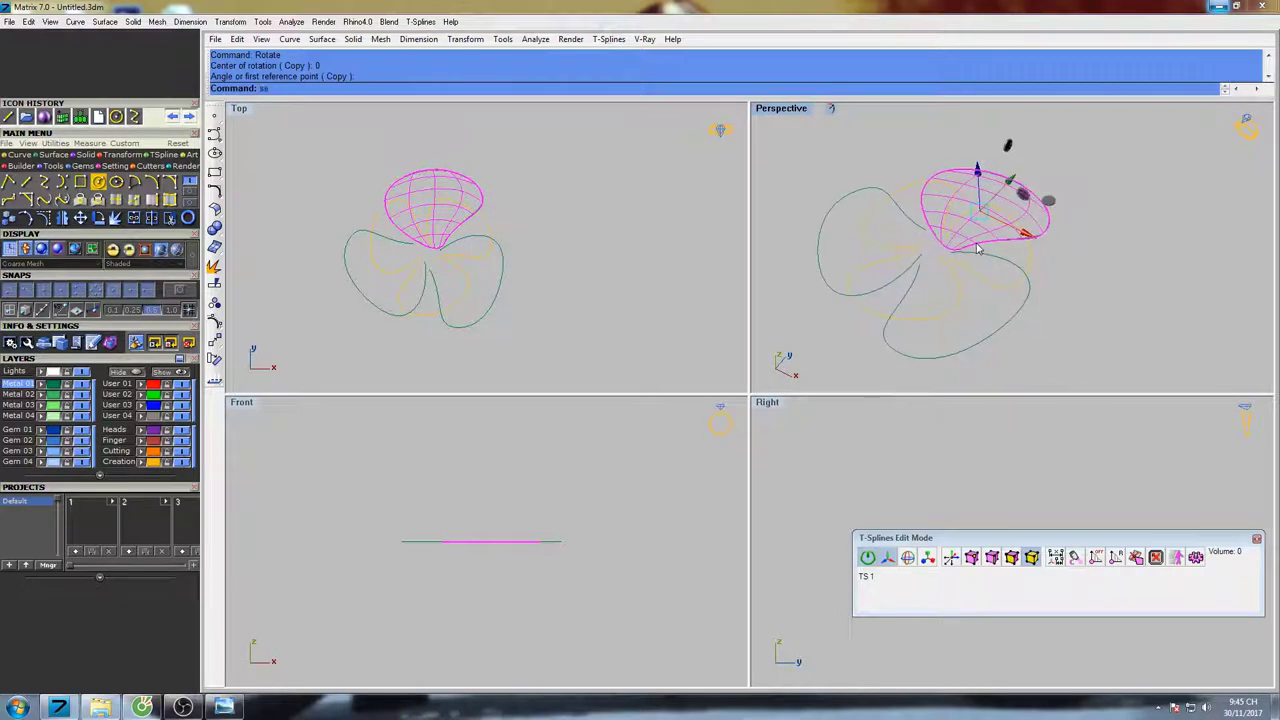
pyautogui.press('Return')
pyautogui.moveTo(978, 250)
pyautogui.mouseDown(button='right')
pyautogui.moveTo(971, 277)
pyautogui.moveTo(972, 248)
pyautogui.moveTo(955, 279)
pyautogui.moveTo(997, 354)
pyautogui.mouseUp(button='right')
# Select the six central faces of the petal surface and move them slightly downward along Z
pyautogui.click(975, 562)
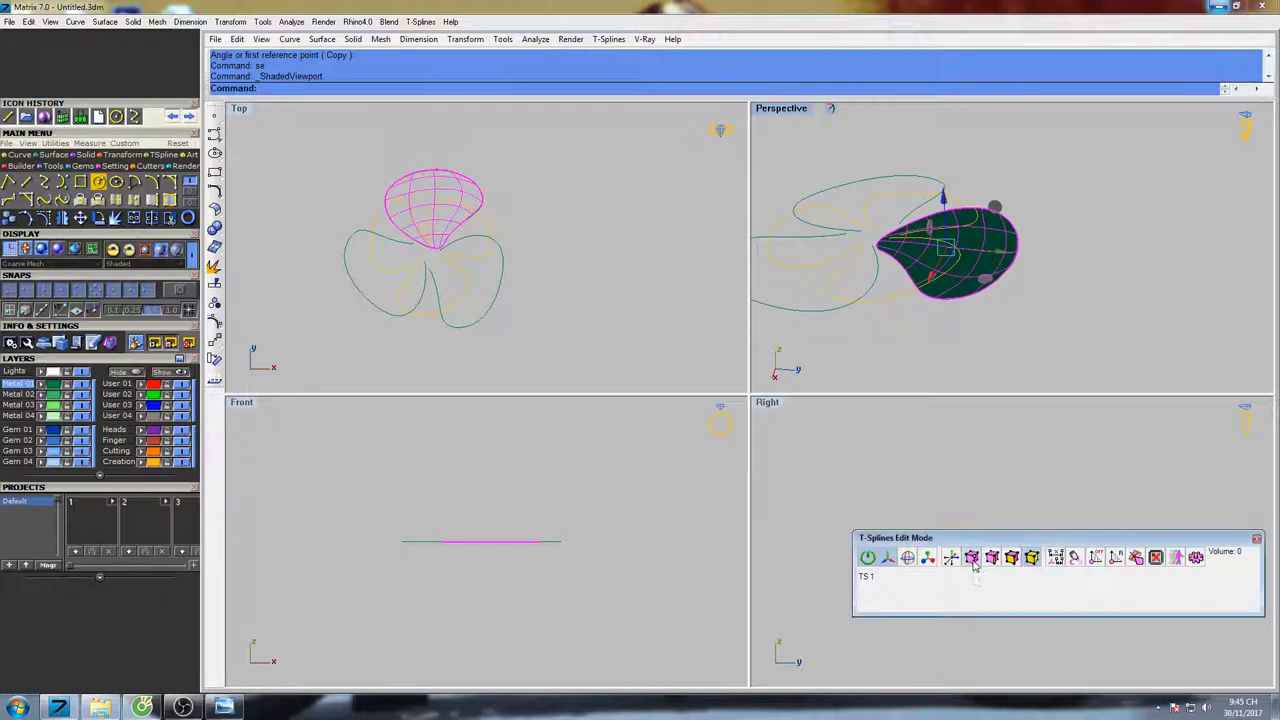
pyautogui.moveTo(1003, 308)
pyautogui.keyDown('shift'); pyautogui.mouseDown(button='right')
pyautogui.moveTo(984, 307)
pyautogui.moveTo(999, 273)
pyautogui.moveTo(1068, 288)
pyautogui.moveTo(1069, 310)
pyautogui.mouseUp(button='right'); pyautogui.keyUp('shift')
pyautogui.scroll(6, 941, 279)
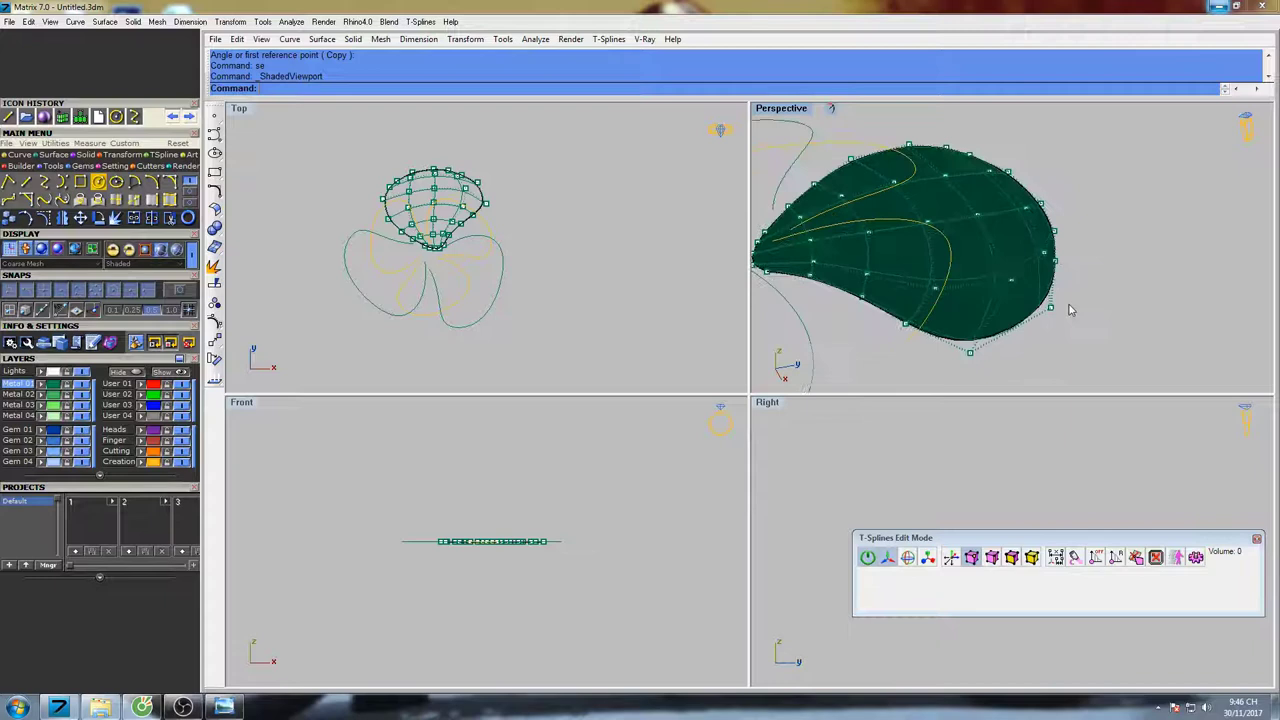
pyautogui.click(991, 557)
pyautogui.moveTo(988, 335); pyautogui.dragTo(968, 327, button='right')
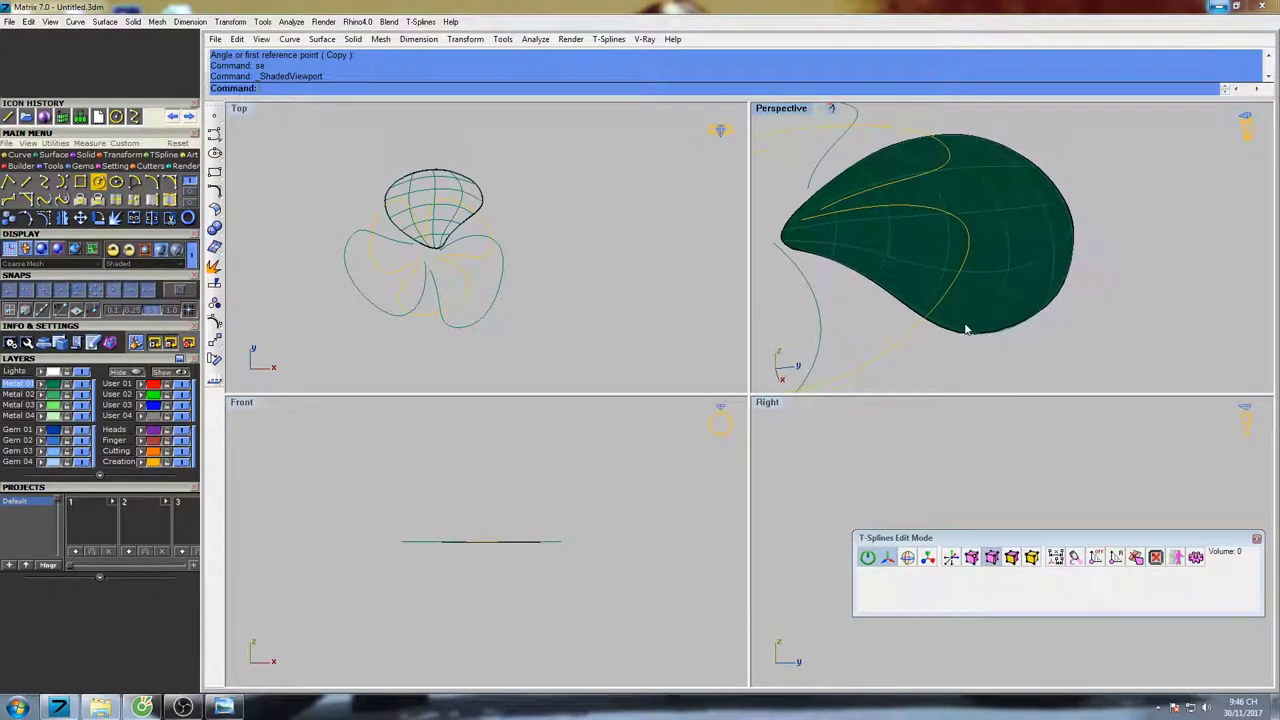
pyautogui.click(1012, 557)
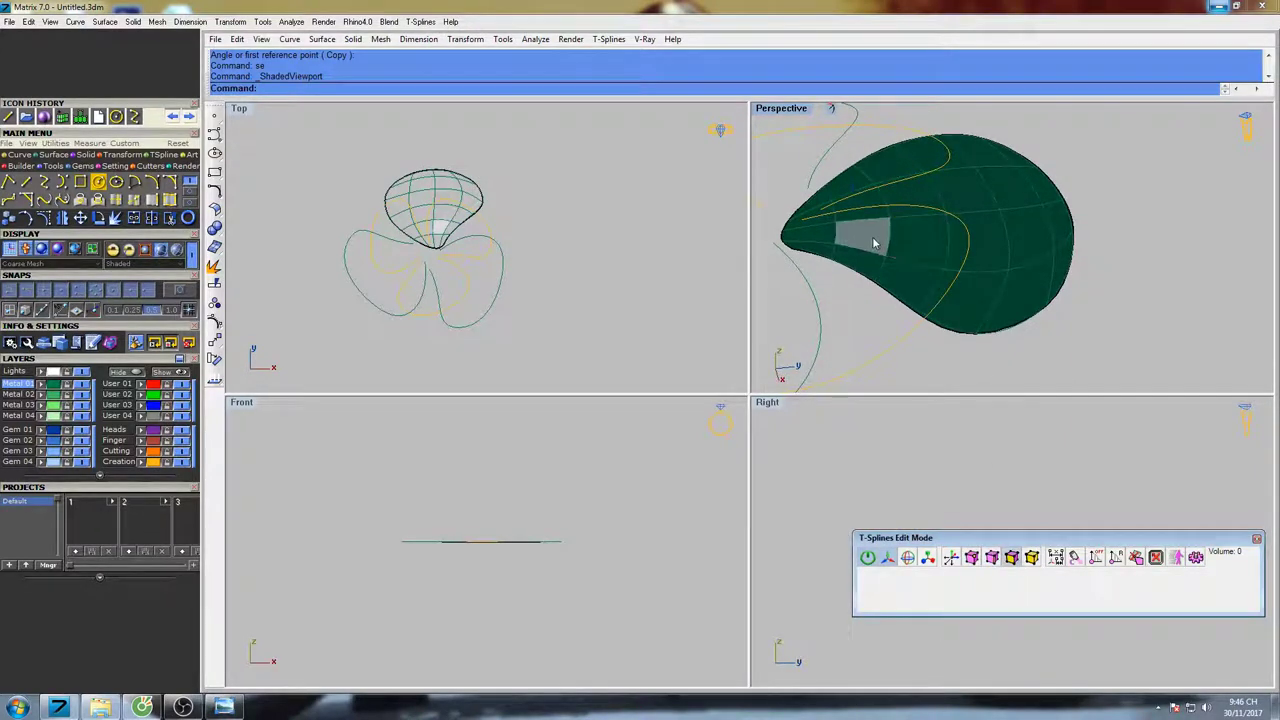
pyautogui.click(866, 236)
pyautogui.keyDown('shift'); pyautogui.click(996, 247); pyautogui.keyUp('shift')
pyautogui.keyDown('shift'); pyautogui.click(925, 240); pyautogui.keyUp('shift')
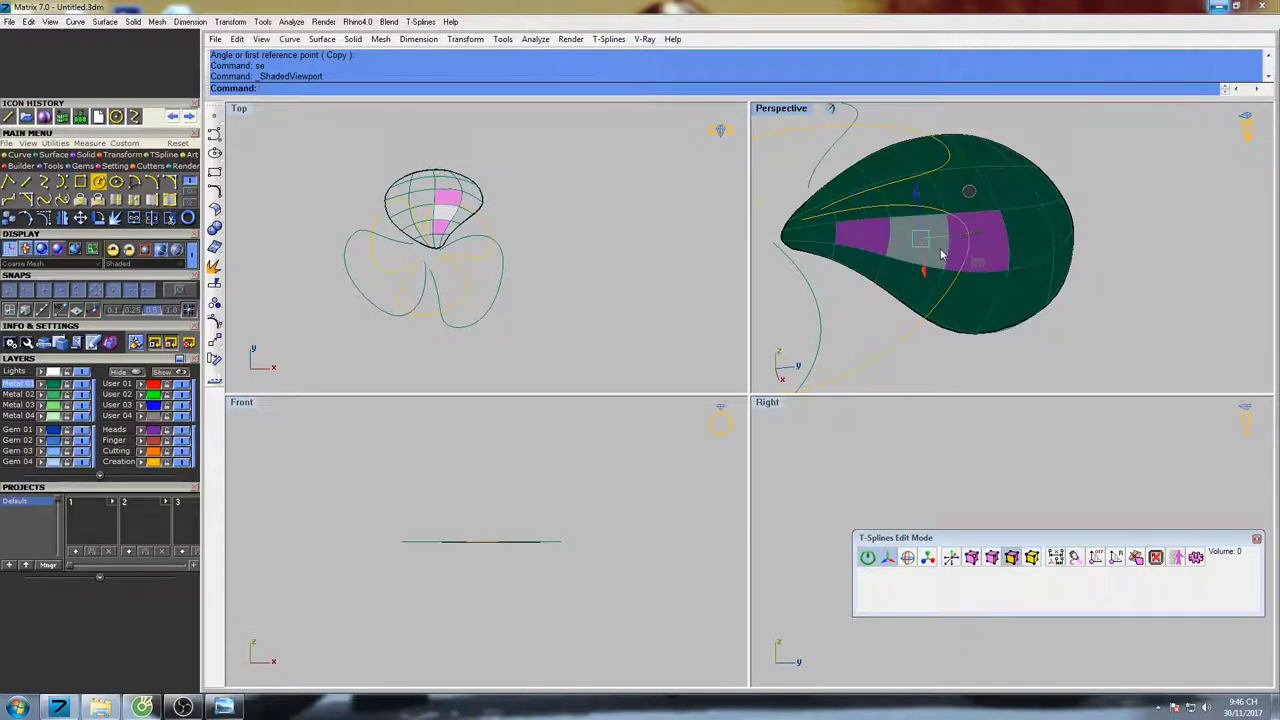
pyautogui.keyDown('shift'); pyautogui.click(958, 188); pyautogui.keyUp('shift')
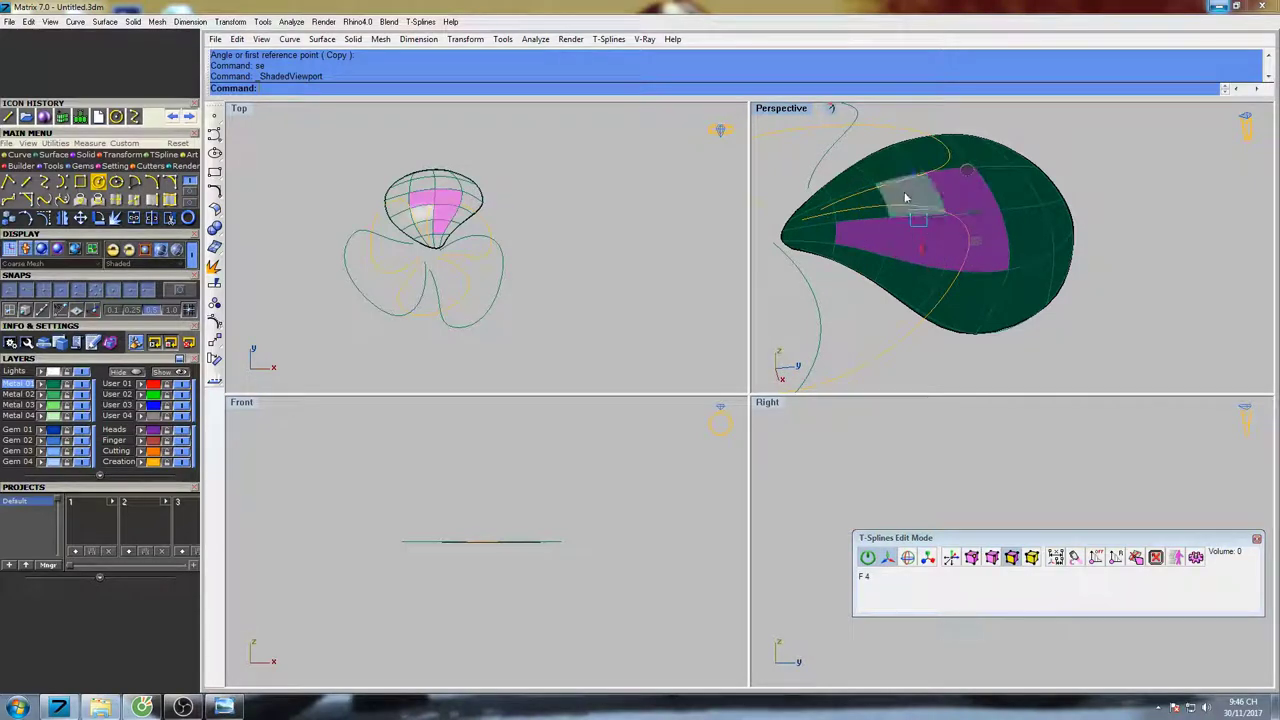
pyautogui.keyDown('shift'); pyautogui.click(908, 195); pyautogui.keyUp('shift')
pyautogui.scroll(2, 866, 212)
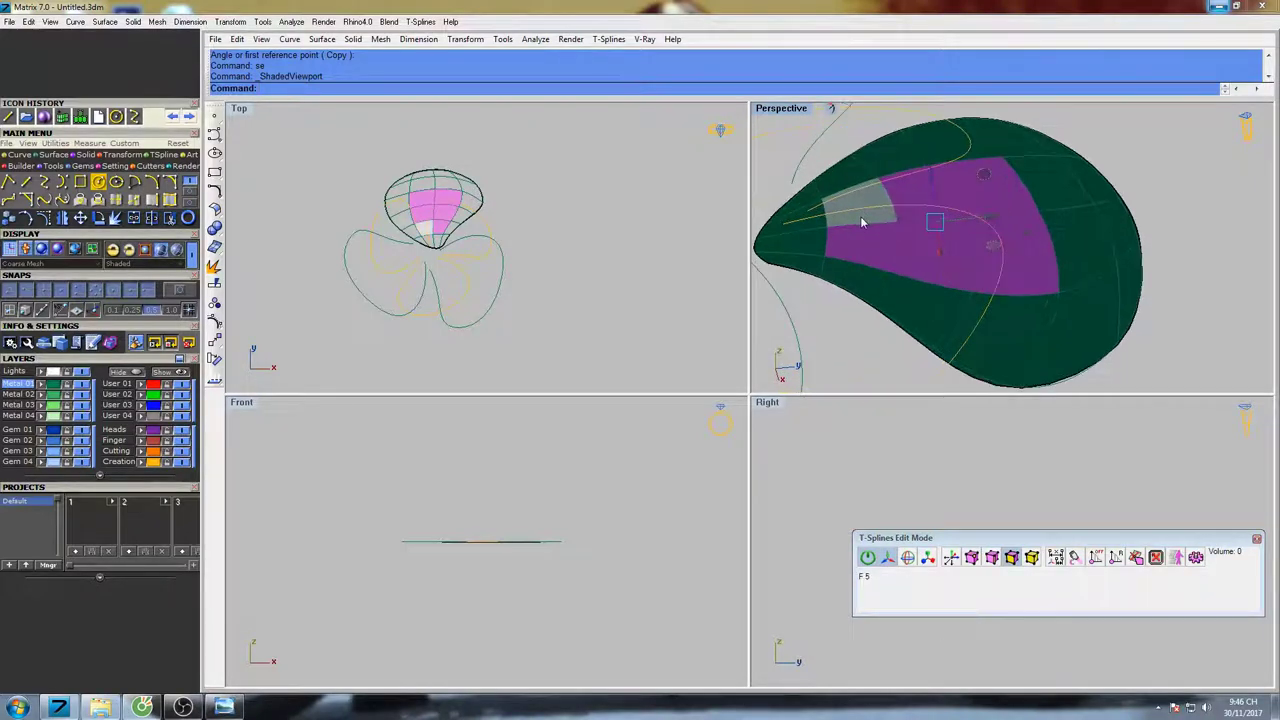
pyautogui.keyDown('shift'); pyautogui.click(862, 222); pyautogui.keyUp('shift')
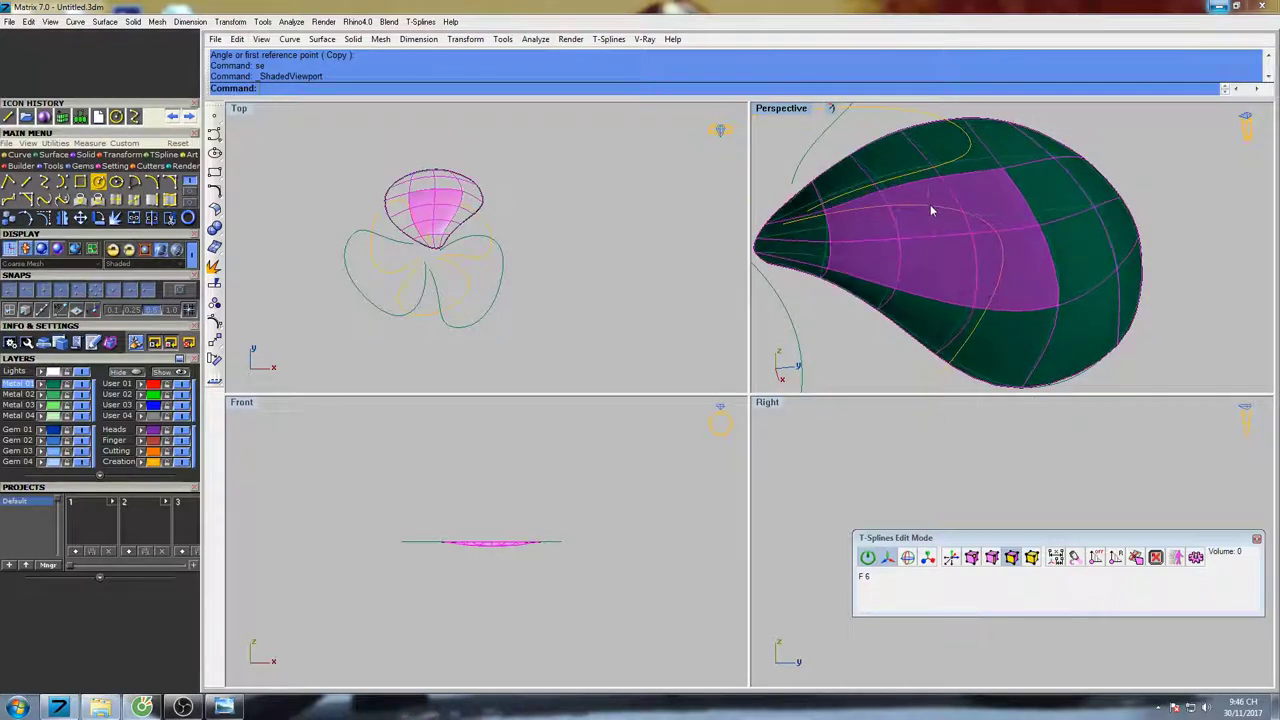
pyautogui.scroll(-1, 966, 243)
# Raise the six central petal faces along Z so the middle of the petal domes upward
pyautogui.moveTo(984, 244); pyautogui.dragTo(992, 165, button='right')
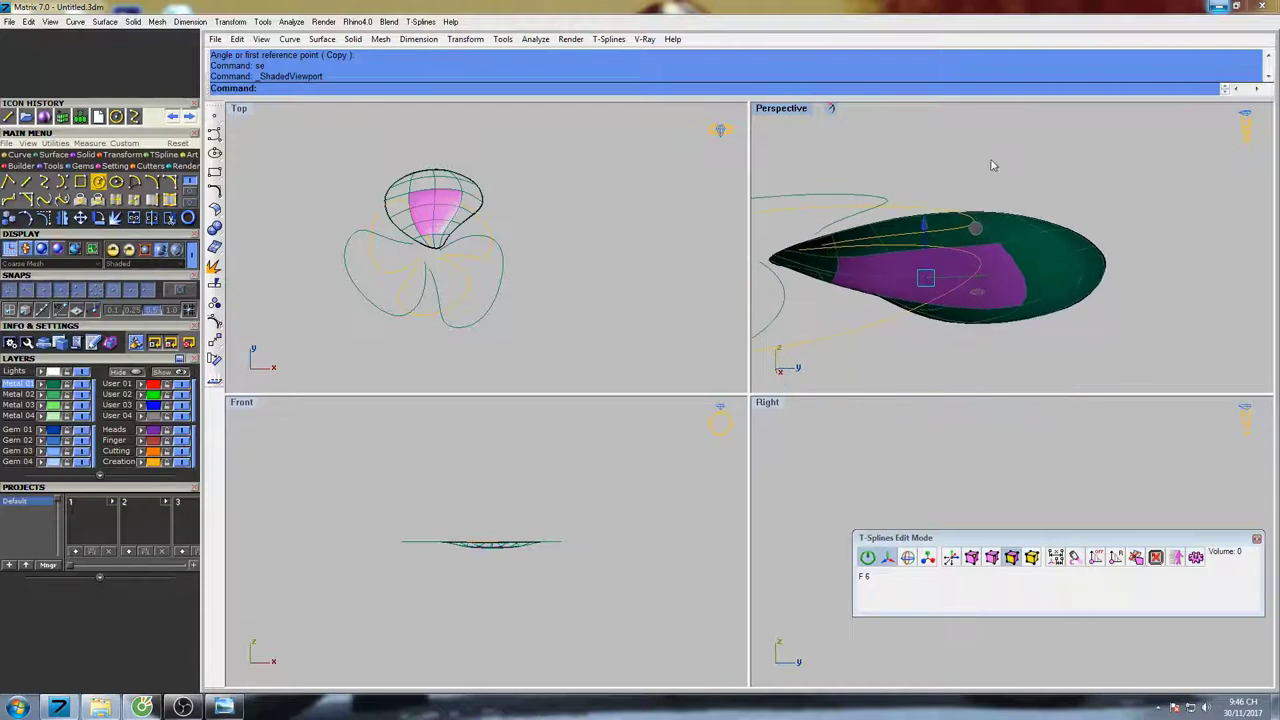
pyautogui.moveTo(1075, 242); pyautogui.dragTo(1047, 240, button='right')
pyautogui.scroll(2, 873, 265)
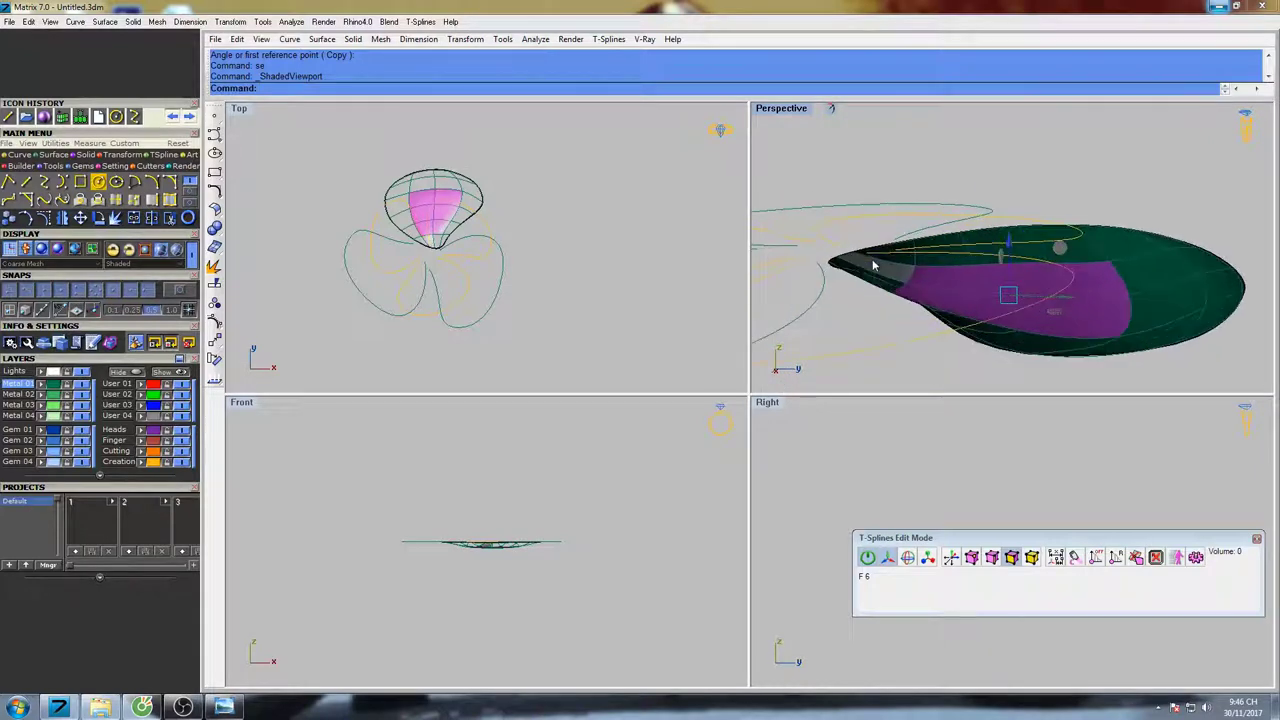
pyautogui.moveTo(873, 265); pyautogui.dragTo(889, 291, button='right')
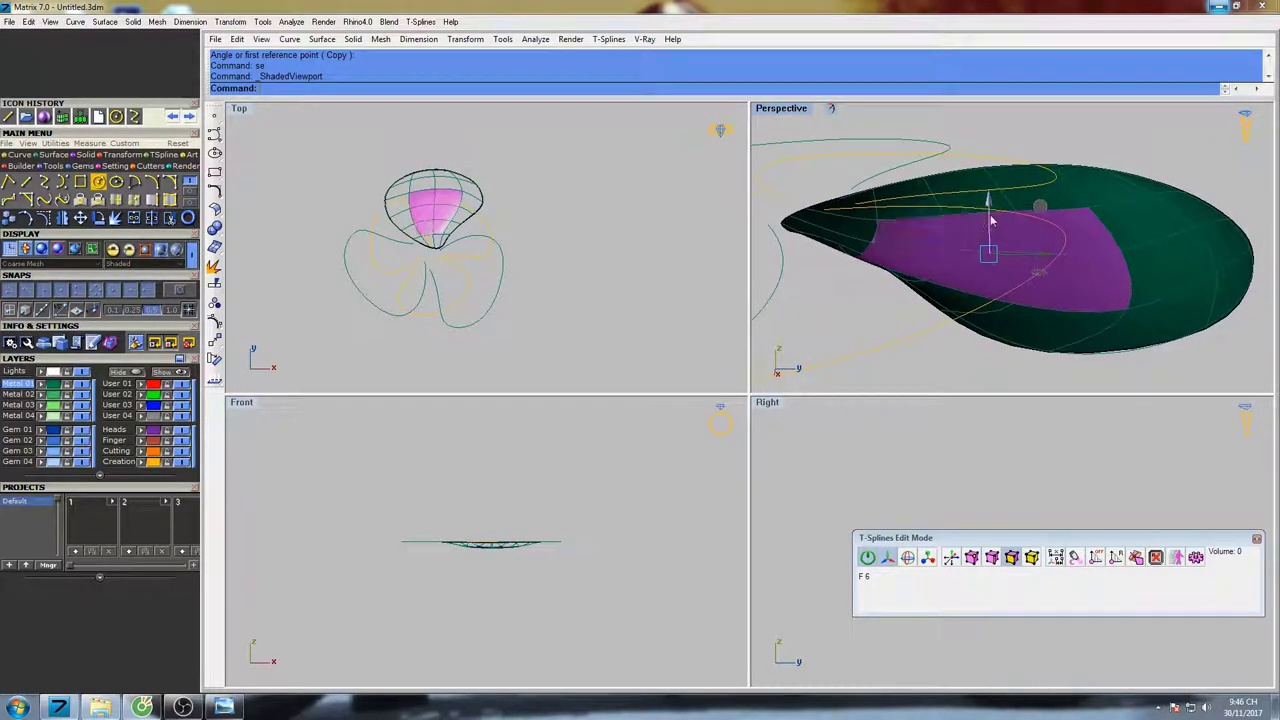
pyautogui.moveTo(988, 205); pyautogui.dragTo(986, 149)
pyautogui.moveTo(1071, 259); pyautogui.dragTo(1120, 291, button='right')
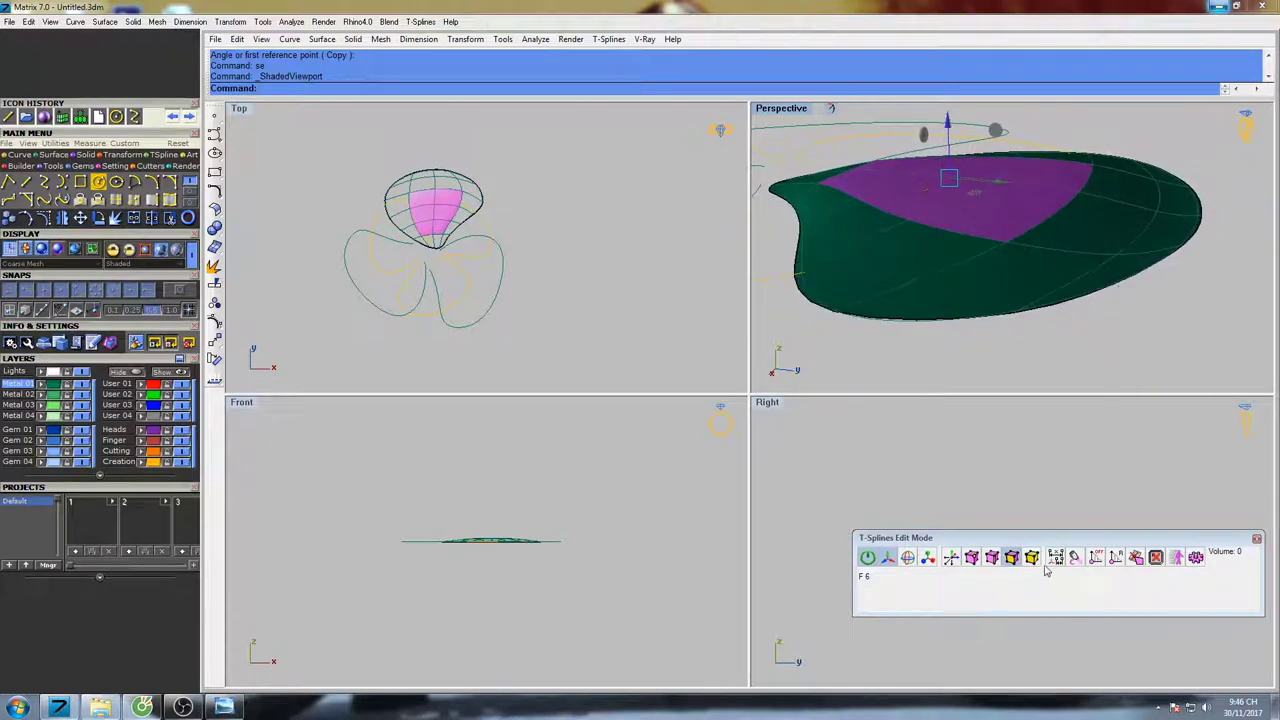
# Select the crosswise edge loop nearest the petal's wide outer end and raise it along Z
pyautogui.click(992, 564)
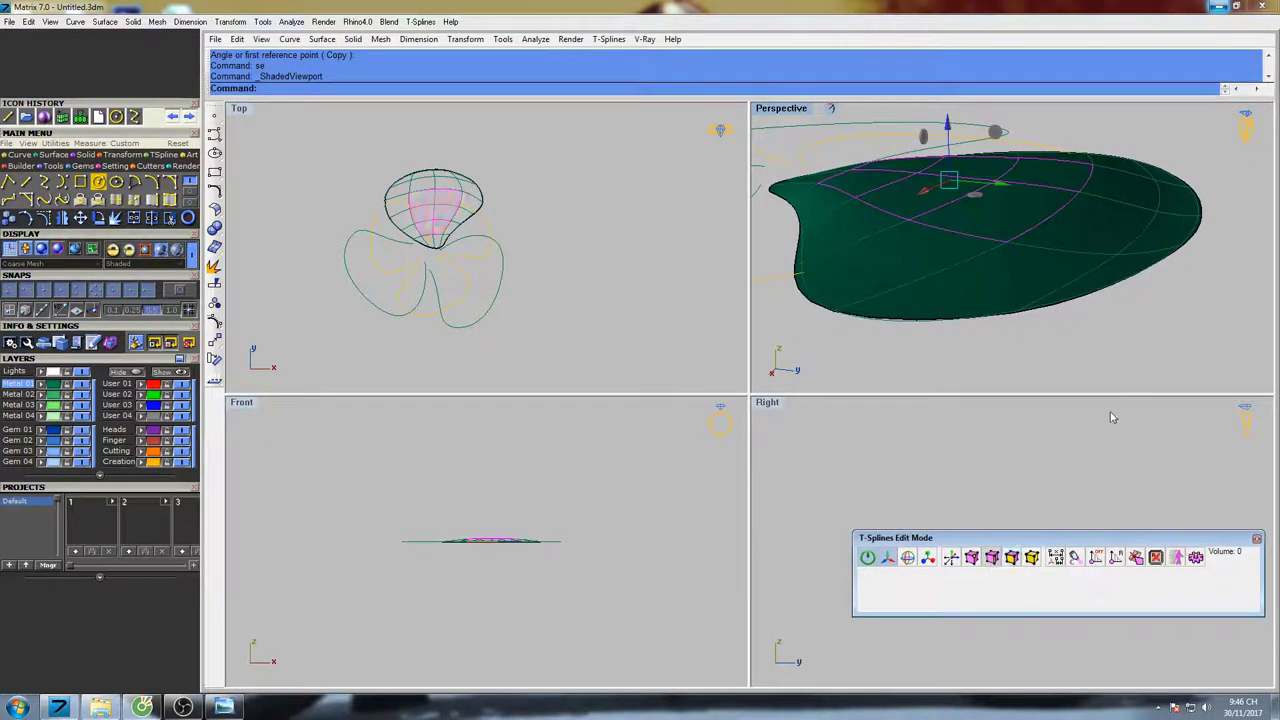
pyautogui.click(1095, 279)
pyautogui.doubleClick(1097, 277)
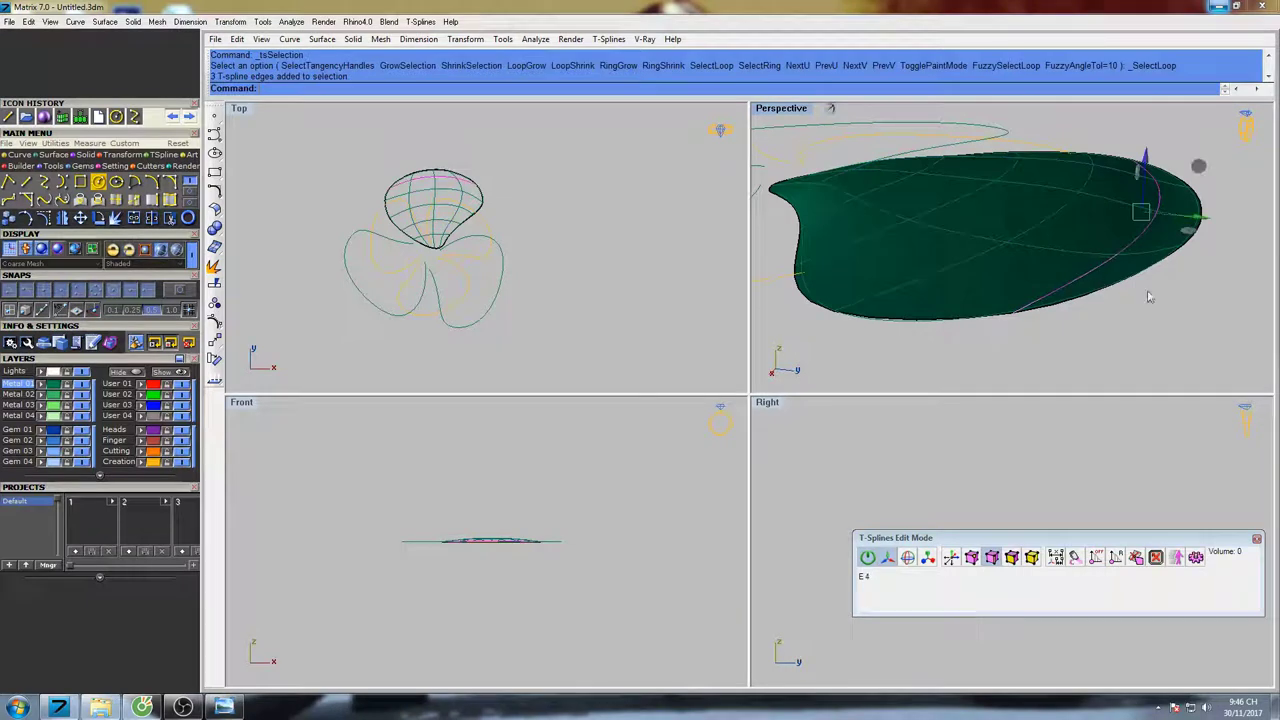
pyautogui.moveTo(1097, 275); pyautogui.dragTo(1066, 270, button='right')
pyautogui.moveTo(1092, 160); pyautogui.dragTo(1093, 122)
pyautogui.moveTo(1072, 233); pyautogui.dragTo(997, 230, button='right')
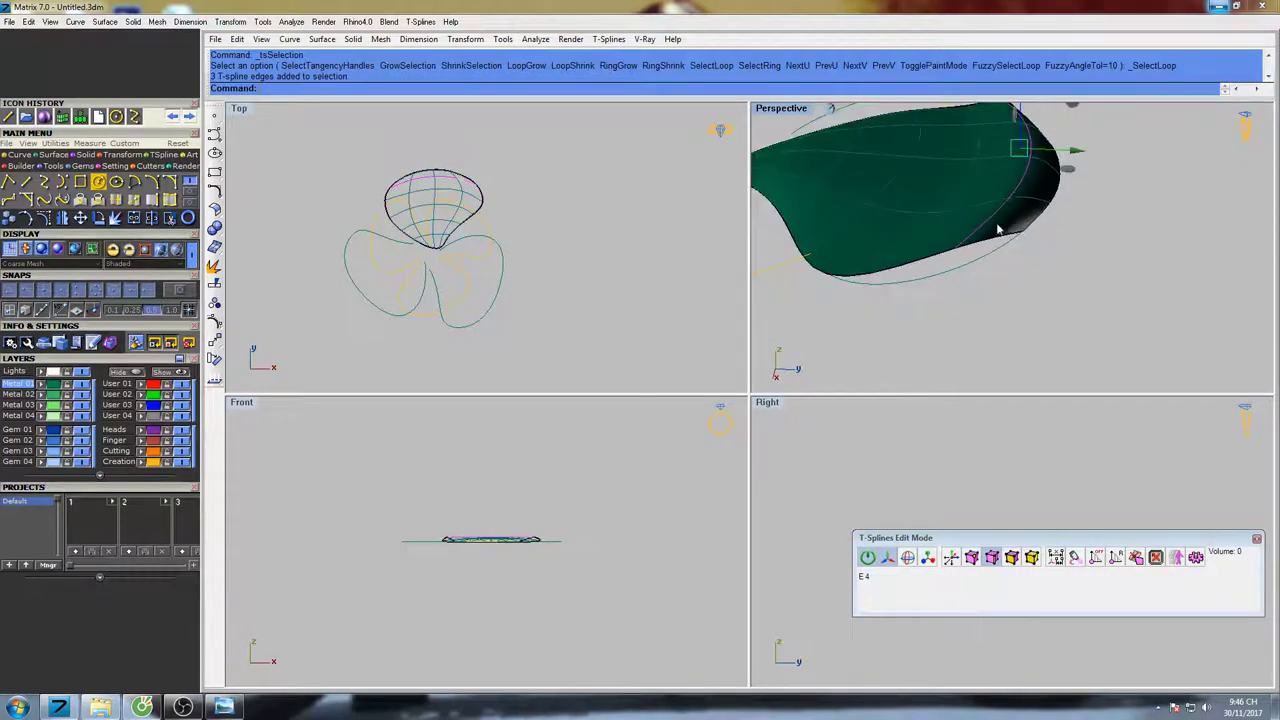
# Maximize the Perspective view, then select the edge loop along the petal's near long side and raise it slightly
pyautogui.doubleClick(794, 110)
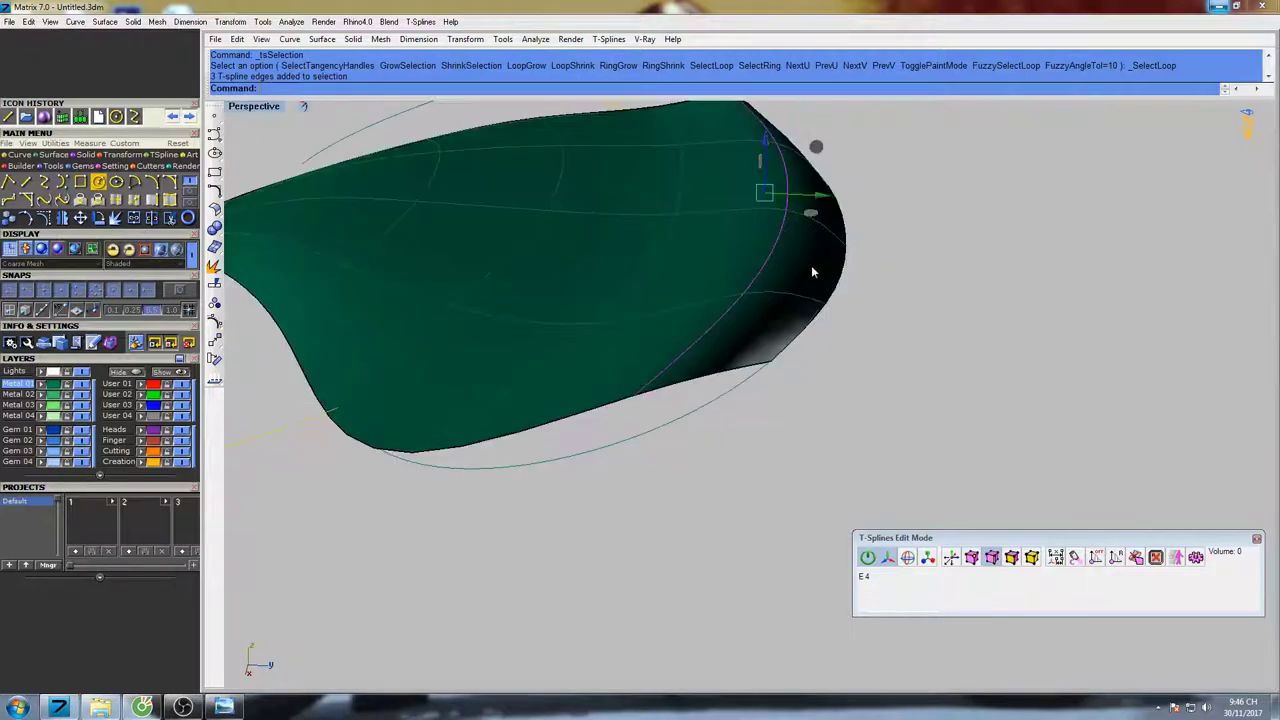
pyautogui.moveTo(811, 265); pyautogui.dragTo(758, 349, button='right')
pyautogui.doubleClick(852, 399)
pyautogui.moveTo(768, 328); pyautogui.dragTo(769, 302)
pyautogui.moveTo(769, 302); pyautogui.dragTo(812, 325, button='right')
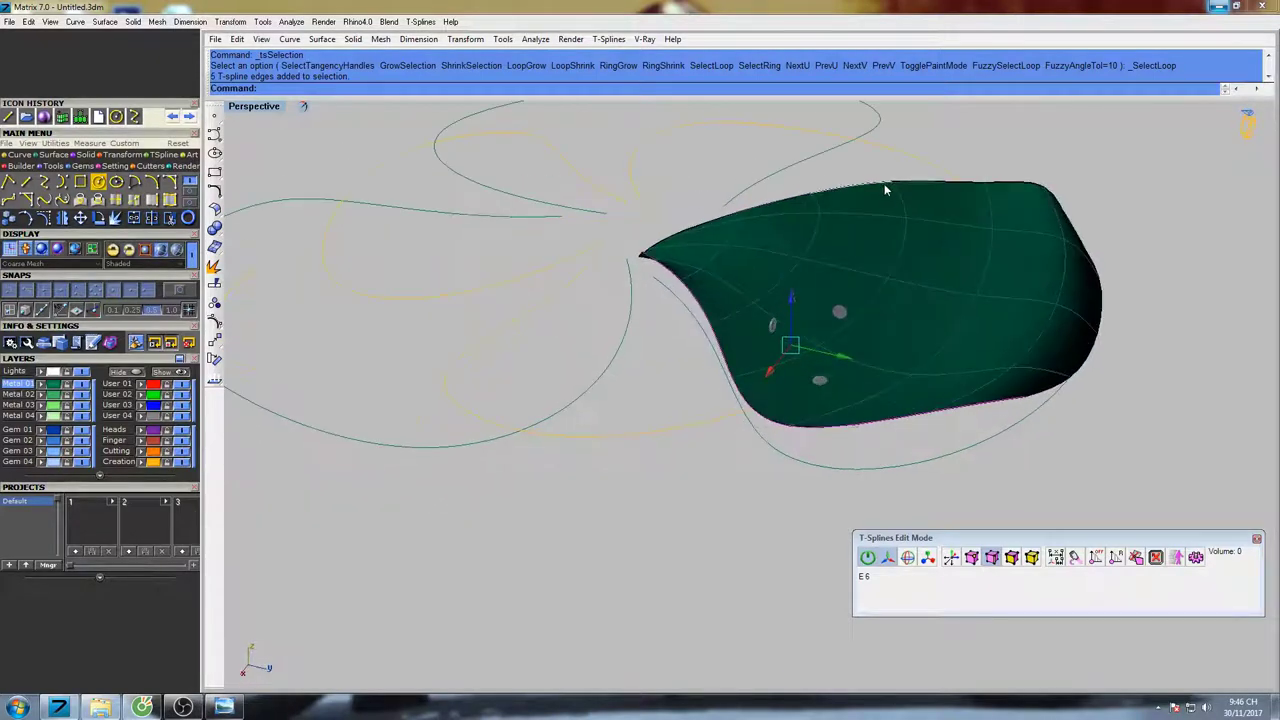
# Select the boundary edge loop on the petal's opposite long side and raise it slightly along Z
pyautogui.moveTo(880, 183); pyautogui.dragTo(873, 352, button='right')
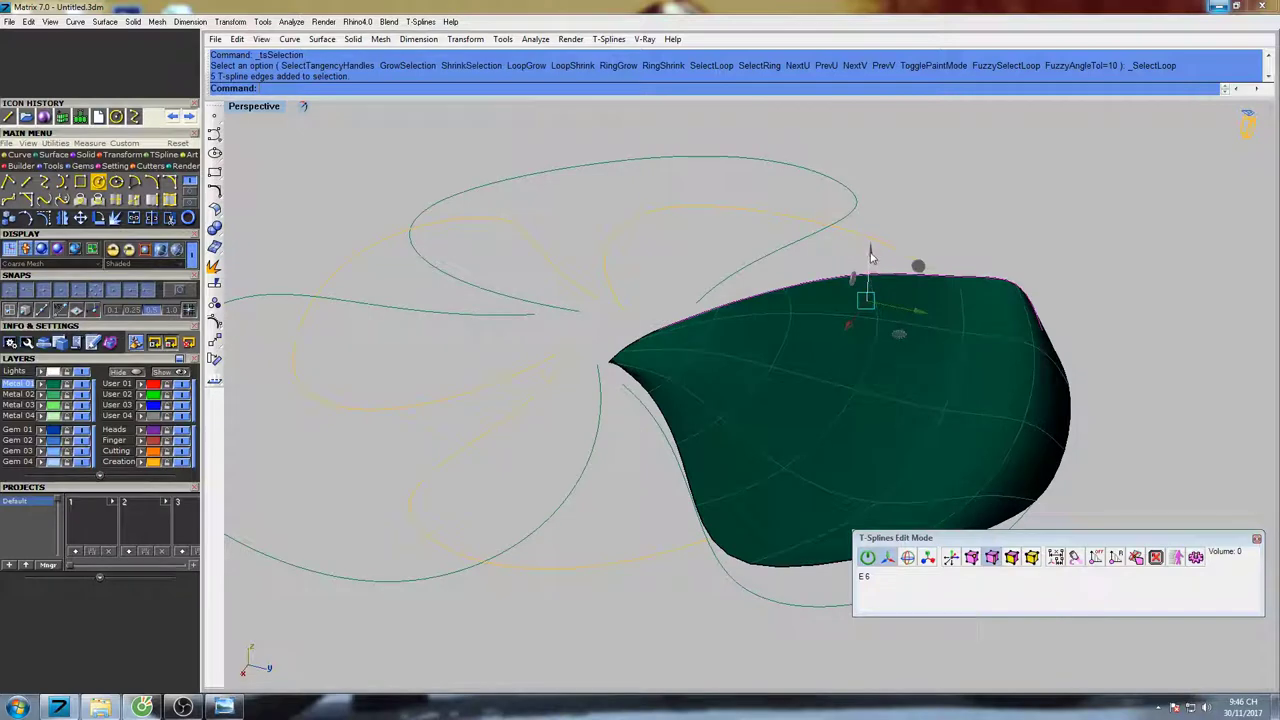
pyautogui.moveTo(870, 254); pyautogui.dragTo(871, 231)
pyautogui.scroll(-5, 868, 234)
pyautogui.moveTo(862, 268); pyautogui.dragTo(950, 414, button='right')
pyautogui.moveTo(955, 352); pyautogui.dragTo(1000, 400, button='right')
pyautogui.scroll(3, 922, 309)
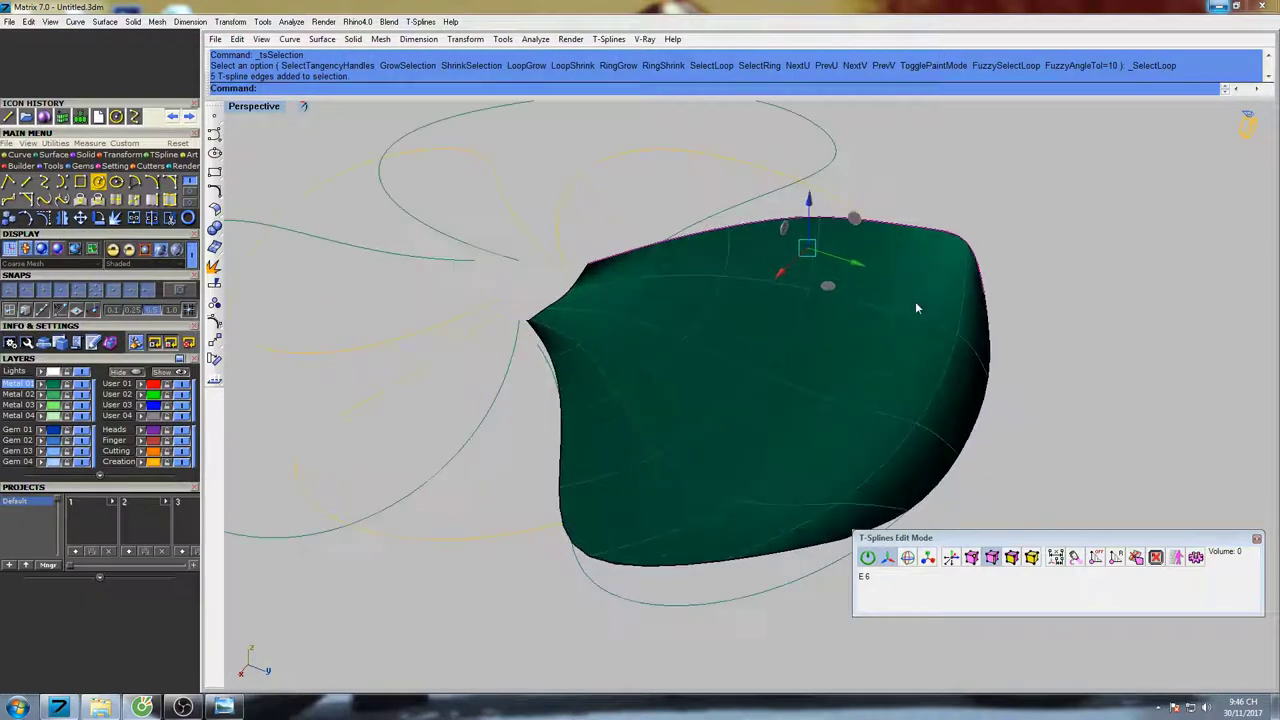
# Switch to vertex editing and raise one inner vertex near the petal's narrow base along Z
pyautogui.click(971, 557)
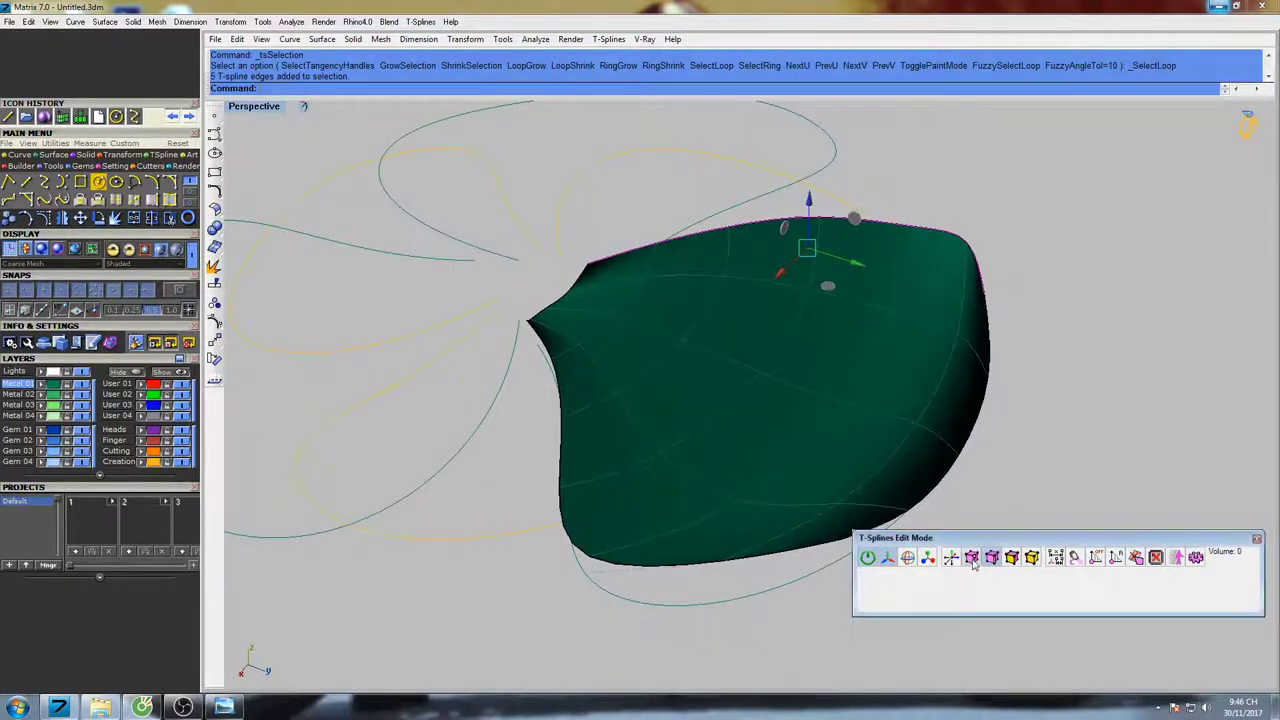
pyautogui.click(900, 281)
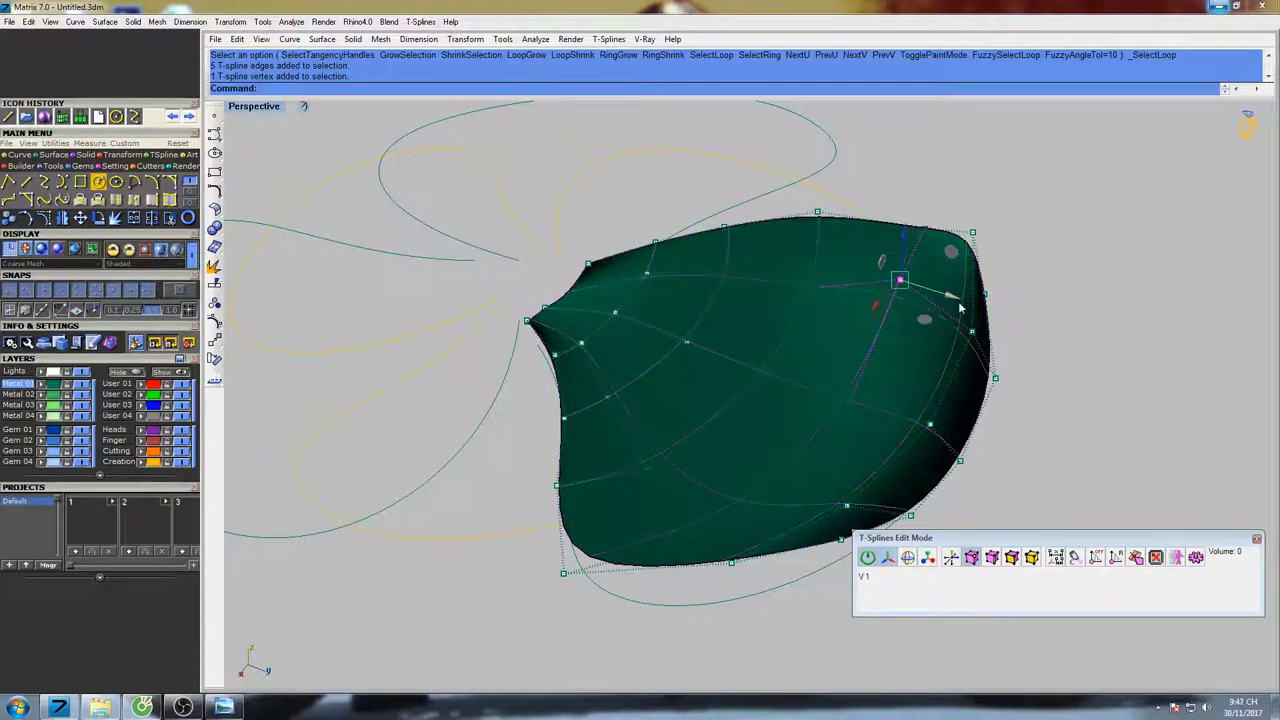
pyautogui.keyDown('shift'); pyautogui.moveTo(944, 308); pyautogui.dragTo(935, 257, button='right'); pyautogui.keyUp('shift')
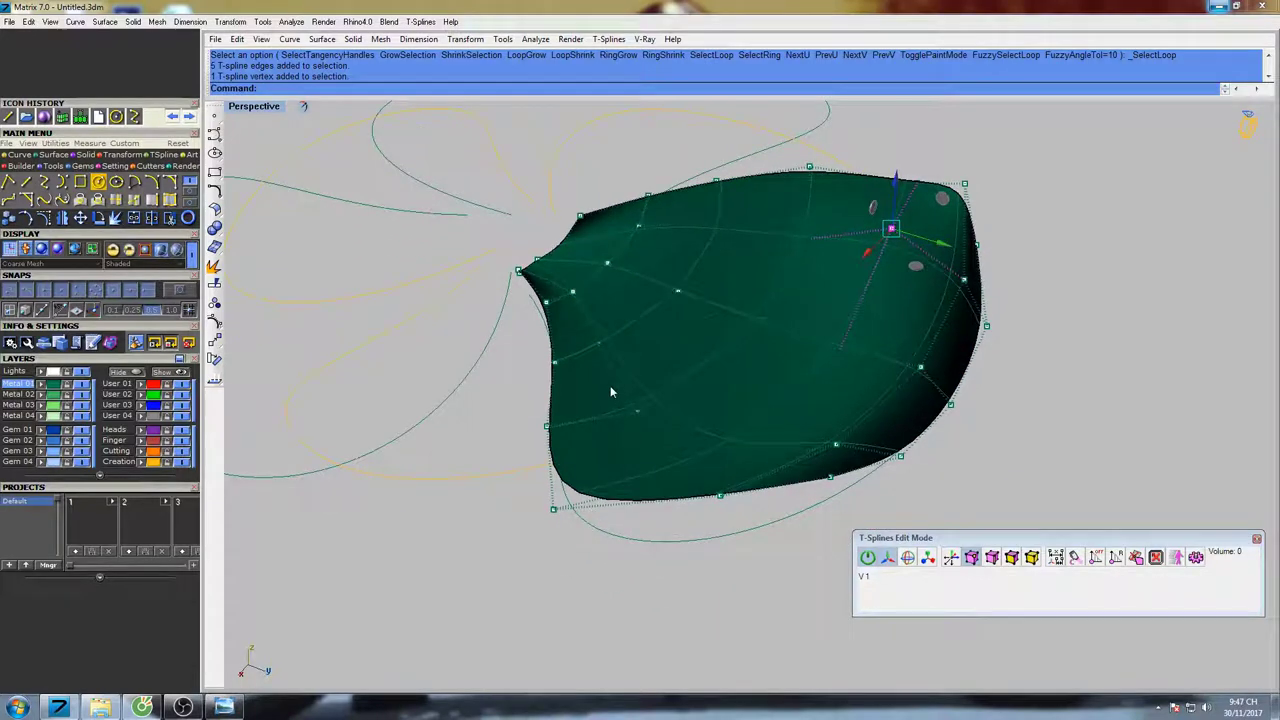
pyautogui.click(637, 411)
pyautogui.keyDown('shift'); pyautogui.moveTo(675, 380); pyautogui.dragTo(758, 355, button='right'); pyautogui.keyUp('shift')
pyautogui.moveTo(758, 355); pyautogui.dragTo(737, 323, button='right')
pyautogui.scroll(6, 692, 350)
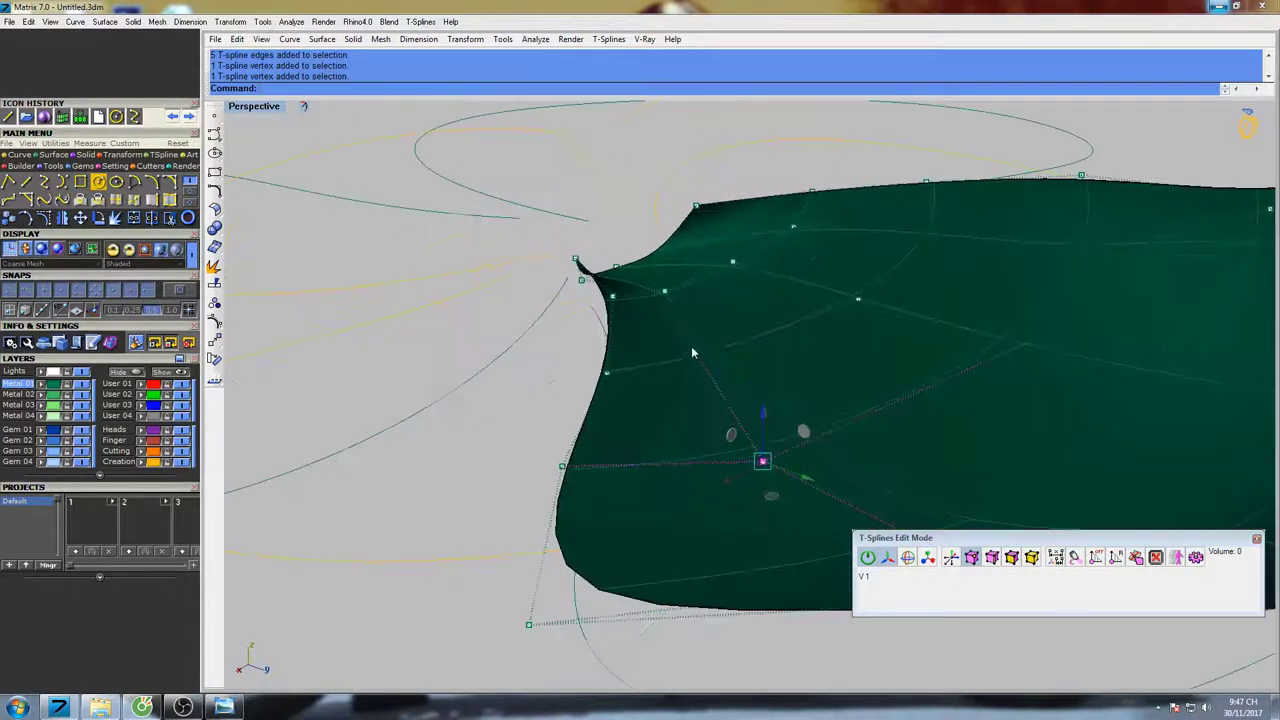
pyautogui.moveTo(674, 334); pyautogui.dragTo(716, 376)
pyautogui.moveTo(702, 310); pyautogui.dragTo(702, 277)
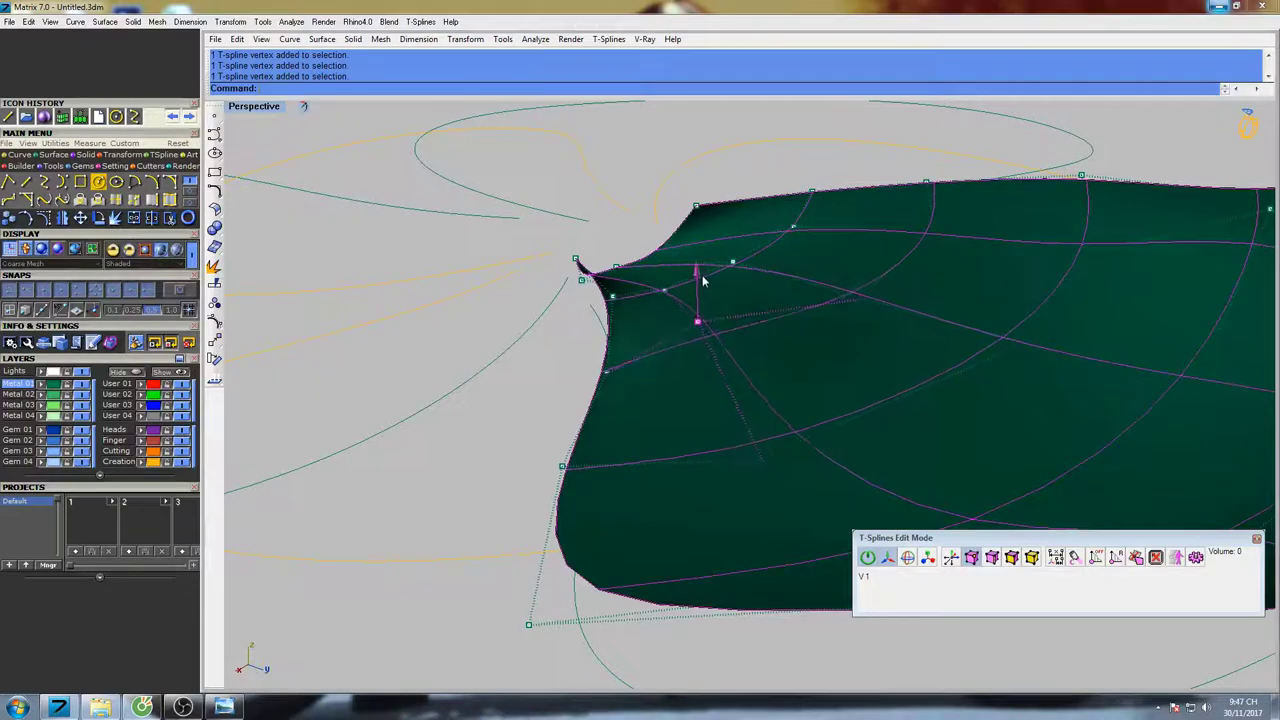
# Select the next inner vertex closer to the petal's base and raise it slightly along Z
pyautogui.moveTo(648, 309)
pyautogui.mouseDown(button='right')
pyautogui.moveTo(691, 335)
pyautogui.moveTo(649, 310)
pyautogui.mouseUp(button='right')
pyautogui.moveTo(506, 221); pyautogui.dragTo(538, 245)
pyautogui.keyDown('shift'); pyautogui.moveTo(625, 294); pyautogui.dragTo(860, 430, button='right'); pyautogui.keyUp('shift')
pyautogui.moveTo(788, 358); pyautogui.dragTo(774, 361, button='right')
pyautogui.moveTo(748, 334); pyautogui.dragTo(748, 313)
# Lower the boundary vertex beside the petal's narrow base on the -X side along Z
pyautogui.scroll(5, 674, 366)
pyautogui.moveTo(673, 364); pyautogui.dragTo(808, 408, button='right')
pyautogui.scroll(-10, 808, 408)
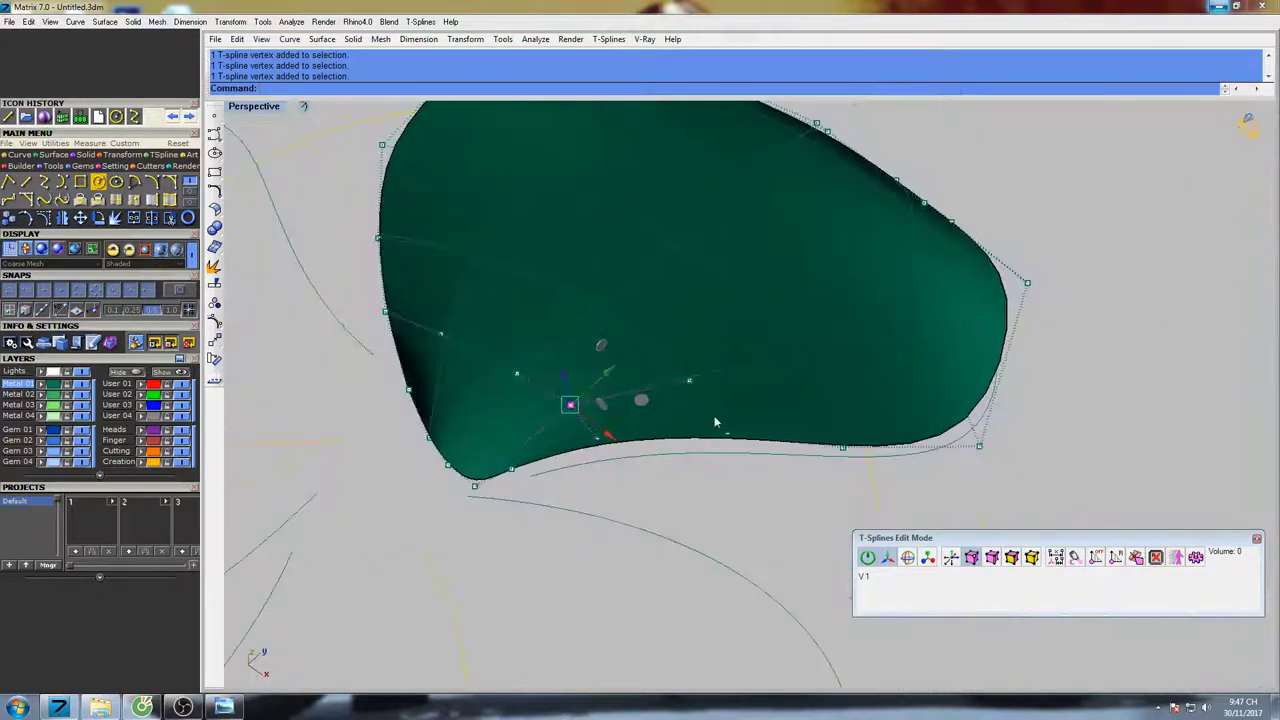
pyautogui.keyDown('shift'); pyautogui.moveTo(590, 437); pyautogui.dragTo(787, 386, button='right'); pyautogui.keyUp('shift')
pyautogui.moveTo(648, 416); pyautogui.dragTo(720, 400, button='right')
pyautogui.scroll(6, 671, 519)
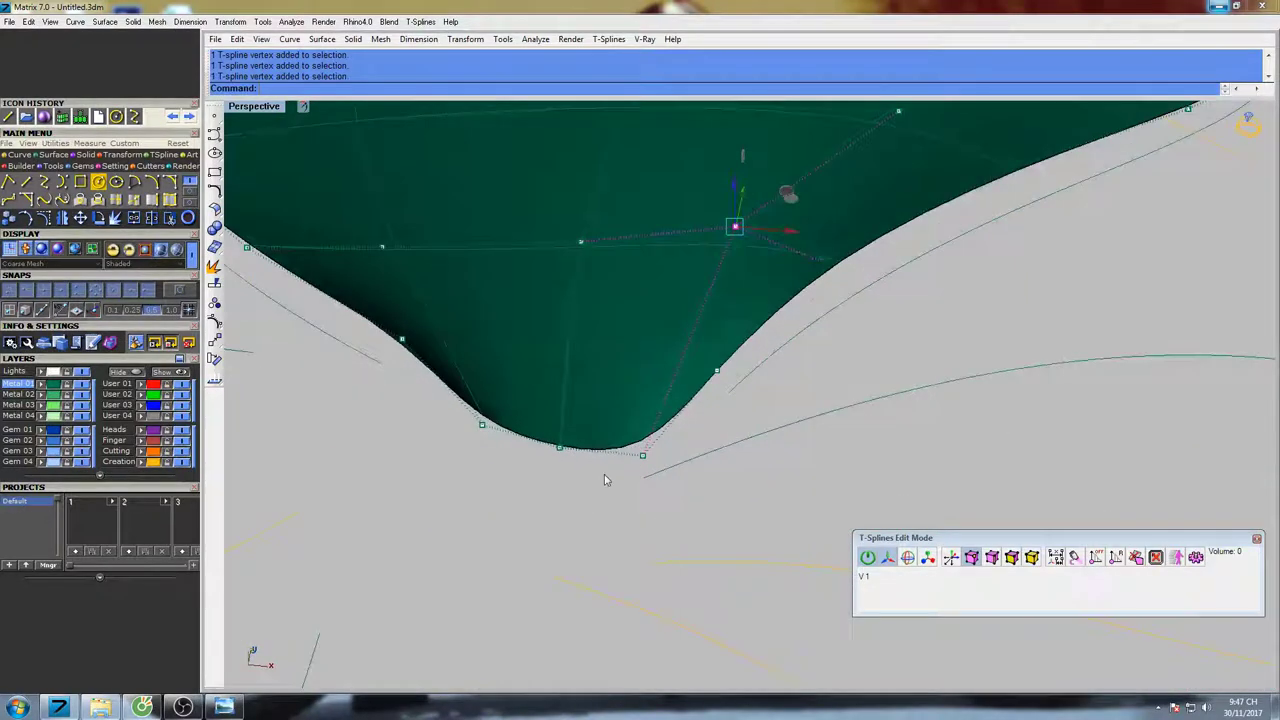
pyautogui.click(401, 339)
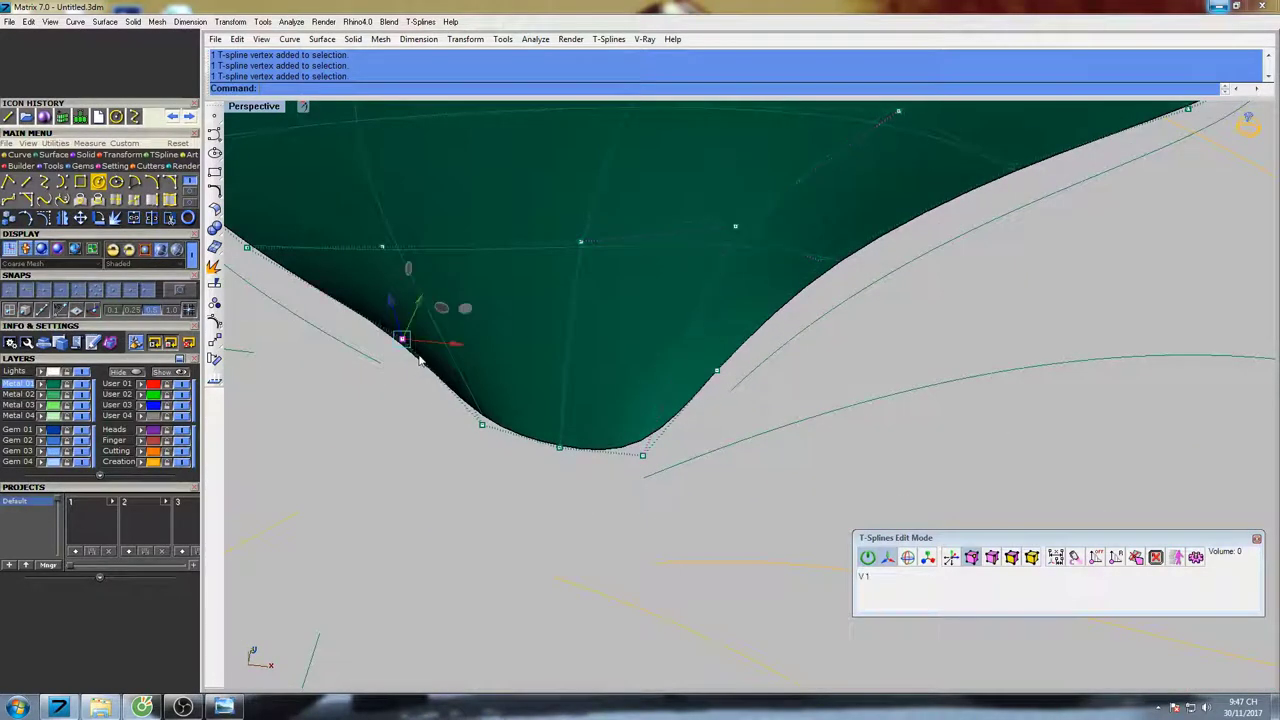
pyautogui.moveTo(396, 309); pyautogui.dragTo(401, 350)
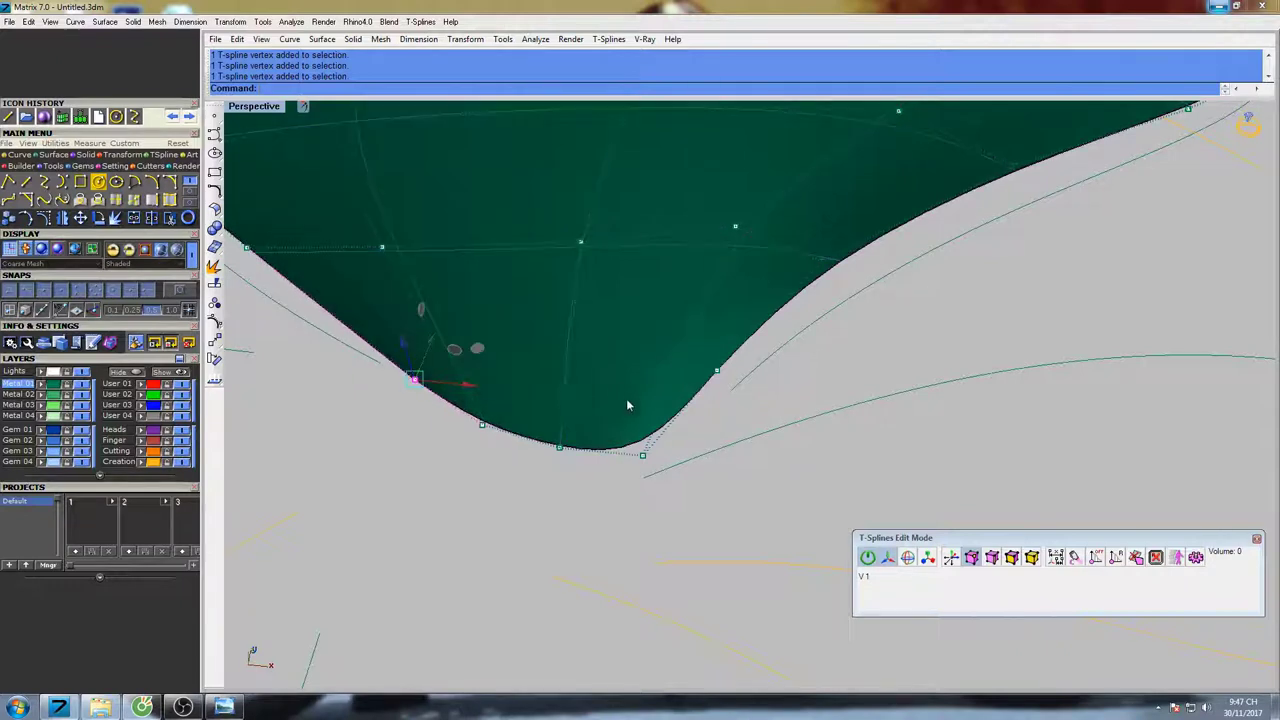
# Lower the matching boundary vertex beside the narrow base on the petal's +X side along Z
pyautogui.keyDown('shift'); pyautogui.moveTo(628, 405); pyautogui.dragTo(700, 382, button='right'); pyautogui.keyUp('shift')
pyautogui.click(763, 349)
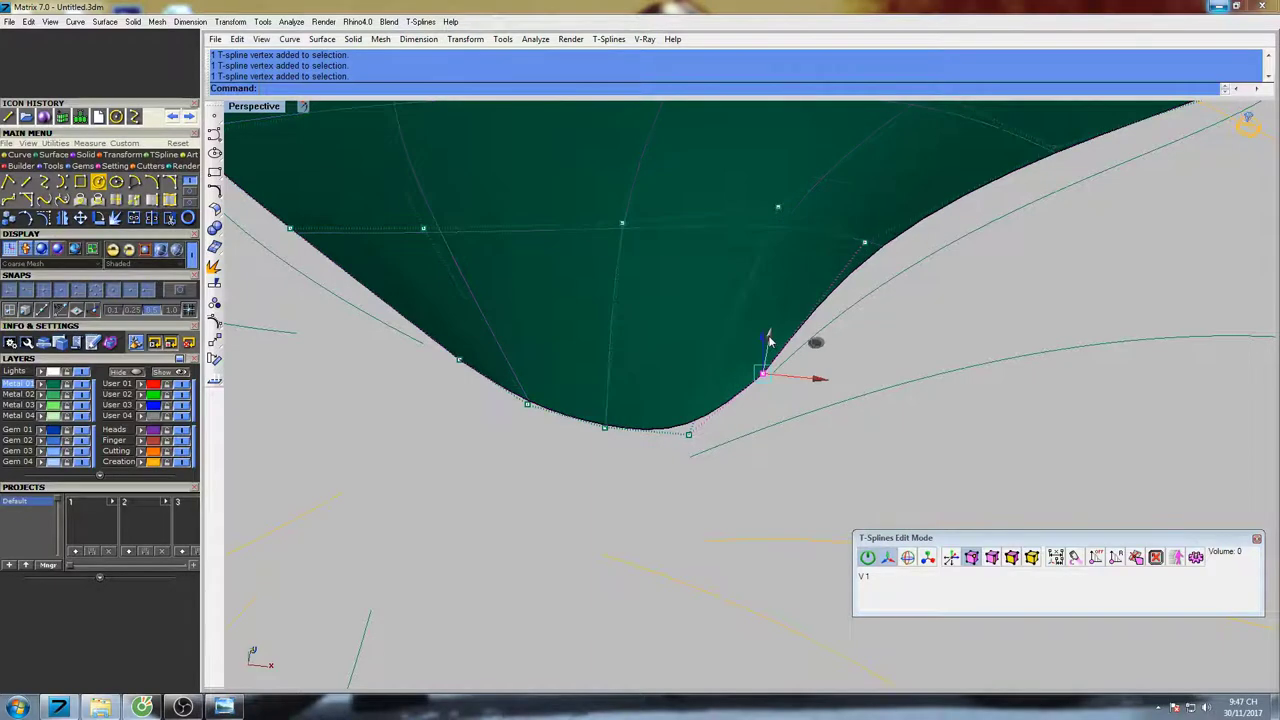
pyautogui.scroll(-3, 770, 313)
pyautogui.moveTo(775, 313); pyautogui.dragTo(675, 360, button='right')
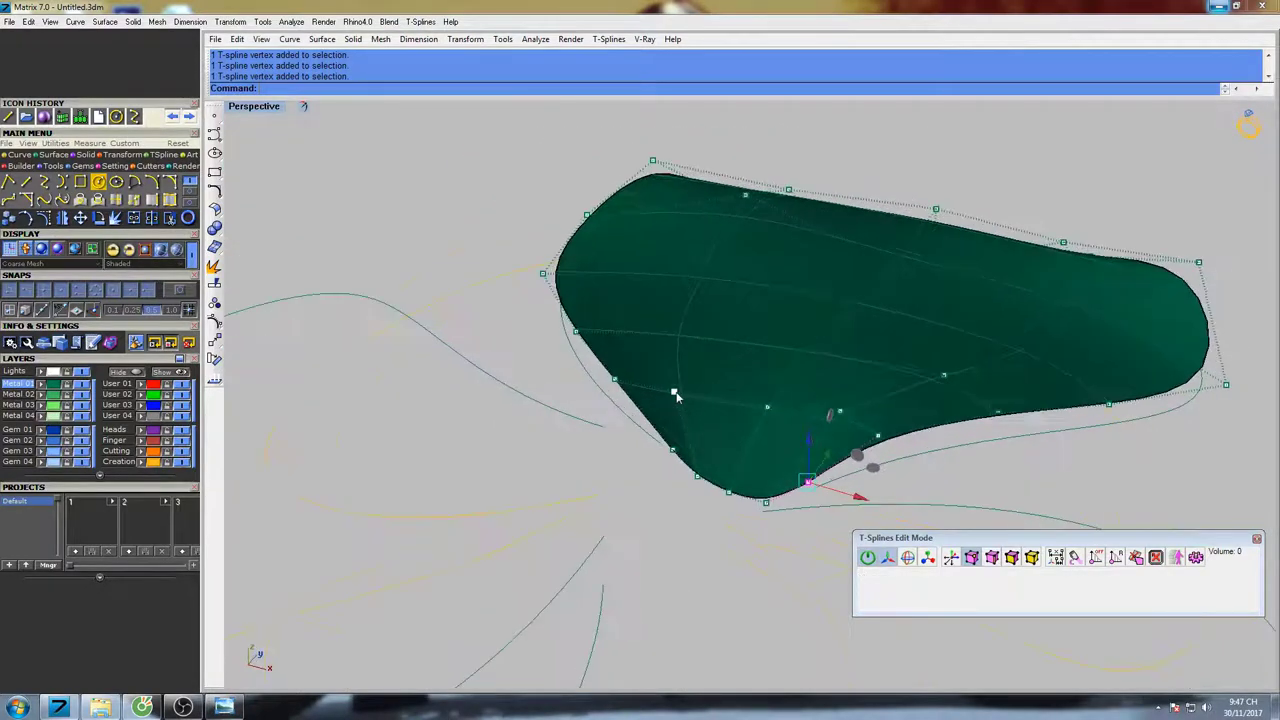
# Raise three successive inner vertices along the petal's -X side along Z, one at a time
pyautogui.moveTo(674, 358); pyautogui.dragTo(672, 323)
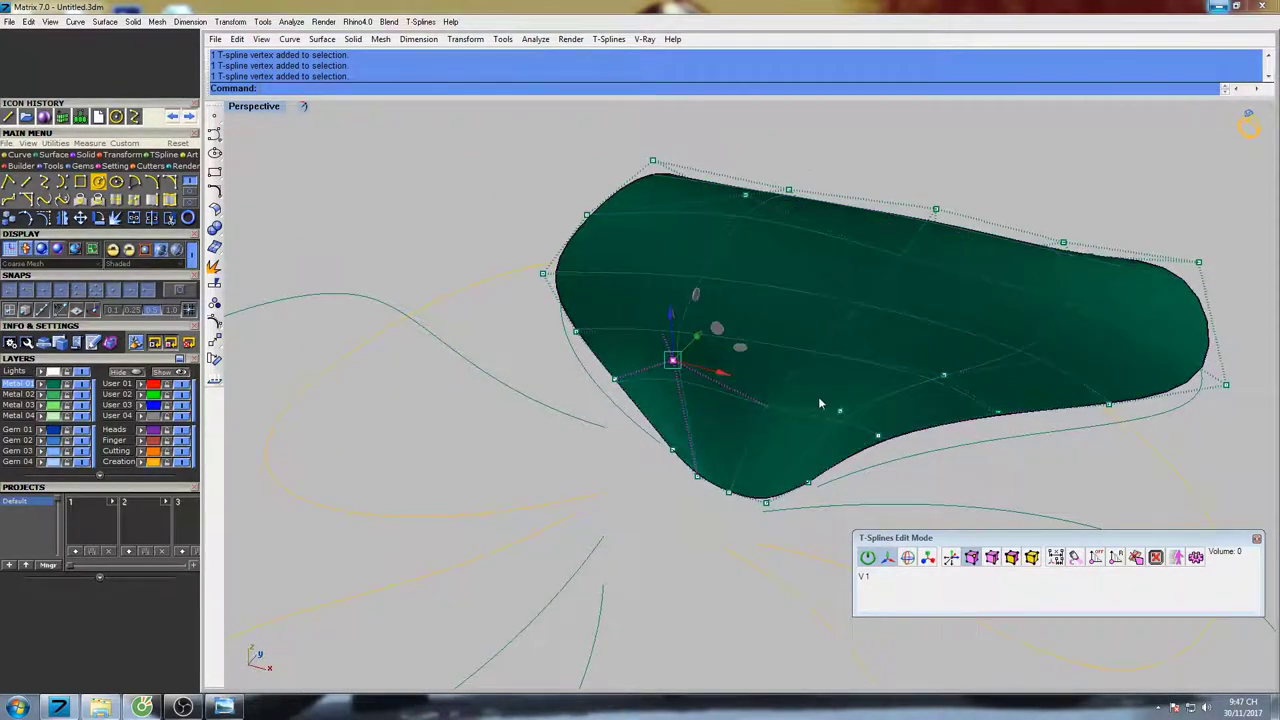
pyautogui.scroll(5, 818, 403)
pyautogui.moveTo(777, 355); pyautogui.dragTo(771, 341, button='right')
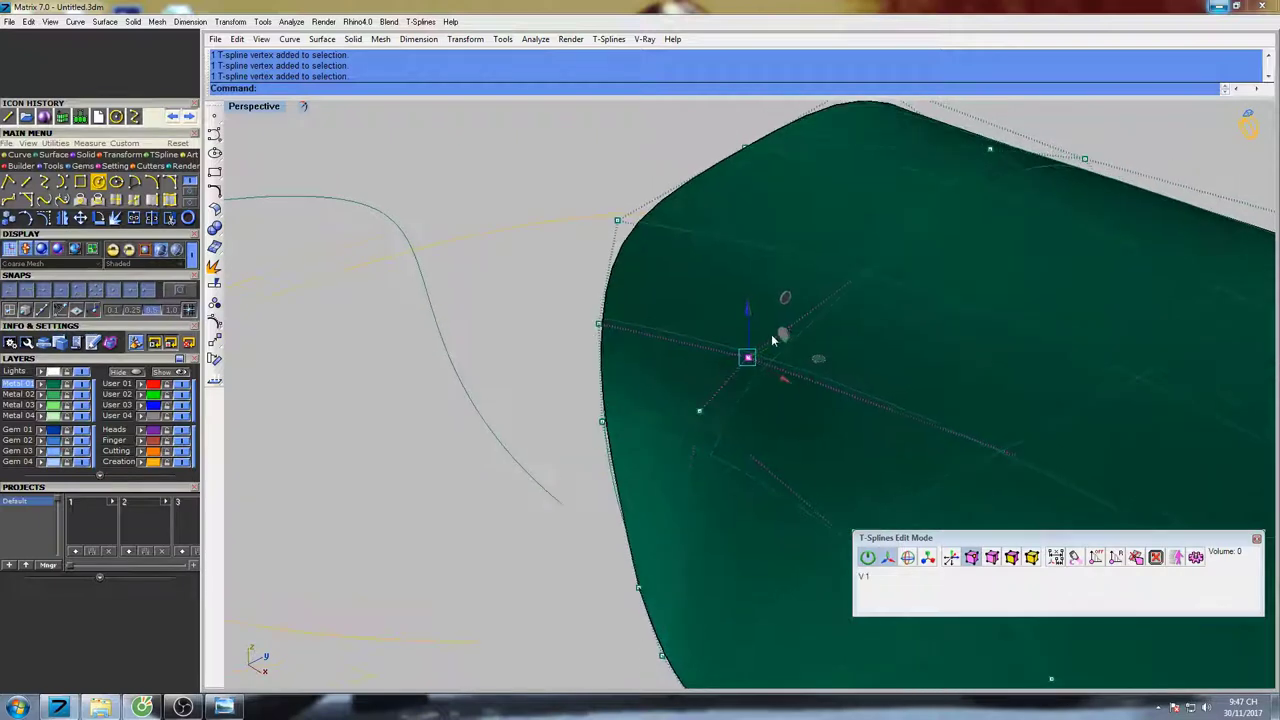
pyautogui.moveTo(754, 313); pyautogui.dragTo(746, 268)
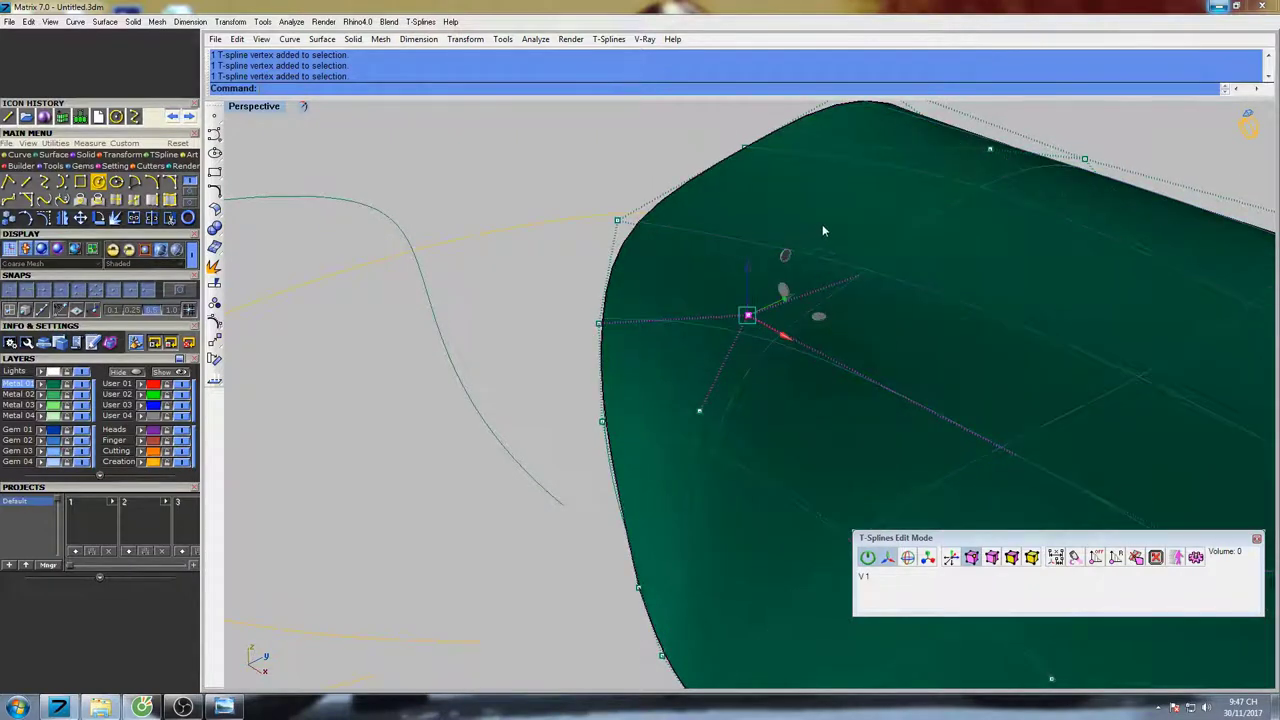
pyautogui.moveTo(822, 226); pyautogui.dragTo(892, 279)
pyautogui.moveTo(858, 226); pyautogui.dragTo(843, 163)
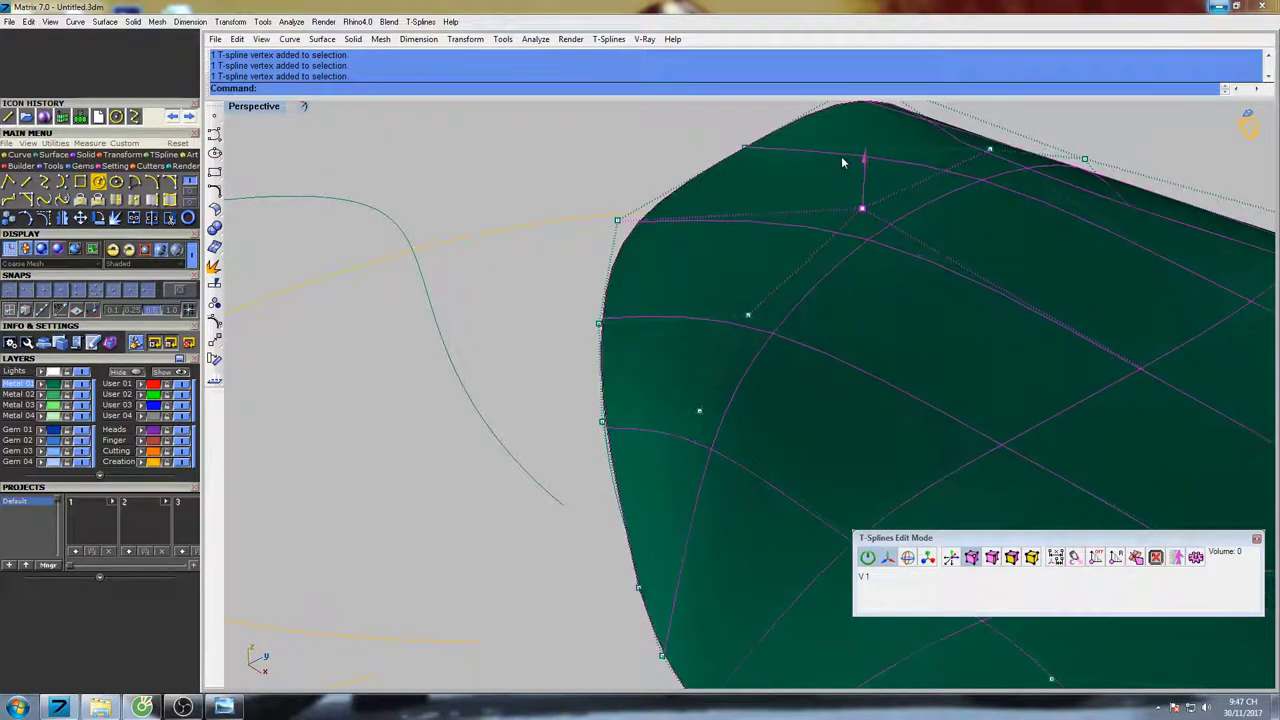
# Raise two inner vertices in the wide part of the petal's +X side along Z, one after the other
pyautogui.scroll(-7, 846, 292)
pyautogui.moveTo(846, 294); pyautogui.dragTo(889, 353, button='right')
pyautogui.scroll(-4, 789, 328)
pyautogui.scroll(5, 888, 350)
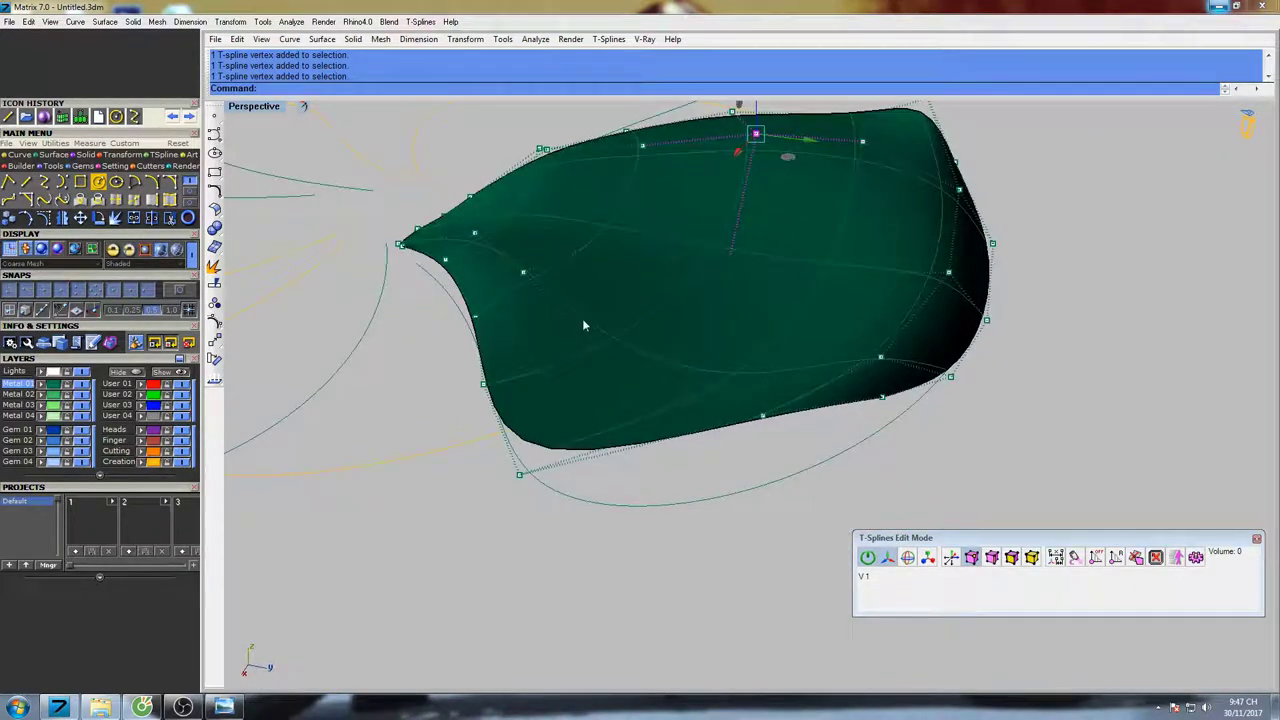
pyautogui.click(600, 358)
pyautogui.moveTo(609, 322); pyautogui.dragTo(594, 286)
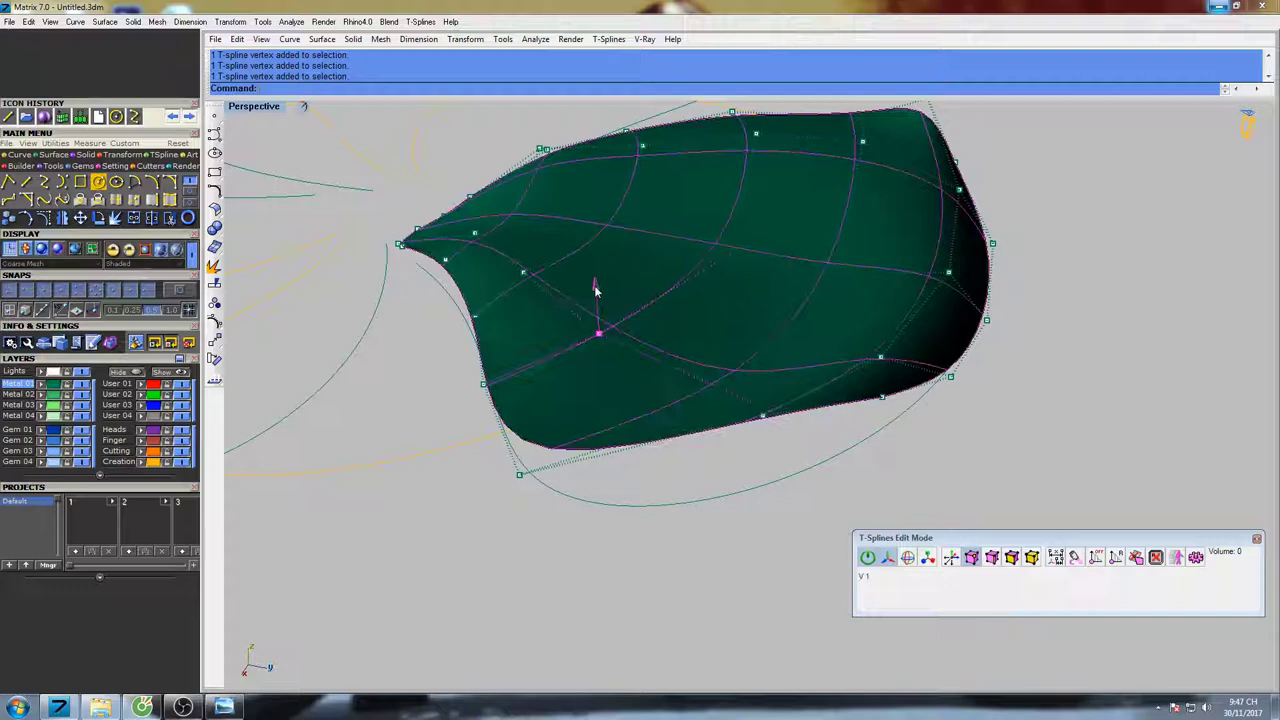
pyautogui.click(749, 401)
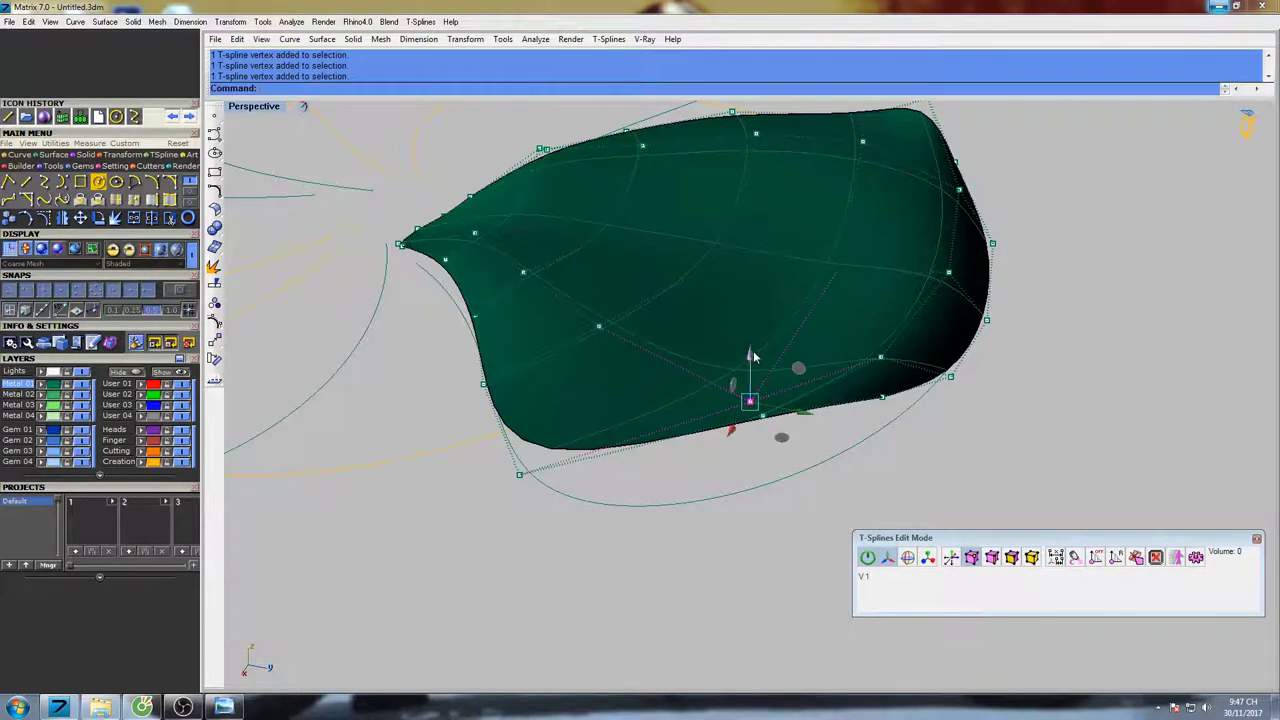
pyautogui.moveTo(753, 357); pyautogui.dragTo(746, 289)
pyautogui.scroll(-4, 746, 289)
pyautogui.moveTo(746, 289); pyautogui.dragTo(457, 195, button='right')
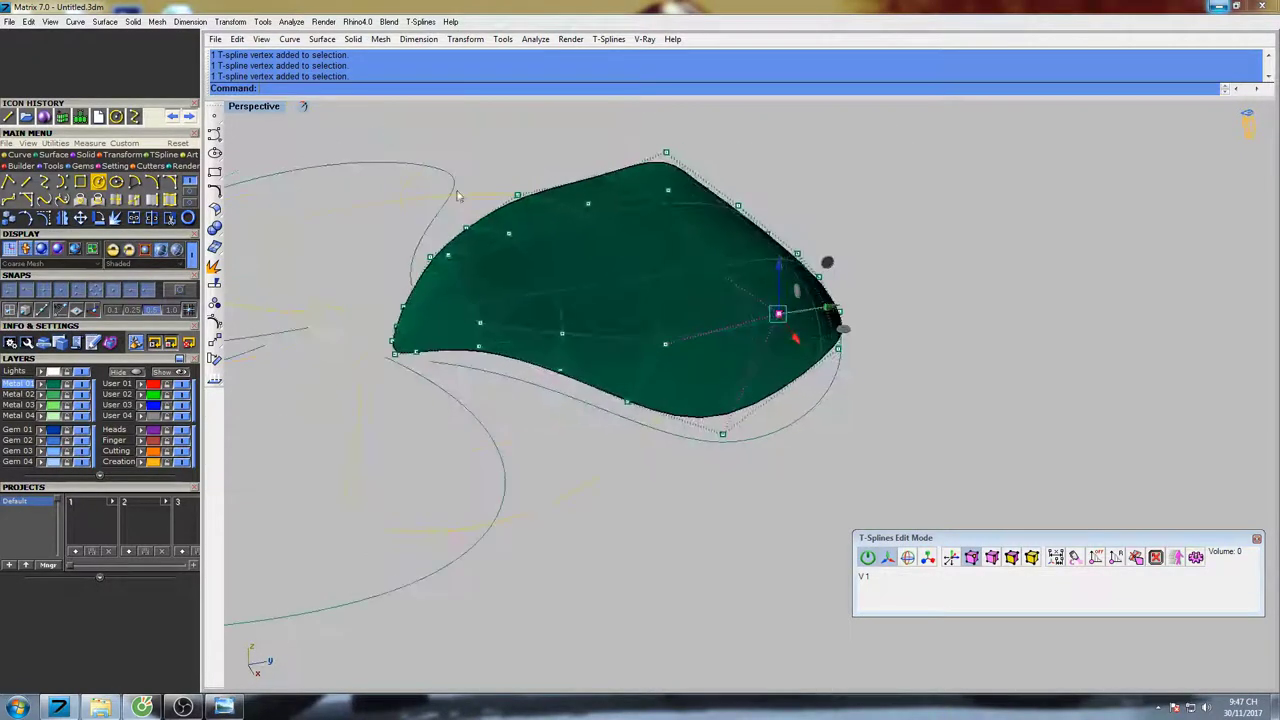
# Move the T-Splines Edit Mode window clear of the side profile and maximize the Right view
pyautogui.doubleClick(254, 108)
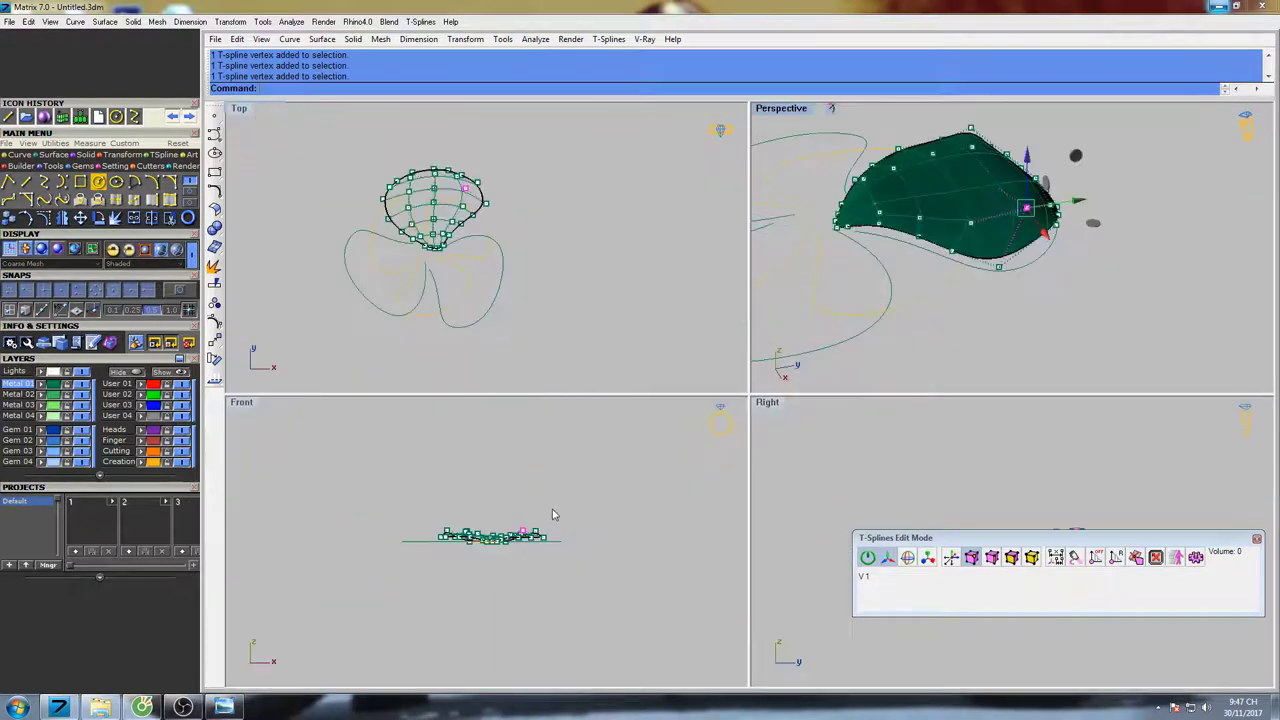
pyautogui.moveTo(555, 515); pyautogui.dragTo(575, 496, button='right')
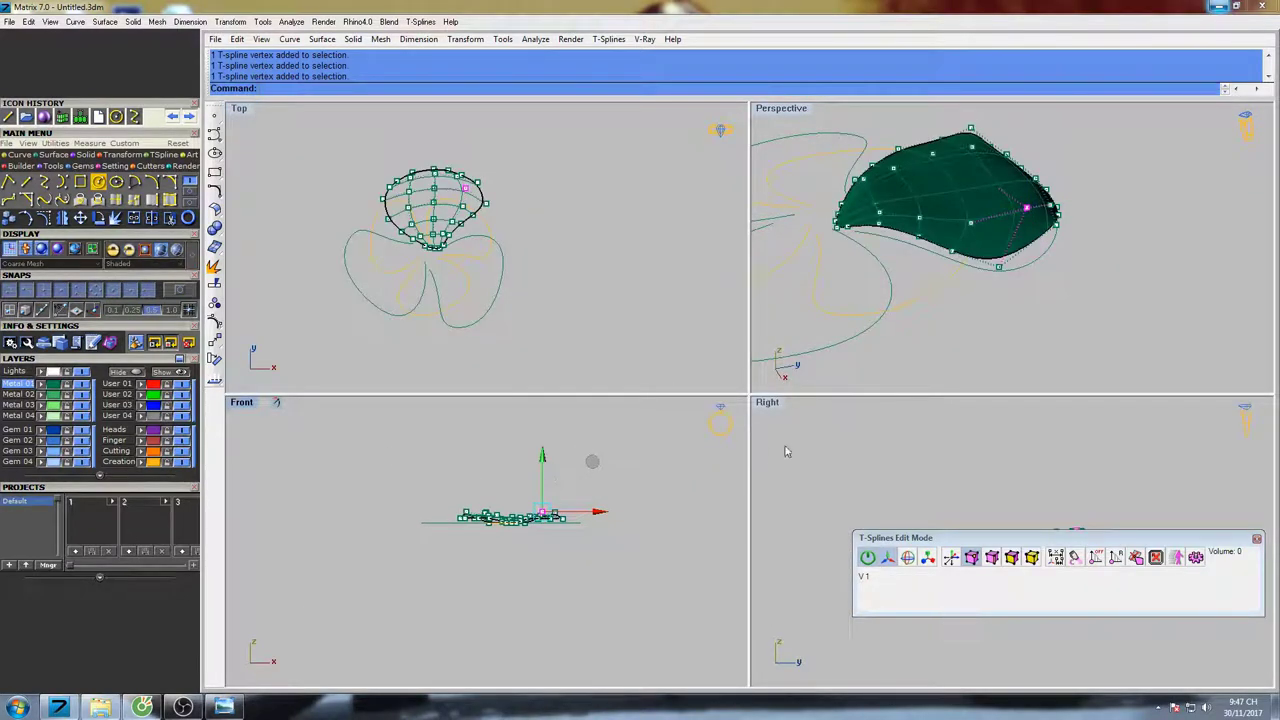
pyautogui.moveTo(1010, 538); pyautogui.dragTo(1027, 610)
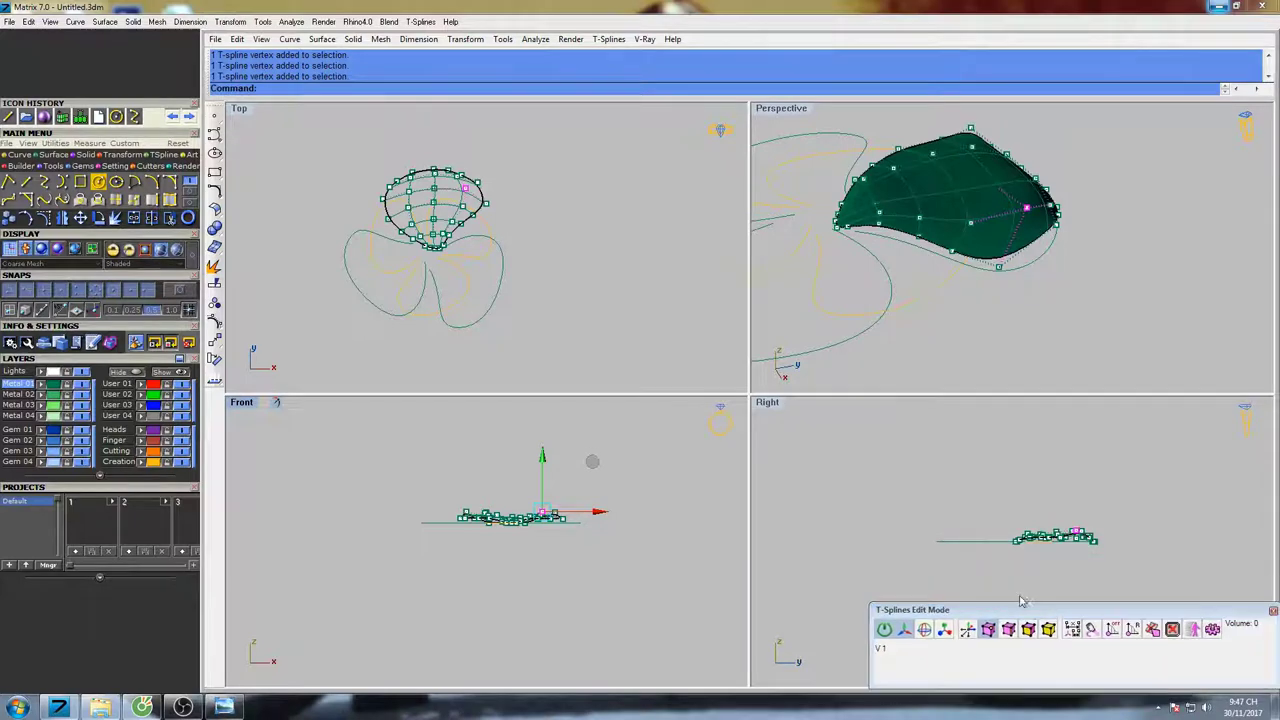
pyautogui.doubleClick(767, 403)
pyautogui.scroll(3, 770, 365)
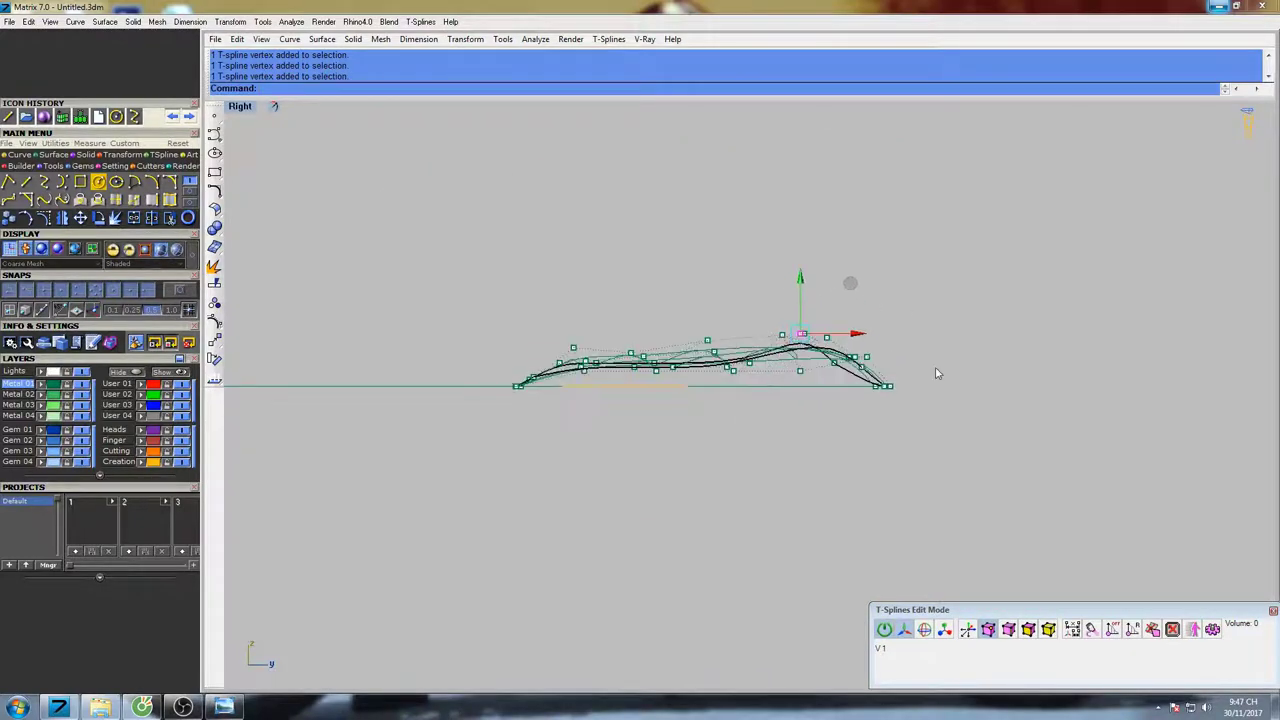
pyautogui.scroll(6, 937, 373)
pyautogui.moveTo(918, 370); pyautogui.dragTo(894, 366, button='right')
pyautogui.moveTo(728, 362); pyautogui.dragTo(880, 348, button='right')
pyautogui.scroll(-4, 767, 343)
pyautogui.moveTo(556, 330); pyautogui.dragTo(594, 352, button='right')
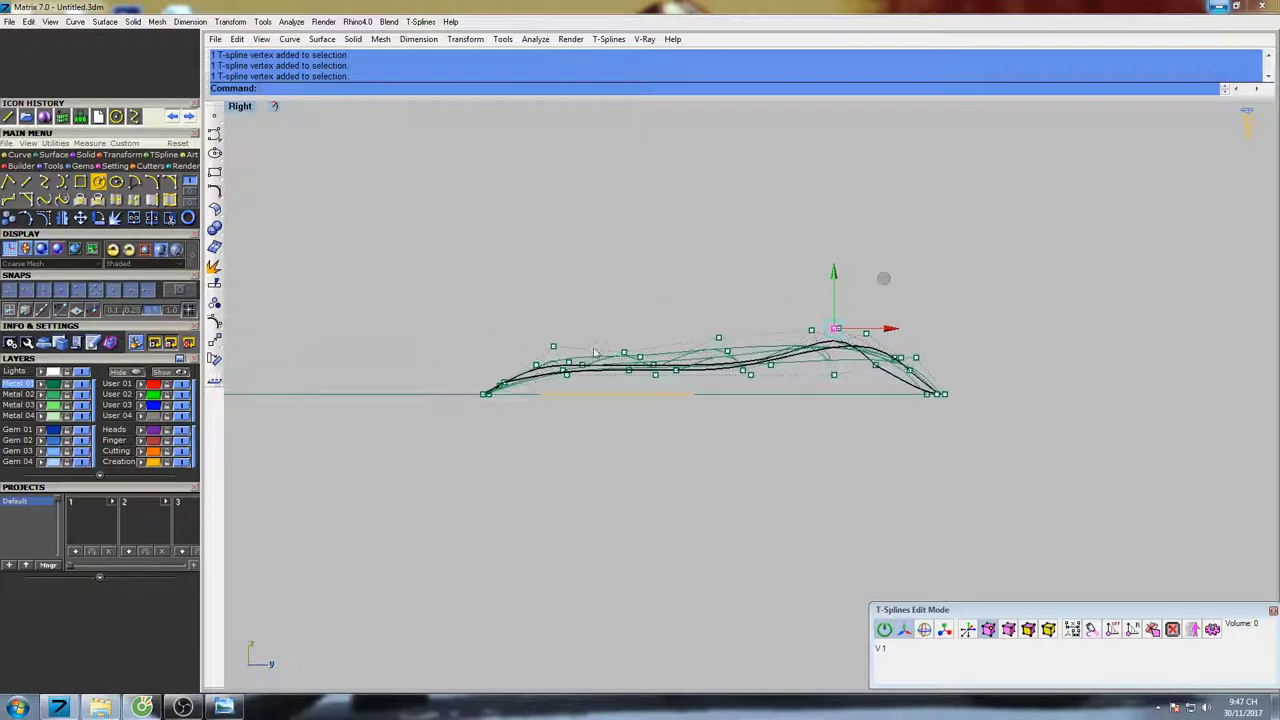
# Lower the vertices at the petal's base tip, then lower the adjacent group of six vertices so the base slopes downward
pyautogui.scroll(3, 485, 395)
pyautogui.moveTo(443, 437); pyautogui.dragTo(514, 483)
pyautogui.moveTo(561, 270); pyautogui.dragTo(741, 436)
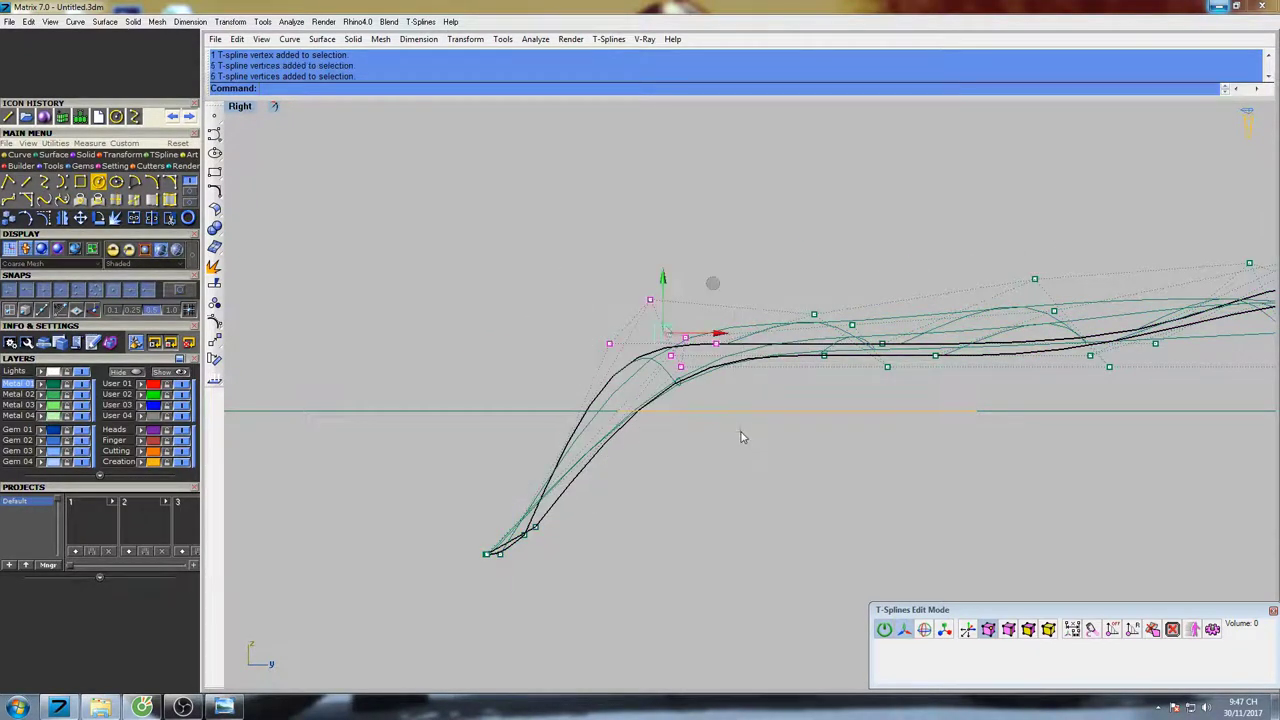
pyautogui.moveTo(662, 294); pyautogui.dragTo(662, 395)
pyautogui.scroll(-6, 692, 383)
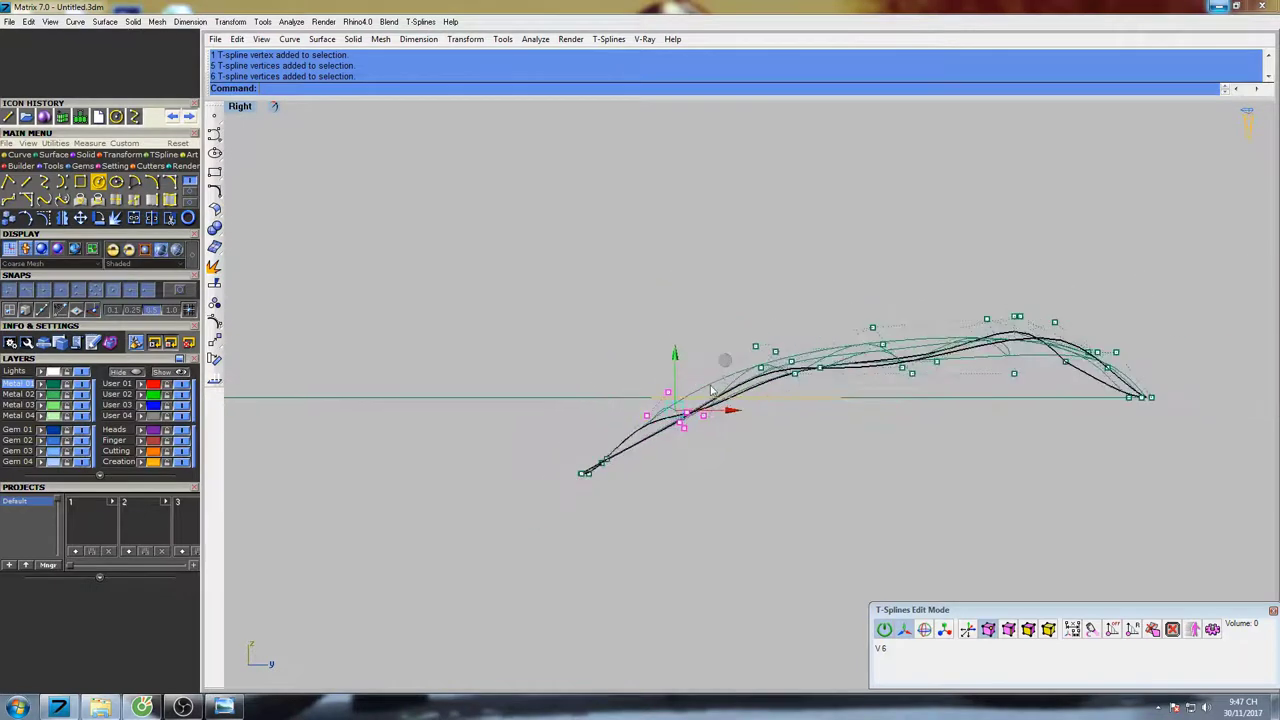
# Select the 13 vertices at the petal's outer end and raise them along Z
pyautogui.moveTo(1041, 402); pyautogui.dragTo(873, 384, button='right')
pyautogui.moveTo(929, 347); pyautogui.dragTo(776, 337, button='right')
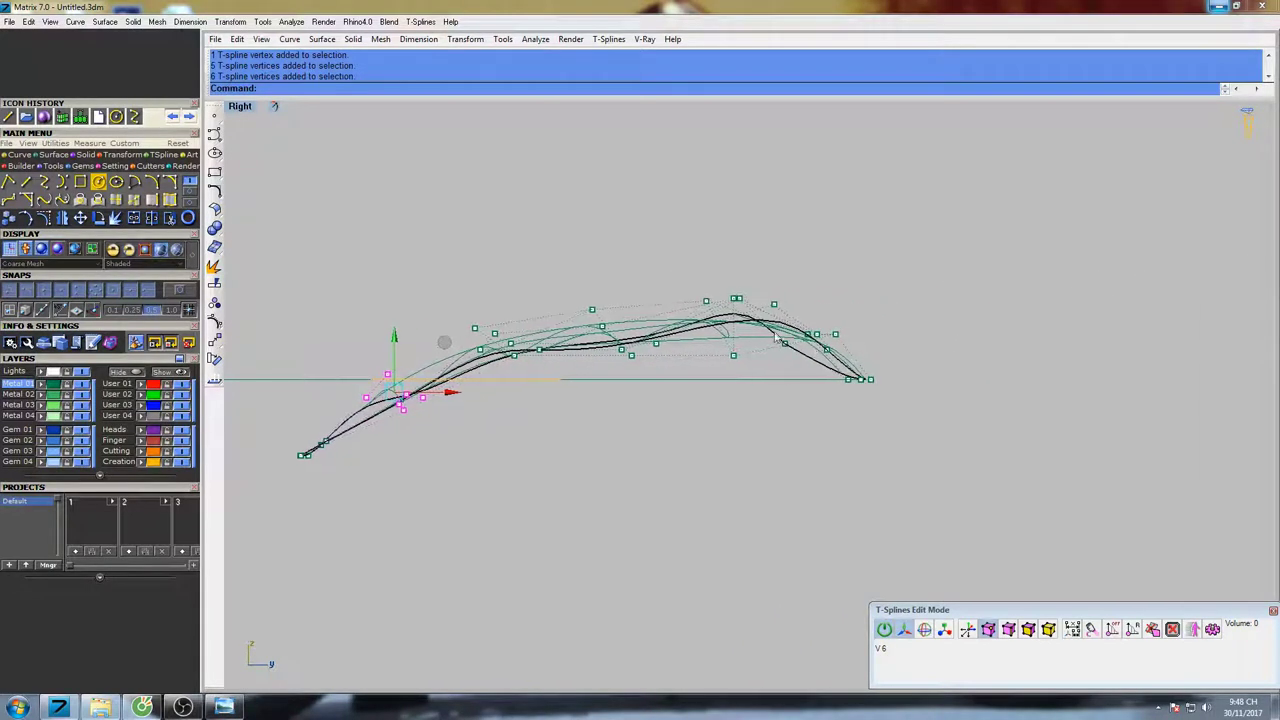
pyautogui.moveTo(662, 247); pyautogui.dragTo(948, 478)
pyautogui.moveTo(815, 350); pyautogui.dragTo(817, 400, button='right')
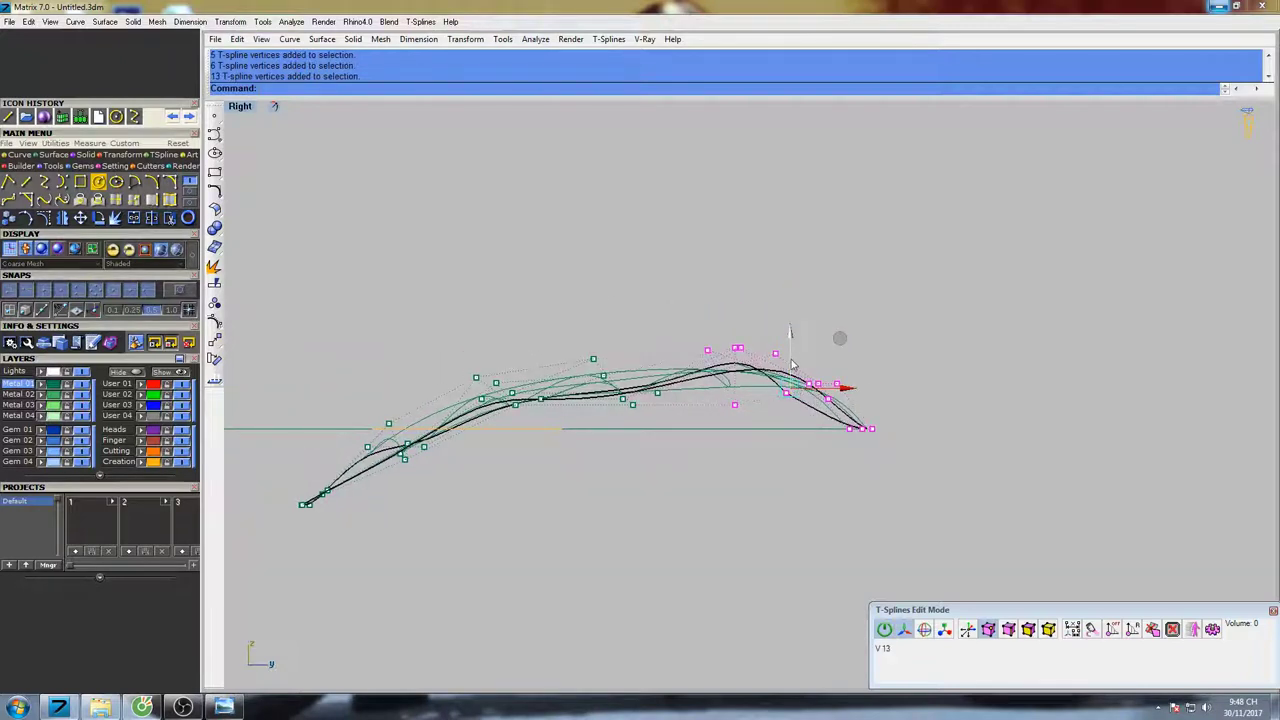
pyautogui.moveTo(790, 333); pyautogui.dragTo(790, 290)
# Raise the middle group of five vertices slightly, then lower the 13 outer-end vertices a little to smooth the arch
pyautogui.scroll(2, 619, 392)
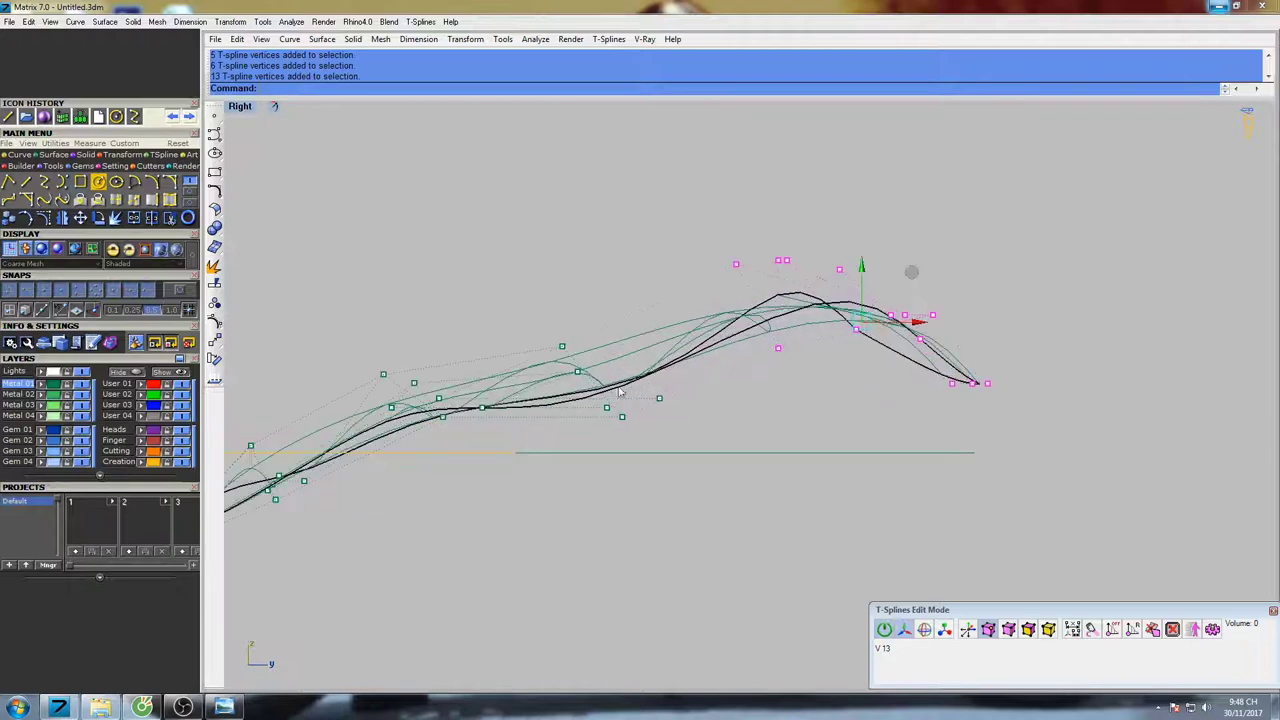
pyautogui.moveTo(526, 320); pyautogui.dragTo(694, 446)
pyautogui.moveTo(607, 341); pyautogui.dragTo(716, 337)
pyautogui.moveTo(727, 222); pyautogui.dragTo(1044, 436)
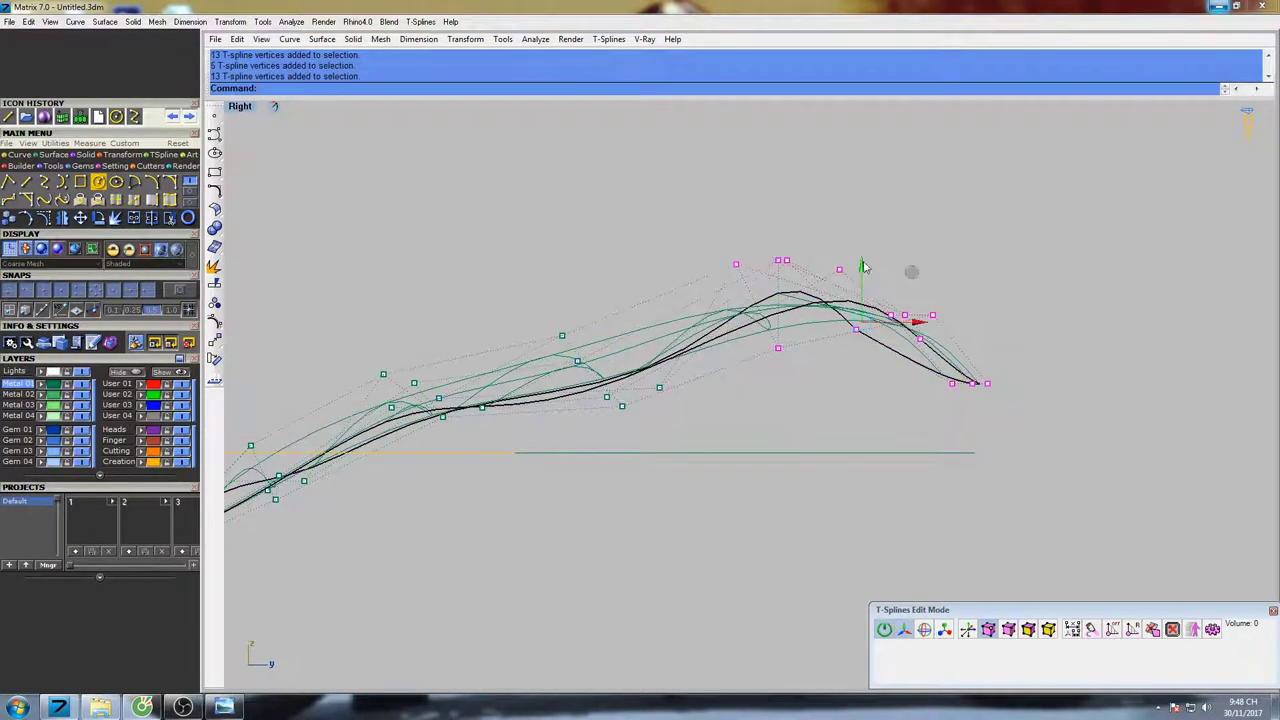
pyautogui.moveTo(862, 267); pyautogui.dragTo(873, 297)
pyautogui.moveTo(564, 344); pyautogui.dragTo(711, 317, button='right')
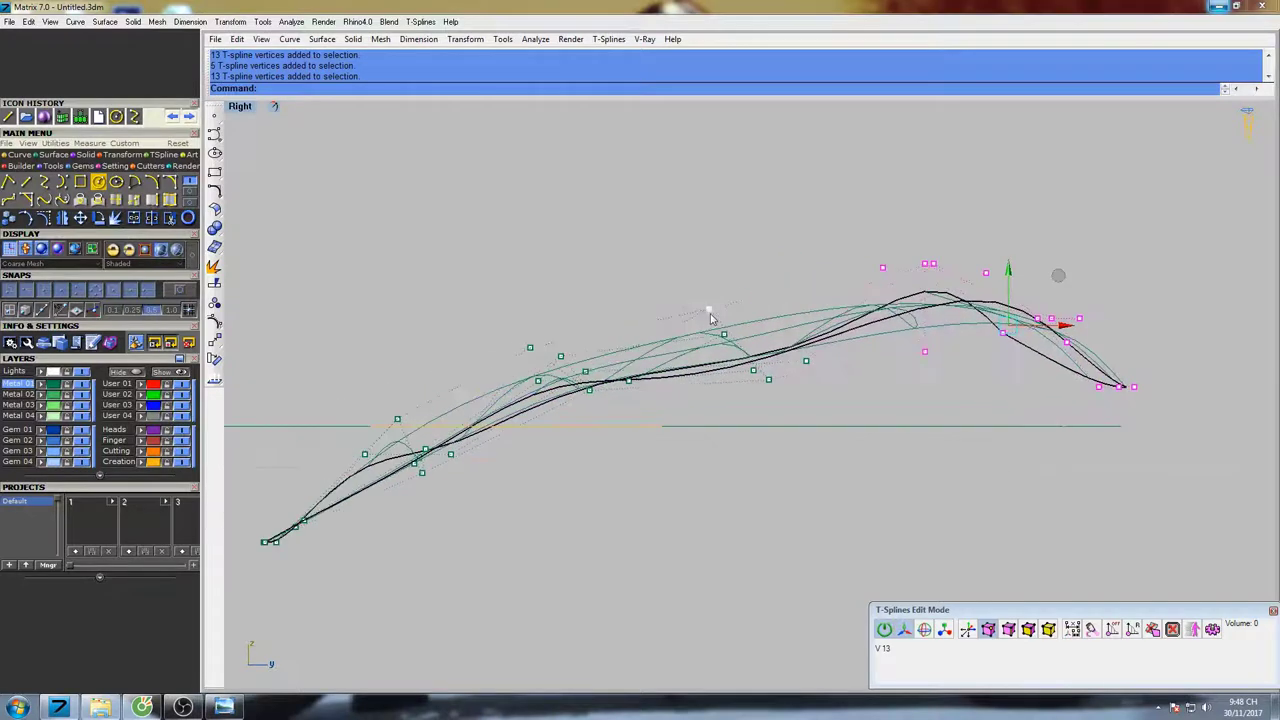
# Maximize the Perspective view and select the boundary vertex at the petal's outer end on the +X side
pyautogui.hotkey('ctrl', 'F4')
pyautogui.moveTo(765, 353); pyautogui.dragTo(633, 351, button='right')
pyautogui.moveTo(743, 422); pyautogui.dragTo(786, 403, button='right')
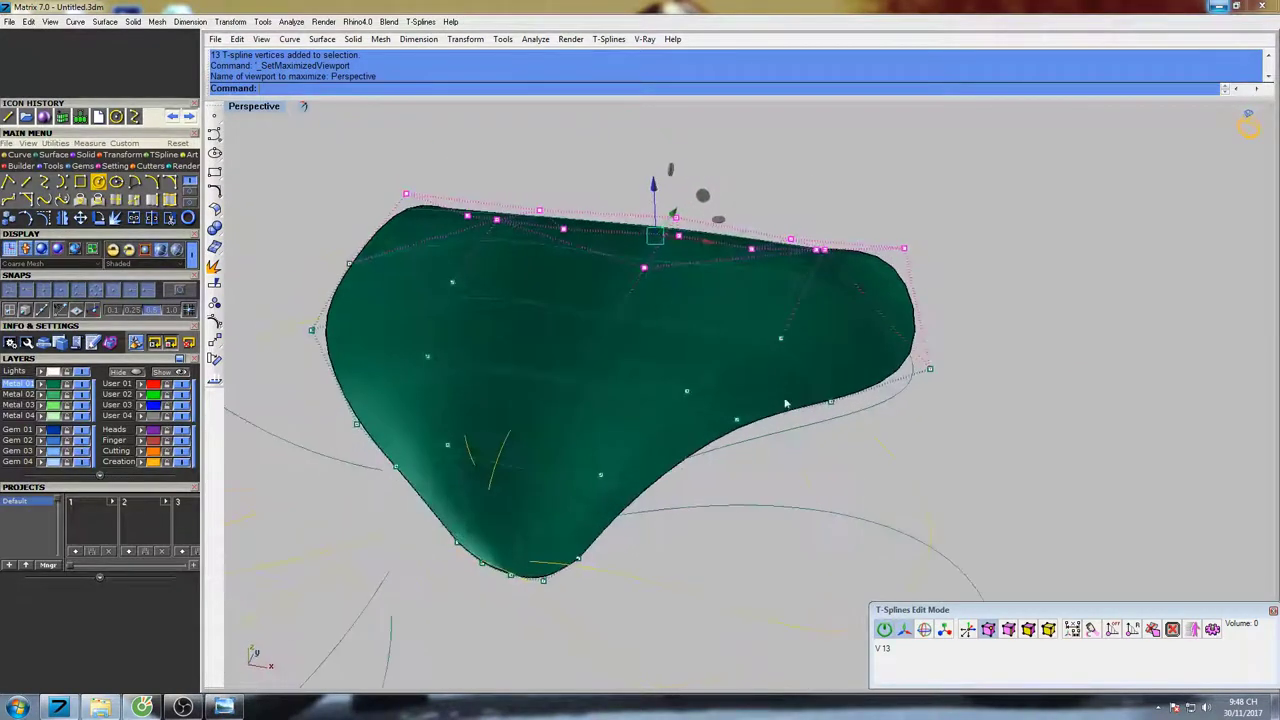
pyautogui.moveTo(676, 305); pyautogui.dragTo(868, 383, button='right')
pyautogui.click(840, 330)
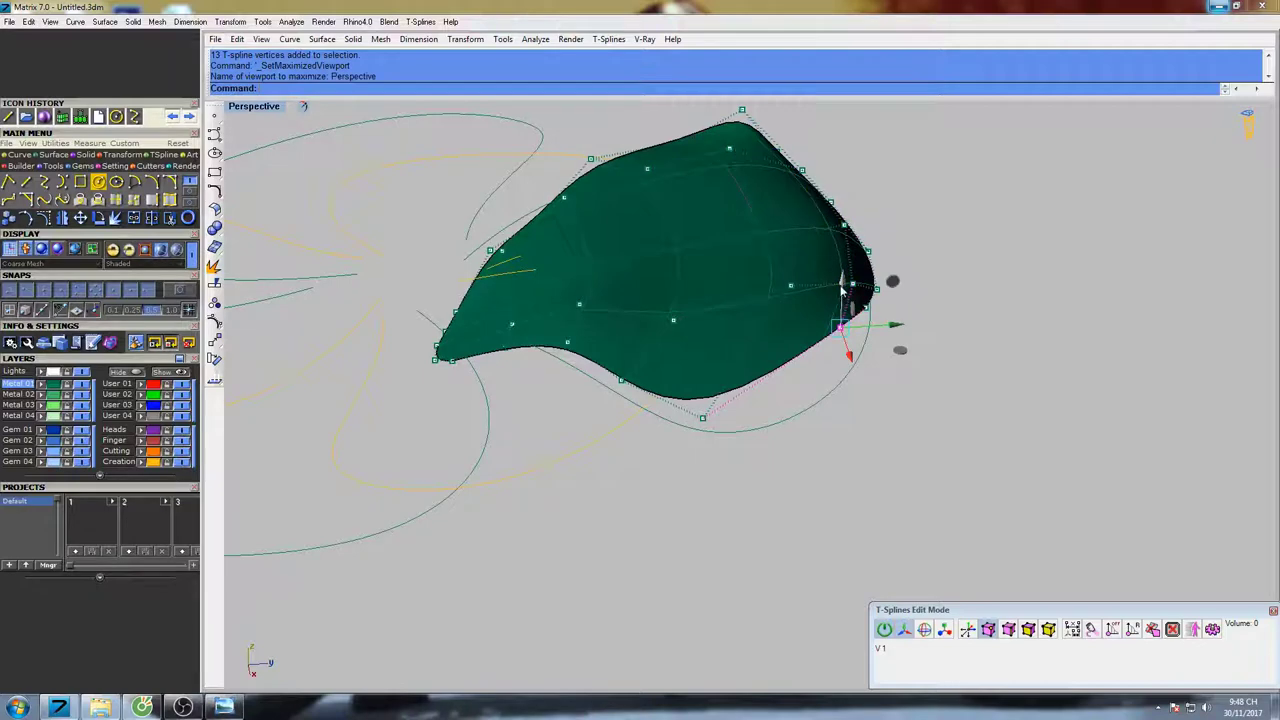
pyautogui.moveTo(841, 291); pyautogui.dragTo(757, 438, button='right')
# Switch to edge editing, select the lengthwise edge loop on the +X side and insert a simple edge beside it at about 0.645
pyautogui.click(1009, 633)
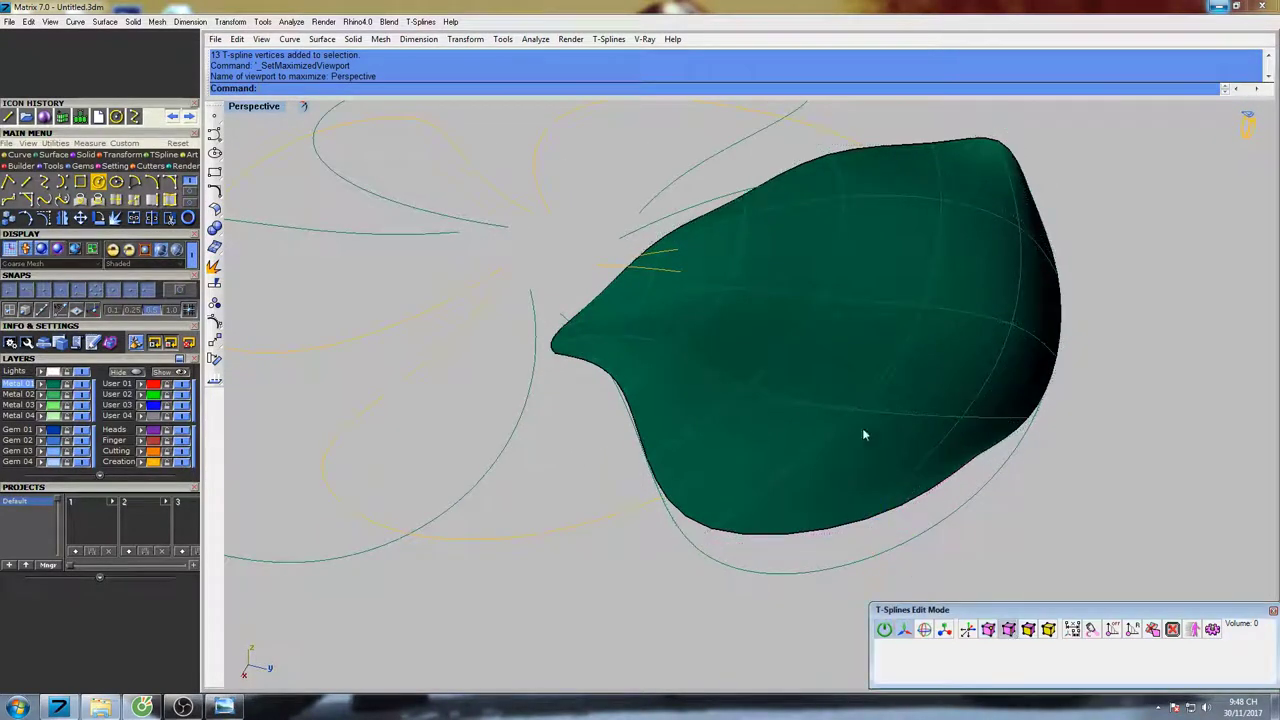
pyautogui.scroll(3, 850, 432)
pyautogui.doubleClick(840, 430)
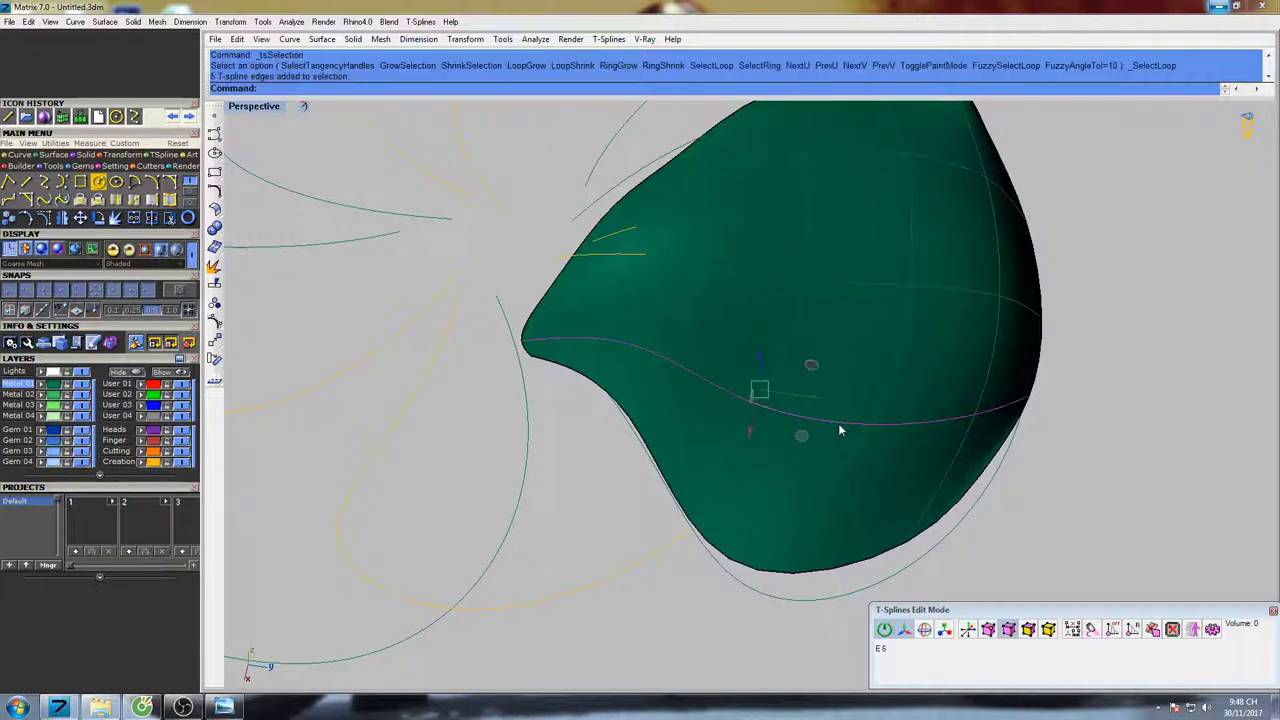
pyautogui.moveTo(840, 430); pyautogui.dragTo(790, 515, button='right')
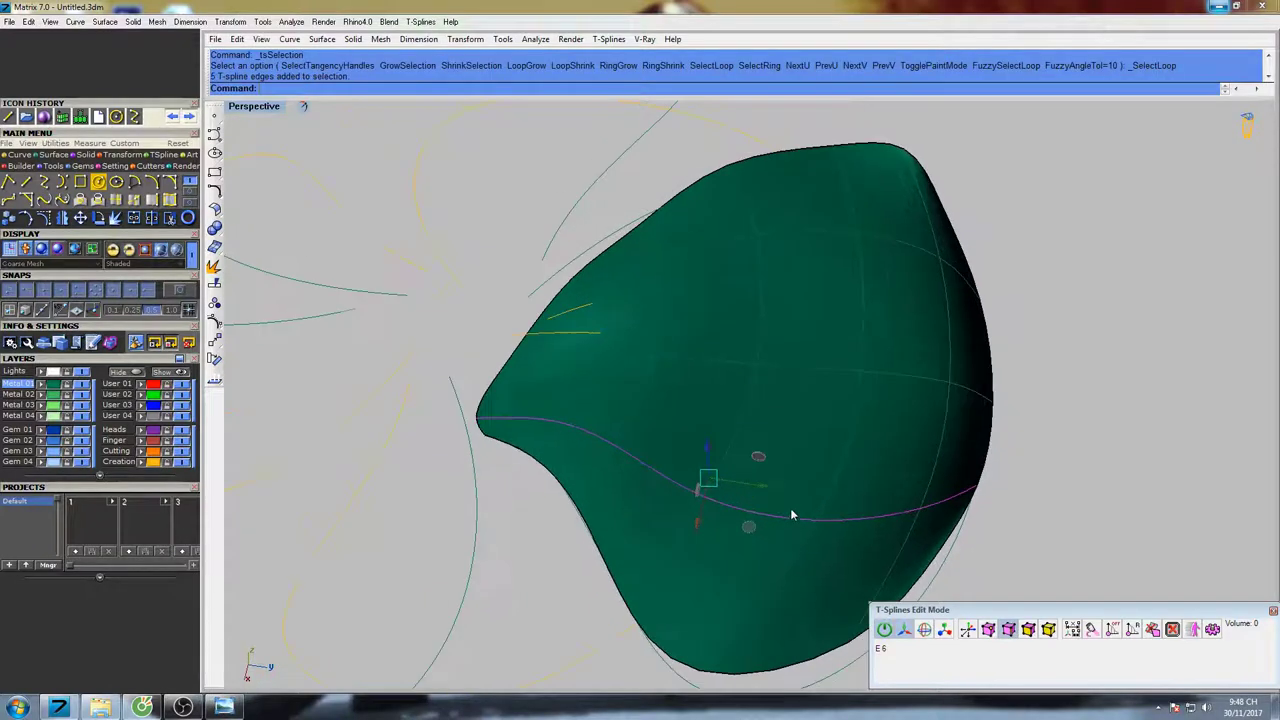
pyautogui.click(62, 118)
pyautogui.click(670, 543)
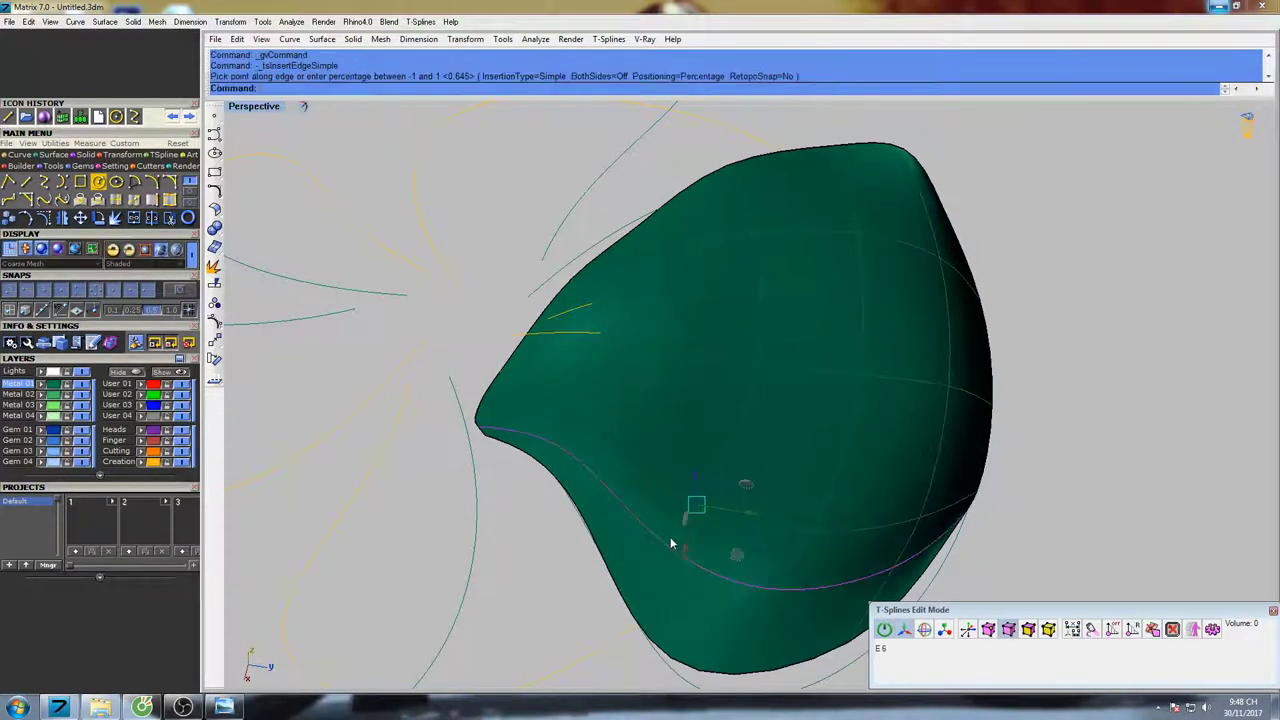
# Select the lengthwise edge loop on the petal's -X side and insert a simple edge beside it
pyautogui.doubleClick(730, 244)
pyautogui.rightClick(754, 218)
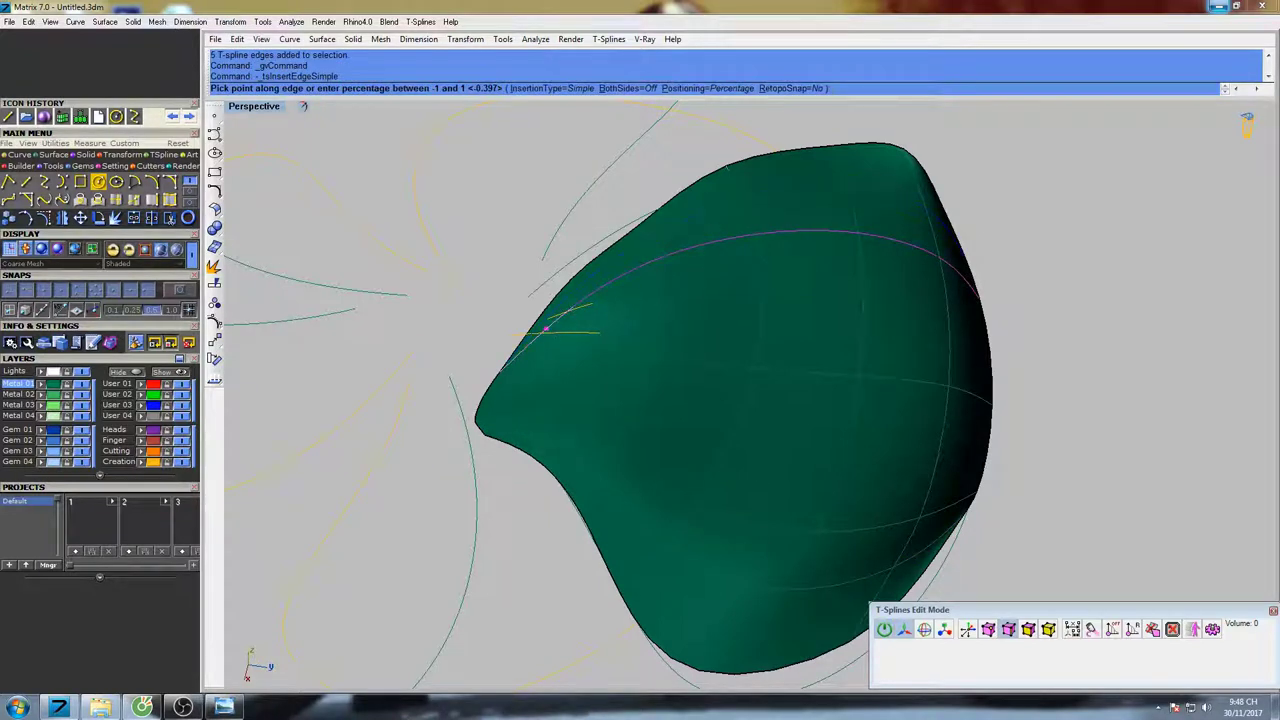
pyautogui.click(546, 334)
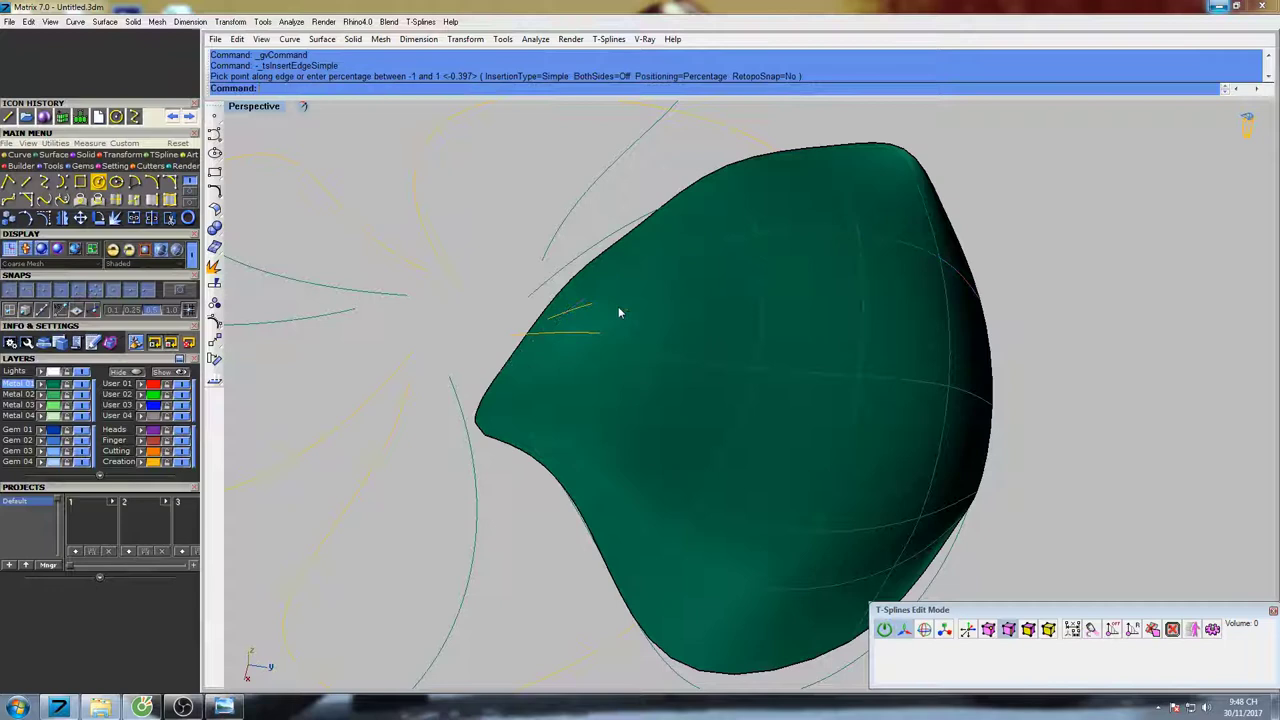
pyautogui.doubleClick(666, 260)
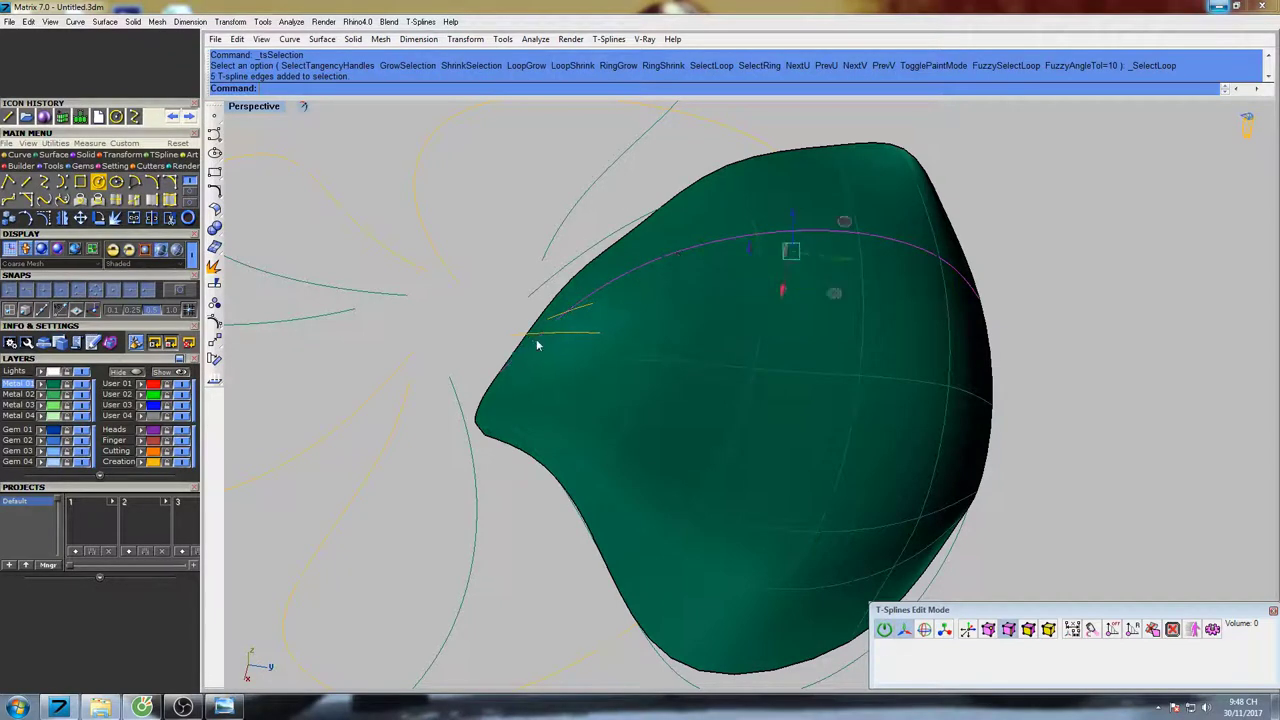
pyautogui.rightClick(540, 258)
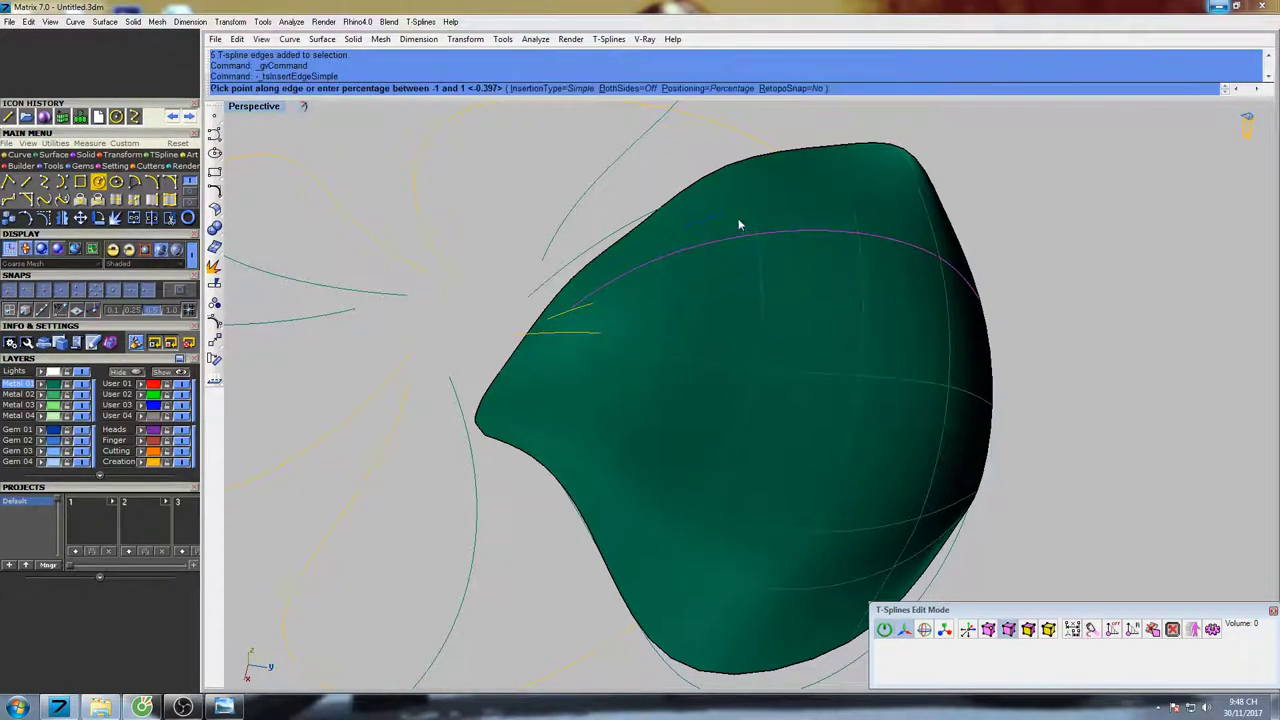
pyautogui.click(751, 210)
# Switch to vertex editing and lower two neighbouring boundary vertices at the petal's outer end on the -X side along Z
pyautogui.moveTo(754, 209); pyautogui.dragTo(973, 598, button='right')
pyautogui.click(989, 631)
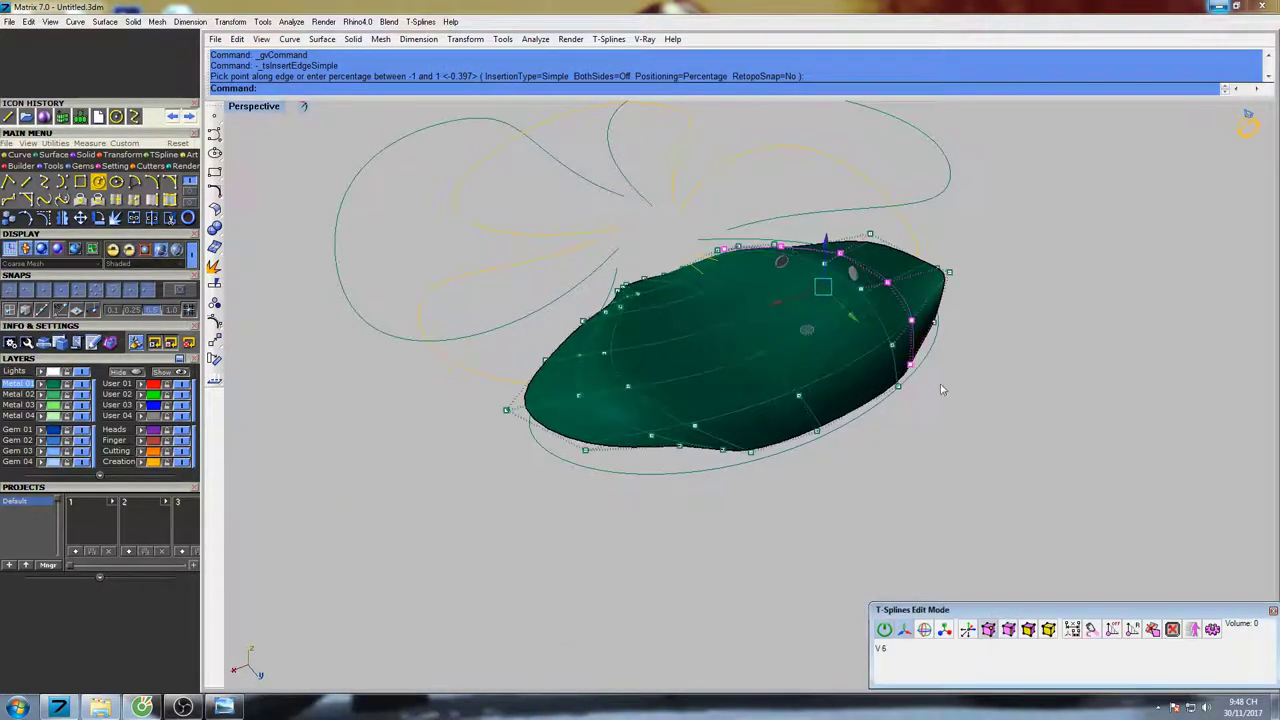
pyautogui.moveTo(944, 388); pyautogui.dragTo(928, 364, button='right')
pyautogui.scroll(5, 936, 370)
pyautogui.click(949, 378)
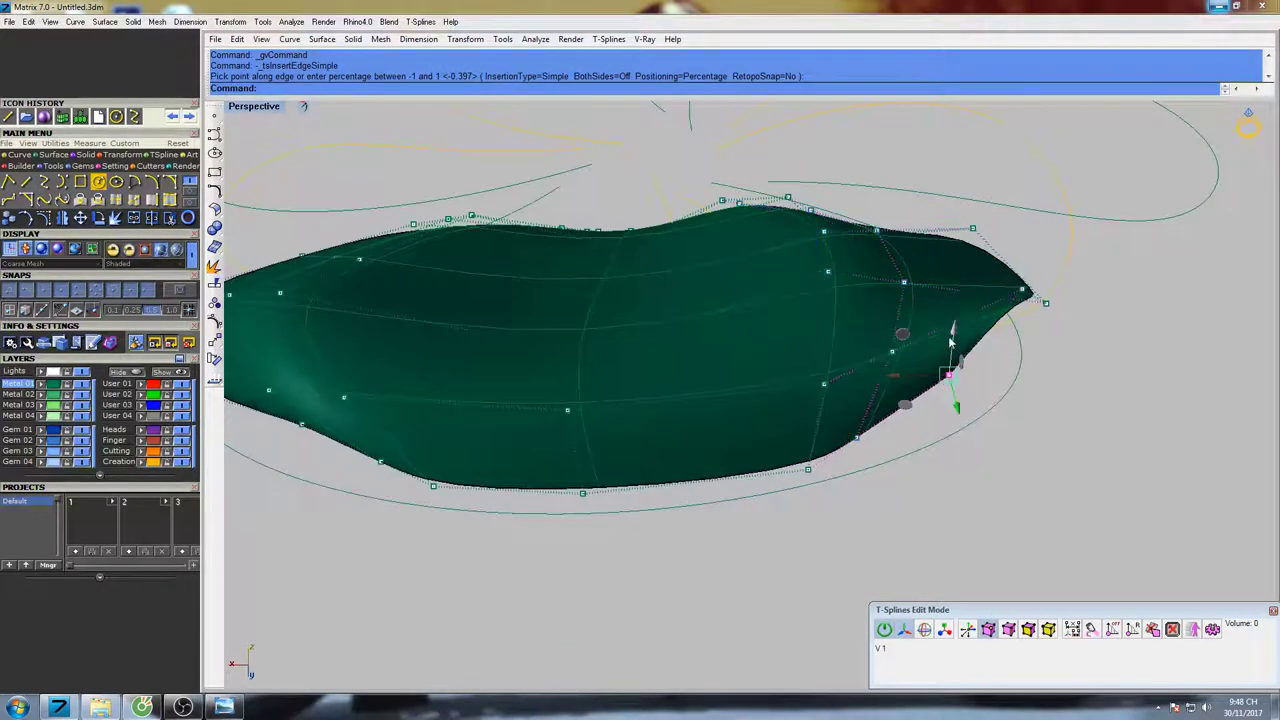
pyautogui.moveTo(953, 342); pyautogui.dragTo(954, 366)
pyautogui.moveTo(1050, 366); pyautogui.dragTo(990, 438, button='right')
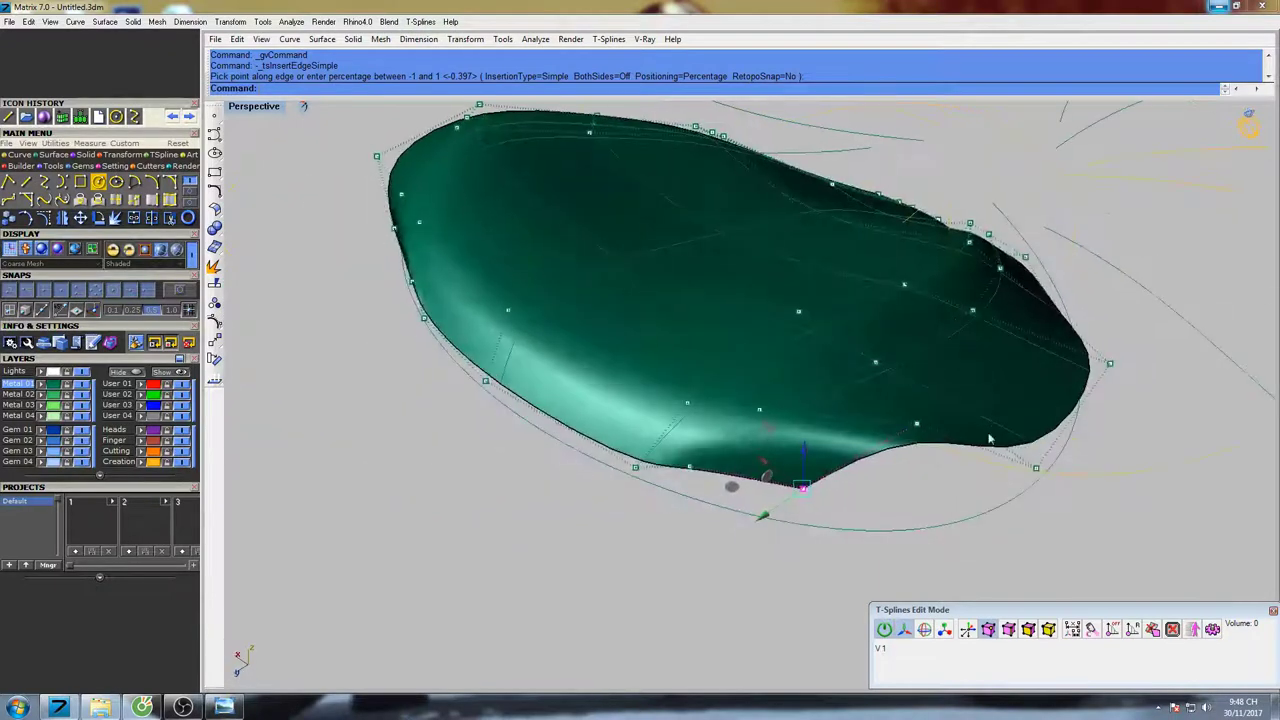
pyautogui.click(916, 424)
pyautogui.moveTo(921, 385); pyautogui.dragTo(911, 465)
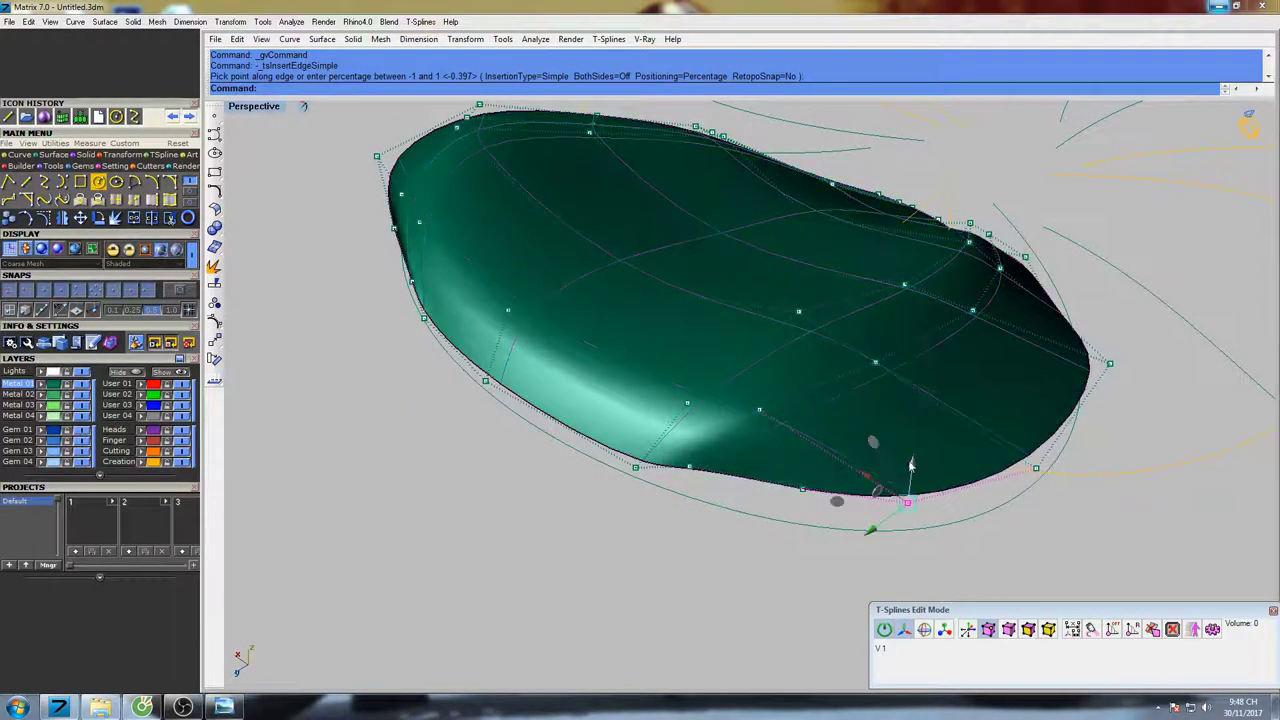
# Move four interior vertices of the lengthwise row on the -X side outward along X, closer to the petal's boundary
pyautogui.moveTo(873, 441); pyautogui.dragTo(737, 420, button='right')
pyautogui.moveTo(720, 382); pyautogui.dragTo(770, 413)
pyautogui.click(876, 360)
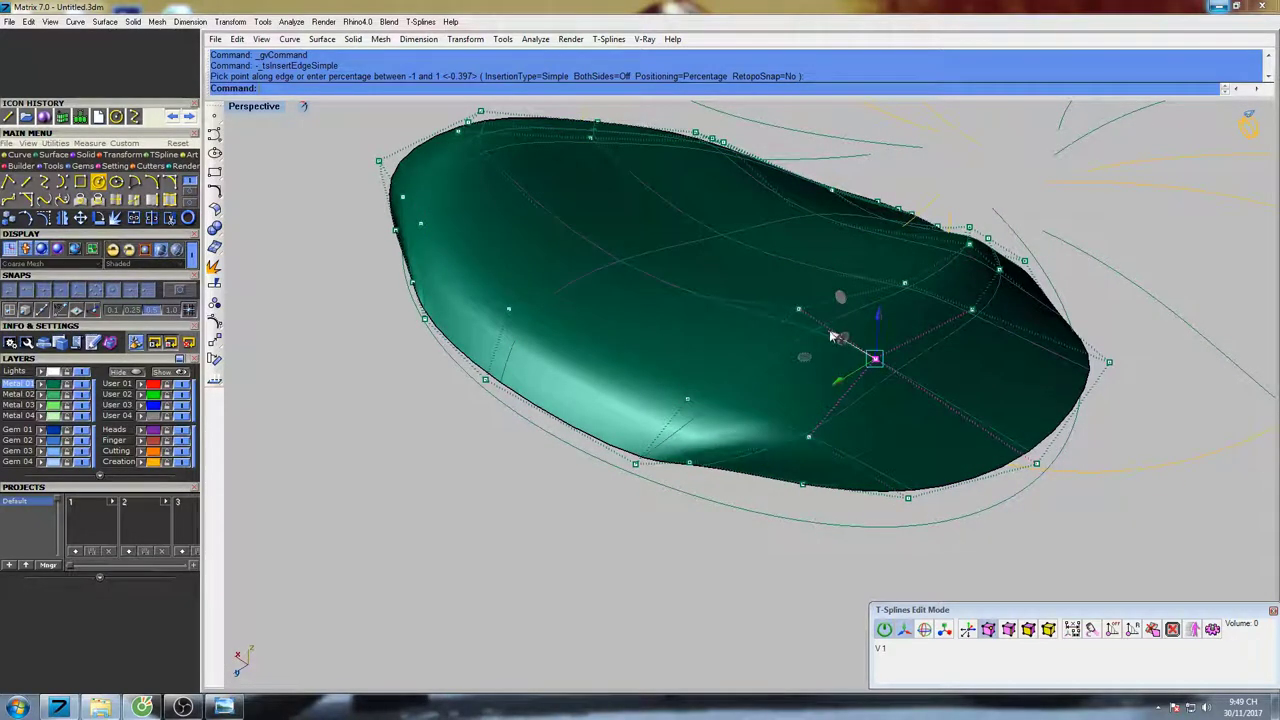
pyautogui.moveTo(831, 337); pyautogui.dragTo(921, 390)
pyautogui.click(971, 309)
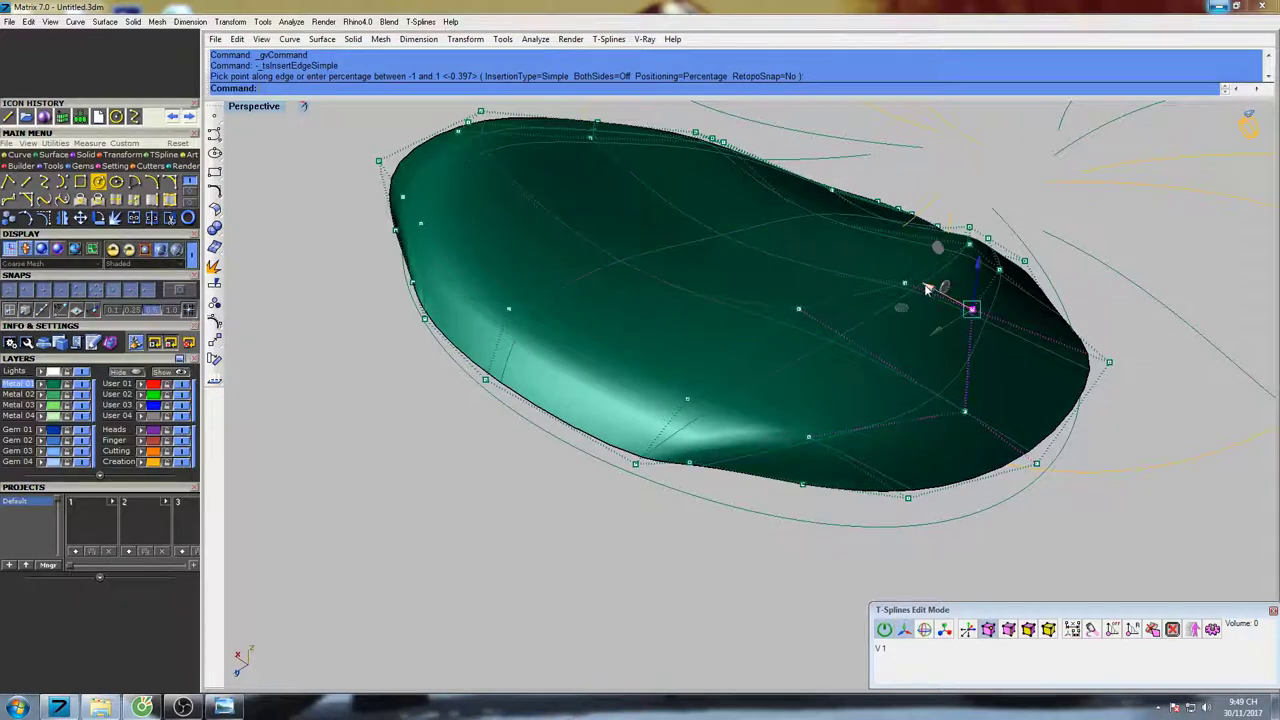
pyautogui.moveTo(928, 289); pyautogui.dragTo(1007, 307)
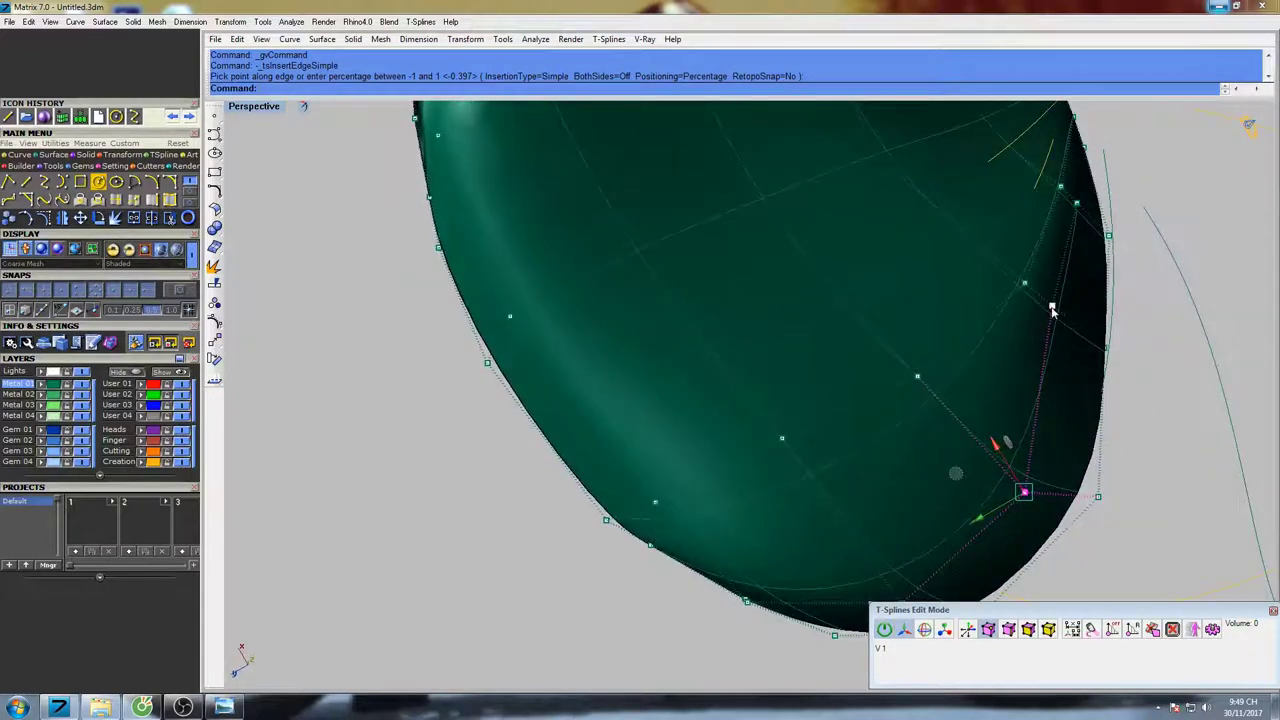
pyautogui.click(1051, 307)
pyautogui.moveTo(1076, 312); pyautogui.dragTo(1036, 306, button='right')
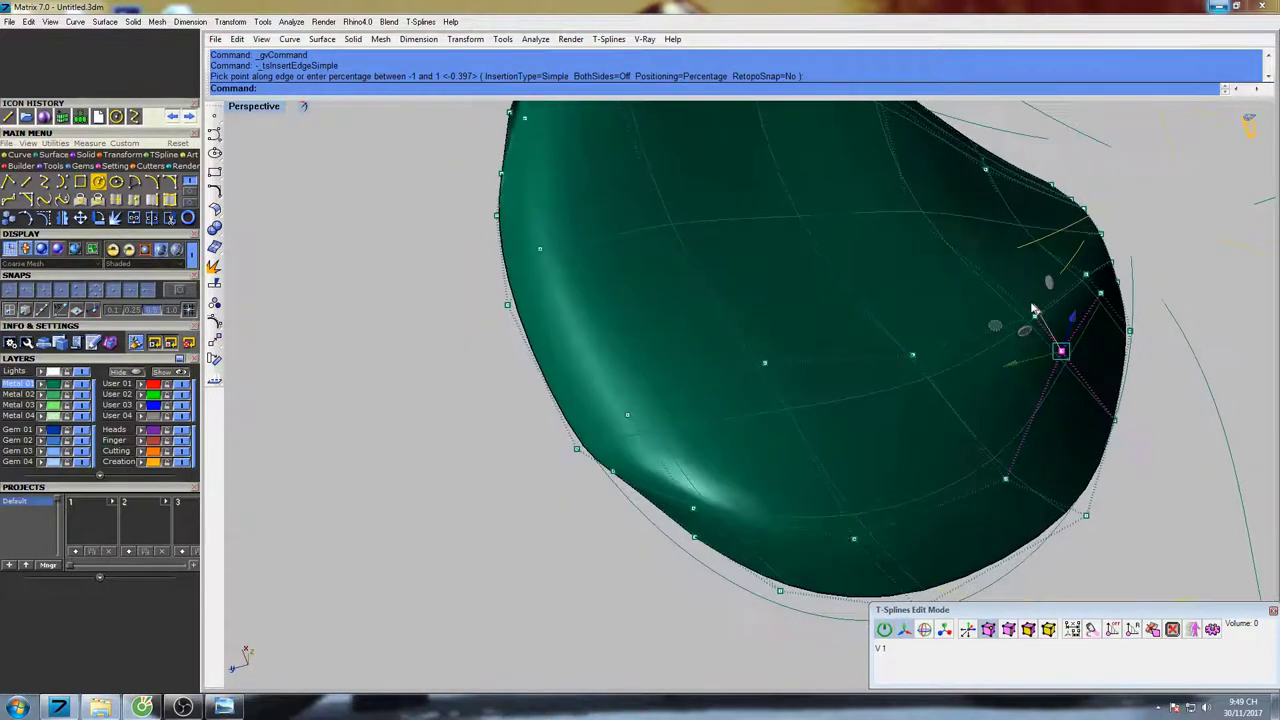
pyautogui.scroll(5, 1036, 306)
pyautogui.moveTo(1053, 339); pyautogui.dragTo(1090, 391)
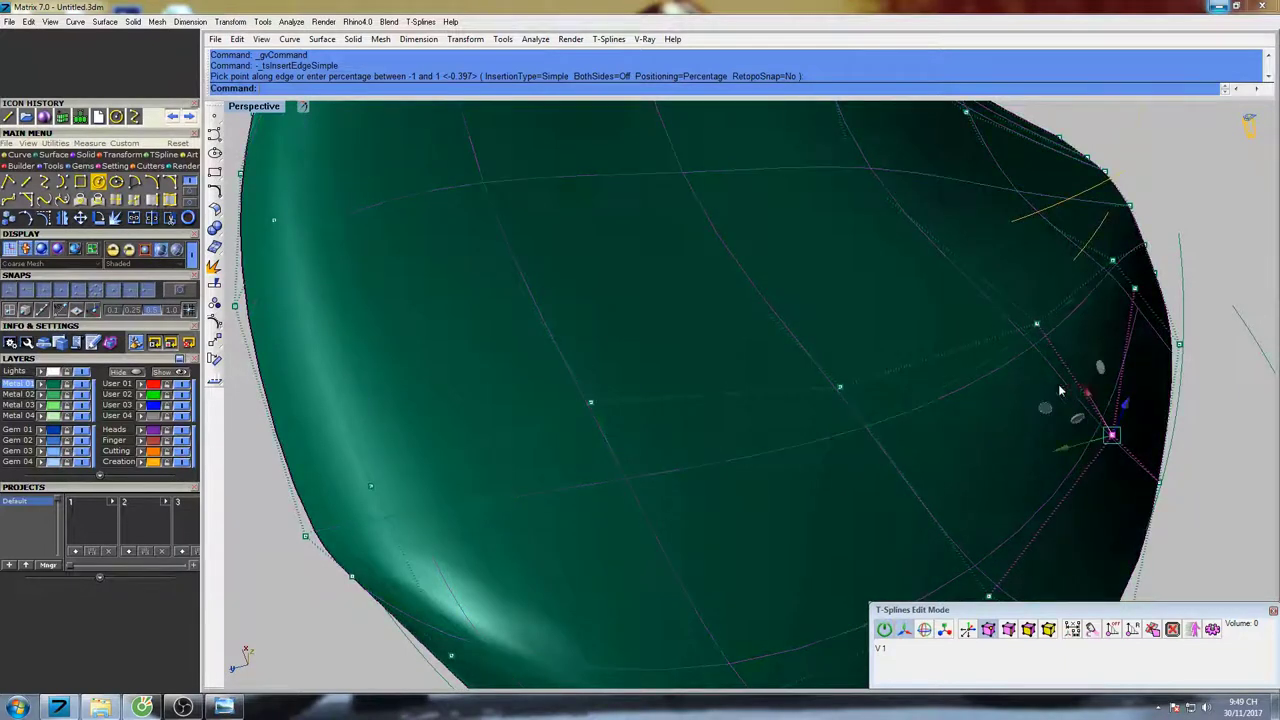
# Lower the boundary vertex at the petal's outer end on the +X side along Z and restore the four-viewport layout
pyautogui.scroll(-5, 1048, 387)
pyautogui.moveTo(1000, 386); pyautogui.dragTo(642, 351, button='right')
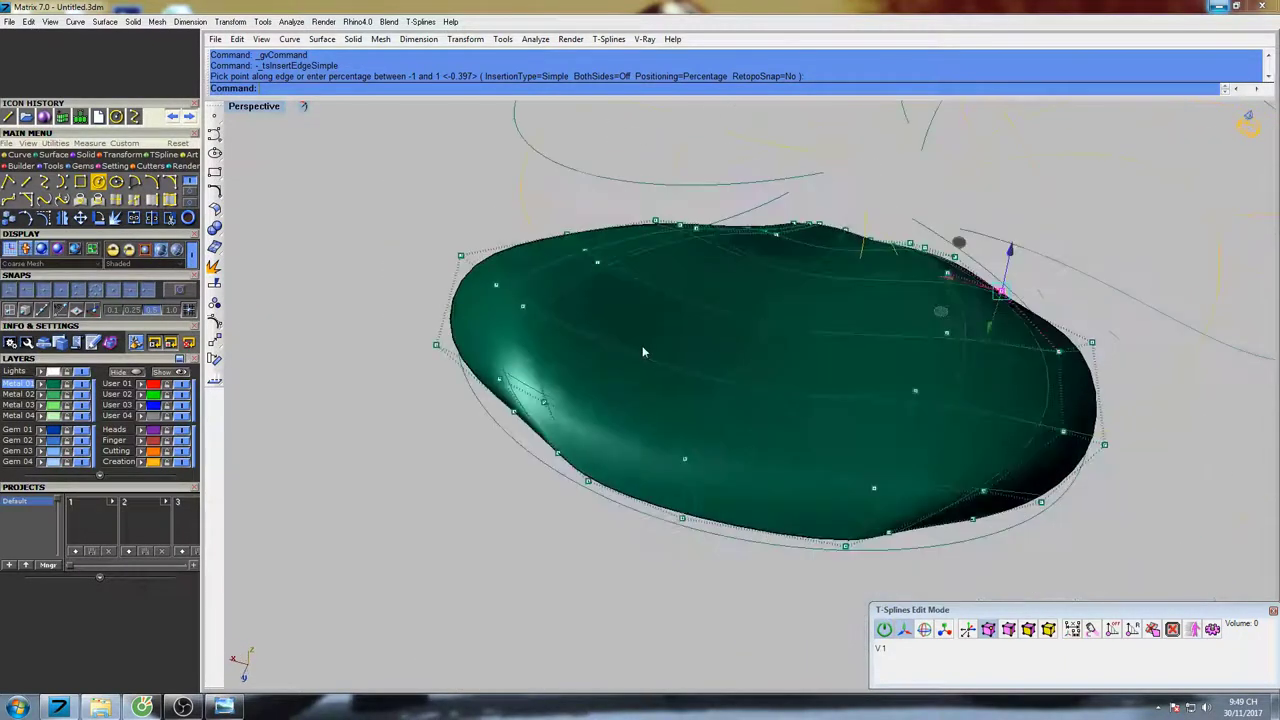
pyautogui.click(514, 413)
pyautogui.moveTo(513, 377); pyautogui.dragTo(511, 417)
pyautogui.moveTo(612, 412); pyautogui.dragTo(259, 207, button='right')
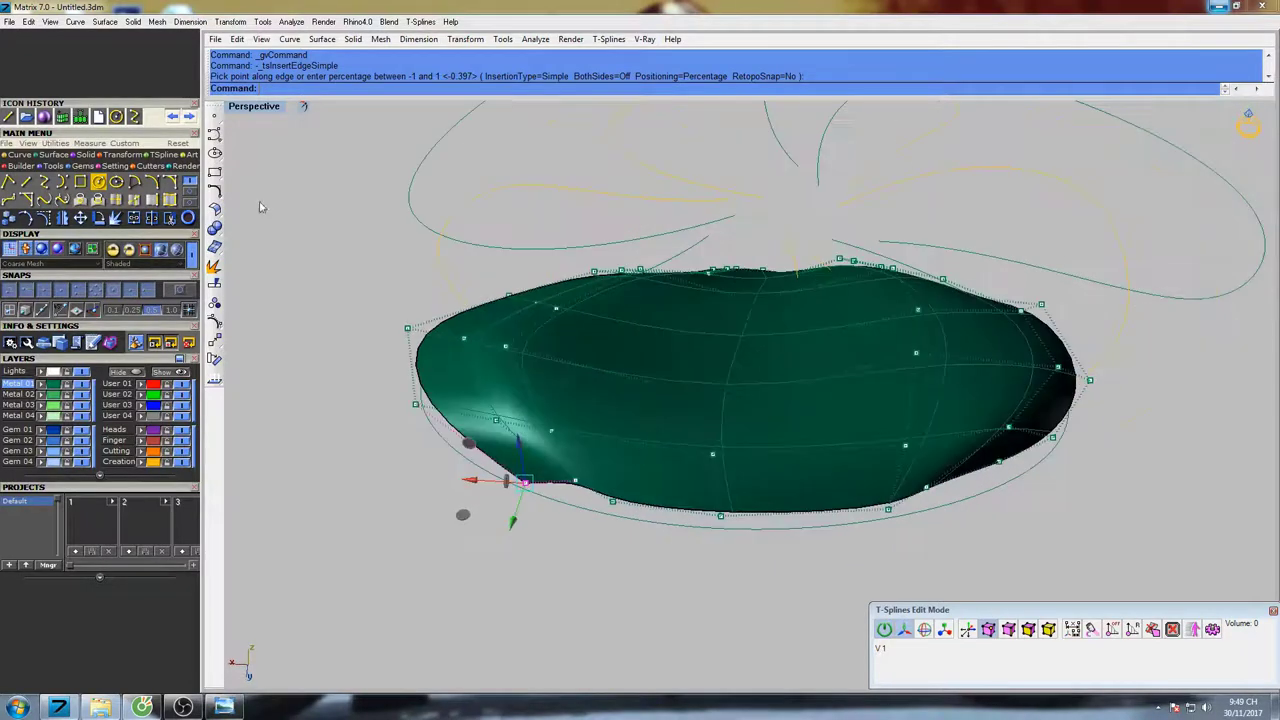
pyautogui.doubleClick(262, 106)
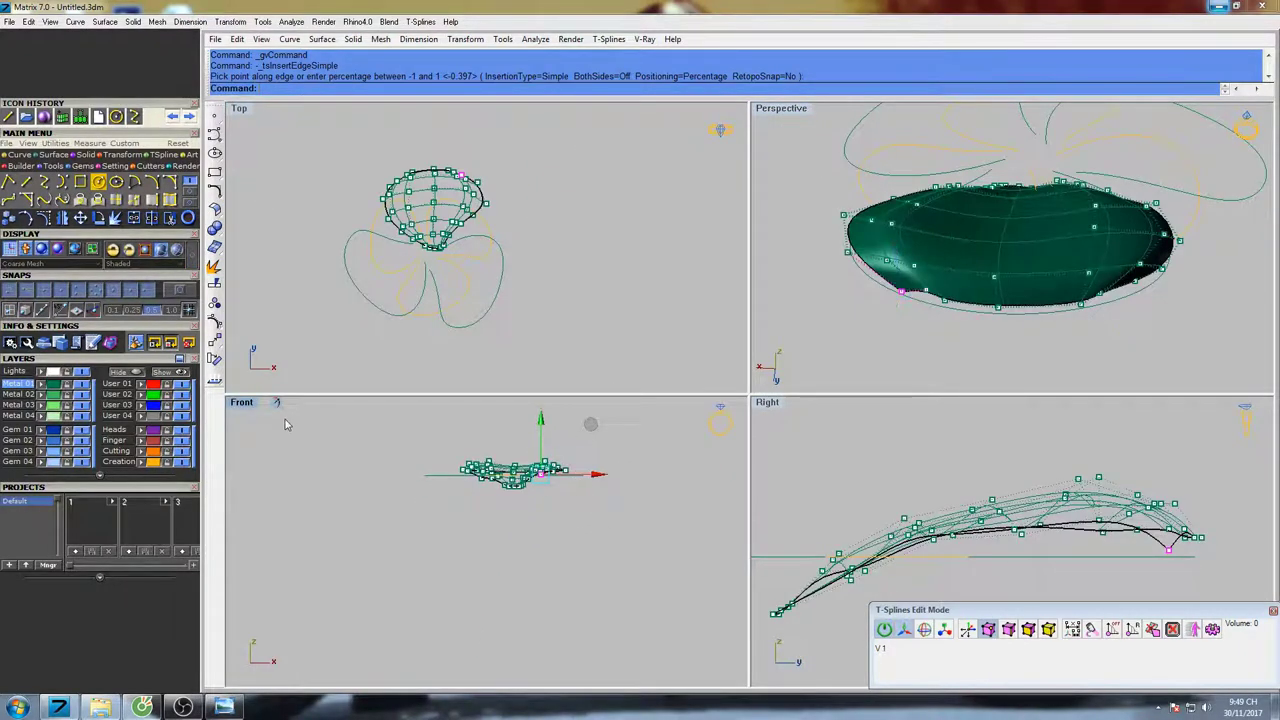
# In the Front view, lower the next two outer-end boundary vertices between the +X side and the petal's centre
pyautogui.scroll(10, 527, 506)
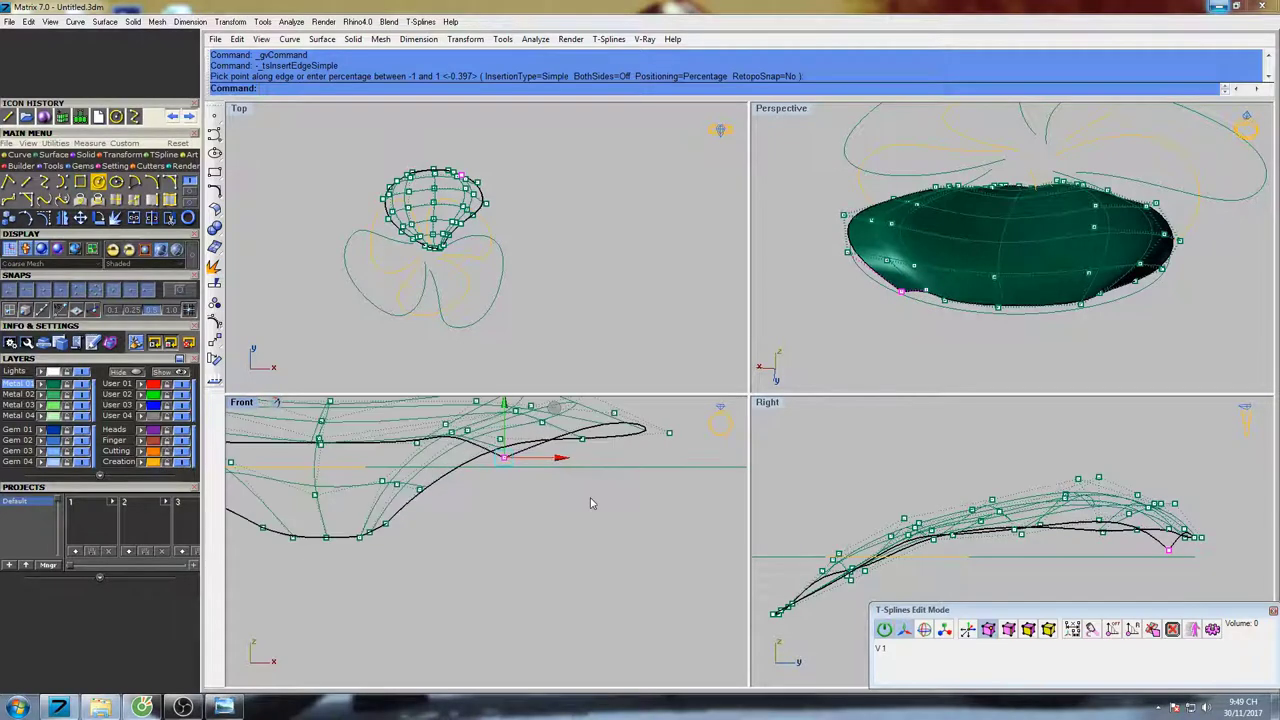
pyautogui.scroll(-4, 620, 512)
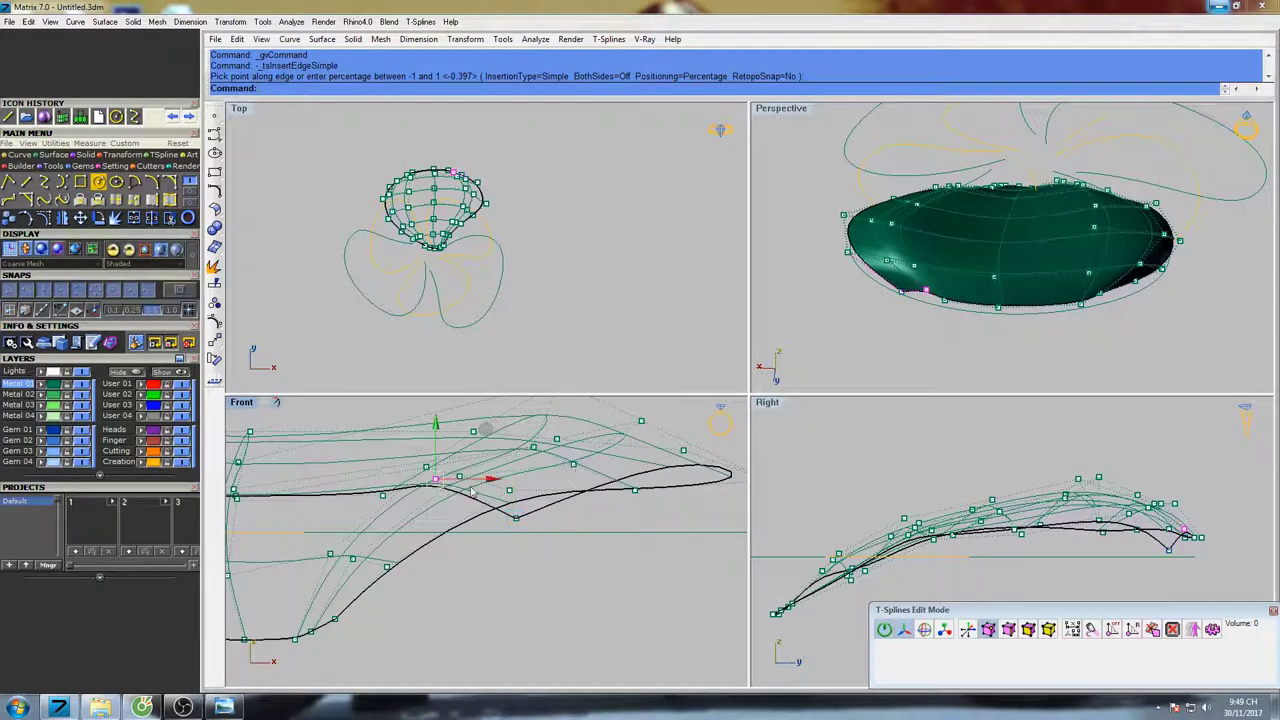
pyautogui.moveTo(471, 492); pyautogui.dragTo(575, 504, button='right')
pyautogui.moveTo(537, 438); pyautogui.dragTo(493, 492)
pyautogui.click(488, 512)
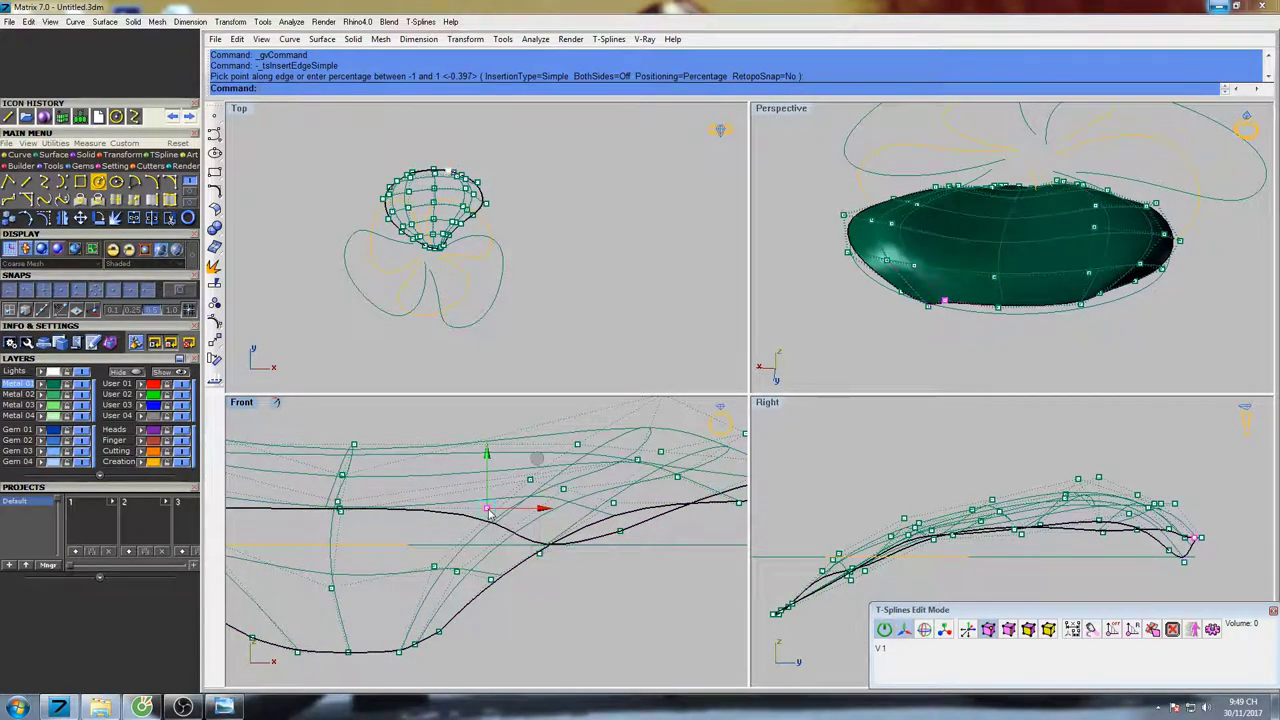
pyautogui.scroll(-4, 488, 512)
pyautogui.moveTo(488, 510); pyautogui.dragTo(552, 509, button='right')
pyautogui.moveTo(551, 457); pyautogui.dragTo(551, 493)
# Lower the central boundary vertex at the petal's outer end along Z in the Front view
pyautogui.scroll(4, 459, 522)
pyautogui.scroll(5, 460, 515)
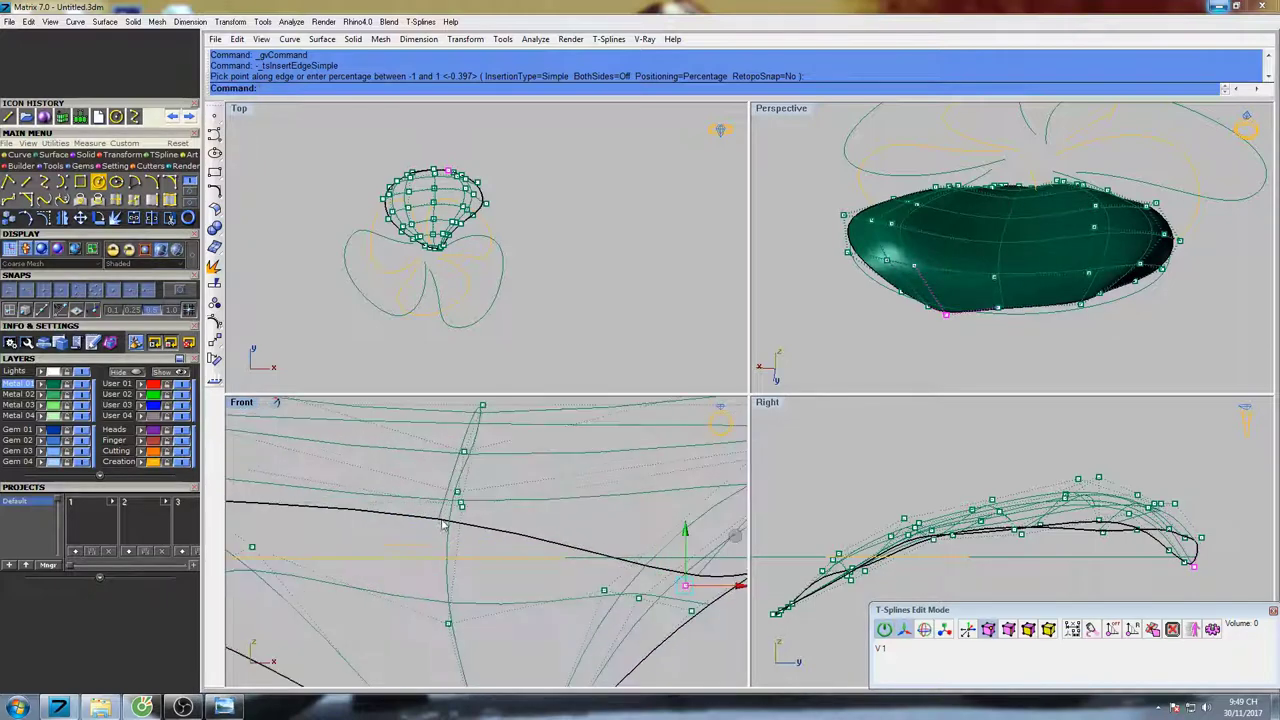
pyautogui.scroll(-6, 462, 500)
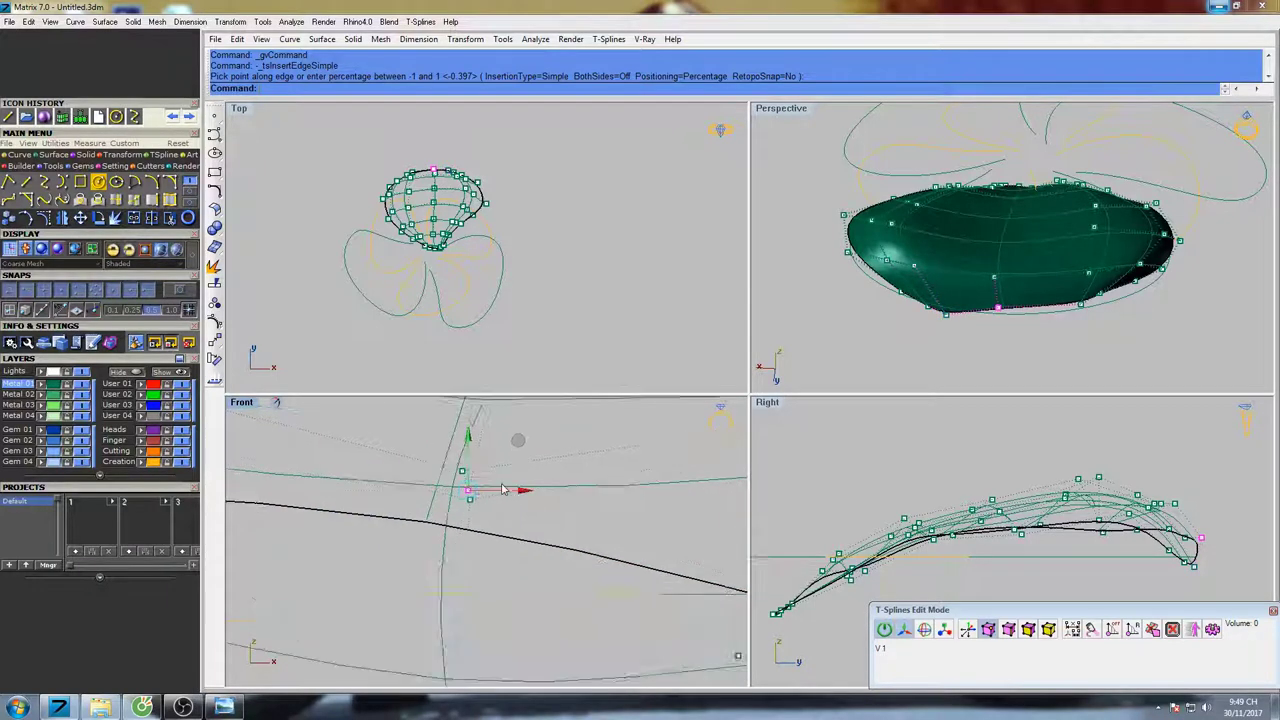
pyautogui.moveTo(518, 410); pyautogui.dragTo(518, 451)
# Lower the two boundary vertices just beyond the outer-end centre on the -X side along Z
pyautogui.scroll(4, 388, 459)
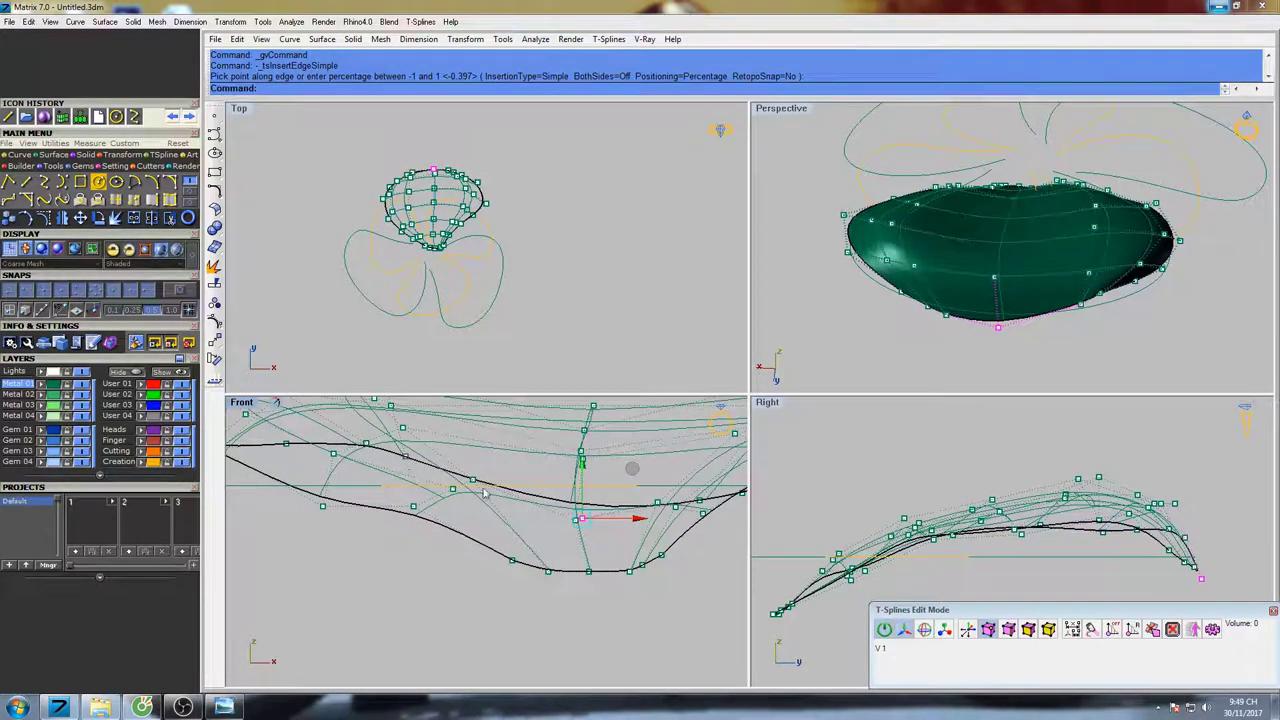
pyautogui.scroll(4, 480, 492)
pyautogui.scroll(-4, 455, 485)
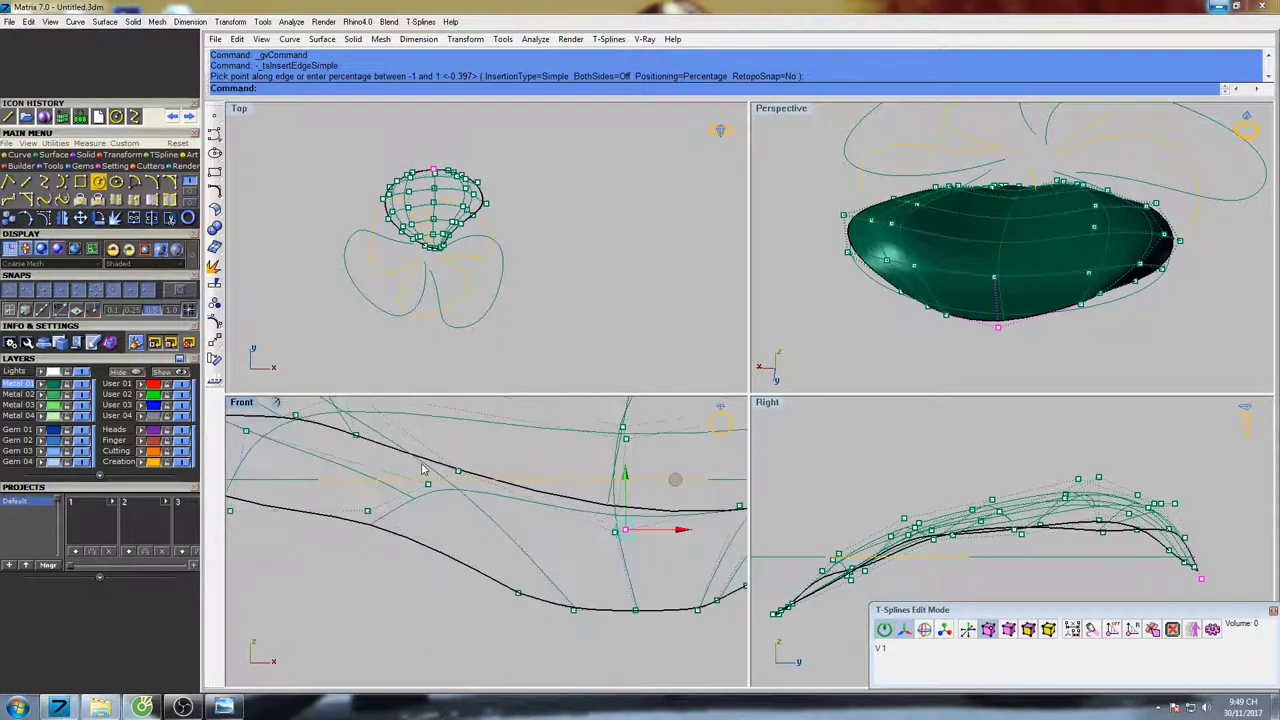
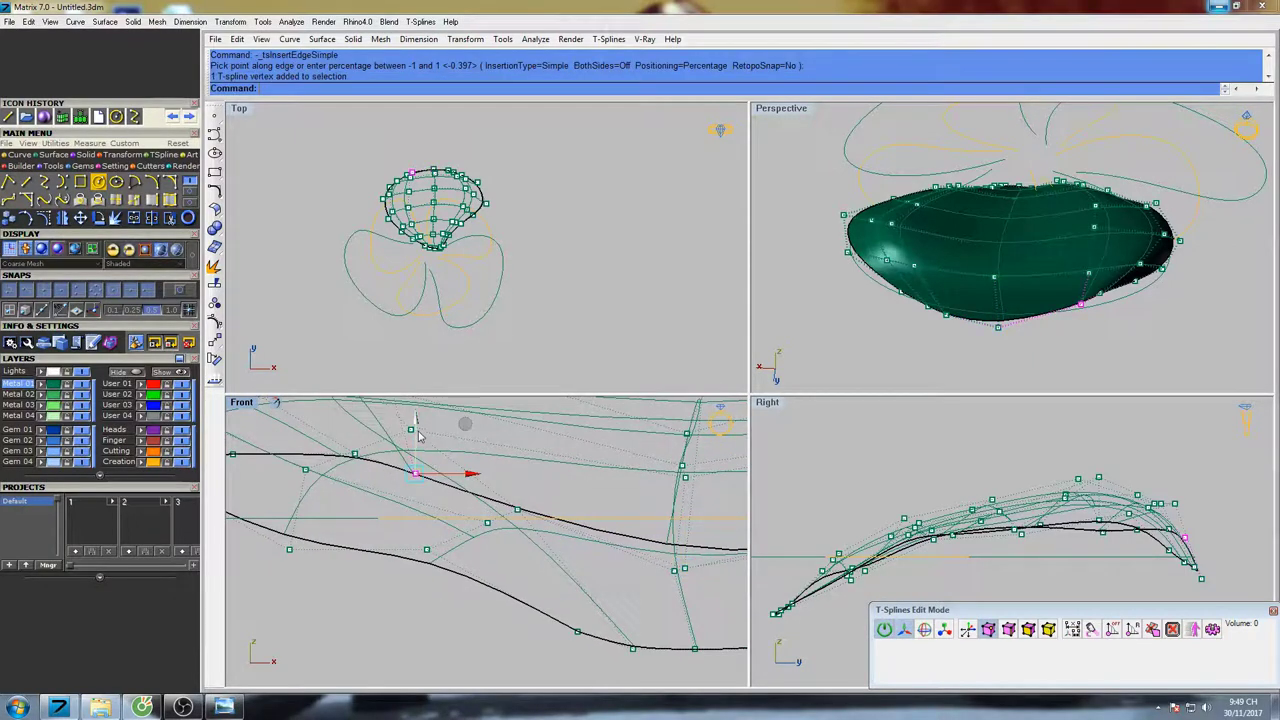
pyautogui.moveTo(415, 427); pyautogui.dragTo(415, 464)
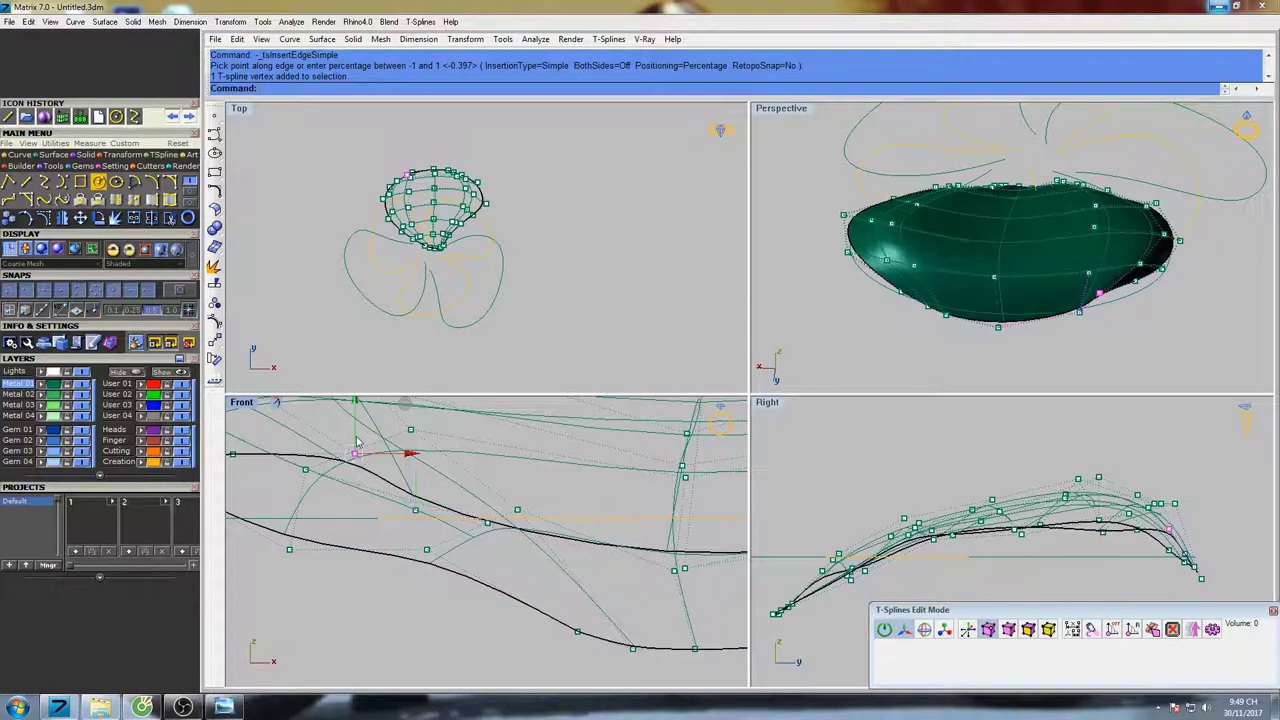
pyautogui.moveTo(356, 403); pyautogui.dragTo(356, 439)
# Lower the next boundary vertex farther toward -X, then lower the two preceding boundary vertices slightly more to smooth the rim
pyautogui.moveTo(281, 463); pyautogui.dragTo(430, 521, button='right')
pyautogui.click(408, 503)
pyautogui.moveTo(407, 453); pyautogui.dragTo(407, 487)
pyautogui.scroll(6, 528, 551)
pyautogui.click(531, 532)
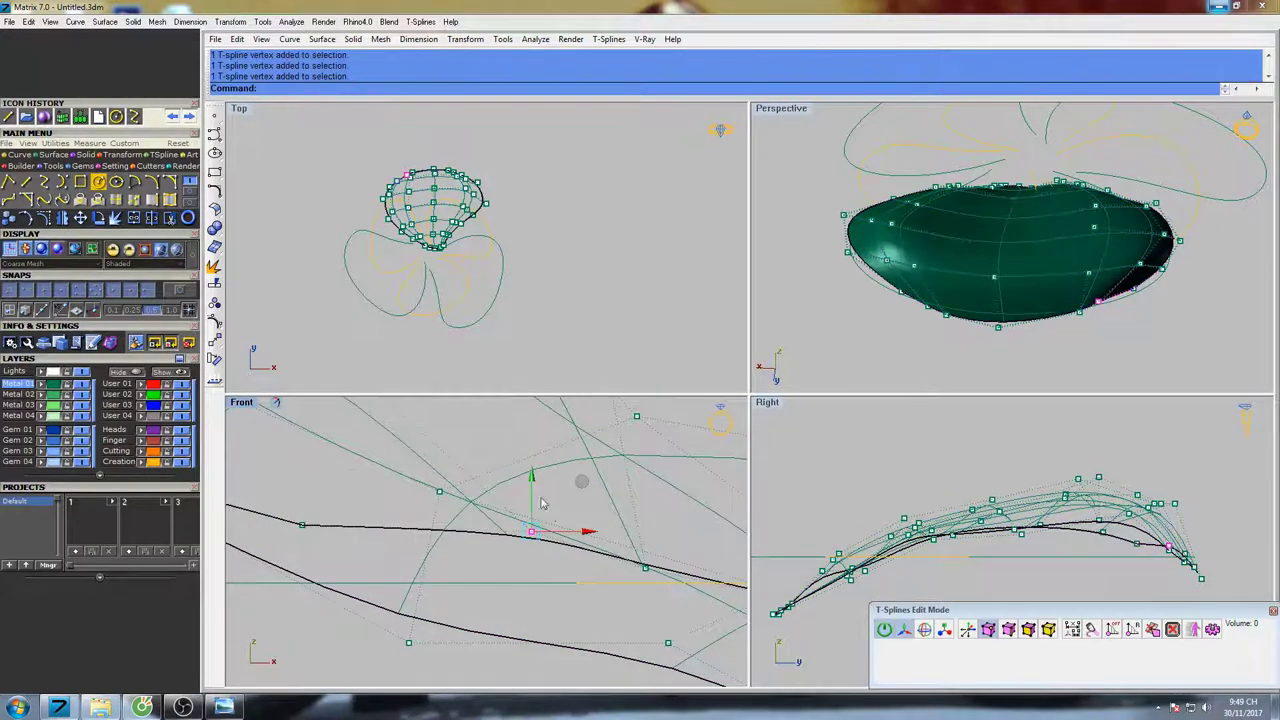
pyautogui.moveTo(534, 486); pyautogui.dragTo(537, 532)
pyautogui.moveTo(670, 587); pyautogui.dragTo(529, 525, button='right')
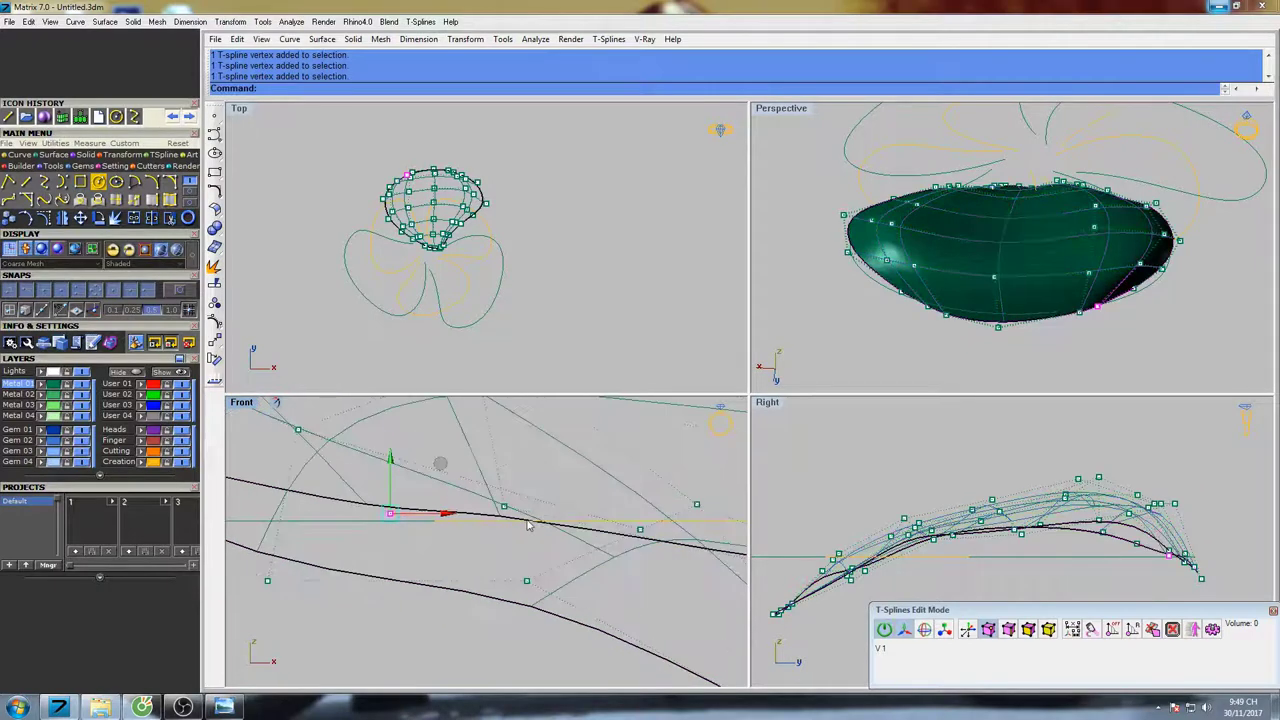
pyautogui.click(504, 507)
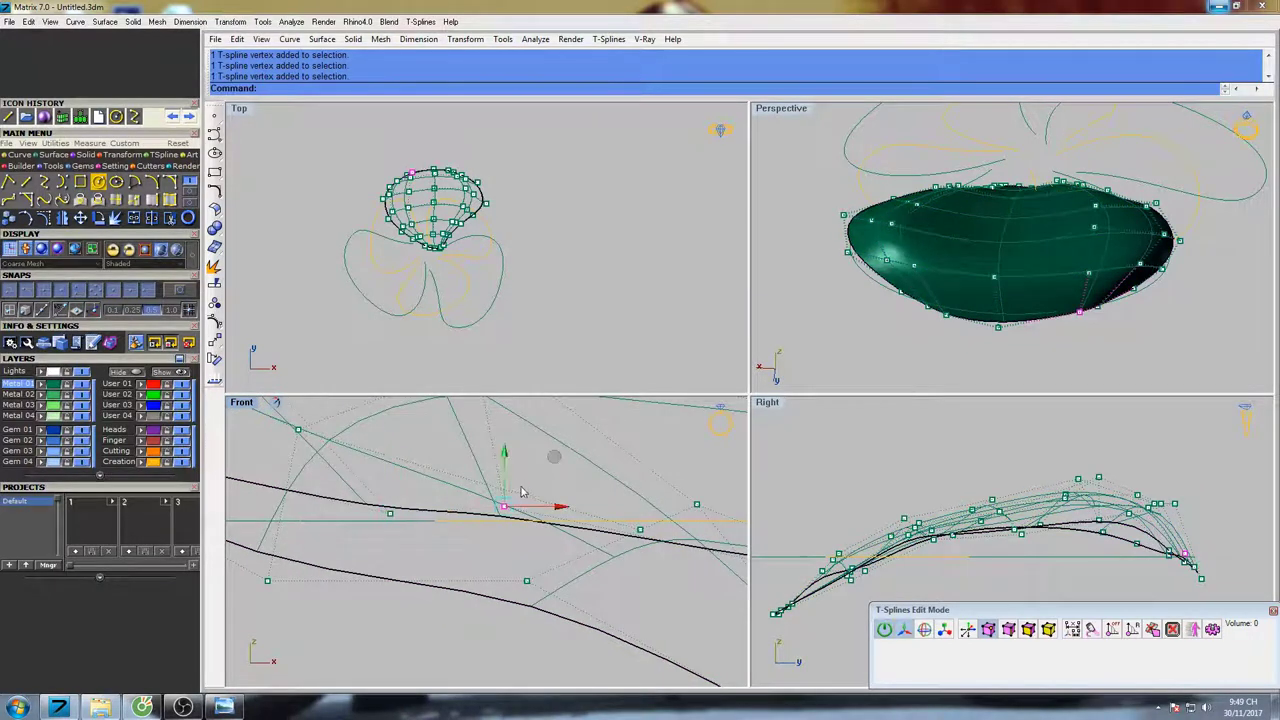
pyautogui.moveTo(504, 463); pyautogui.dragTo(505, 488)
pyautogui.scroll(-10, 493, 485)
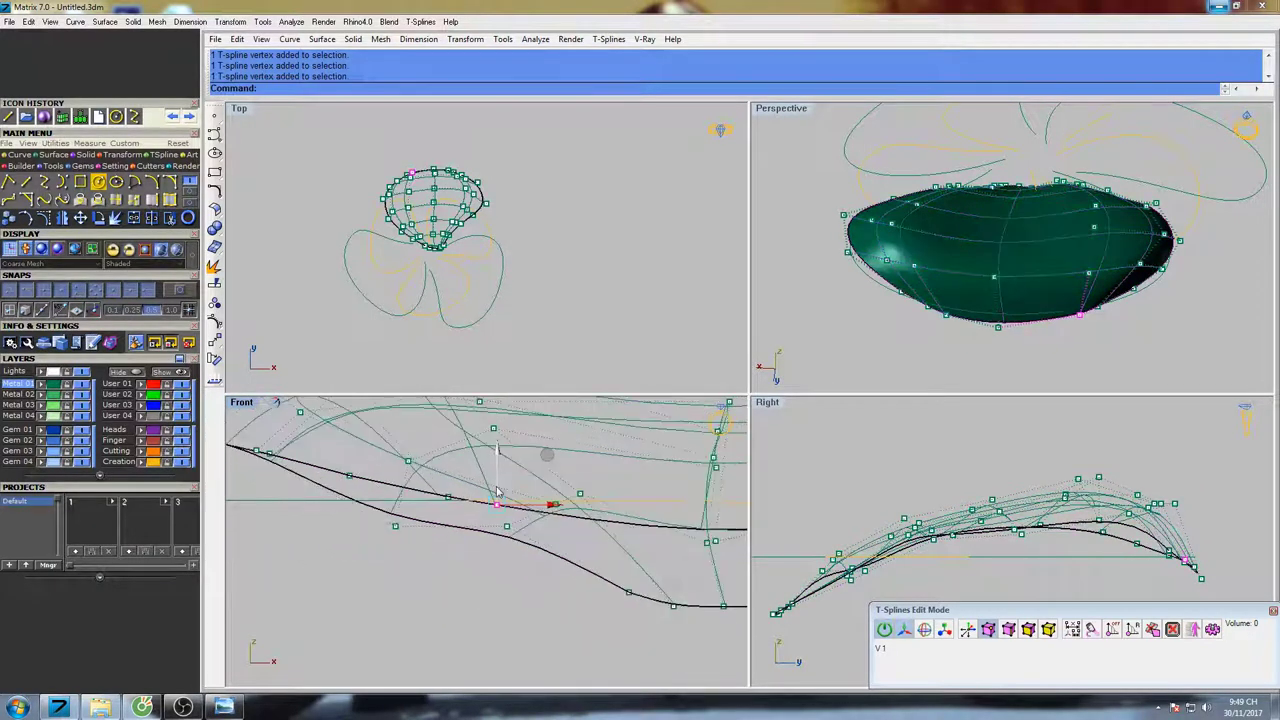
# Even out the -X boundary near the petal's base by lowering the vertex nearer the base and raising its outer neighbour slightly
pyautogui.moveTo(580, 510); pyautogui.dragTo(540, 516, button='right')
pyautogui.click(464, 524)
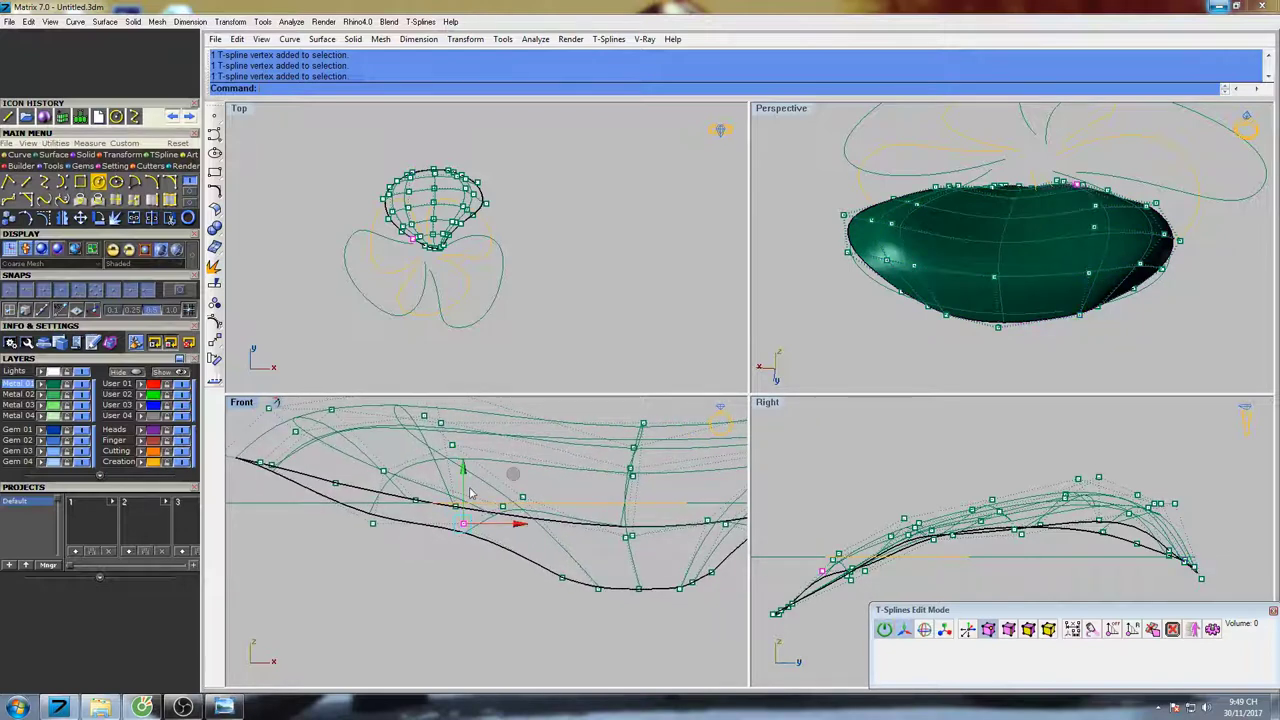
pyautogui.moveTo(464, 472); pyautogui.dragTo(464, 484)
pyautogui.click(373, 525)
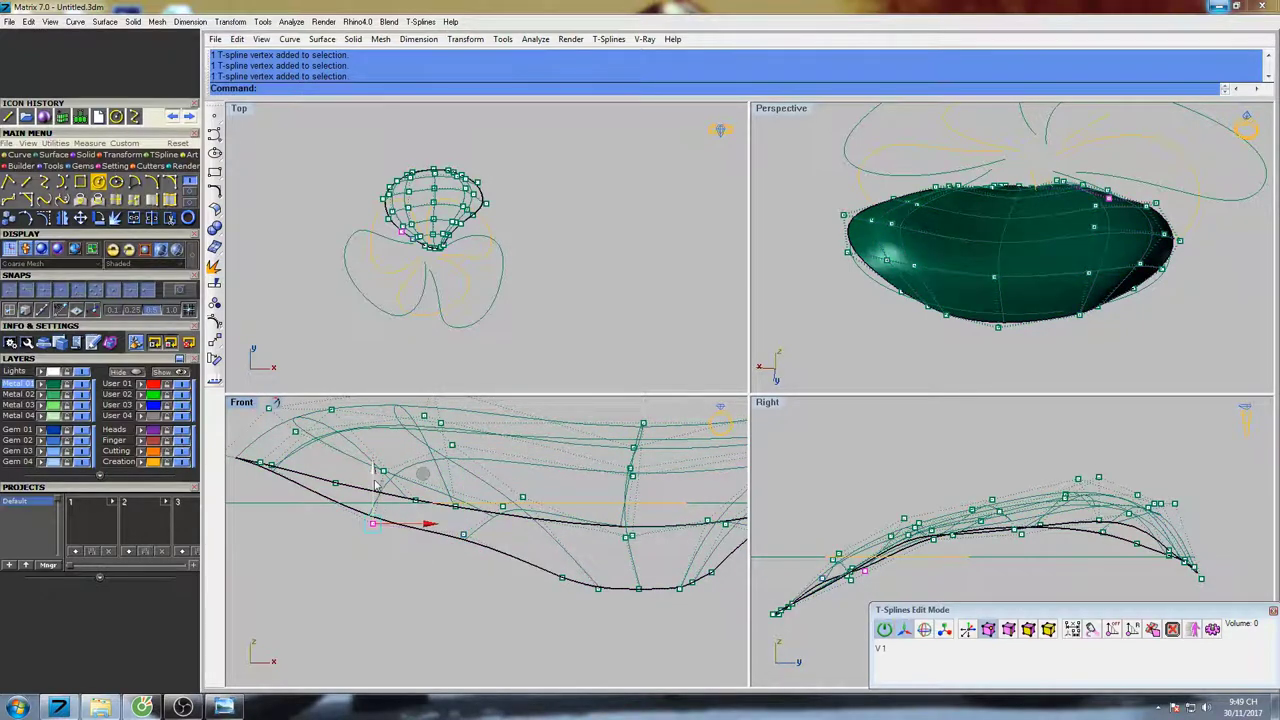
pyautogui.moveTo(376, 484); pyautogui.dragTo(380, 470)
# Lower the -X boundary vertex near the petal's base slightly along Z and check the rim vertices out to the -X extreme
pyautogui.click(464, 539)
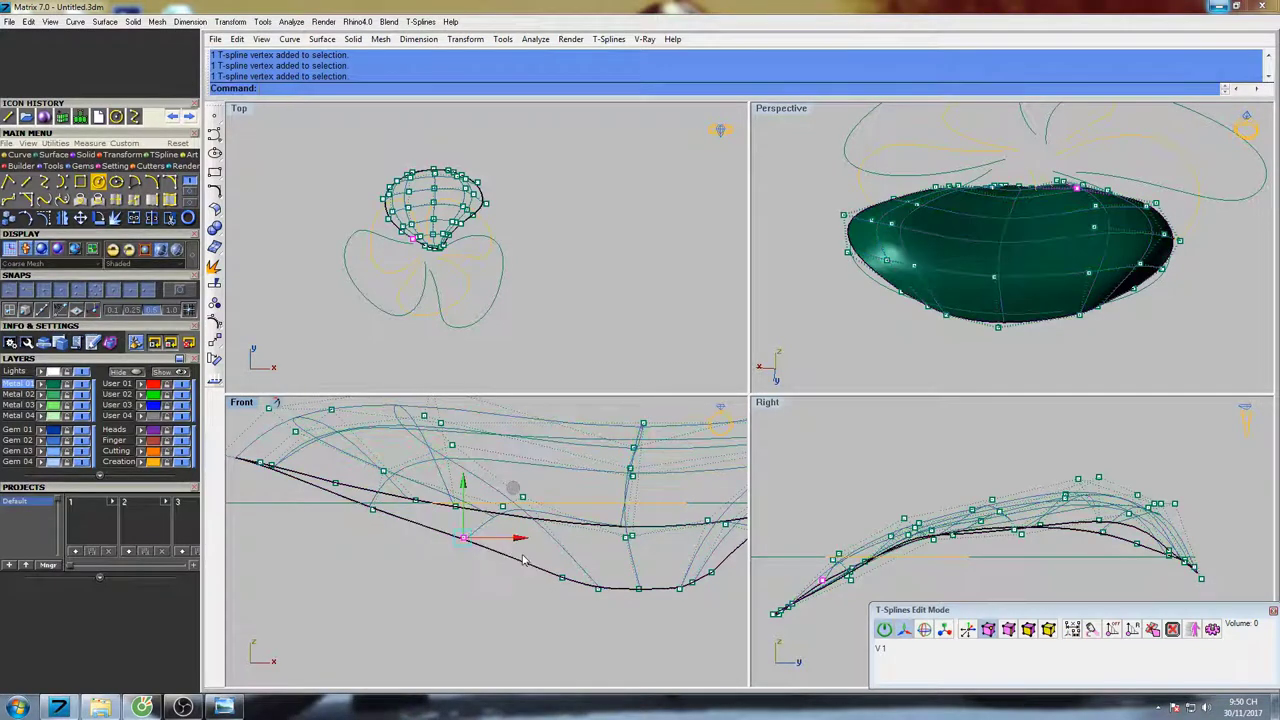
pyautogui.moveTo(309, 482); pyautogui.dragTo(454, 508, button='right')
pyautogui.scroll(6, 485, 513)
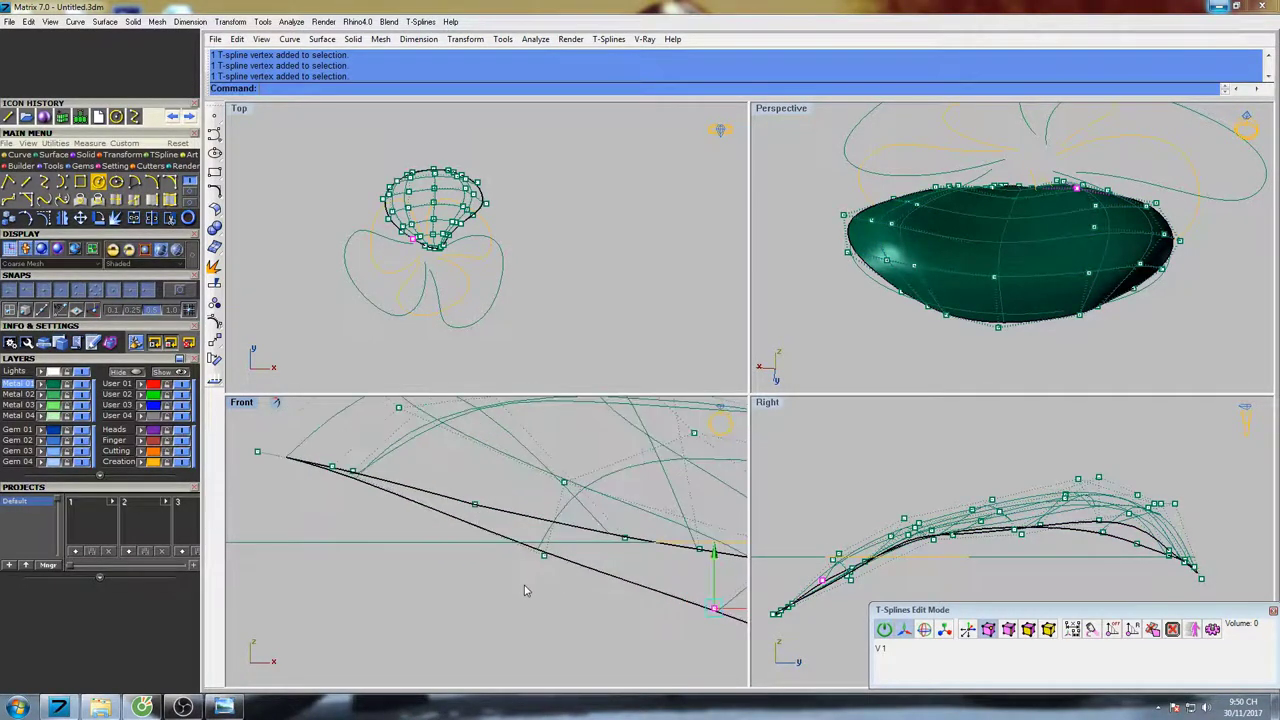
pyautogui.click(546, 555)
pyautogui.scroll(2, 390, 490)
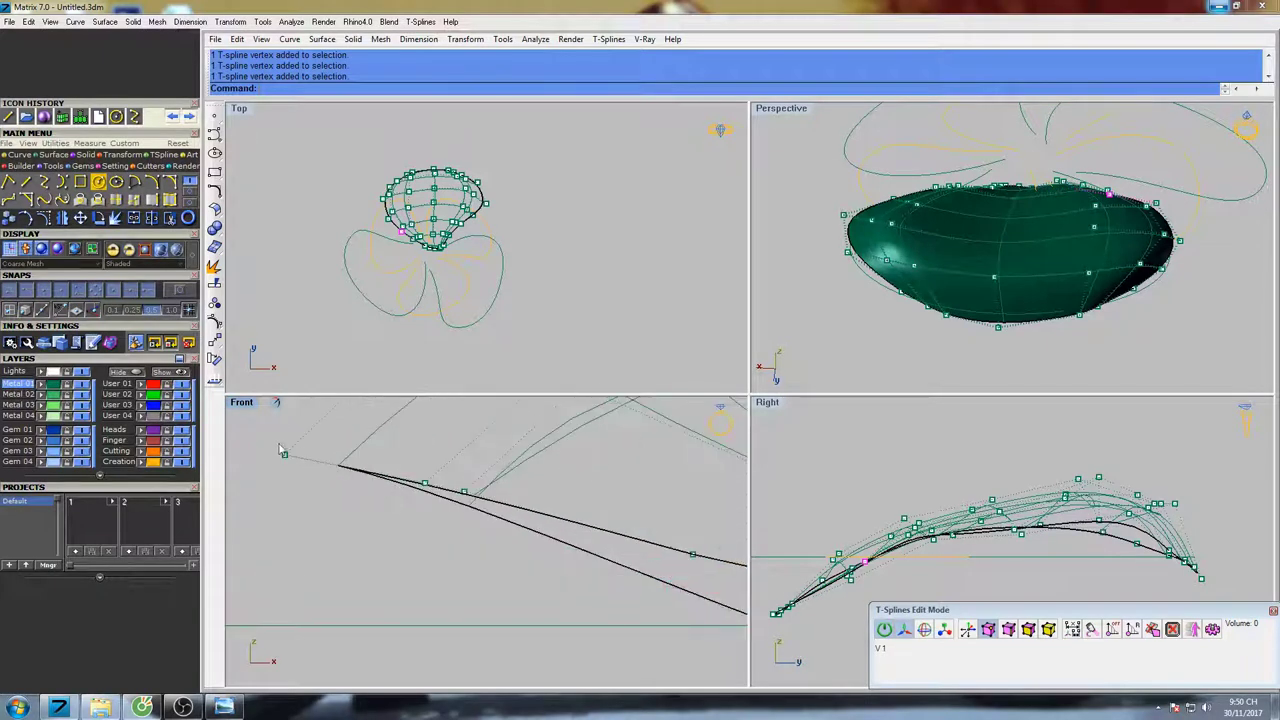
pyautogui.scroll(-5, 503, 541)
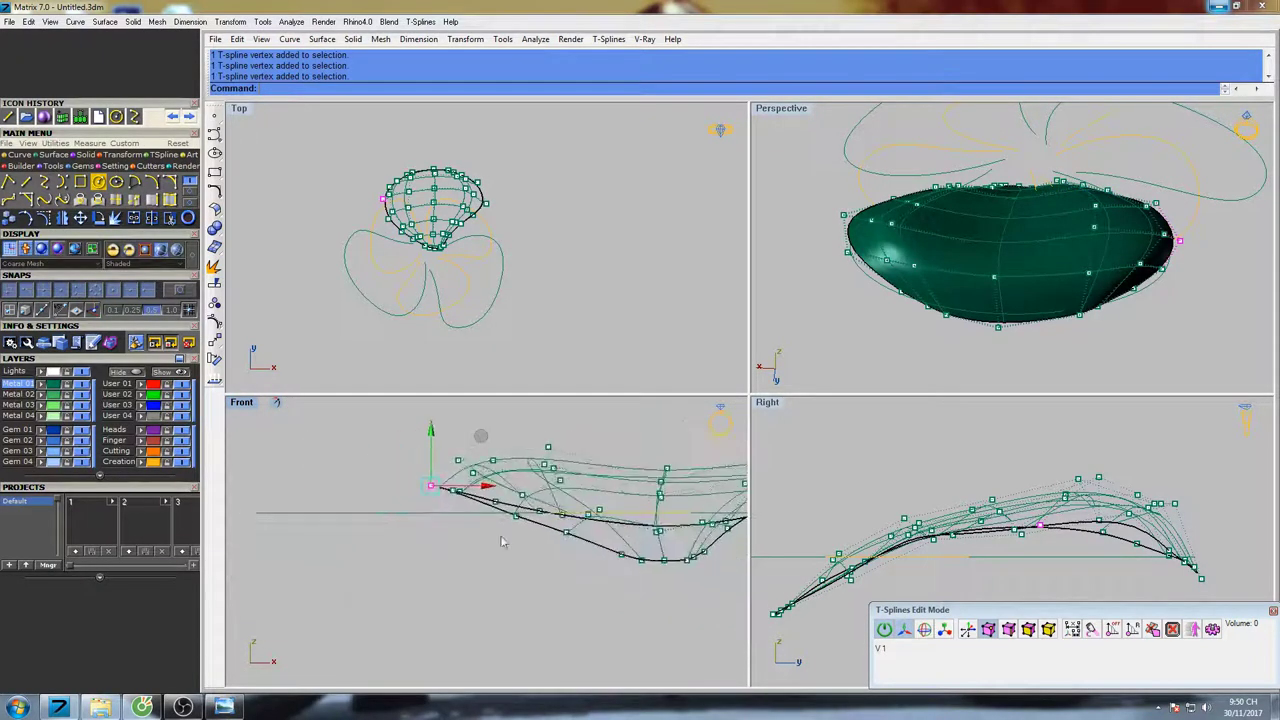
pyautogui.scroll(-2, 594, 510)
pyautogui.moveTo(669, 501); pyautogui.dragTo(619, 517, button='right')
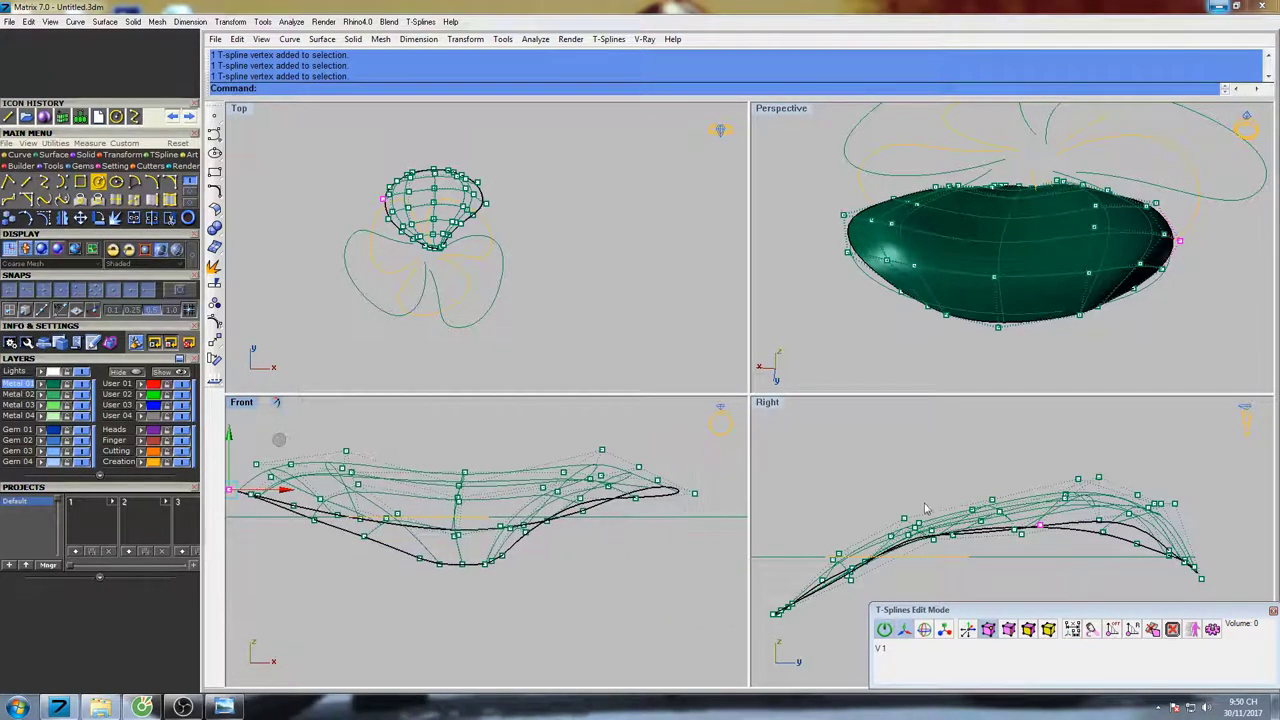
# Preview the petal as a clean shaded surface in an enlarged Perspective view and examine its form
pyautogui.moveTo(925, 509); pyautogui.dragTo(928, 468, button='right')
pyautogui.moveTo(1078, 321); pyautogui.dragTo(1031, 328, button='right')
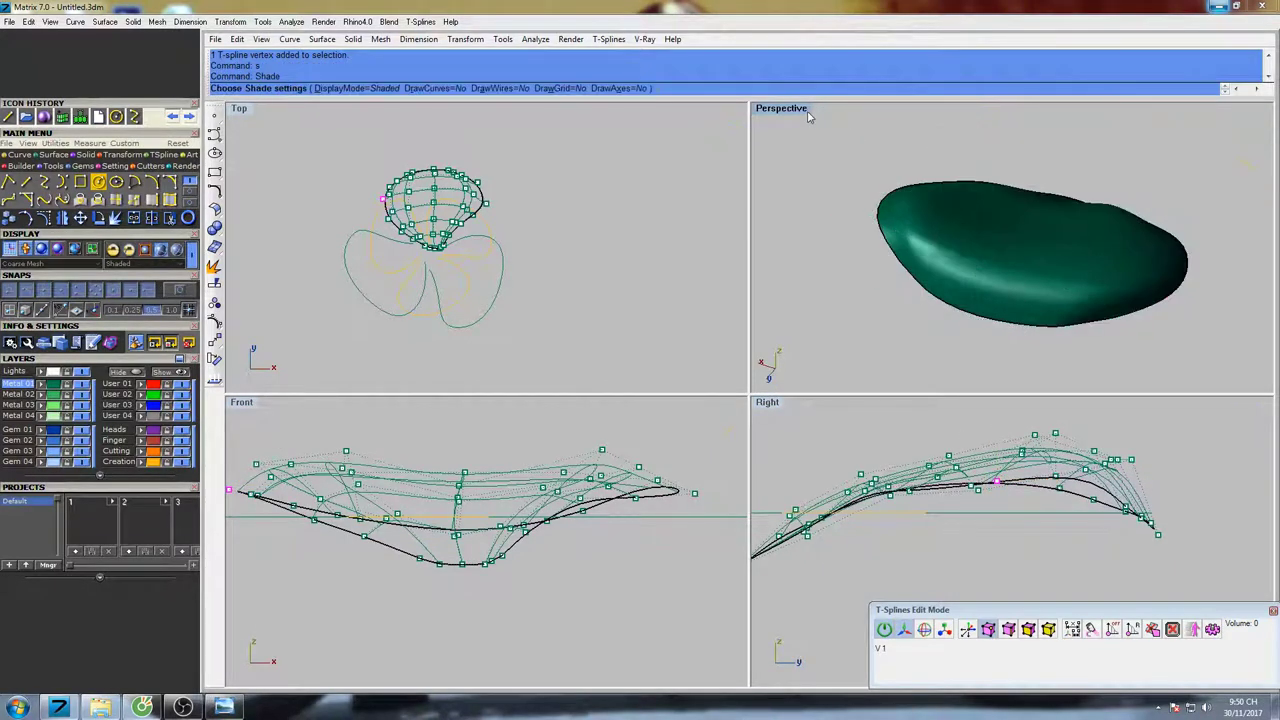
pyautogui.doubleClick(809, 114)
pyautogui.moveTo(956, 237)
pyautogui.mouseDown(button='right')
pyautogui.moveTo(797, 324)
pyautogui.moveTo(750, 314)
pyautogui.moveTo(786, 349)
pyautogui.moveTo(766, 363)
pyautogui.moveTo(734, 320)
pyautogui.moveTo(833, 247)
pyautogui.moveTo(813, 280)
pyautogui.moveTo(757, 312)
pyautogui.mouseUp(button='right')
pyautogui.scroll(-6, 797, 324)
pyautogui.press('Escape')
# Move the two inner vertices on the petal's +X side toward its centre along X
pyautogui.scroll(10, 562, 332)
pyautogui.click(582, 316)
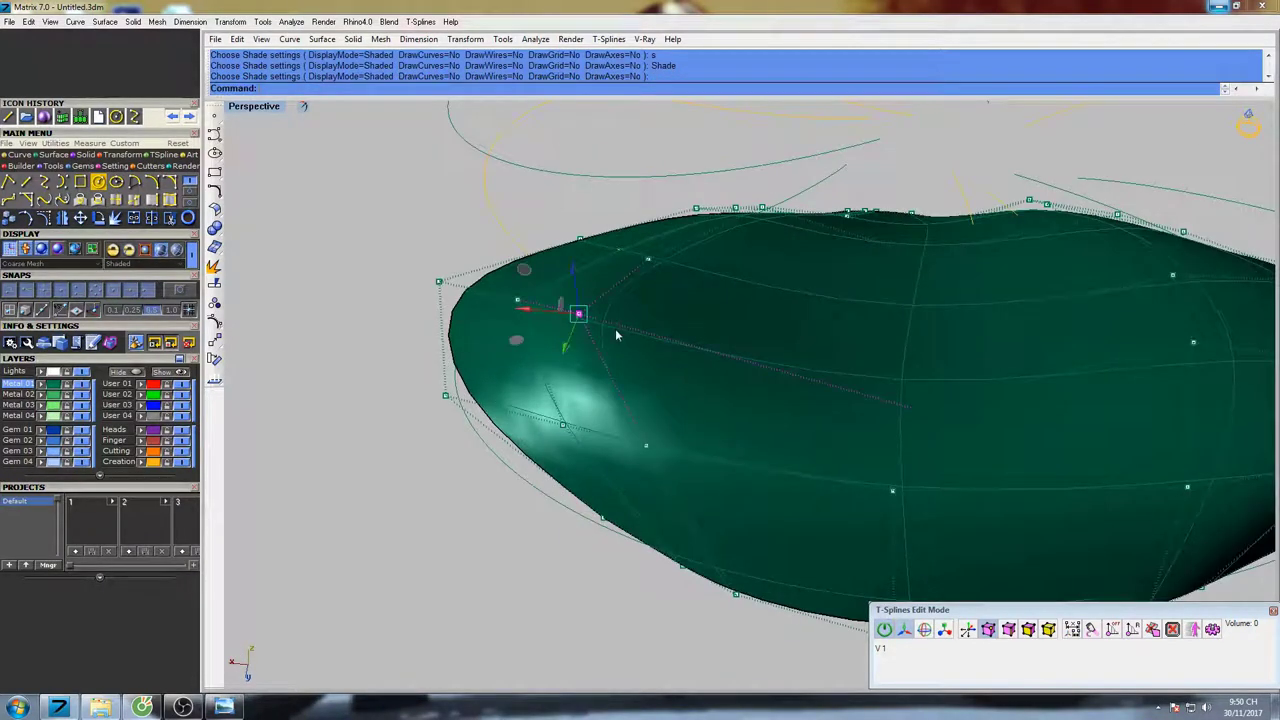
pyautogui.moveTo(532, 312); pyautogui.dragTo(634, 337)
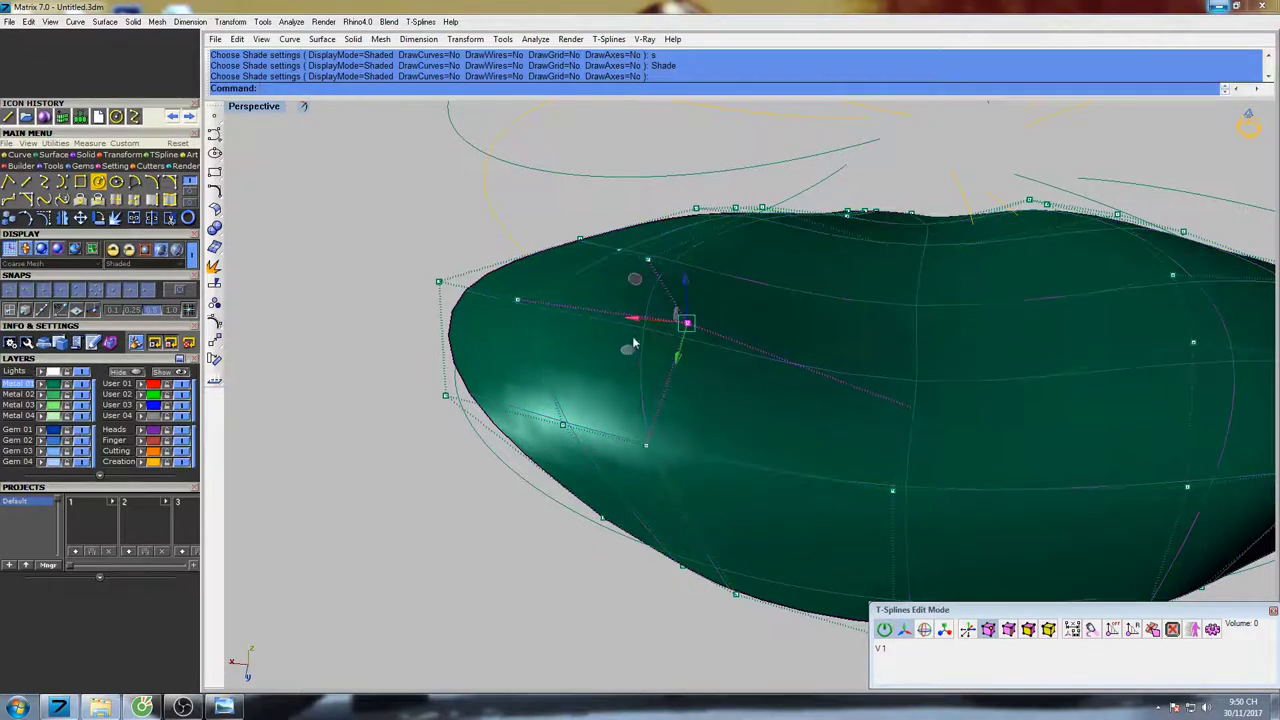
pyautogui.click(642, 446)
pyautogui.moveTo(590, 443); pyautogui.dragTo(660, 450)
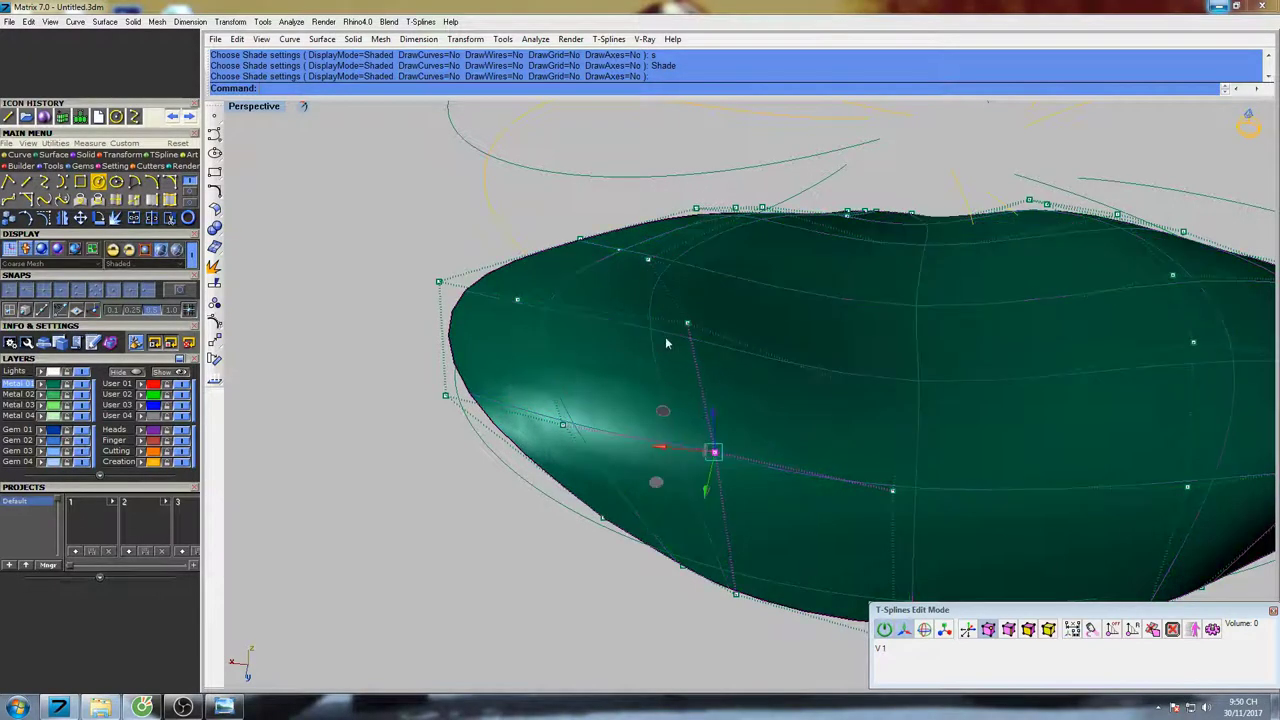
# Shift the +X inner vertex closer to the base toward the centre along X and nudge its outer neighbour slightly the same way
pyautogui.moveTo(668, 343); pyautogui.dragTo(685, 375, button='right')
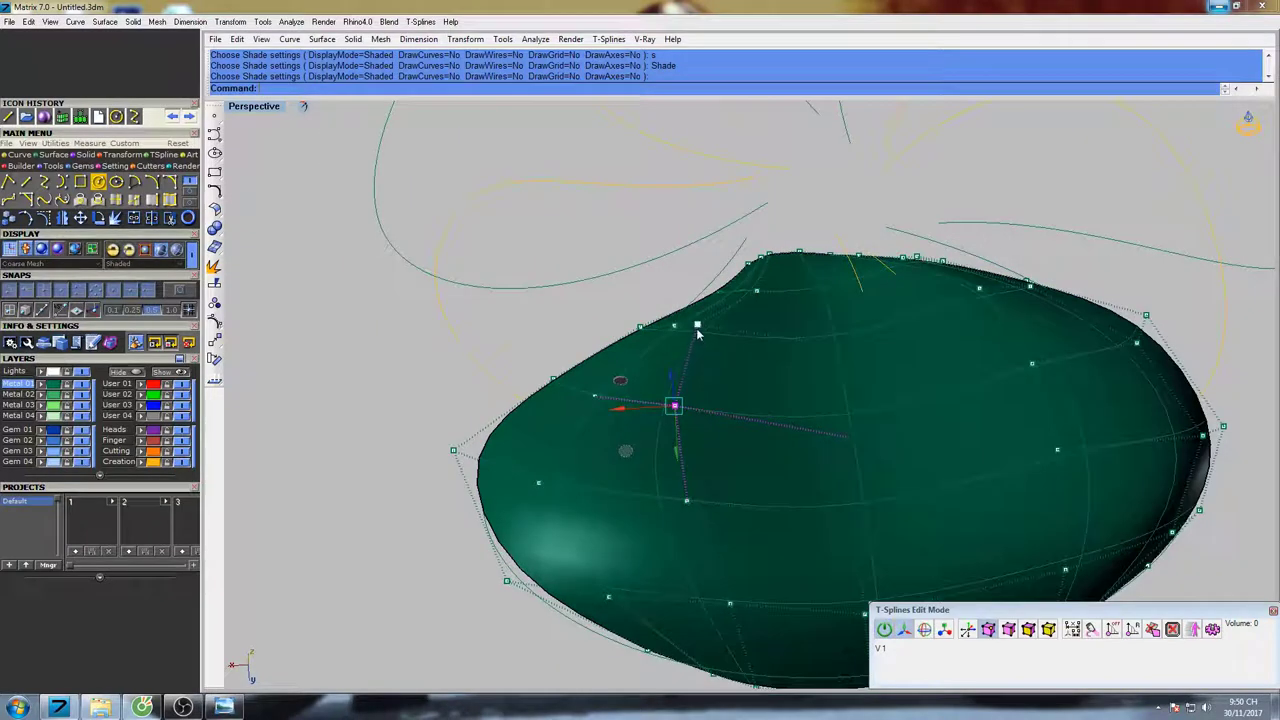
pyautogui.click(697, 326)
pyautogui.moveTo(650, 328); pyautogui.dragTo(690, 403)
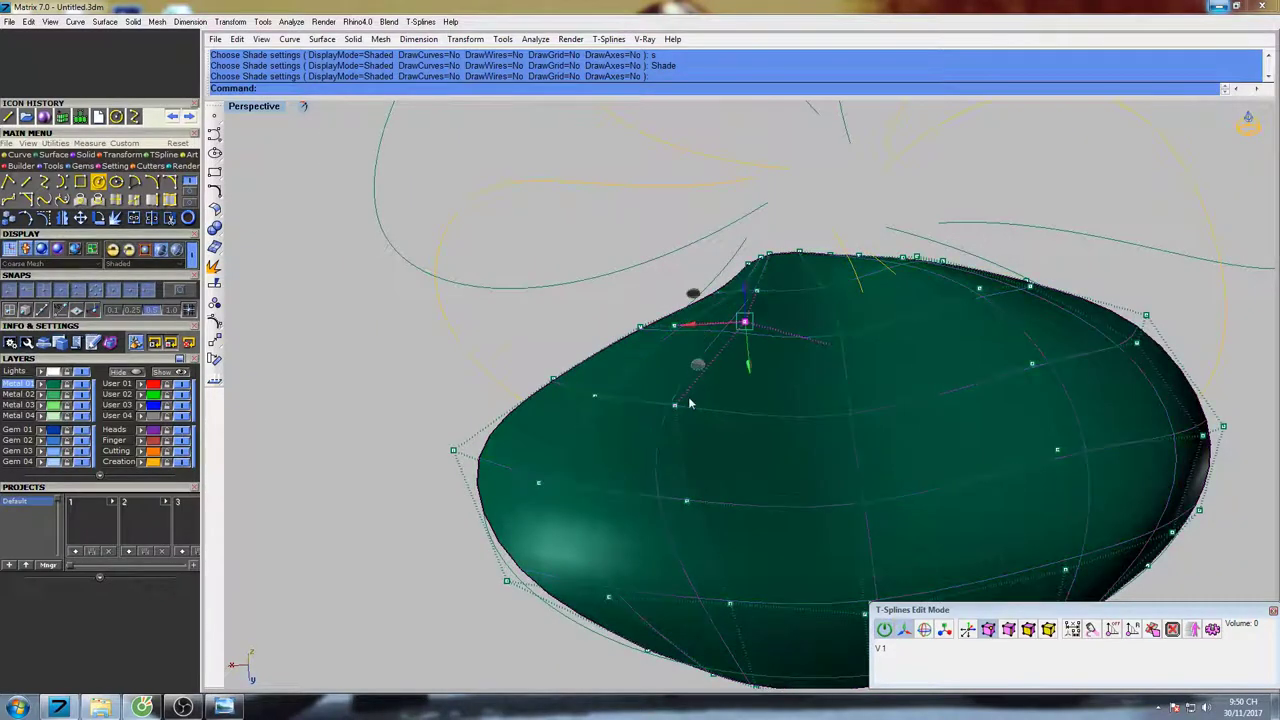
pyautogui.click(674, 407)
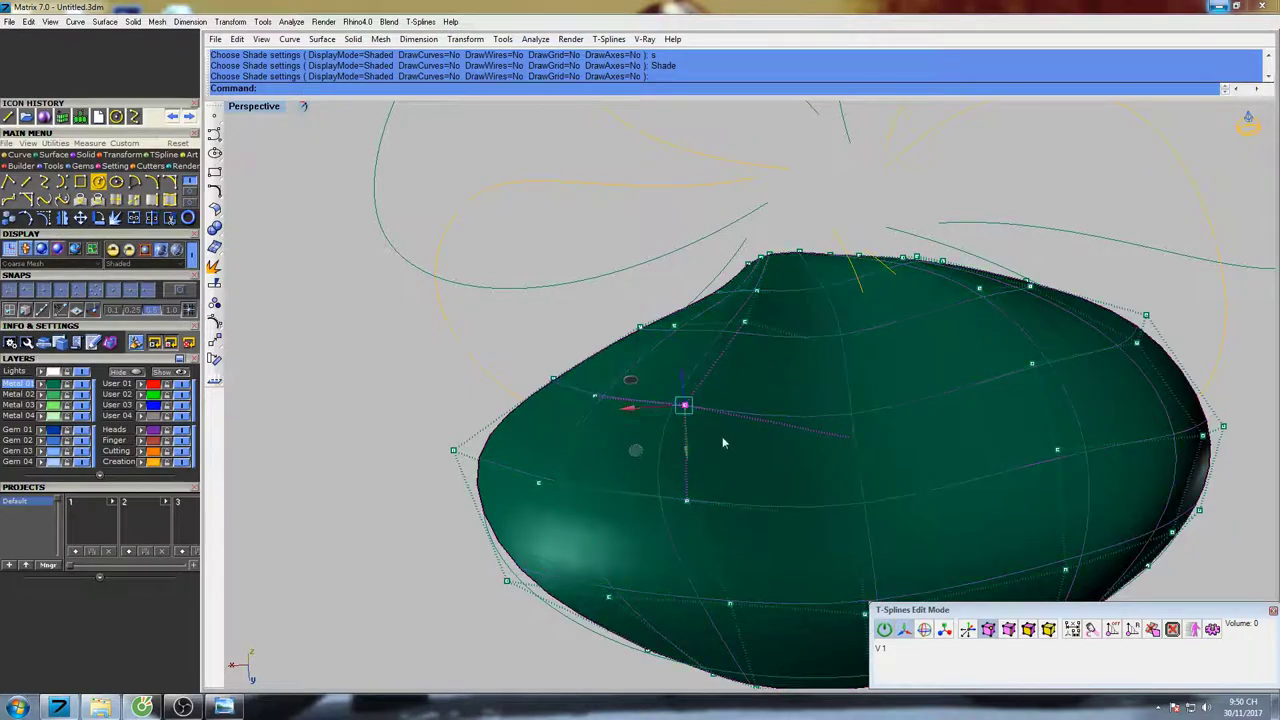
# Move the matching inner vertex on the petal's -X side toward the centre along X
pyautogui.moveTo(722, 436); pyautogui.dragTo(789, 431, button='right')
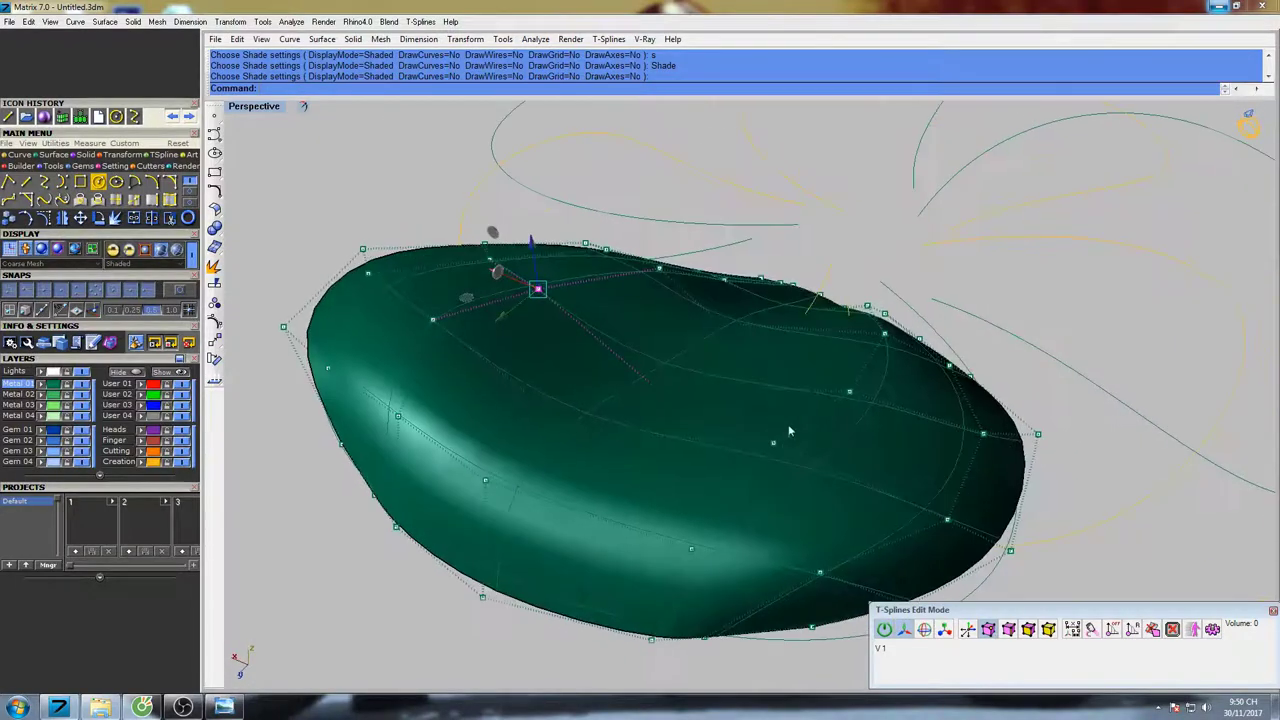
pyautogui.click(849, 393)
pyautogui.moveTo(813, 378); pyautogui.dragTo(778, 364)
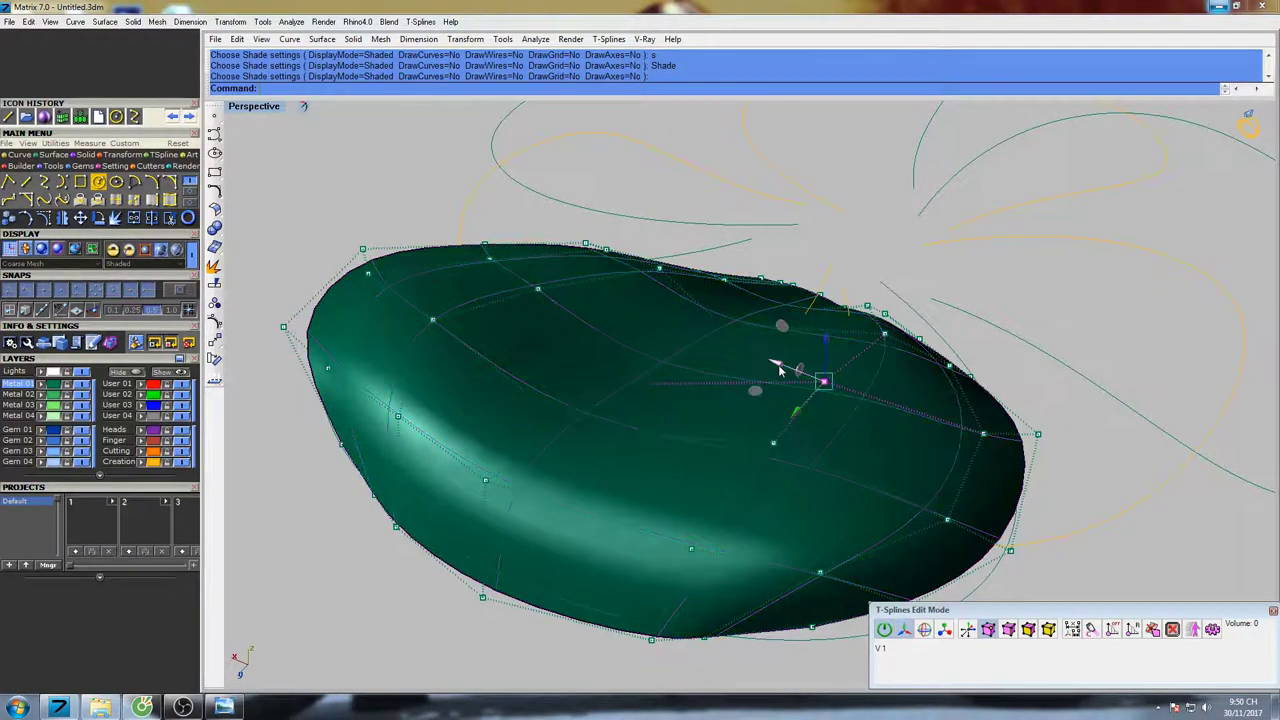
# Raise two neighbouring inner vertices near the petal's -X edge along Z to fill out that side
pyautogui.moveTo(735, 528); pyautogui.dragTo(775, 455, button='right')
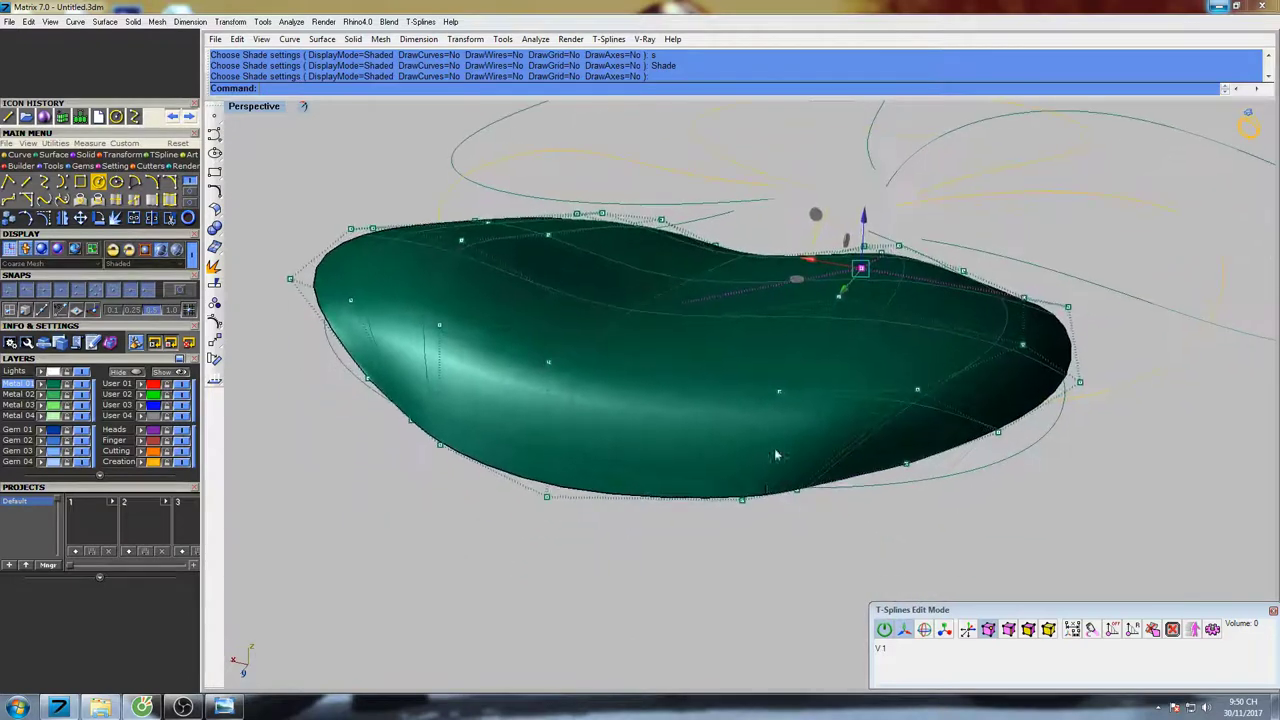
pyautogui.click(742, 499)
pyautogui.moveTo(849, 280); pyautogui.dragTo(769, 300, button='right')
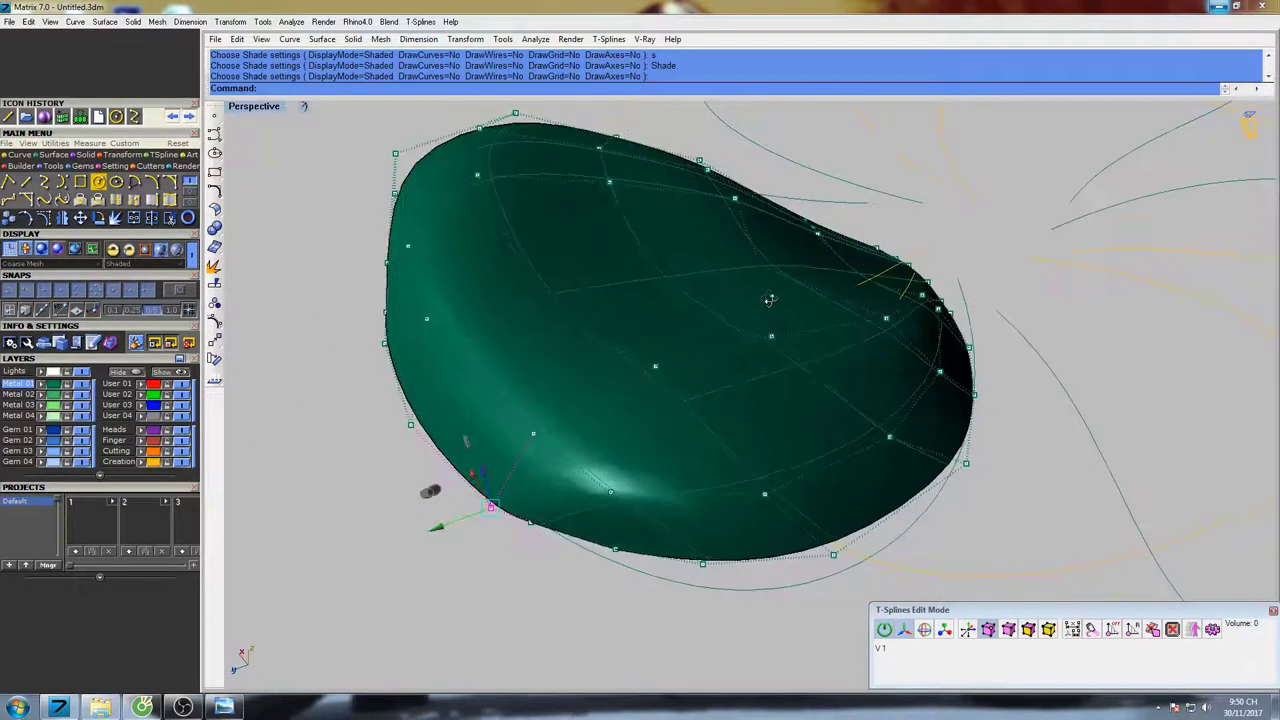
pyautogui.click(889, 439)
pyautogui.moveTo(892, 399); pyautogui.dragTo(895, 359)
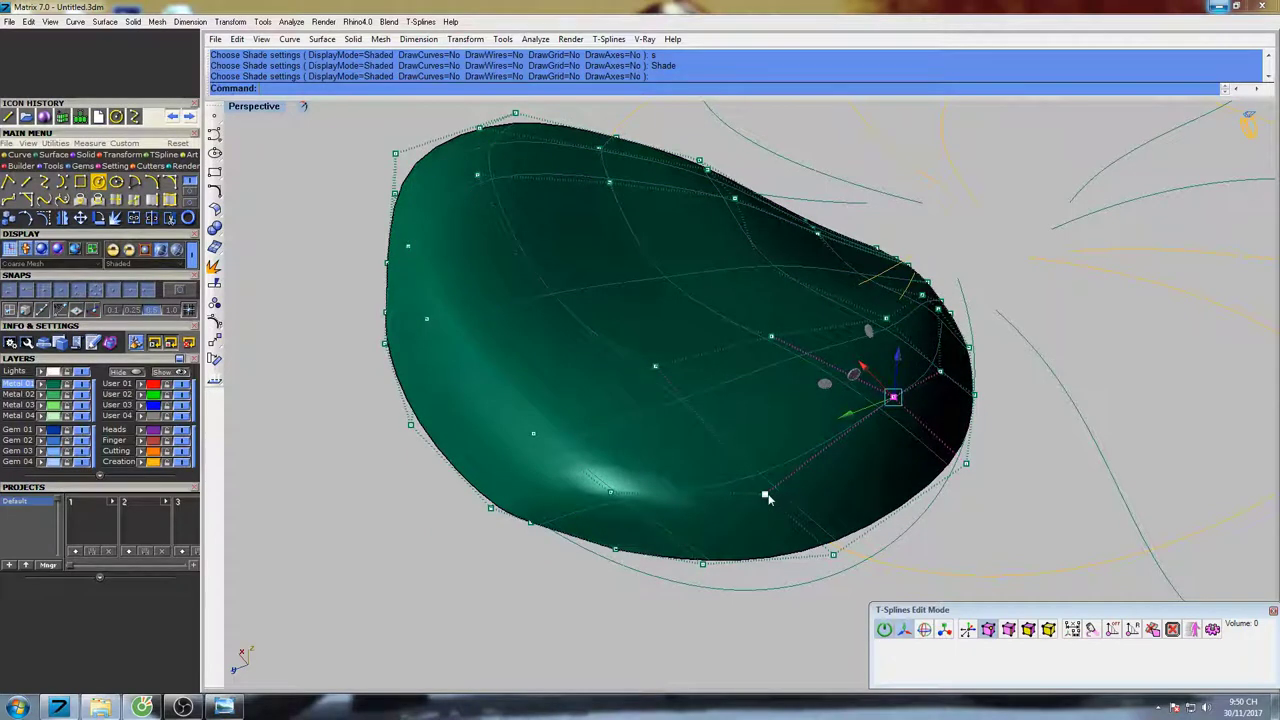
pyautogui.click(767, 496)
pyautogui.moveTo(767, 456); pyautogui.dragTo(767, 408)
pyautogui.keyDown('shift'); pyautogui.moveTo(857, 426); pyautogui.dragTo(812, 470, button='right'); pyautogui.keyUp('shift')
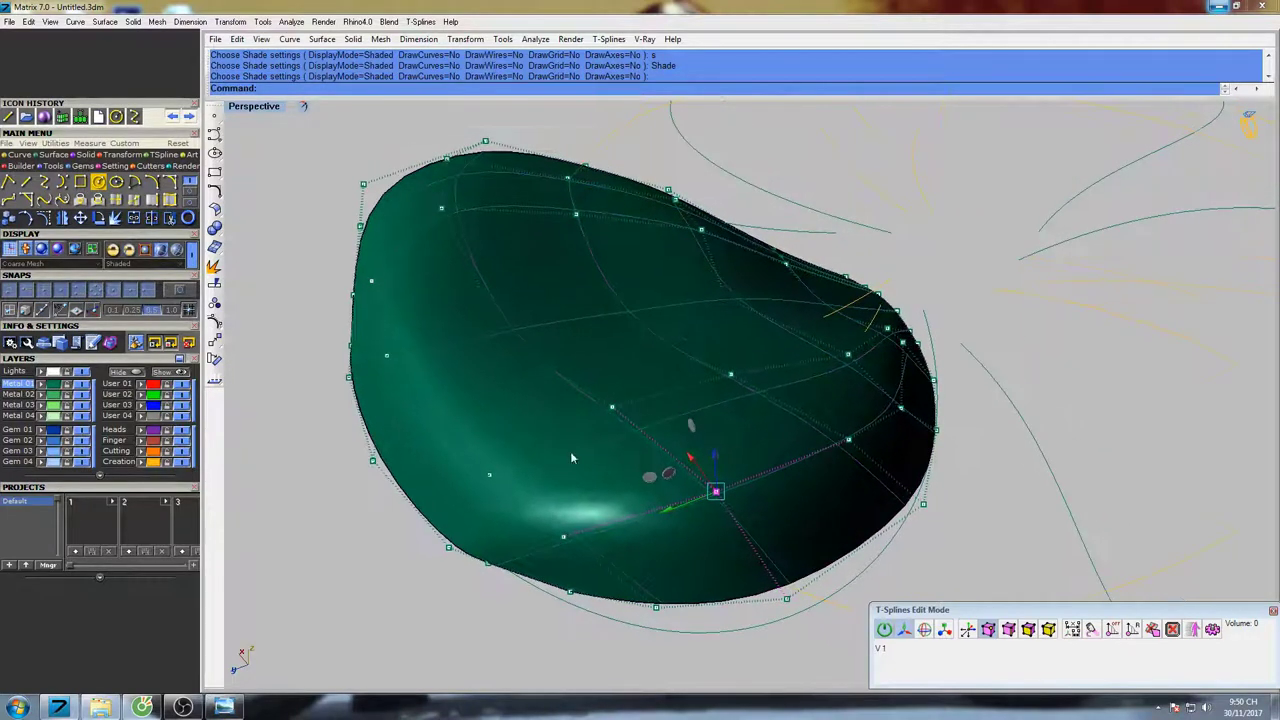
# Insert a T-spline edge loop across the petal between the outermost inner cross loop and the outer rim
pyautogui.moveTo(607, 412); pyautogui.dragTo(545, 382, button='right')
pyautogui.click(1007, 636)
pyautogui.doubleClick(591, 403)
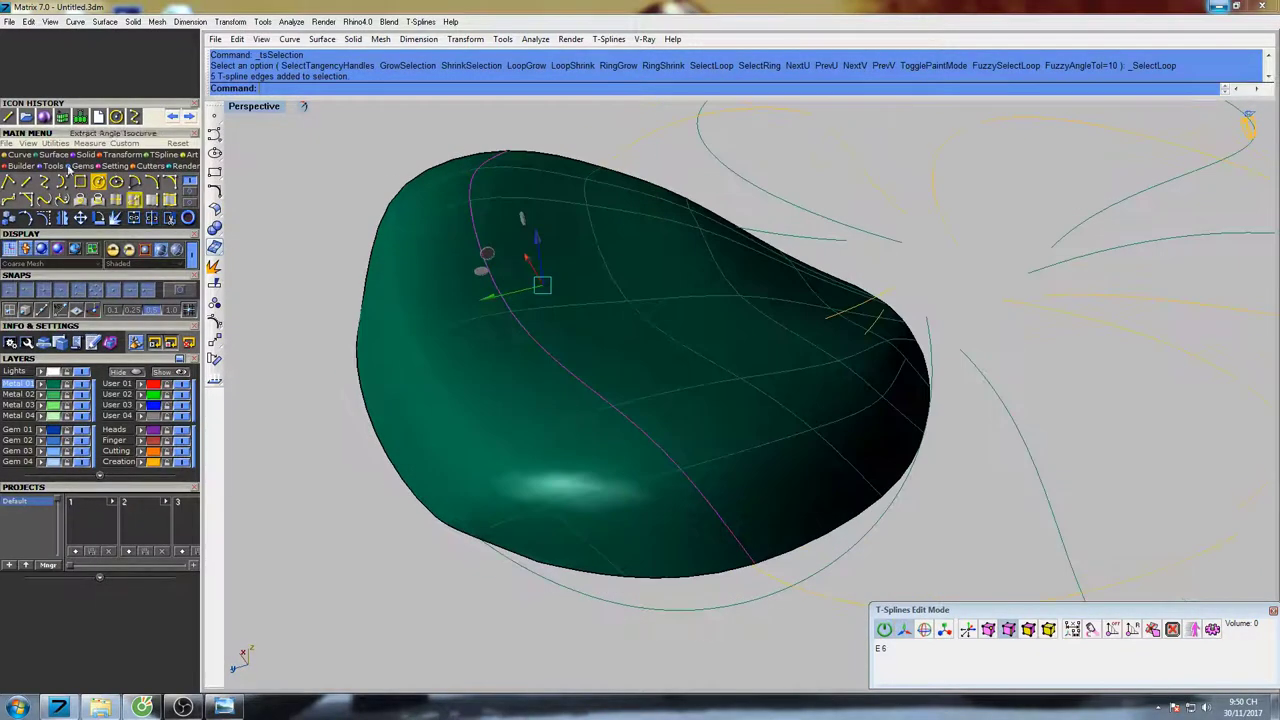
pyautogui.click(66, 120)
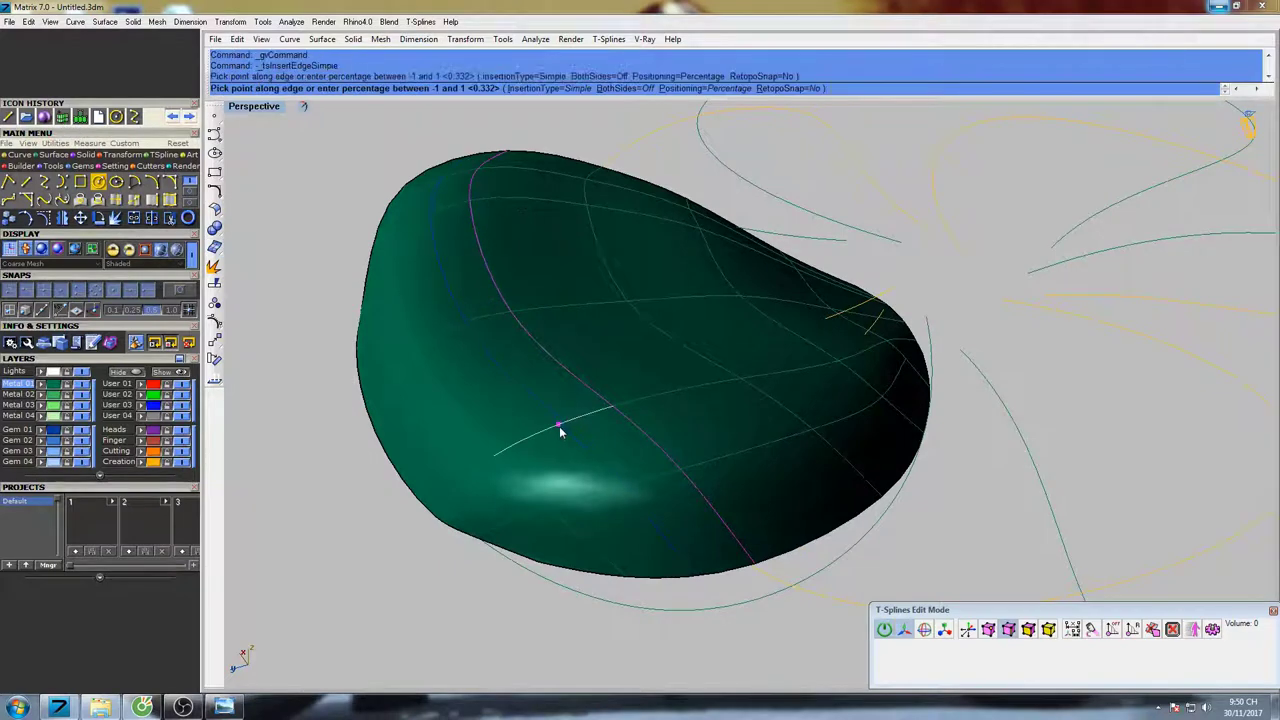
pyautogui.moveTo(565, 425); pyautogui.dragTo(595, 404, button='right')
pyautogui.click(990, 632)
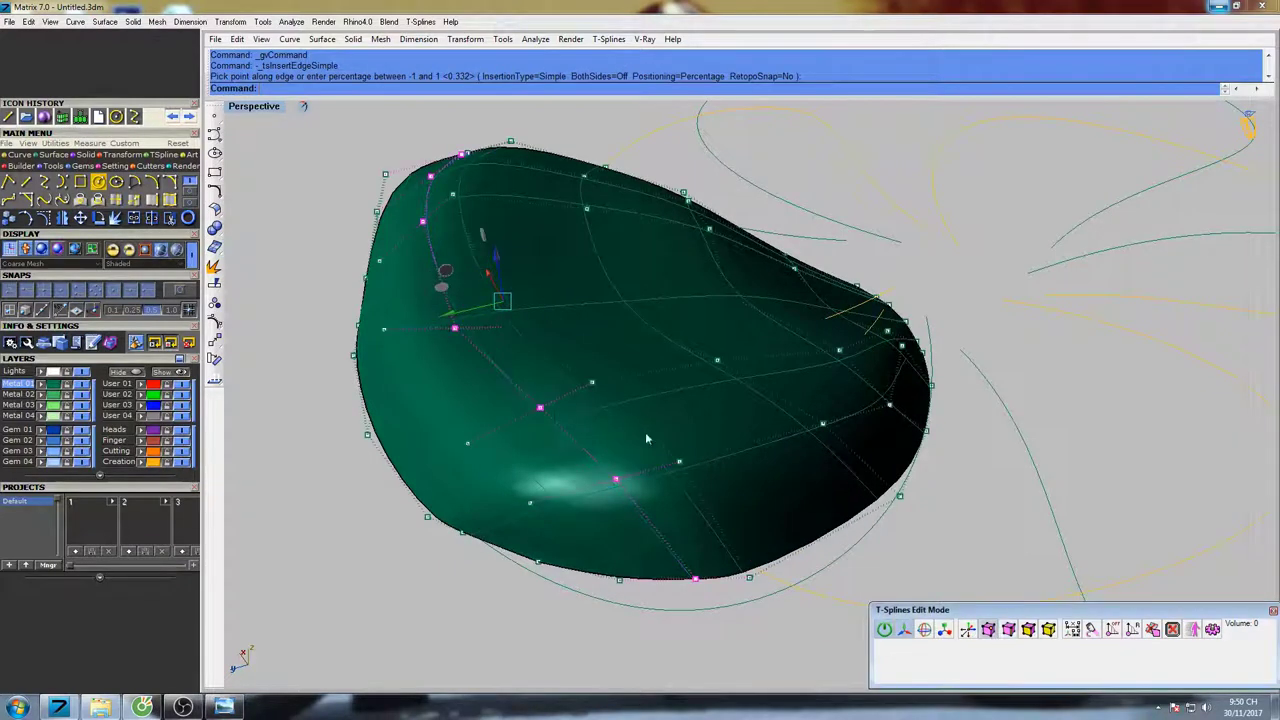
# Raise the two middle vertices of the inserted edge loop along Z to form a ridge
pyautogui.click(540, 408)
pyautogui.scroll(9, 457, 341)
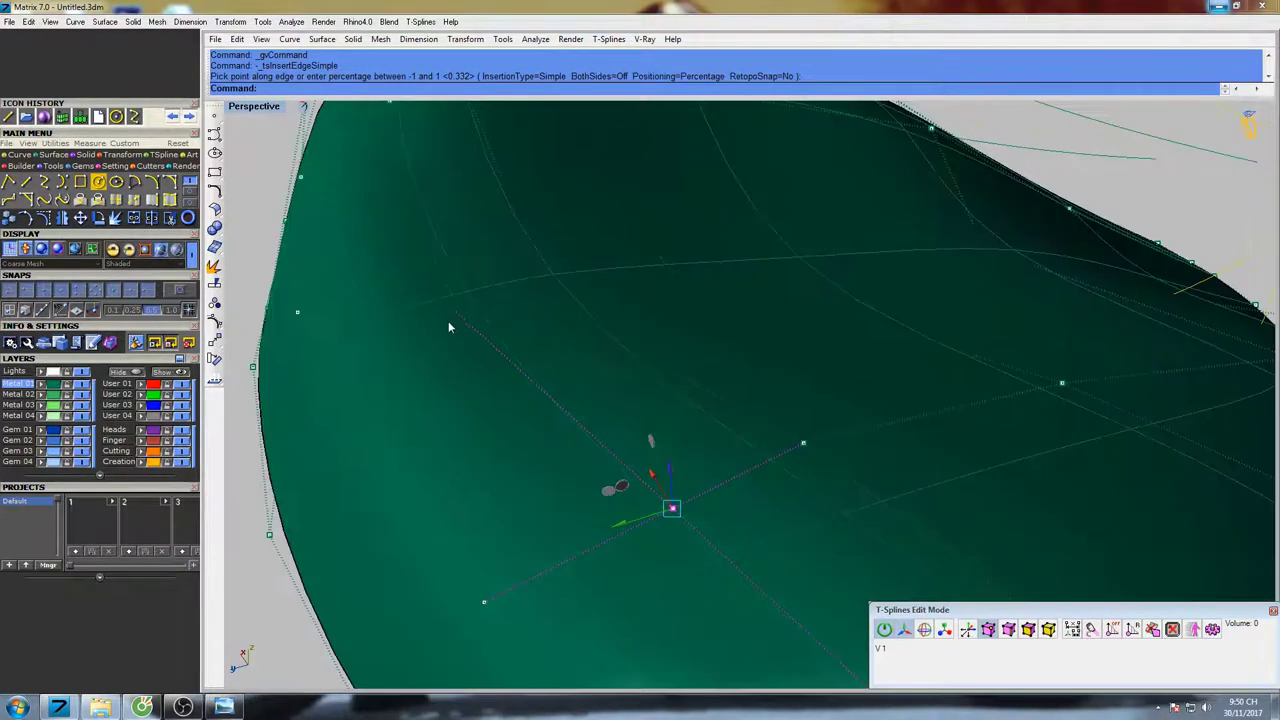
pyautogui.keyDown('shift'); pyautogui.click(453, 311); pyautogui.keyUp('shift')
pyautogui.scroll(-5, 541, 345)
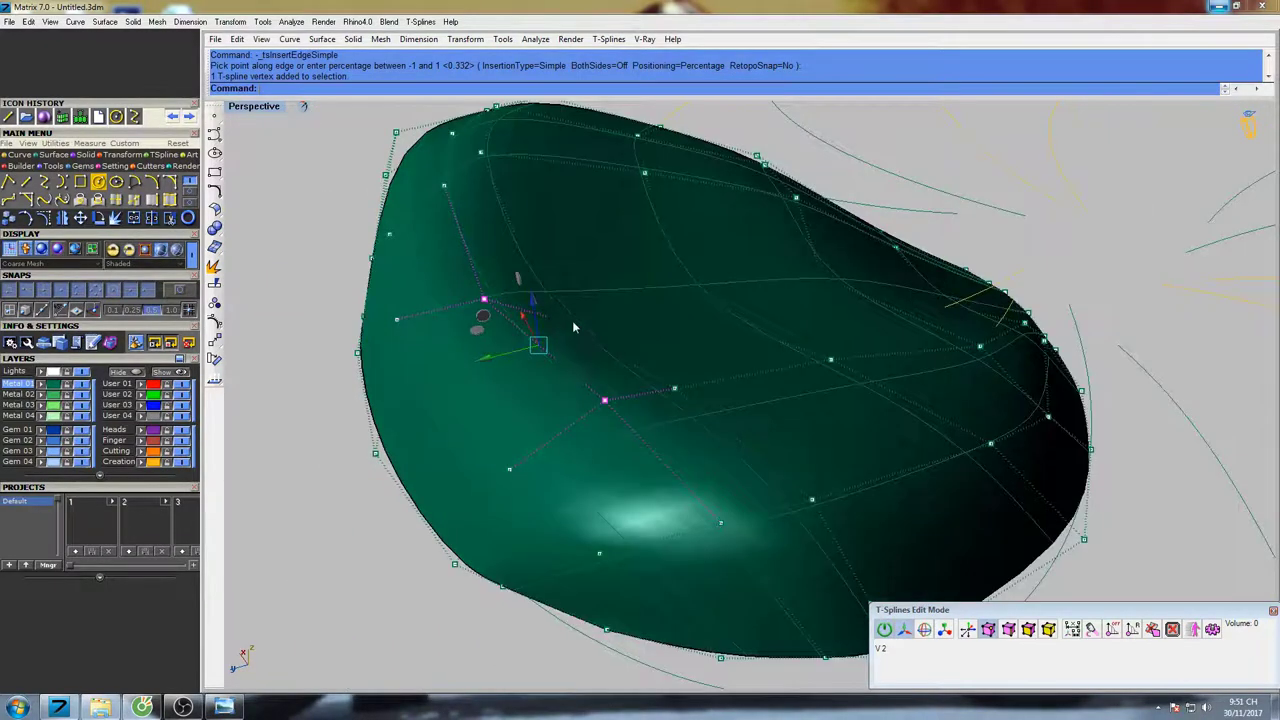
# Lower the two middle vertices in the row between the inserted loop and the outer rim along Z
pyautogui.moveTo(574, 326); pyautogui.dragTo(598, 418, button='right')
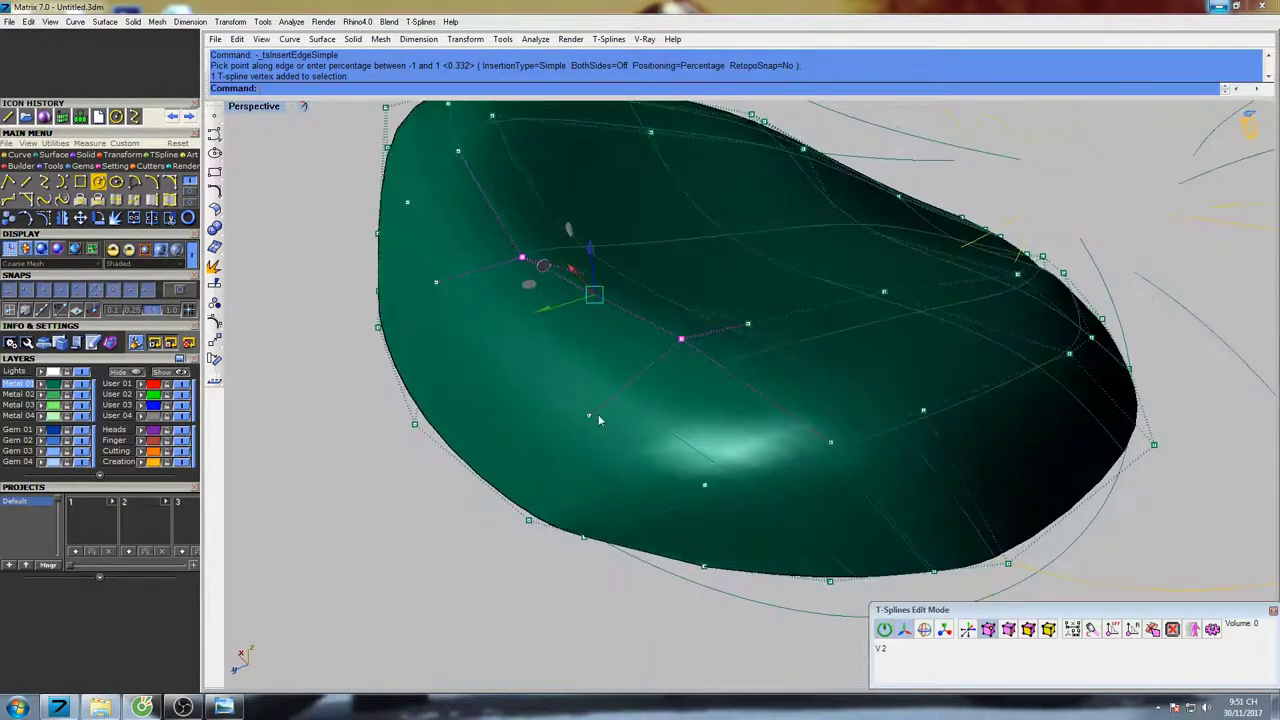
pyautogui.click(589, 416)
pyautogui.keyDown('shift'); pyautogui.click(436, 284); pyautogui.keyUp('shift')
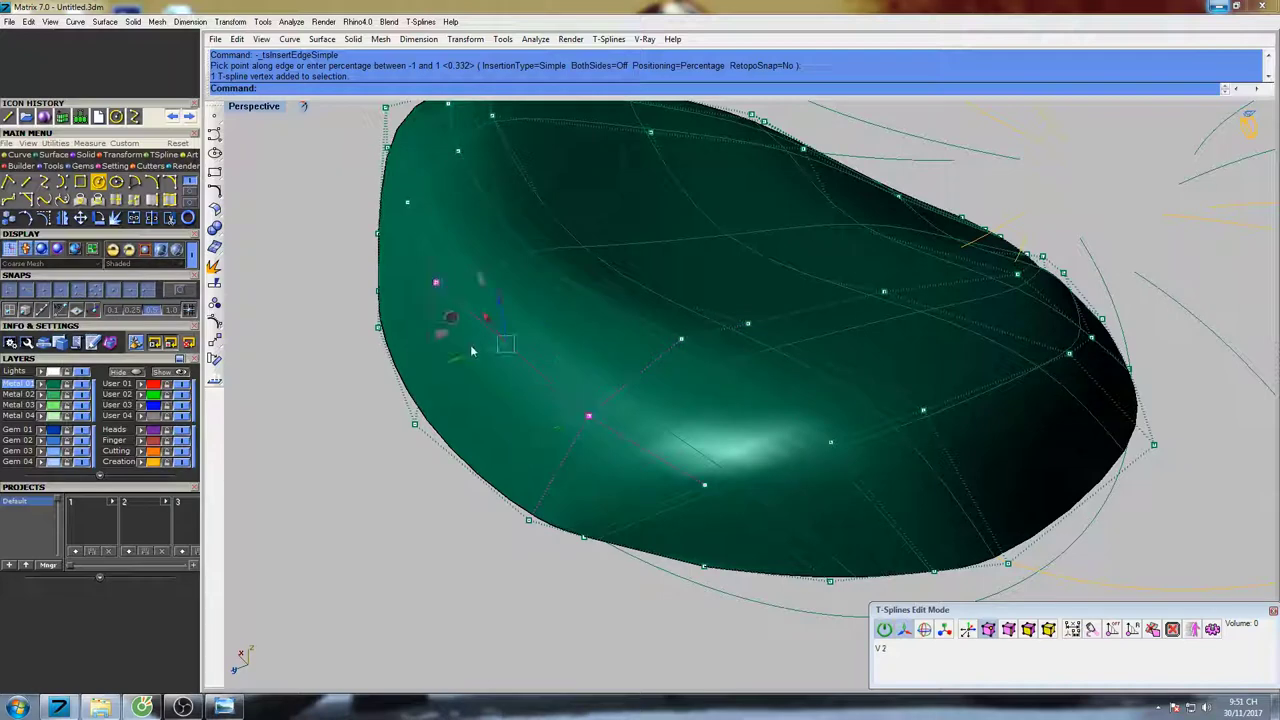
pyautogui.moveTo(457, 363); pyautogui.dragTo(569, 367, button='right')
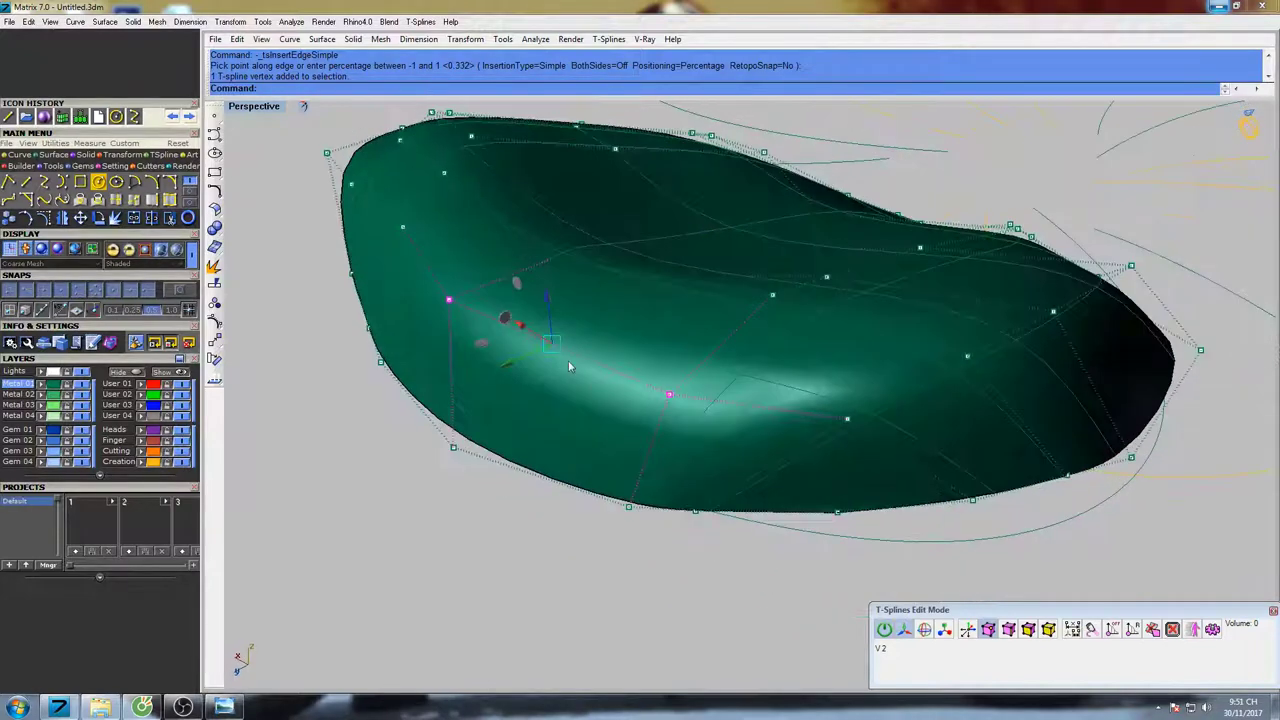
pyautogui.moveTo(548, 299); pyautogui.dragTo(516, 404)
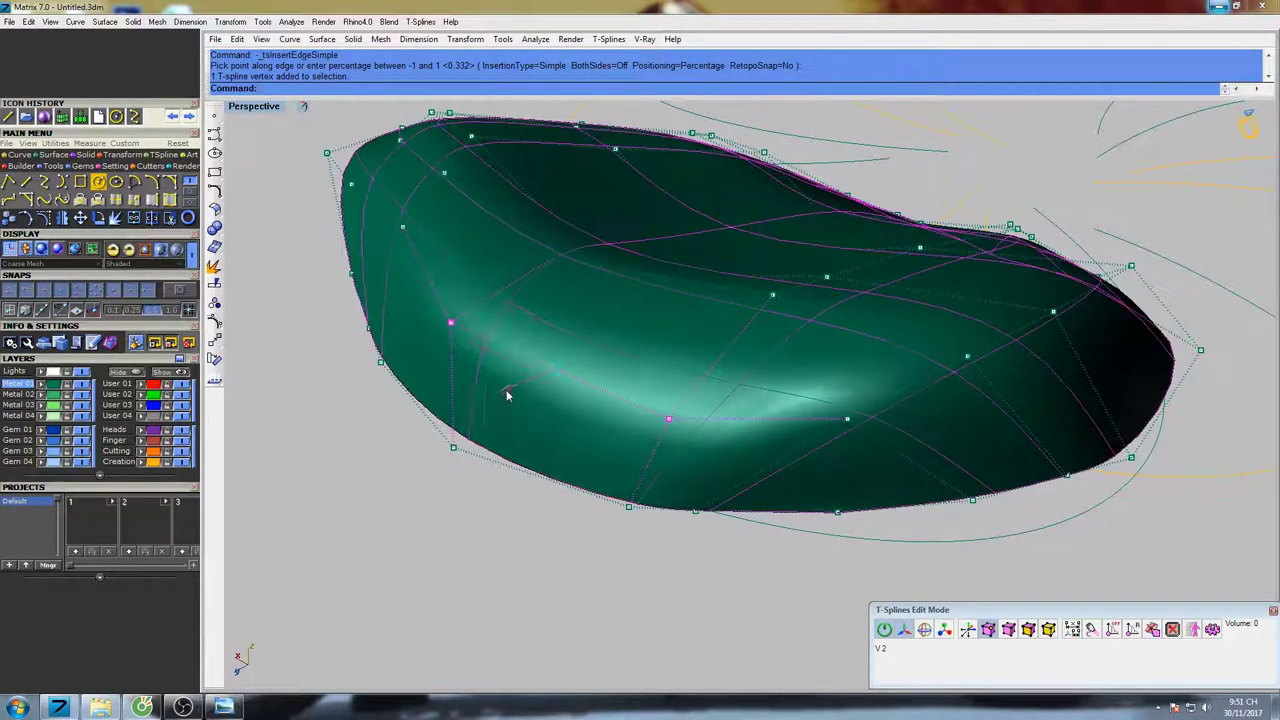
# Move the two middle vertices of the inserted loop outward along Y toward the petal's outer end
pyautogui.scroll(-7, 549, 397)
pyautogui.moveTo(552, 394); pyautogui.dragTo(513, 366, button='right')
pyautogui.scroll(4, 592, 380)
pyautogui.moveTo(592, 380); pyautogui.dragTo(546, 353, button='right')
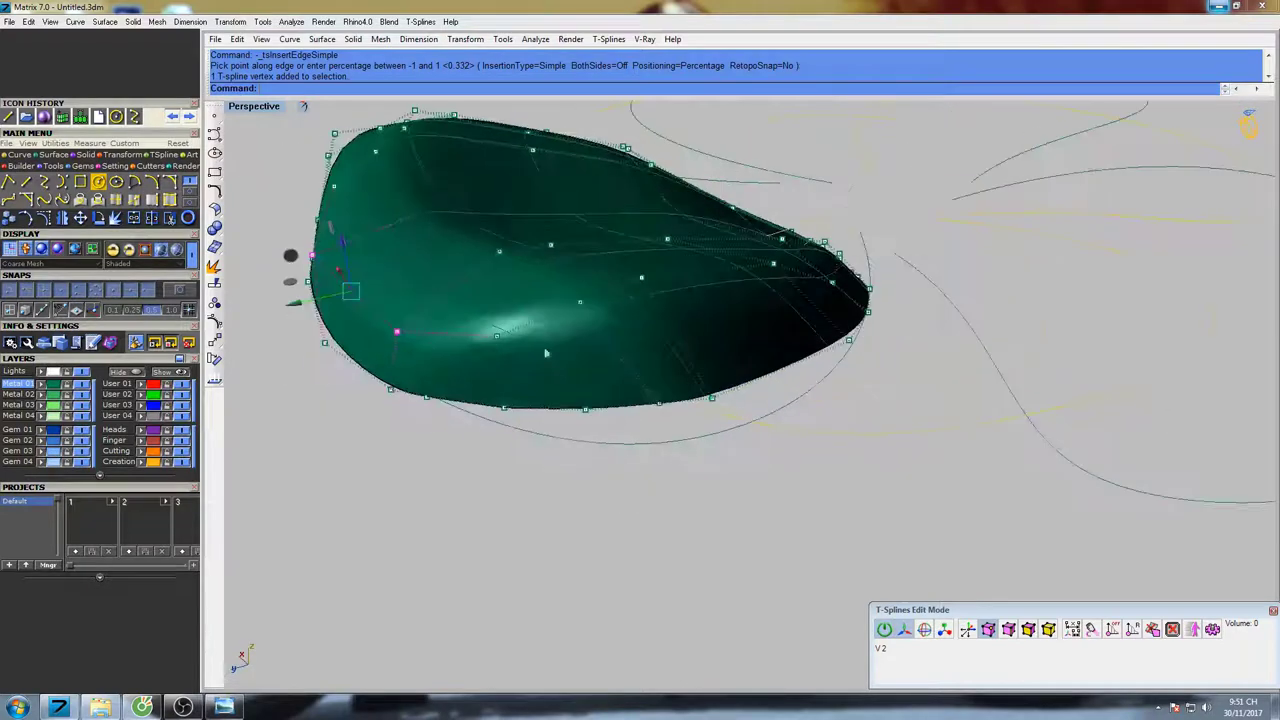
pyautogui.click(500, 252)
pyautogui.scroll(3, 460, 250)
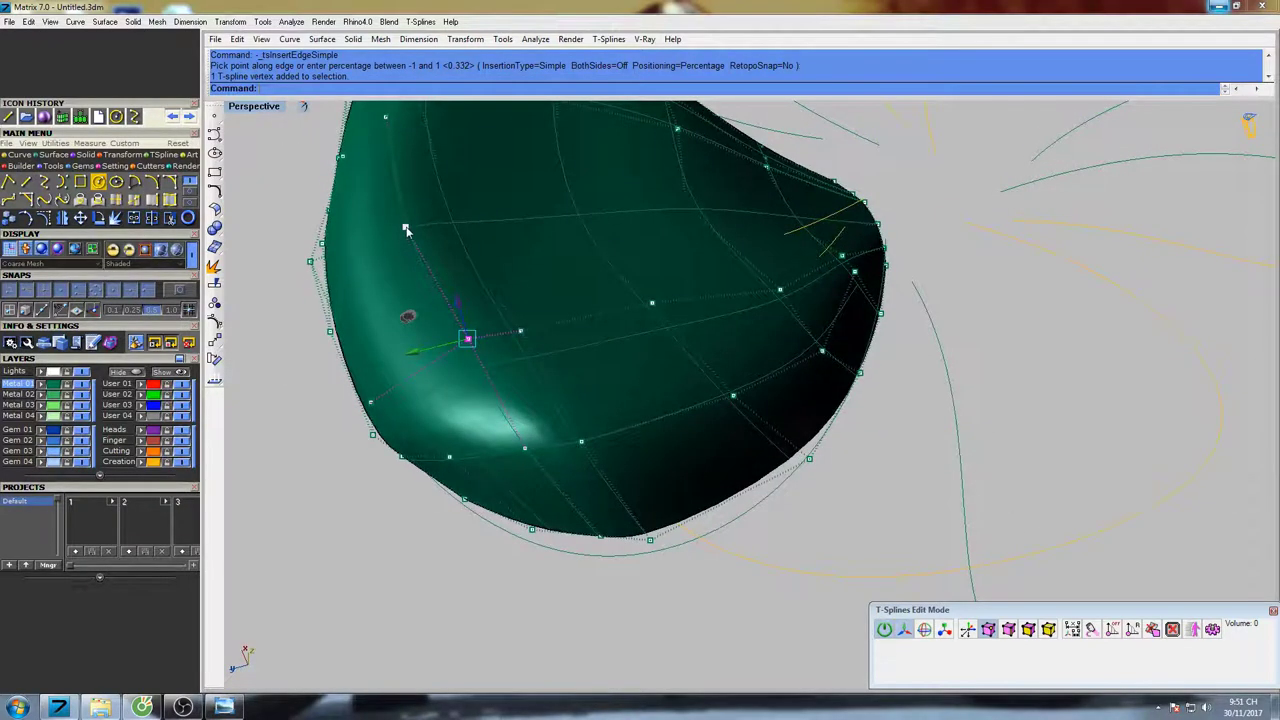
pyautogui.keyDown('shift'); pyautogui.click(406, 229); pyautogui.keyUp('shift')
pyautogui.moveTo(410, 235); pyautogui.dragTo(547, 297, button='right')
pyautogui.moveTo(461, 309); pyautogui.dragTo(437, 305)
# Lower the next vertex toward -X in the row just inside the outer rim along Z
pyautogui.moveTo(579, 337); pyautogui.dragTo(566, 316, button='right')
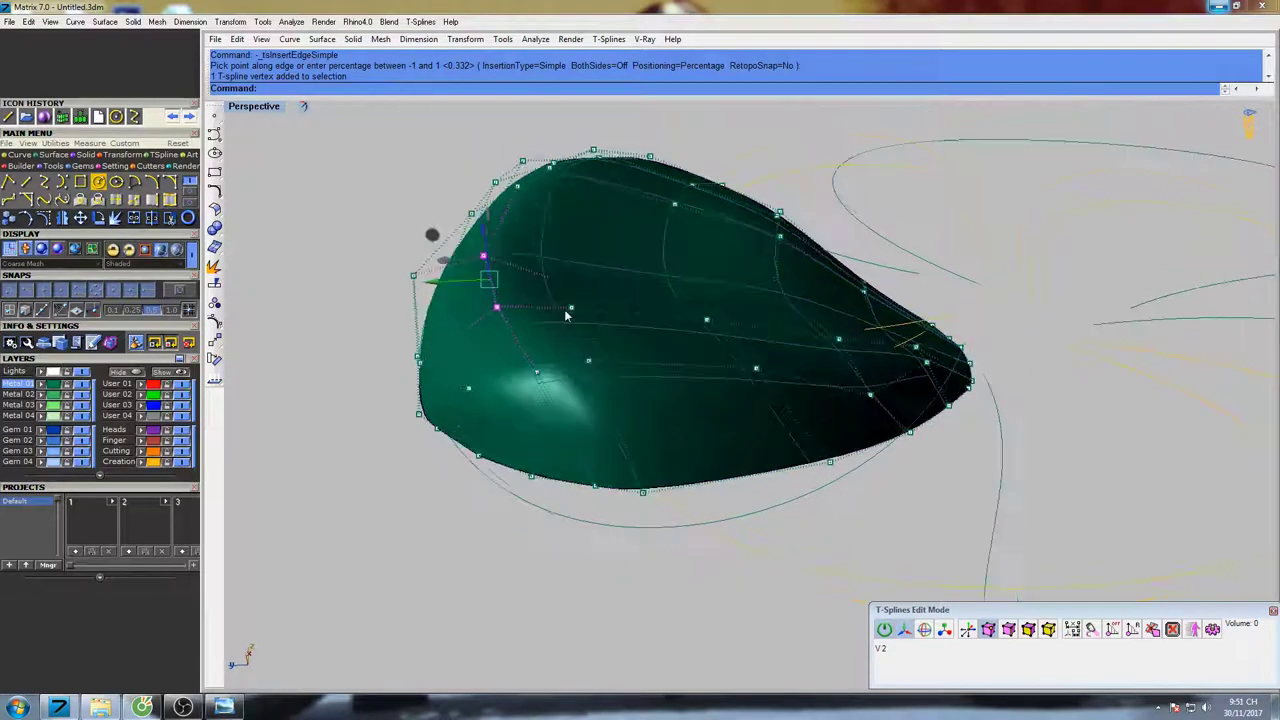
pyautogui.click(470, 389)
pyautogui.scroll(5, 491, 389)
pyautogui.moveTo(491, 389); pyautogui.dragTo(507, 374, button='right')
pyautogui.moveTo(487, 302); pyautogui.dragTo(499, 356)
pyautogui.scroll(-6, 500, 357)
pyautogui.scroll(2, 525, 348)
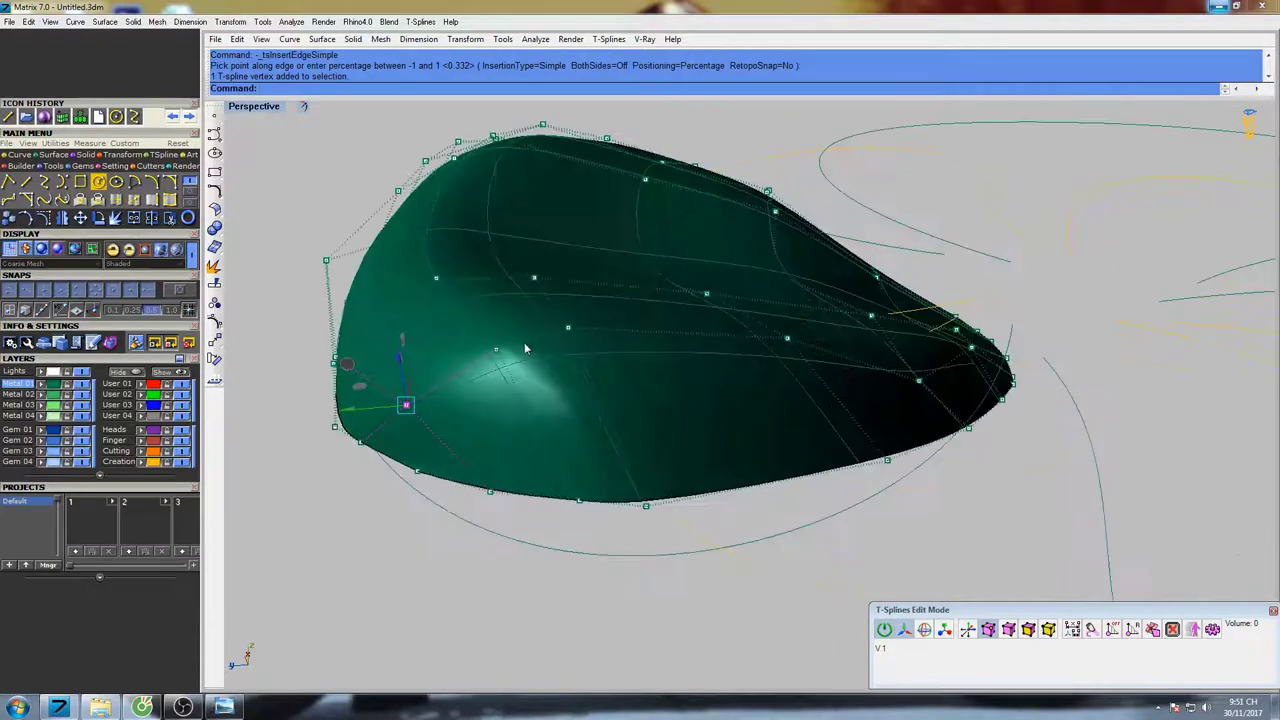
# Adjust the inserted loop's vertex on the -X side, moving it farther from the centre along X
pyautogui.click(497, 354)
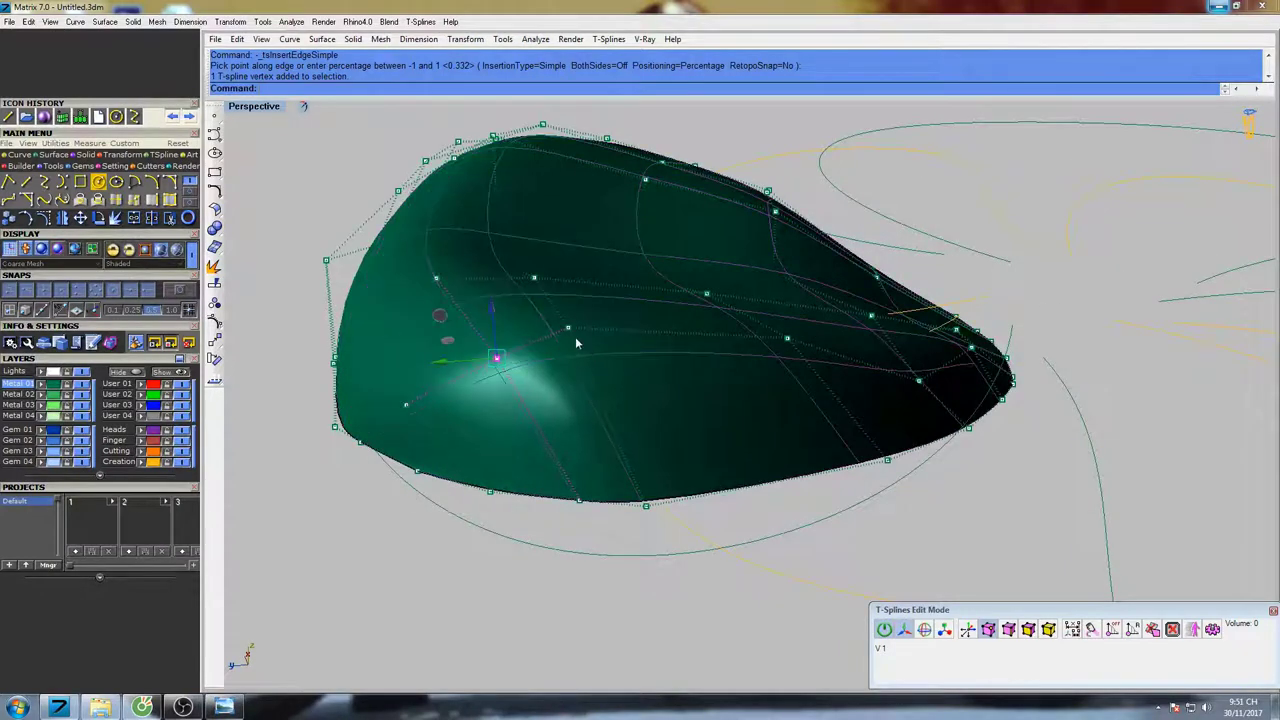
pyautogui.moveTo(517, 337); pyautogui.dragTo(551, 343)
pyautogui.moveTo(612, 382); pyautogui.dragTo(683, 388, button='right')
pyautogui.scroll(3, 681, 390)
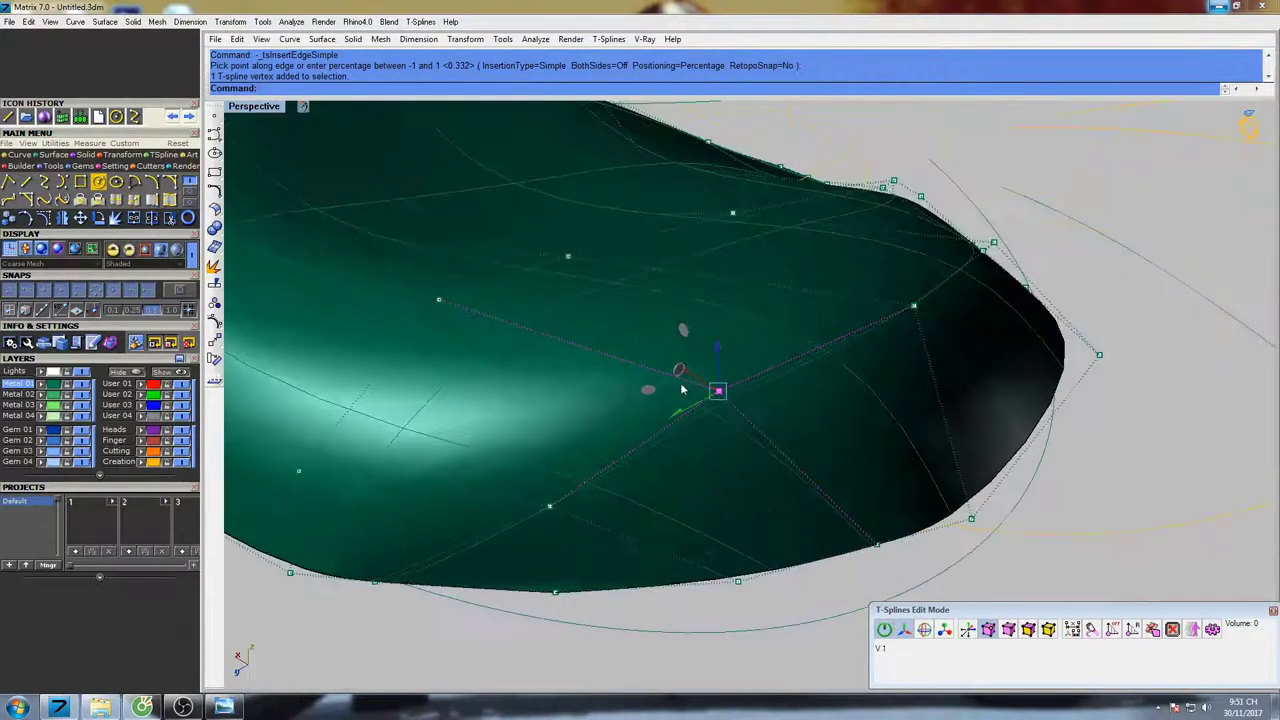
pyautogui.moveTo(700, 383); pyautogui.dragTo(719, 397)
pyautogui.scroll(-5, 719, 398)
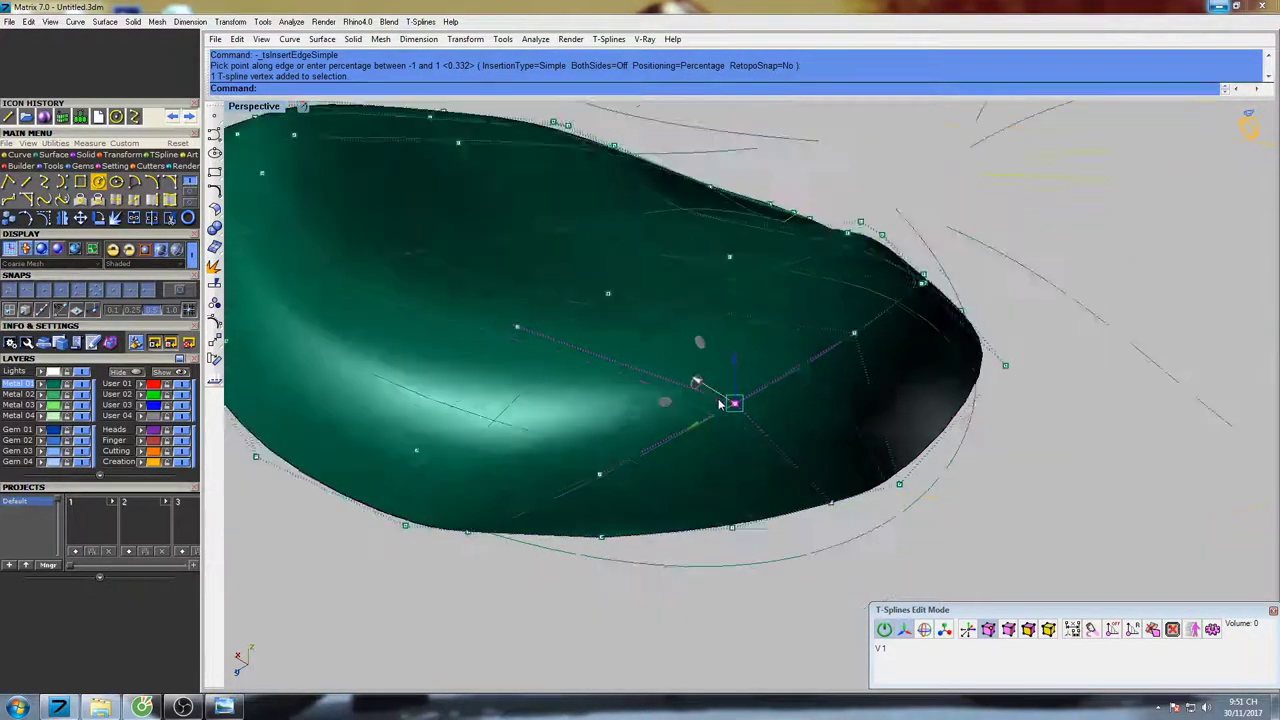
pyautogui.moveTo(790, 375); pyautogui.dragTo(560, 326, button='right')
pyautogui.scroll(3, 575, 350)
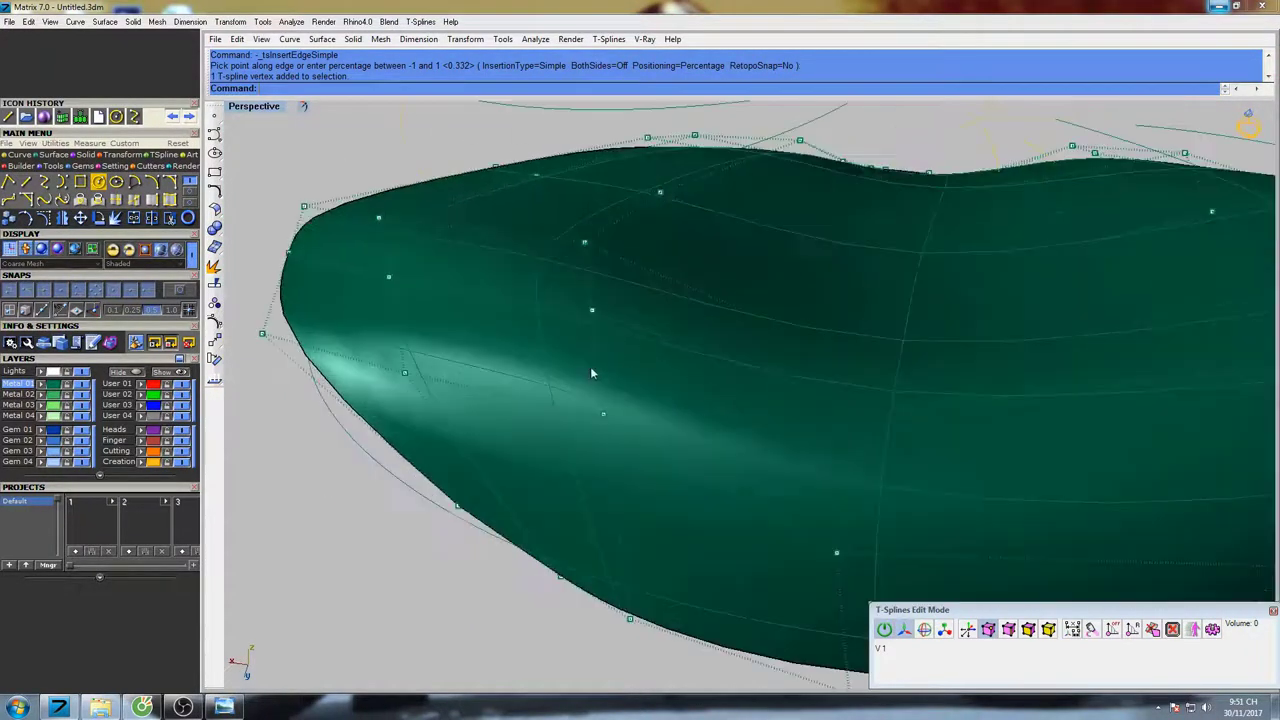
# Raise two neighbouring vertices on the petal's +X side along Z
pyautogui.click(592, 311)
pyautogui.moveTo(588, 268); pyautogui.dragTo(586, 245)
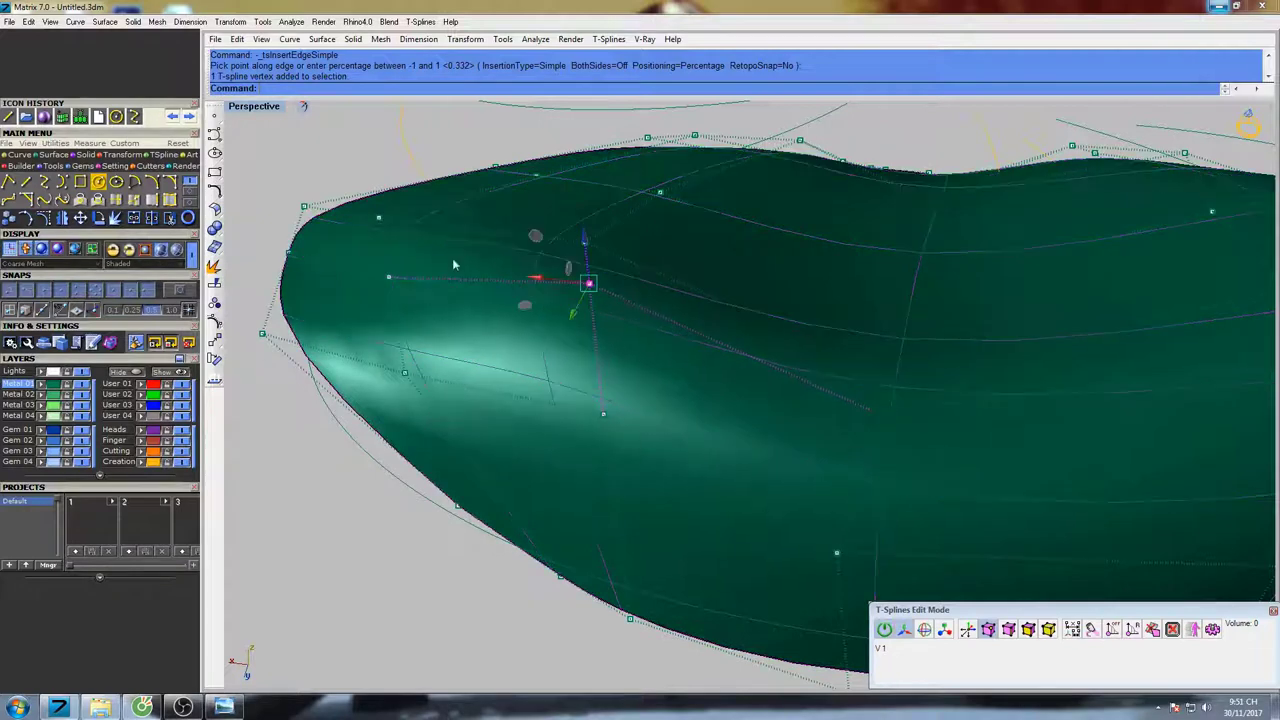
pyautogui.click(392, 276)
pyautogui.moveTo(383, 240); pyautogui.dragTo(375, 209)
# Adjust the next vertices inside the petal's side rim along Z and Y to smooth the shoulder
pyautogui.moveTo(375, 213); pyautogui.dragTo(790, 392, button='right')
pyautogui.click(858, 351)
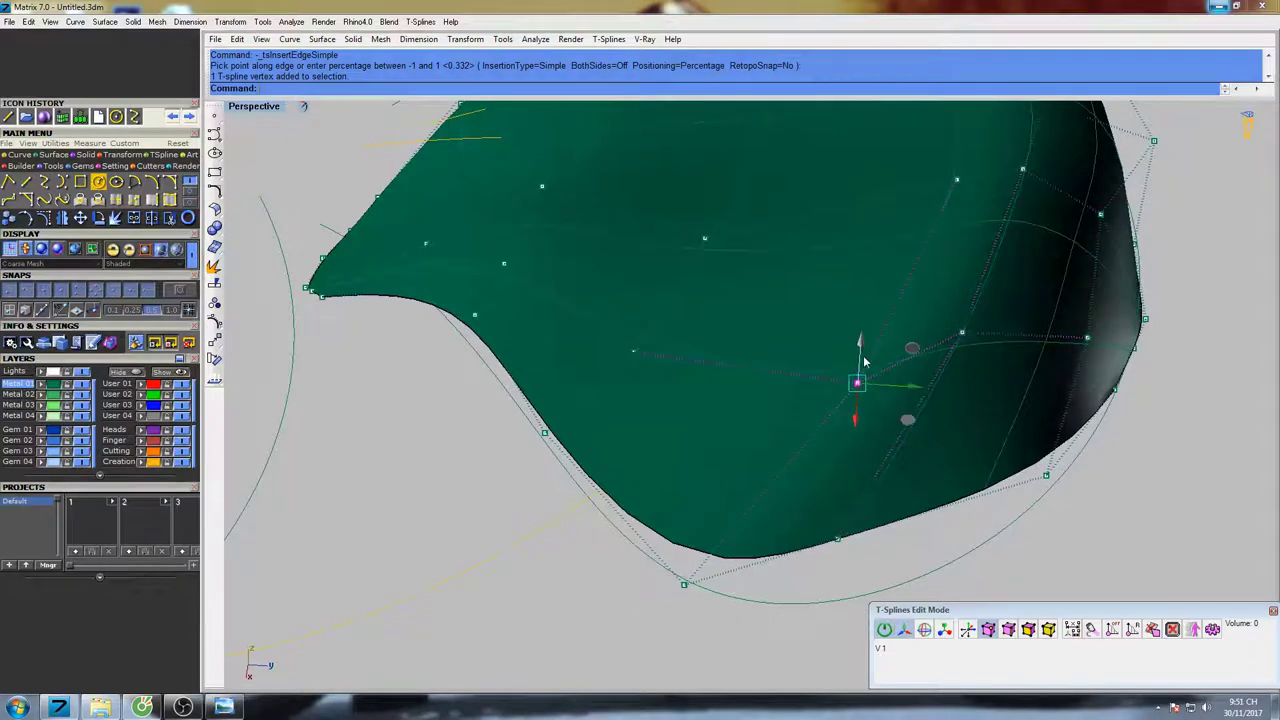
pyautogui.moveTo(958, 340); pyautogui.dragTo(782, 364, button='right')
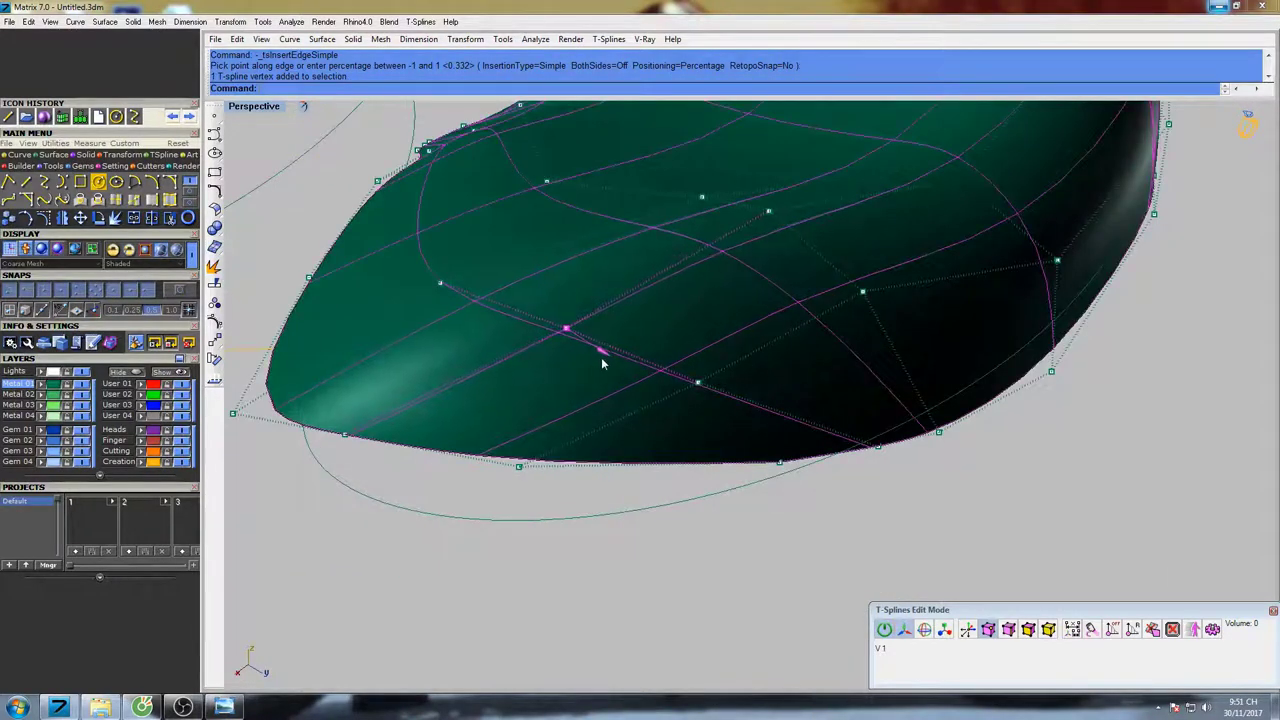
pyautogui.moveTo(601, 357); pyautogui.dragTo(783, 392, button='right')
pyautogui.moveTo(783, 392); pyautogui.dragTo(807, 267)
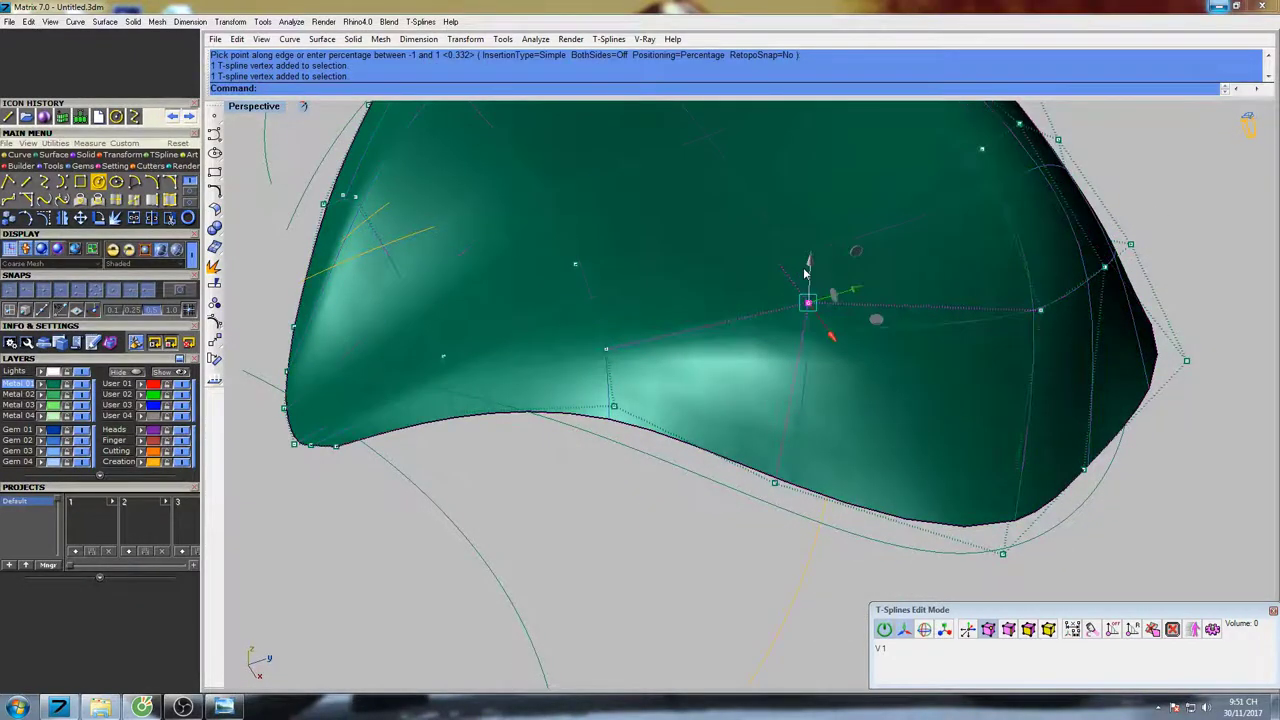
# Raise the vertex just inside the +X rim near the petal's base slightly along Z
pyautogui.scroll(-4, 792, 335)
pyautogui.moveTo(790, 343); pyautogui.dragTo(460, 300, button='right')
pyautogui.scroll(3, 788, 342)
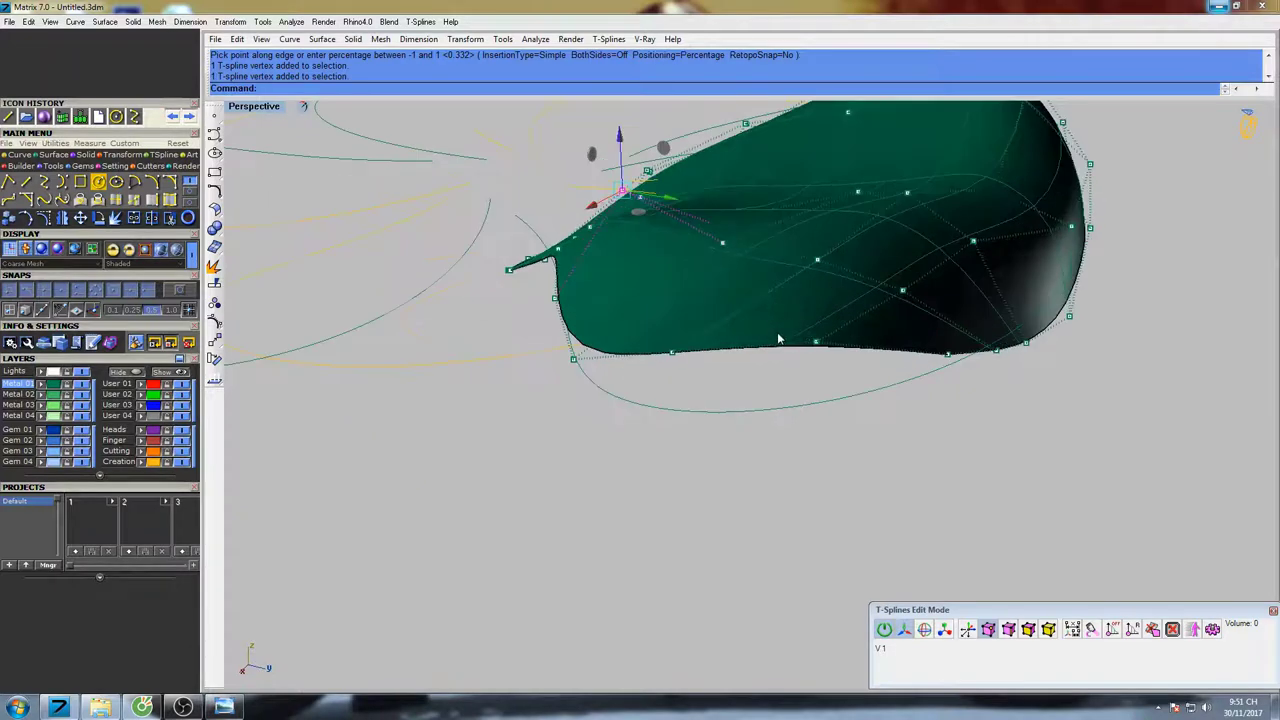
pyautogui.moveTo(780, 337); pyautogui.dragTo(854, 417, button='right')
pyautogui.moveTo(600, 368); pyautogui.dragTo(716, 330, button='right')
pyautogui.scroll(5, 716, 330)
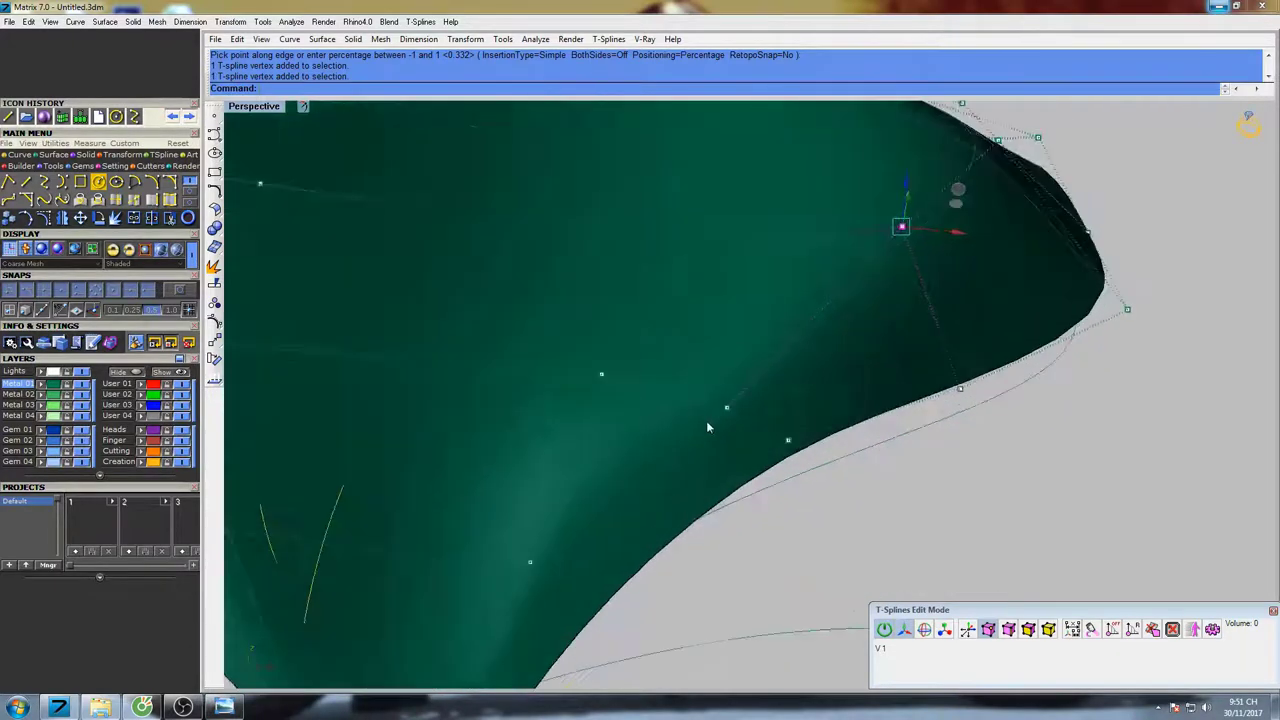
pyautogui.click(742, 391)
pyautogui.moveTo(742, 348); pyautogui.dragTo(740, 337)
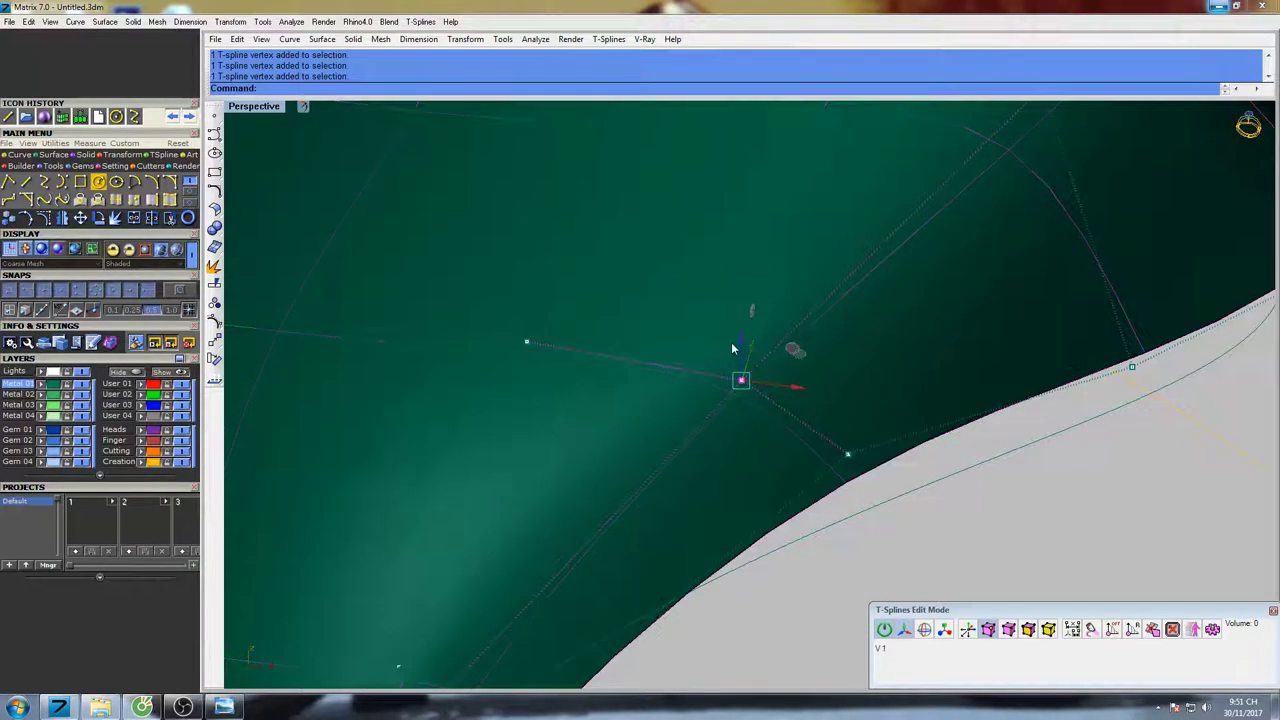
# Restore the four-viewport layout and bring the petal closer in the Top view
pyautogui.scroll(-6, 732, 346)
pyautogui.moveTo(723, 338); pyautogui.dragTo(698, 433, button='right')
pyautogui.keyDown('shift'); pyautogui.moveTo(705, 307); pyautogui.dragTo(810, 450, button='right'); pyautogui.keyUp('shift')
pyautogui.doubleClick(256, 107)
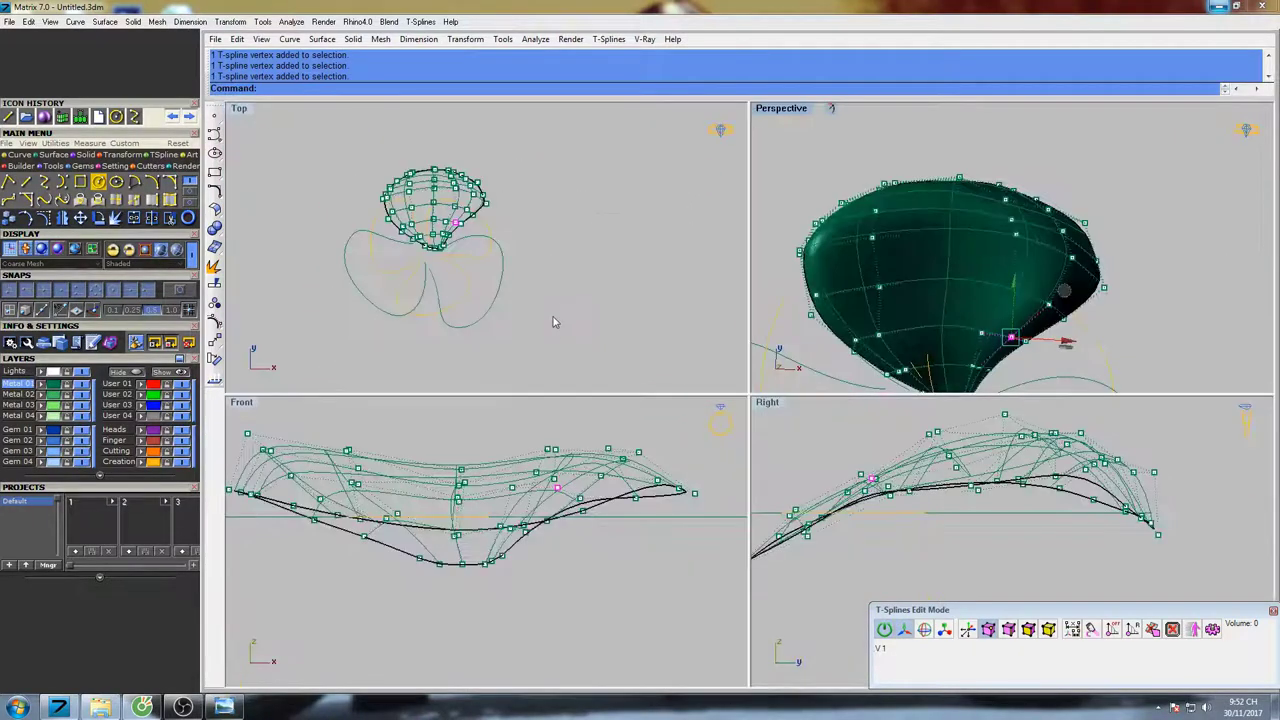
pyautogui.scroll(6, 490, 228)
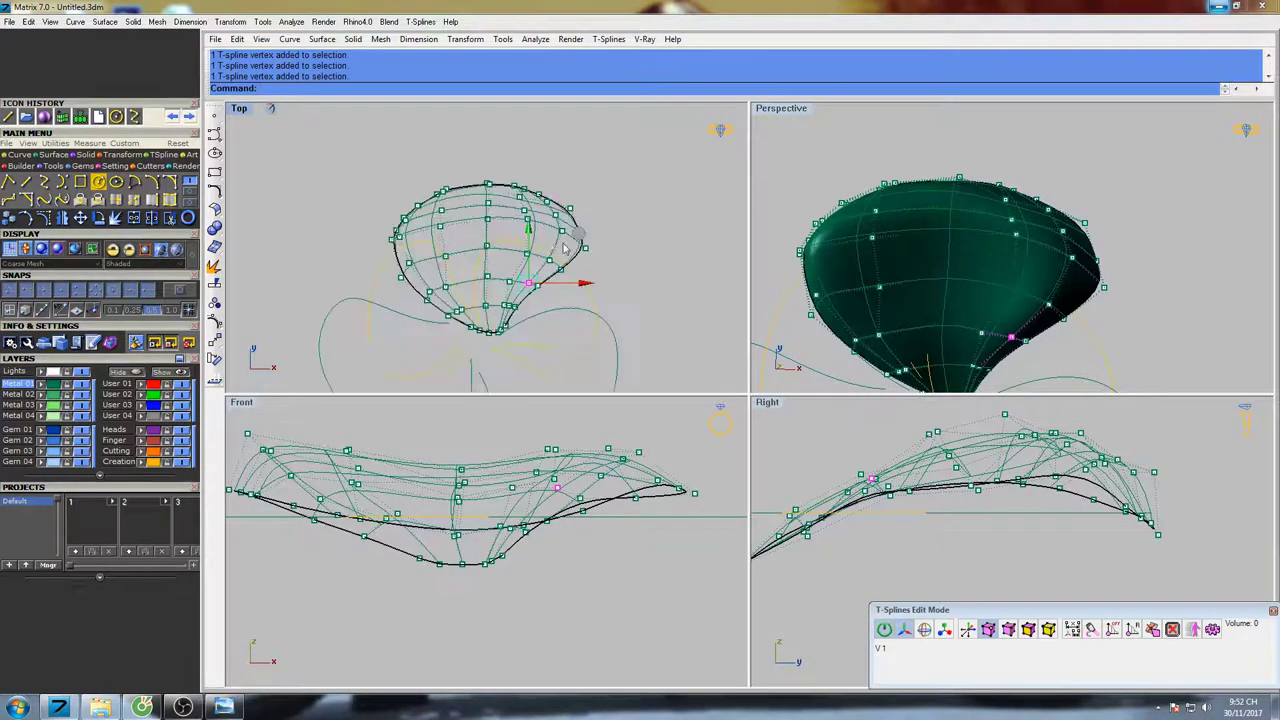
pyautogui.write('s')
pyautogui.press('Return')
pyautogui.moveTo(520, 234)
pyautogui.mouseDown(button='right')
pyautogui.moveTo(553, 248)
pyautogui.moveTo(554, 206)
pyautogui.mouseUp(button='right')
pyautogui.scroll(8, 518, 206)
pyautogui.press('Escape')
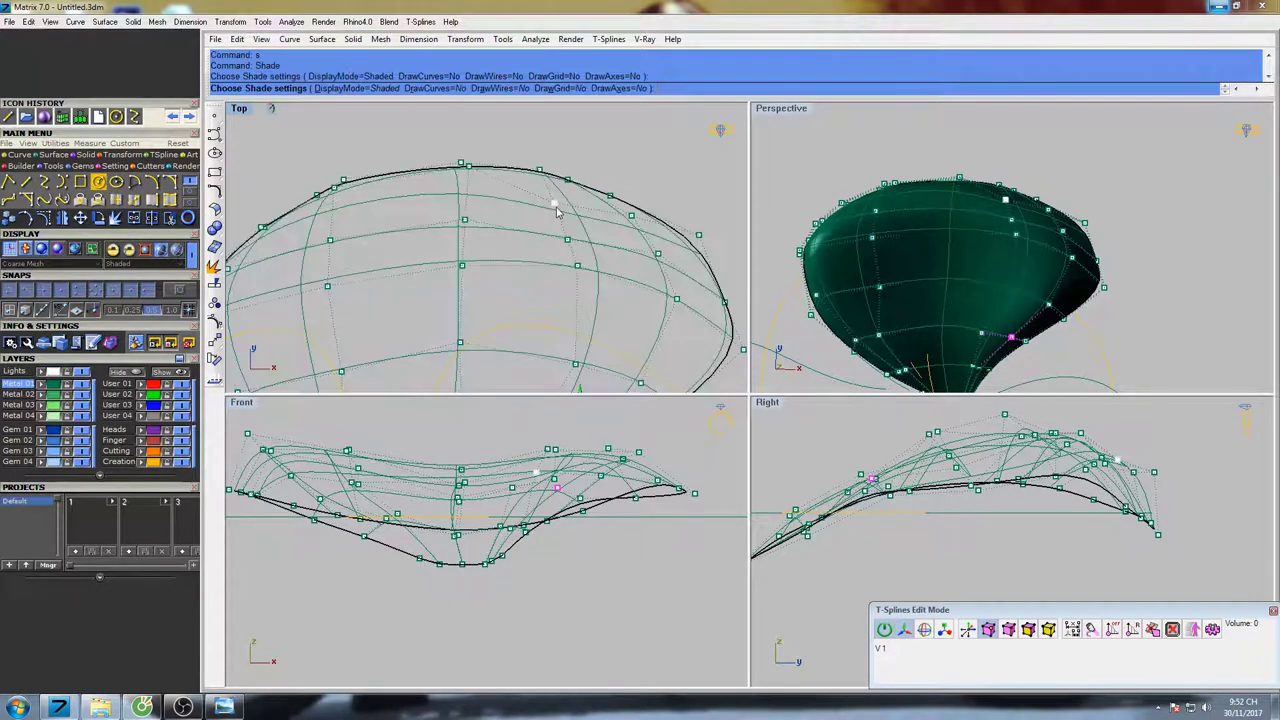
# In the Top view, move two rim vertices on the outer end's +X side outward to fit the petal curve
pyautogui.scroll(3, 616, 211)
pyautogui.click(603, 179)
pyautogui.moveTo(636, 144); pyautogui.dragTo(622, 197, button='right')
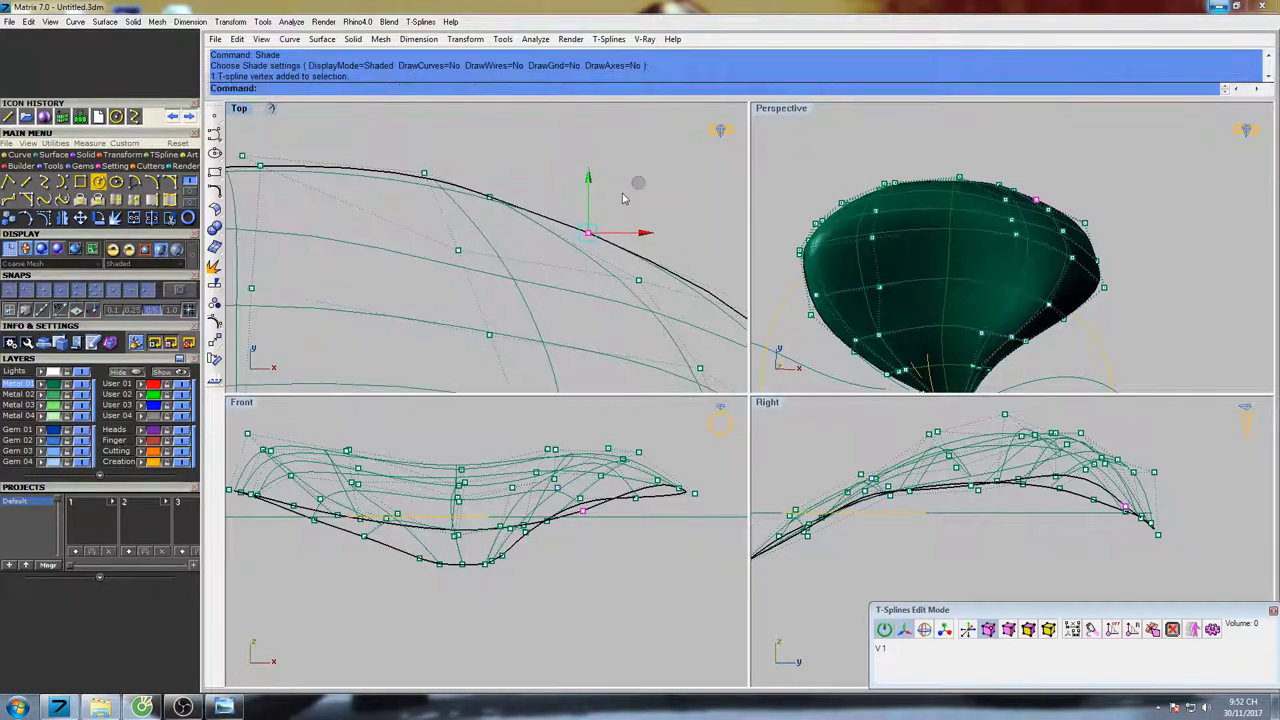
pyautogui.moveTo(638, 184); pyautogui.dragTo(639, 177)
pyautogui.moveTo(488, 203); pyautogui.dragTo(529, 184)
pyautogui.hotkey('ctrl', 'z')
pyautogui.click(489, 197)
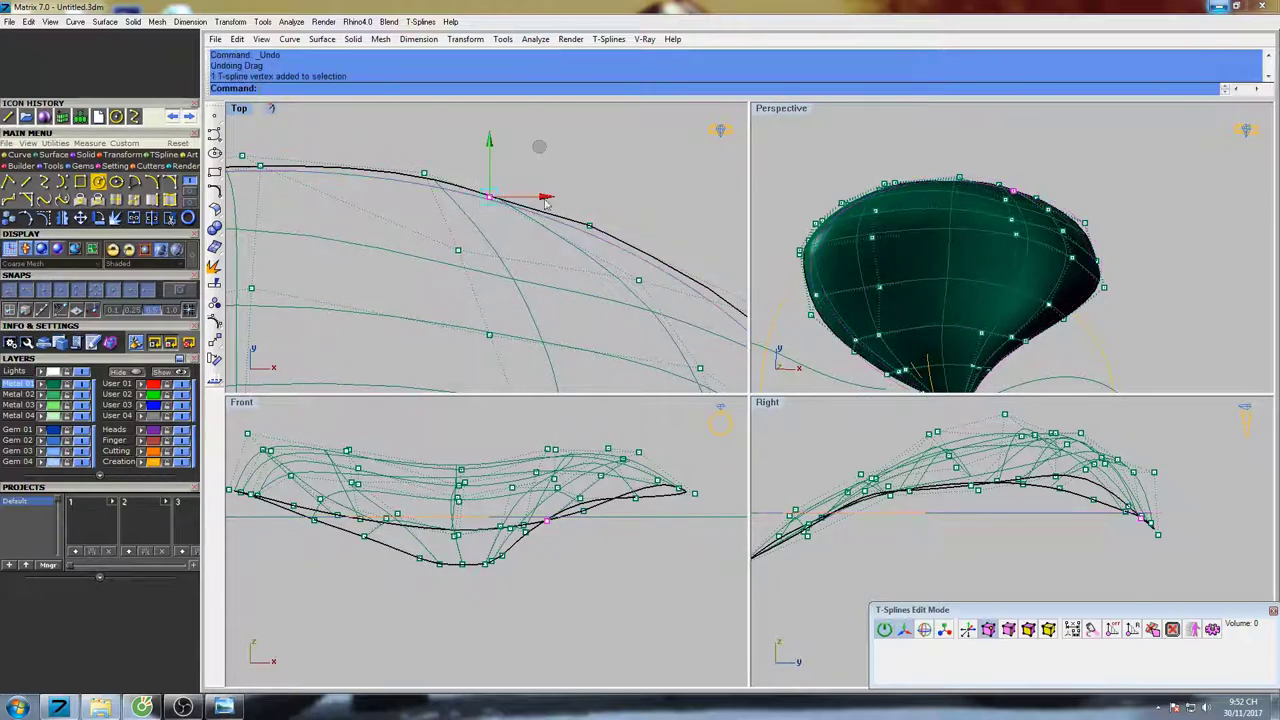
pyautogui.scroll(-5, 548, 190)
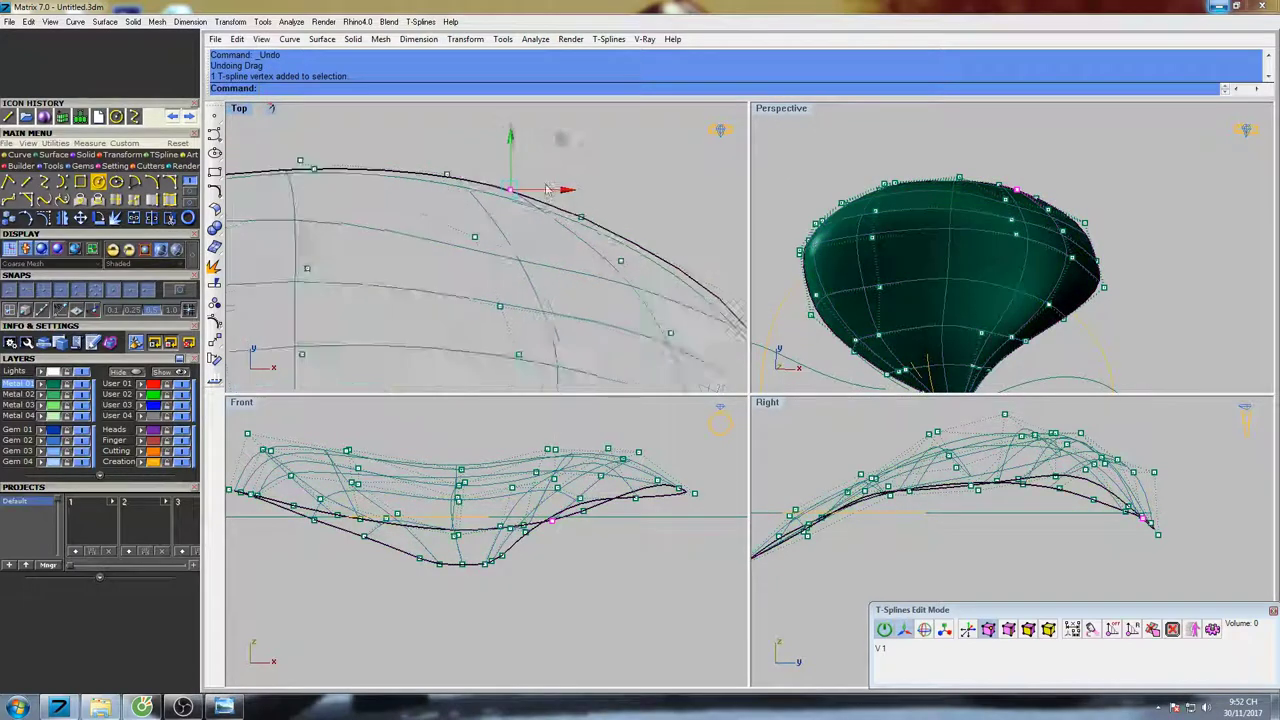
# Move two vertices just inside the outer rim on the +X half outward along Y
pyautogui.scroll(3, 552, 212)
pyautogui.click(507, 205)
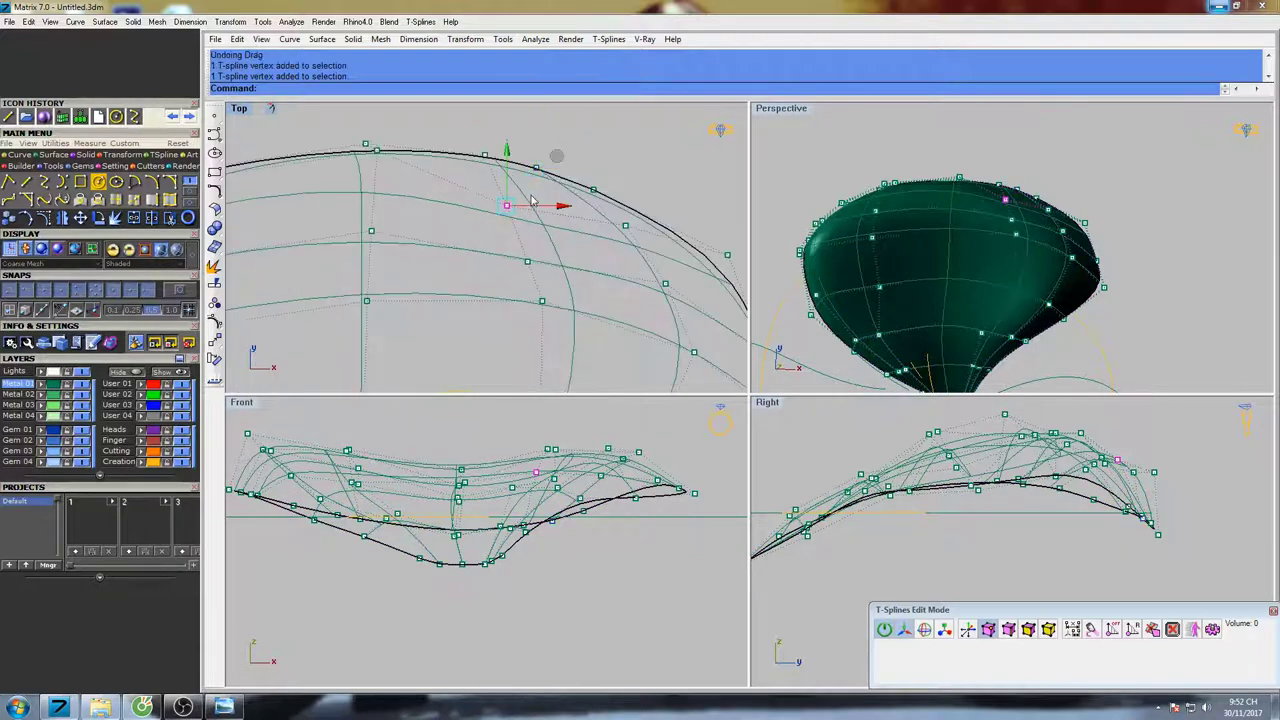
pyautogui.moveTo(508, 150); pyautogui.dragTo(516, 121)
pyautogui.moveTo(599, 196); pyautogui.dragTo(581, 213, button='right')
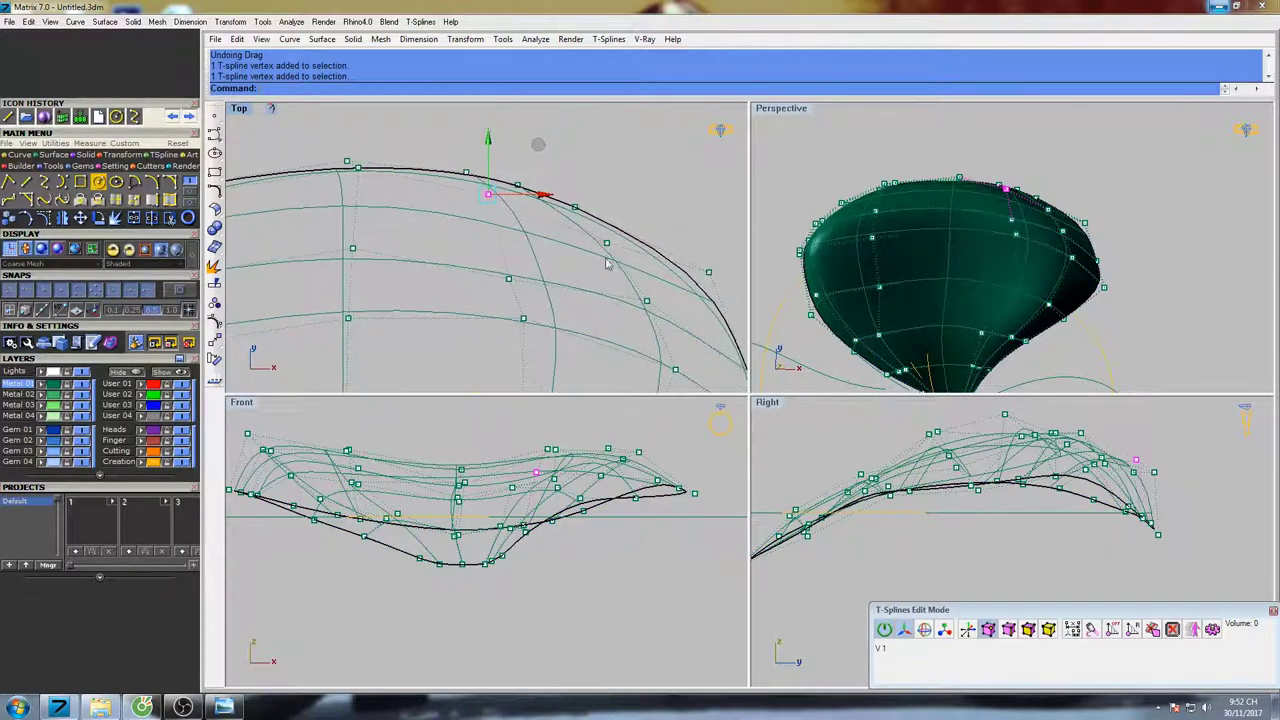
pyautogui.click(607, 242)
pyautogui.moveTo(612, 201); pyautogui.dragTo(614, 193)
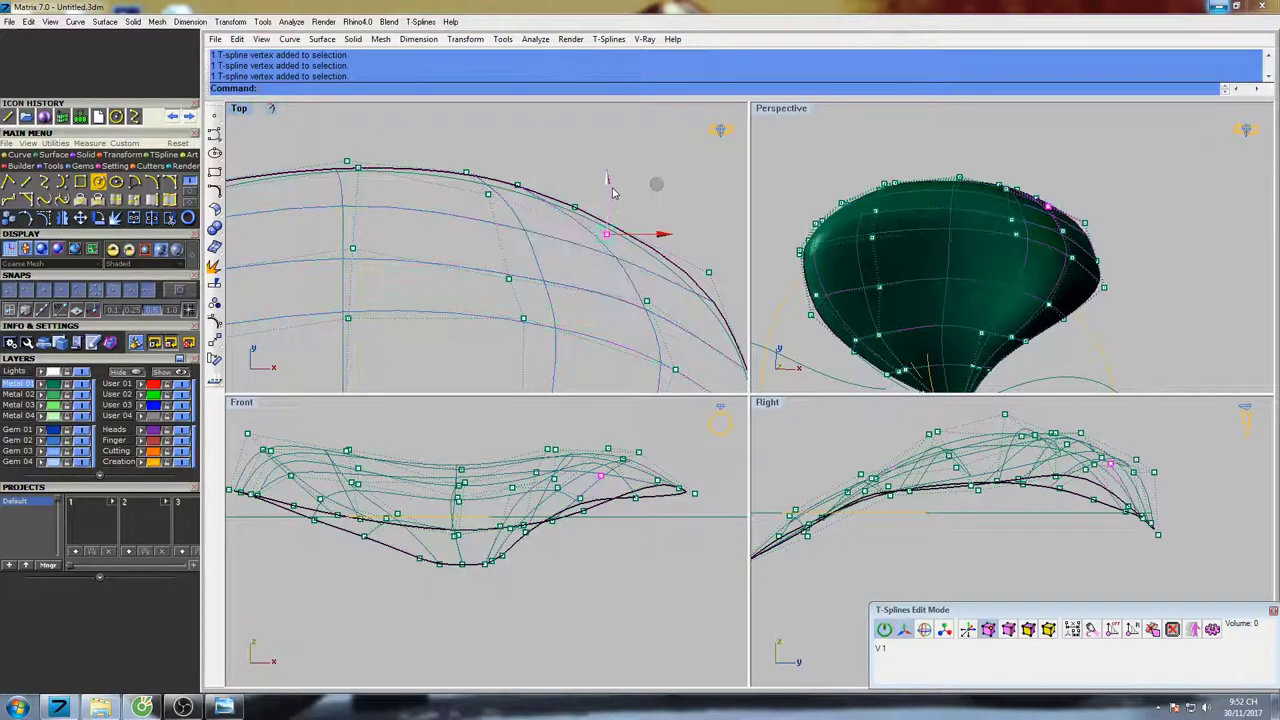
# Move two ridge-row vertices on the +X half diagonally outward in the XY plane
pyautogui.click(508, 280)
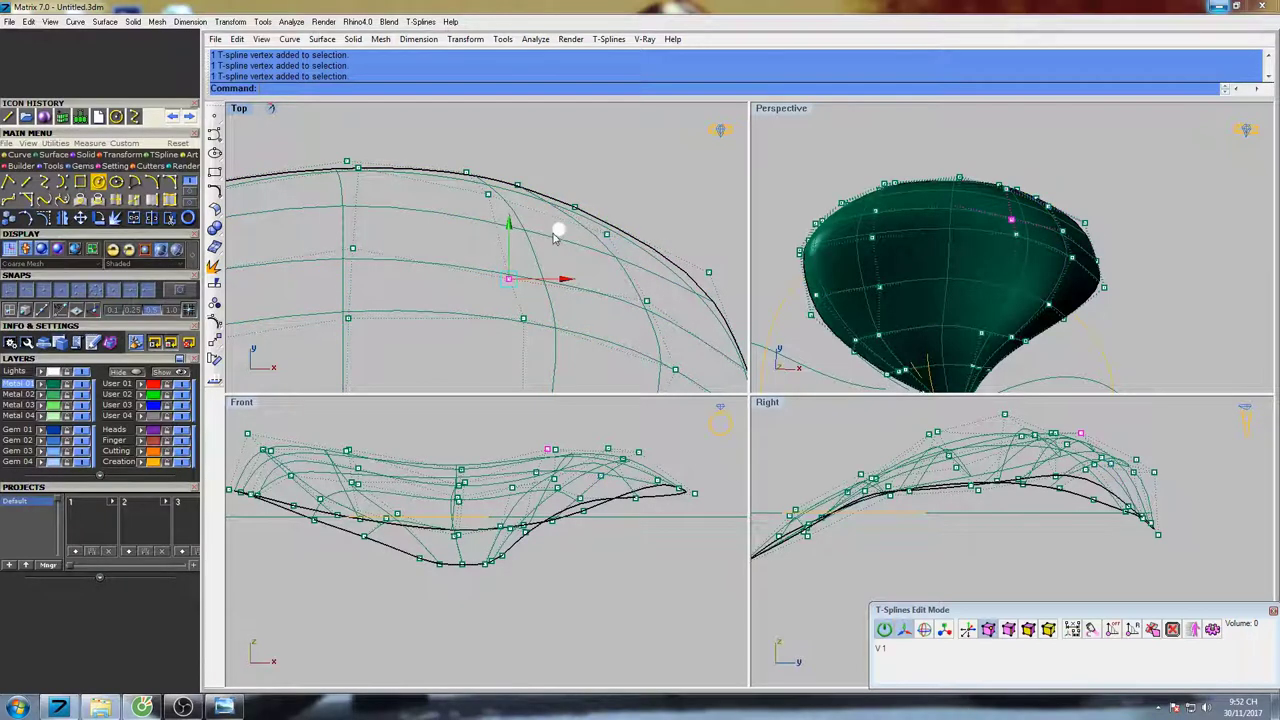
pyautogui.moveTo(559, 230); pyautogui.dragTo(576, 212)
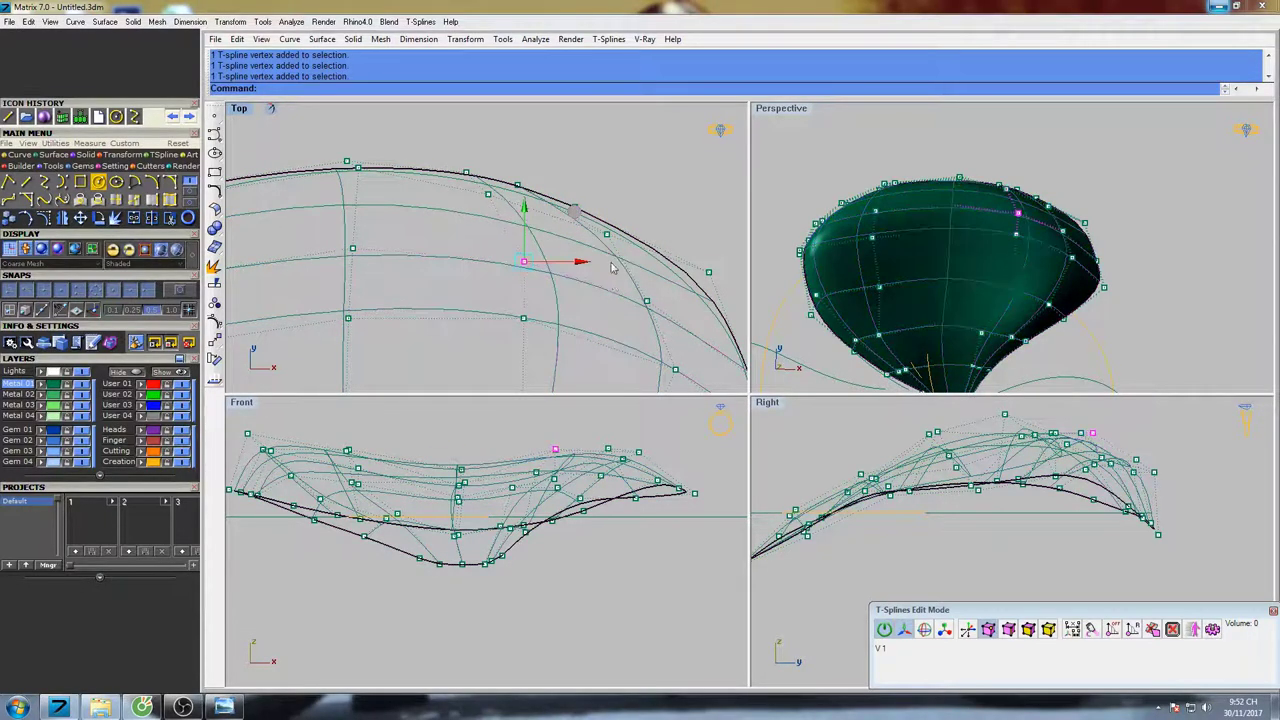
pyautogui.moveTo(631, 316); pyautogui.dragTo(633, 259, button='right')
pyautogui.click(649, 244)
pyautogui.moveTo(700, 193); pyautogui.dragTo(704, 188)
# Reposition three vertices on the petal's lower -X half in the XY plane to even out the mesh spacing
pyautogui.scroll(-6, 702, 182)
pyautogui.moveTo(706, 171); pyautogui.dragTo(727, 159, button='right')
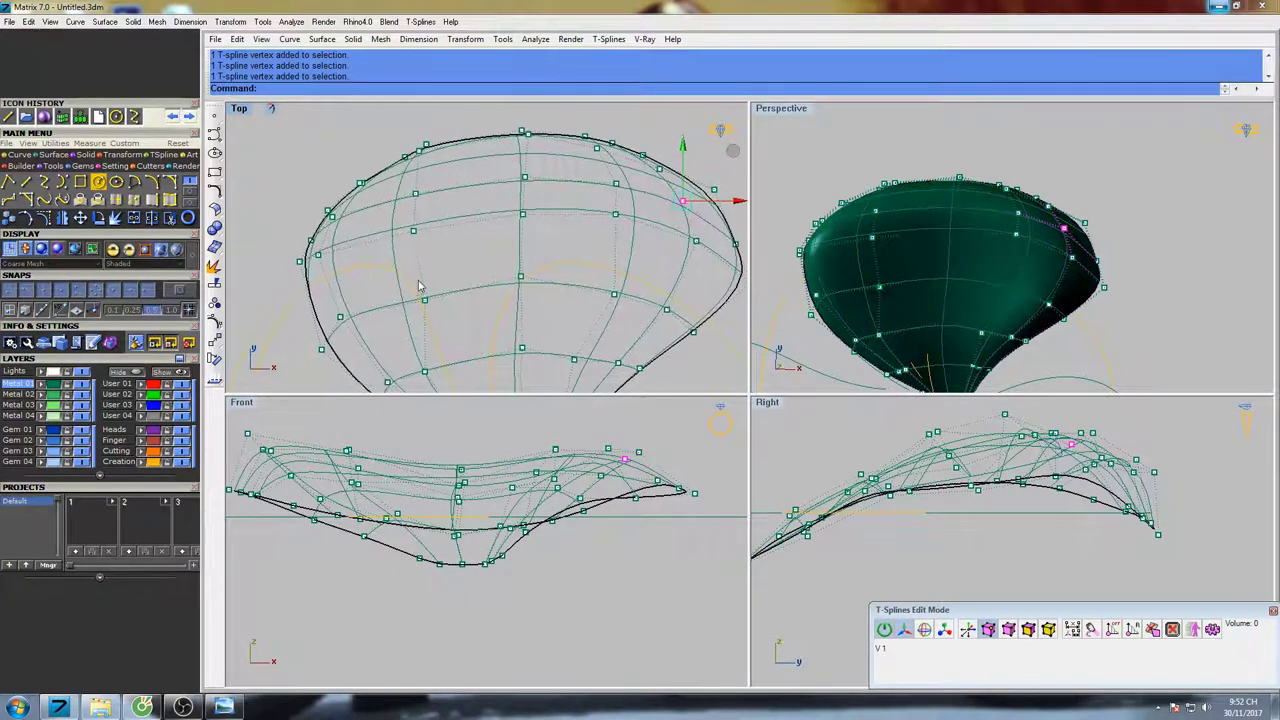
pyautogui.scroll(3, 475, 240)
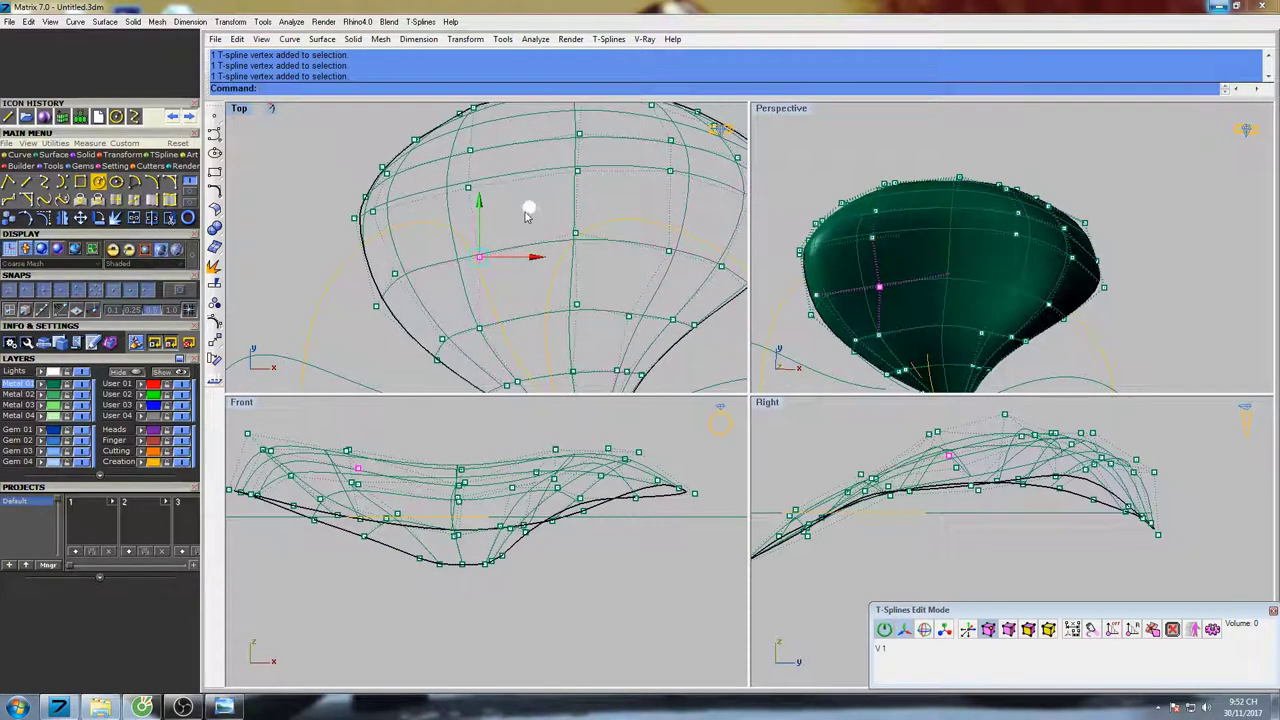
pyautogui.moveTo(509, 206); pyautogui.dragTo(508, 118, button='right')
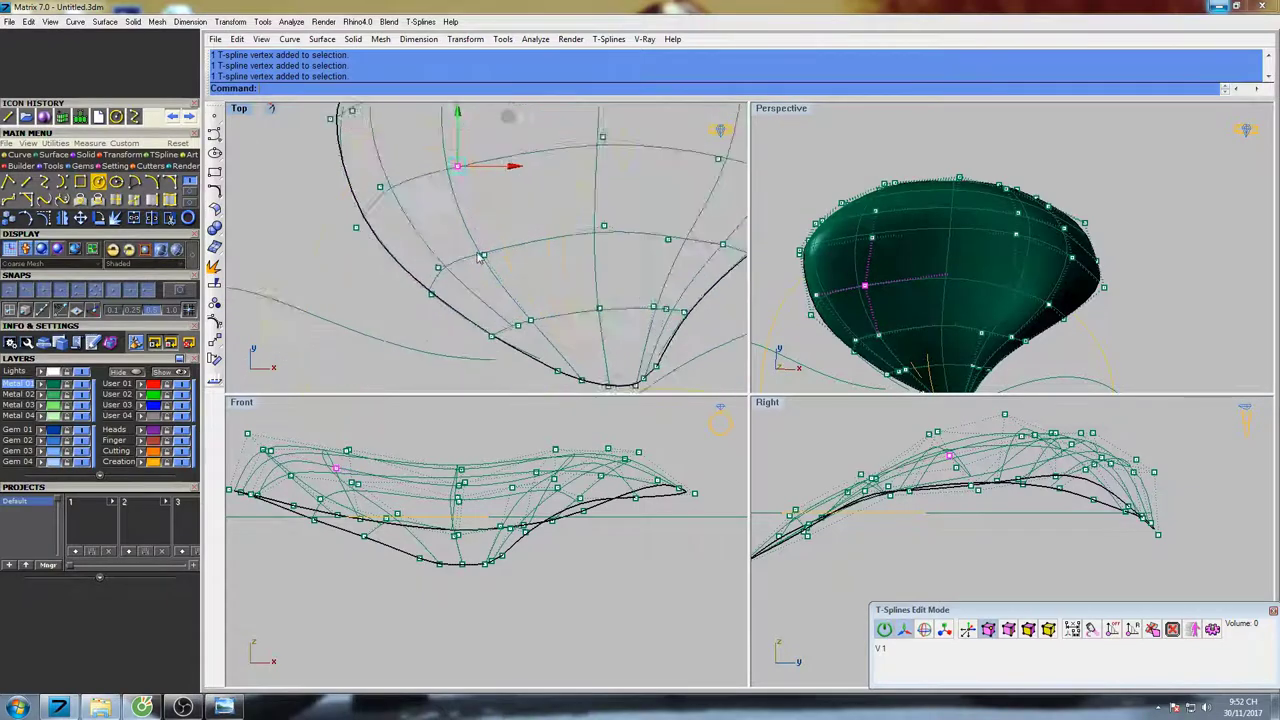
pyautogui.scroll(2, 481, 258)
pyautogui.moveTo(540, 212); pyautogui.dragTo(541, 198)
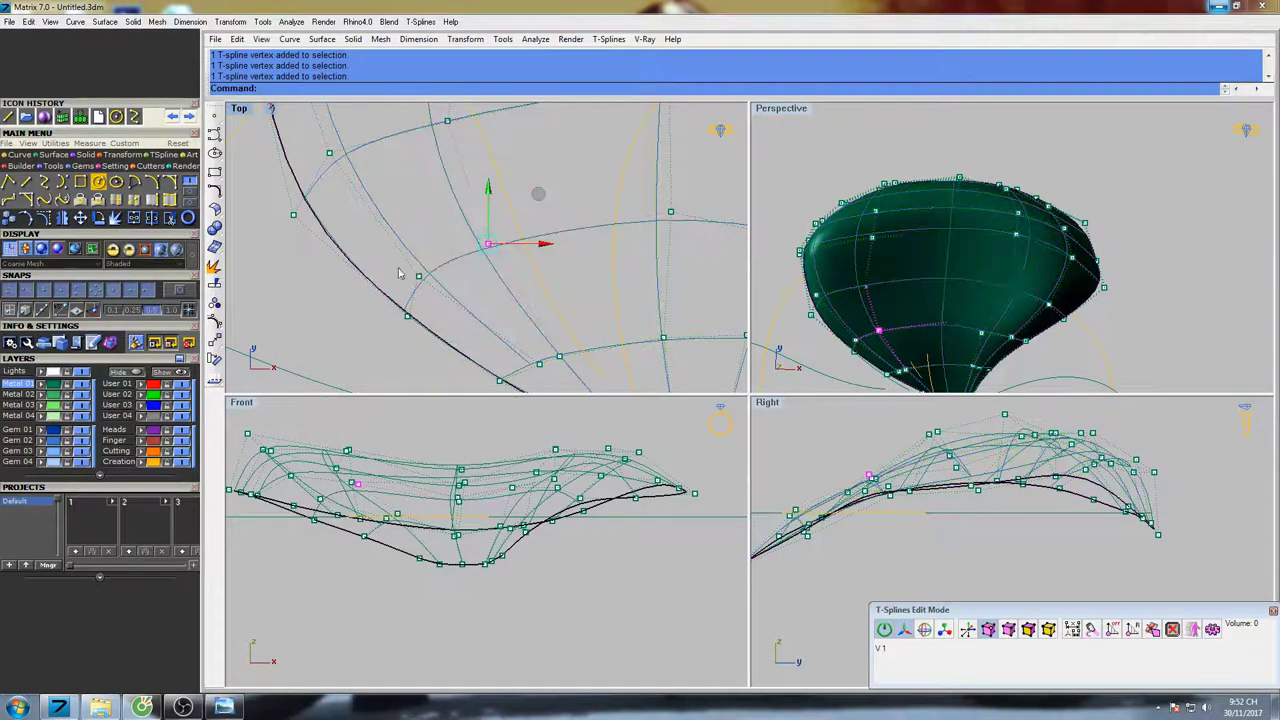
pyautogui.click(419, 276)
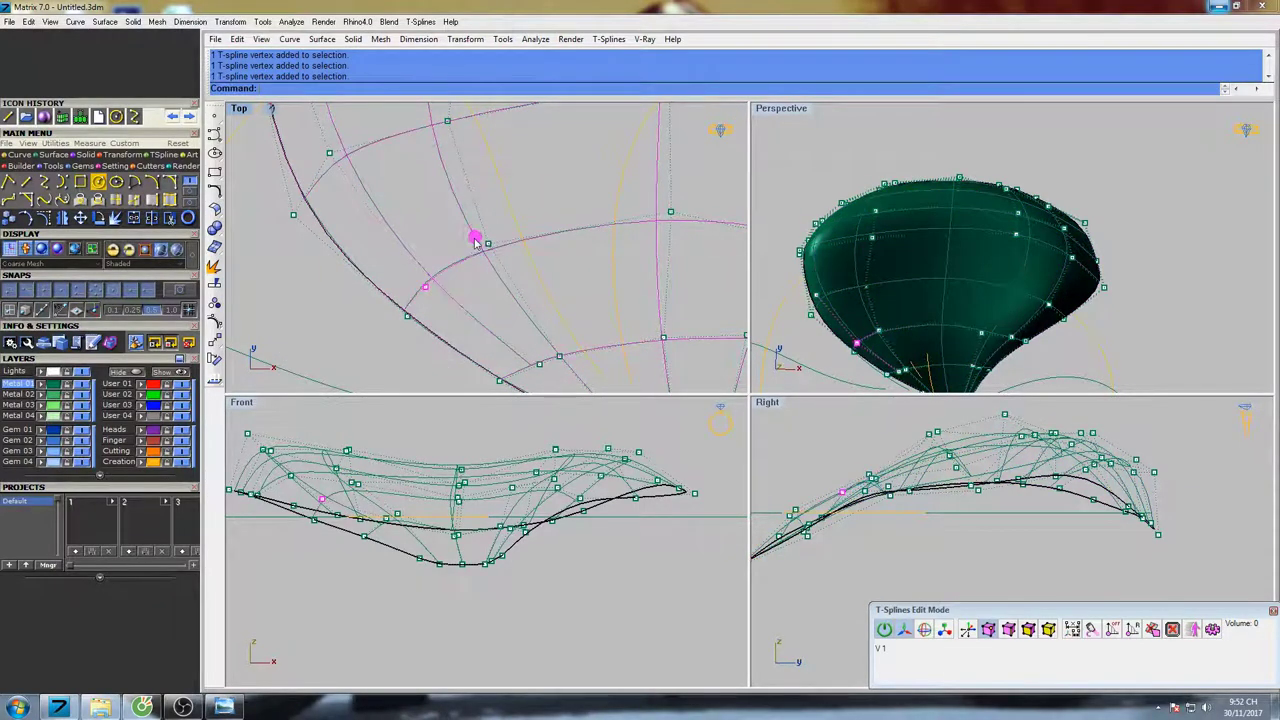
# Move the centre vertex of the row nearest the petal's base in the XY plane, mainly toward +Y
pyautogui.scroll(-2, 480, 245)
pyautogui.scroll(2, 532, 290)
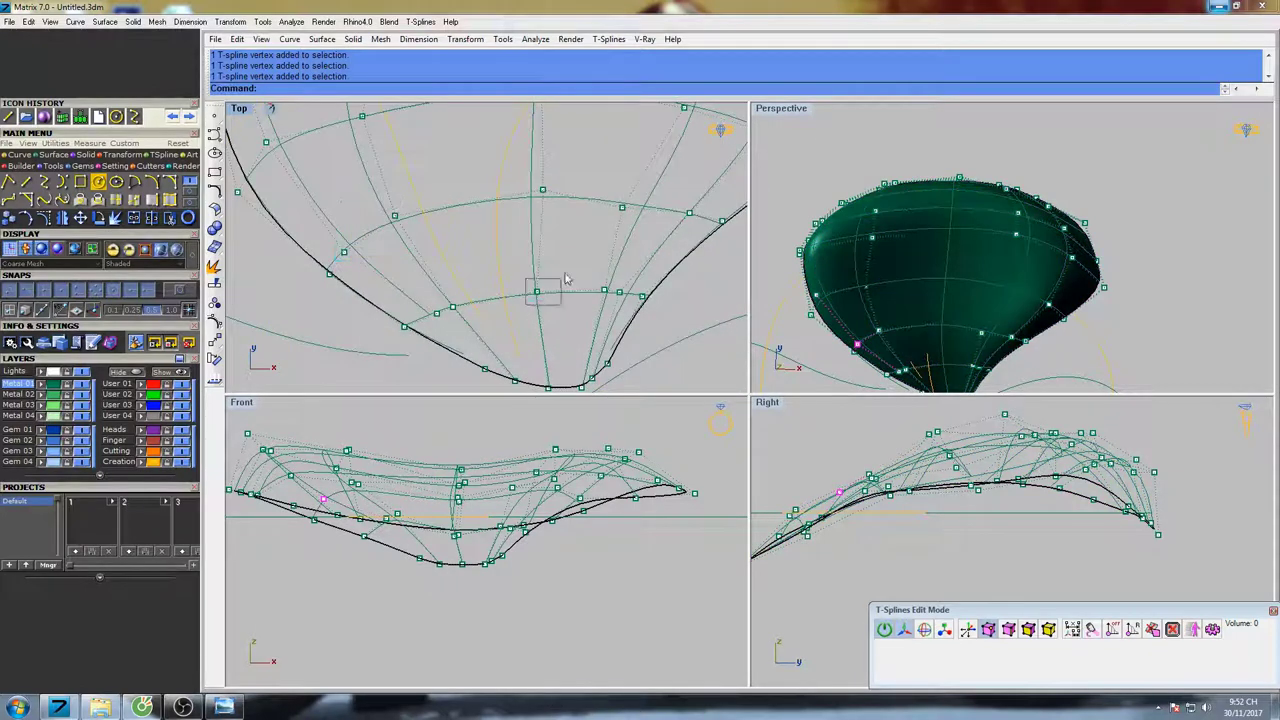
pyautogui.moveTo(565, 275); pyautogui.dragTo(586, 235)
pyautogui.moveTo(630, 291); pyautogui.dragTo(593, 303, button='right')
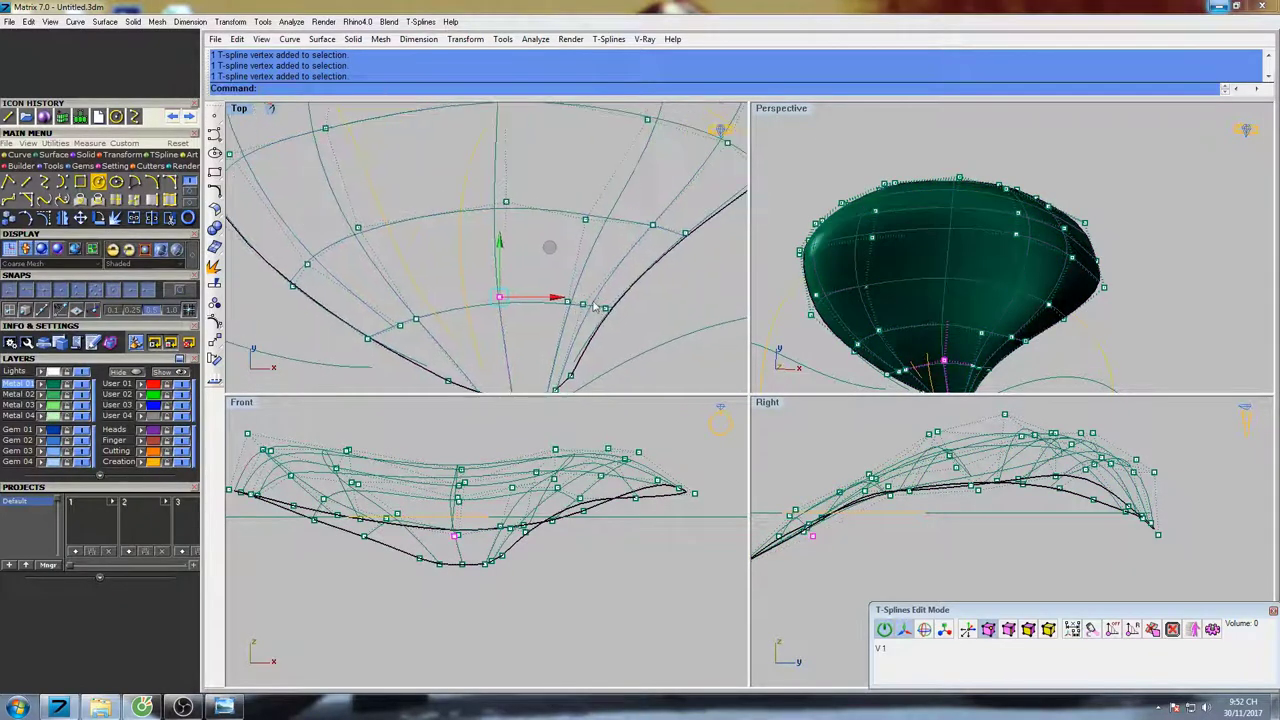
# Move the vertex between centre and +X rim in the second row from the base slightly toward +Y
pyautogui.moveTo(625, 207); pyautogui.dragTo(604, 283, button='right')
pyautogui.scroll(2, 633, 291)
pyautogui.click(634, 297)
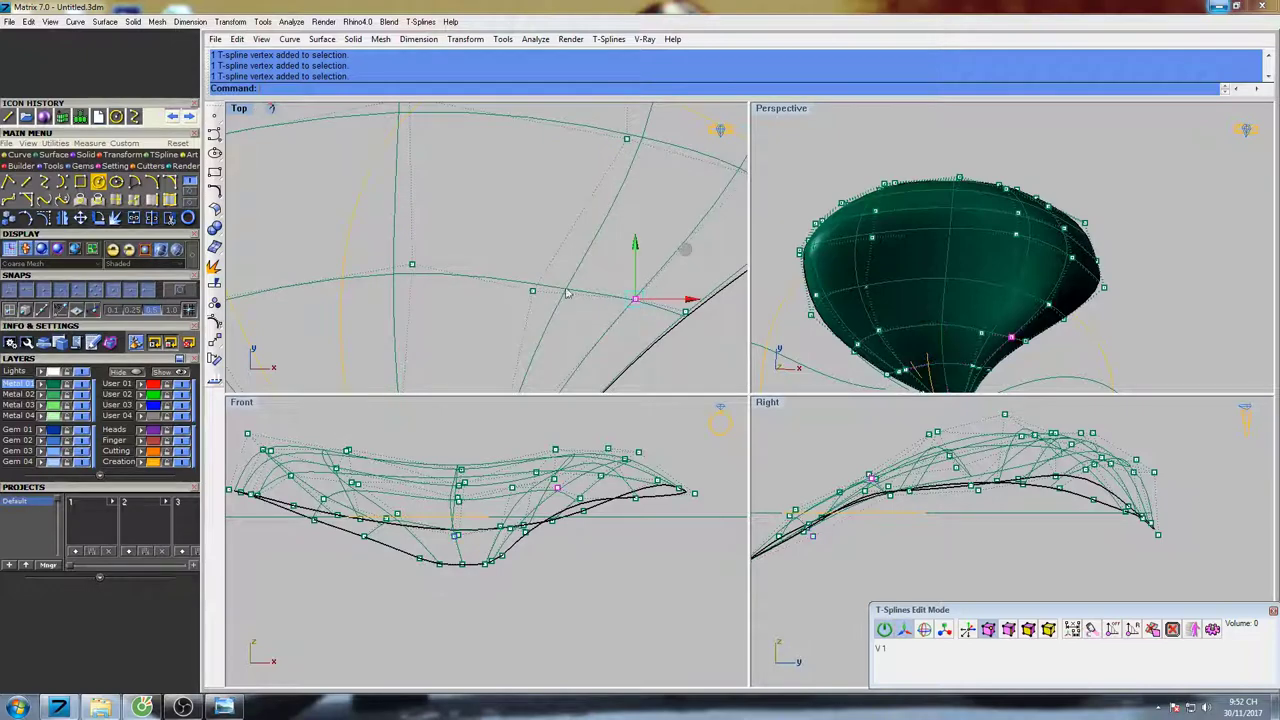
pyautogui.click(585, 241)
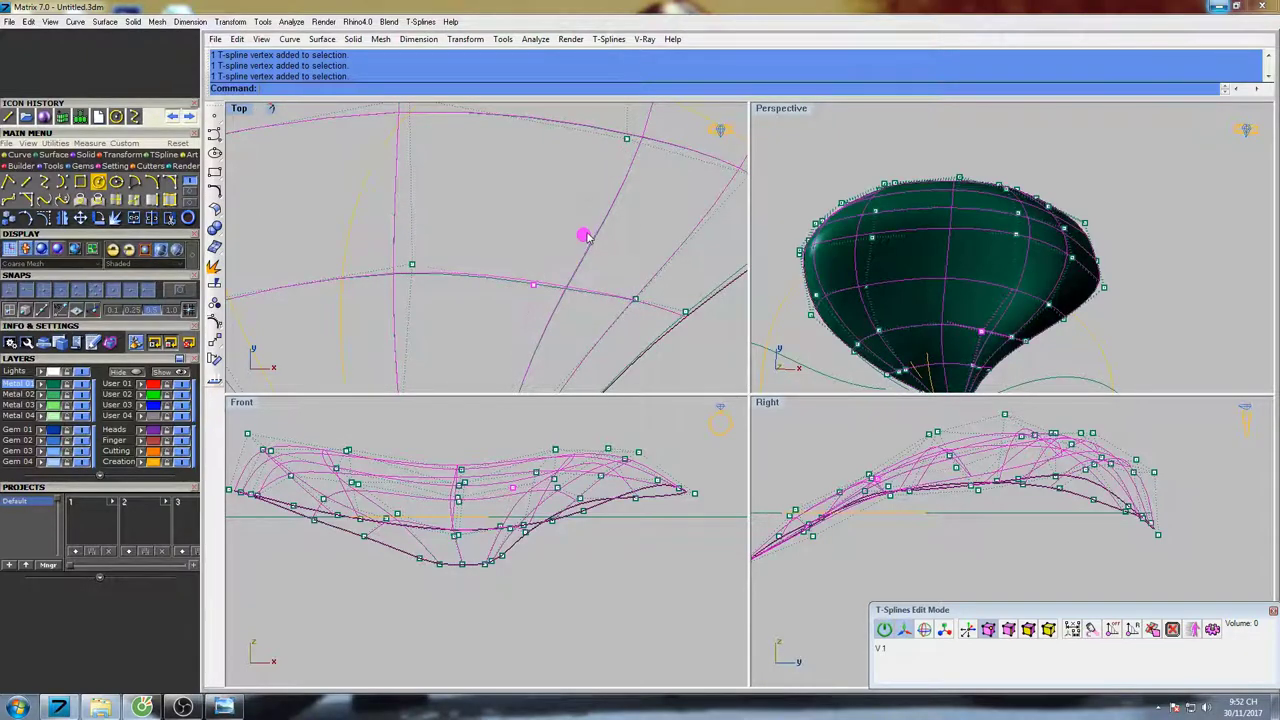
pyautogui.moveTo(587, 237); pyautogui.dragTo(587, 240)
# Nudge the +X-half vertex in the third row from the base and the ridge vertex near the +X extreme outward in the XY plane
pyautogui.scroll(-2, 587, 241)
pyautogui.moveTo(604, 217); pyautogui.dragTo(577, 285, button='right')
pyautogui.click(588, 241)
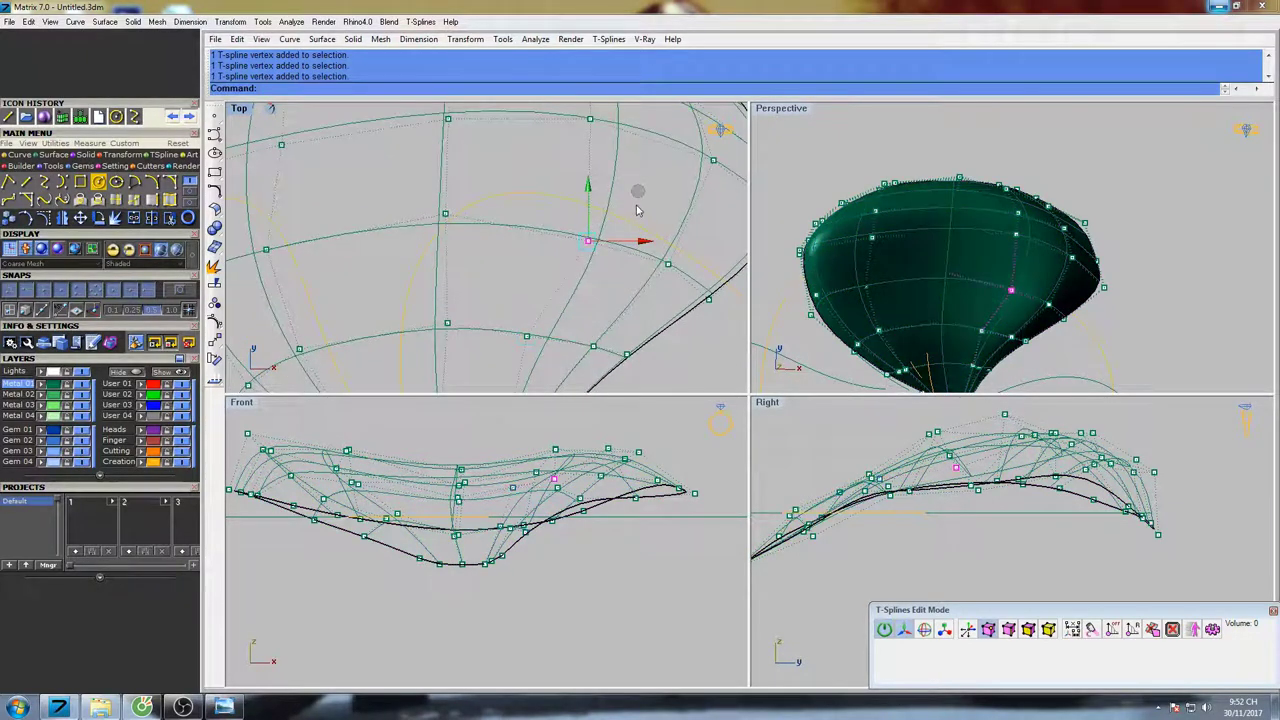
pyautogui.moveTo(637, 196); pyautogui.dragTo(637, 193)
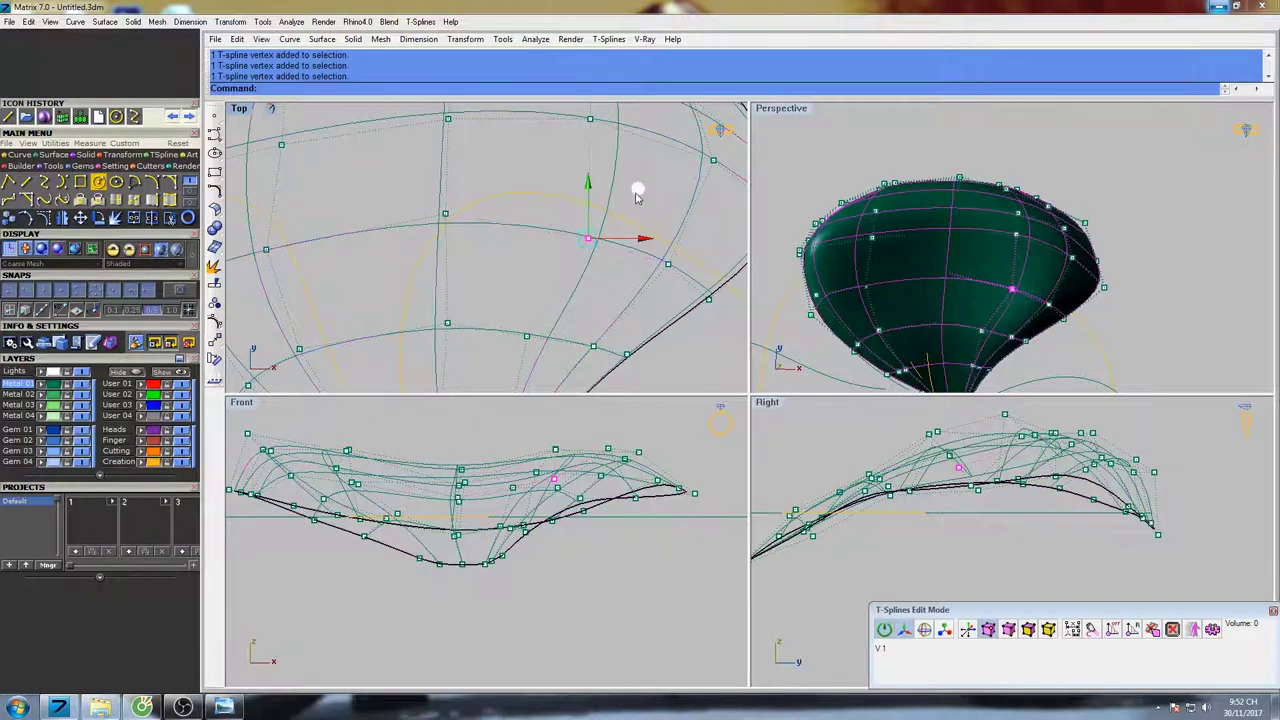
pyautogui.moveTo(617, 258); pyautogui.dragTo(595, 344, button='right')
pyautogui.moveTo(670, 250); pyautogui.dragTo(648, 306, button='right')
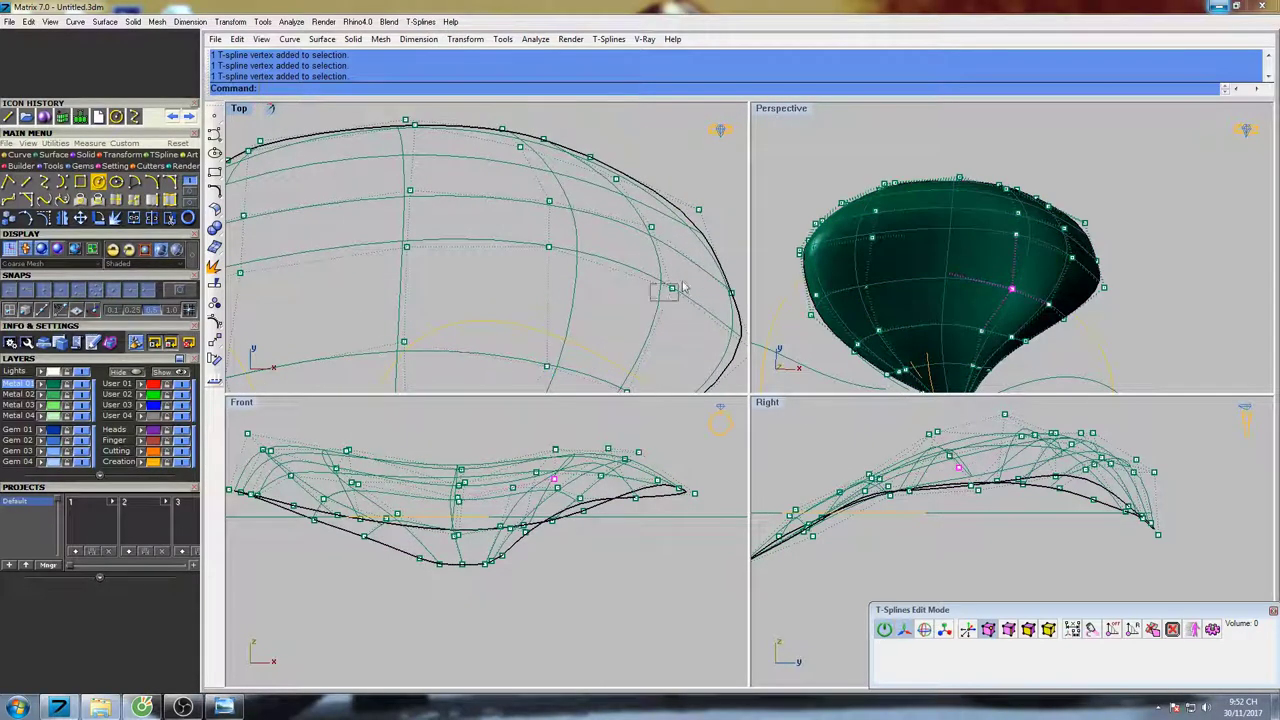
pyautogui.moveTo(721, 241); pyautogui.dragTo(721, 237)
# Adjust the two rim vertices at the petal's +X extreme in the XY plane to follow the petal curve
pyautogui.moveTo(652, 314); pyautogui.dragTo(516, 244, button='right')
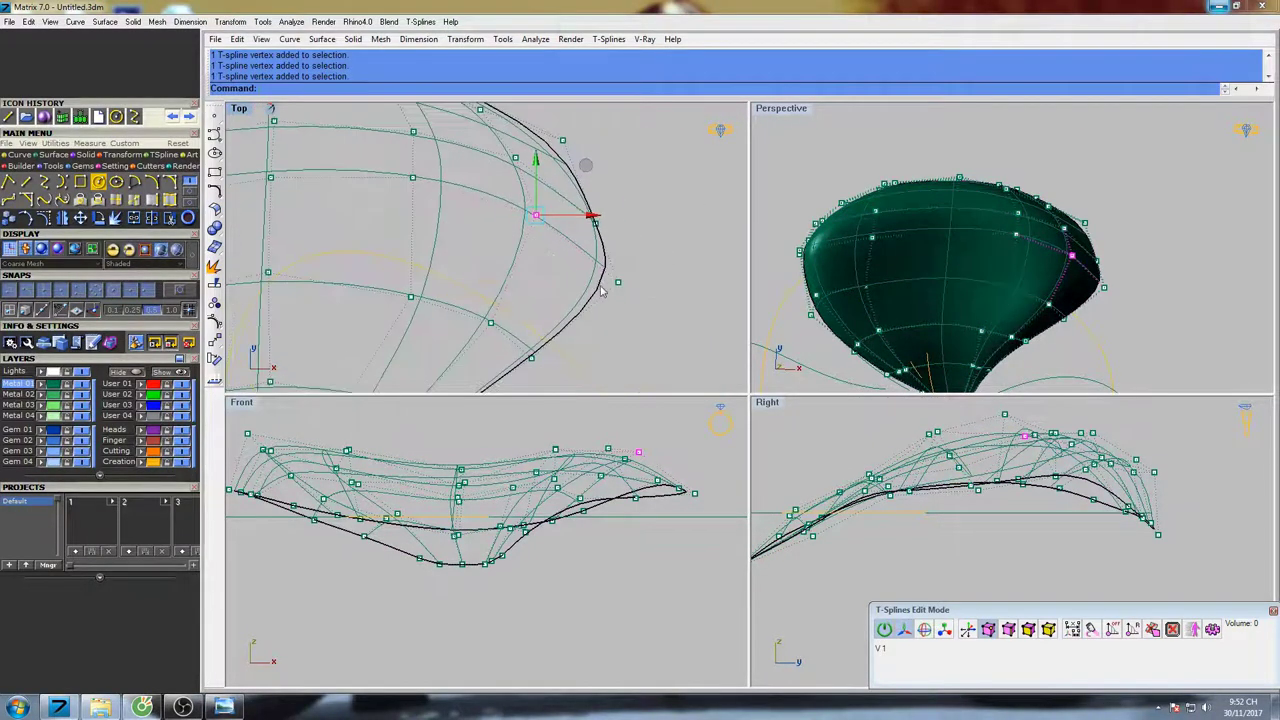
pyautogui.moveTo(668, 233); pyautogui.dragTo(649, 234)
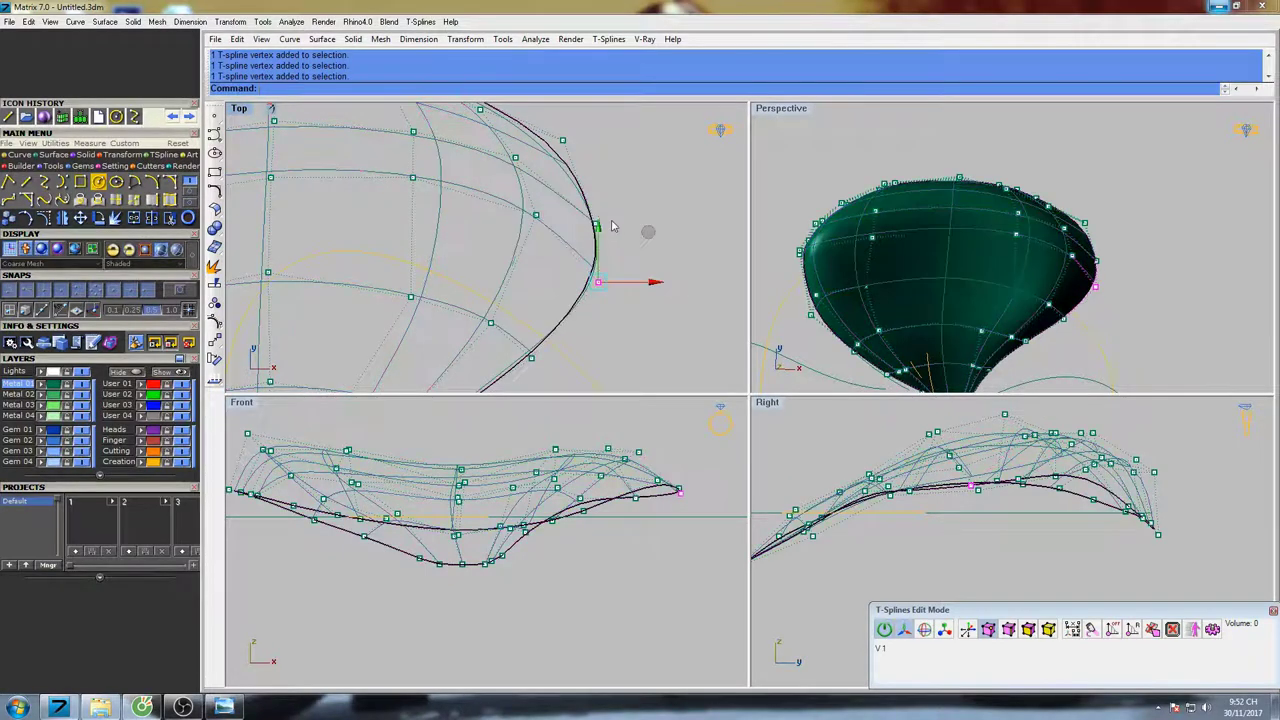
pyautogui.scroll(4, 614, 230)
pyautogui.moveTo(614, 230); pyautogui.dragTo(641, 348, button='right')
pyautogui.moveTo(595, 188); pyautogui.dragTo(601, 160)
pyautogui.moveTo(641, 313); pyautogui.dragTo(668, 285)
# Nudge the three vertices on the -X half of the petal's outer edge and the two at its centre in the XY plane
pyautogui.scroll(-5, 530, 215)
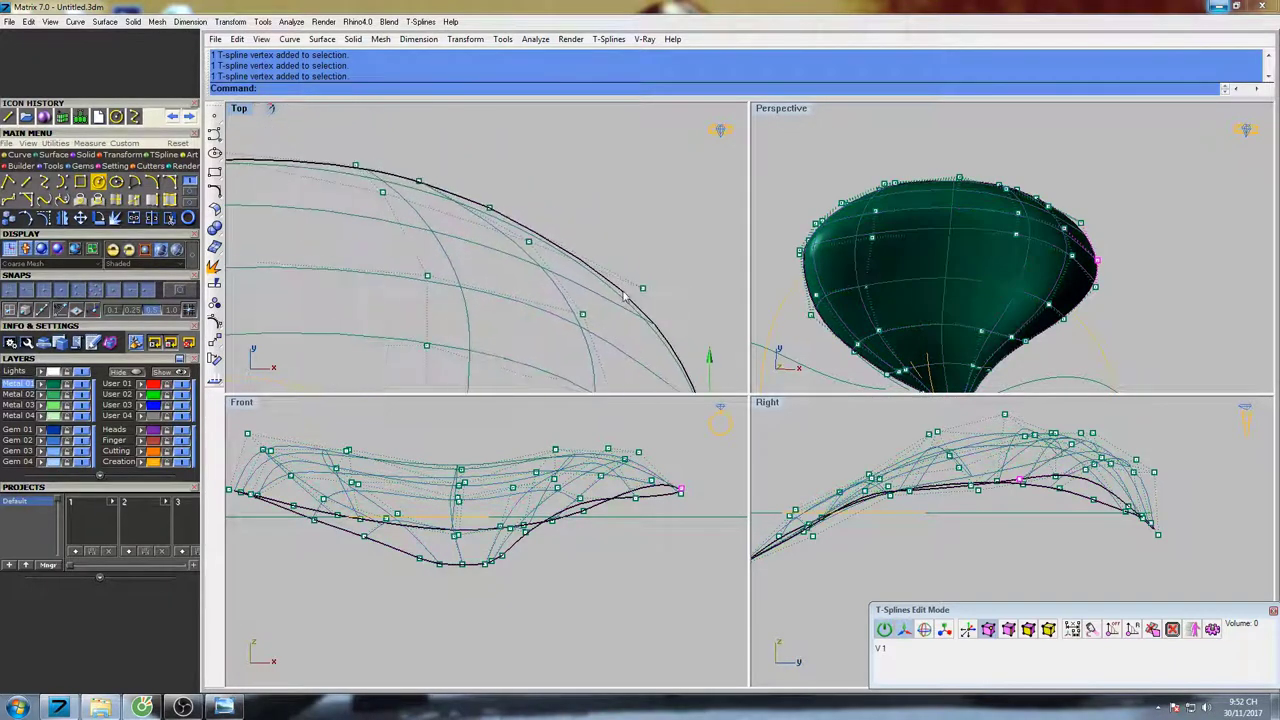
pyautogui.scroll(2, 378, 203)
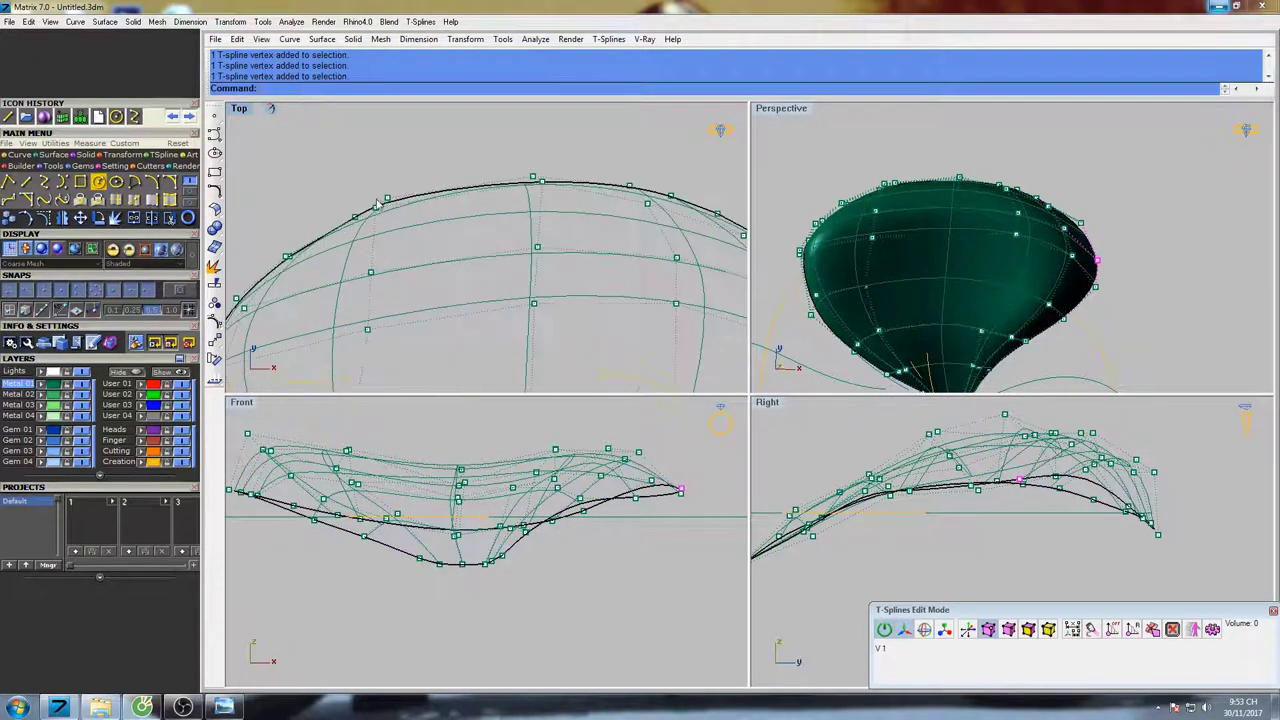
pyautogui.moveTo(352, 189); pyautogui.dragTo(390, 228)
pyautogui.scroll(2, 420, 200)
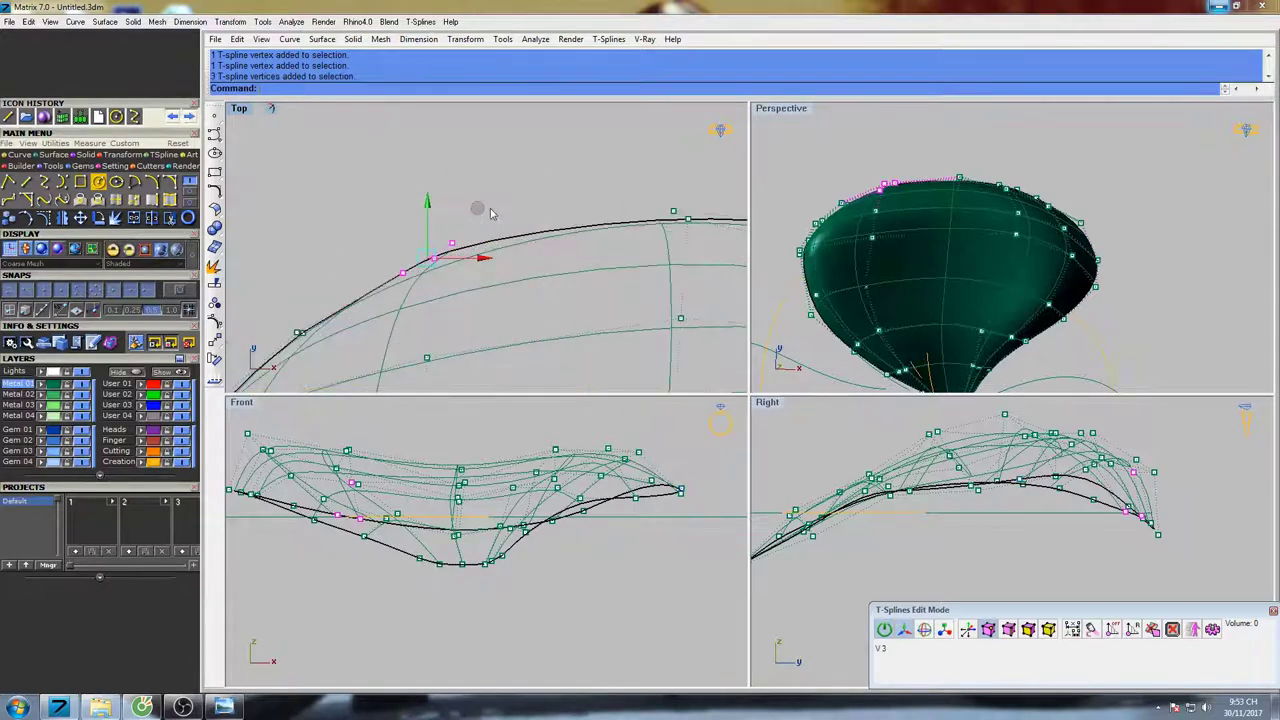
pyautogui.moveTo(482, 211); pyautogui.dragTo(483, 212)
pyautogui.moveTo(681, 249); pyautogui.dragTo(599, 248, button='right')
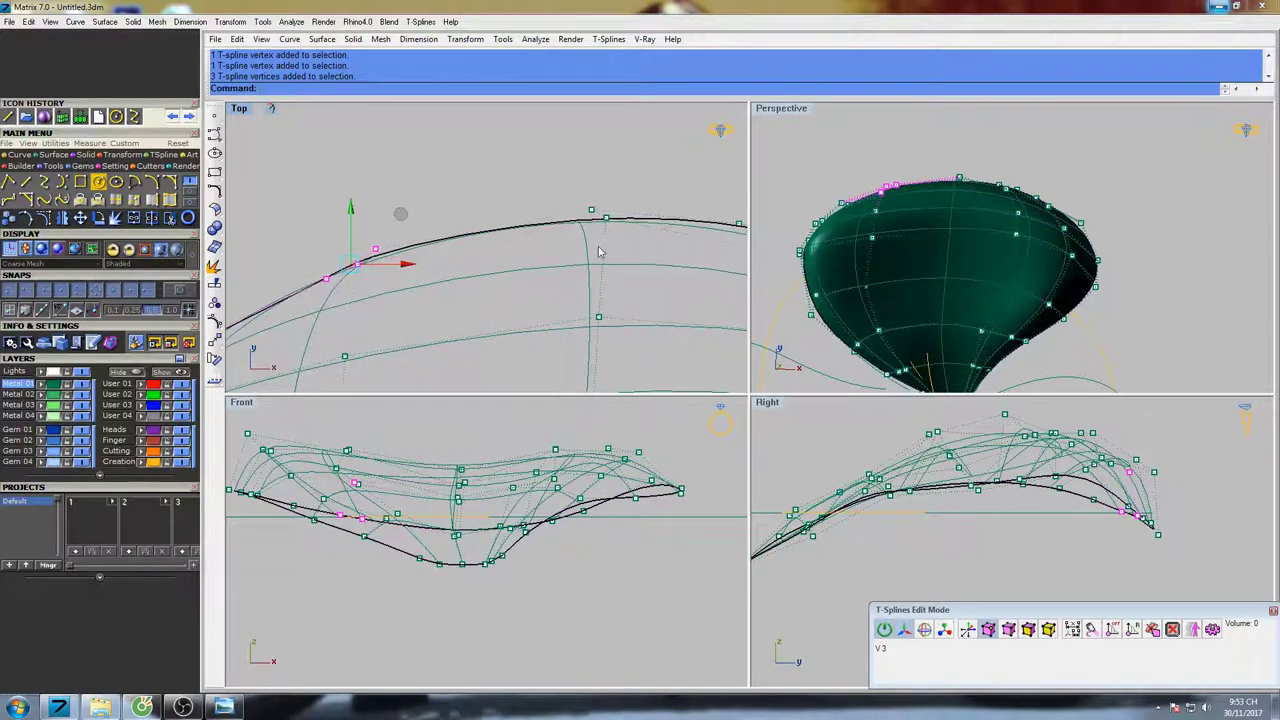
pyautogui.moveTo(636, 188); pyautogui.dragTo(600, 150)
pyautogui.scroll(-4, 586, 178)
pyautogui.moveTo(620, 208); pyautogui.dragTo(617, 177, button='right')
pyautogui.scroll(-4, 543, 226)
# Move the rim vertex at the petal's -X extreme and the next one toward the outer edge in the XY plane to follow the curve
pyautogui.moveTo(440, 231); pyautogui.dragTo(505, 191, button='right')
pyautogui.scroll(2, 404, 277)
pyautogui.scroll(1, 405, 277)
pyautogui.click(414, 278)
pyautogui.scroll(2, 447, 253)
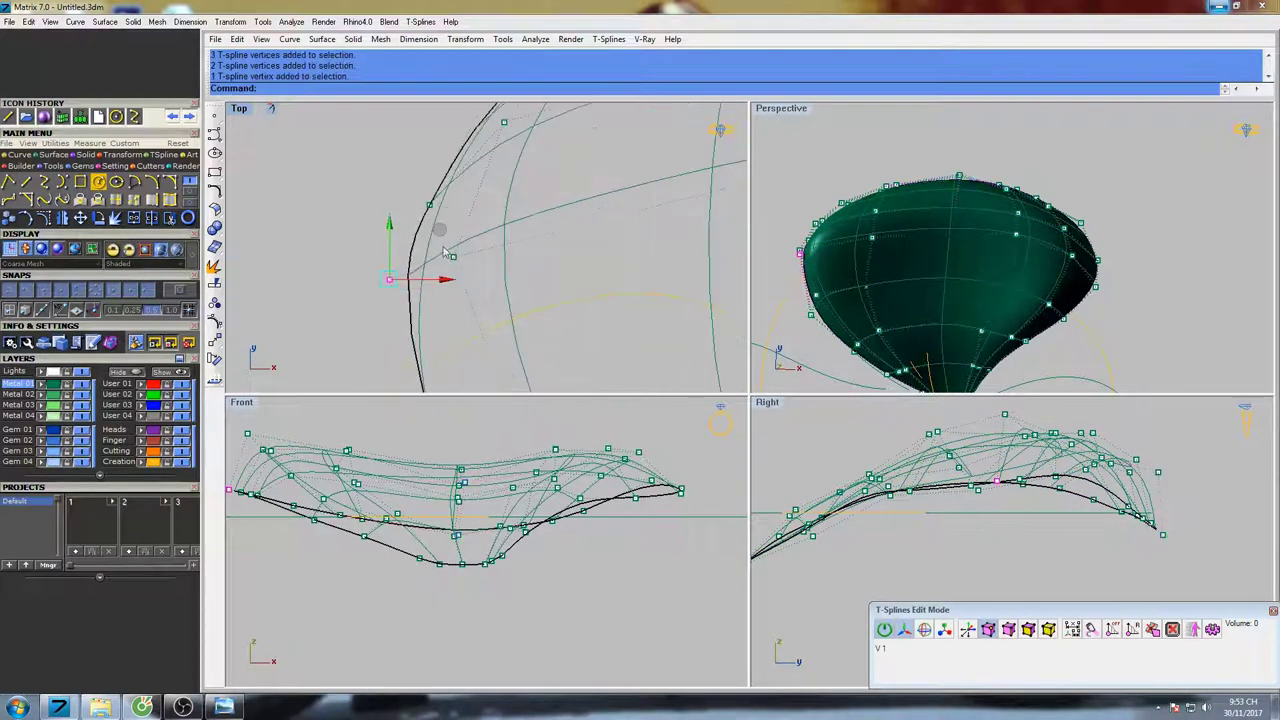
pyautogui.moveTo(447, 249); pyautogui.dragTo(451, 267)
pyautogui.moveTo(398, 172); pyautogui.dragTo(450, 230)
pyautogui.moveTo(461, 245); pyautogui.dragTo(464, 313, button='right')
pyautogui.moveTo(481, 237); pyautogui.dragTo(491, 209)
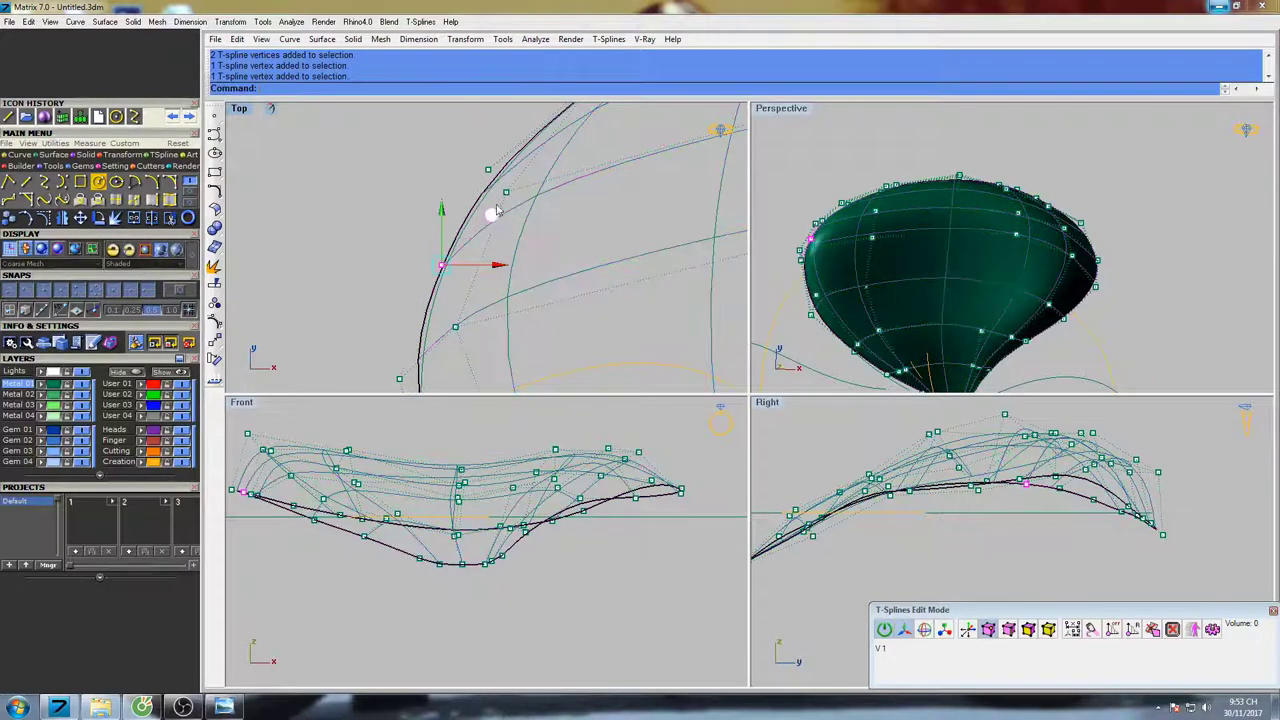
# Nudge the vertex pair on the petal's -X shoulder and readjust the rim vertex at the -X extreme in the XY plane
pyautogui.moveTo(476, 153); pyautogui.dragTo(535, 211)
pyautogui.moveTo(535, 211); pyautogui.dragTo(508, 310, button='right')
pyautogui.moveTo(513, 246); pyautogui.dragTo(518, 242)
pyautogui.scroll(-6, 517, 243)
pyautogui.moveTo(489, 322); pyautogui.dragTo(490, 235, button='right')
pyautogui.click(456, 279)
pyautogui.moveTo(511, 222); pyautogui.dragTo(514, 230)
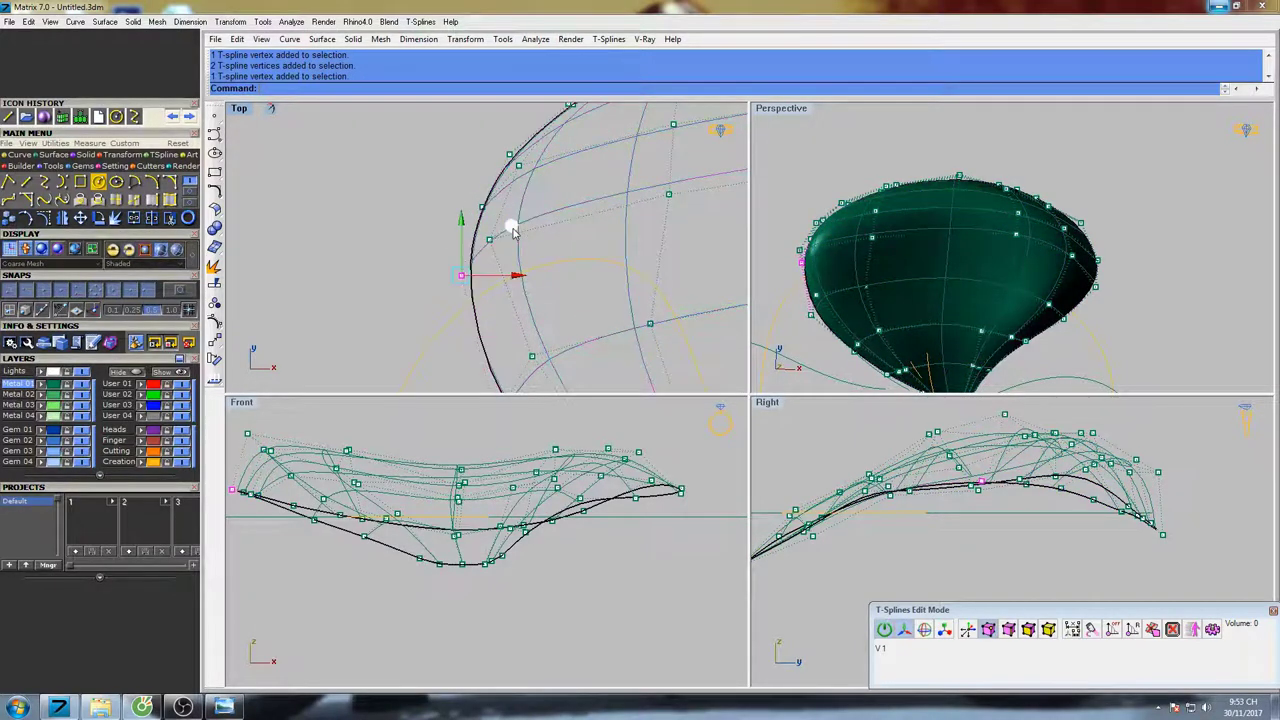
# Shift the two interior vertices nearest the outer edge on the petal's -X half slightly in the XY plane to even the mesh flow
pyautogui.scroll(-2, 530, 224)
pyautogui.moveTo(557, 300); pyautogui.dragTo(534, 270, button='right')
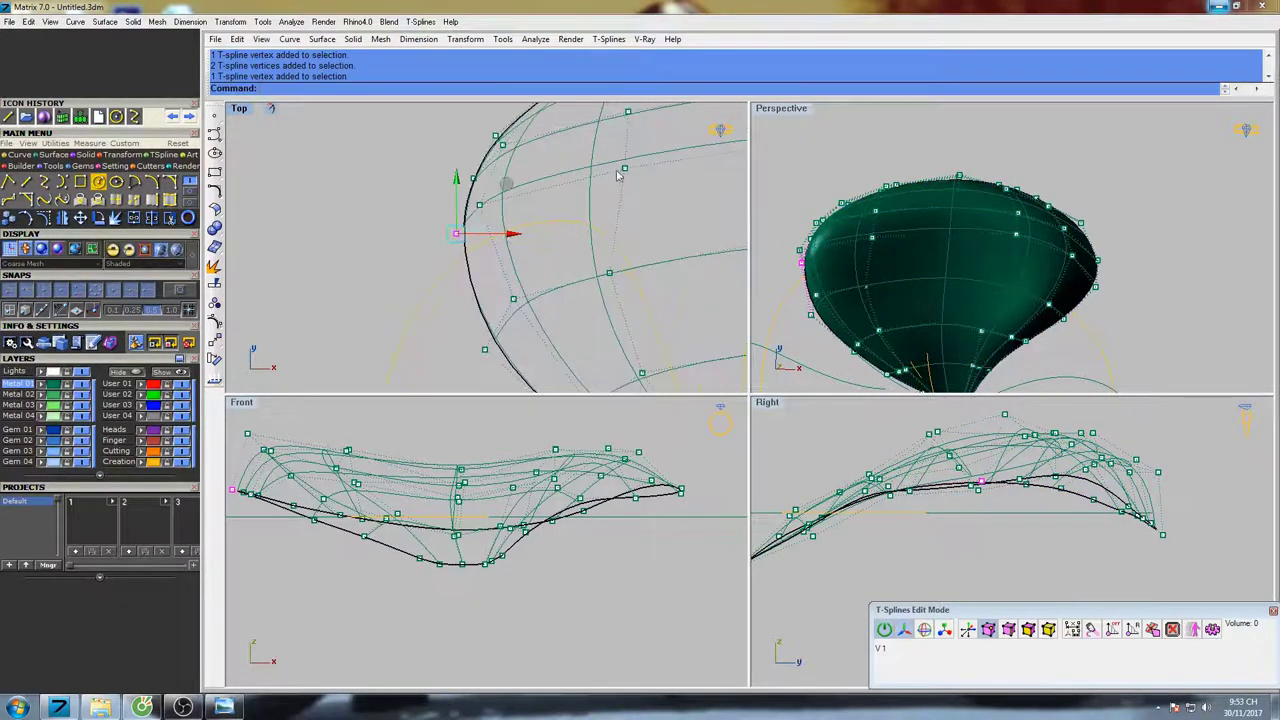
pyautogui.scroll(-2, 680, 163)
pyautogui.click(588, 277)
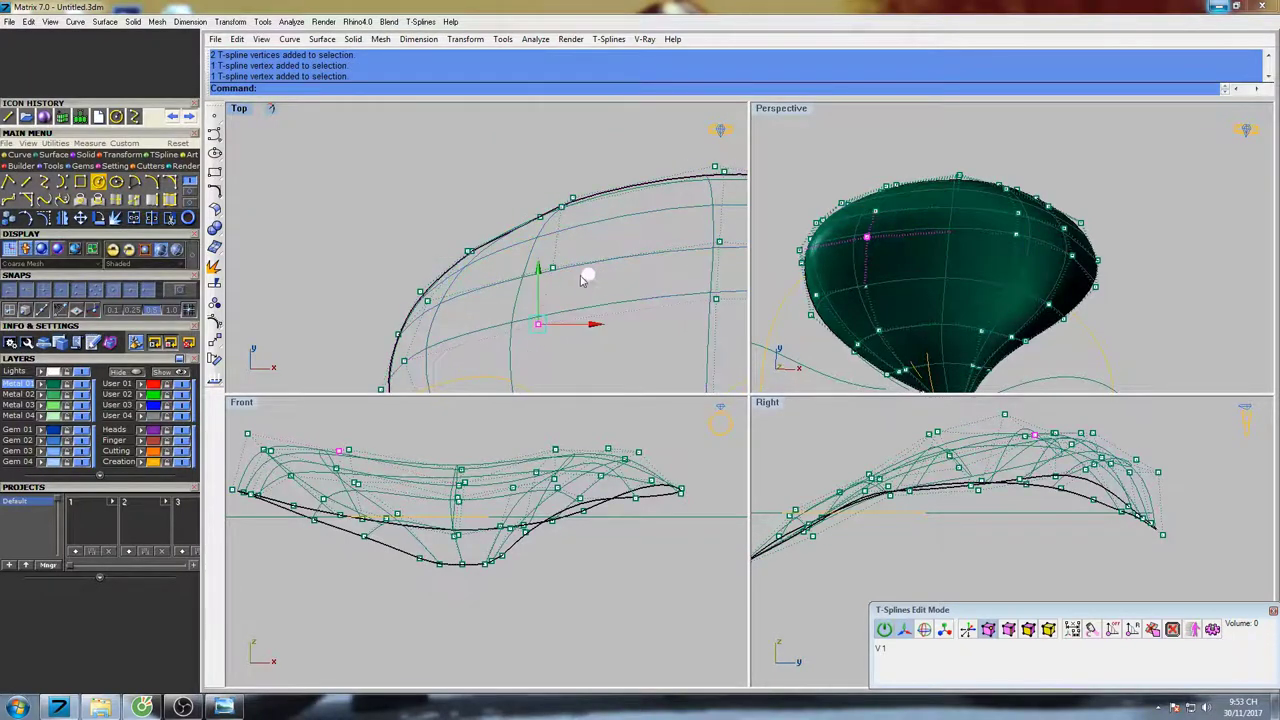
pyautogui.moveTo(568, 277); pyautogui.dragTo(570, 276)
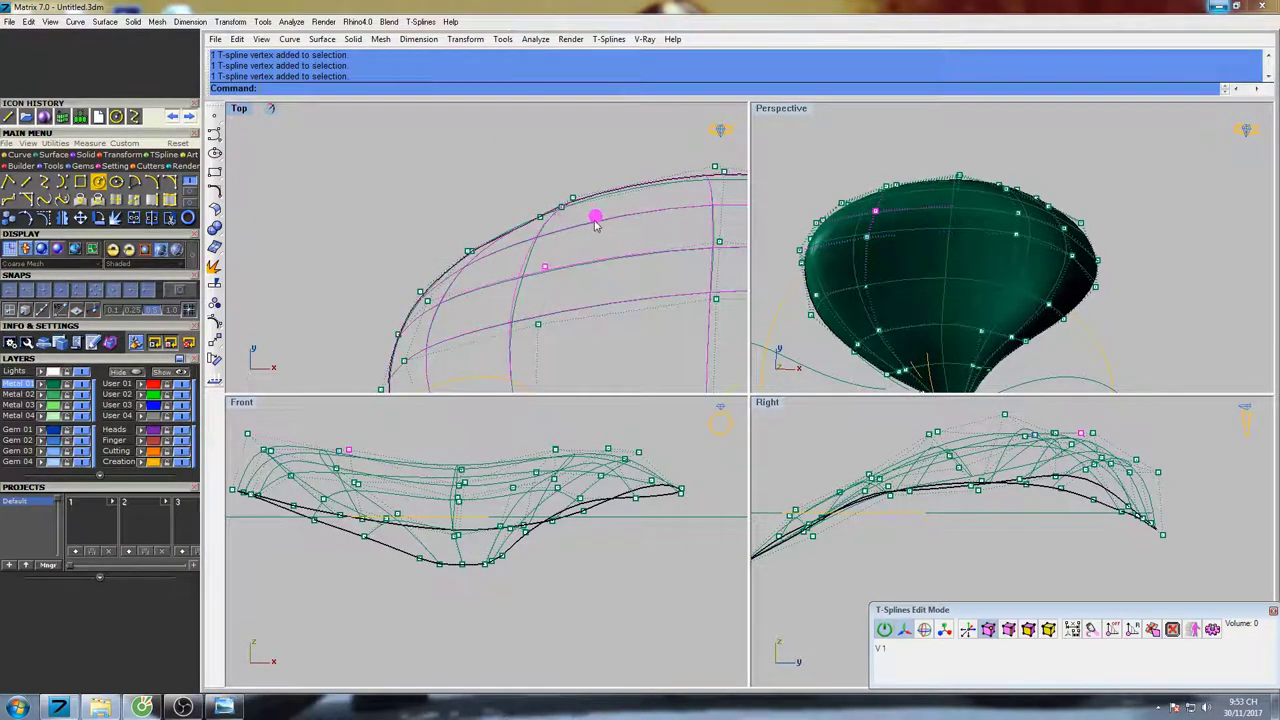
pyautogui.scroll(-1, 585, 232)
pyautogui.scroll(-3, 585, 232)
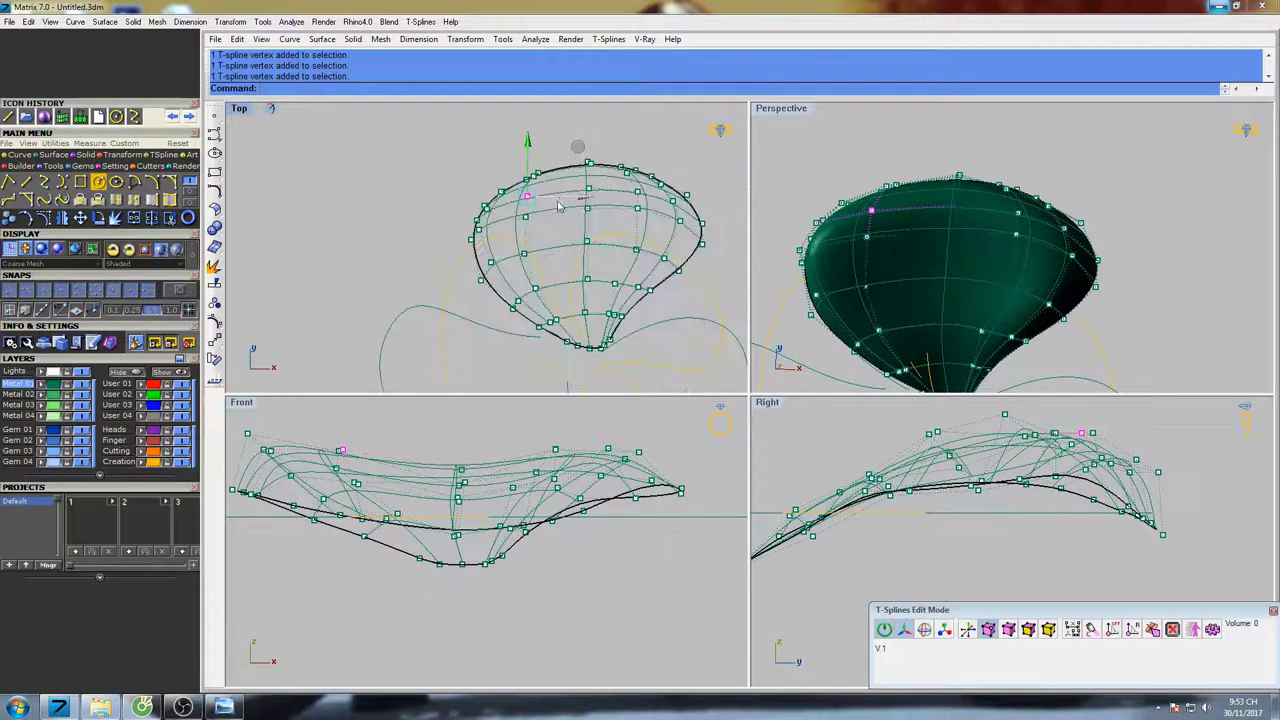
# Preview the petal from above with Shade and inspect the outline of its -X shoulder
pyautogui.write('s')
pyautogui.press('Return')
pyautogui.moveTo(610, 241); pyautogui.dragTo(591, 229, button='right')
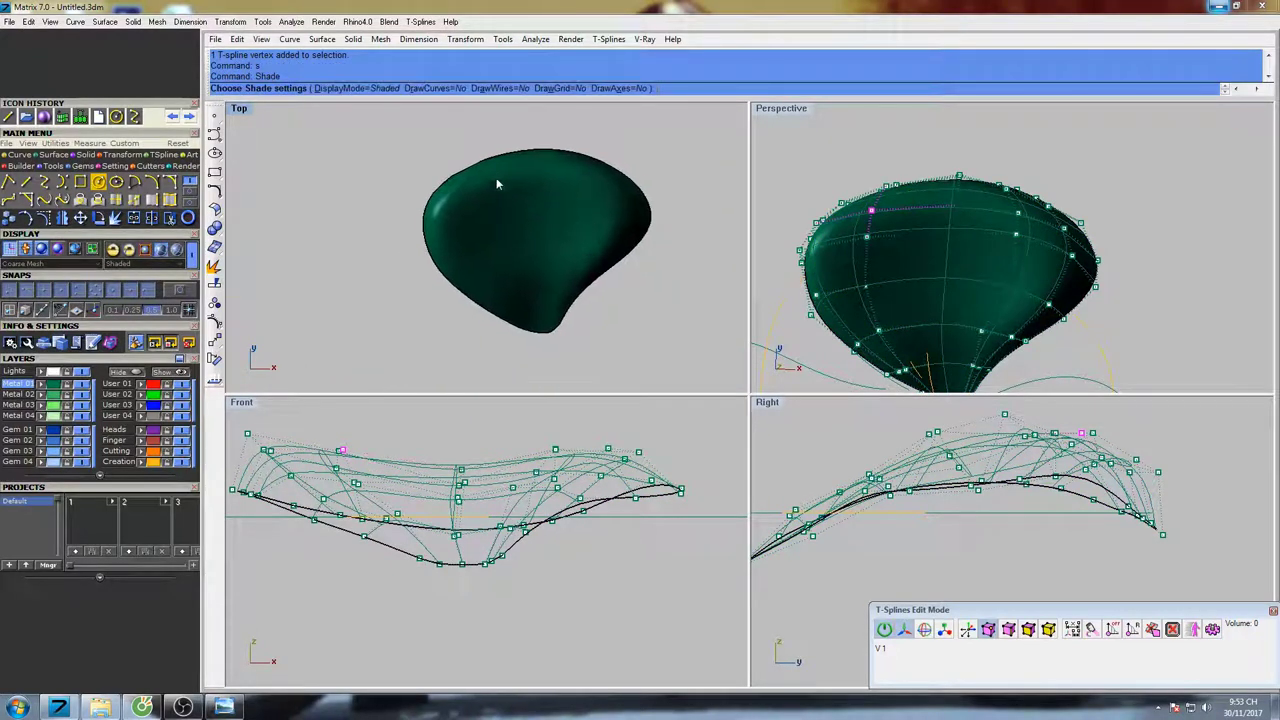
pyautogui.moveTo(495, 180); pyautogui.dragTo(507, 233, button='right')
pyautogui.scroll(8, 489, 223)
pyautogui.press('Escape')
# Move the rim vertex on the petal's -X shoulder in the XY plane to match the petal curve
pyautogui.scroll(6, 484, 224)
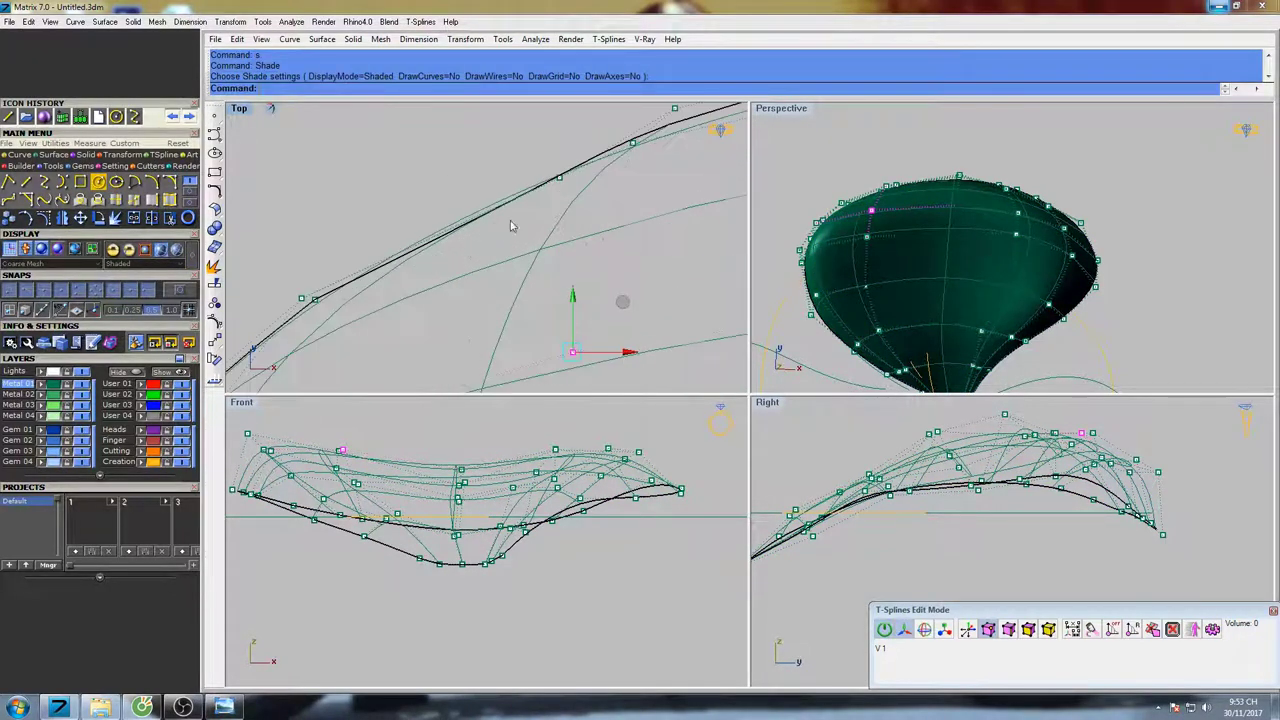
pyautogui.moveTo(533, 212); pyautogui.dragTo(580, 172)
pyautogui.moveTo(618, 144); pyautogui.dragTo(598, 199, button='right')
pyautogui.moveTo(592, 193); pyautogui.dragTo(510, 214)
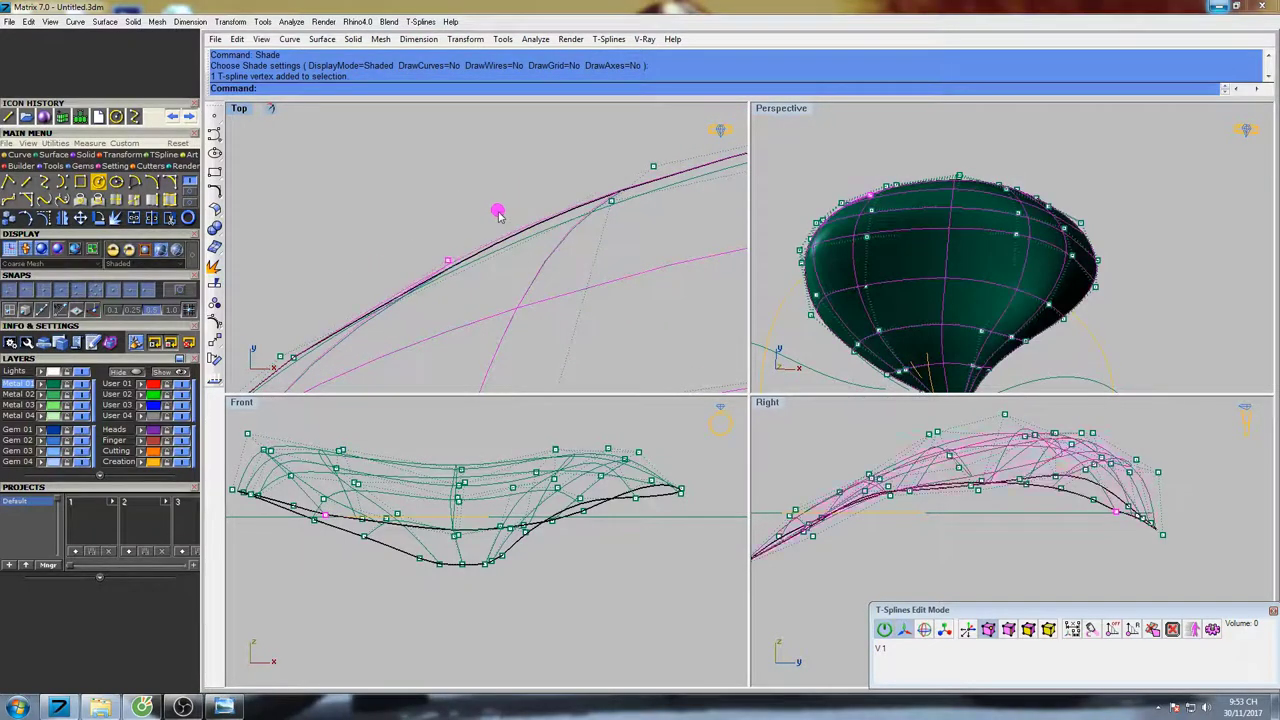
# Preview the petal with Shade in the Top, Perspective and Right views and inspect its surface and side profile
pyautogui.write('s')
pyautogui.press('Return')
pyautogui.scroll(-5, 517, 214)
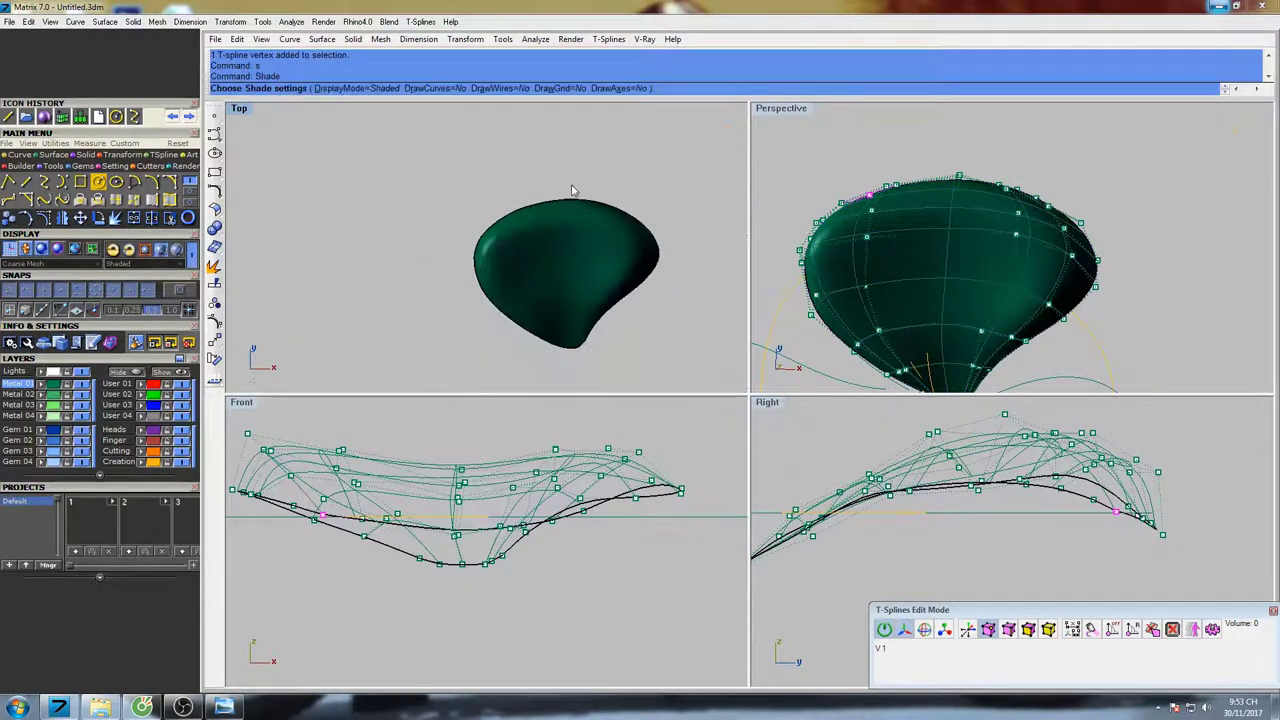
pyautogui.moveTo(928, 266)
pyautogui.mouseDown(button='right')
pyautogui.moveTo(930, 220)
pyautogui.moveTo(863, 266)
pyautogui.moveTo(988, 222)
pyautogui.moveTo(929, 212)
pyautogui.moveTo(974, 149)
pyautogui.moveTo(1001, 251)
pyautogui.mouseUp(button='right')
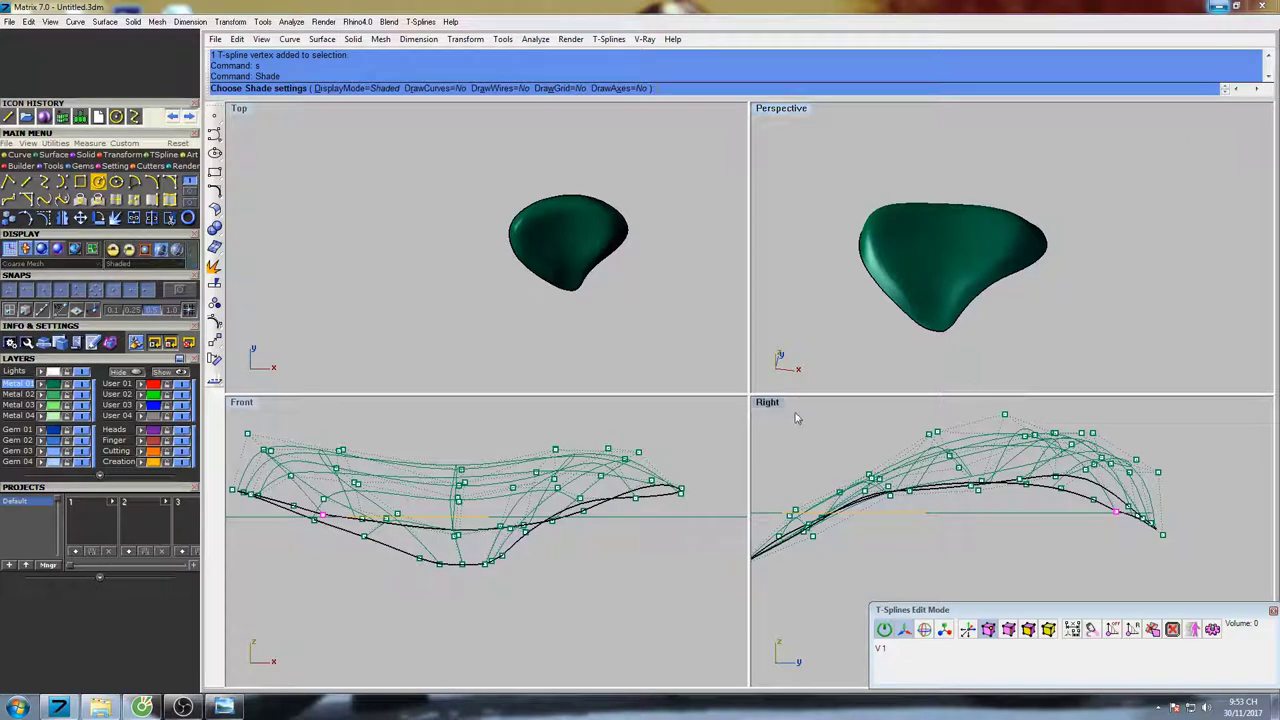
pyautogui.click(922, 475)
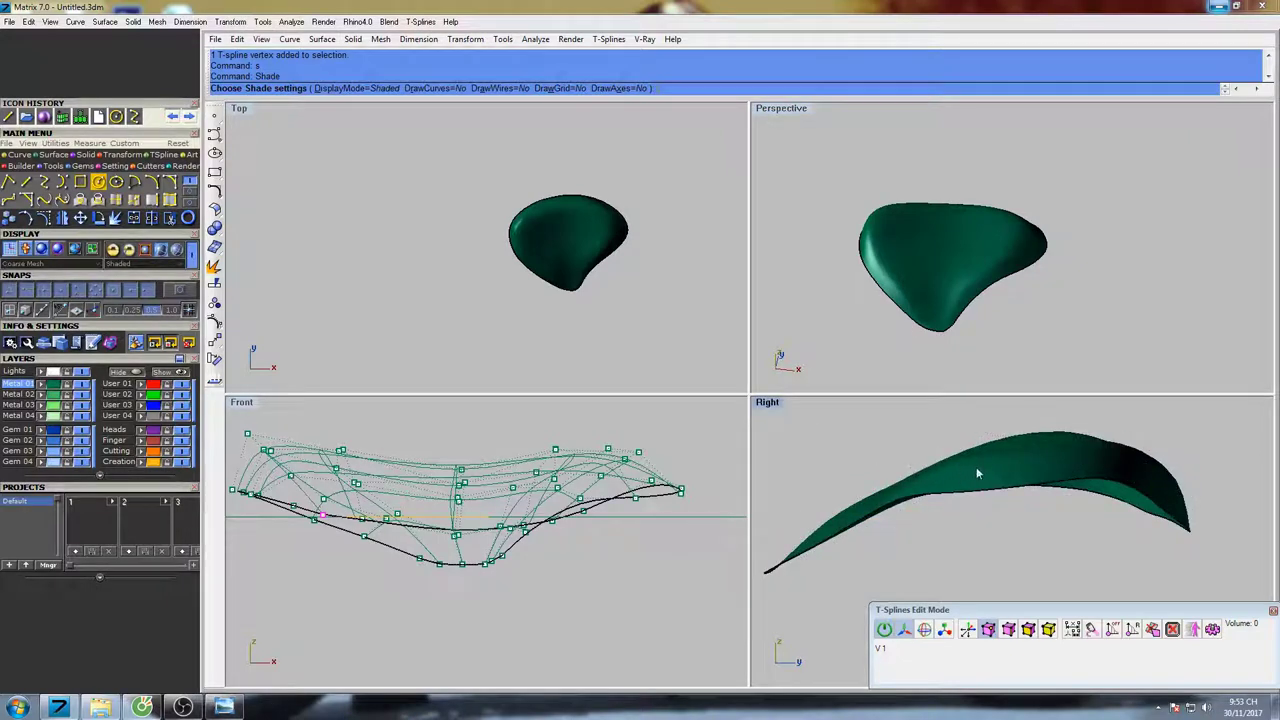
pyautogui.moveTo(1054, 495); pyautogui.dragTo(1028, 473, button='right')
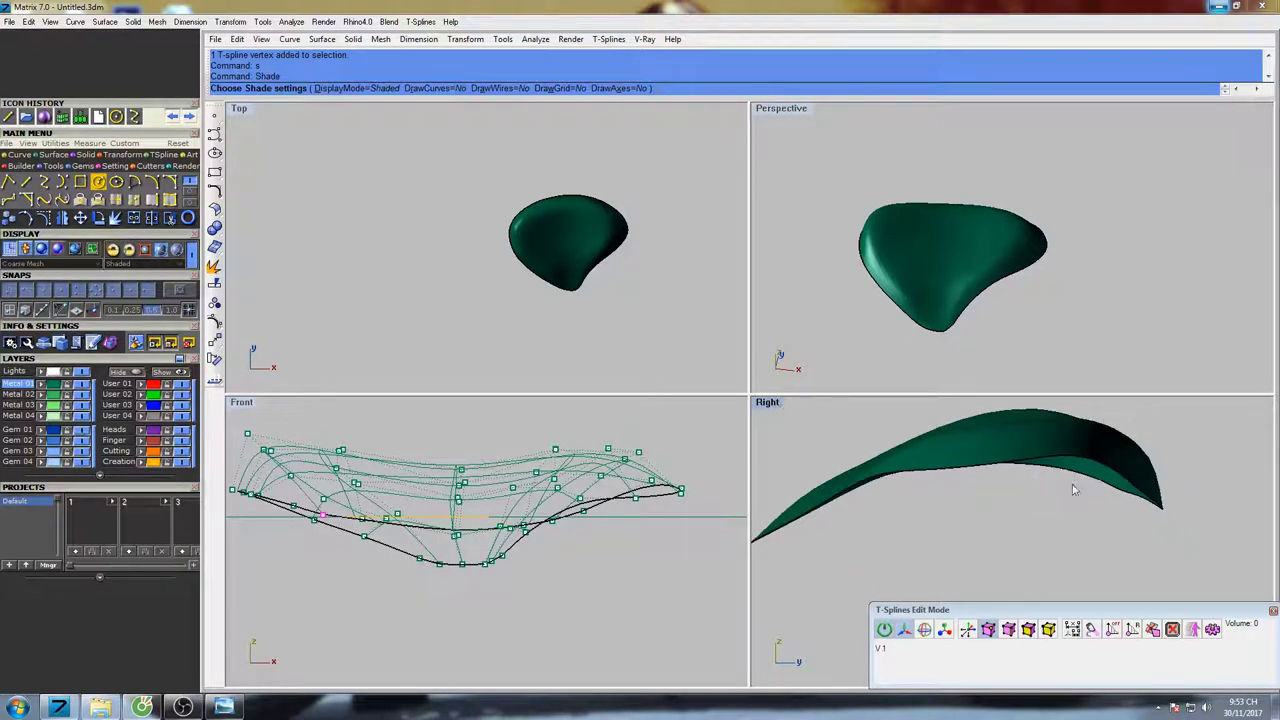
pyautogui.press('Escape')
# Lower the rim vertex on the petal's -X shoulder along Z onto the petal curve
pyautogui.scroll(-2, 1078, 488)
pyautogui.moveTo(1107, 487)
pyautogui.mouseDown(button='right')
pyautogui.moveTo(1090, 423)
pyautogui.moveTo(1089, 498)
pyautogui.mouseUp(button='right')
pyautogui.scroll(-4, 1083, 448)
pyautogui.moveTo(1090, 421)
pyautogui.mouseDown()
pyautogui.moveTo(1090, 448)
pyautogui.moveTo(1097, 412)
pyautogui.mouseUp()
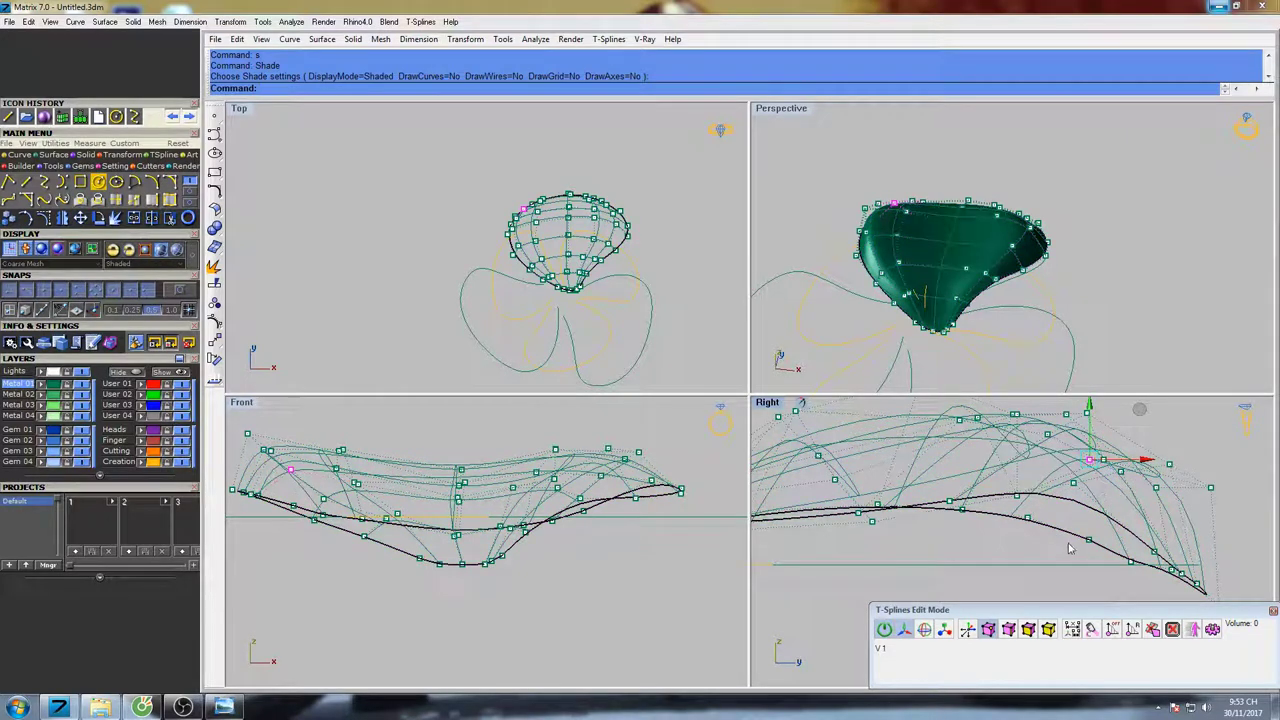
pyautogui.moveTo(1102, 535); pyautogui.dragTo(1103, 534)
# Lower the rim vertex on the -X half of the petal's outer edge along Z to fit the curve
pyautogui.moveTo(1108, 548); pyautogui.dragTo(982, 471, button='right')
pyautogui.scroll(8, 994, 490)
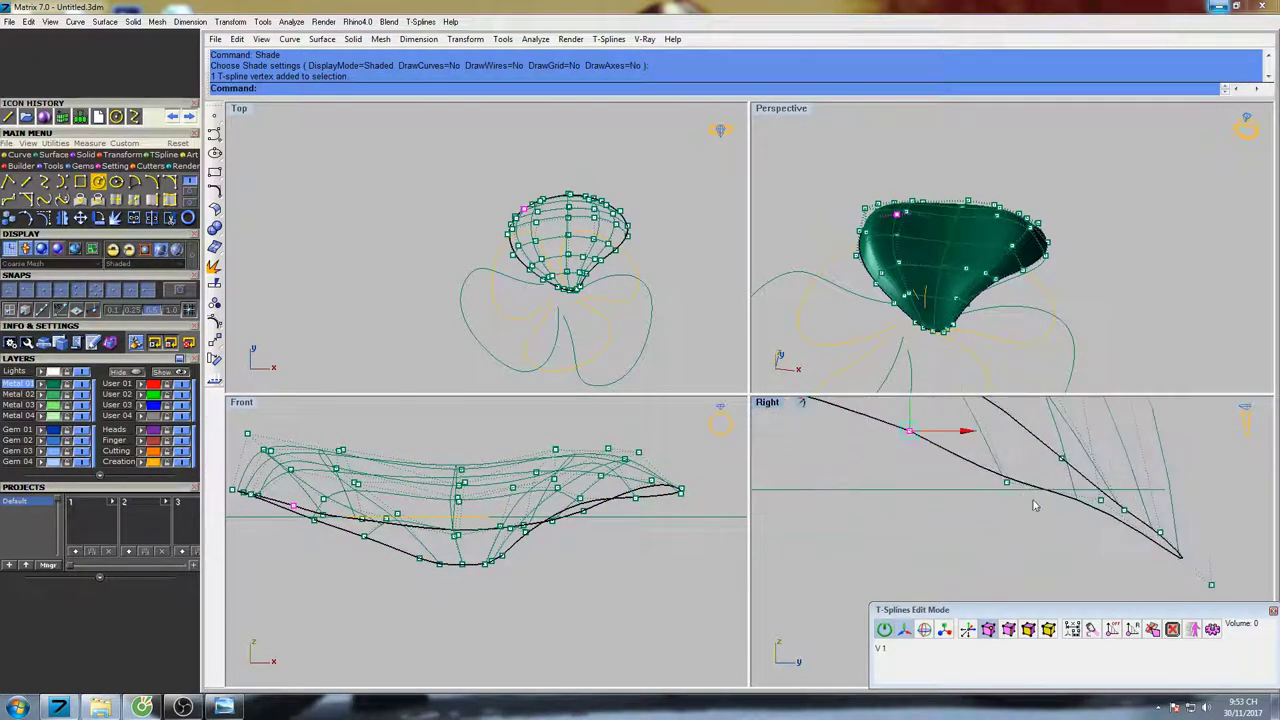
pyautogui.click(1099, 520)
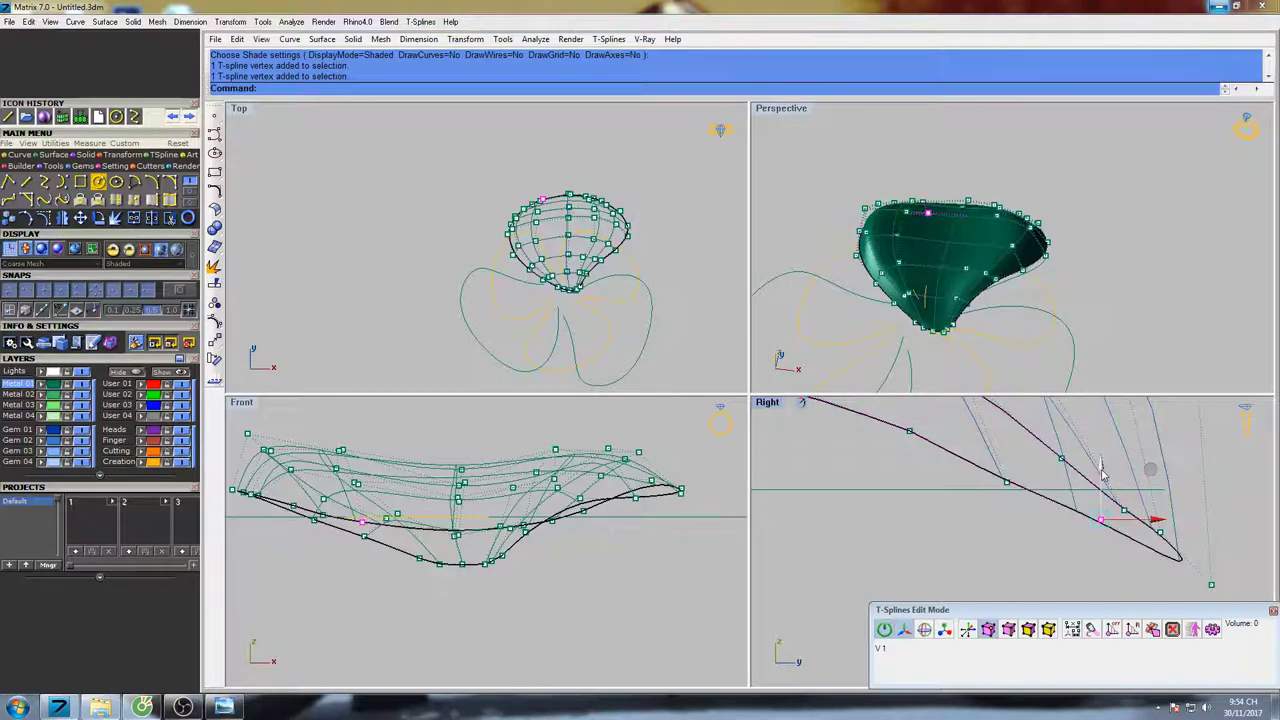
pyautogui.moveTo(1103, 475); pyautogui.dragTo(1103, 480)
pyautogui.scroll(4, 1120, 500)
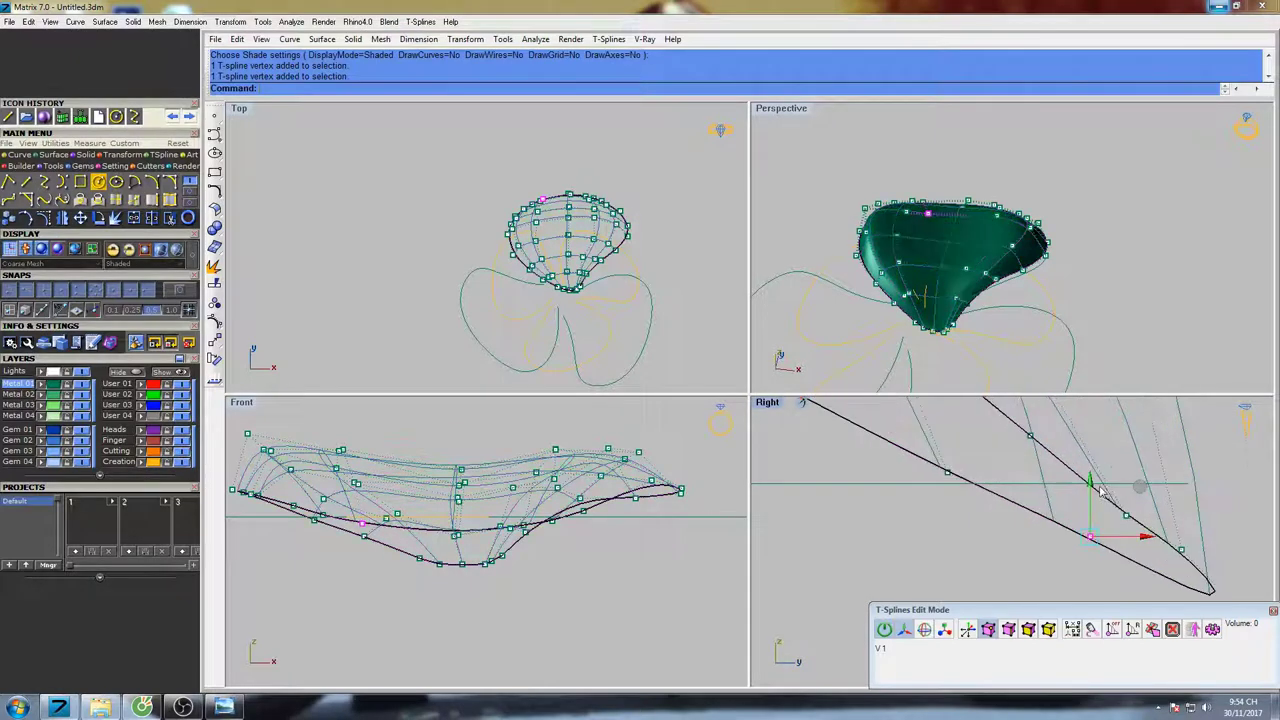
# Lower the rim vertex on the petal's +X shoulder along Z toward the petal curve
pyautogui.click(1126, 515)
pyautogui.moveTo(1130, 474); pyautogui.dragTo(1048, 470, button='right')
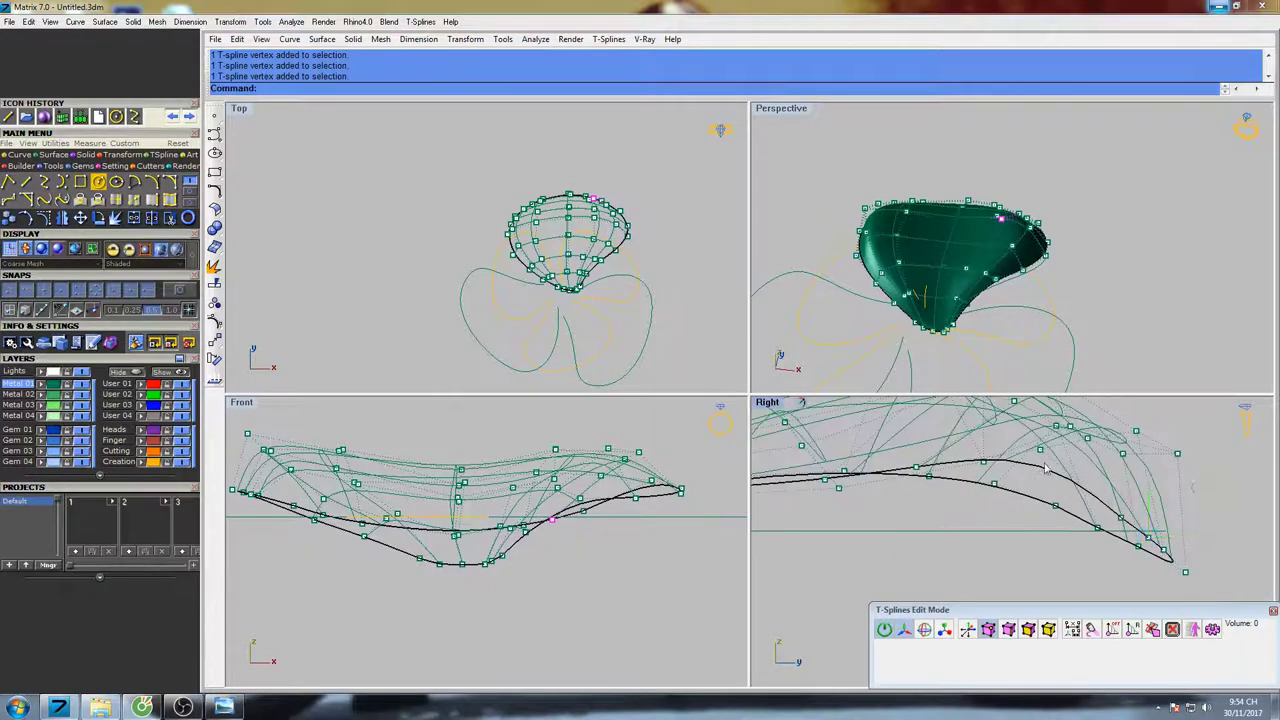
pyautogui.moveTo(1042, 410); pyautogui.dragTo(1043, 445)
pyautogui.moveTo(978, 521); pyautogui.dragTo(1007, 501, button='right')
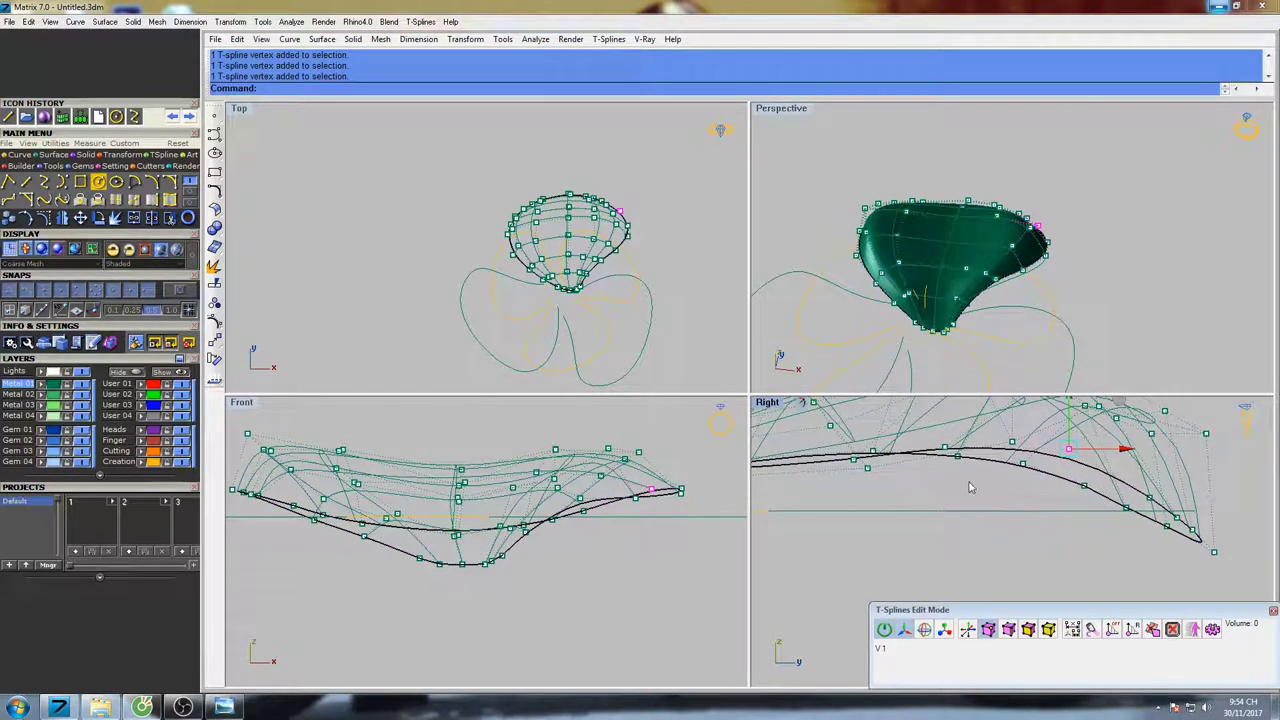
# Raise two rim vertices near the petal's widest part slightly along Z to meet the petal curve
pyautogui.scroll(6, 959, 445)
pyautogui.moveTo(958, 420); pyautogui.dragTo(958, 414)
pyautogui.moveTo(1088, 483); pyautogui.dragTo(1080, 511, button='right')
pyautogui.moveTo(1074, 471); pyautogui.dragTo(1073, 466)
# Lower the +X rim vertex between the petal's widest part and its base along Z toward the curve
pyautogui.scroll(-6, 1072, 463)
pyautogui.moveTo(952, 496); pyautogui.dragTo(1072, 486, button='right')
pyautogui.scroll(-6, 1027, 493)
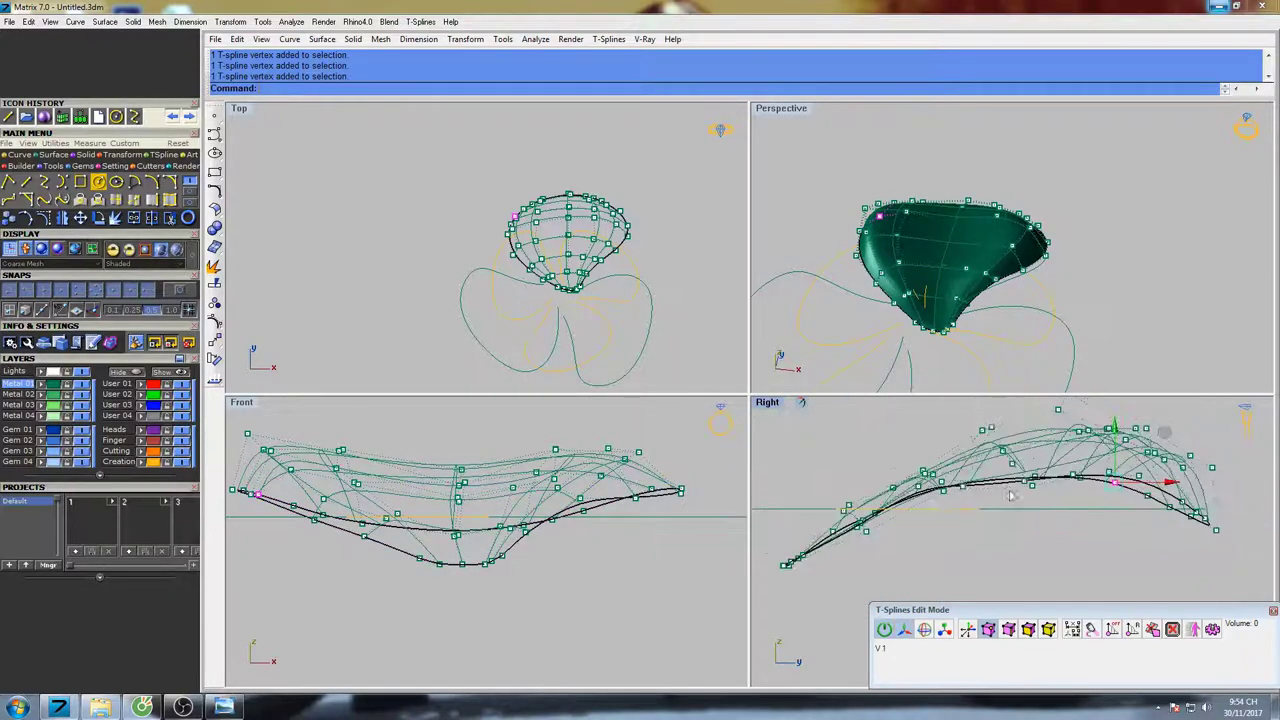
pyautogui.scroll(6, 918, 497)
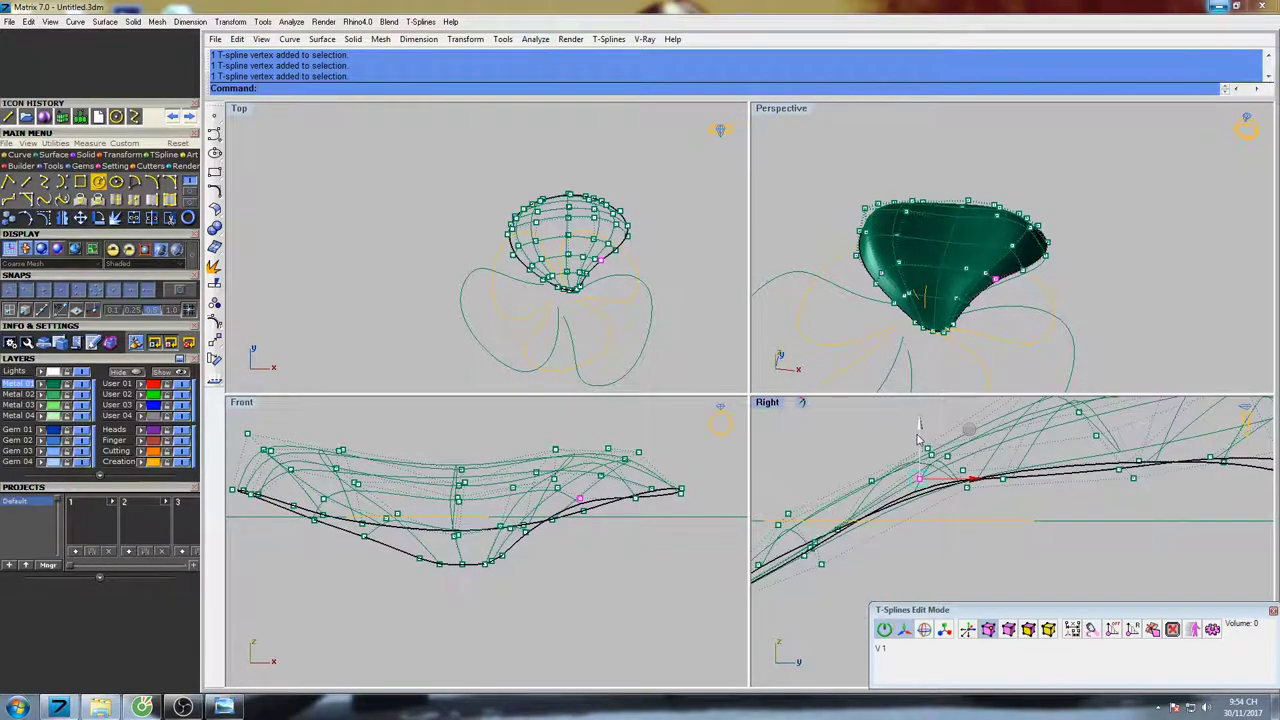
pyautogui.moveTo(918, 440); pyautogui.dragTo(920, 479)
pyautogui.scroll(2, 936, 488)
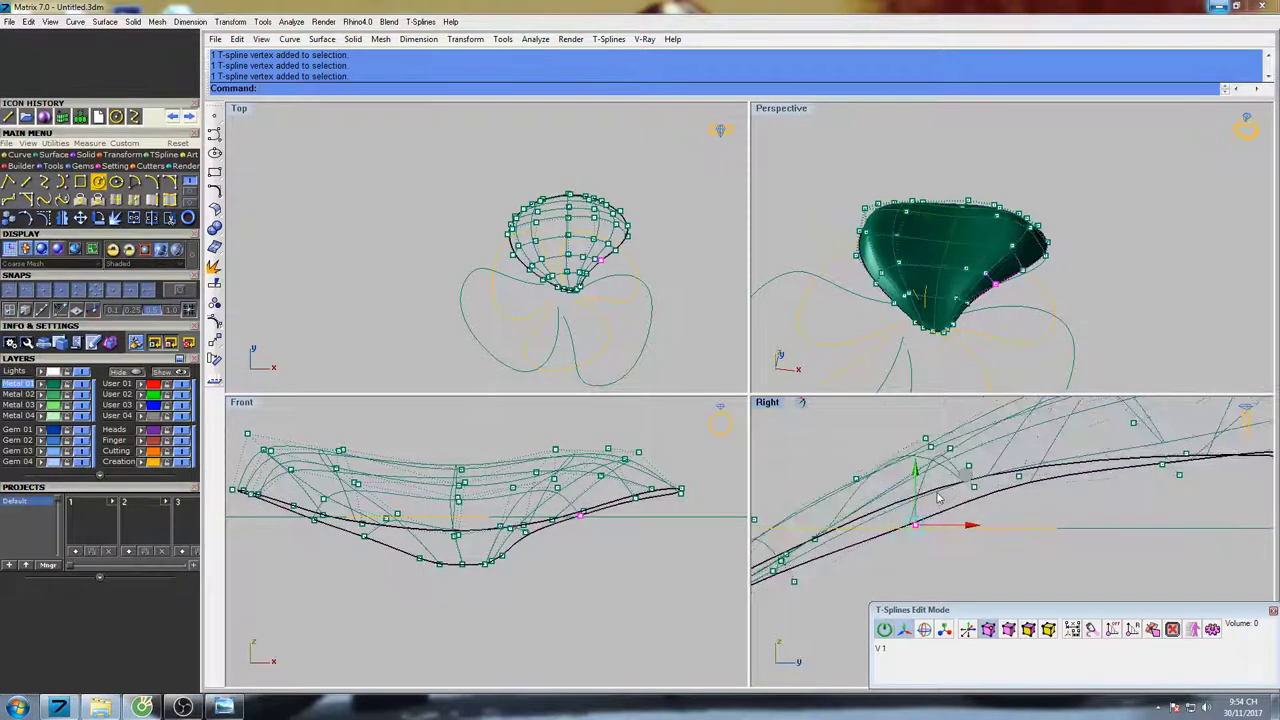
# Lower the rim vertex just below the petal's -X extreme along Z onto the petal curve
pyautogui.scroll(2, 940, 500)
pyautogui.scroll(-4, 998, 448)
pyautogui.moveTo(998, 448); pyautogui.dragTo(978, 490, button='right')
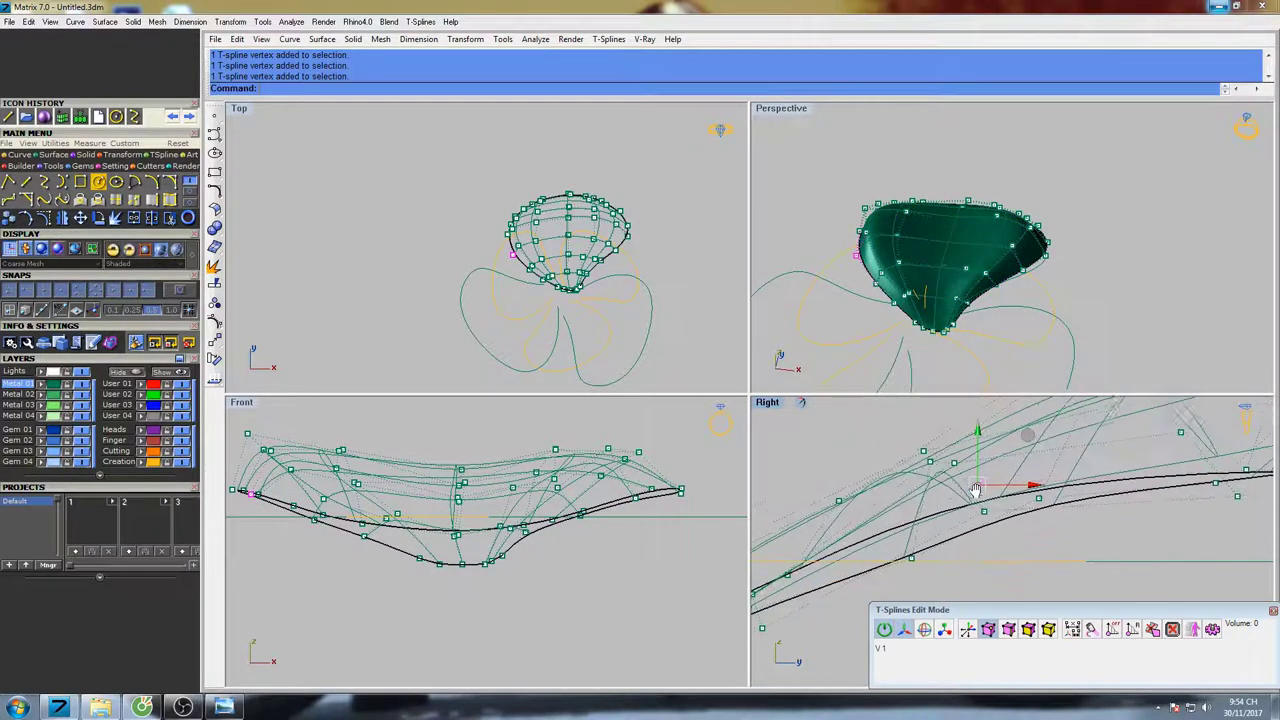
pyautogui.moveTo(978, 436); pyautogui.dragTo(980, 466)
pyautogui.scroll(-5, 980, 466)
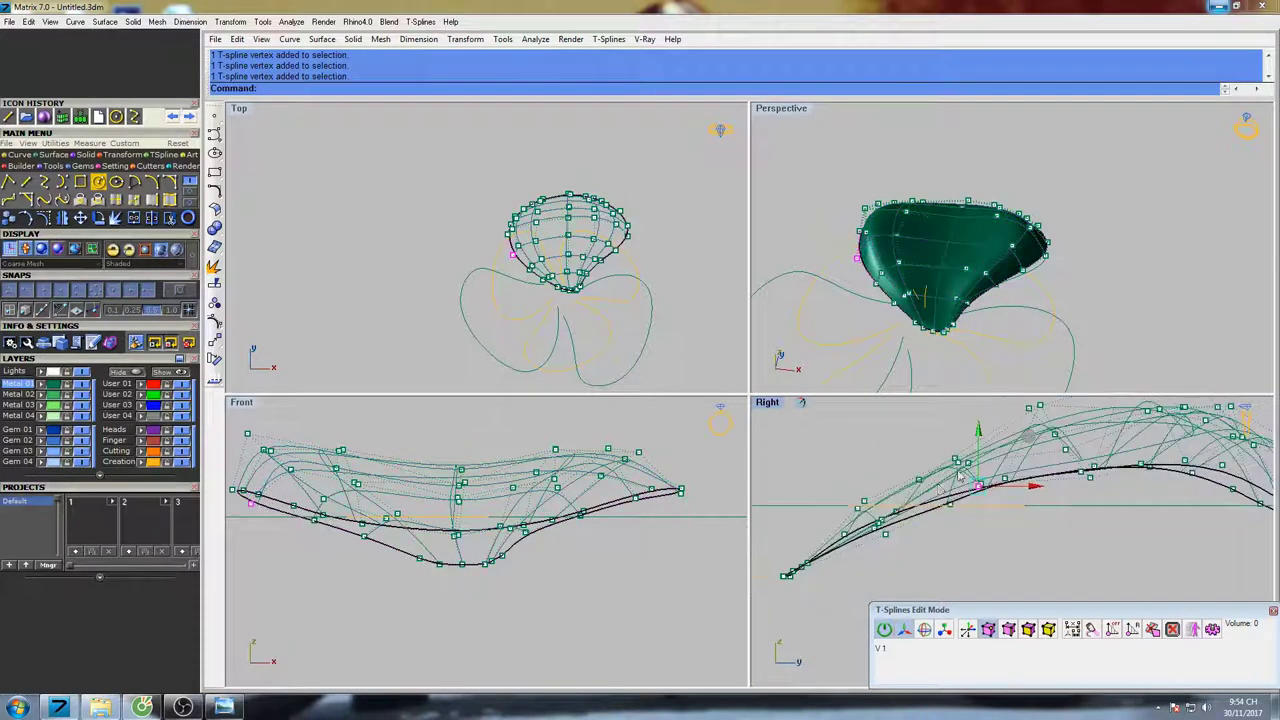
# Lower the next two -X rim vertices toward the petal's base along Z to follow the curve
pyautogui.scroll(5, 860, 525)
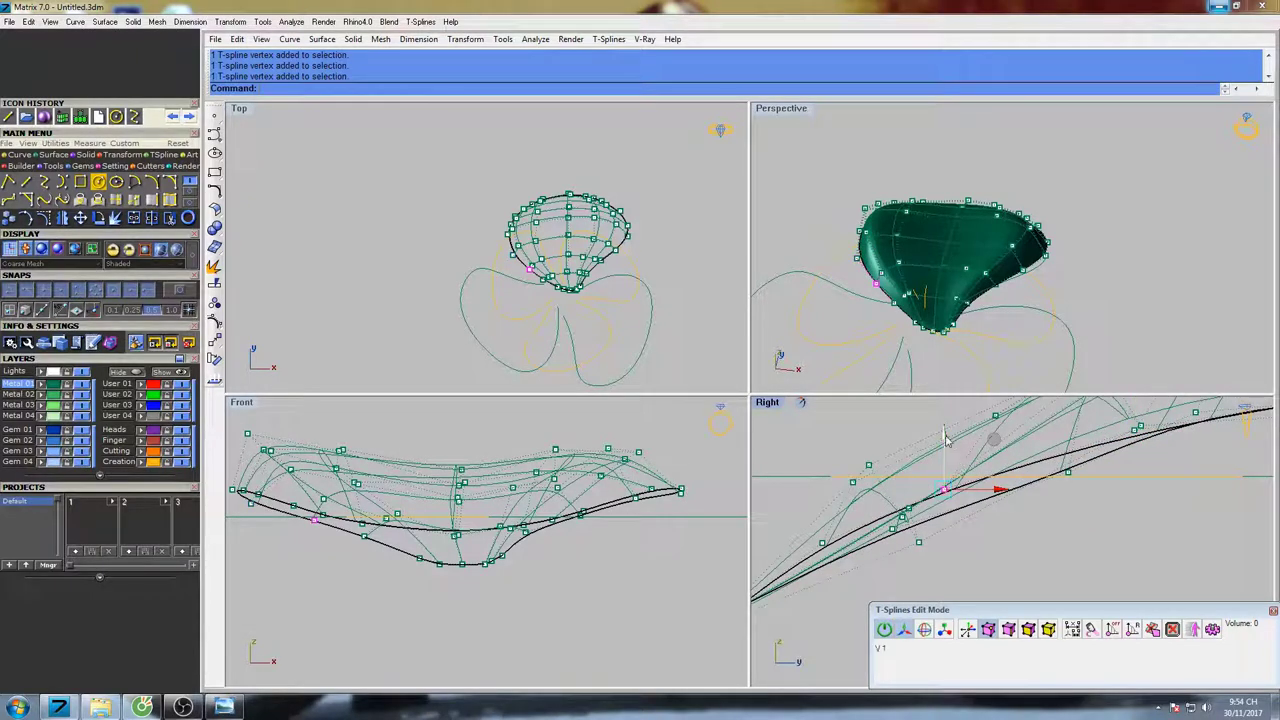
pyautogui.moveTo(945, 438); pyautogui.dragTo(925, 503)
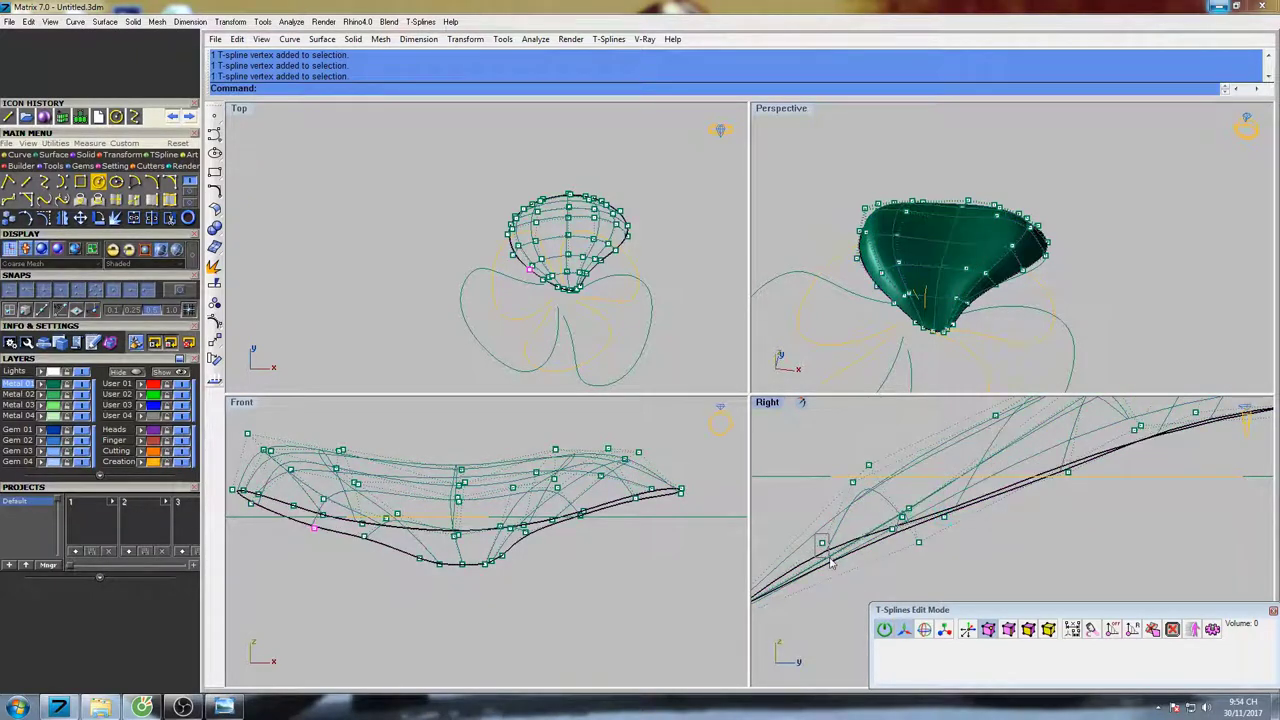
pyautogui.moveTo(821, 502); pyautogui.dragTo(823, 522)
pyautogui.scroll(-6, 850, 511)
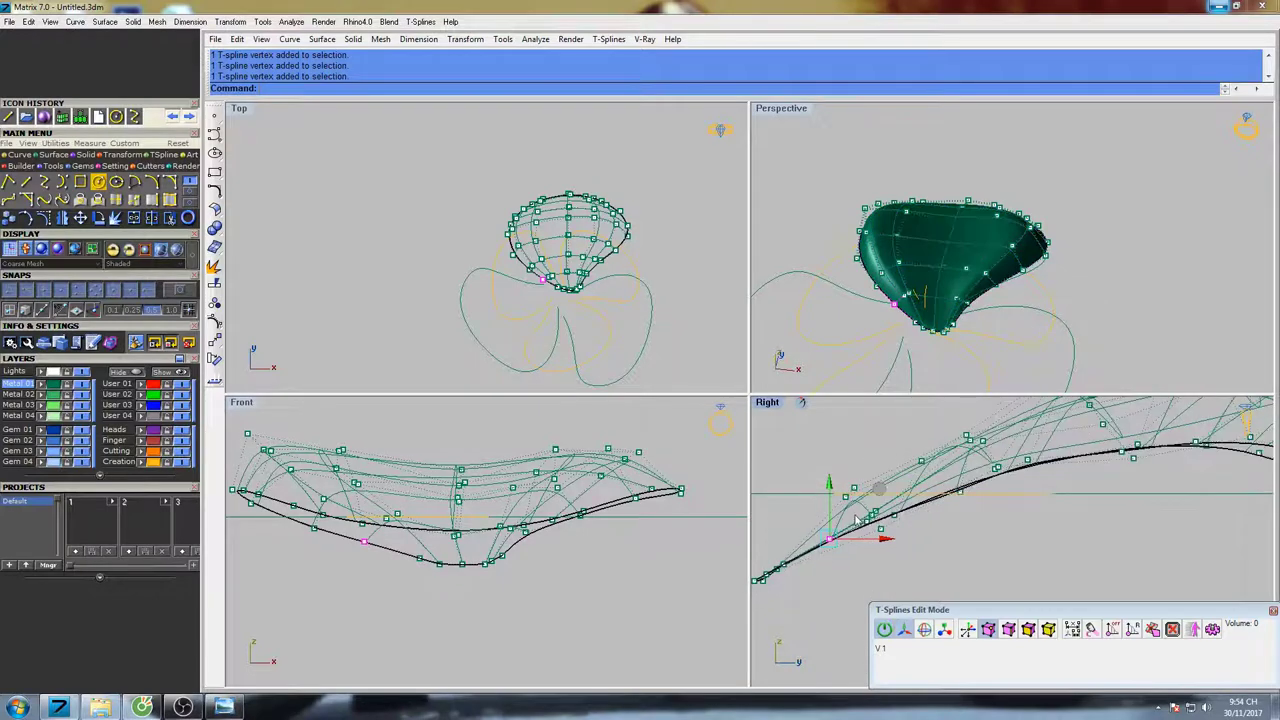
# Lower the rim vertex just below the petal's +X extreme slightly along Z onto the petal curve
pyautogui.moveTo(877, 517); pyautogui.dragTo(1044, 498, button='right')
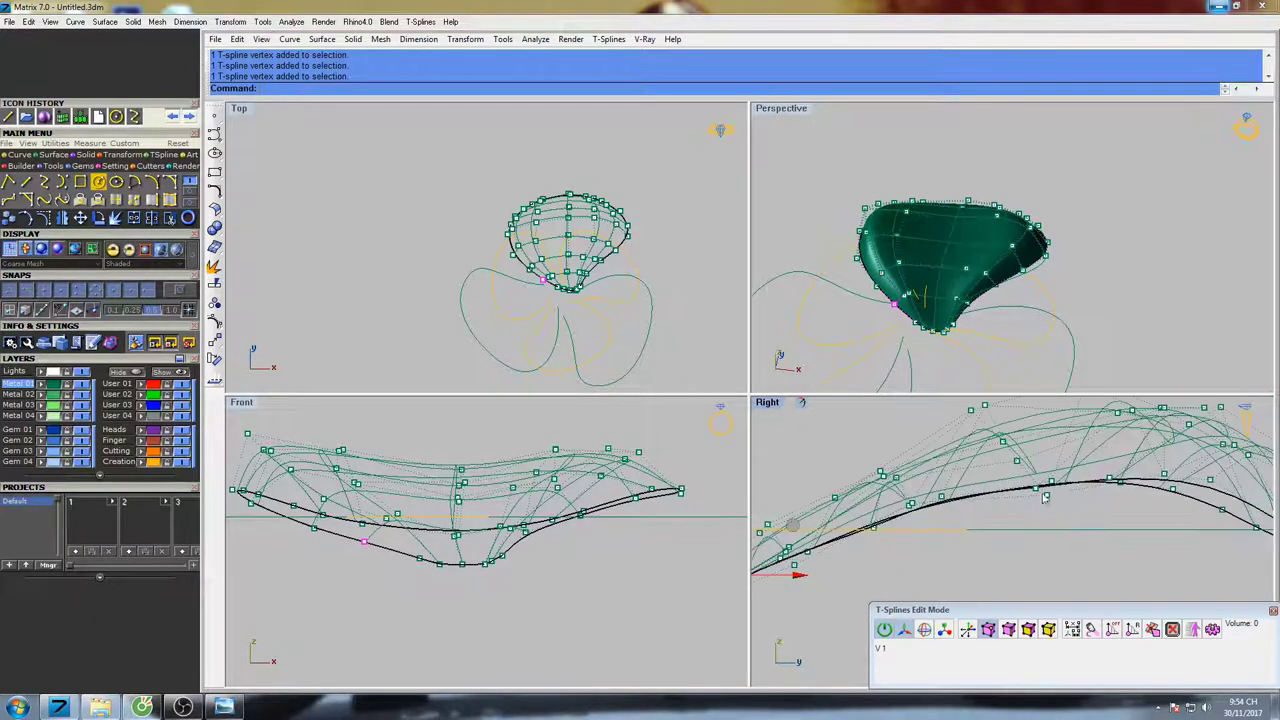
pyautogui.moveTo(945, 453); pyautogui.dragTo(945, 458)
pyautogui.moveTo(1006, 480); pyautogui.dragTo(975, 491, button='right')
pyautogui.scroll(-2, 976, 494)
pyautogui.scroll(-4, 978, 497)
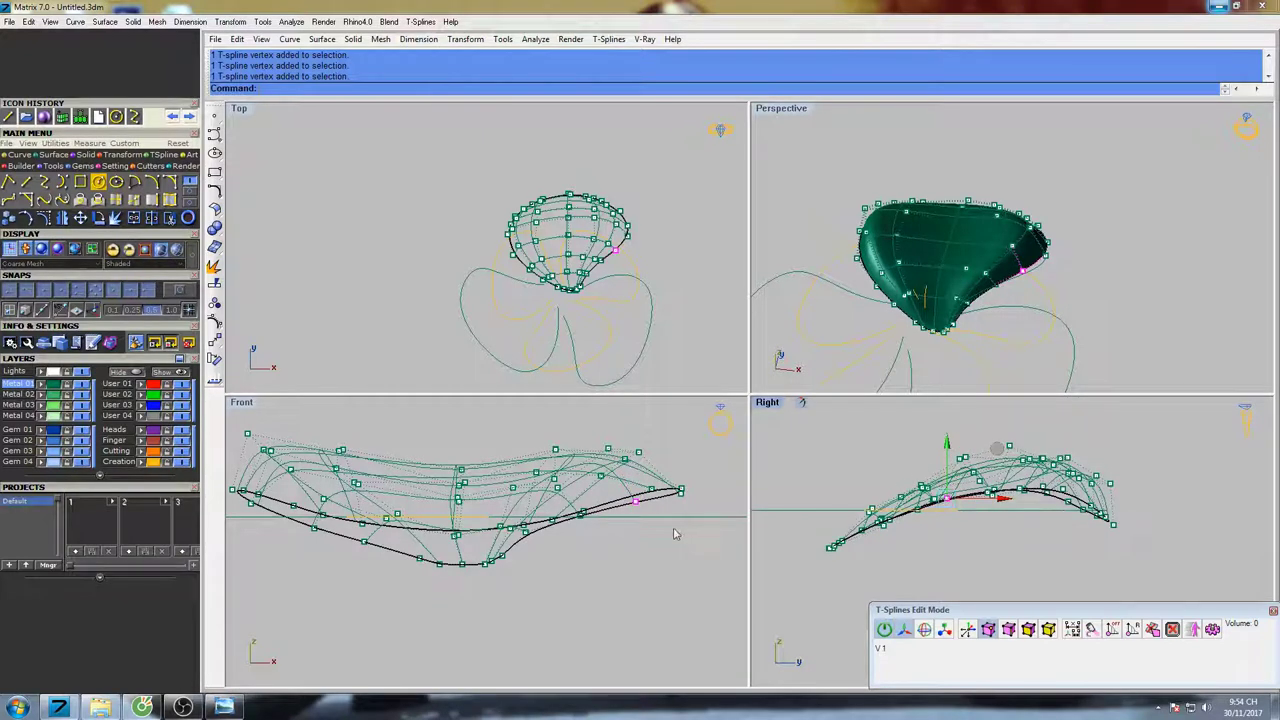
pyautogui.scroll(6, 674, 534)
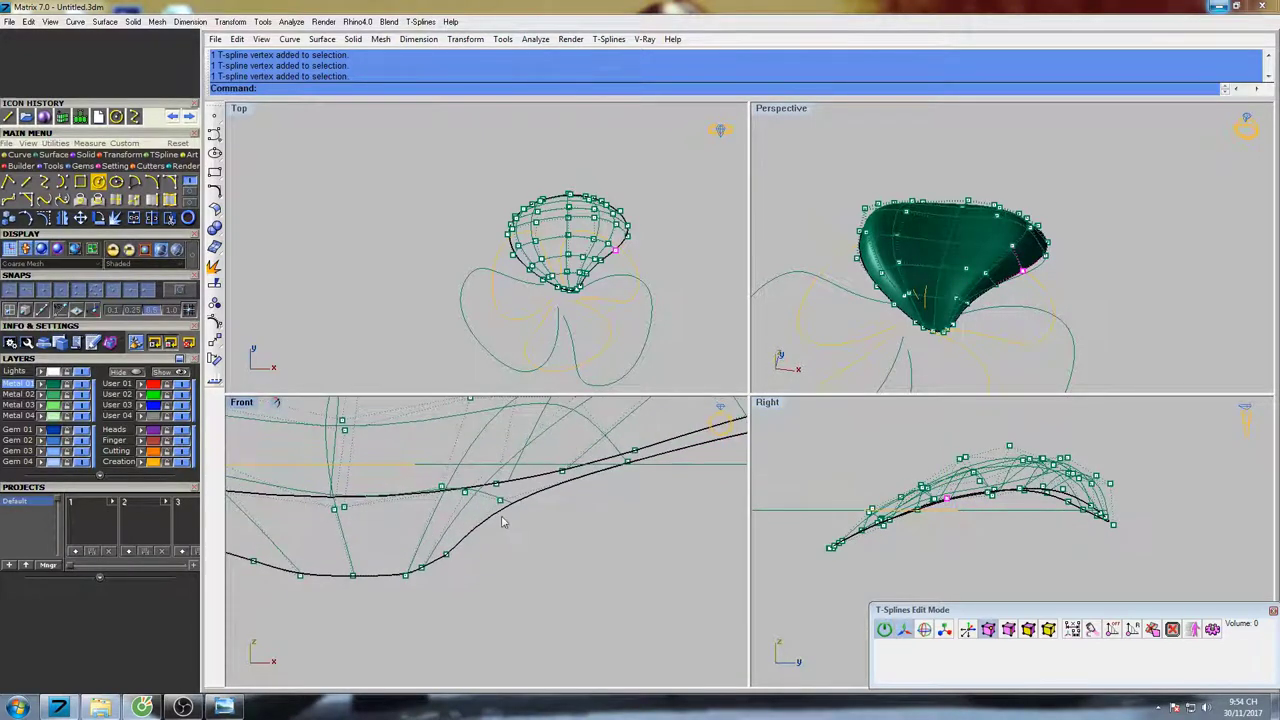
# Adjust the +X rim vertex nearest the petal's base slightly along Z in the Front view to follow the curve
pyautogui.moveTo(505, 462); pyautogui.dragTo(505, 472)
pyautogui.scroll(-4, 530, 503)
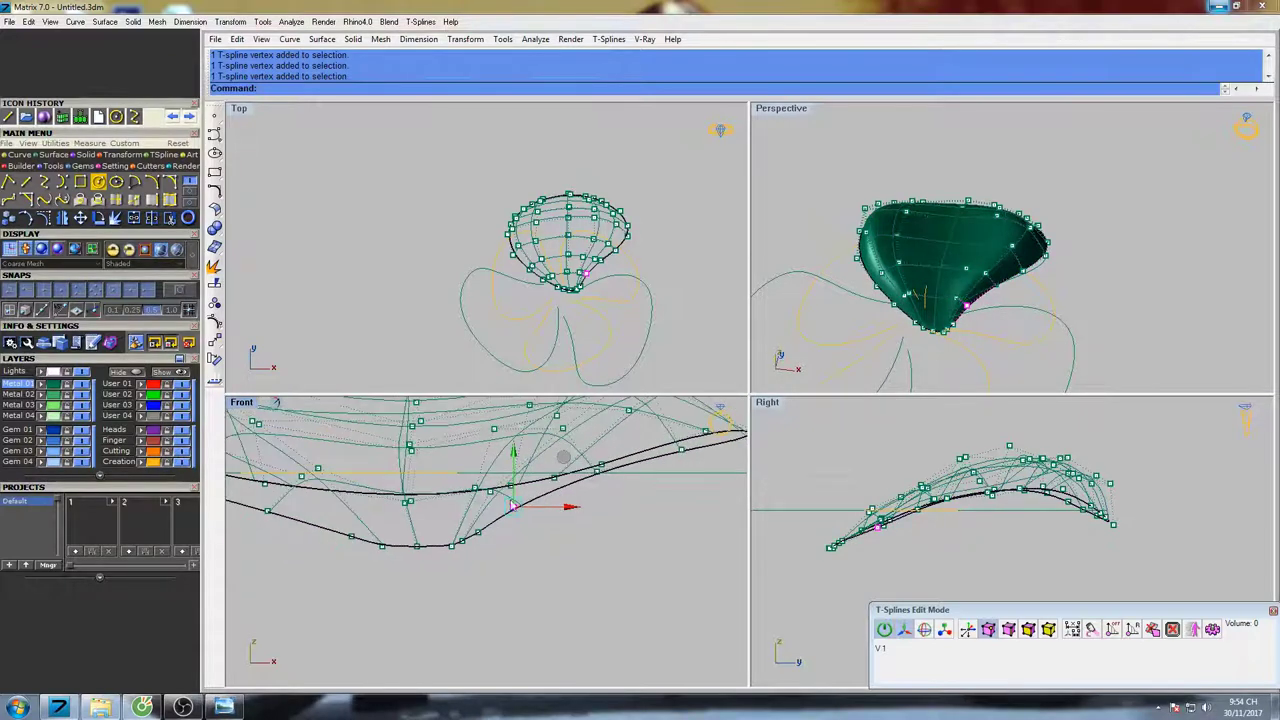
pyautogui.moveTo(444, 505); pyautogui.dragTo(531, 514, button='right')
pyautogui.scroll(6, 429, 550)
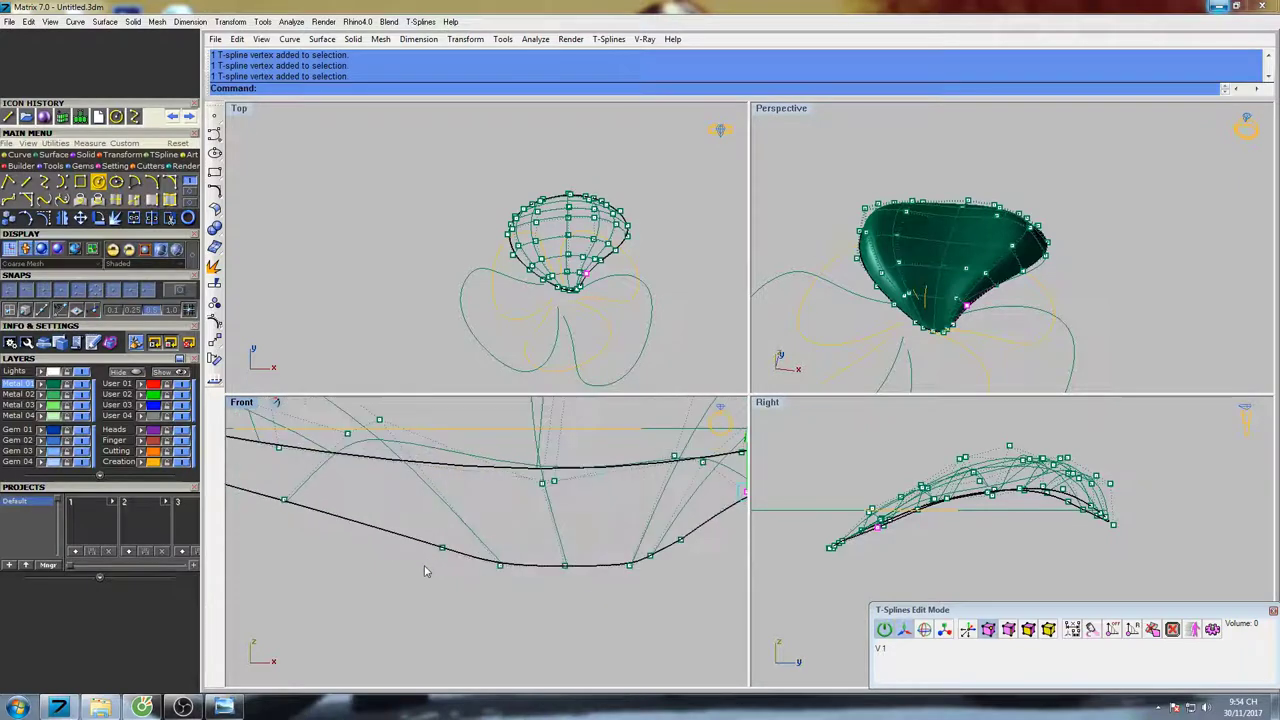
# Adjust the matching -X rim vertex near the petal's base slightly along Z
pyautogui.moveTo(426, 569); pyautogui.dragTo(443, 501)
pyautogui.moveTo(357, 534); pyautogui.dragTo(498, 546, button='right')
pyautogui.moveTo(412, 535); pyautogui.dragTo(446, 497)
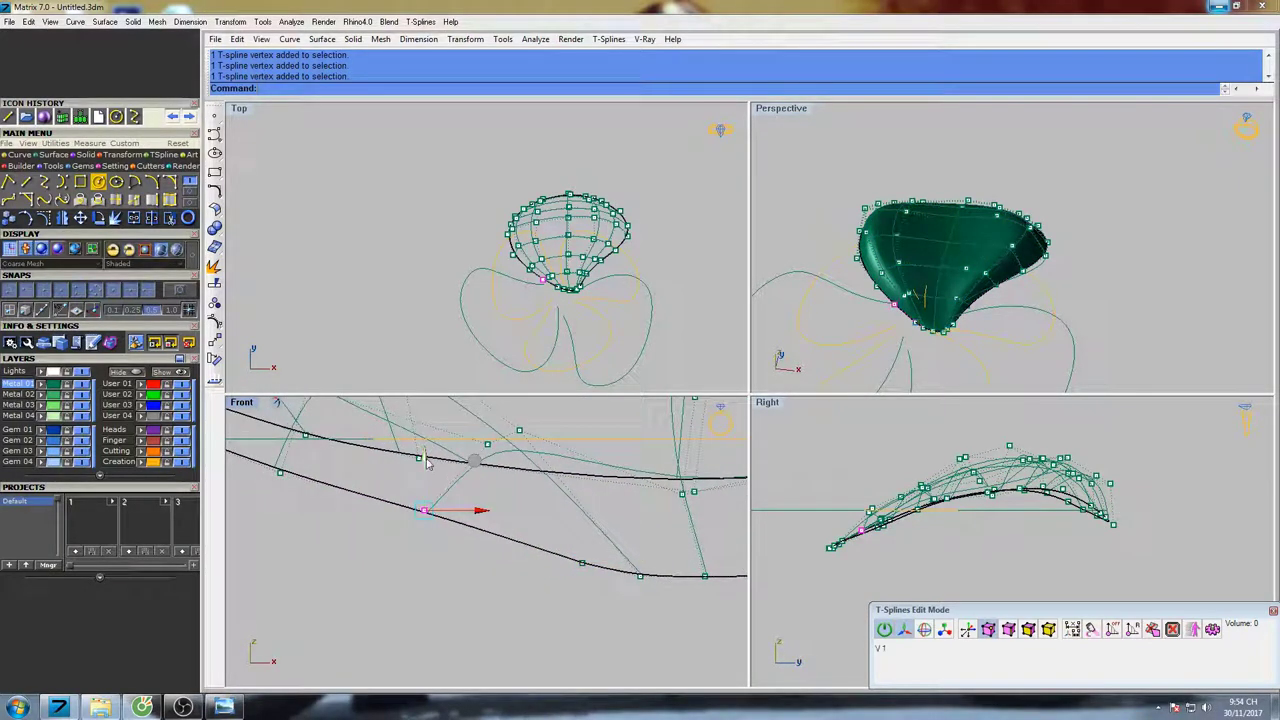
pyautogui.click(426, 461)
# Preview the petal shaded in the Front view to check its surface flow
pyautogui.keyDown('ctrl'); pyautogui.keyDown('shift'); pyautogui.moveTo(426, 470); pyautogui.dragTo(527, 493, button='right'); pyautogui.keyUp('shift'); pyautogui.keyUp('ctrl')
pyautogui.write('s')
pyautogui.press('Return')
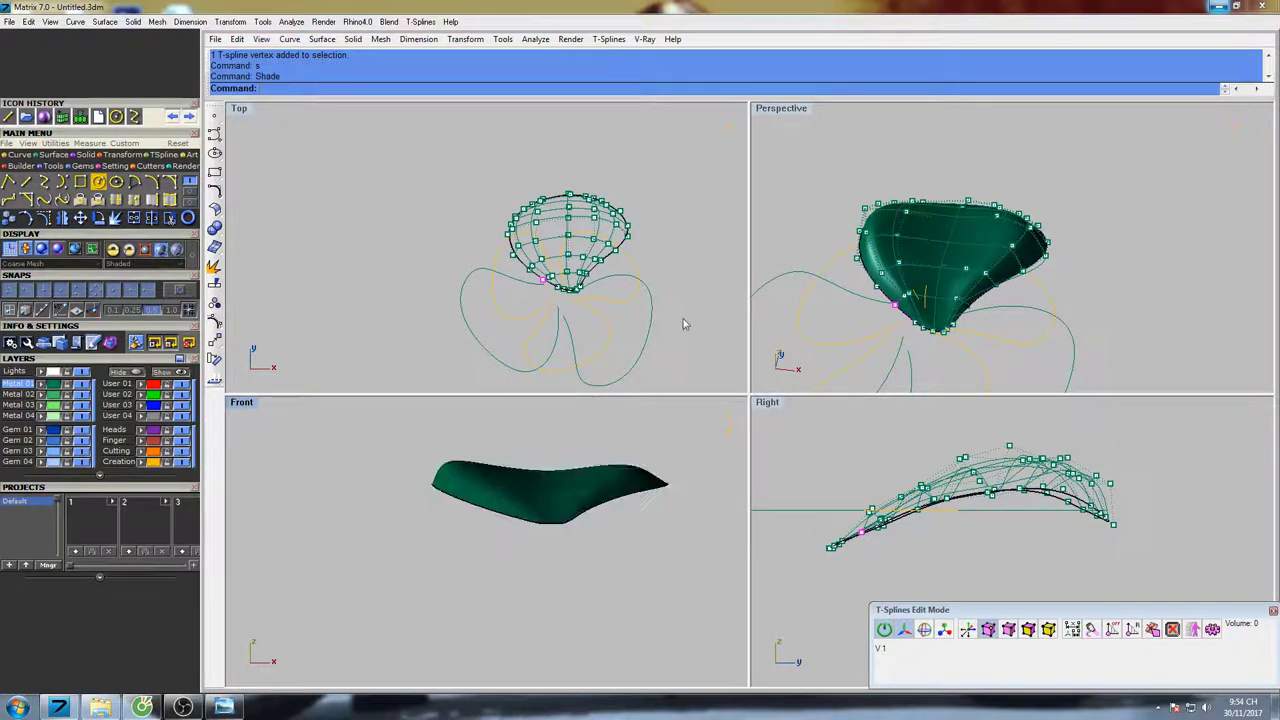
# Maximize the Perspective view and insert a simple edge row just inside the three rim edges on the petal's +X side
pyautogui.doubleClick(774, 113)
pyautogui.moveTo(690, 380); pyautogui.dragTo(846, 358, button='right')
pyautogui.scroll(5, 808, 353)
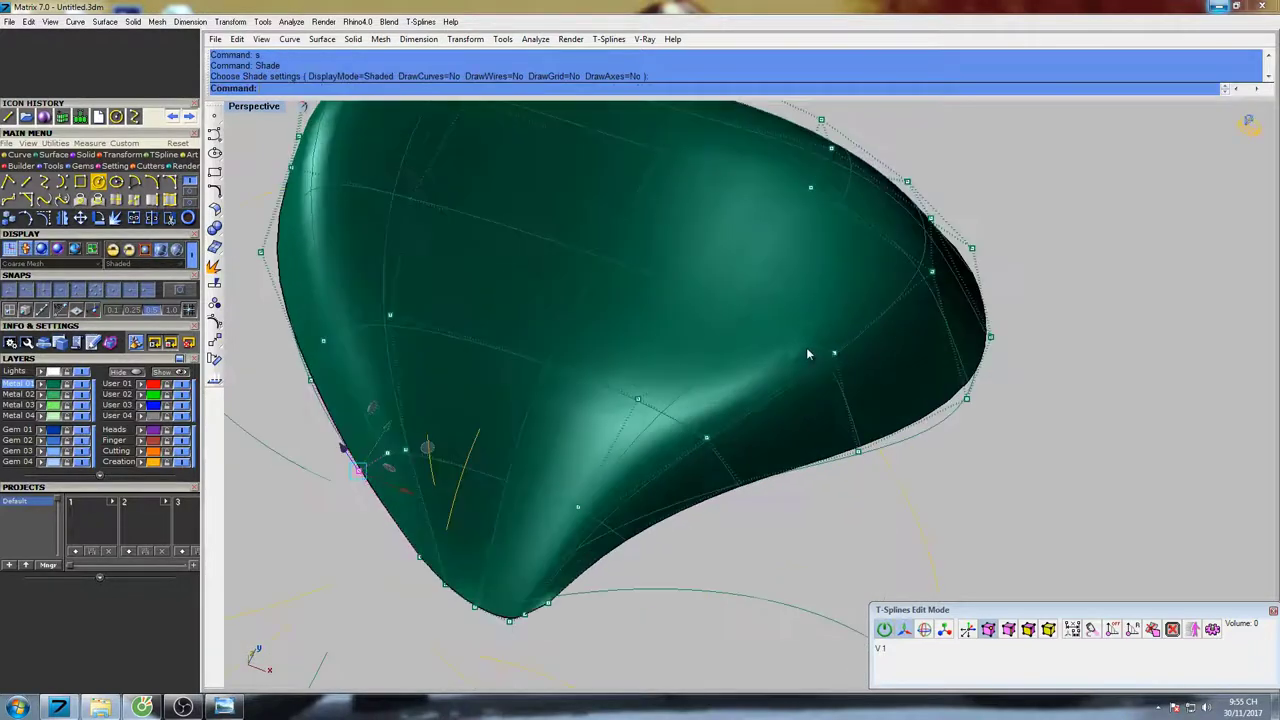
pyautogui.click(834, 353)
pyautogui.moveTo(905, 394); pyautogui.dragTo(701, 336, button='right')
pyautogui.click(1013, 633)
pyautogui.moveTo(892, 385); pyautogui.dragTo(717, 420, button='right')
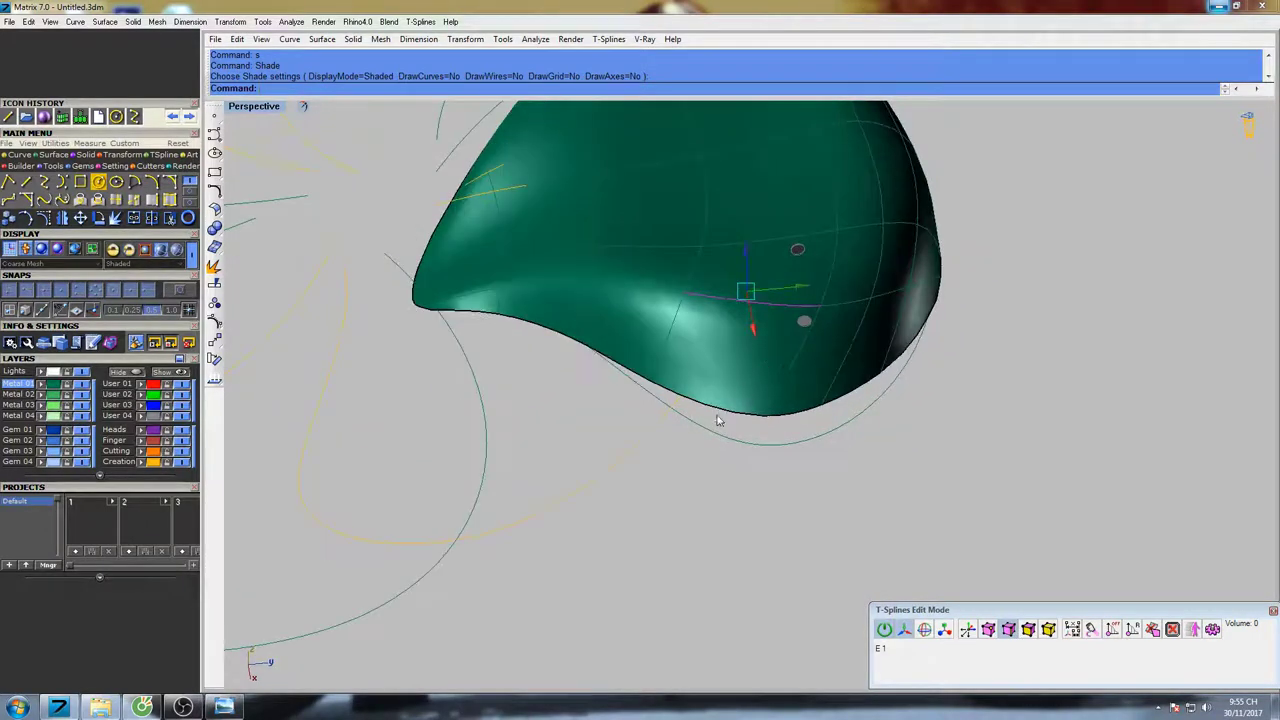
pyautogui.click(693, 404)
pyautogui.click(643, 379)
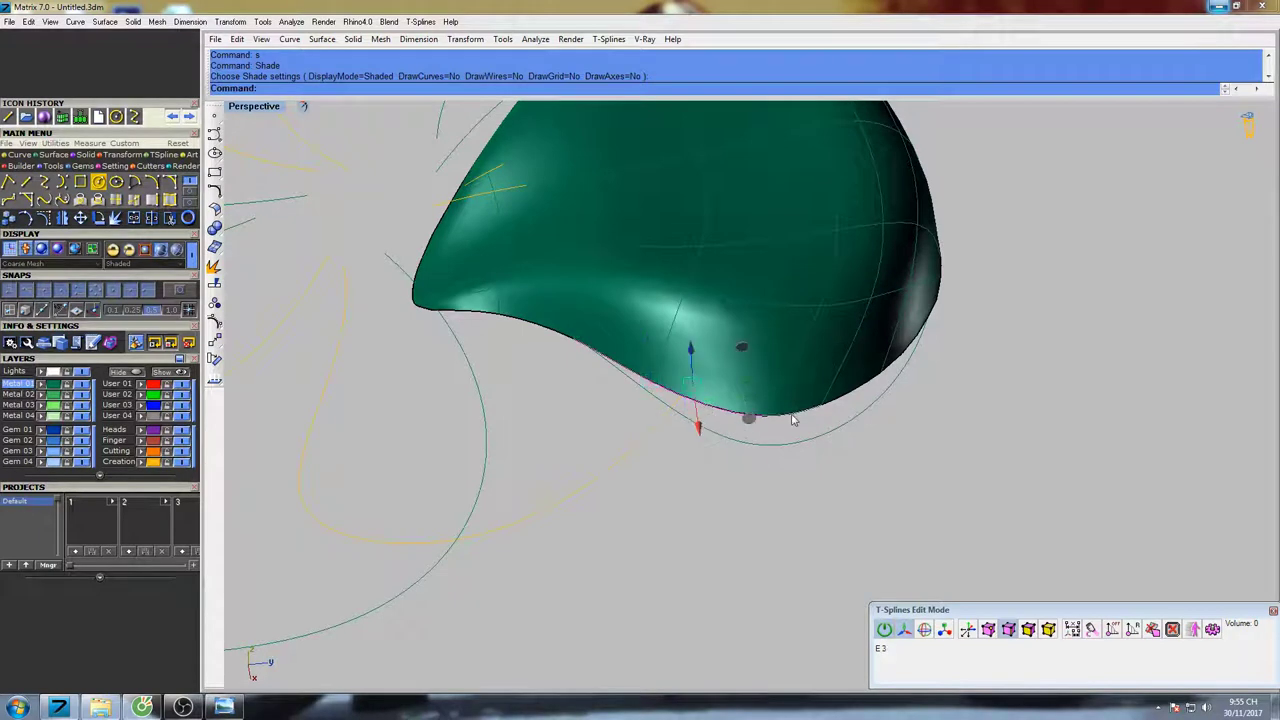
pyautogui.moveTo(589, 351); pyautogui.dragTo(598, 354, button='right')
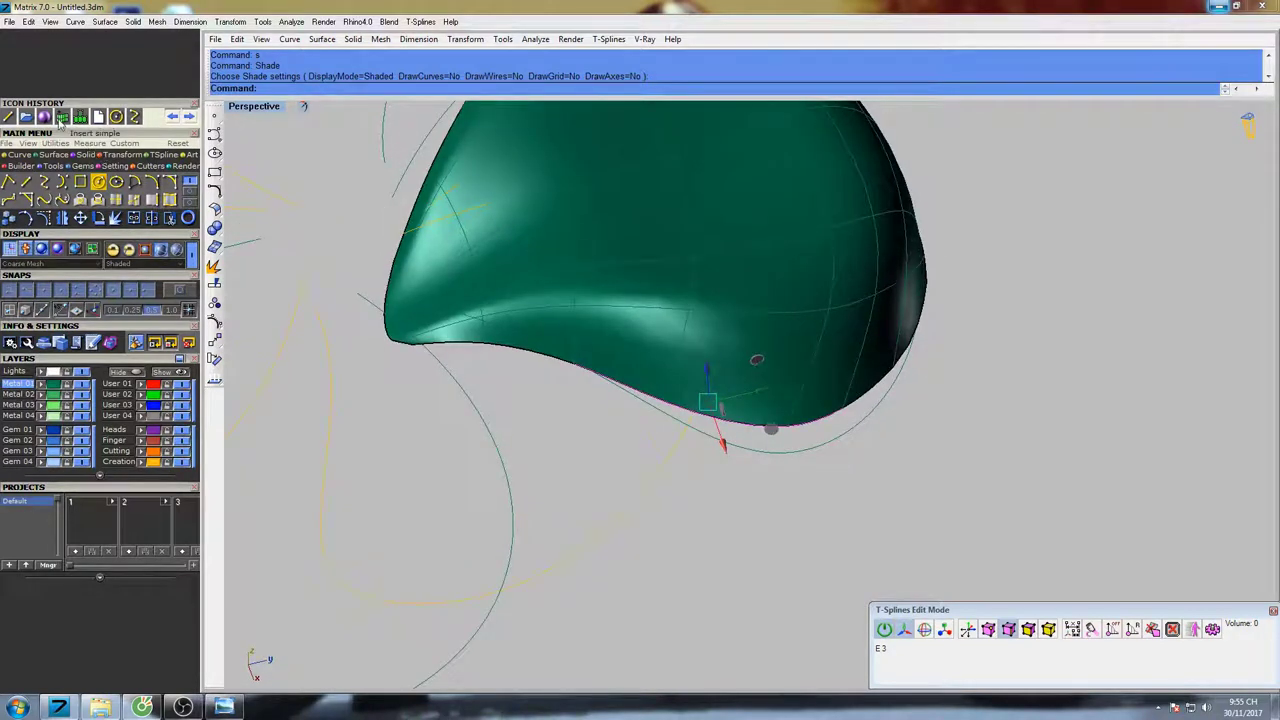
pyautogui.click(61, 118)
pyautogui.click(674, 371)
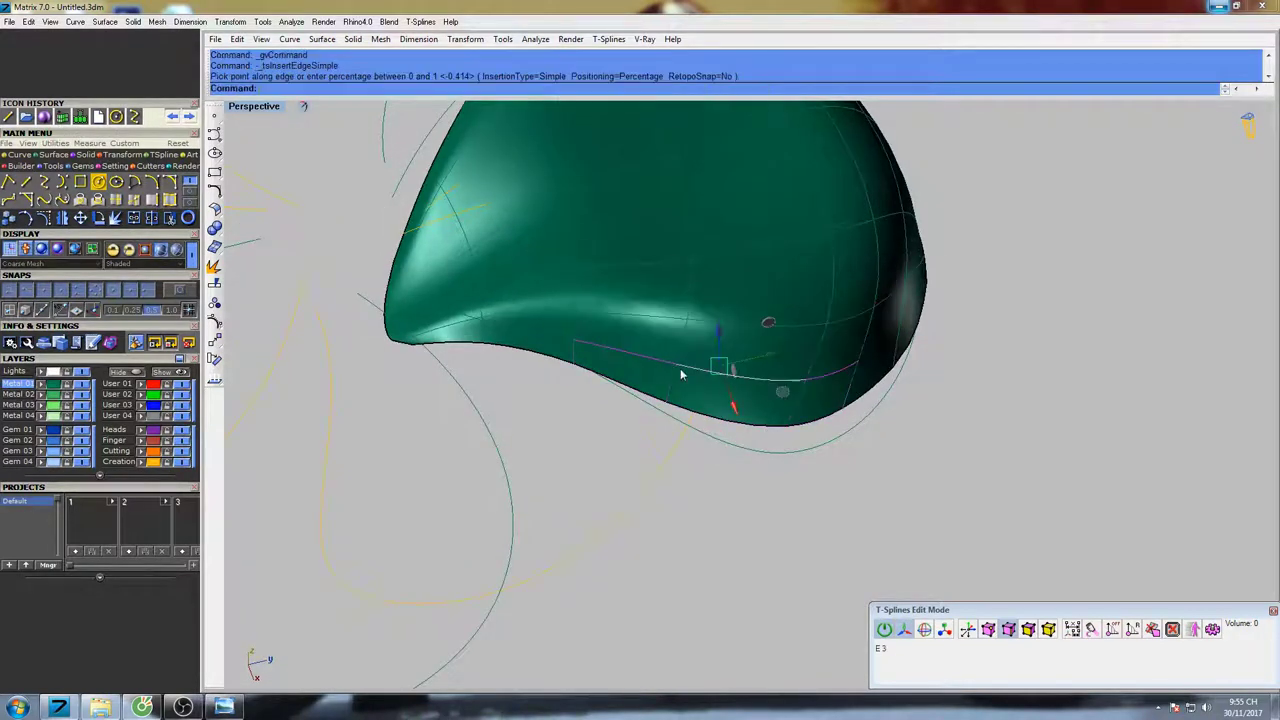
# Raise the four vertices of the inserted +X edge row along Z and fine-tune the height of one middle vertex
pyautogui.moveTo(686, 371); pyautogui.dragTo(686, 363, button='right')
pyautogui.click(987, 629)
pyautogui.scroll(5, 740, 375)
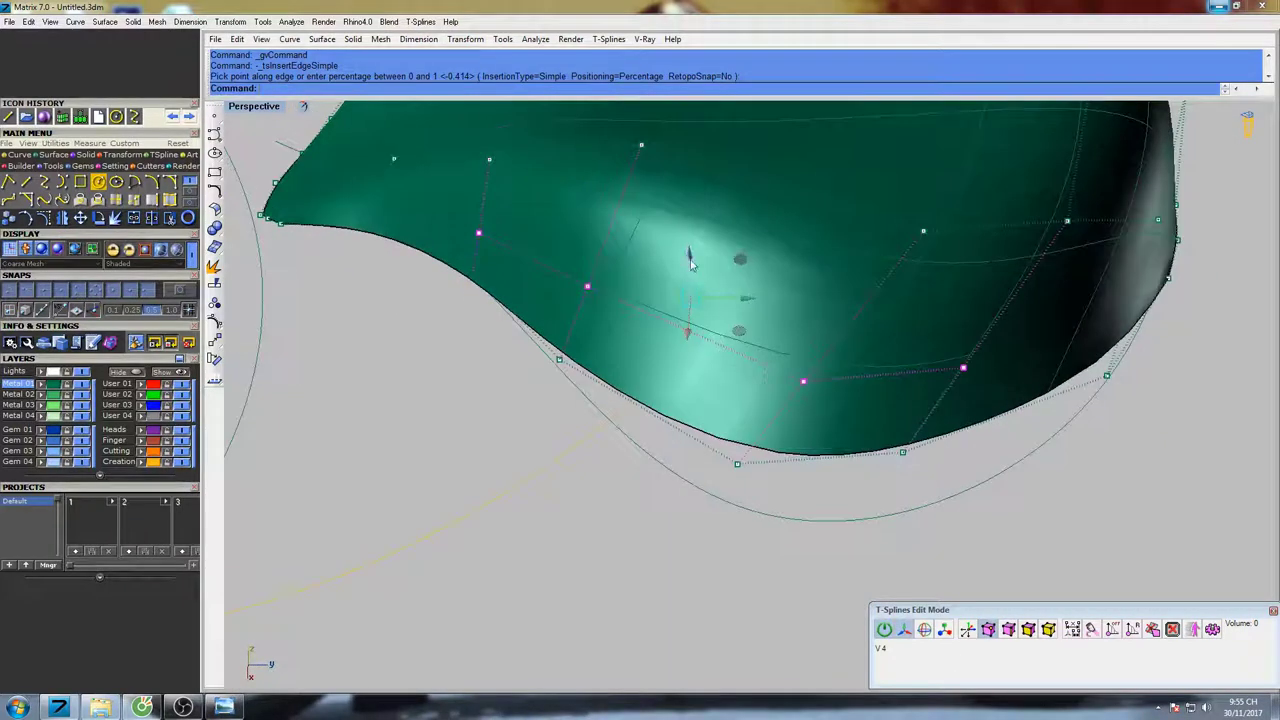
pyautogui.moveTo(691, 264); pyautogui.dragTo(690, 234)
pyautogui.moveTo(803, 334); pyautogui.dragTo(731, 374, button='right')
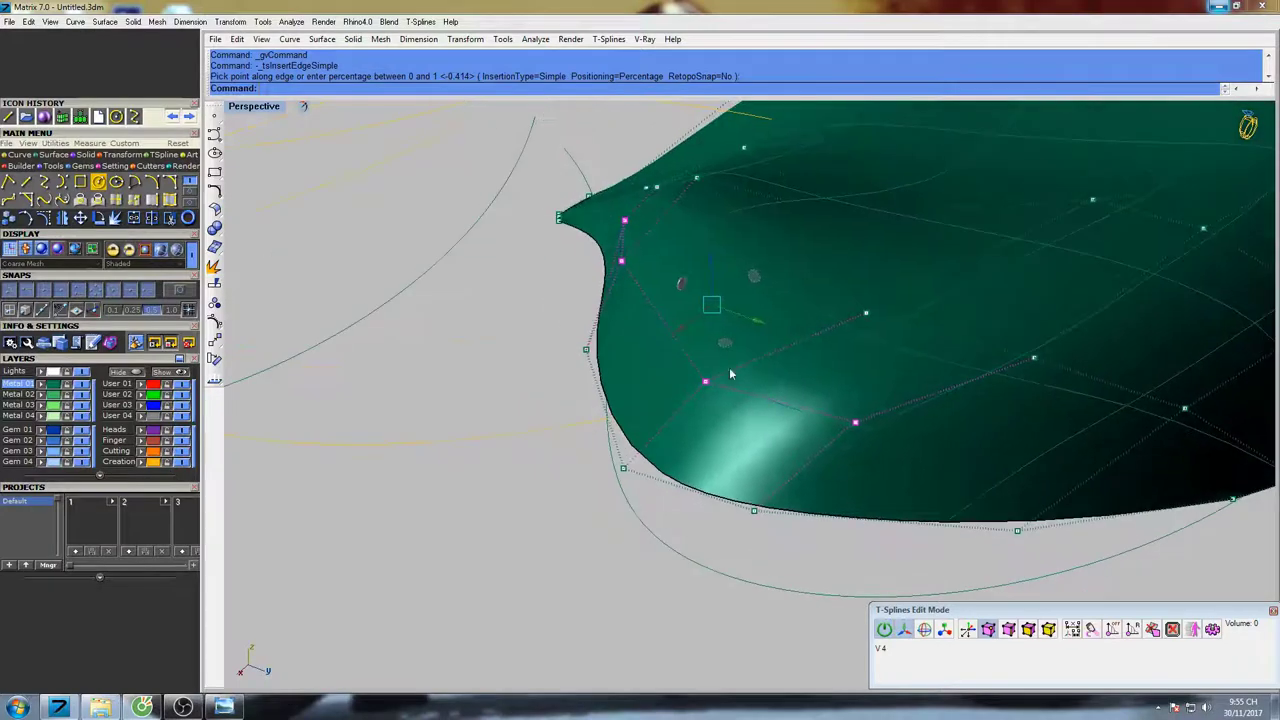
pyautogui.click(705, 384)
pyautogui.moveTo(706, 338)
pyautogui.mouseDown()
pyautogui.moveTo(702, 306)
pyautogui.moveTo(704, 345)
pyautogui.mouseUp()
# Raise the interior vertex above the inserted +X edge row along Z and shift it outward along +X
pyautogui.moveTo(934, 461); pyautogui.dragTo(843, 334, button='right')
pyautogui.click(835, 330)
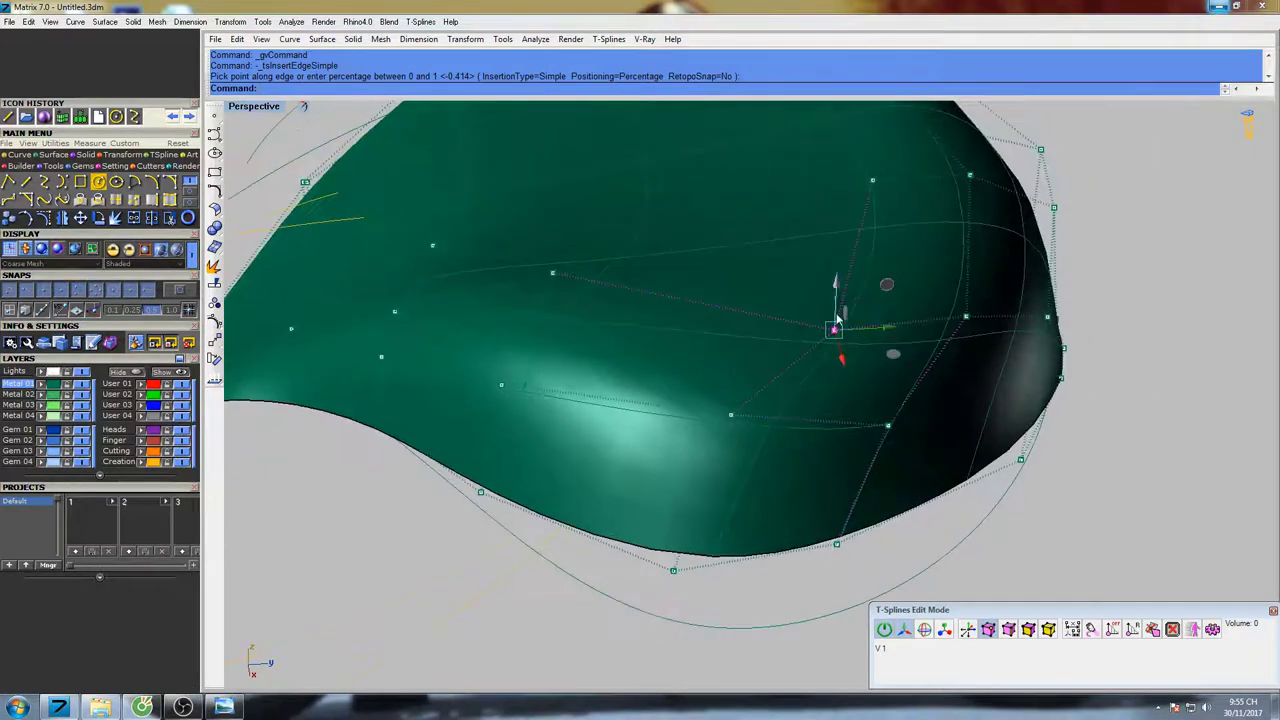
pyautogui.moveTo(837, 295); pyautogui.dragTo(837, 264)
pyautogui.scroll(-7, 790, 300)
pyautogui.moveTo(620, 310); pyautogui.dragTo(808, 346, button='right')
pyautogui.scroll(7, 789, 335)
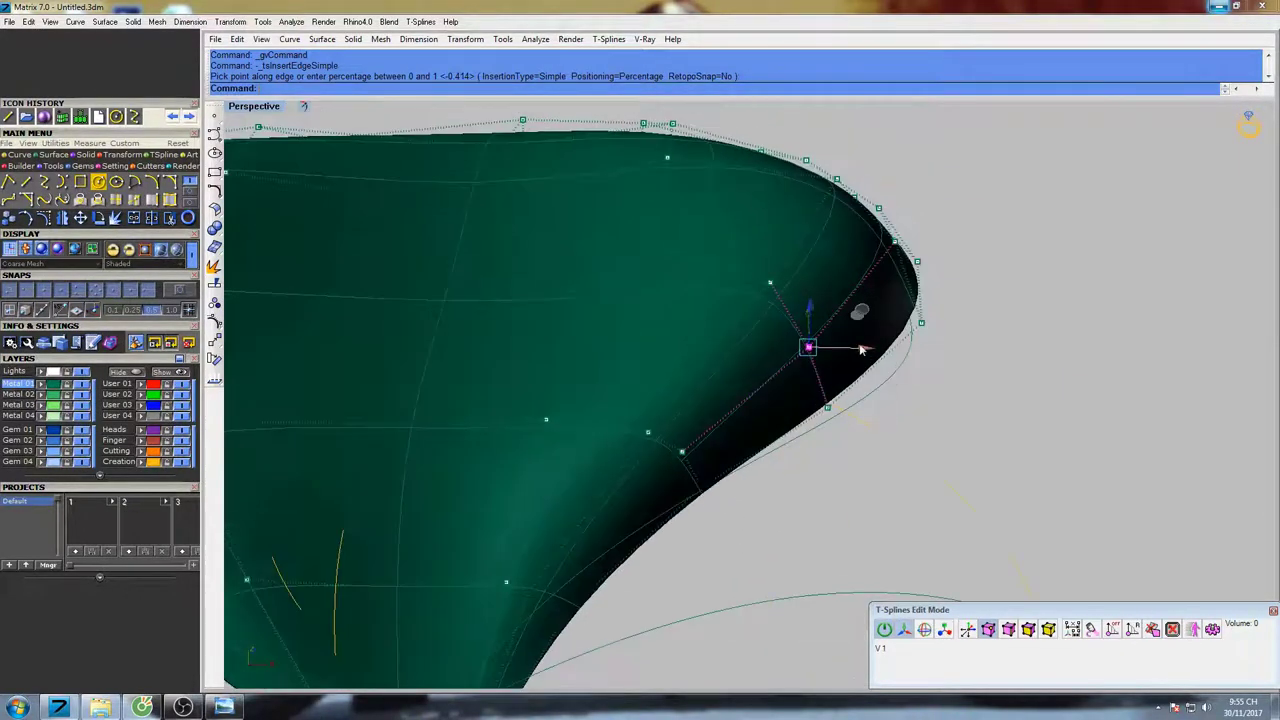
pyautogui.moveTo(895, 351); pyautogui.dragTo(896, 351)
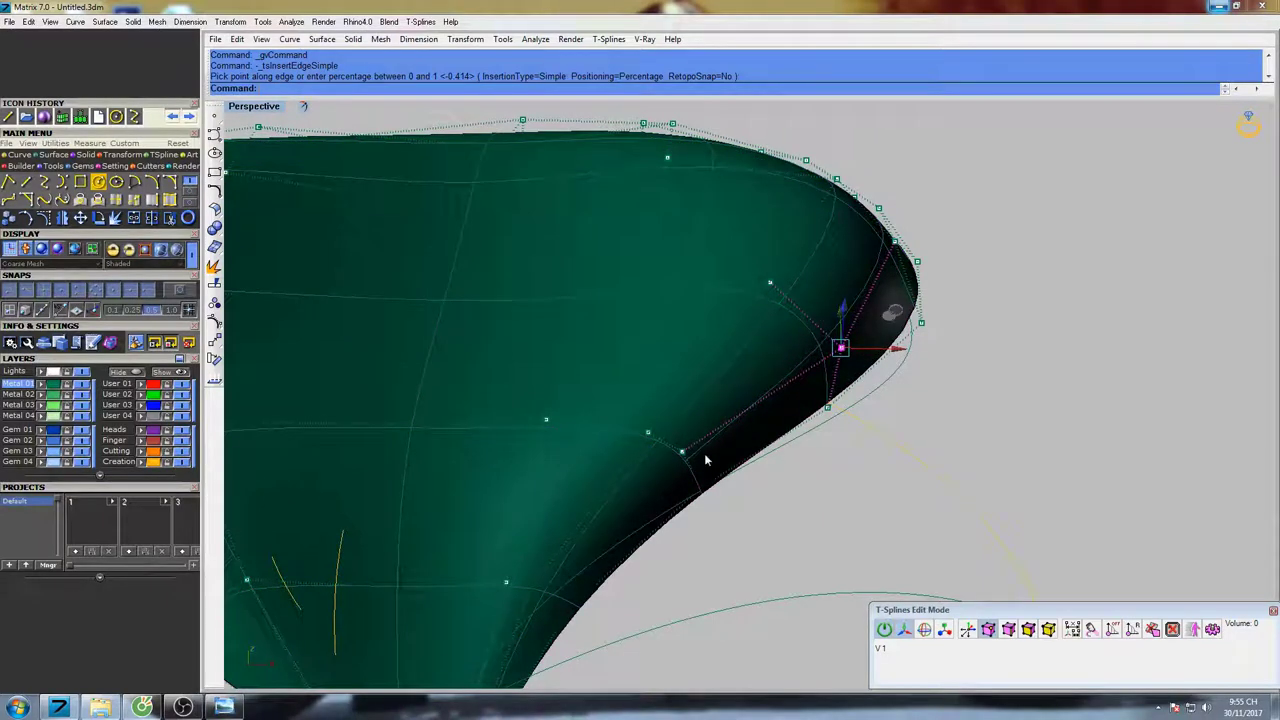
# Adjust the heights of interior vertices on the petal's +X half along Z to smooth the bulge
pyautogui.moveTo(683, 455); pyautogui.dragTo(770, 420, button='right')
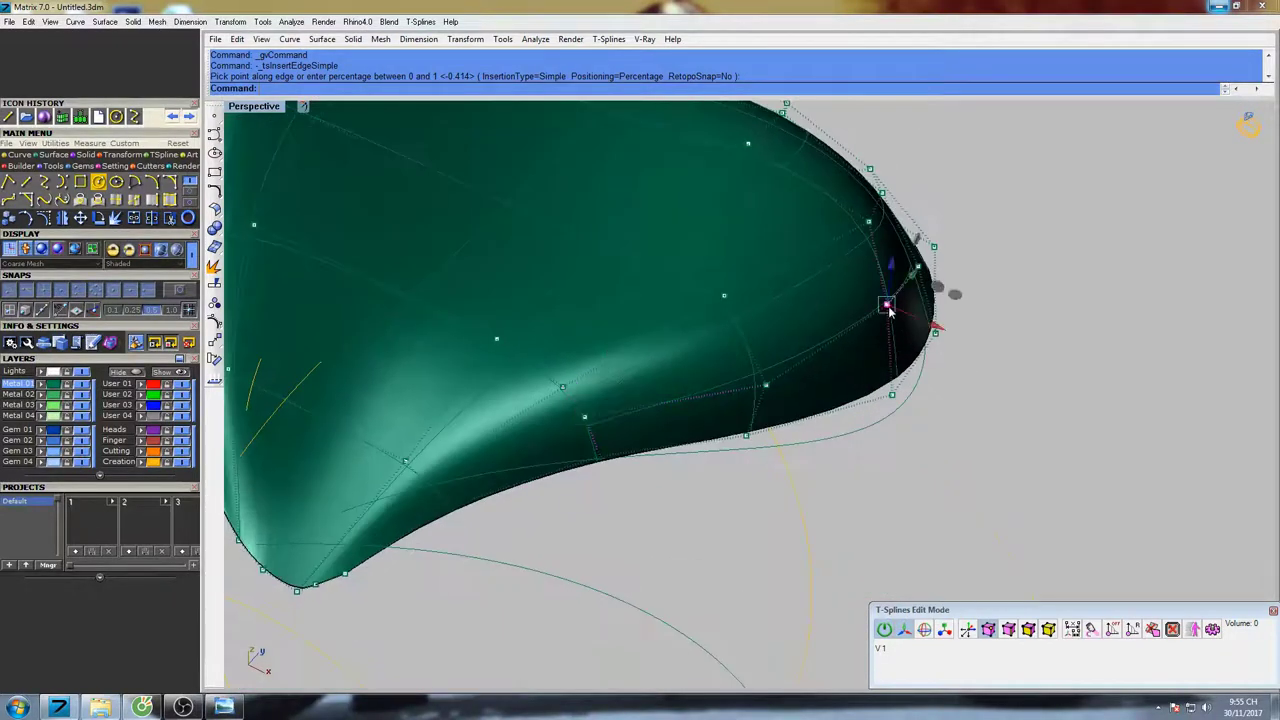
pyautogui.moveTo(953, 335); pyautogui.dragTo(863, 293, button='right')
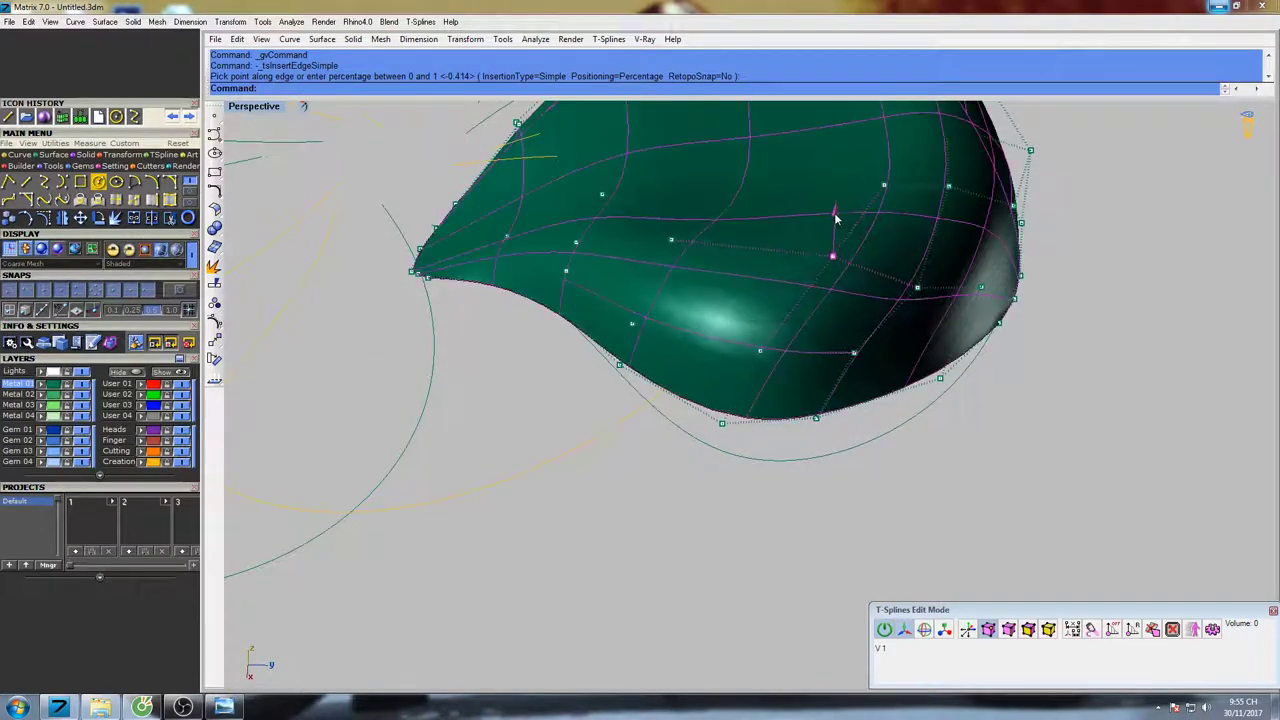
pyautogui.moveTo(834, 206); pyautogui.dragTo(768, 416, button='right')
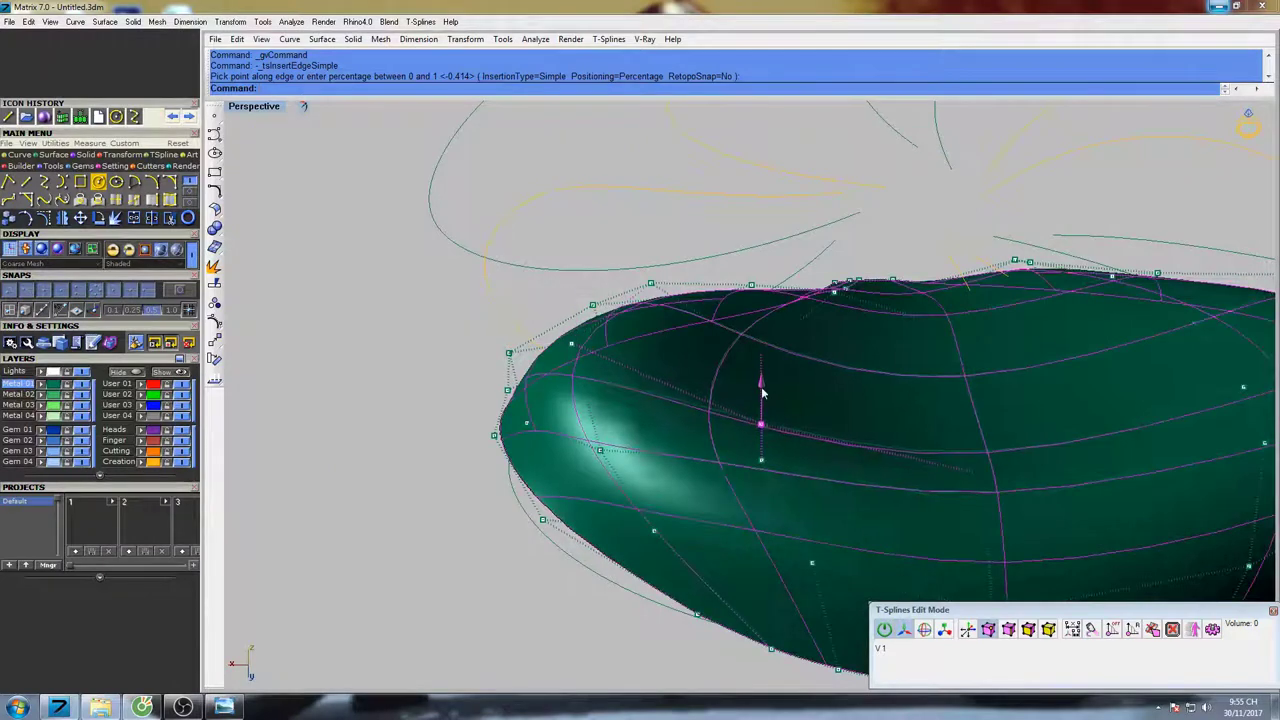
pyautogui.scroll(-3, 762, 395)
pyautogui.scroll(-2, 770, 405)
# Preview the petal shaded in Perspective to examine the surface along its +X side
pyautogui.moveTo(821, 398)
pyautogui.keyDown('shift'); pyautogui.mouseDown(button='right')
pyautogui.moveTo(906, 469)
pyautogui.moveTo(914, 500)
pyautogui.mouseUp(button='right'); pyautogui.keyUp('shift')
pyautogui.moveTo(795, 458); pyautogui.dragTo(968, 488, button='right')
pyautogui.scroll(8, 828, 368)
pyautogui.moveTo(828, 368); pyautogui.dragTo(833, 426, button='right')
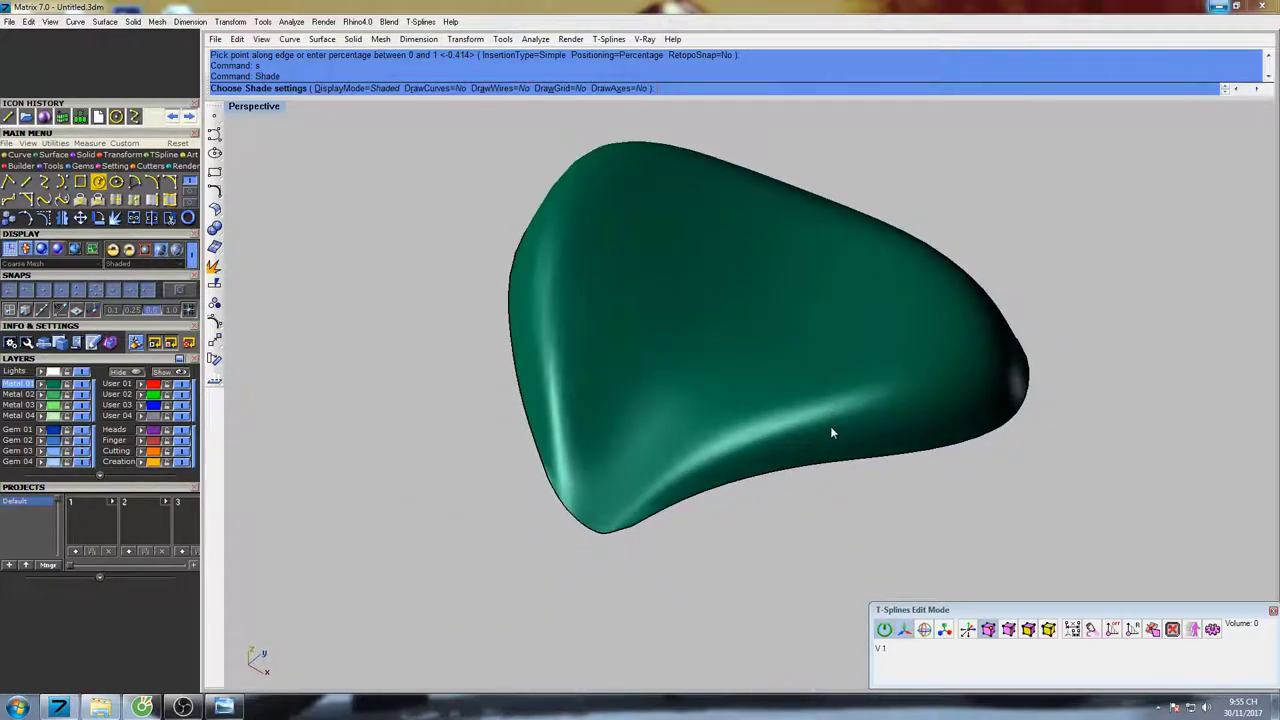
pyautogui.rightClick(830, 426)
# Move the interior vertex beside the petal's -X rim outward along the X axis
pyautogui.moveTo(663, 387); pyautogui.dragTo(878, 446, button='right')
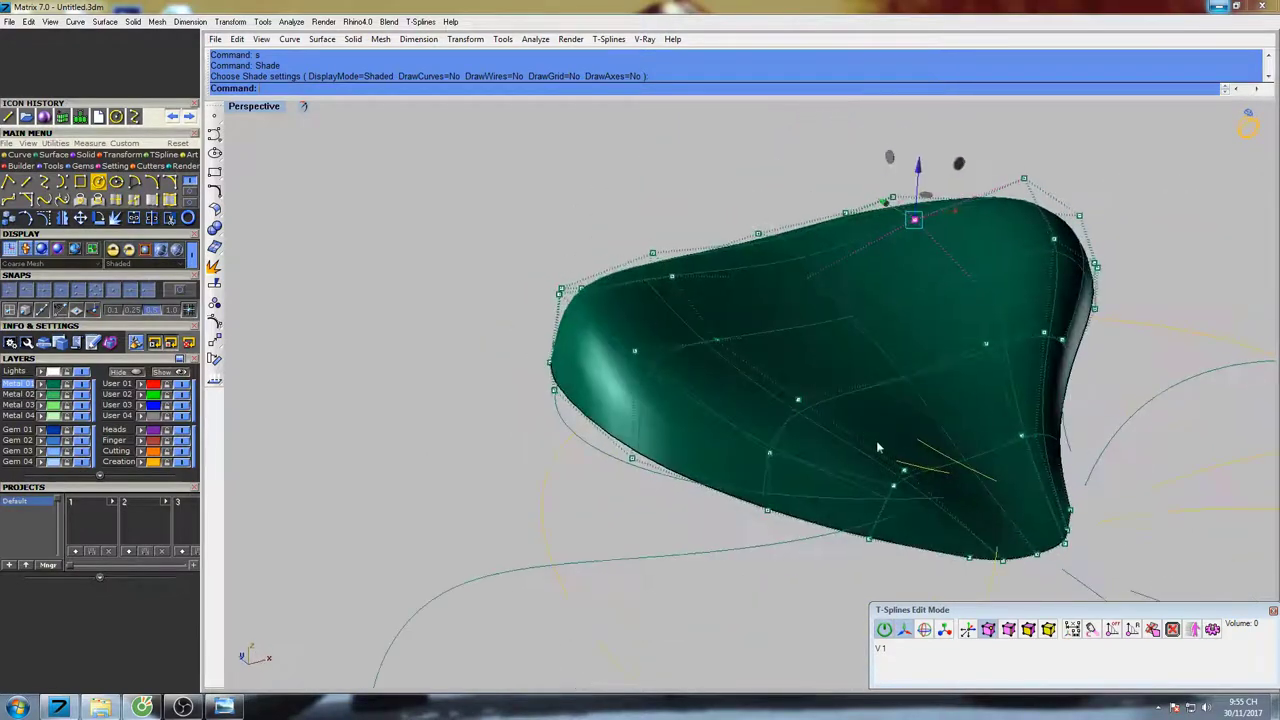
pyautogui.scroll(6, 879, 446)
pyautogui.click(898, 501)
pyautogui.moveTo(944, 490); pyautogui.dragTo(900, 512)
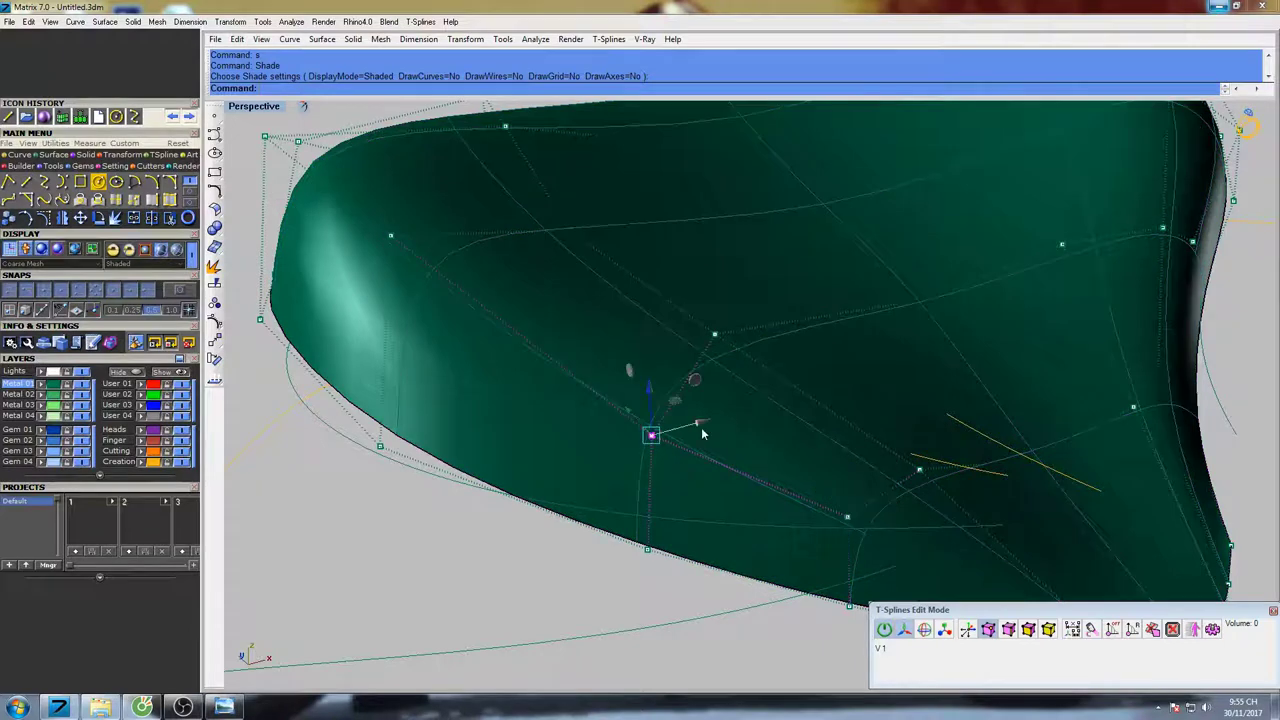
pyautogui.moveTo(600, 313); pyautogui.dragTo(843, 309, button='right')
pyautogui.scroll(-9, 898, 352)
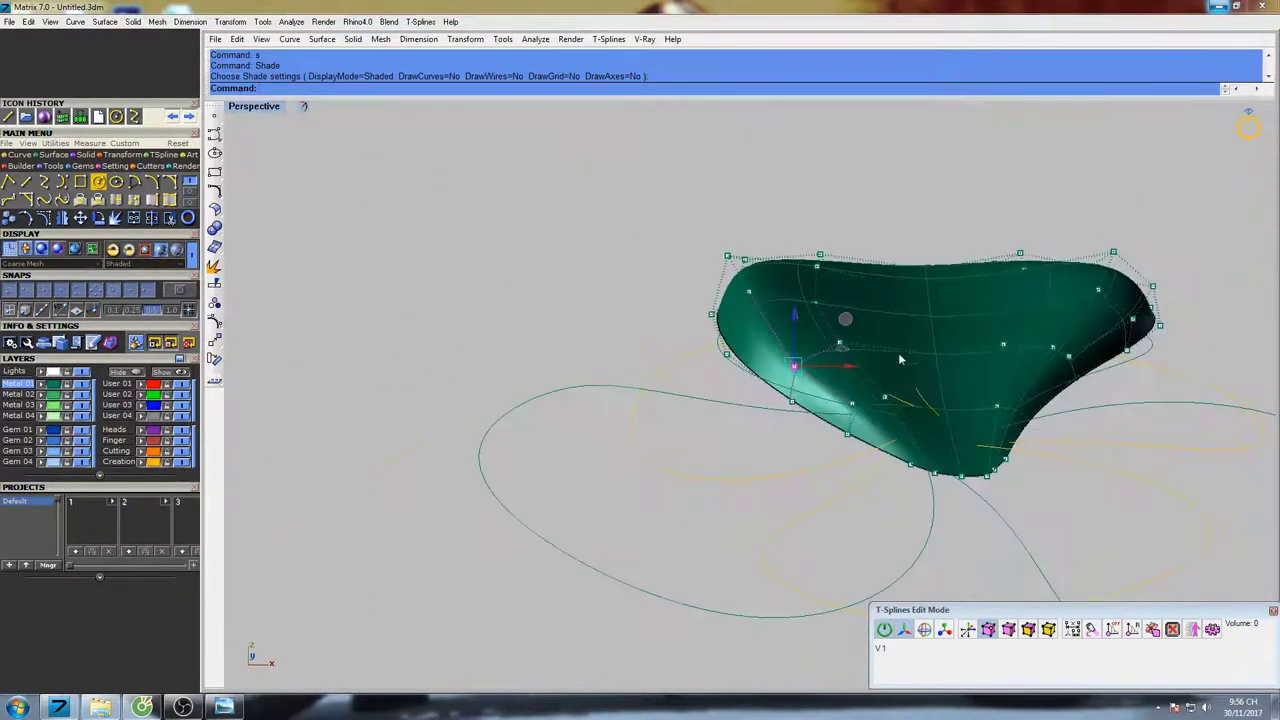
# Lower four interior vertices in the row just inside the petal's outer rim along Z
pyautogui.moveTo(898, 352); pyautogui.dragTo(721, 311, button='right')
pyautogui.scroll(4, 533, 313)
pyautogui.moveTo(533, 313); pyautogui.dragTo(492, 393, button='right')
pyautogui.click(474, 391)
pyautogui.moveTo(470, 350); pyautogui.dragTo(471, 377)
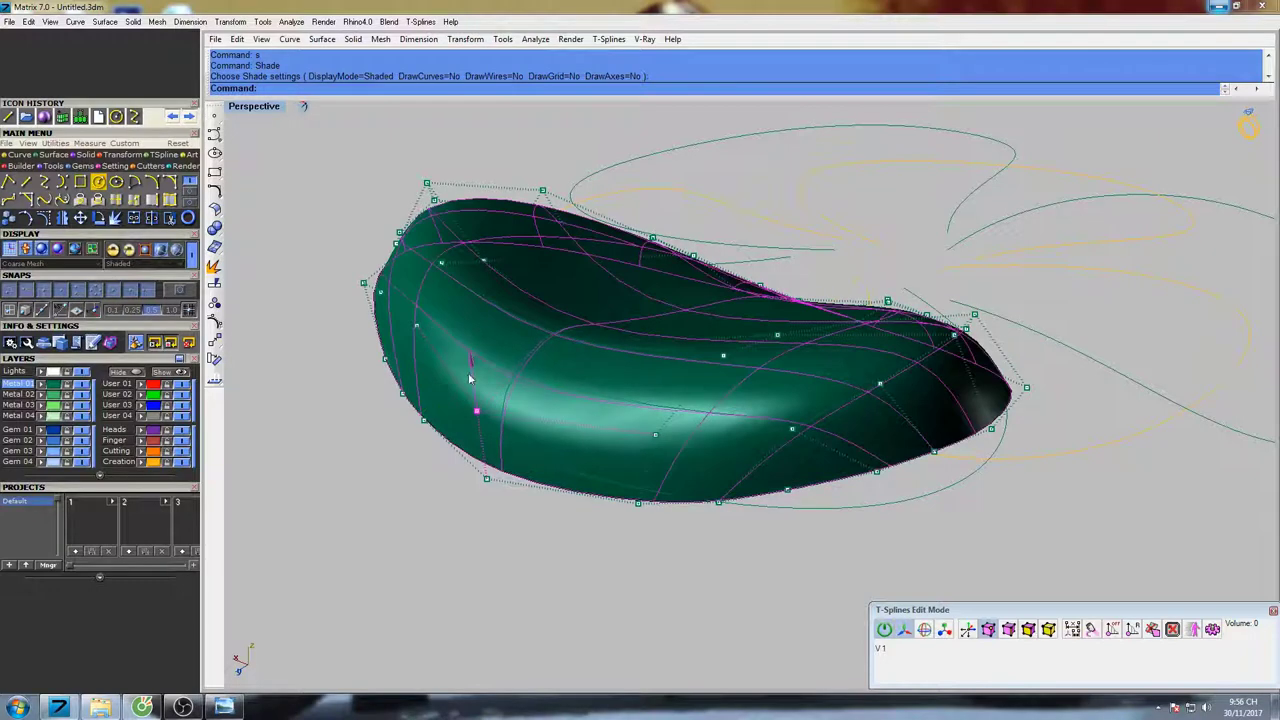
pyautogui.click(654, 437)
pyautogui.moveTo(654, 437); pyautogui.dragTo(655, 446)
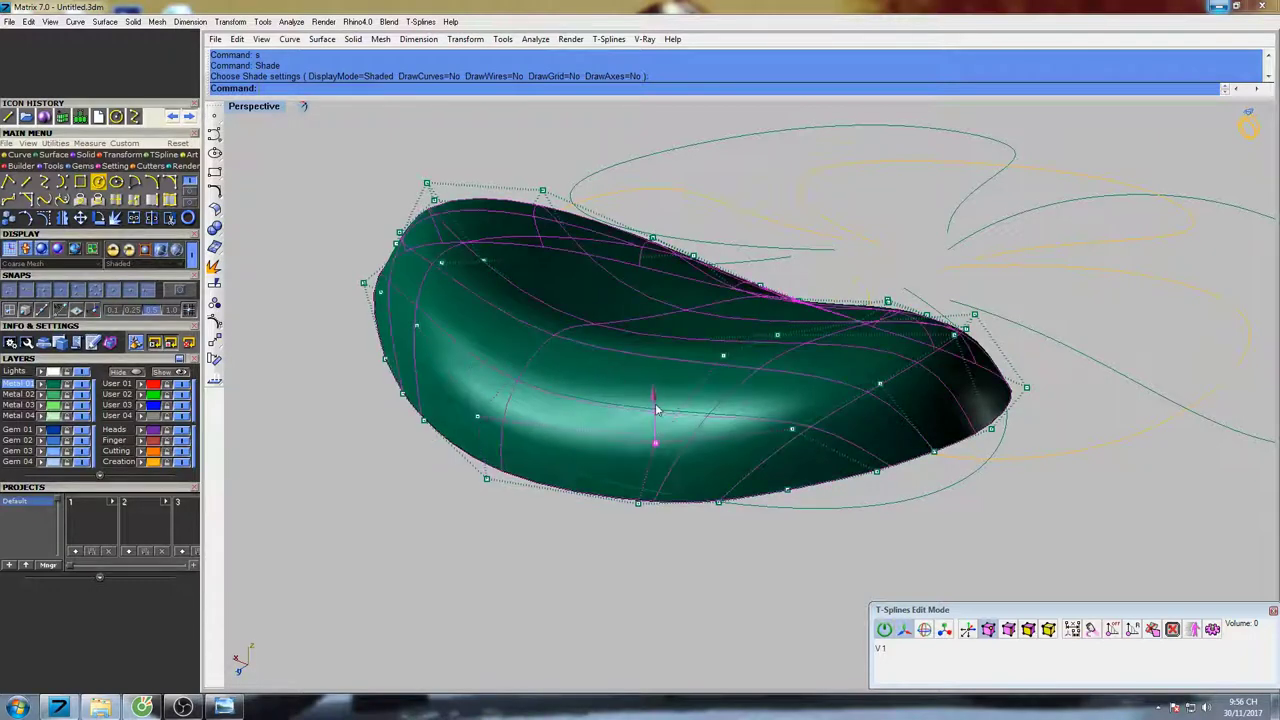
pyautogui.click(792, 431)
pyautogui.moveTo(792, 431); pyautogui.dragTo(791, 445)
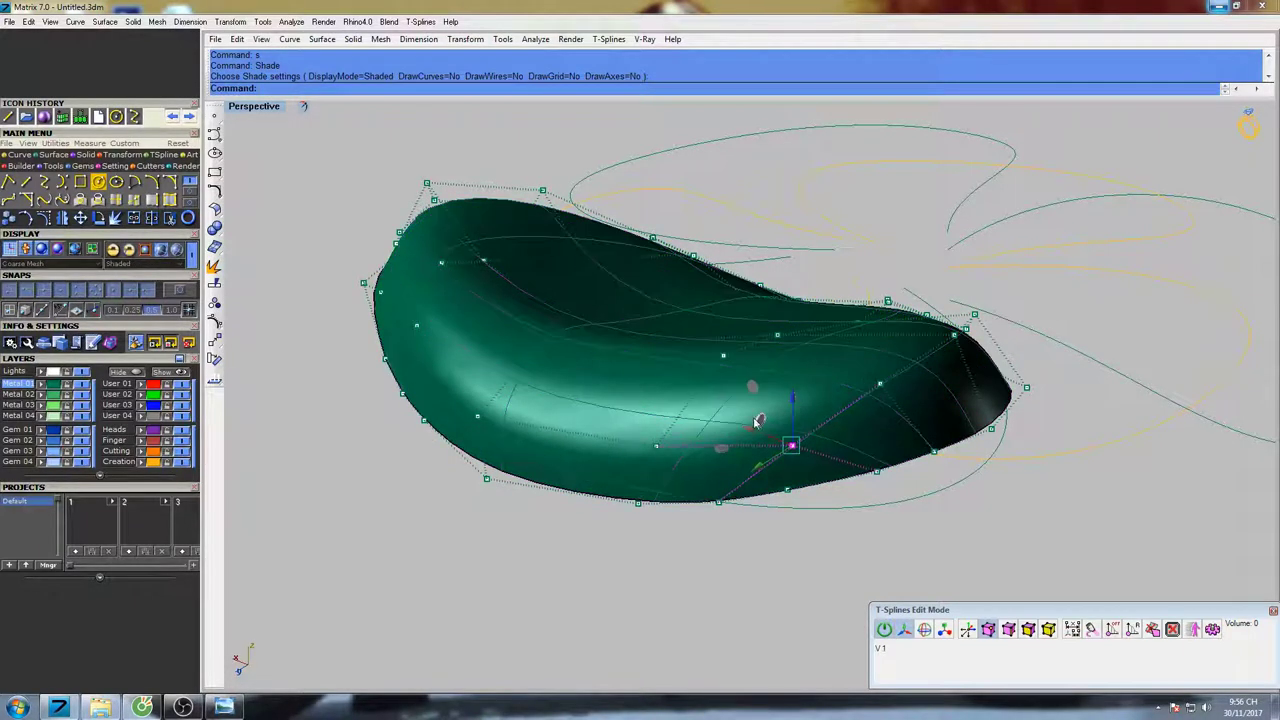
pyautogui.click(418, 330)
pyautogui.moveTo(413, 310); pyautogui.dragTo(413, 312)
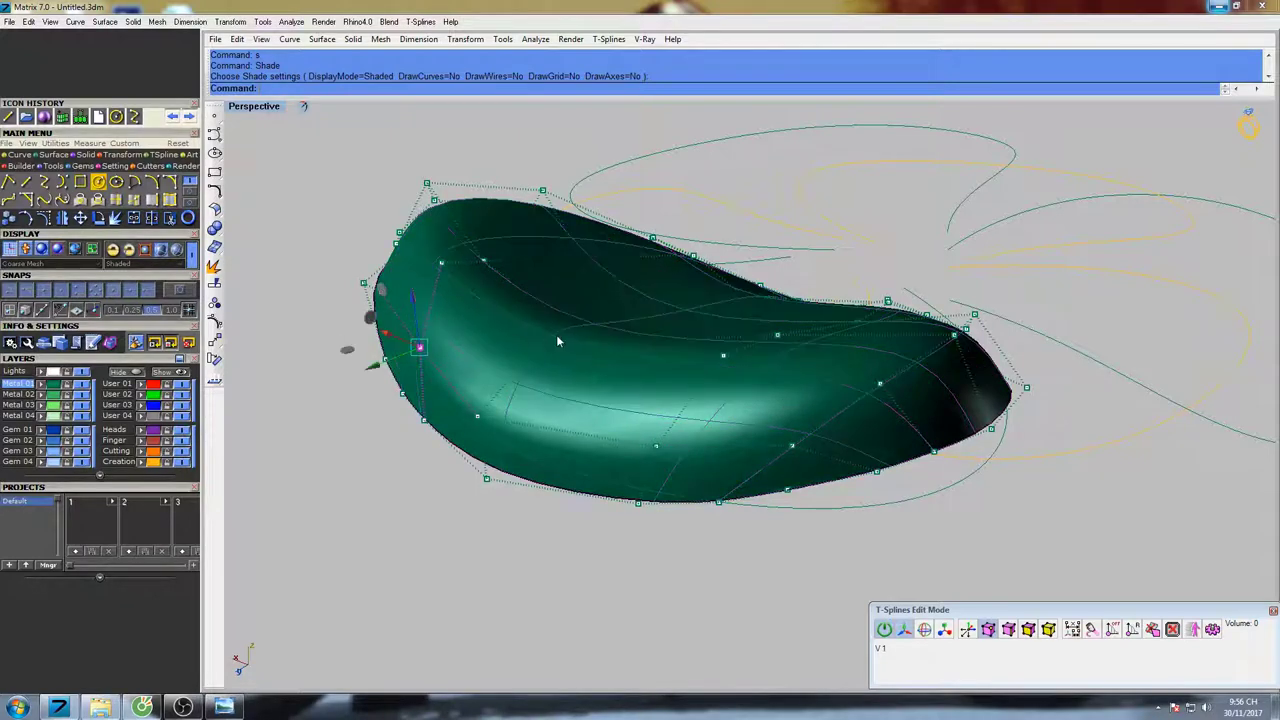
# Preview the petal shaded in Perspective and in a maximized Top view to check its overall form
pyautogui.write('s')
pyautogui.press('Return')
pyautogui.moveTo(556, 334)
pyautogui.mouseDown(button='right')
pyautogui.moveTo(516, 343)
pyautogui.moveTo(532, 326)
pyautogui.moveTo(505, 303)
pyautogui.moveTo(480, 314)
pyautogui.moveTo(531, 345)
pyautogui.moveTo(900, 346)
pyautogui.moveTo(813, 344)
pyautogui.mouseUp(button='right')
pyautogui.scroll(-4, 516, 343)
pyautogui.hotkey('ctrl', 'F1')
pyautogui.moveTo(847, 387); pyautogui.dragTo(749, 317, button='right')
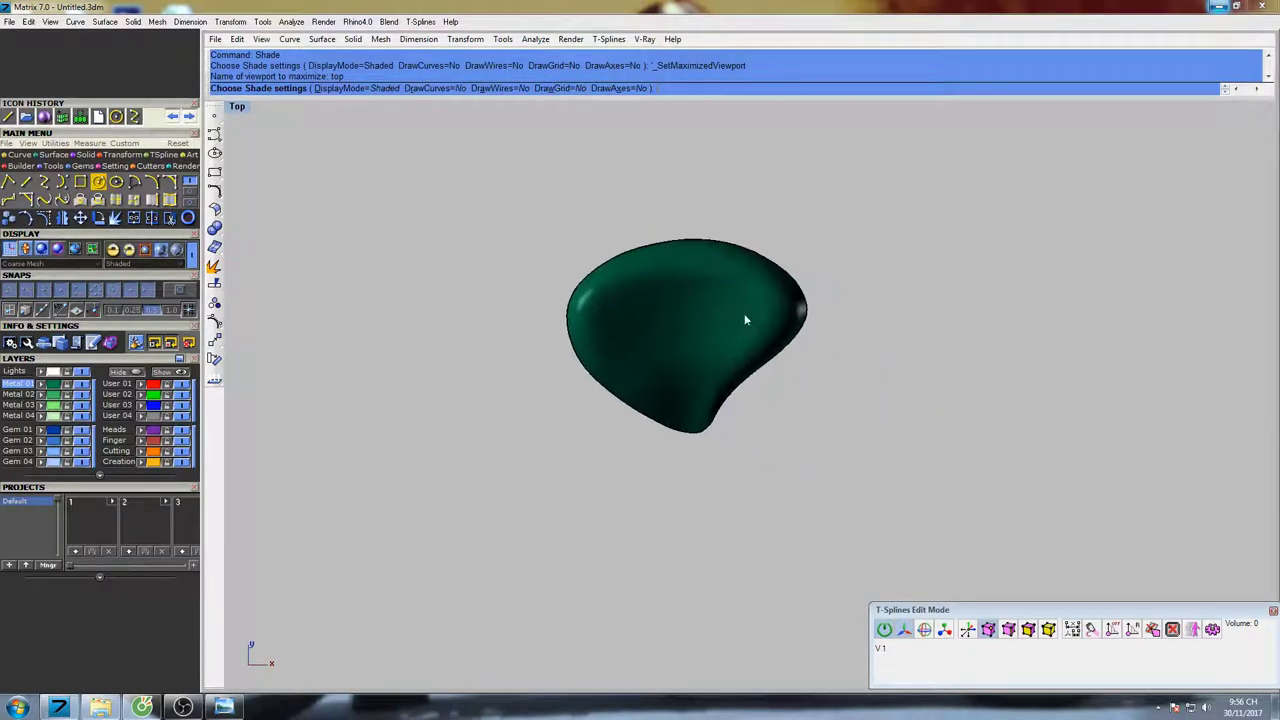
pyautogui.press('Return')
# Rotate a copy of the whole petal about the origin (0), using reference points from the +Y direction to the -Y petal area
pyautogui.click(1049, 632)
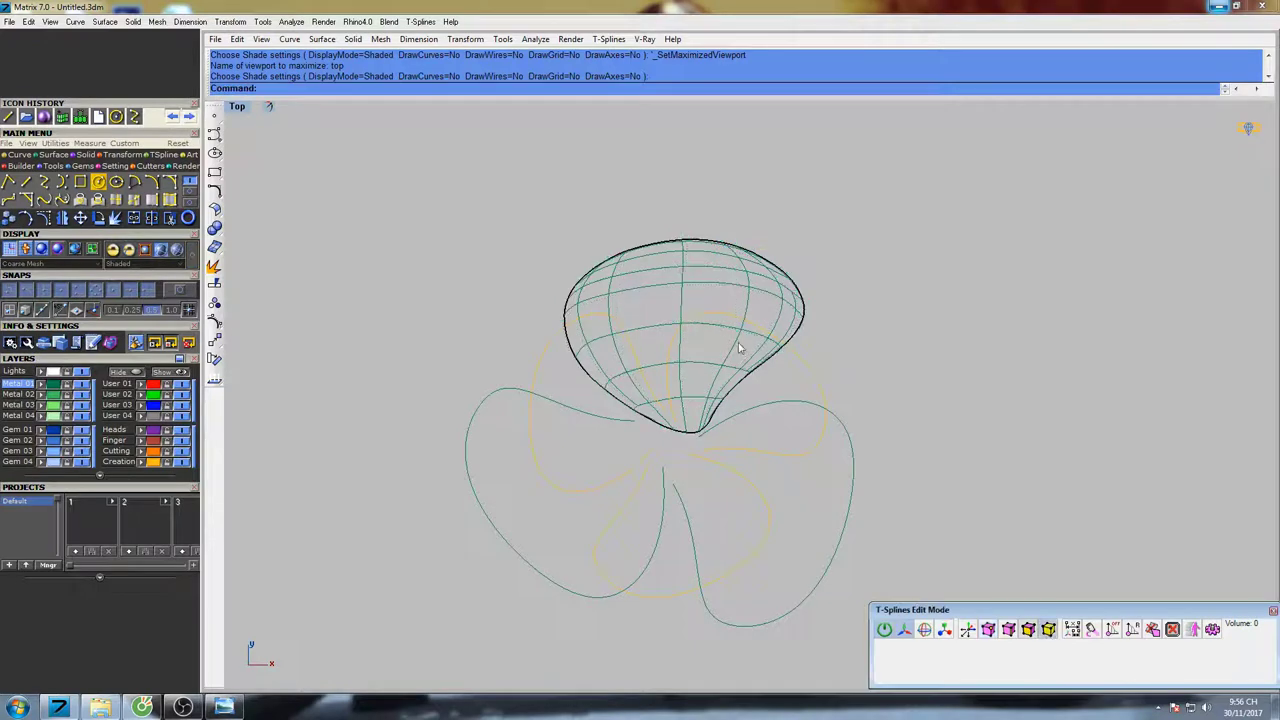
pyautogui.click(748, 305)
pyautogui.moveTo(794, 325); pyautogui.dragTo(752, 324, button='right')
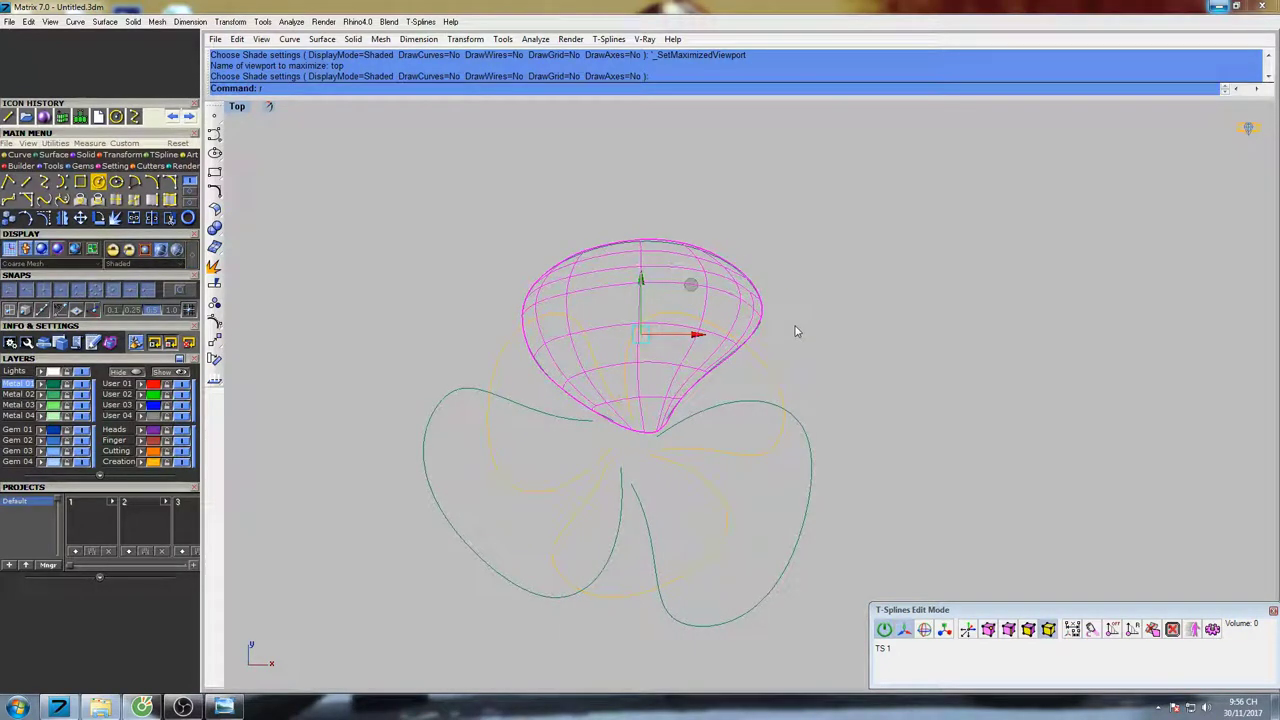
pyautogui.write('o')
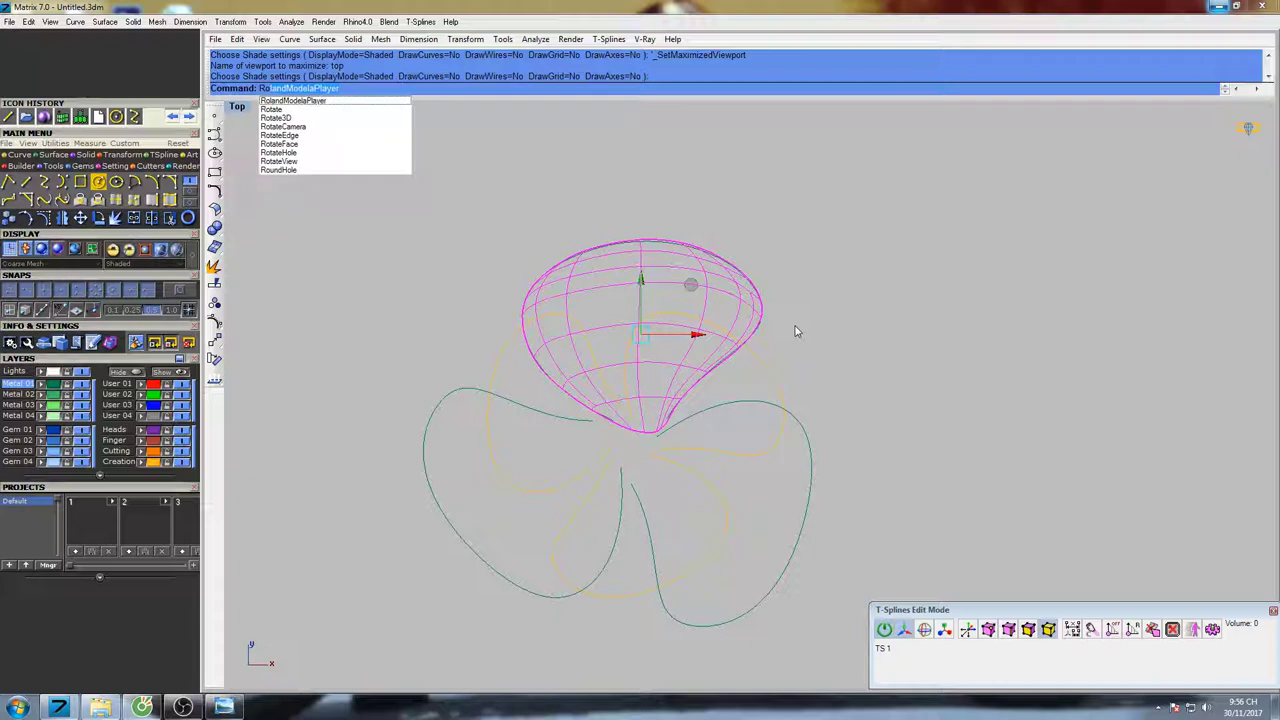
pyautogui.write('tate')
pyautogui.press('Return')
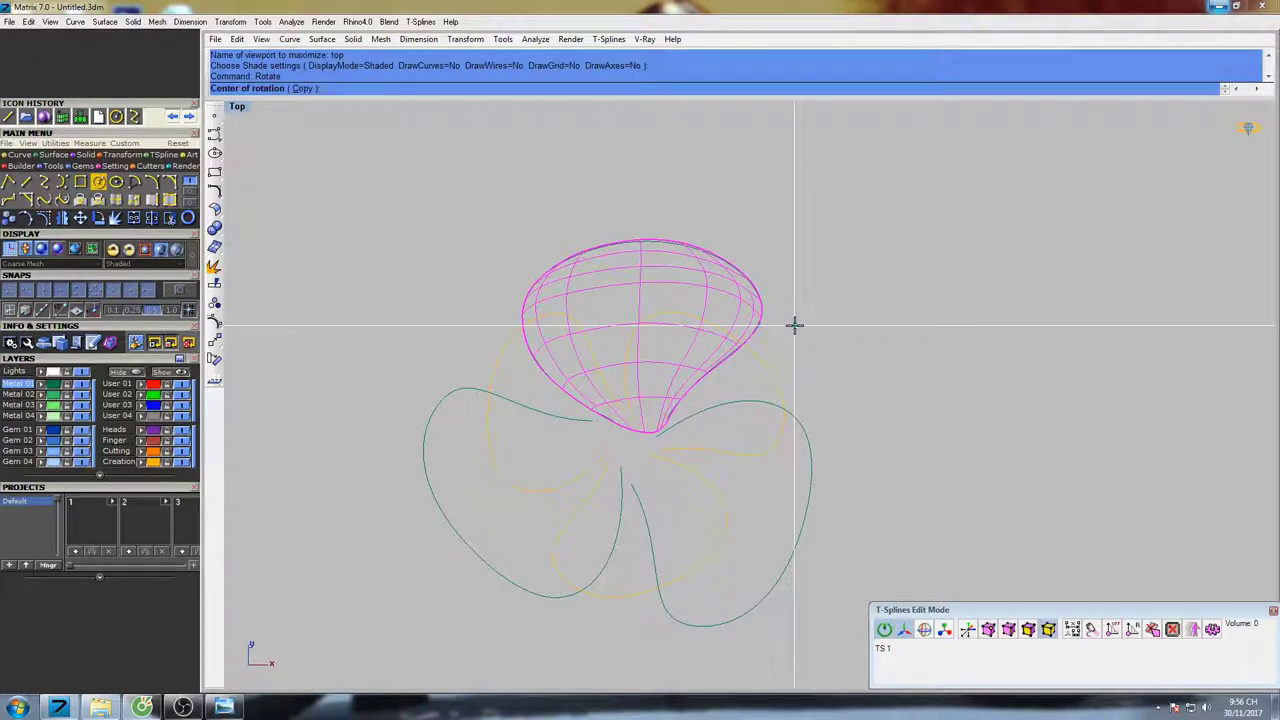
pyautogui.write('0')
pyautogui.press('Return')
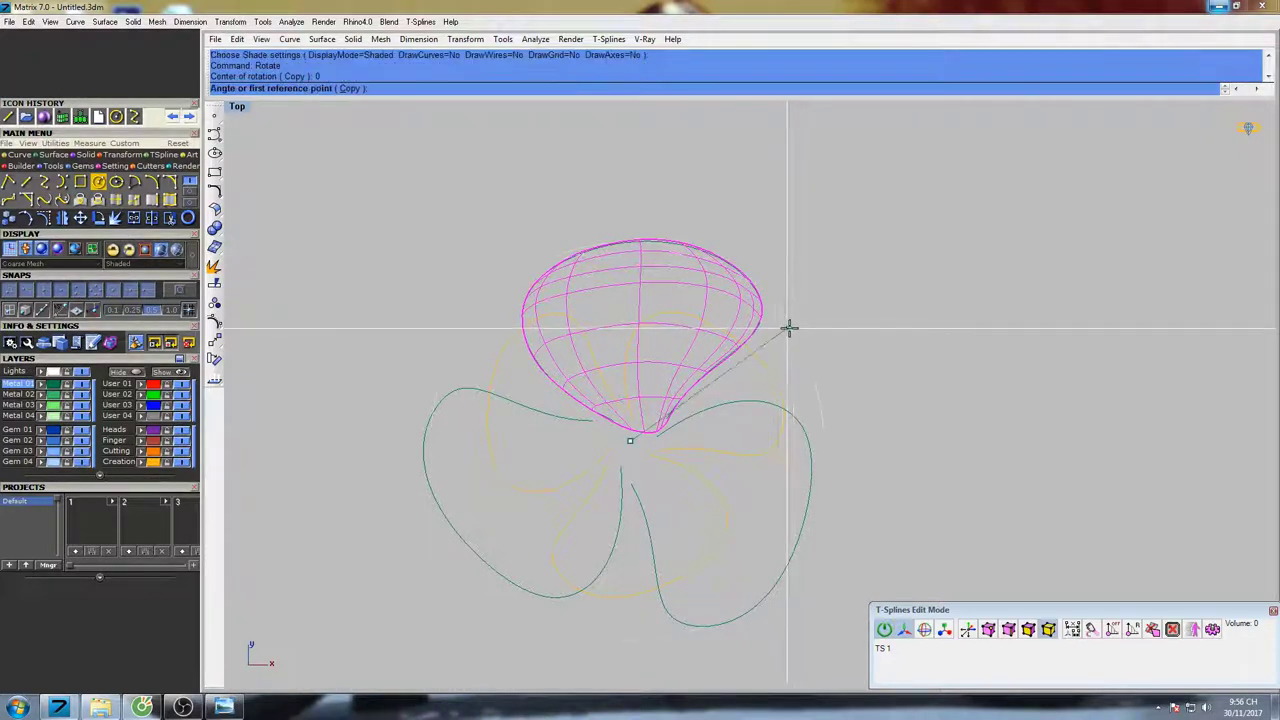
pyautogui.click(349, 89)
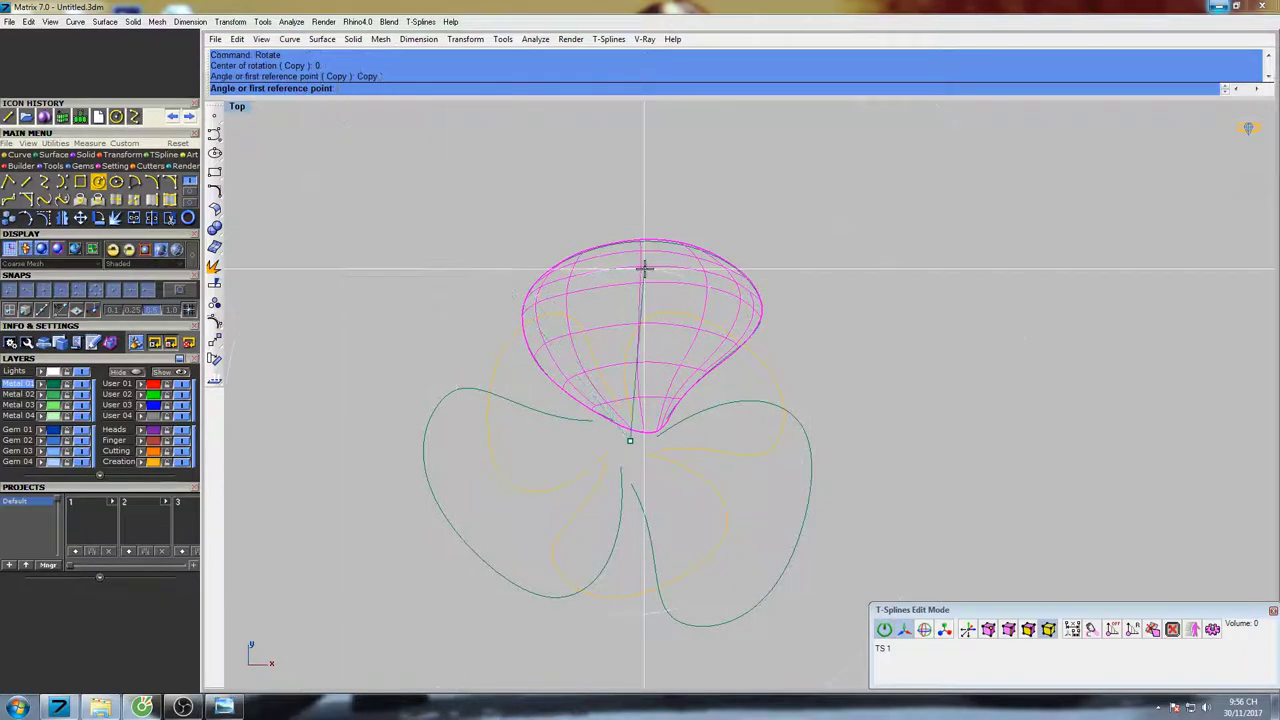
pyautogui.click(632, 175)
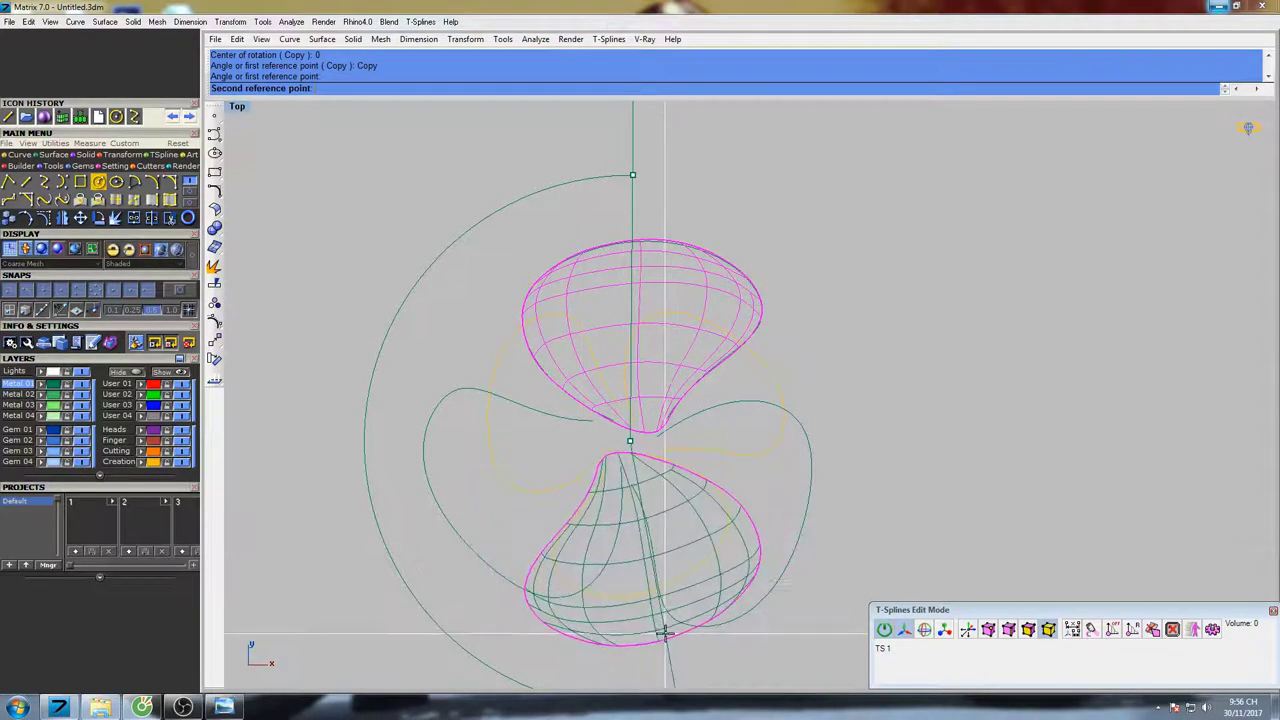
pyautogui.click(665, 633)
pyautogui.press('Return')
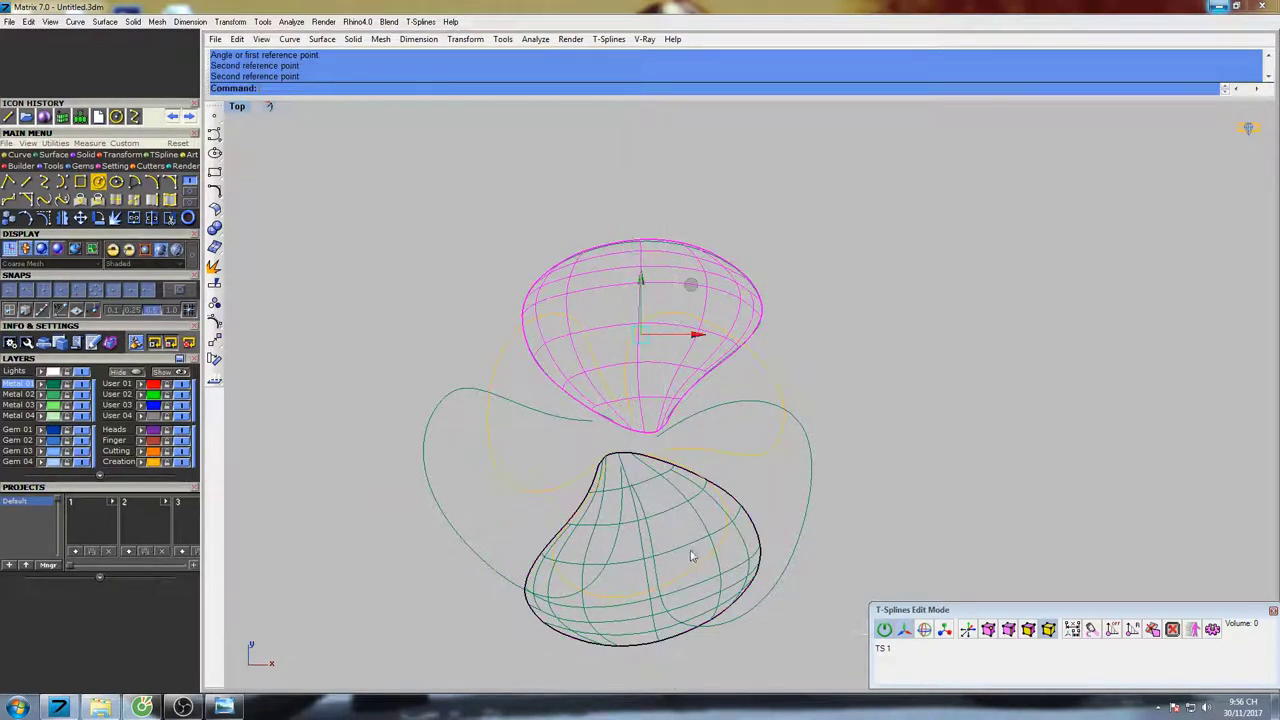
# Scale the copied -Y petal down with Scale2D about the origin (0) to fit the smaller inner petal curve
pyautogui.click(687, 505)
pyautogui.moveTo(687, 505); pyautogui.dragTo(675, 466, button='right')
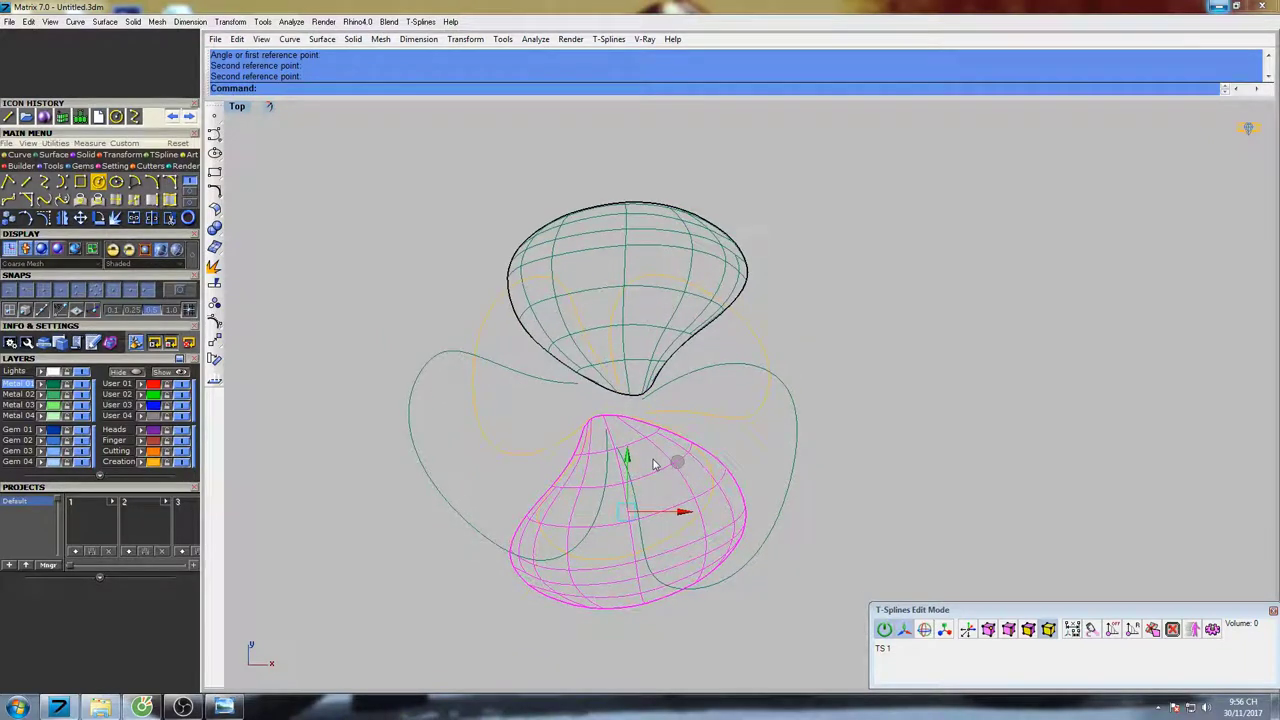
pyautogui.write('sc')
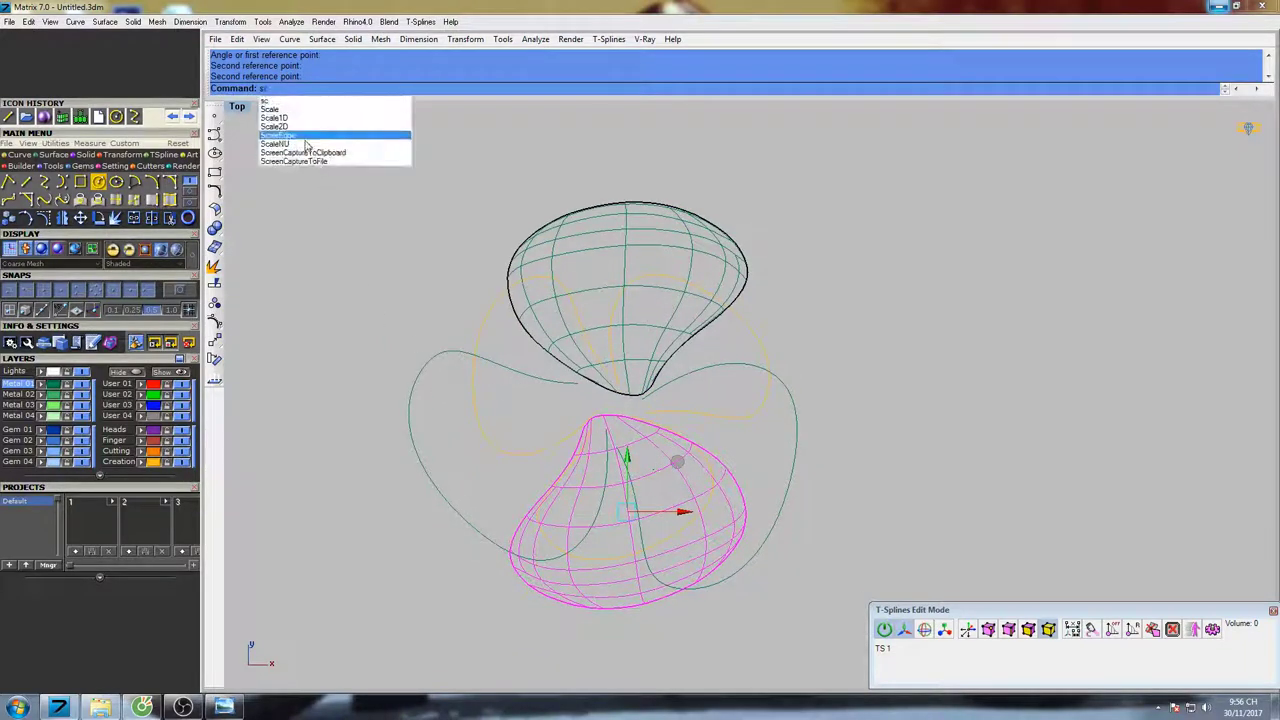
pyautogui.click(301, 127)
pyautogui.write('0')
pyautogui.press('Return')
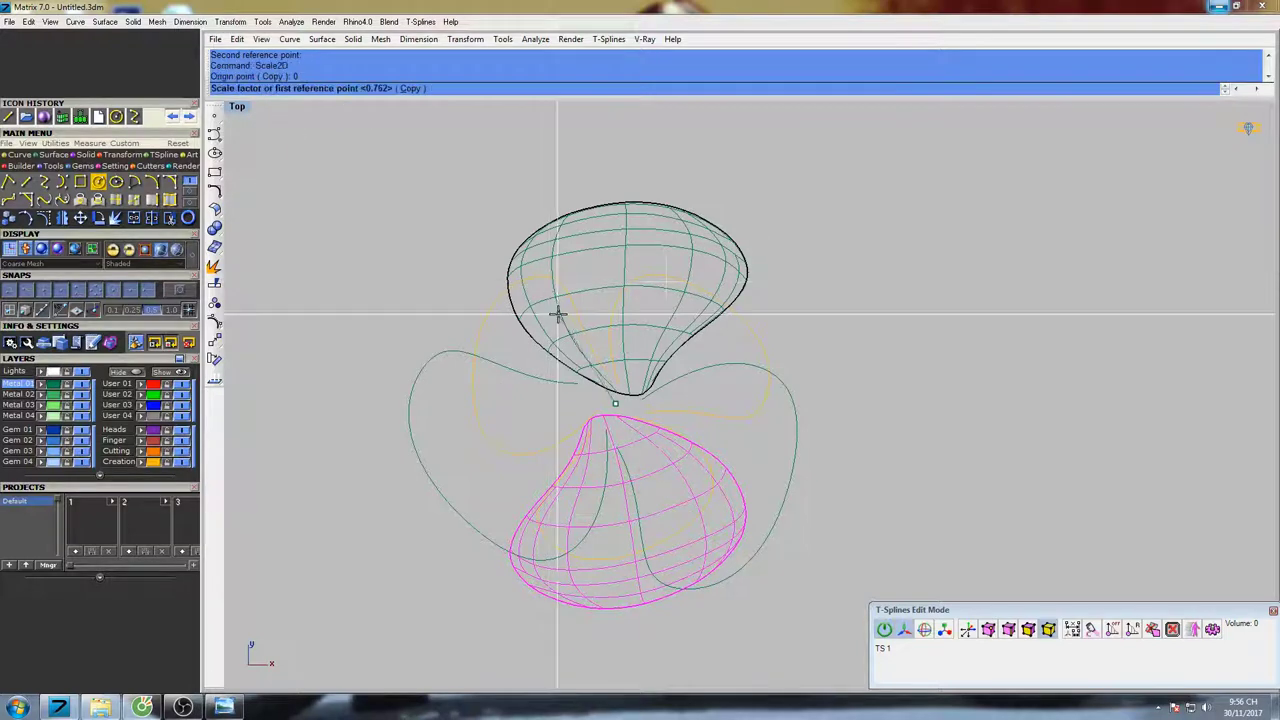
pyautogui.click(648, 643)
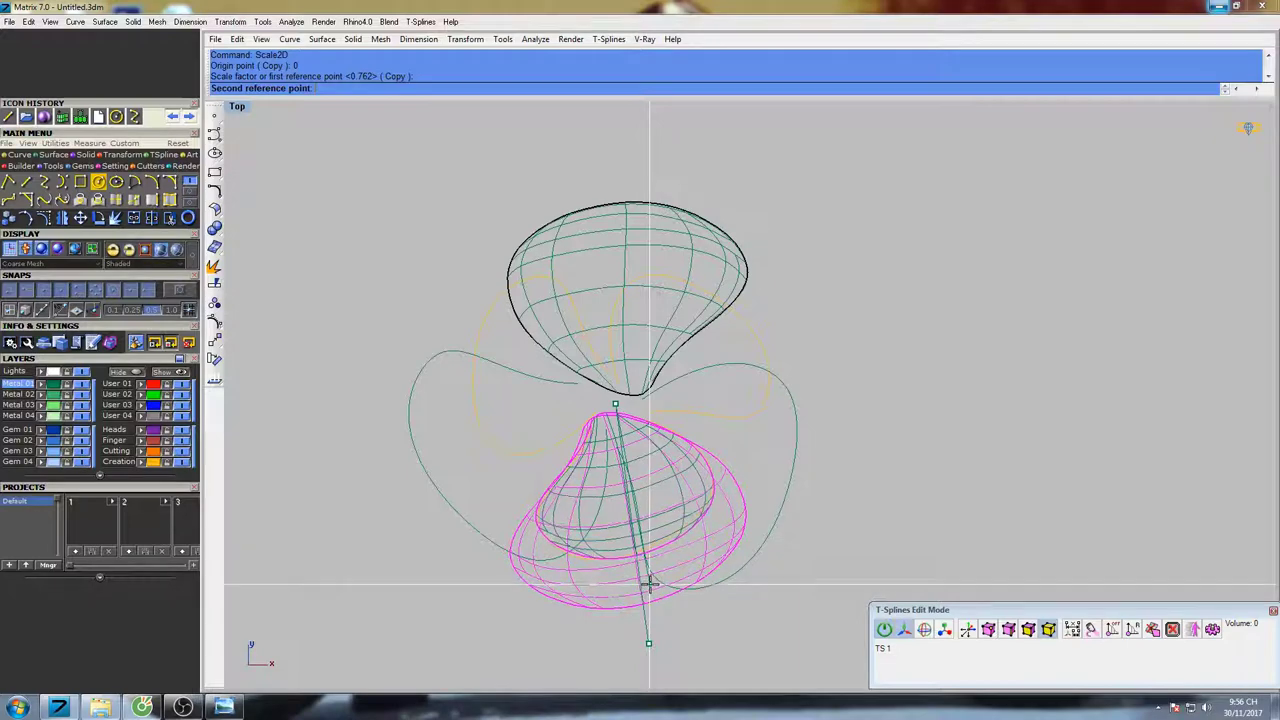
pyautogui.click(650, 584)
pyautogui.moveTo(654, 557); pyautogui.dragTo(638, 518, button='right')
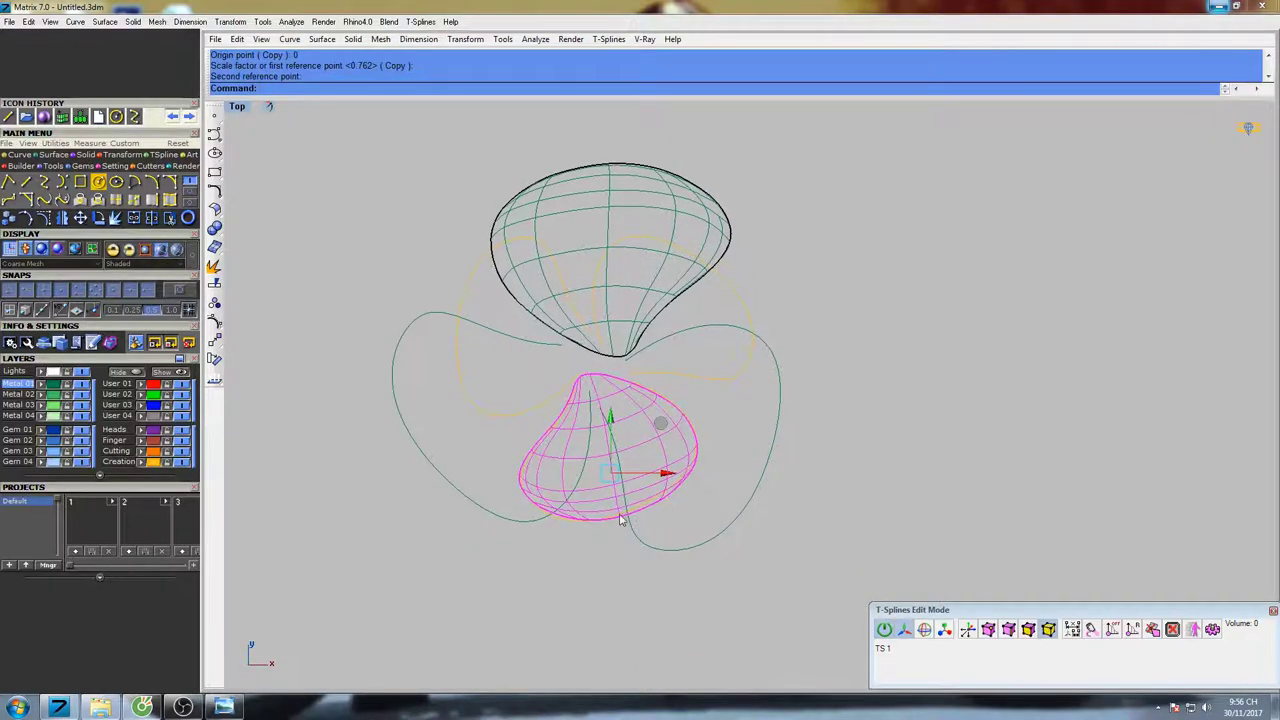
# Move the scaled-down -Y petal to the red User 01 layer and deselect it
pyautogui.scroll(3, 598, 526)
pyautogui.click(140, 463)
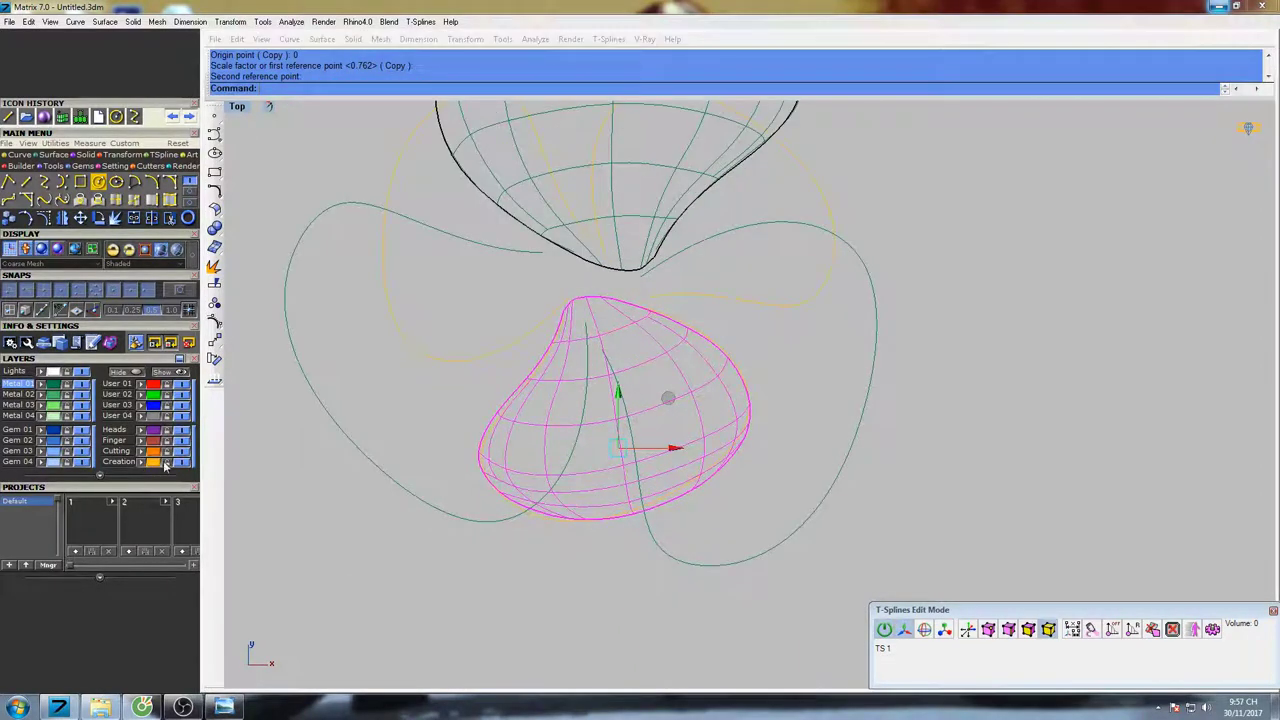
pyautogui.moveTo(738, 379); pyautogui.dragTo(741, 408, button='right')
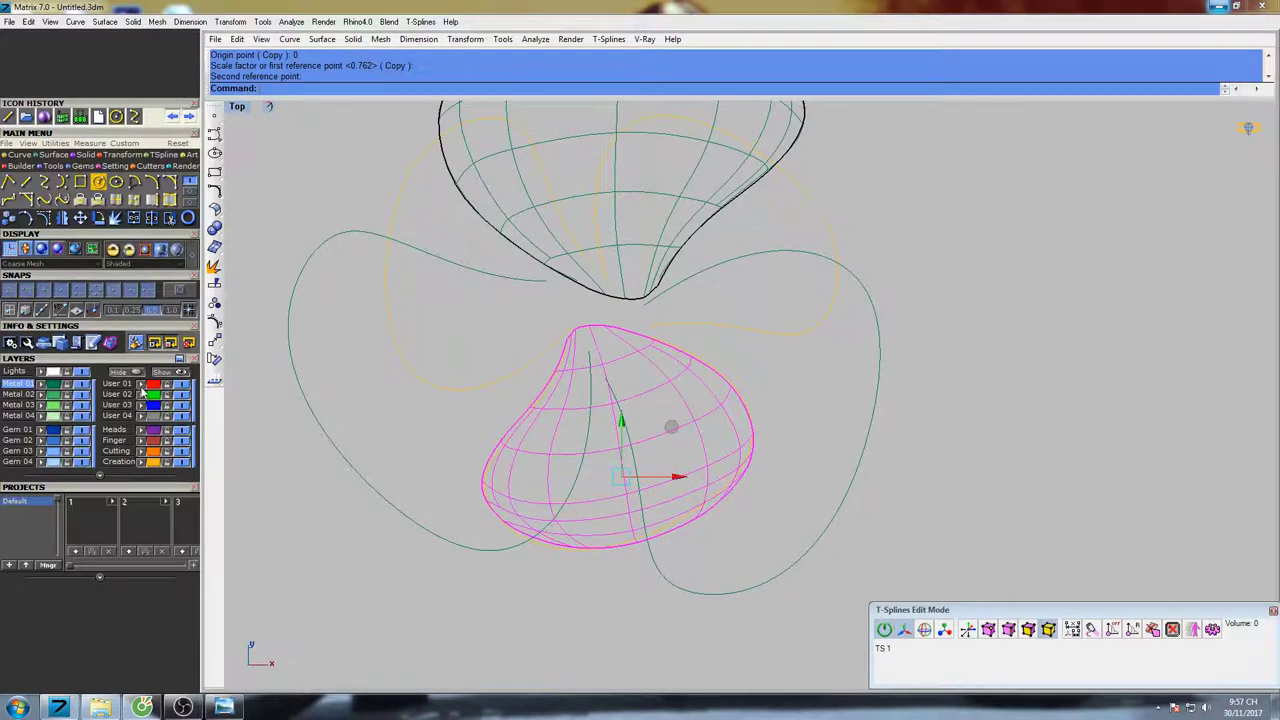
pyautogui.click(762, 391)
pyautogui.scroll(3, 648, 452)
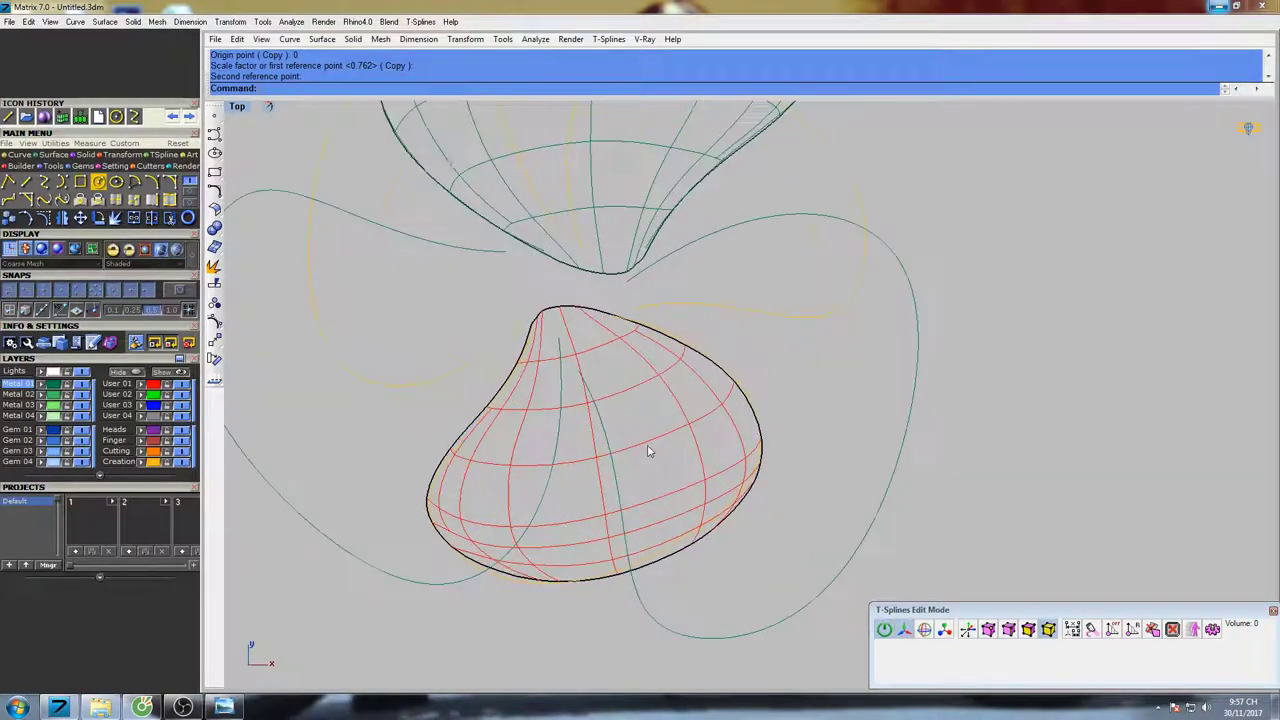
# Inspect the shaded red and green petals together in the Perspective view
pyautogui.hotkey('ctrl', 'F4')
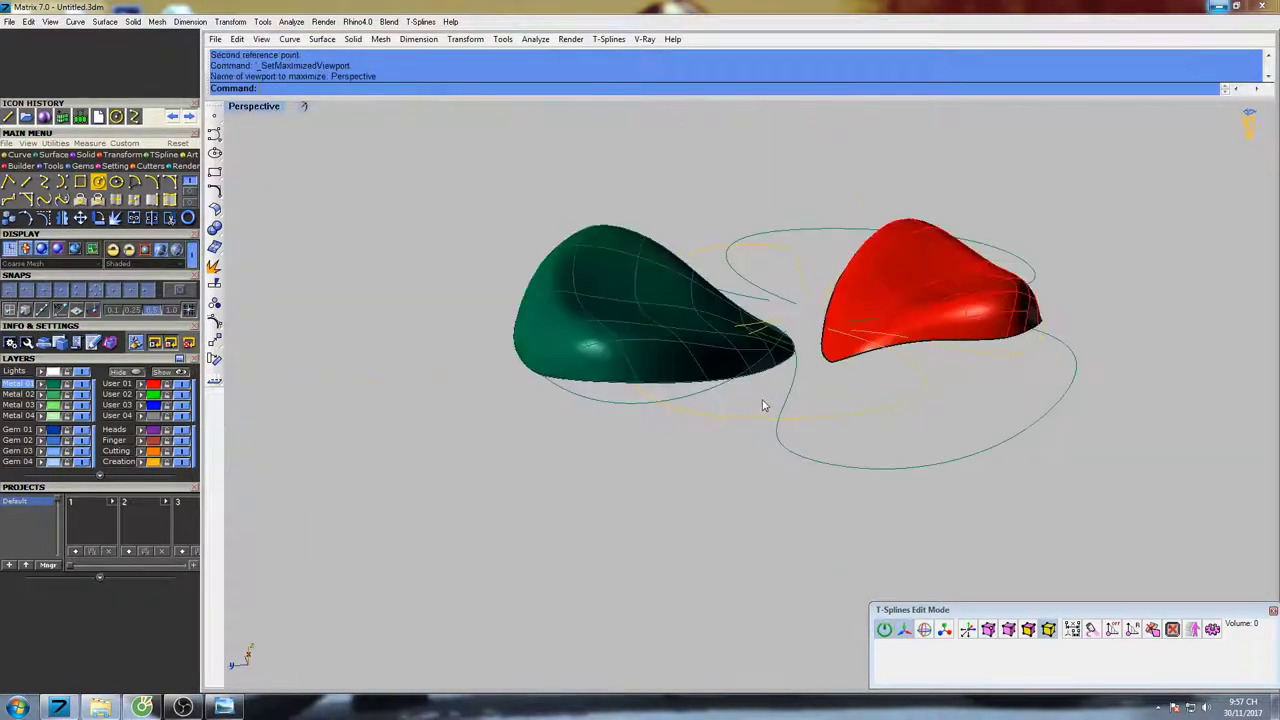
pyautogui.write('s')
pyautogui.press('Return')
pyautogui.moveTo(912, 417); pyautogui.dragTo(779, 371, button='right')
pyautogui.press('Escape')
pyautogui.click(898, 390)
pyautogui.click(899, 391)
# Raise the red petal vertically in the Front view so it sits above the green petal
pyautogui.hotkey('ctrl', 'F2')
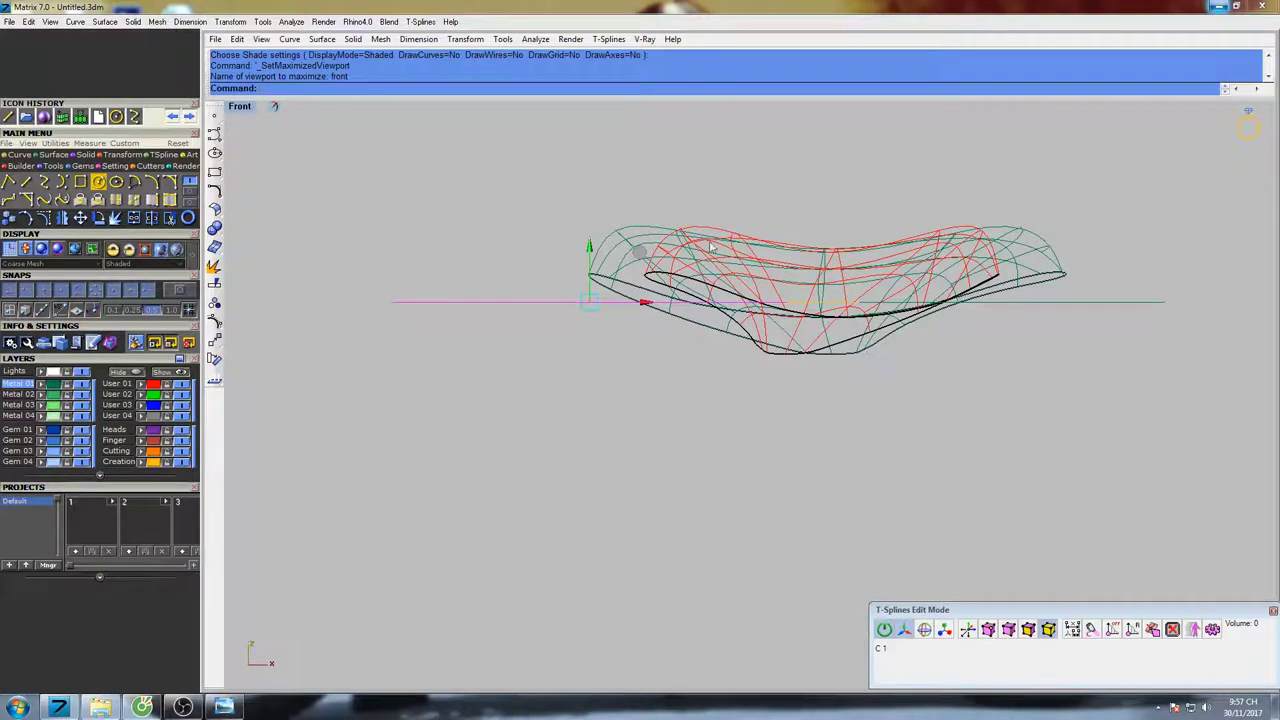
pyautogui.click(700, 231)
pyautogui.moveTo(820, 302); pyautogui.dragTo(806, 358, button='right')
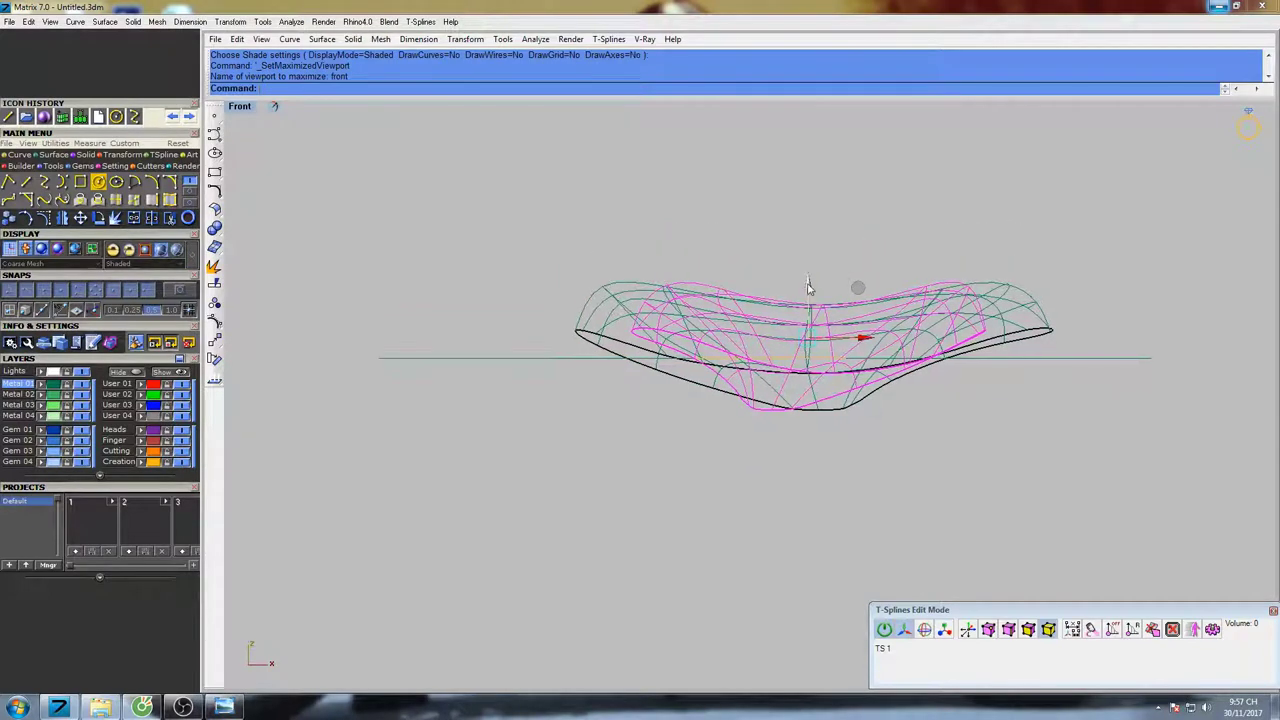
pyautogui.moveTo(808, 288); pyautogui.dragTo(812, 214)
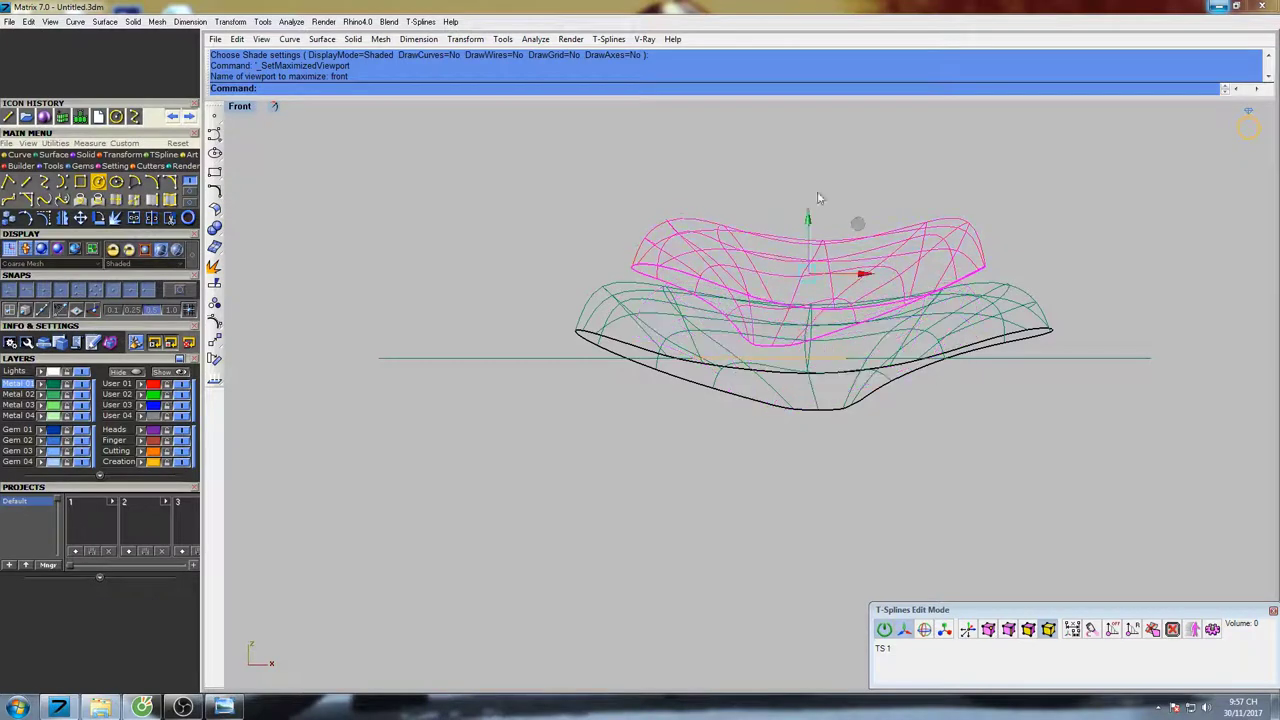
pyautogui.click(890, 201)
pyautogui.moveTo(891, 201); pyautogui.dragTo(857, 231, button='right')
# Check the raised red petal's shaded shape in Perspective and its T-Splines control vertices in the Right view
pyautogui.hotkey('ctrl', 'F4')
pyautogui.moveTo(874, 350)
pyautogui.mouseDown(button='right')
pyautogui.moveTo(828, 356)
pyautogui.moveTo(929, 457)
pyautogui.moveTo(928, 501)
pyautogui.moveTo(821, 343)
pyautogui.mouseUp(button='right')
pyautogui.write('s')
pyautogui.press('Return')
pyautogui.press('Escape')
pyautogui.click(989, 633)
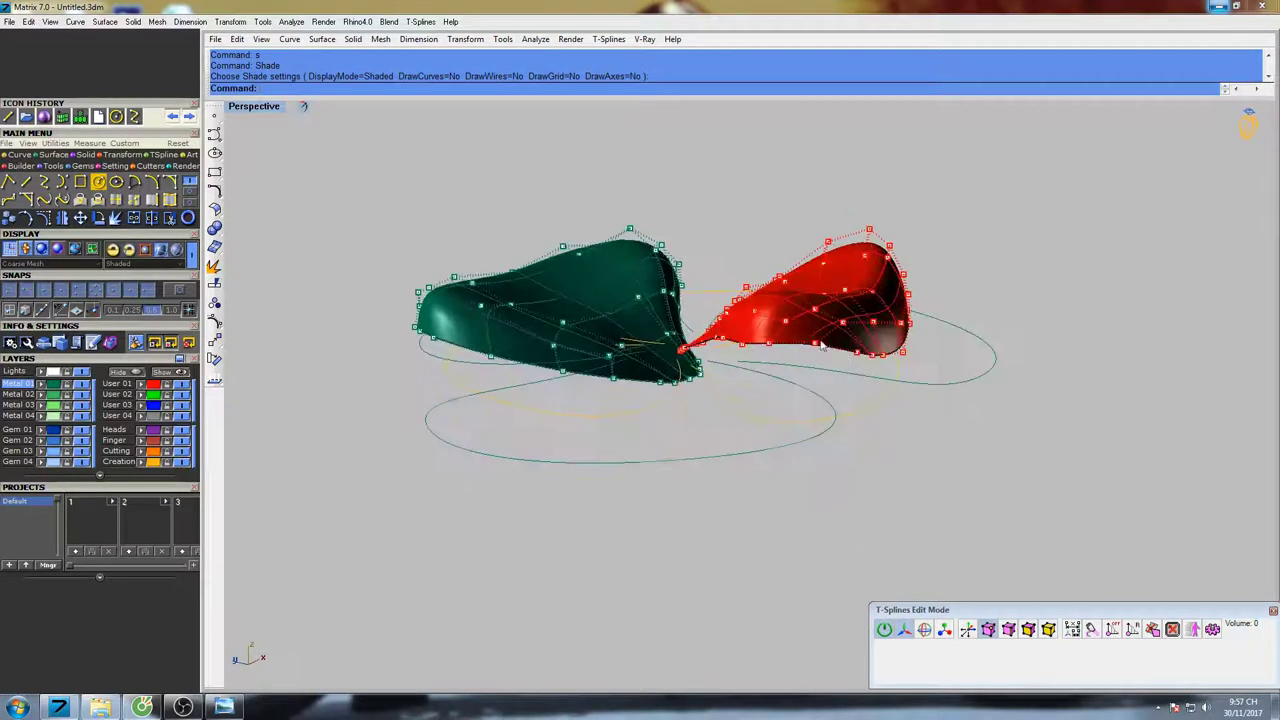
pyautogui.scroll(4, 824, 347)
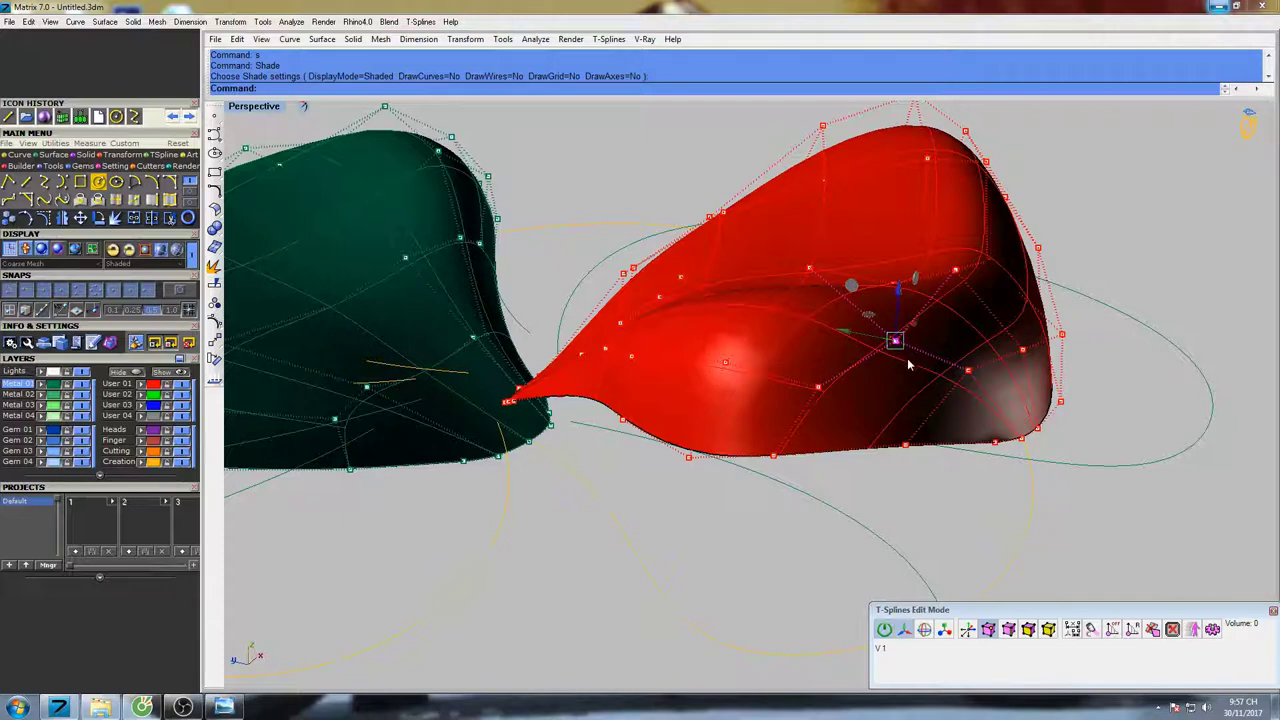
pyautogui.hotkey('ctrl', 'F2')
pyautogui.hotkey('ctrl', 'F3')
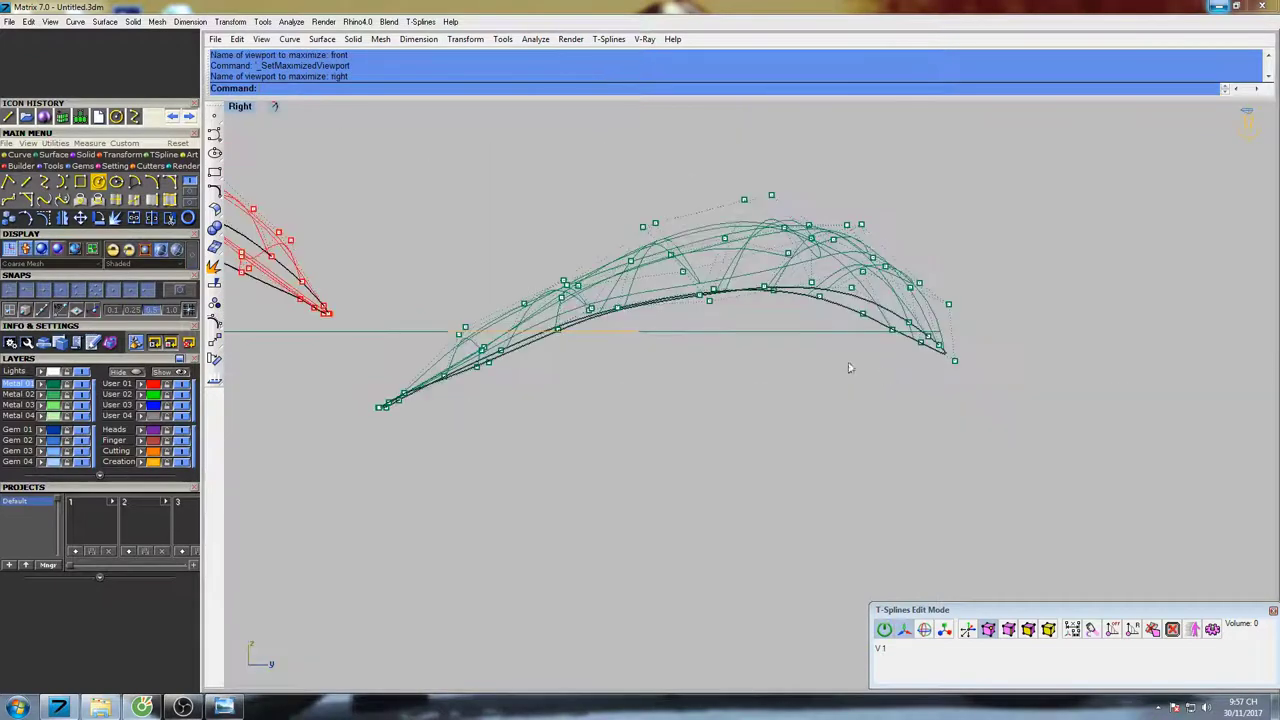
pyautogui.scroll(-5, 849, 368)
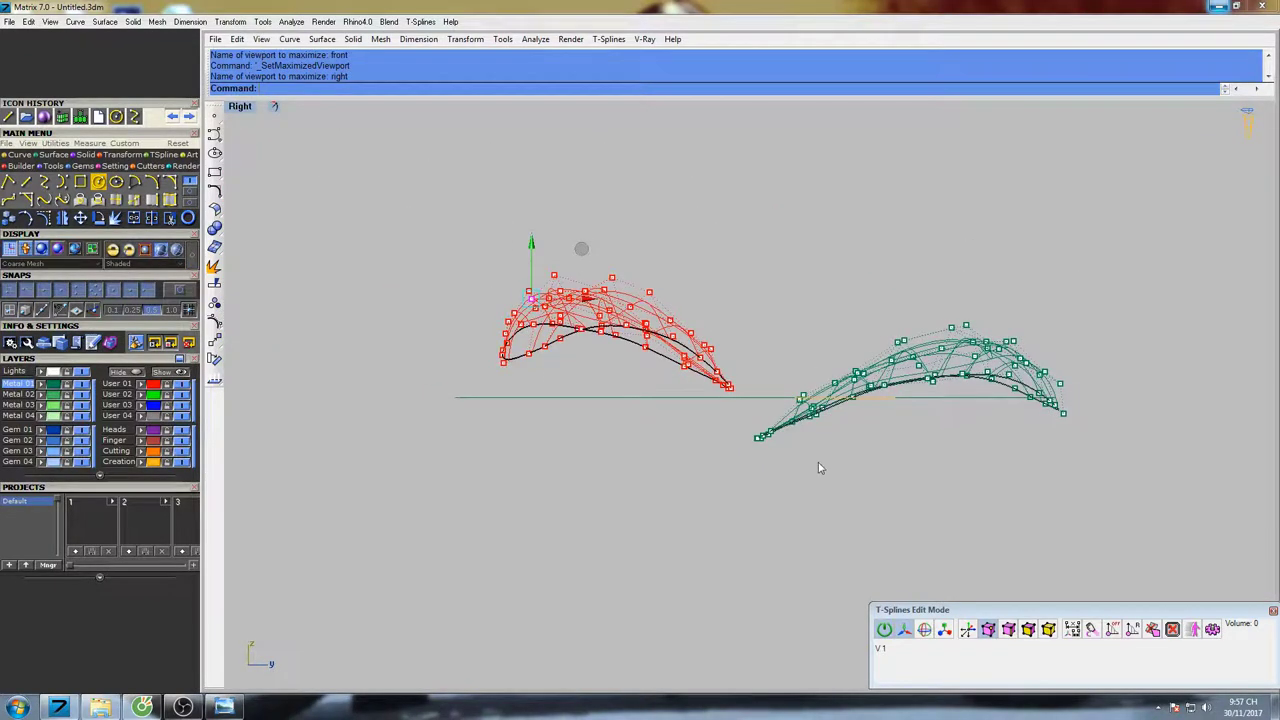
# Flatten the whole red petal vertically with Scale1D in the Right view
pyautogui.click(1047, 629)
pyautogui.click(630, 328)
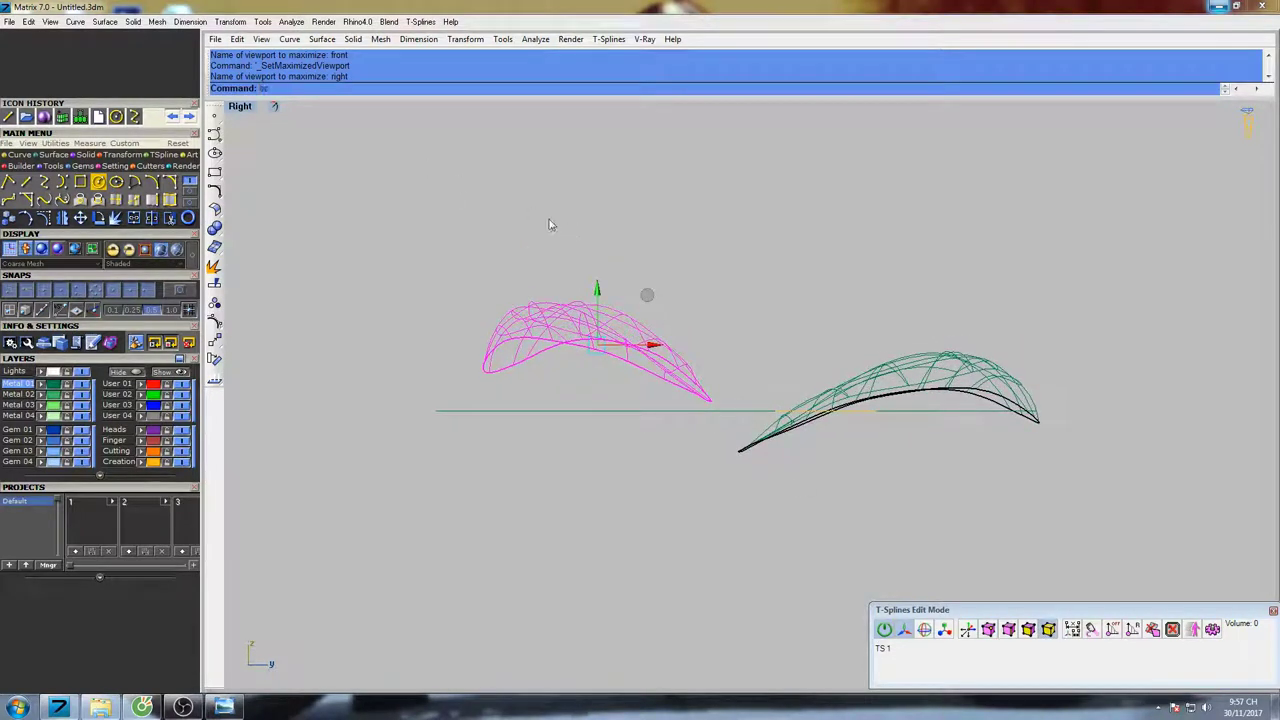
pyautogui.write('sc')
pyautogui.click(302, 121)
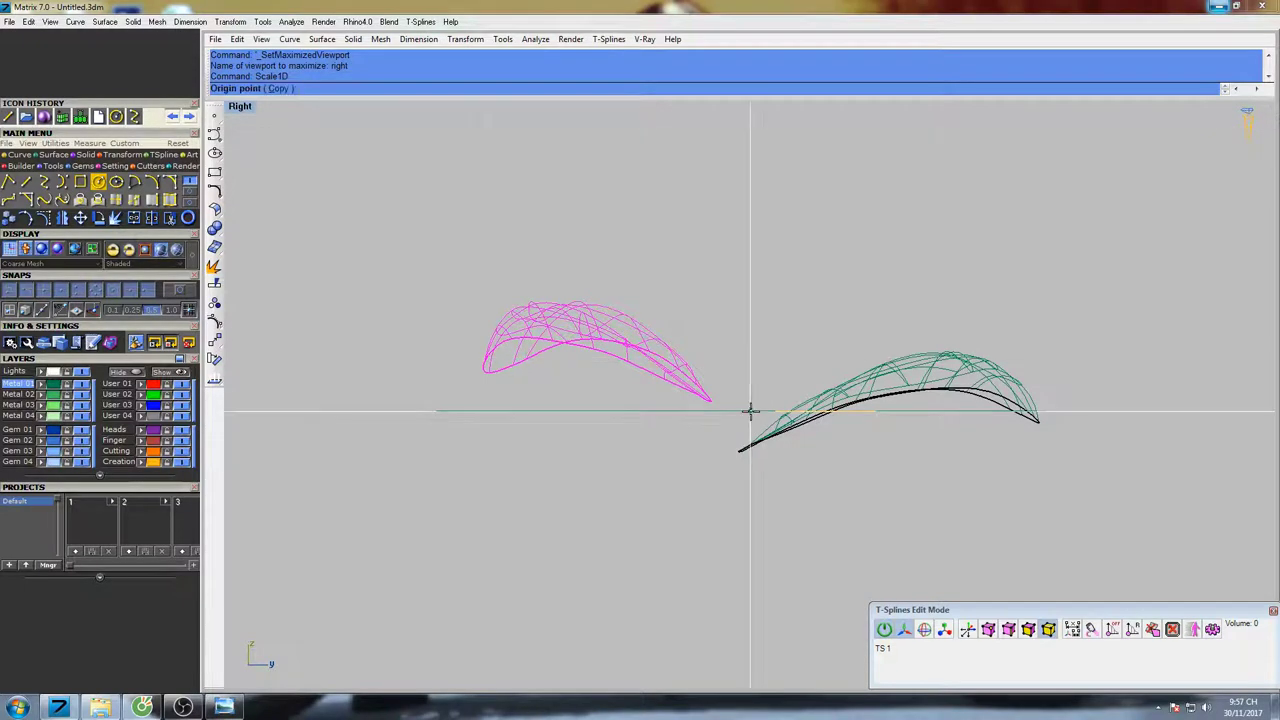
pyautogui.click(650, 373)
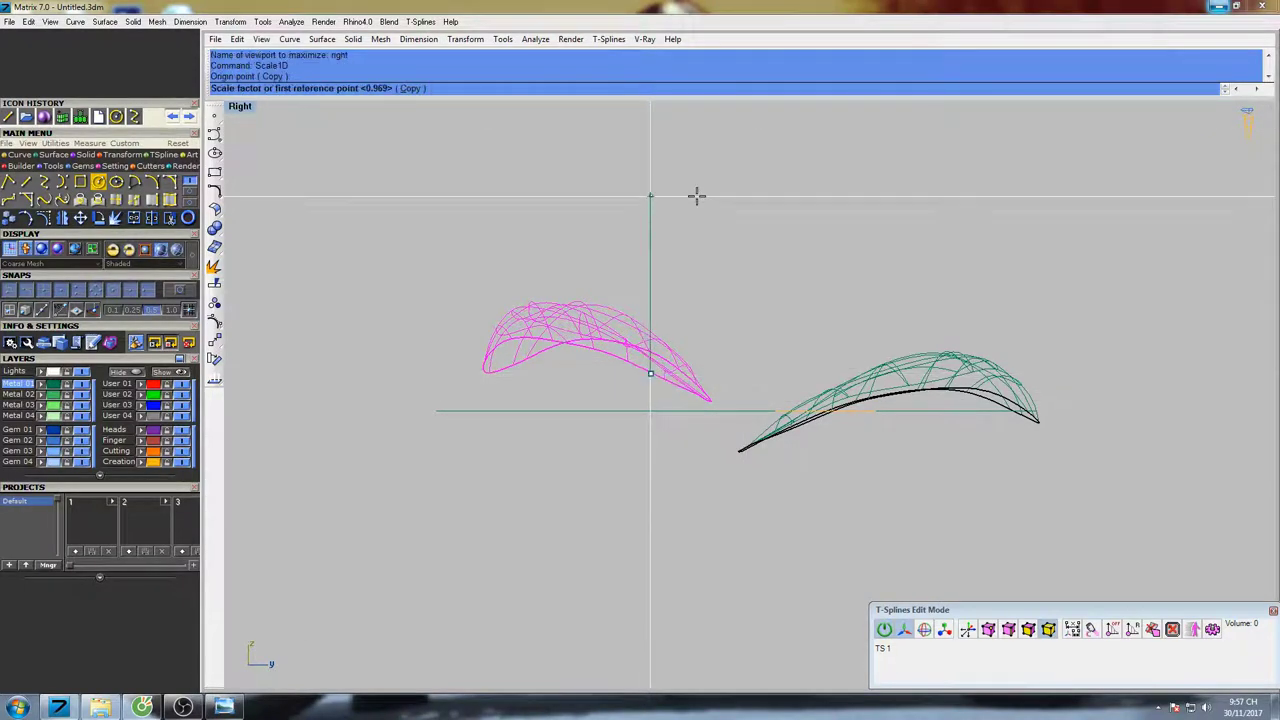
pyautogui.click(694, 192)
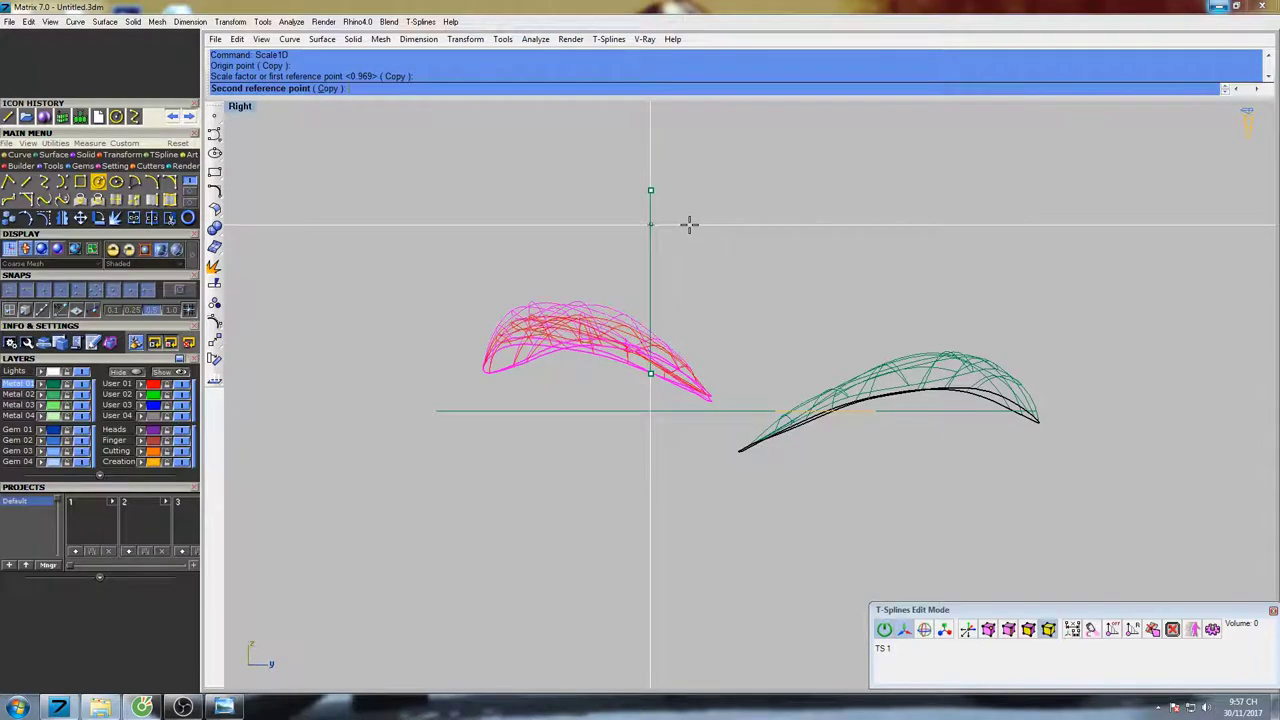
pyautogui.click(689, 225)
# Shift the control vertices near the red petal's broad end outward along the Y axis in Perspective
pyautogui.hotkey('ctrl', 'F4')
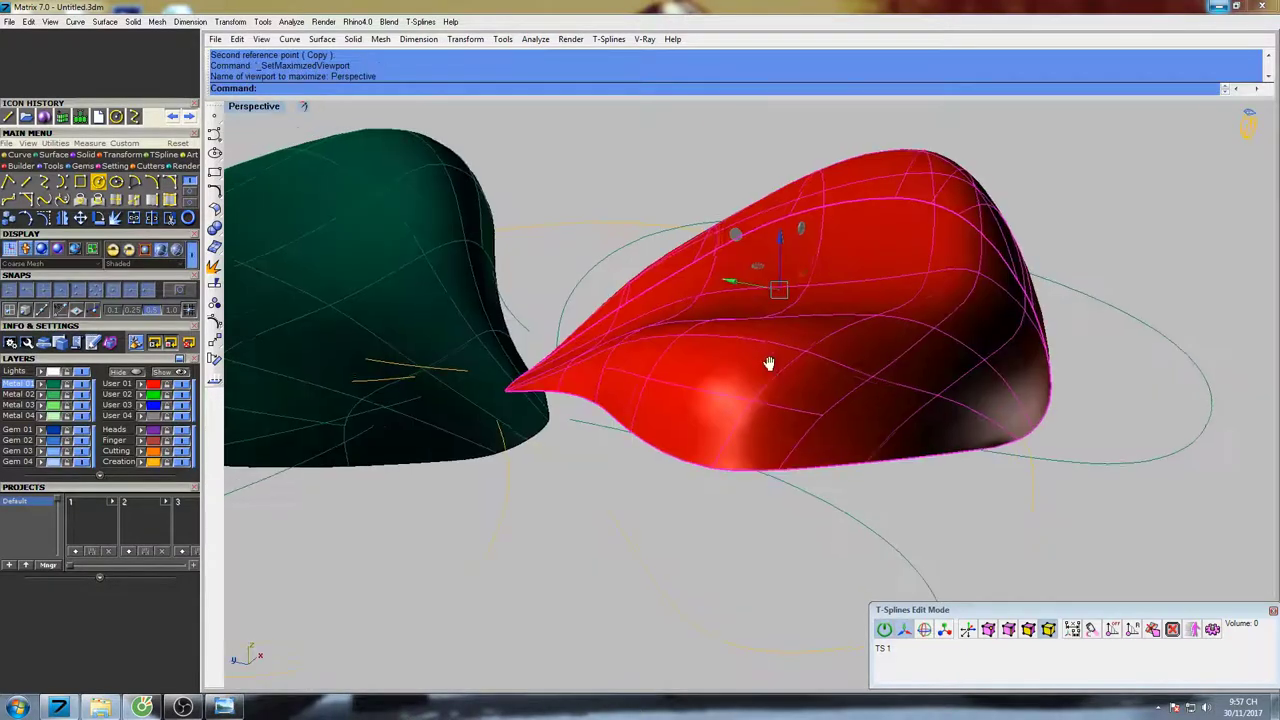
pyautogui.keyDown('shift'); pyautogui.moveTo(766, 363); pyautogui.dragTo(729, 343, button='right'); pyautogui.keyUp('shift')
pyautogui.click(989, 629)
pyautogui.keyDown('shift'); pyautogui.moveTo(899, 380); pyautogui.dragTo(818, 399, button='right'); pyautogui.keyUp('shift')
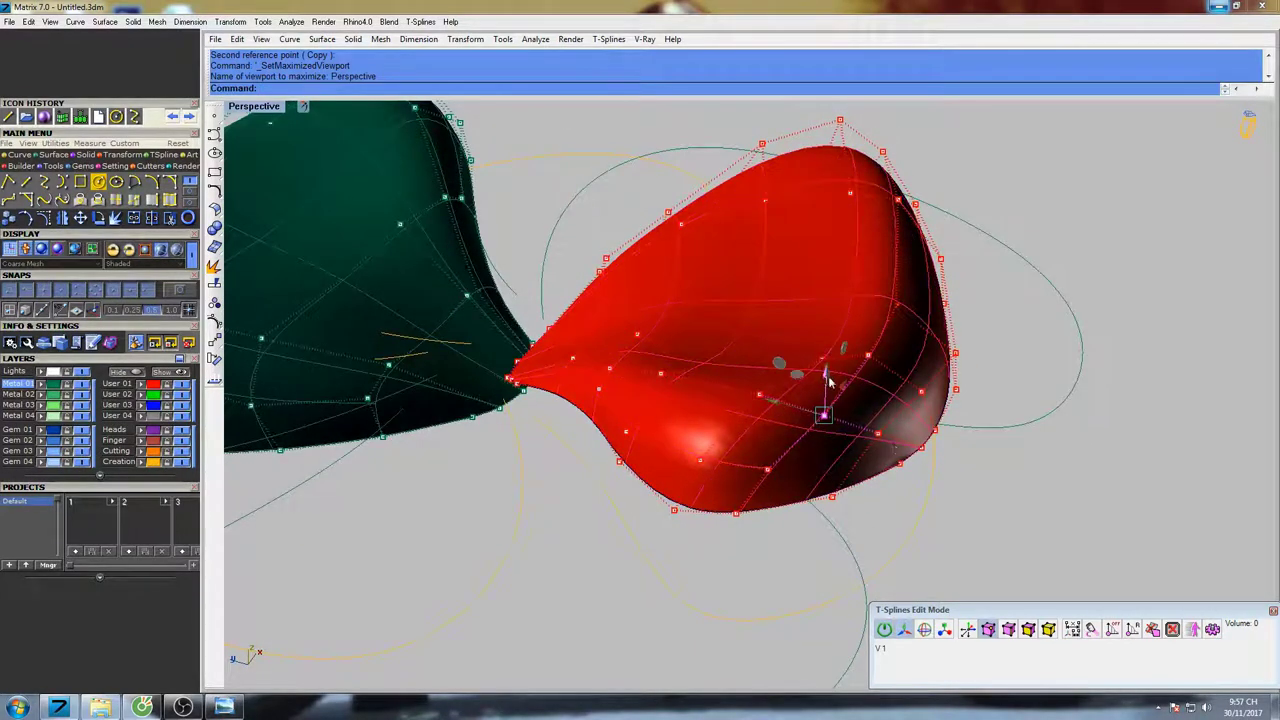
pyautogui.scroll(4, 825, 400)
pyautogui.click(856, 420)
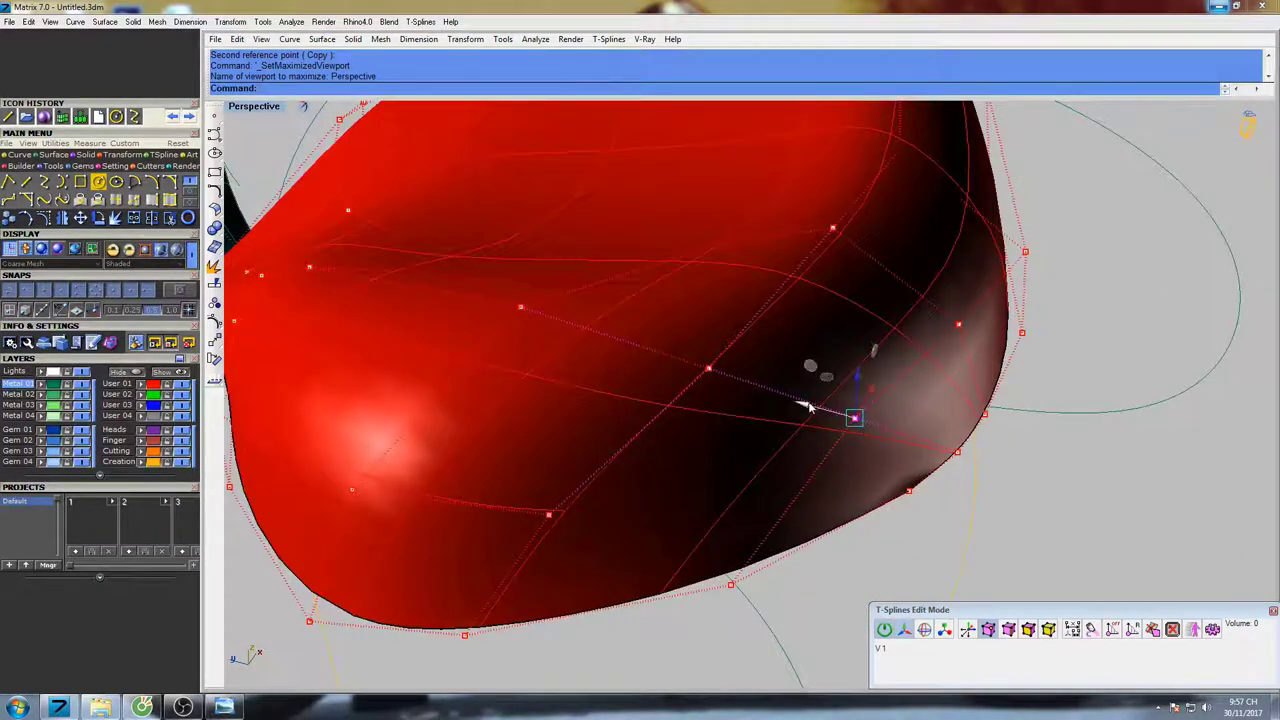
pyautogui.moveTo(810, 407); pyautogui.dragTo(834, 414)
pyautogui.moveTo(712, 372); pyautogui.dragTo(924, 390, button='right')
pyautogui.moveTo(920, 361); pyautogui.dragTo(946, 363)
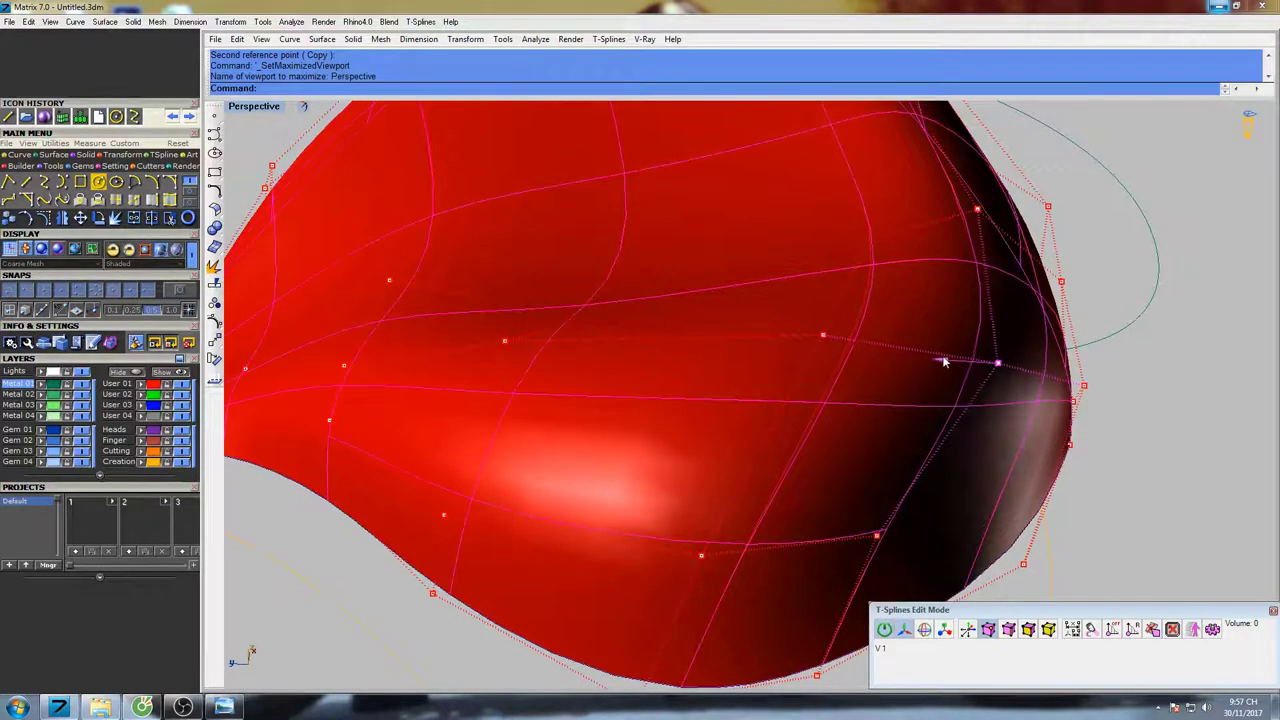
pyautogui.click(880, 538)
pyautogui.moveTo(820, 537); pyautogui.dragTo(874, 539)
# Lower the vertex in the middle of the red petal and one on its neighbouring side ridge
pyautogui.scroll(-5, 906, 443)
pyautogui.moveTo(906, 441); pyautogui.dragTo(784, 416, button='right')
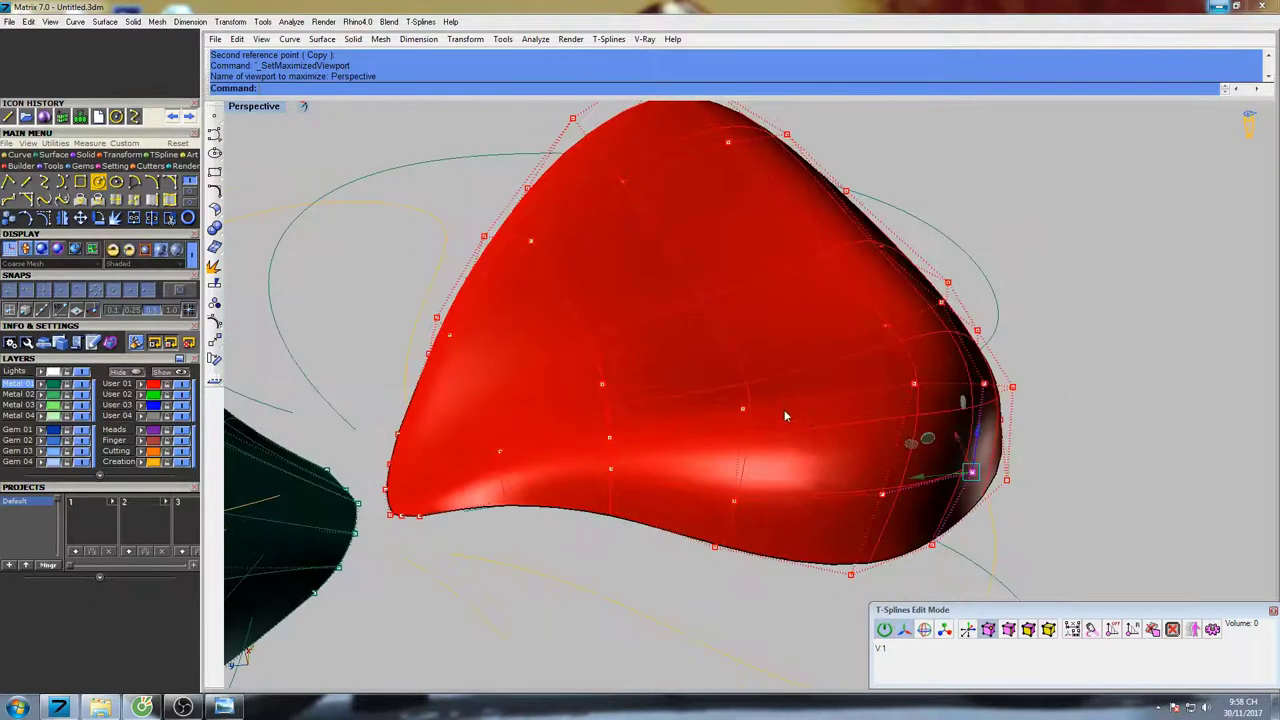
pyautogui.click(602, 386)
pyautogui.click(600, 342)
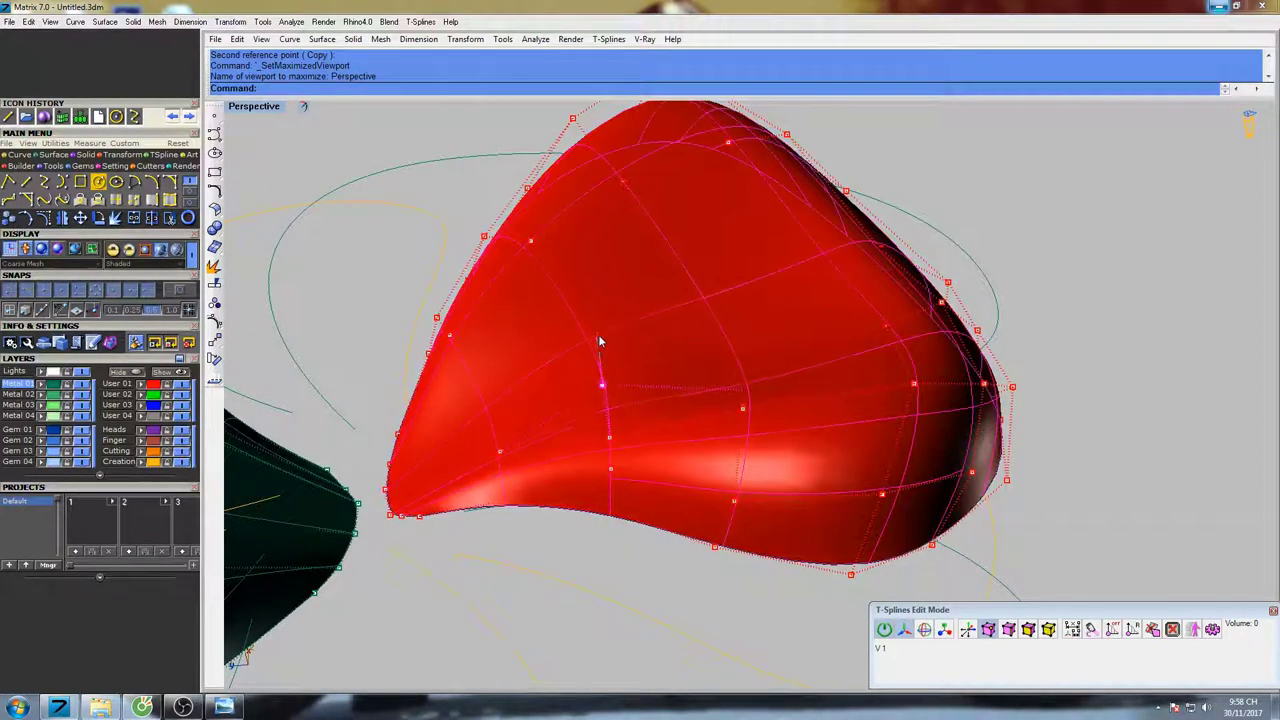
pyautogui.moveTo(604, 366); pyautogui.dragTo(605, 369)
pyautogui.moveTo(657, 463); pyautogui.dragTo(756, 488, button='right')
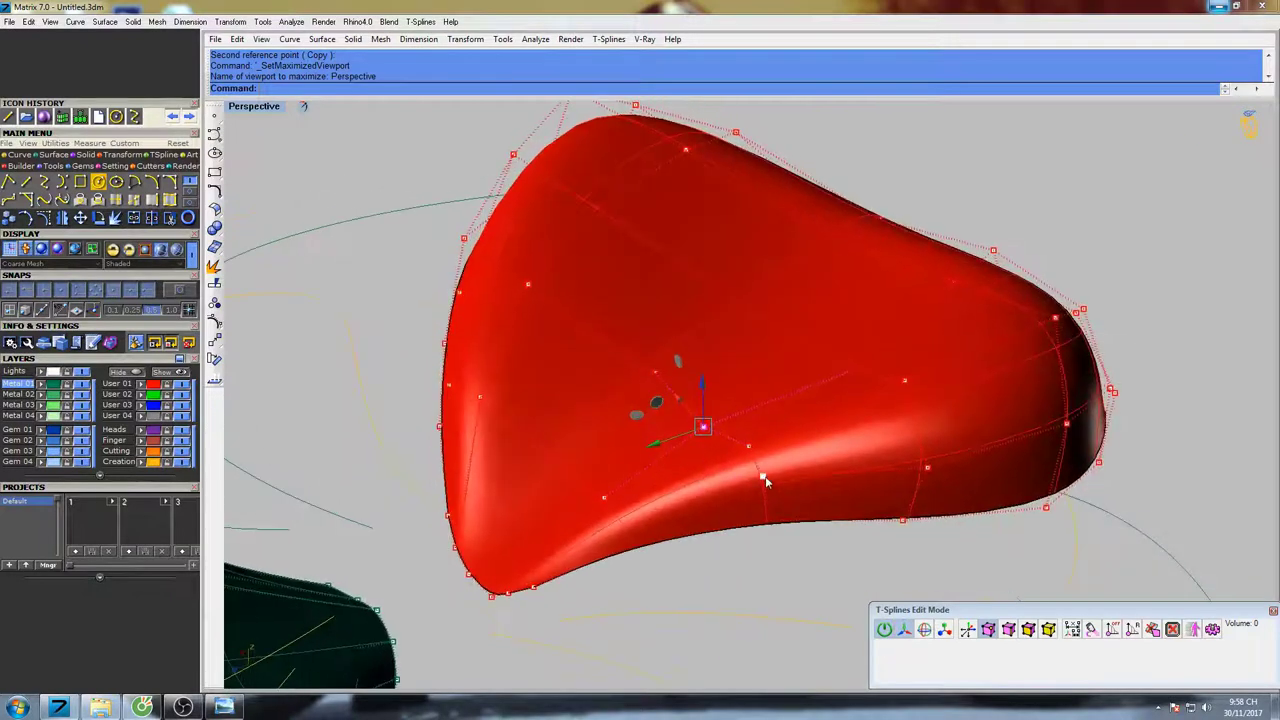
pyautogui.click(762, 477)
pyautogui.moveTo(762, 477); pyautogui.dragTo(757, 491)
# Lower the control vertices along the opposite side of the red petal to smooth its bulge
pyautogui.moveTo(731, 460); pyautogui.dragTo(661, 421, button='right')
pyautogui.click(746, 378)
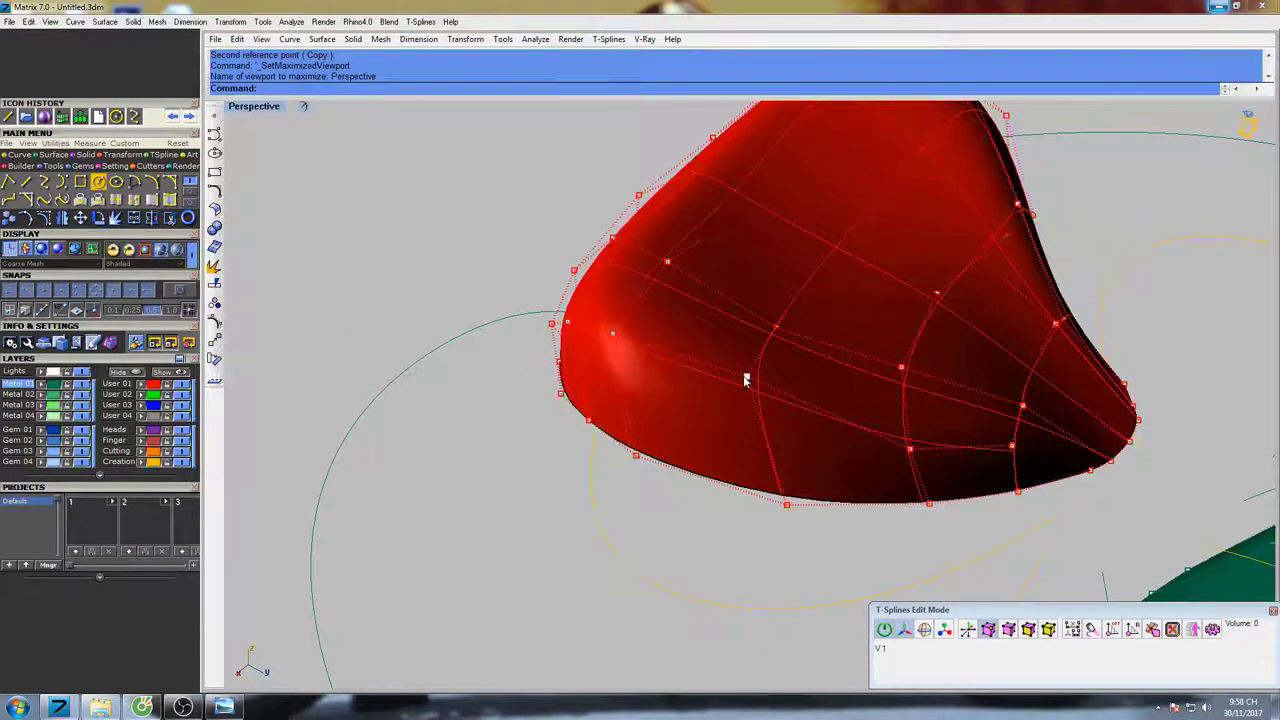
pyautogui.moveTo(747, 337); pyautogui.dragTo(747, 352)
pyautogui.moveTo(613, 342); pyautogui.dragTo(788, 347, button='right')
pyautogui.moveTo(860, 289); pyautogui.dragTo(782, 346)
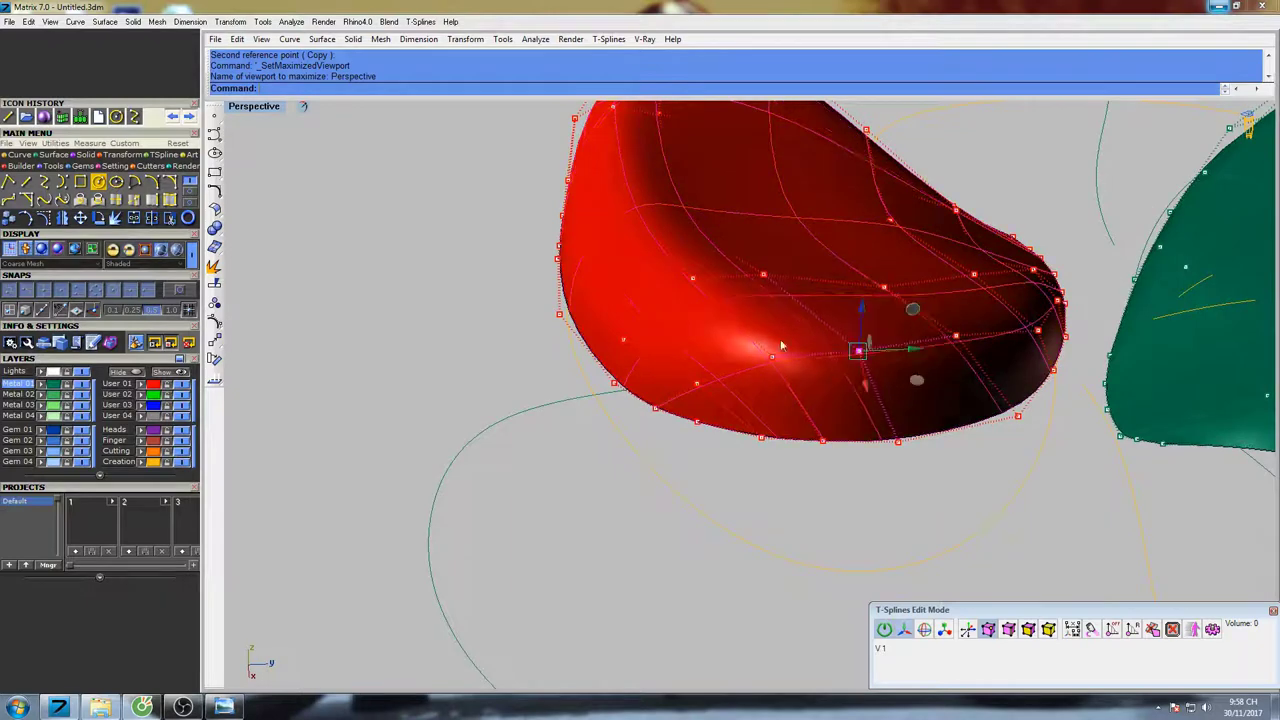
pyautogui.click(772, 358)
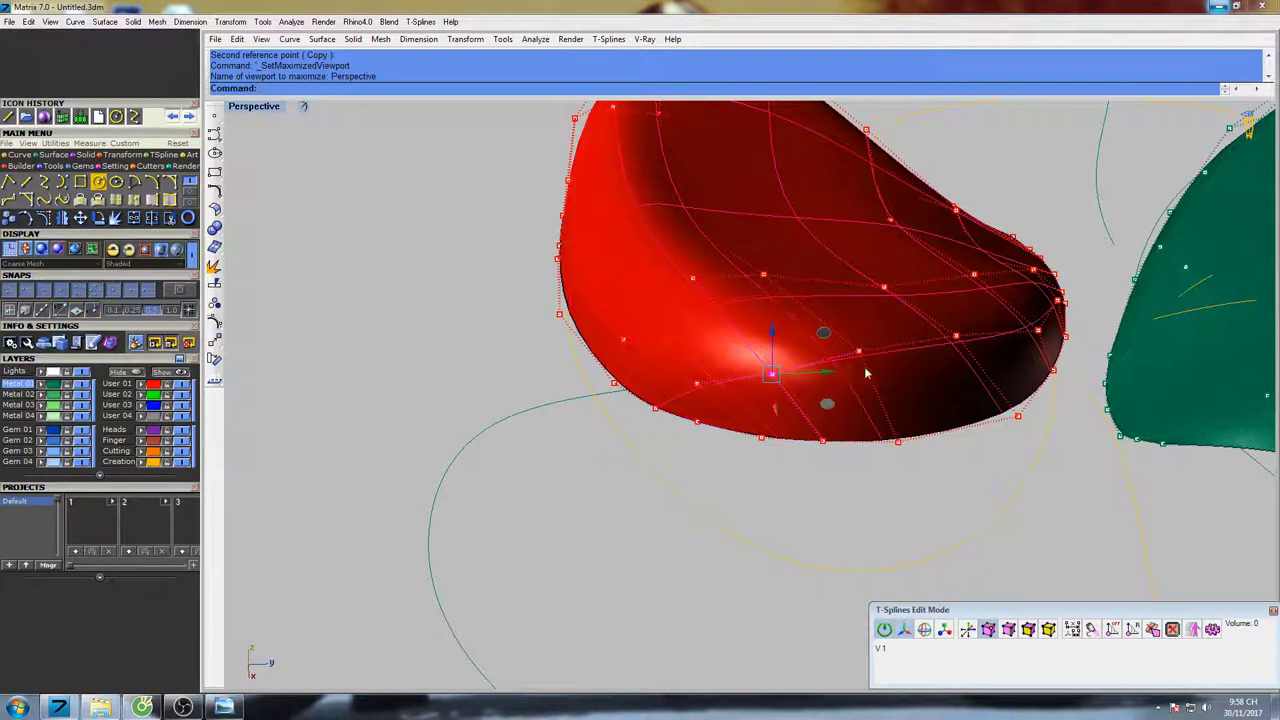
pyautogui.moveTo(772, 360); pyautogui.dragTo(779, 362, button='right')
# Adjust the height of one T-spline vertex near the red petal's narrow end, then return to whole-object selection
pyautogui.click(927, 410)
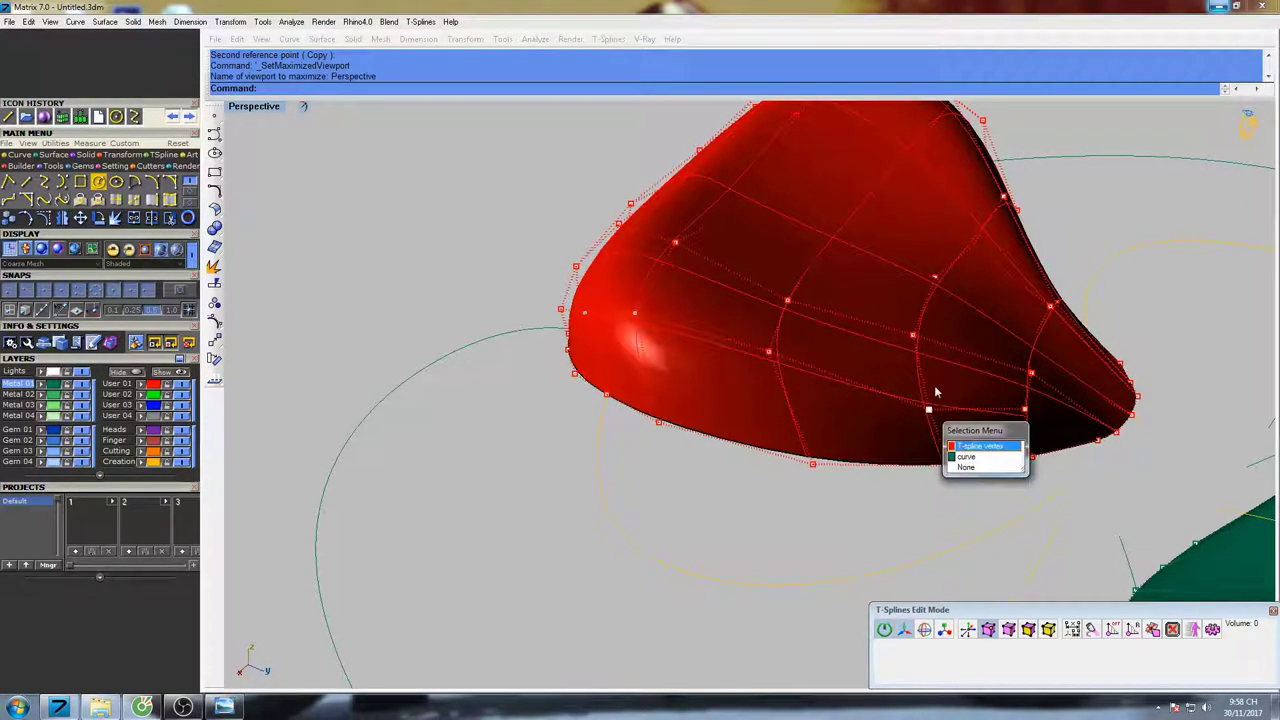
pyautogui.rightClick(947, 386)
pyautogui.moveTo(937, 371); pyautogui.dragTo(937, 355)
pyautogui.moveTo(937, 356); pyautogui.dragTo(873, 366, button='right')
pyautogui.click(873, 366)
pyautogui.scroll(-8, 868, 365)
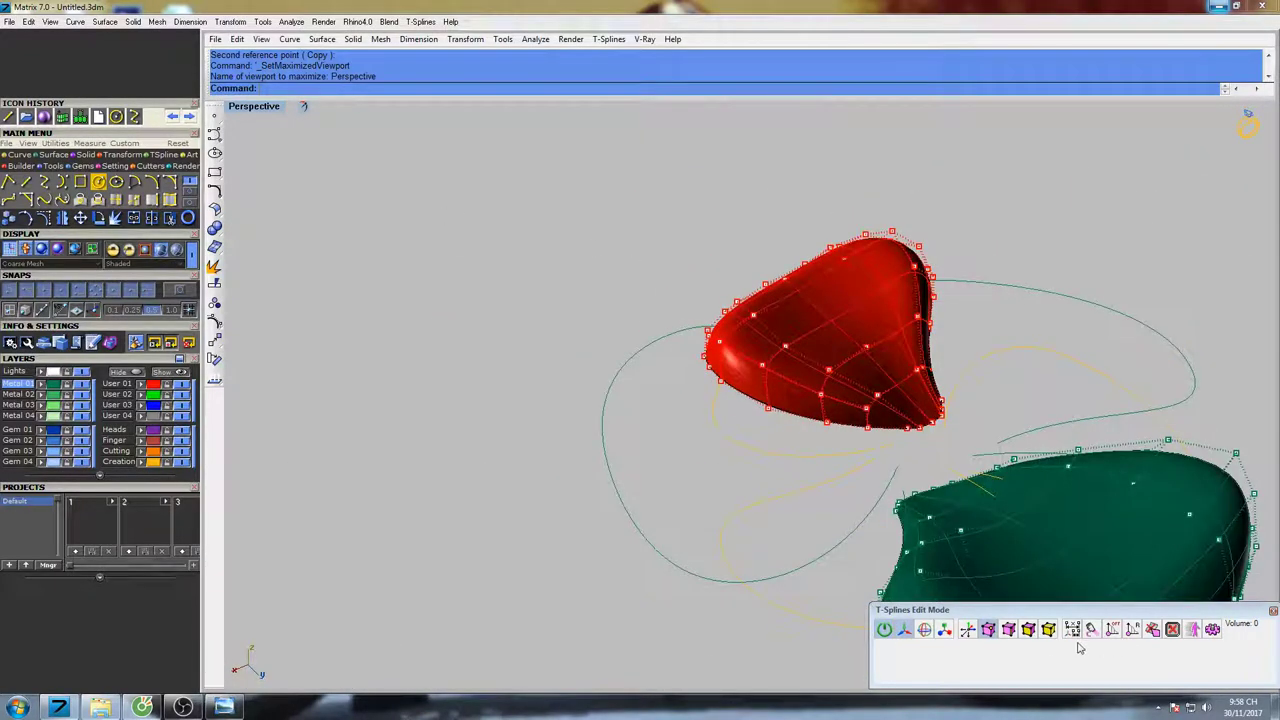
pyautogui.click(1048, 629)
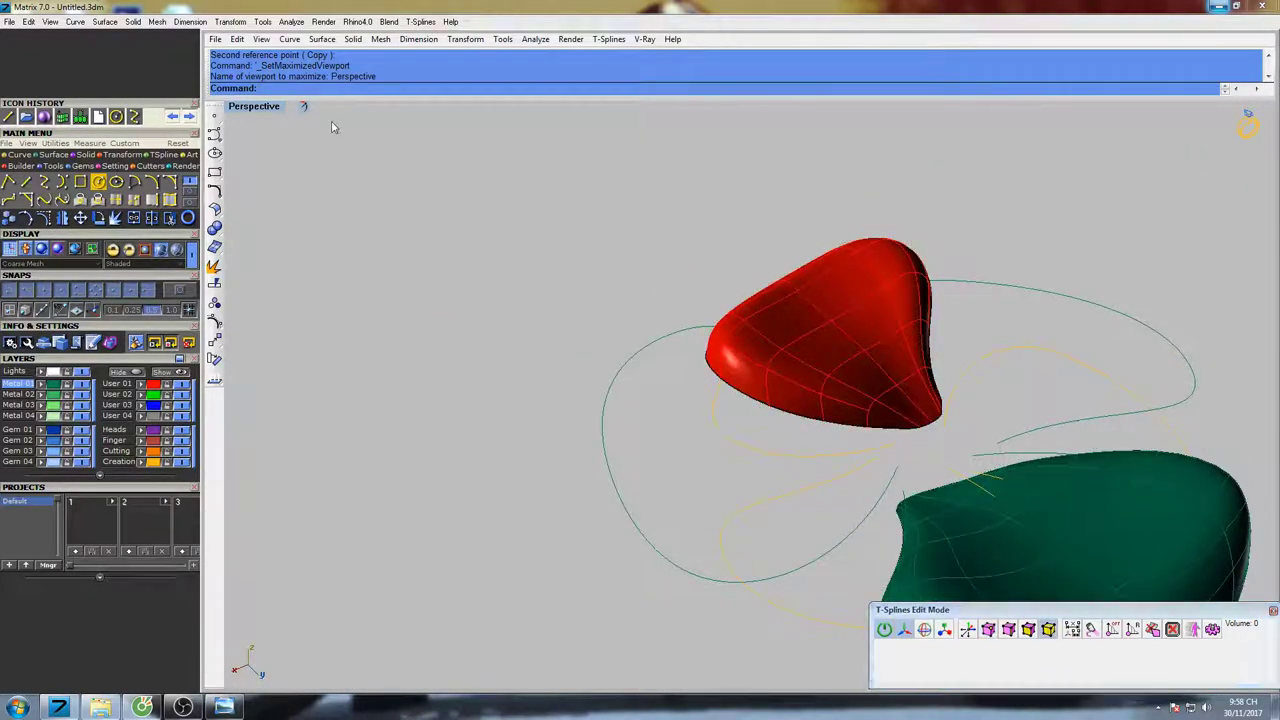
# Polar array the green petal around the origin (0) with 3 items over 360 degrees, working in the four-view layout
pyautogui.doubleClick(256, 106)
pyautogui.moveTo(588, 315); pyautogui.dragTo(643, 357, button='right')
pyautogui.scroll(-3, 643, 357)
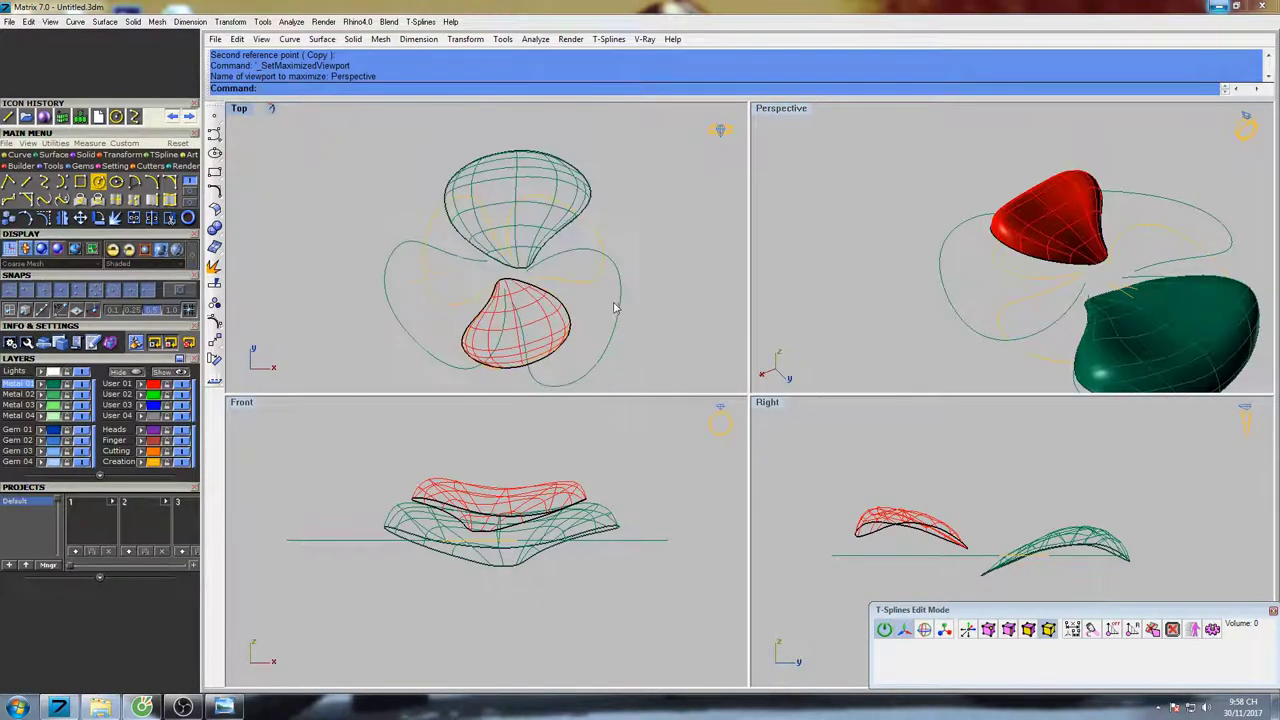
pyautogui.moveTo(632, 308); pyautogui.dragTo(613, 307, button='right')
pyautogui.click(536, 195)
pyautogui.moveTo(640, 222); pyautogui.dragTo(600, 233, button='right')
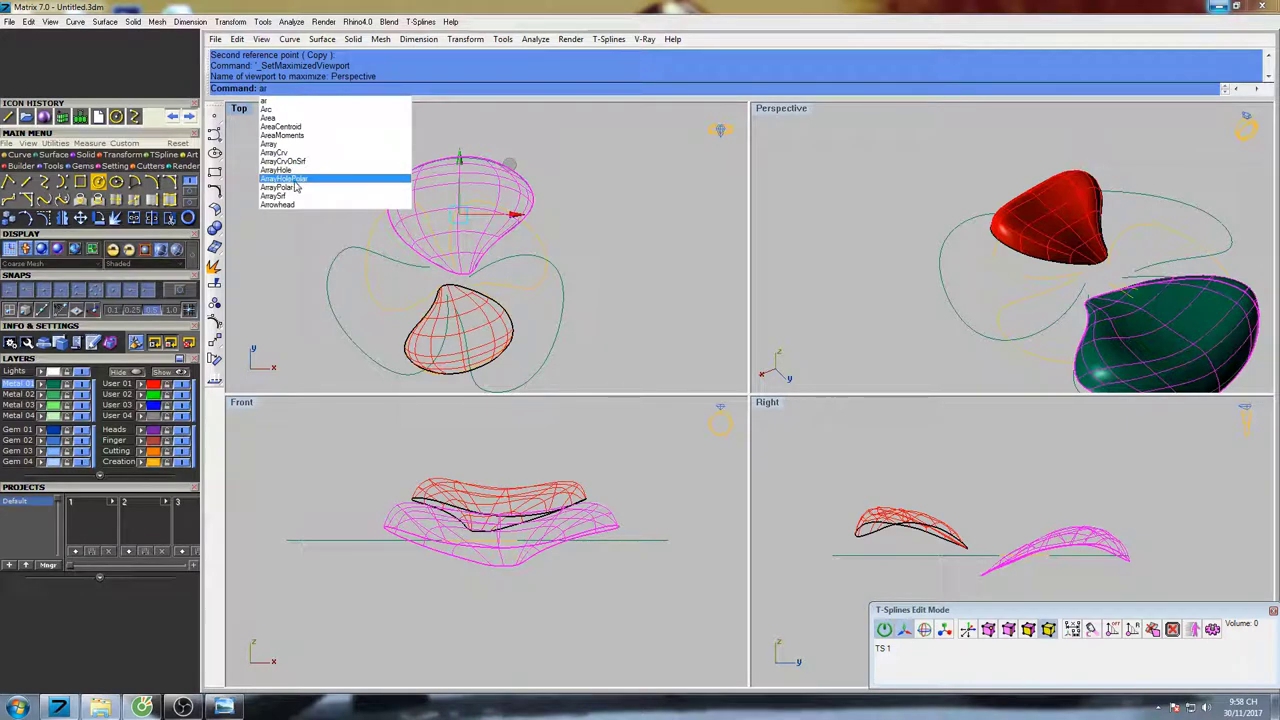
pyautogui.click(284, 187)
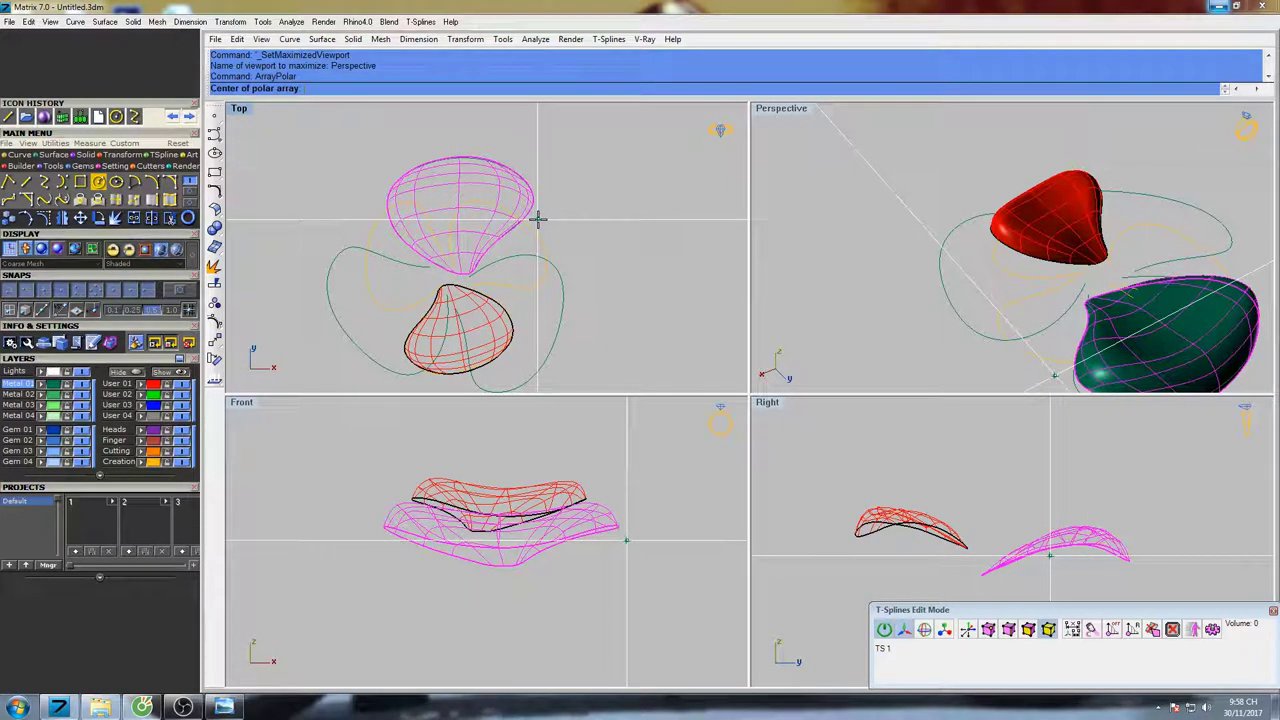
pyautogui.write('0')
pyautogui.press('Return')
pyautogui.press('Return')
pyautogui.press('Return')
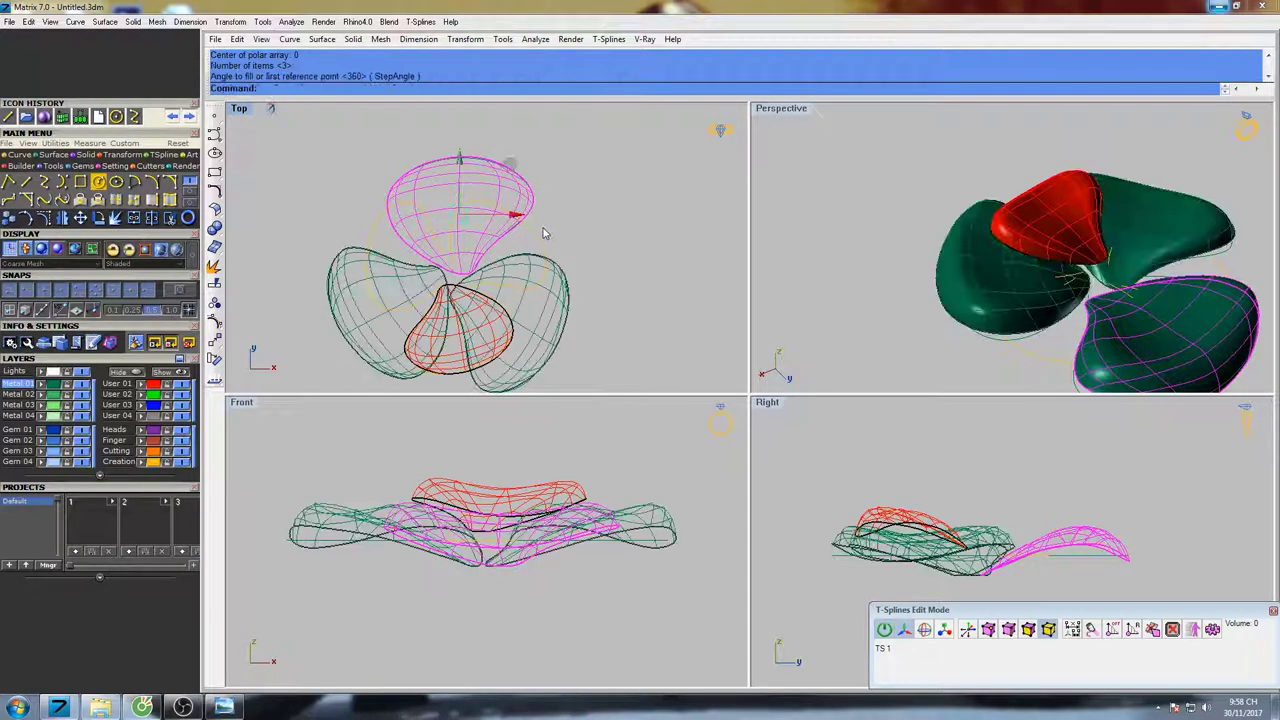
pyautogui.moveTo(569, 250); pyautogui.dragTo(591, 239, button='right')
pyautogui.click(645, 208)
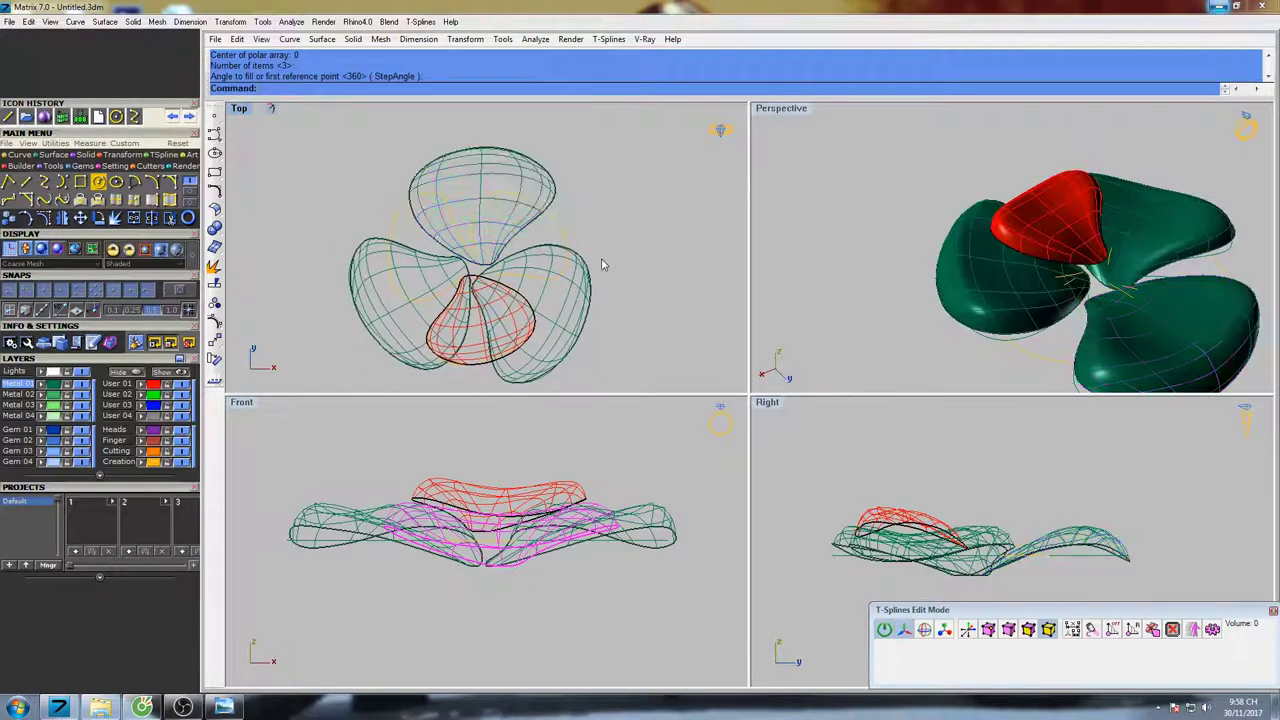
# Polar array the red petal around the origin (0) with 3 items over 360 degrees
pyautogui.scroll(2, 473, 343)
pyautogui.click(477, 349)
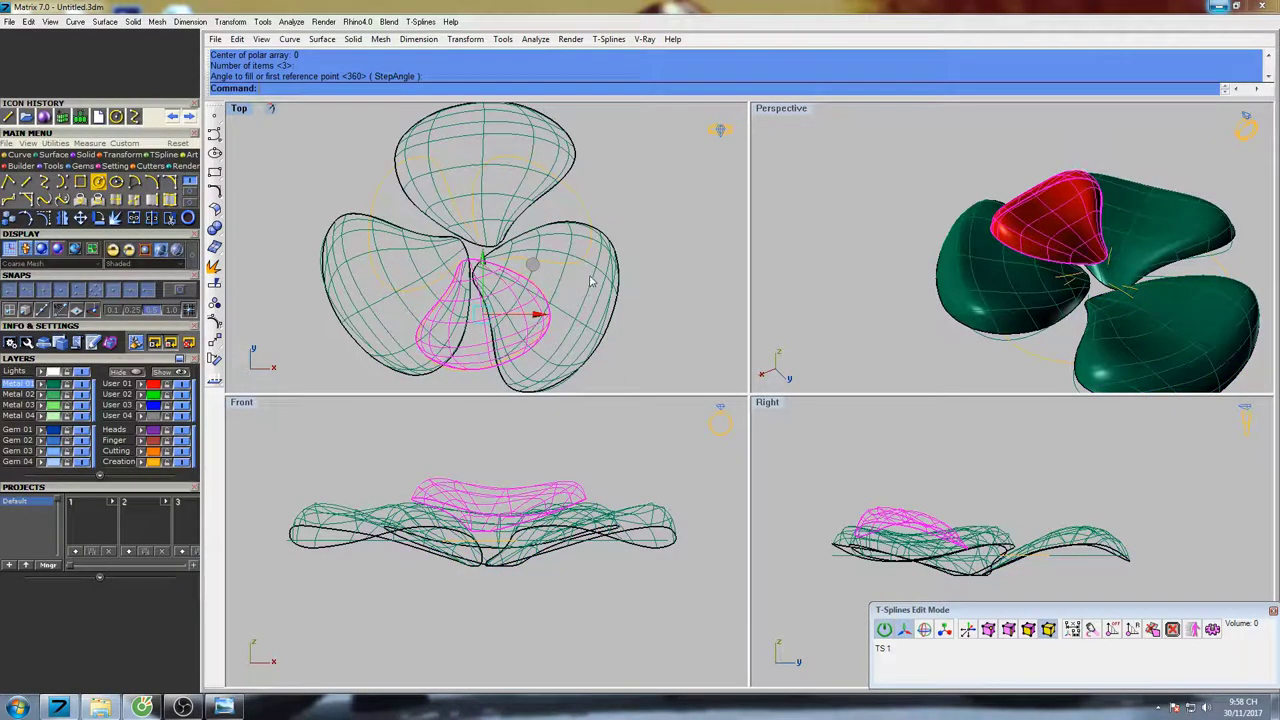
pyautogui.press('Return')
pyautogui.press('Return')
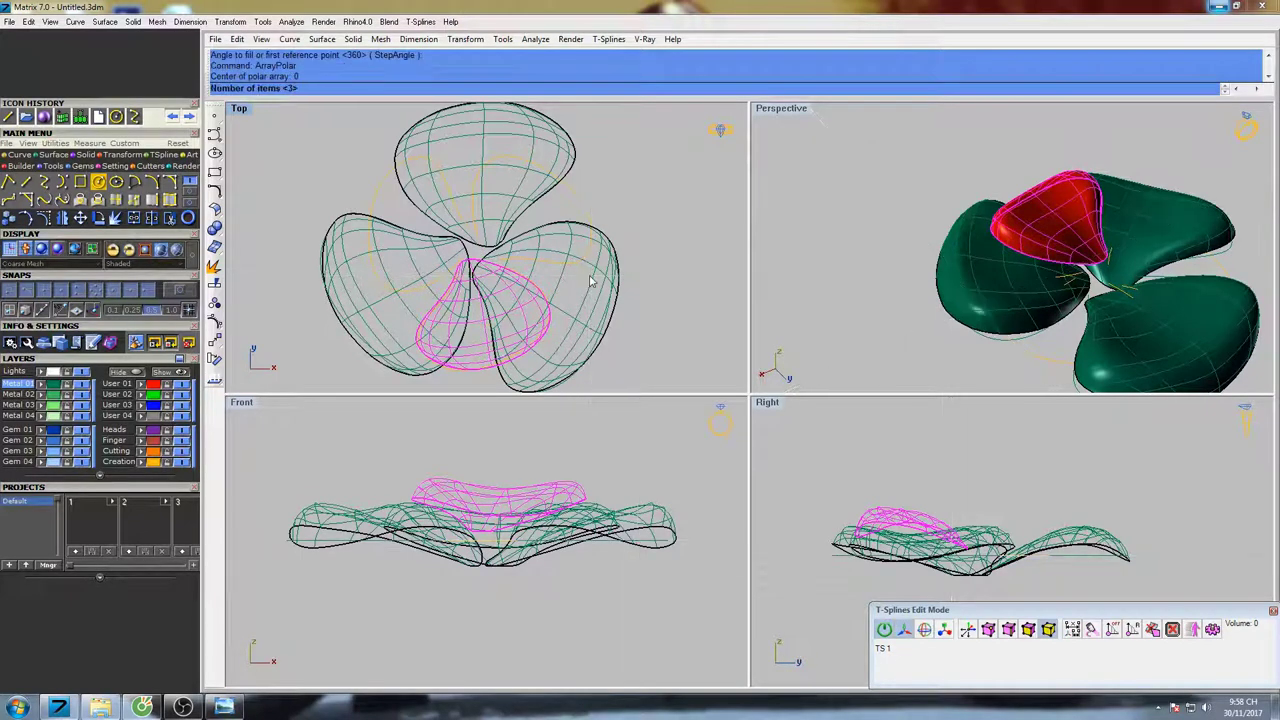
pyautogui.write('5')
pyautogui.press('Return')
pyautogui.press('Return')
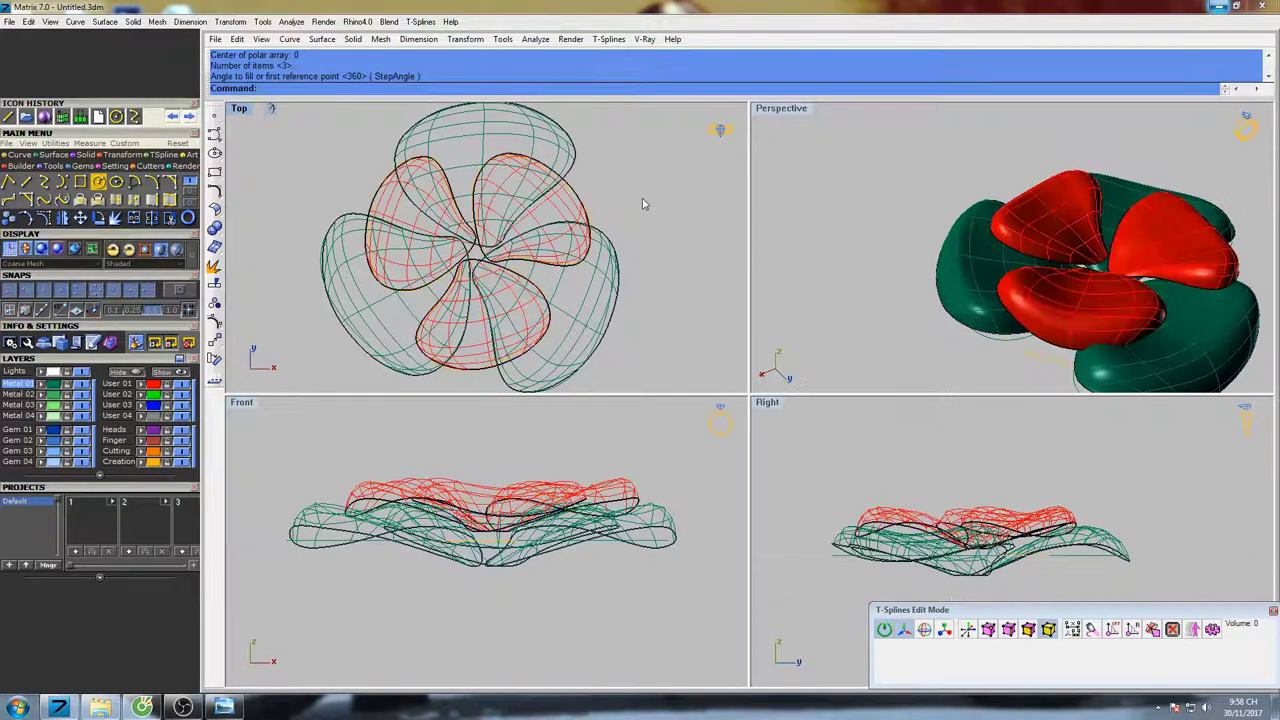
# Inspect the complete two-layer flower shaded in the Top and Front views
pyautogui.moveTo(643, 200)
pyautogui.mouseDown(button='right')
pyautogui.moveTo(653, 235)
pyautogui.moveTo(621, 240)
pyautogui.mouseUp(button='right')
pyautogui.write('s')
pyautogui.press('Return')
pyautogui.scroll(-8, 646, 233)
pyautogui.moveTo(637, 491); pyautogui.dragTo(627, 473, button='right')
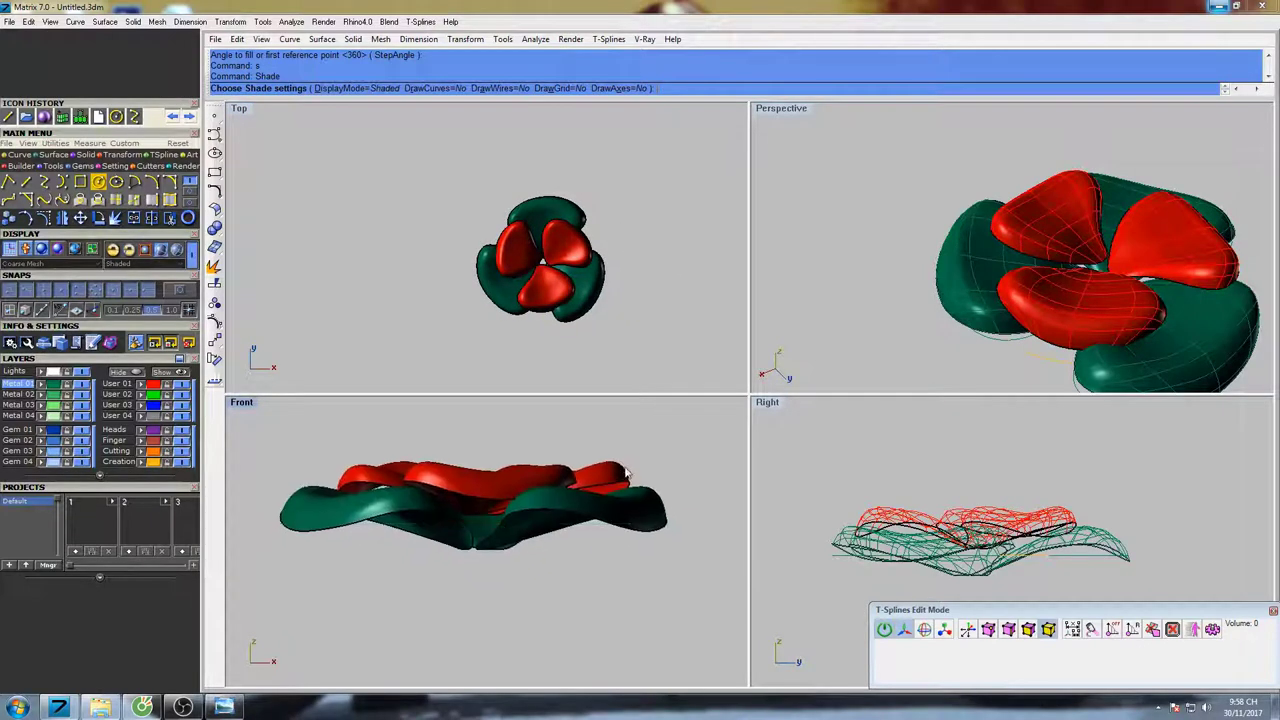
pyautogui.scroll(4, 640, 303)
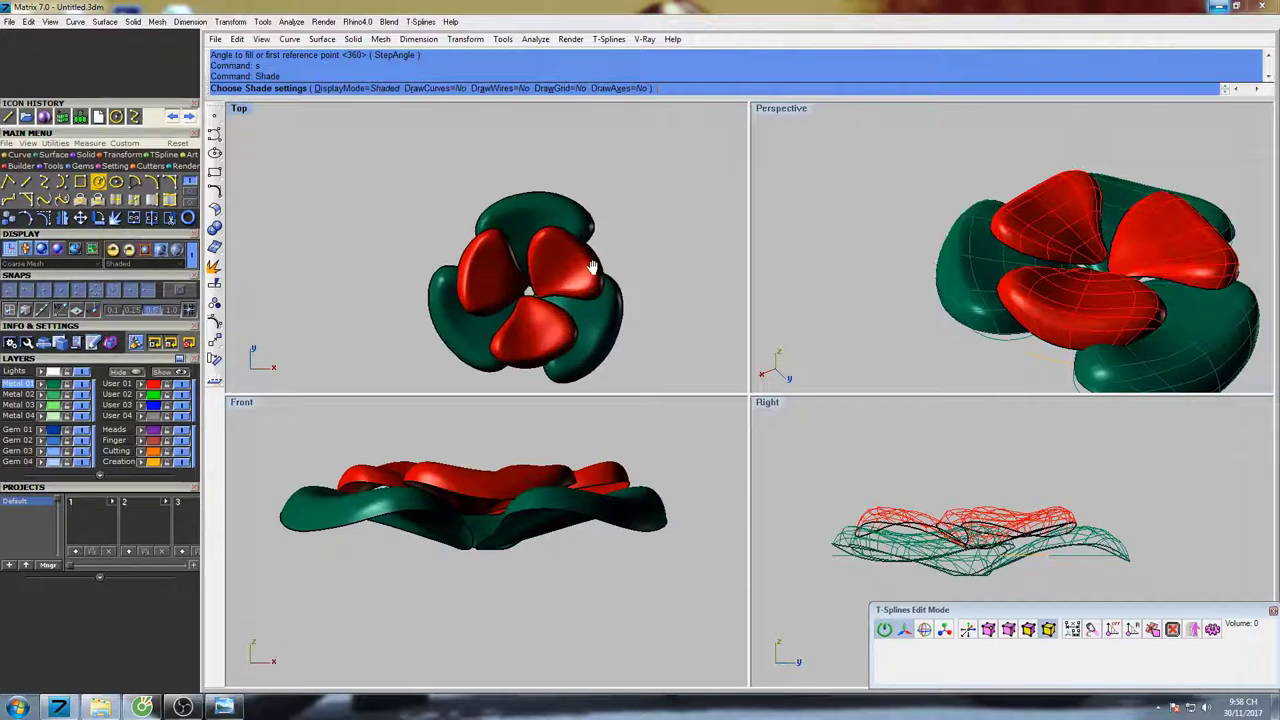
# Scale up the source red petal at the bottom of the Top view with Scale2D, using the origin (0) as base point
pyautogui.press('Escape')
pyautogui.scroll(3, 597, 275)
pyautogui.scroll(-2, 597, 275)
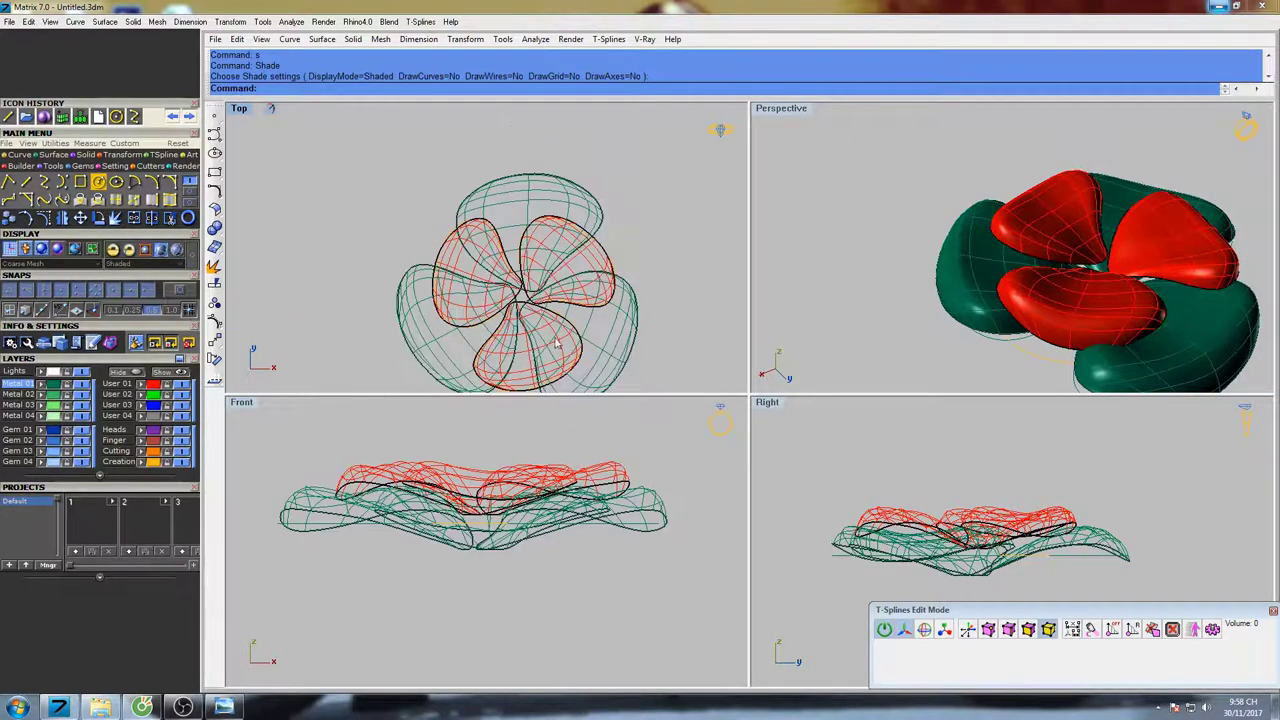
pyautogui.click(558, 350)
pyautogui.moveTo(592, 335); pyautogui.dragTo(584, 300, button='right')
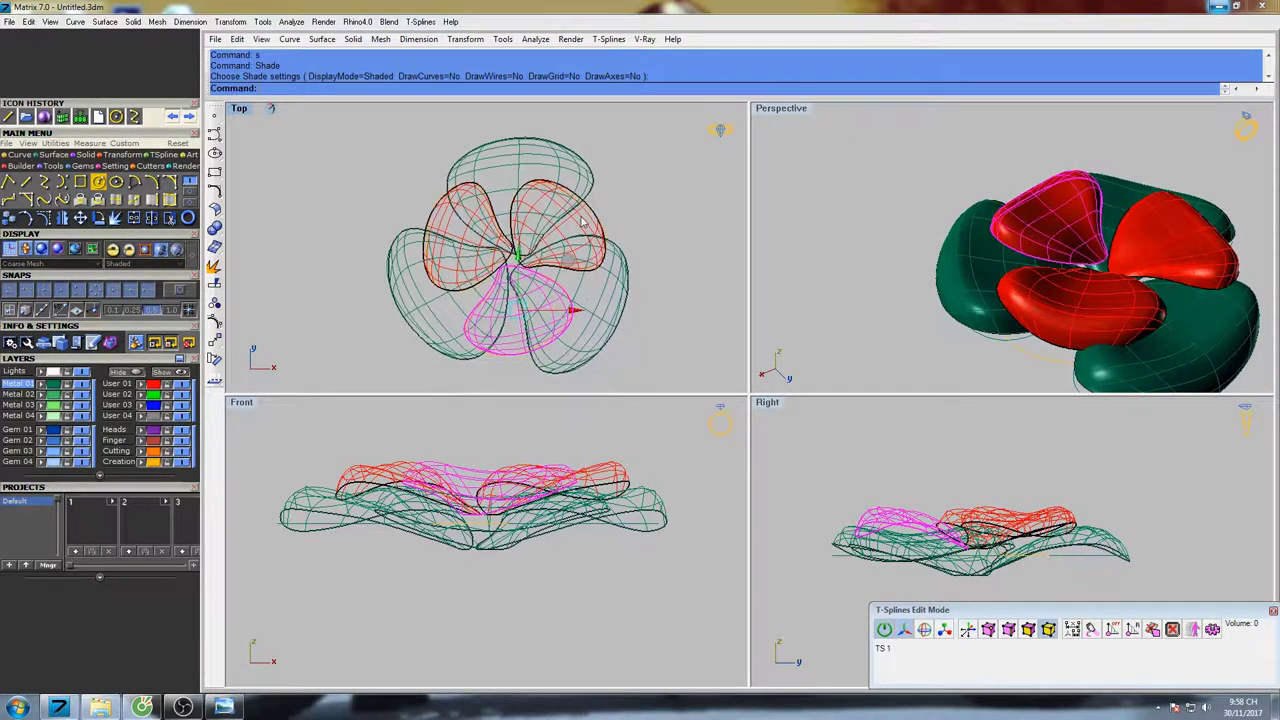
pyautogui.moveTo(584, 254)
pyautogui.mouseDown(button='right')
pyautogui.moveTo(572, 253)
pyautogui.moveTo(587, 232)
pyautogui.mouseUp(button='right')
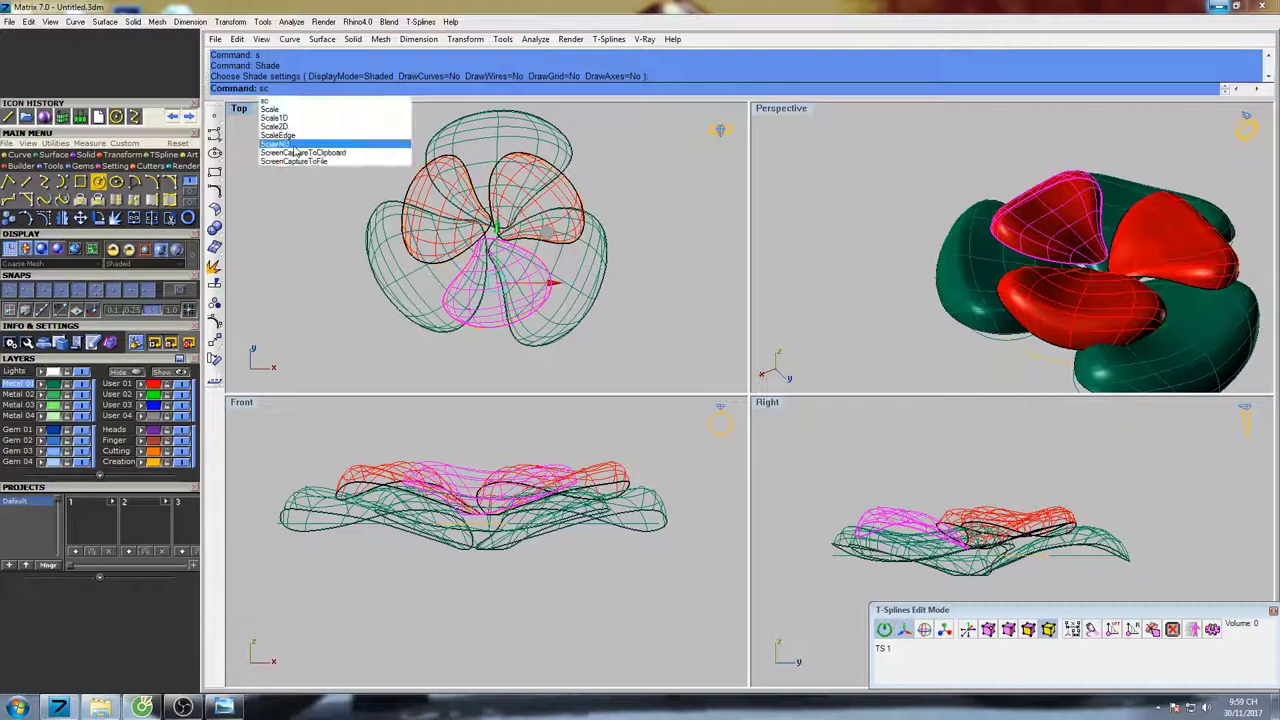
pyautogui.click(290, 130)
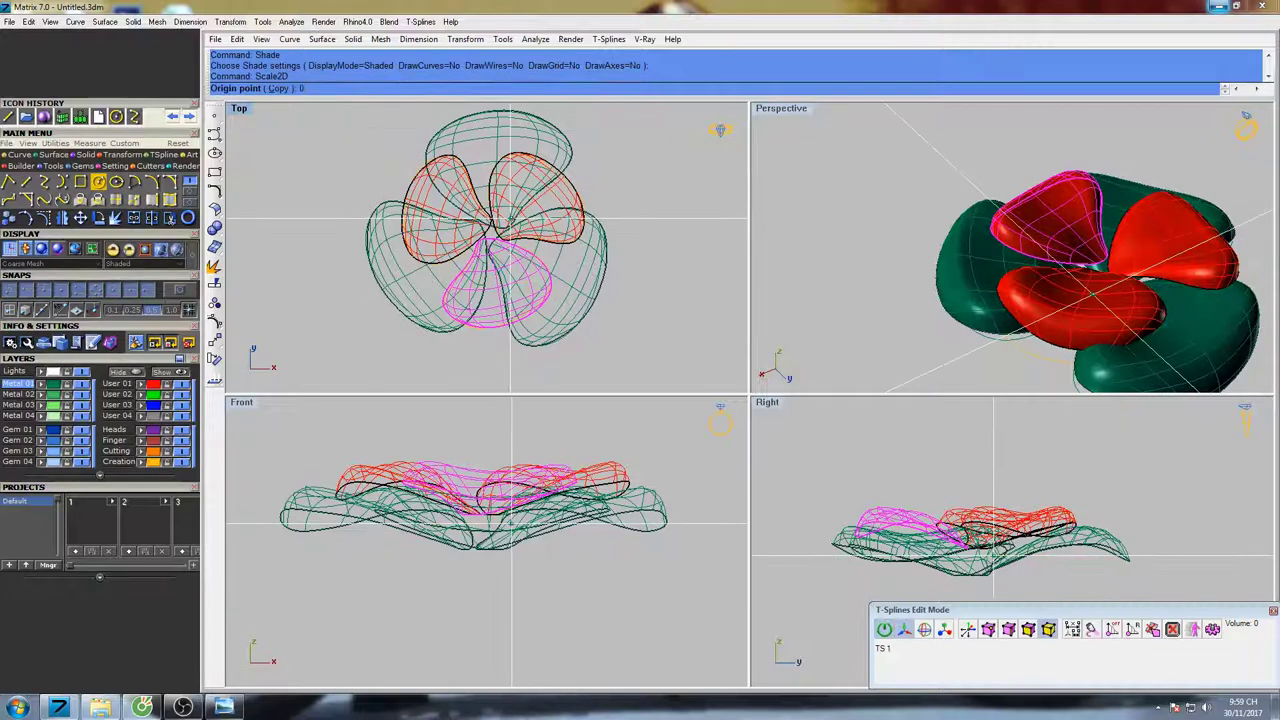
pyautogui.write('0')
pyautogui.press('Return')
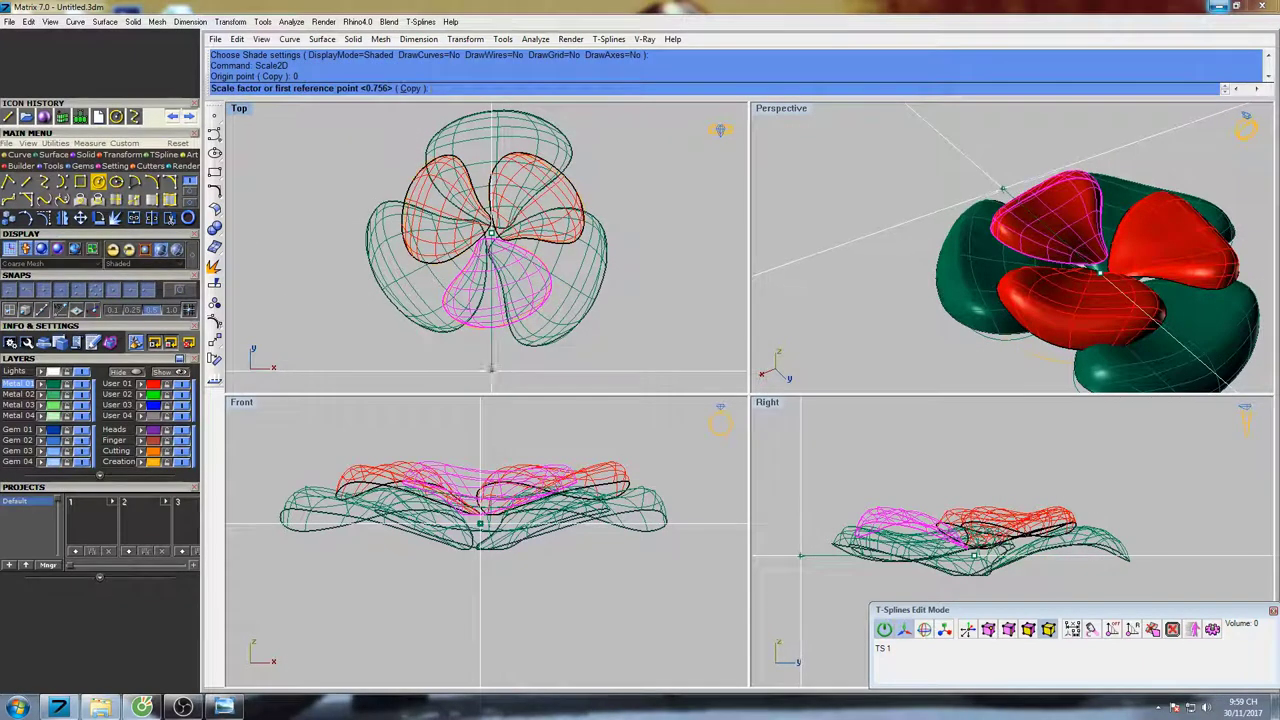
pyautogui.click(491, 370)
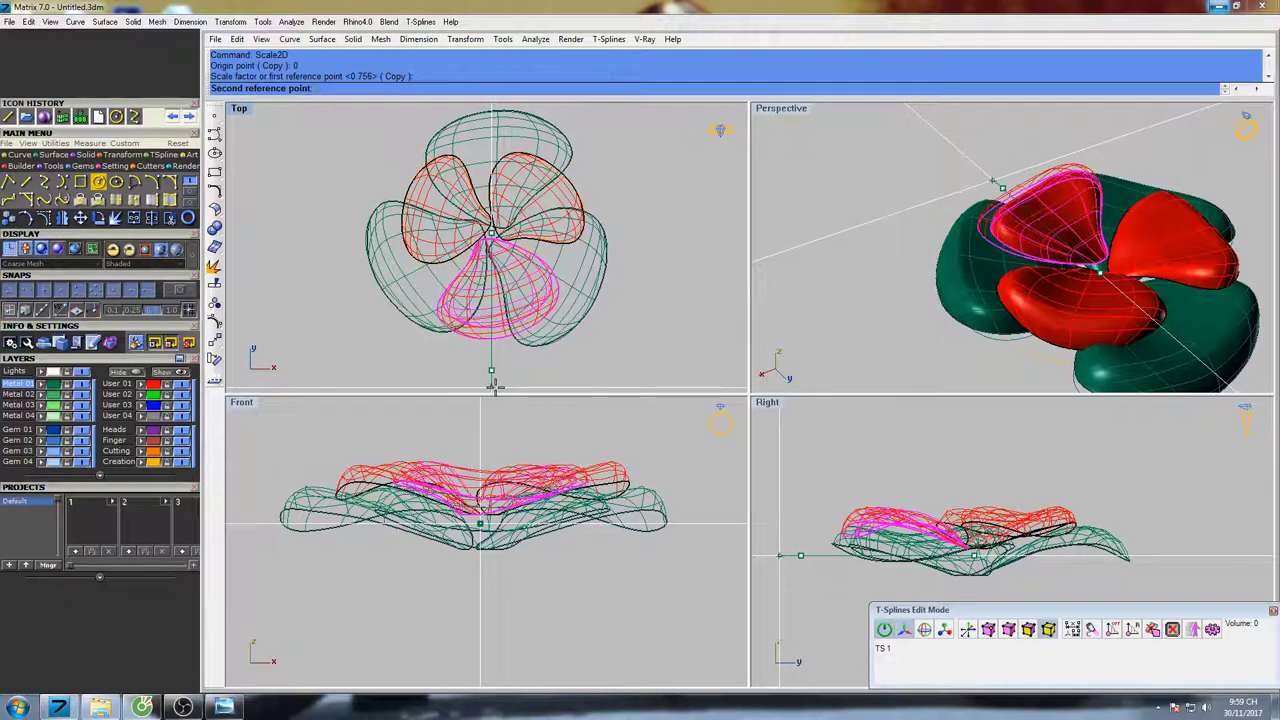
pyautogui.click(518, 380)
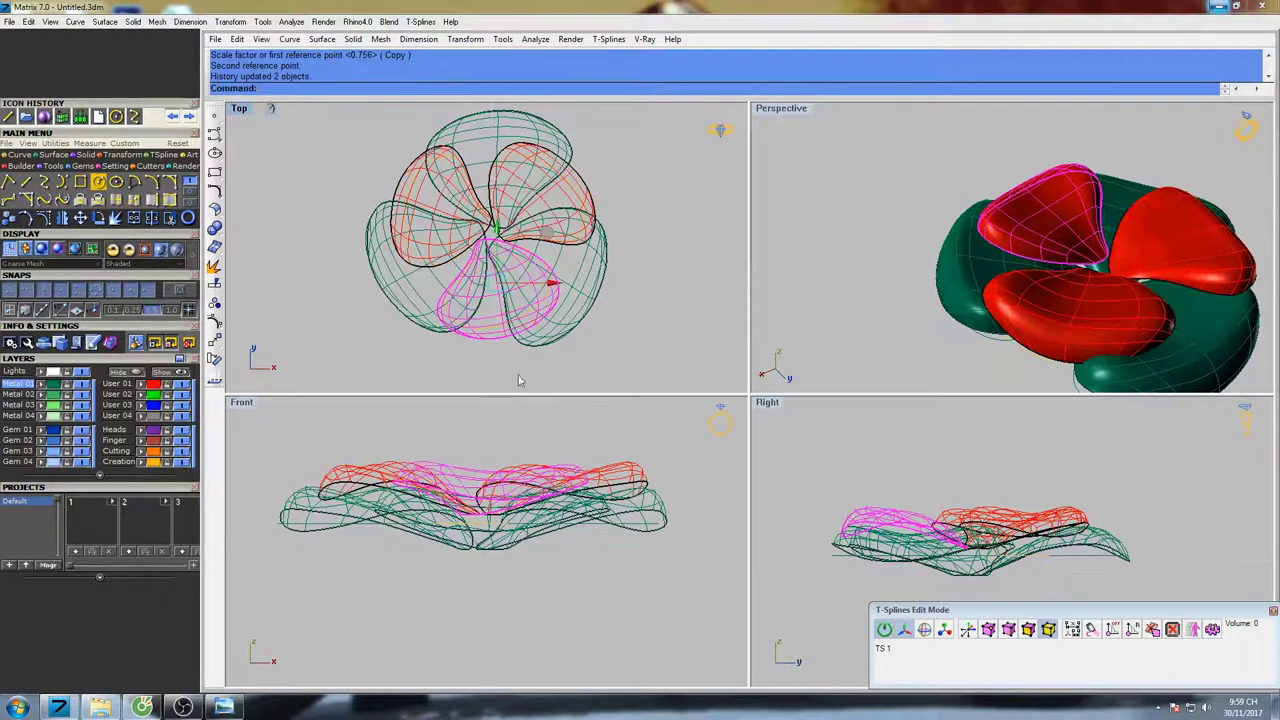
# Preview the flower shaded in the Top view and rotate the source red petal slightly clockwise about the flower's centre
pyautogui.write('s')
pyautogui.press('Return')
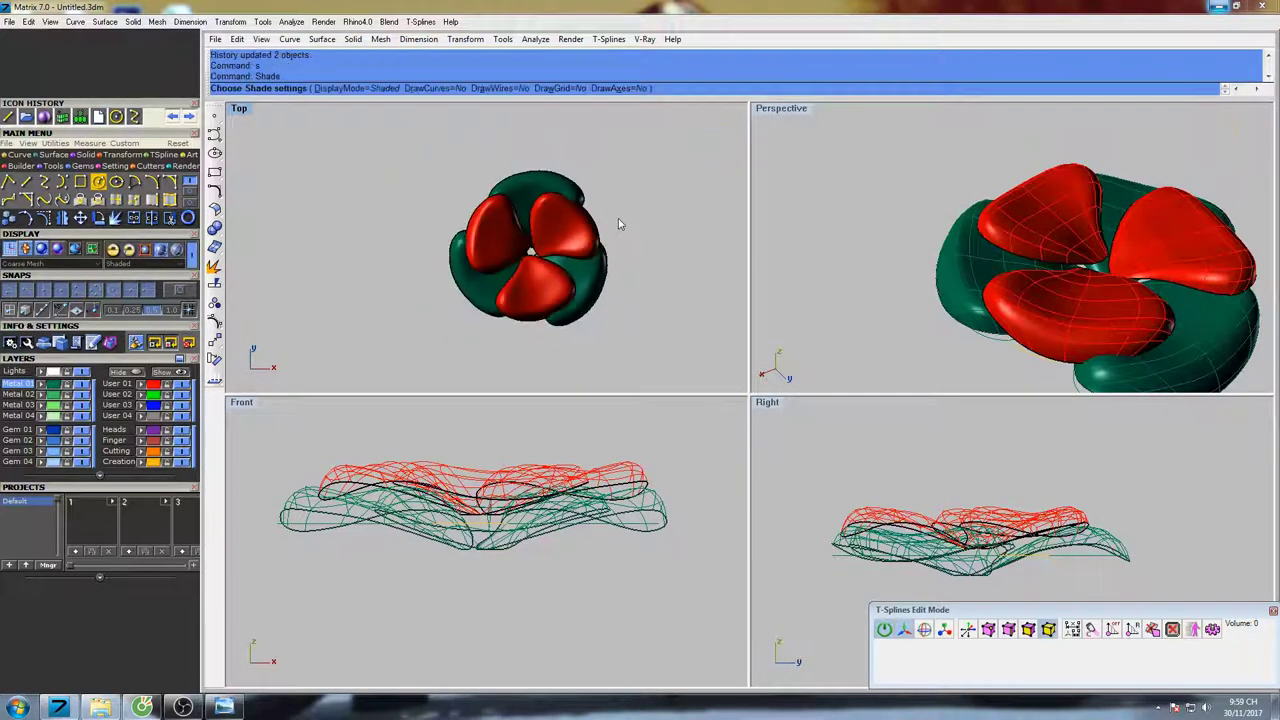
pyautogui.moveTo(618, 219); pyautogui.dragTo(608, 222, button='right')
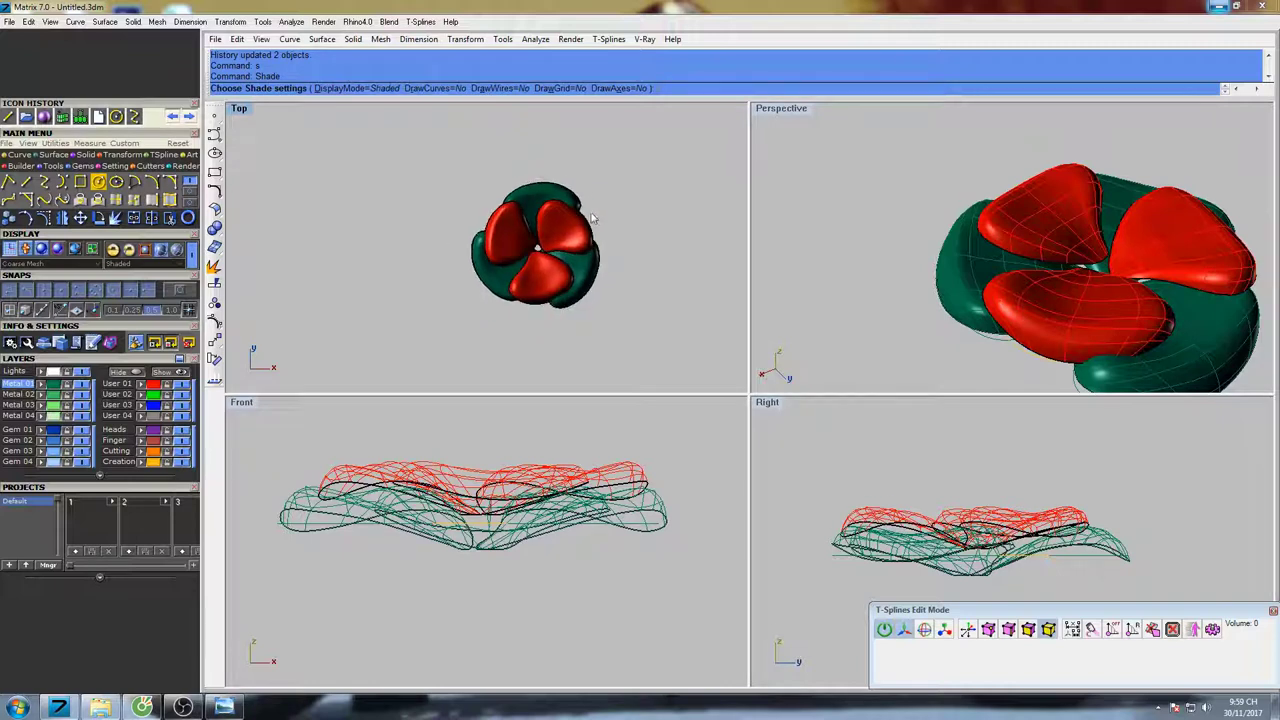
pyautogui.scroll(4, 594, 188)
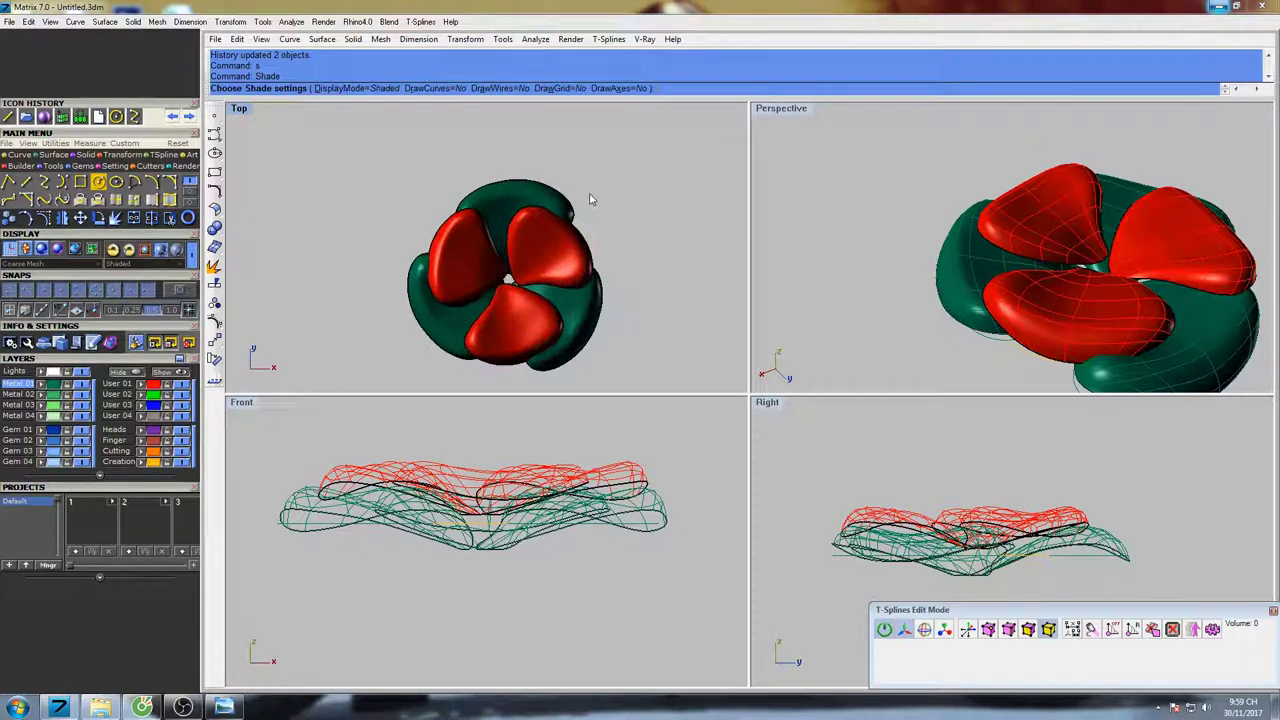
pyautogui.press('Escape')
pyautogui.click(541, 303)
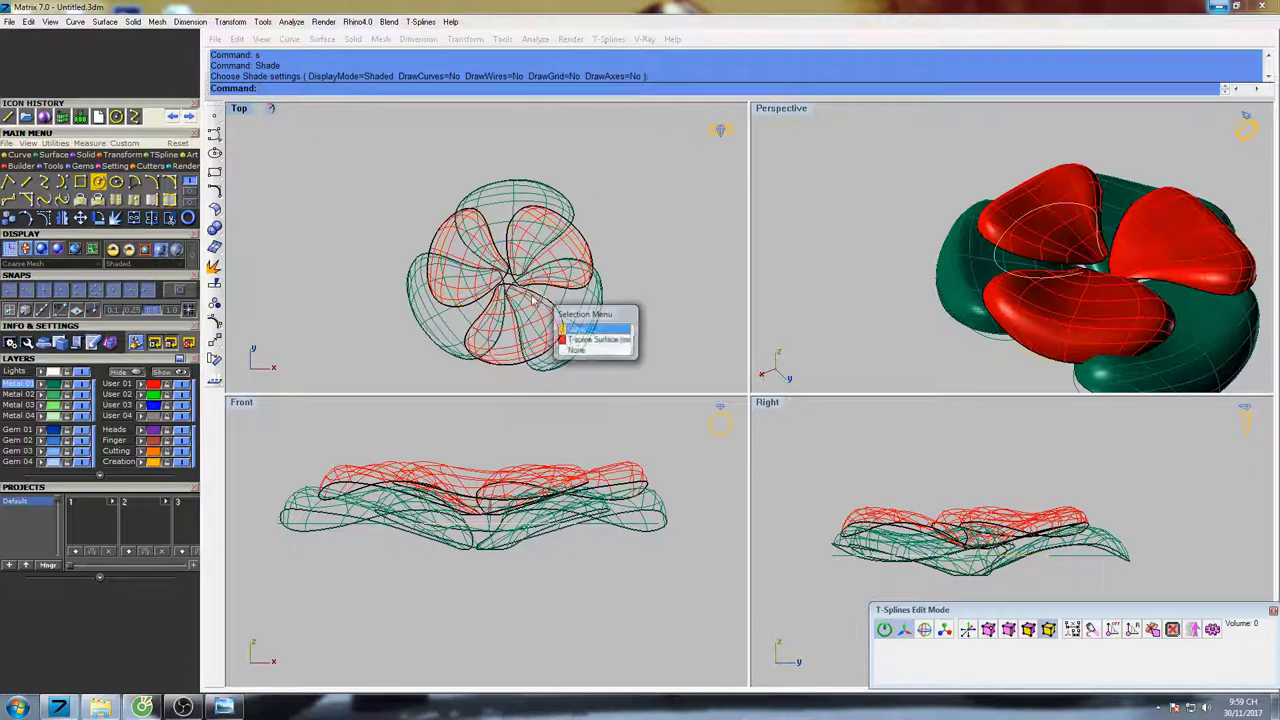
pyautogui.click(586, 340)
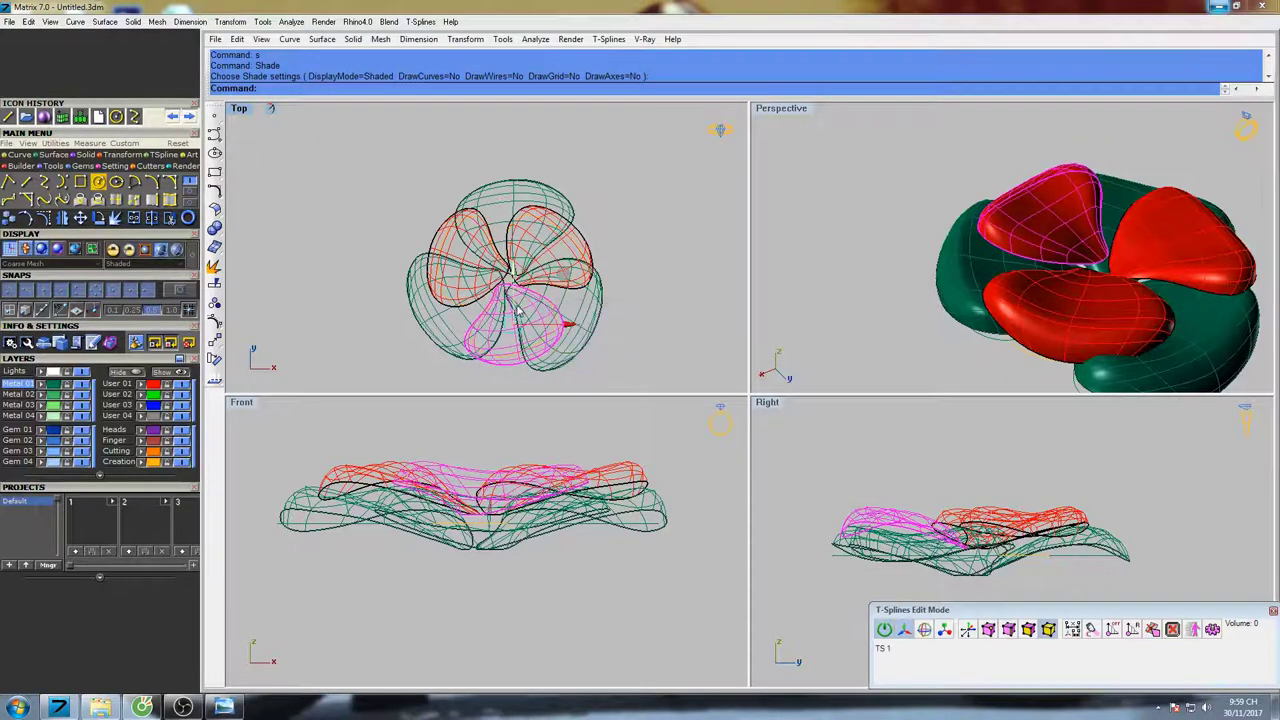
pyautogui.write('Rotate')
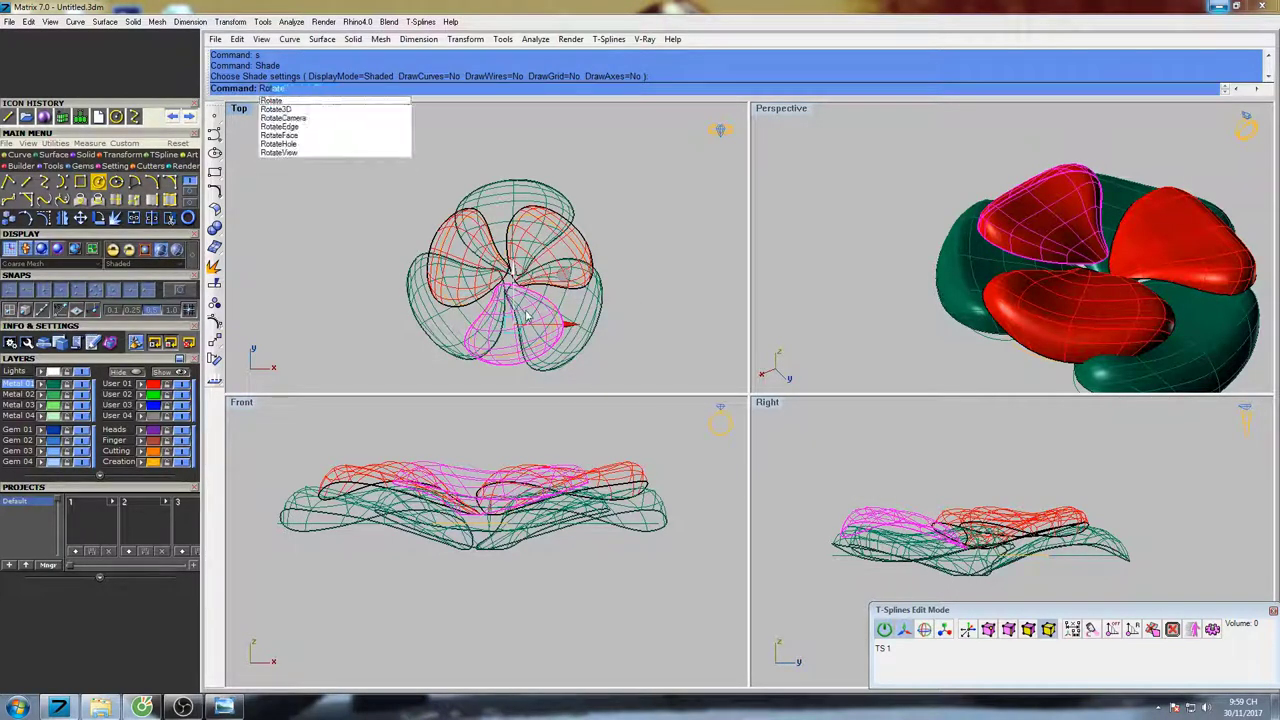
pyautogui.press('Return')
pyautogui.click(515, 281)
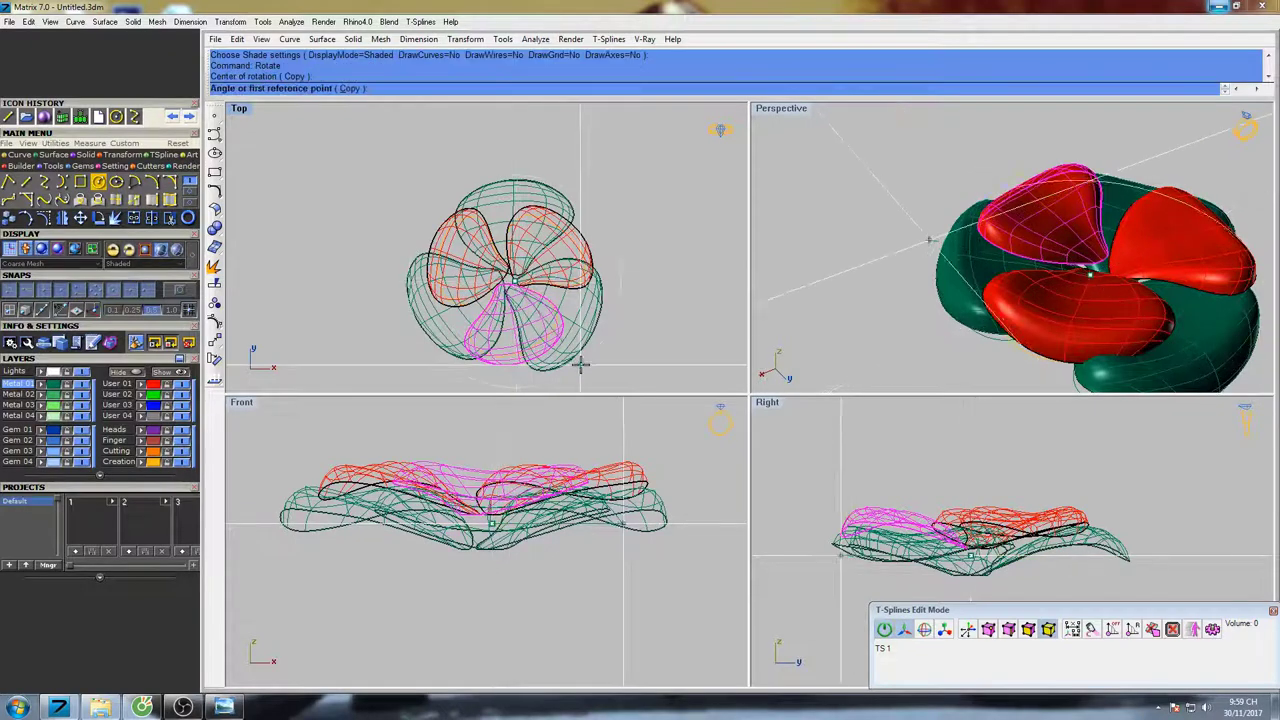
pyautogui.click(579, 364)
pyautogui.click(574, 367)
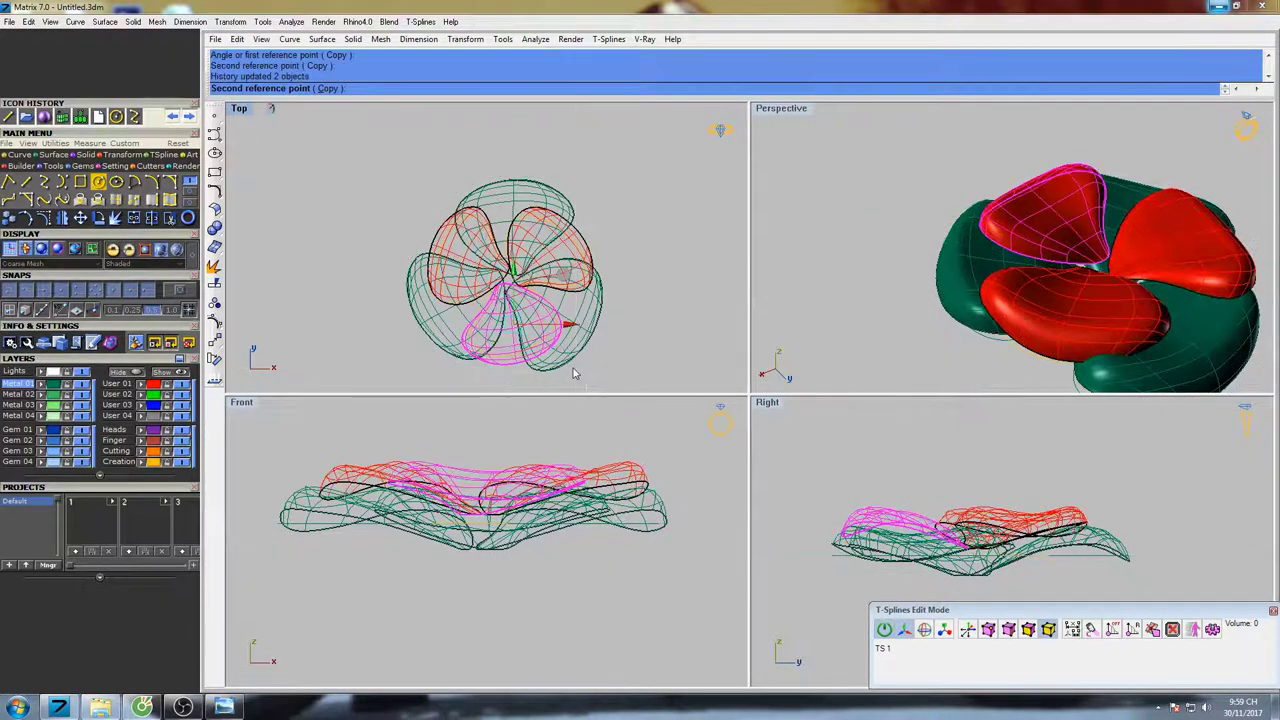
# Rotate the source red petal slightly clockwise about its outer edge in the Top view
pyautogui.rightClick(529, 348)
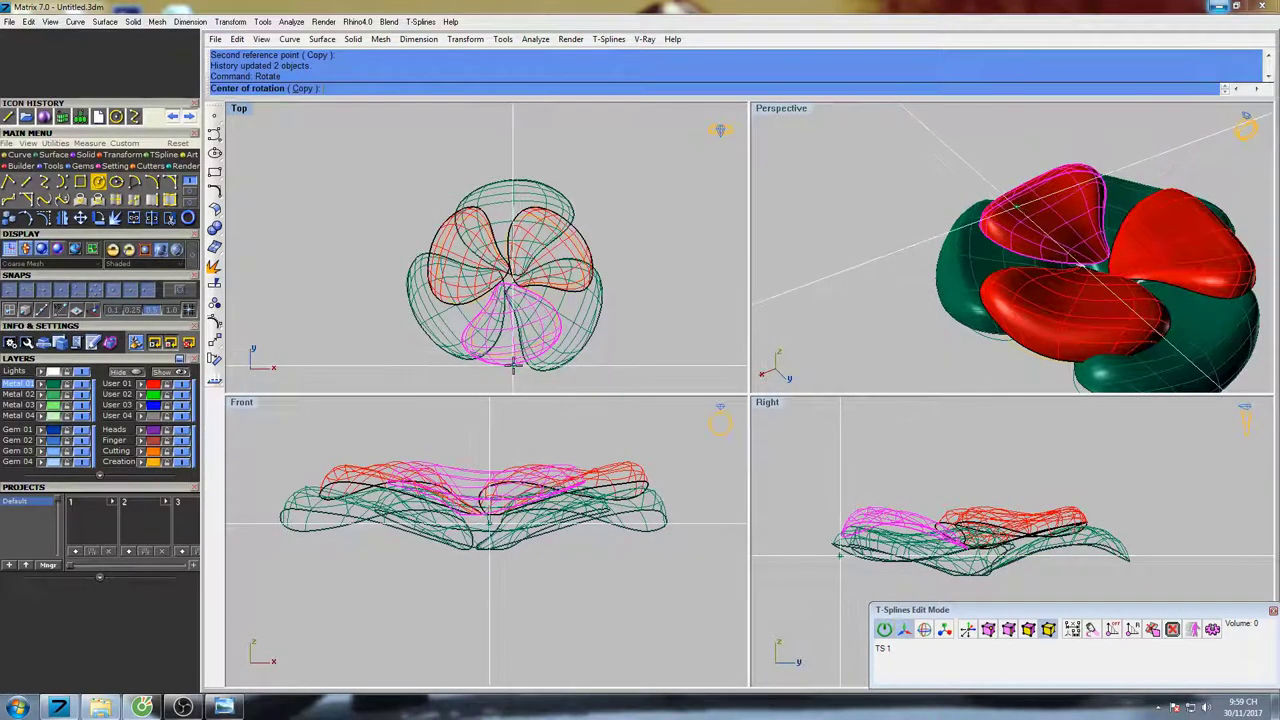
pyautogui.click(507, 270)
pyautogui.scroll(3, 505, 260)
pyautogui.click(499, 228)
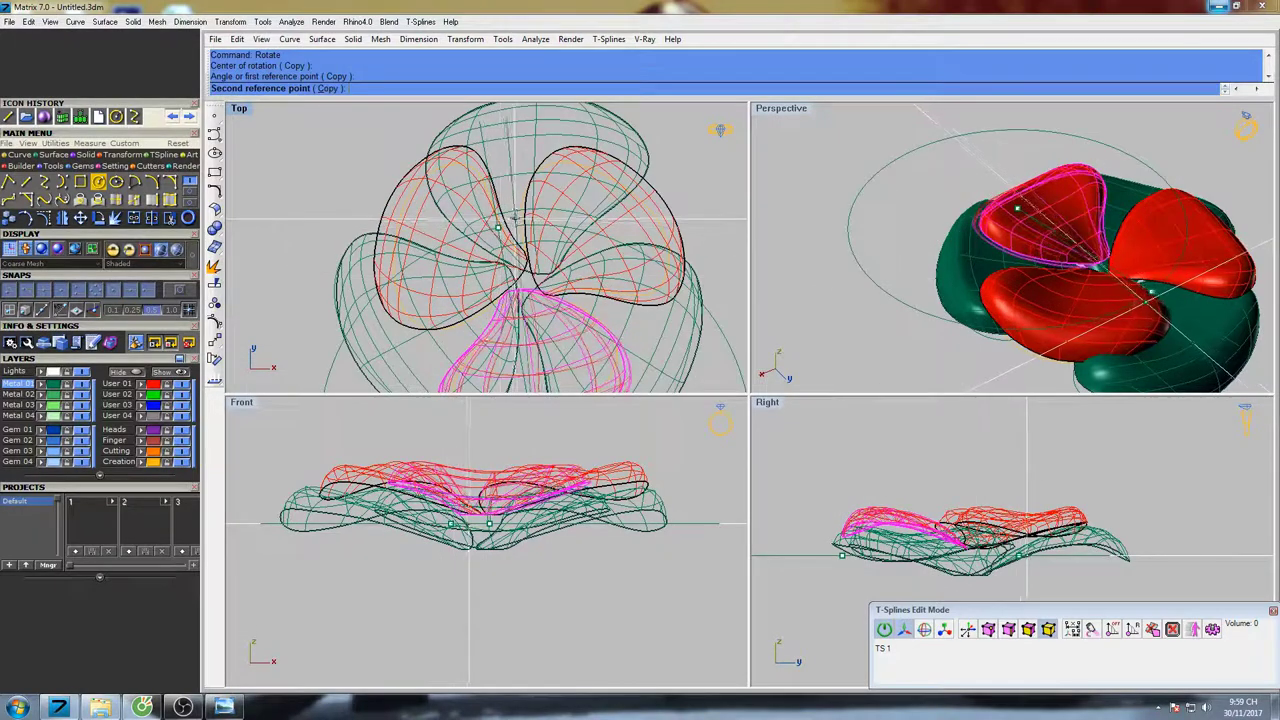
pyautogui.click(518, 228)
pyautogui.press('Return')
pyautogui.scroll(-2, 518, 226)
pyautogui.scroll(-2, 518, 228)
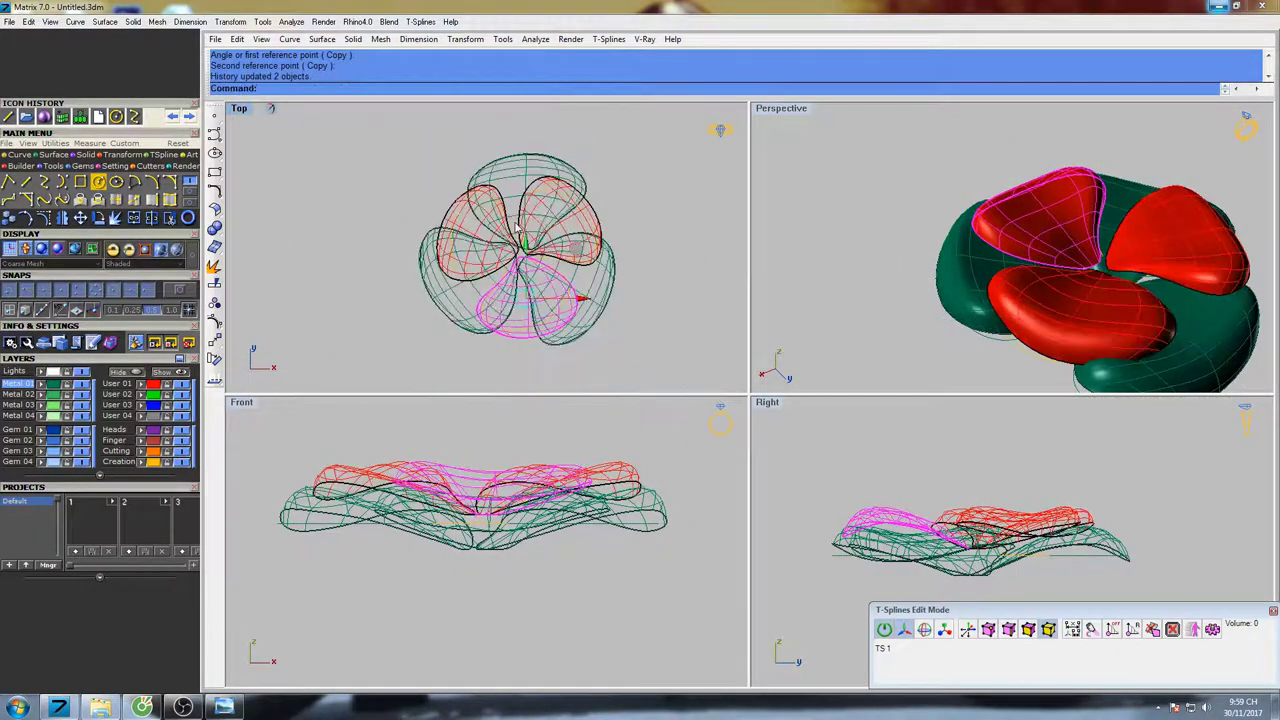
# Inspect the adjusted flower shaded in the Top view and enlarged in the Perspective view
pyautogui.moveTo(531, 245); pyautogui.dragTo(511, 249, button='right')
pyautogui.write('s')
pyautogui.press('Return')
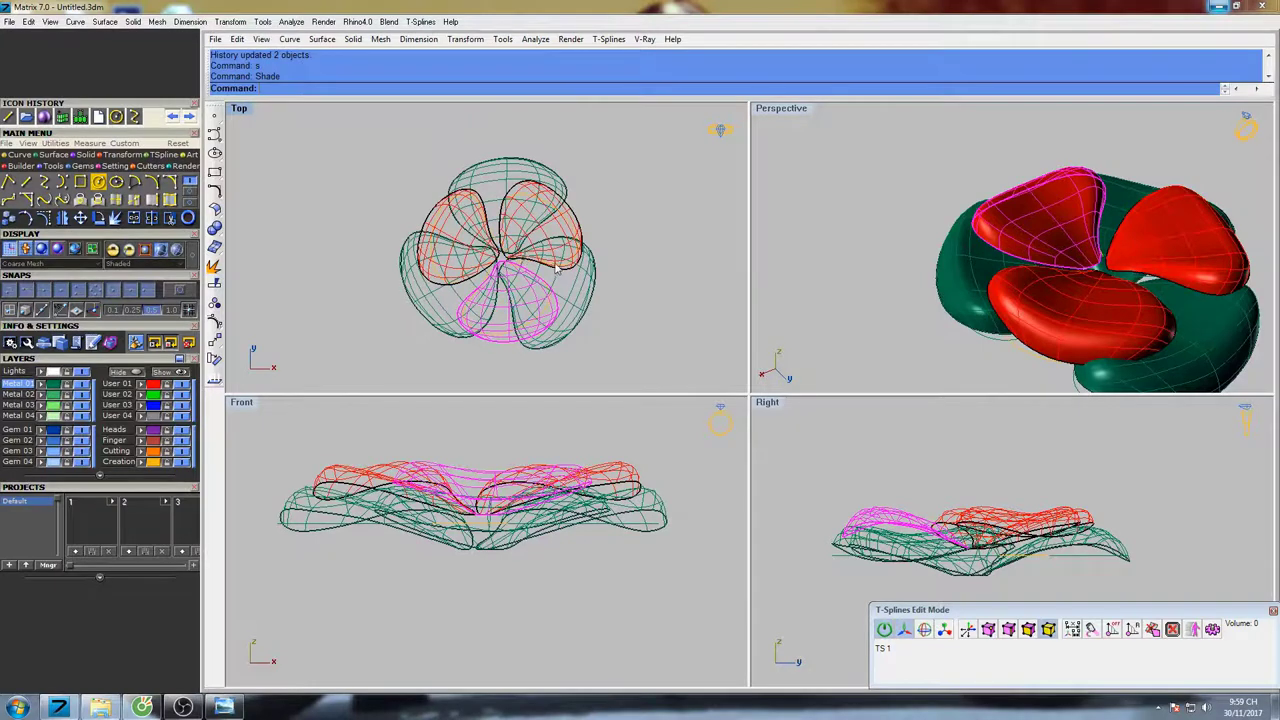
pyautogui.moveTo(615, 244); pyautogui.dragTo(605, 237, button='right')
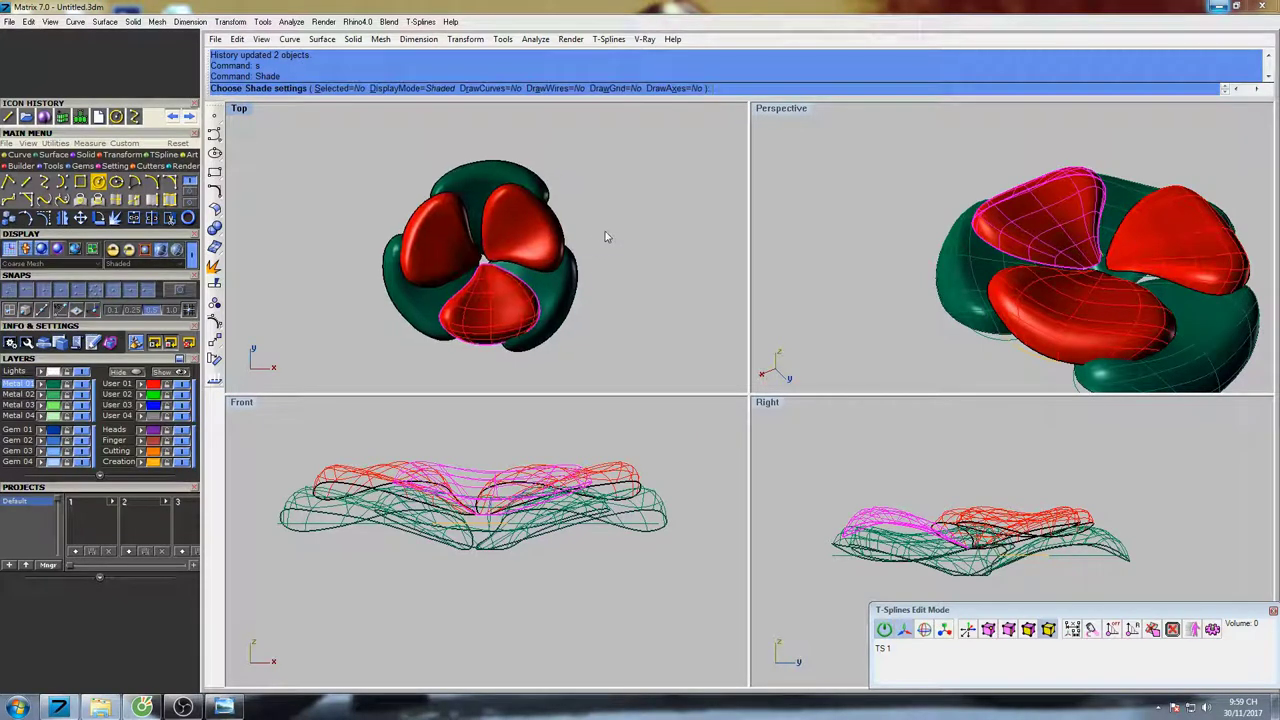
pyautogui.scroll(-2, 614, 232)
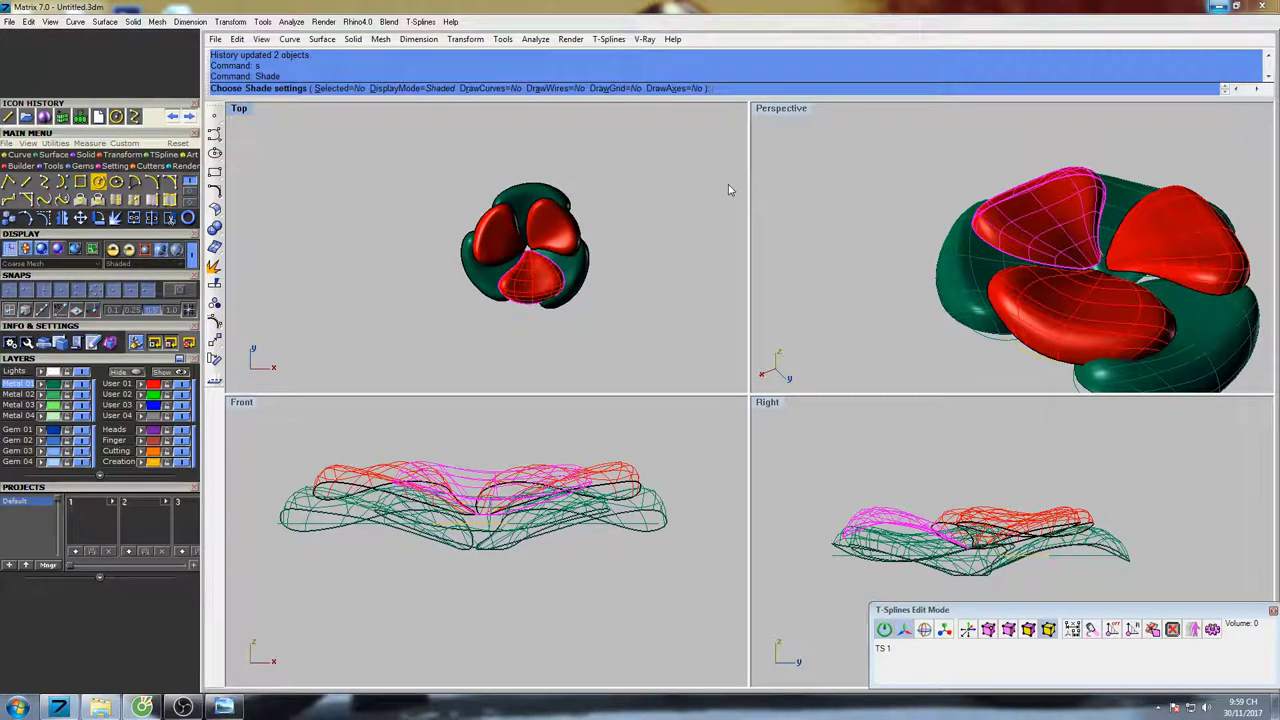
pyautogui.click(757, 157)
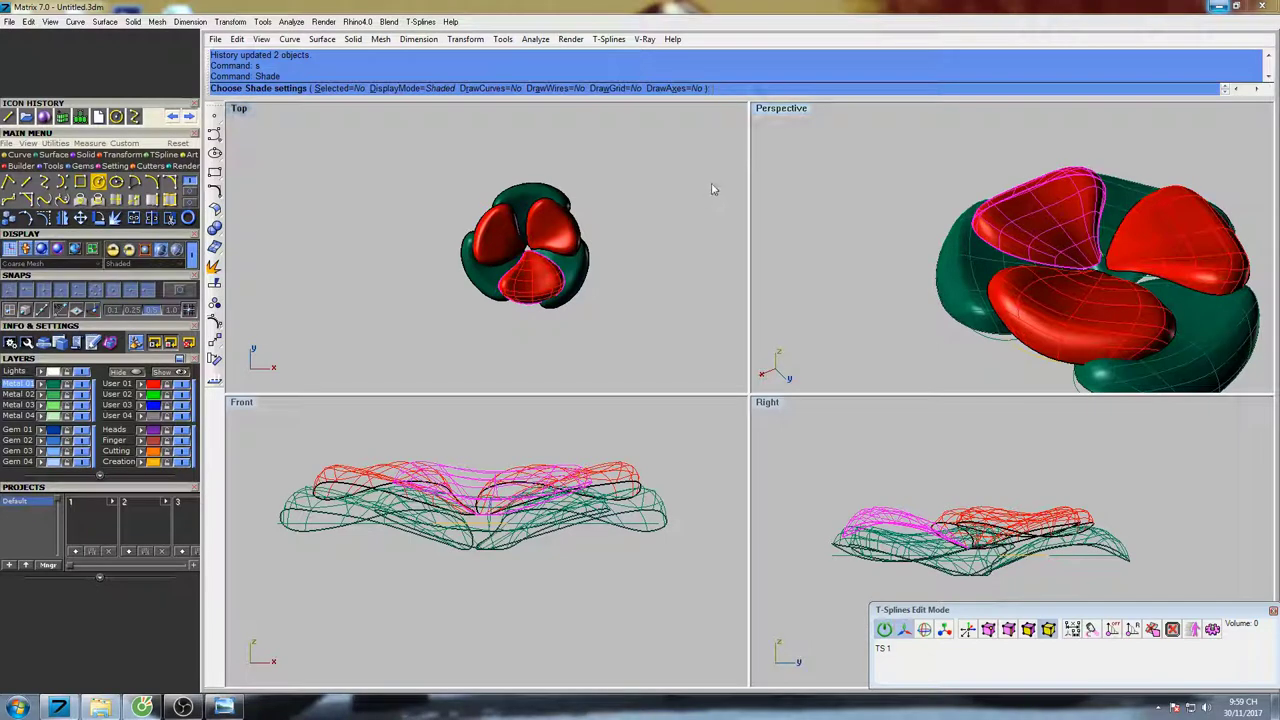
pyautogui.press('Escape')
pyautogui.press('Escape')
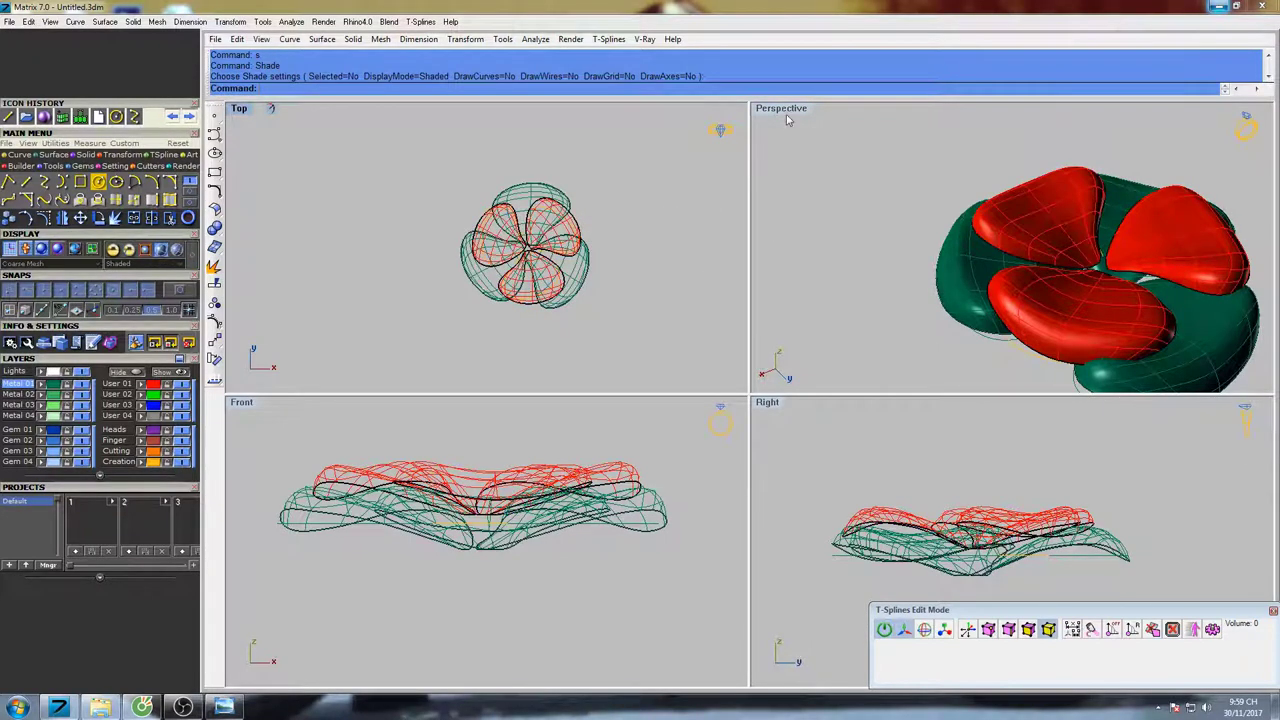
pyautogui.doubleClick(785, 110)
pyautogui.scroll(4, 820, 314)
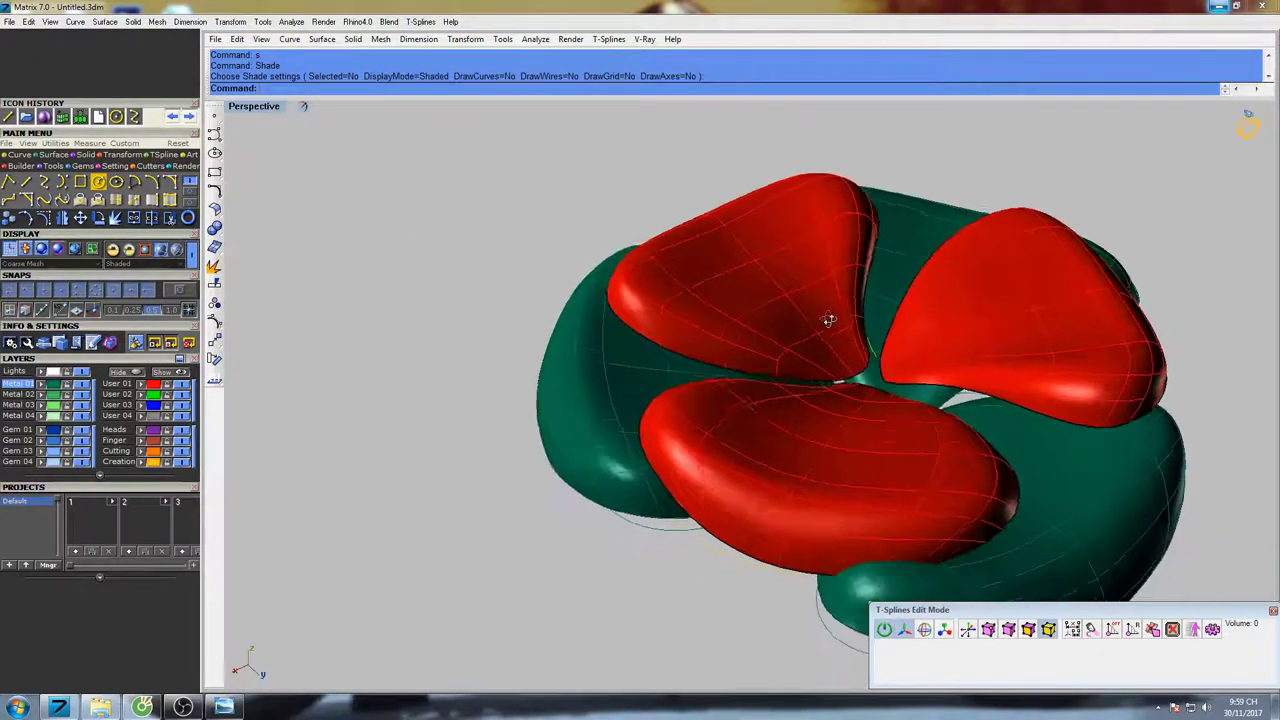
pyautogui.doubleClick(255, 109)
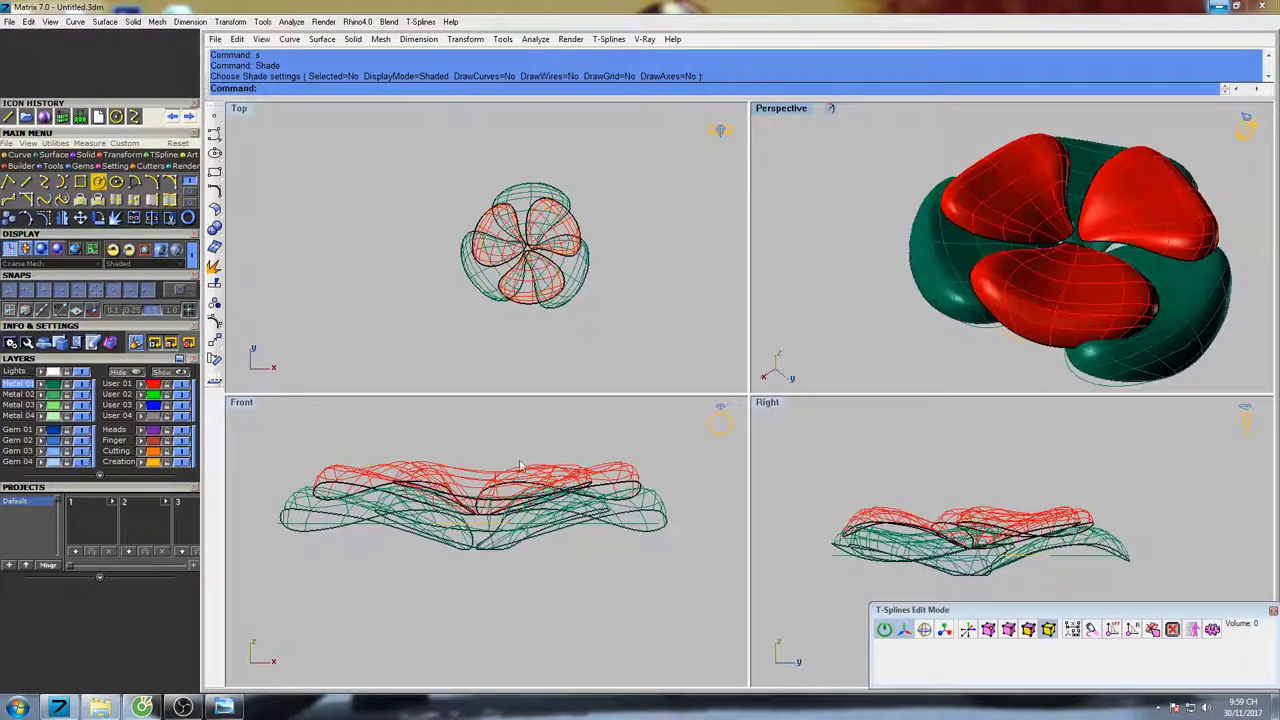
# Raise the source red petal vertically so the red layer sits clear above the green layer
pyautogui.click(525, 305)
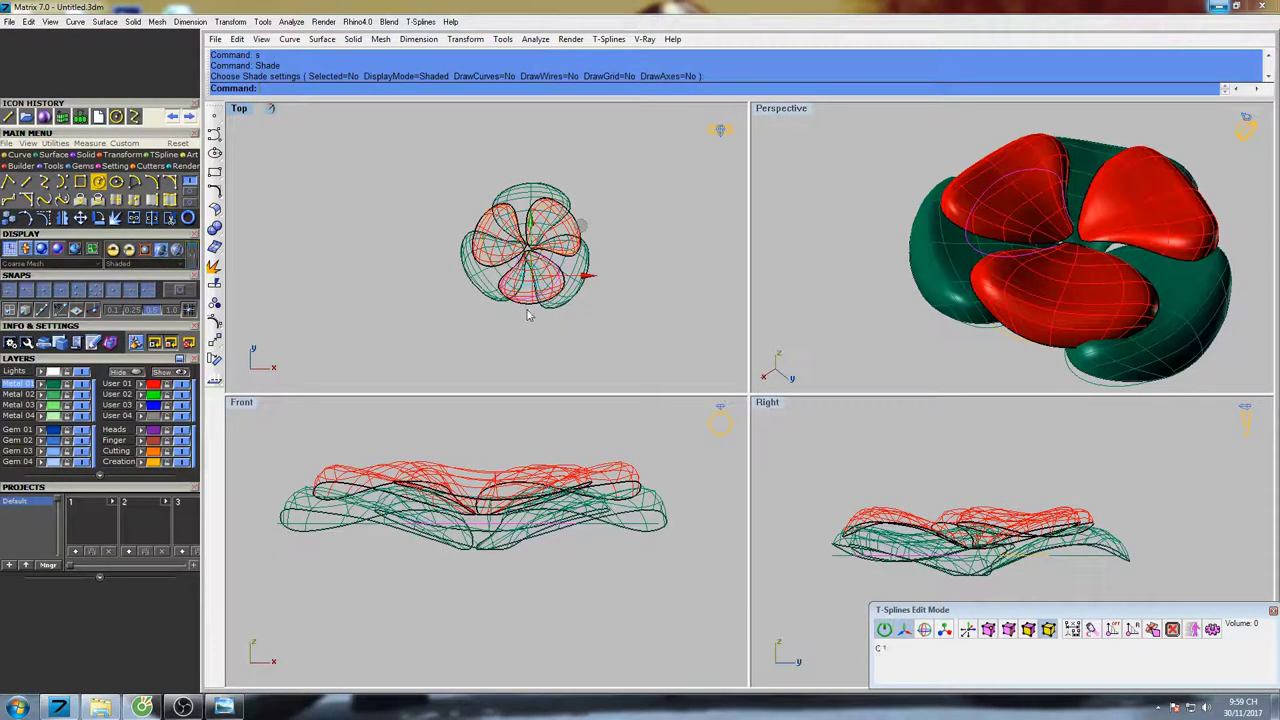
pyautogui.click(529, 311)
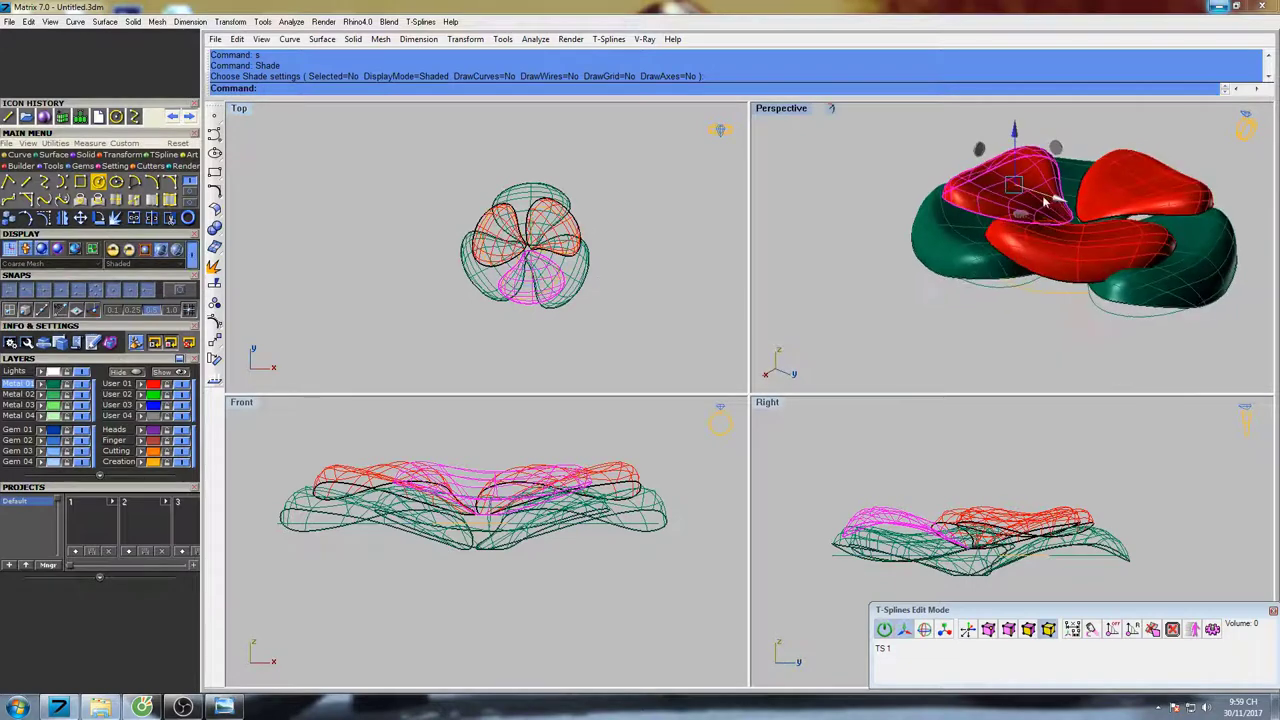
pyautogui.scroll(5, 1010, 205)
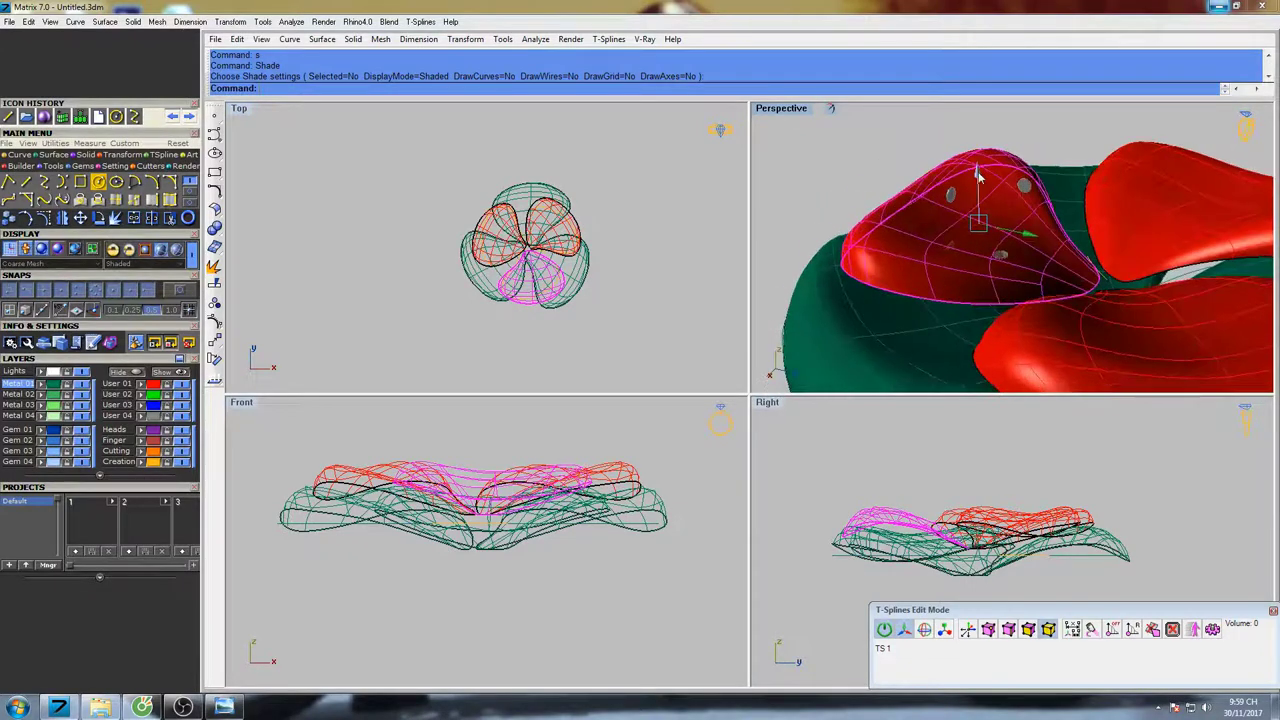
pyautogui.moveTo(979, 176); pyautogui.dragTo(982, 142)
pyautogui.moveTo(980, 191); pyautogui.dragTo(856, 156, button='right')
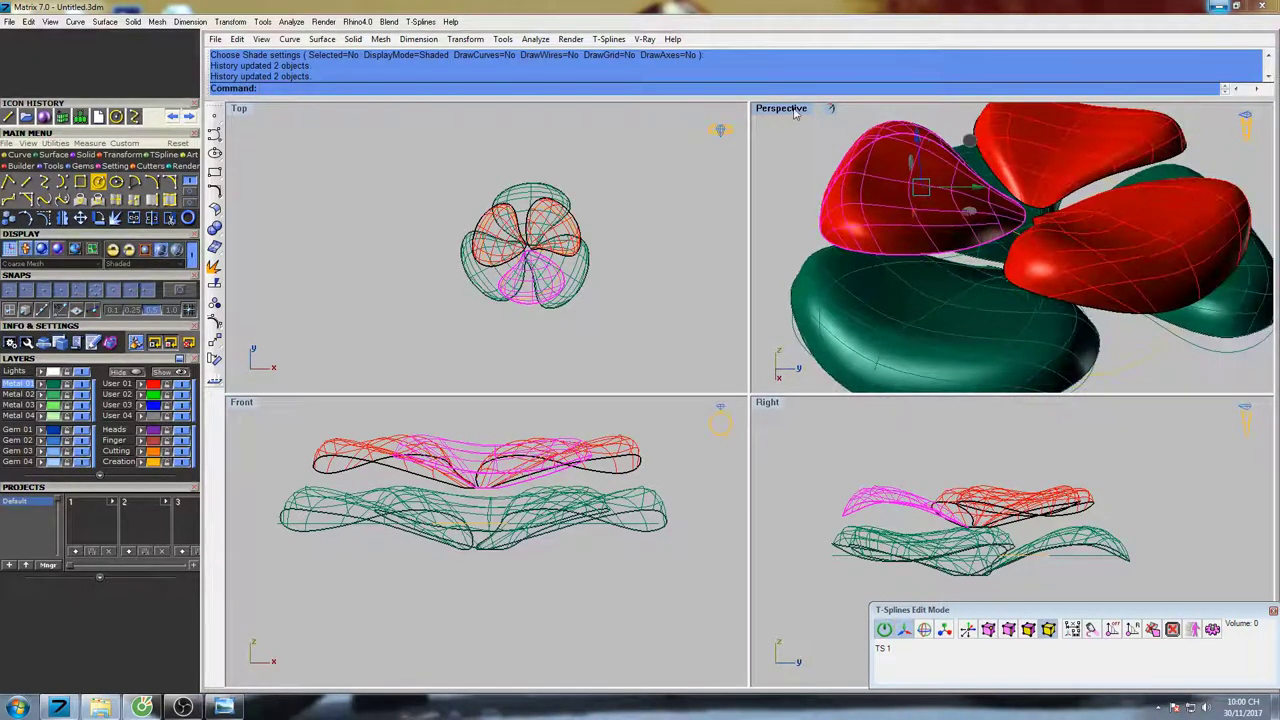
# Select all three green petals in the Perspective view and lock them
pyautogui.doubleClick(790, 109)
pyautogui.scroll(-5, 963, 281)
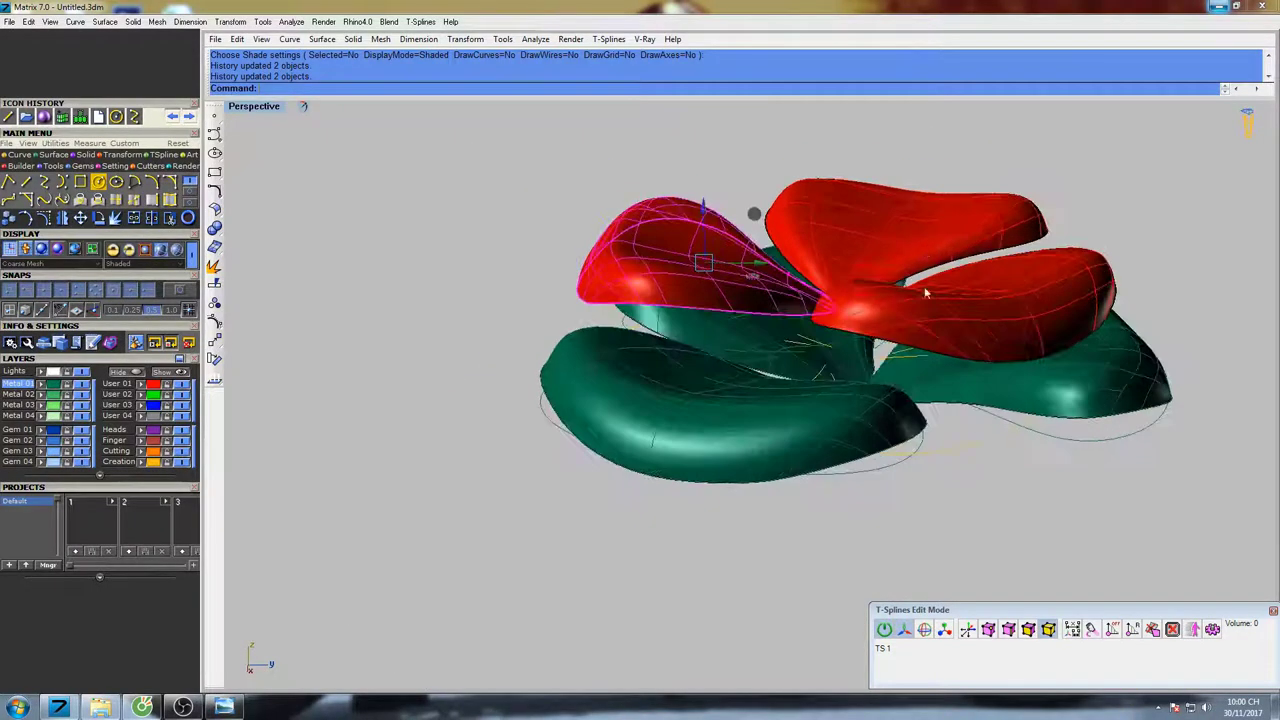
pyautogui.click(973, 390)
pyautogui.keyDown('shift'); pyautogui.click(750, 337); pyautogui.keyUp('shift')
pyautogui.keyDown('shift'); pyautogui.click(736, 422); pyautogui.keyUp('shift')
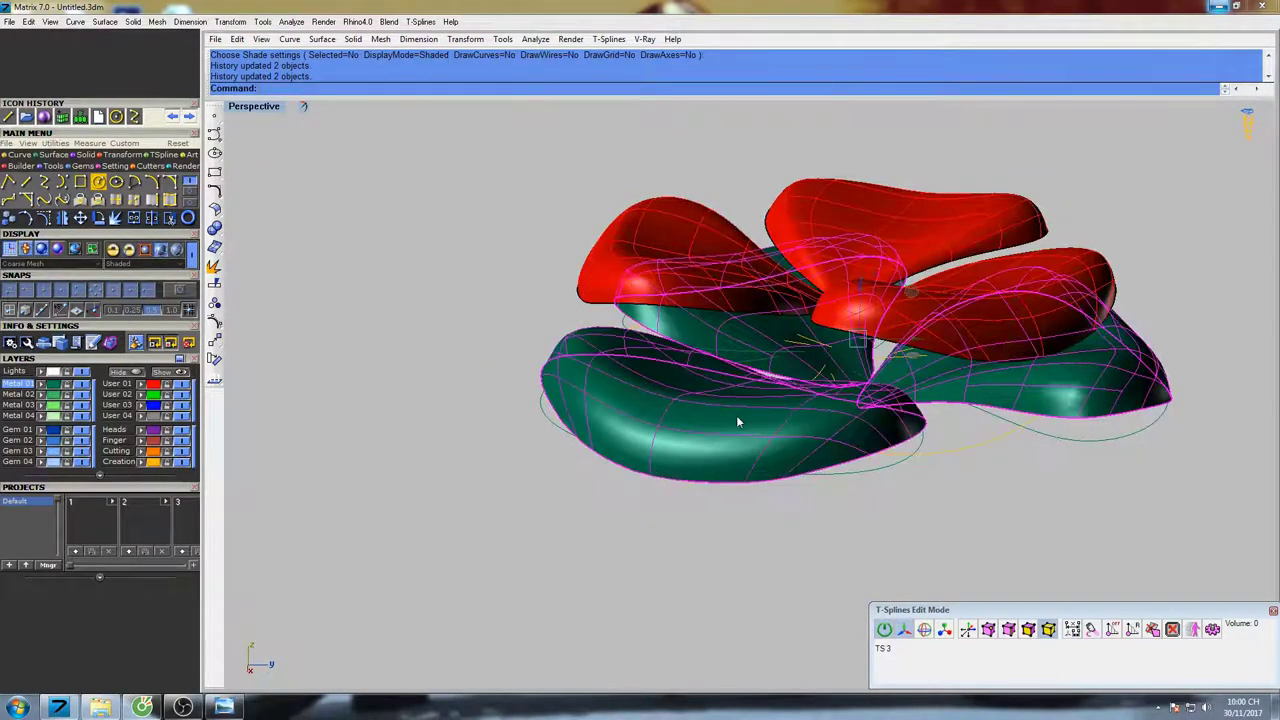
pyautogui.hotkey('ctrl', 'F2')
pyautogui.scroll(-5, 745, 425)
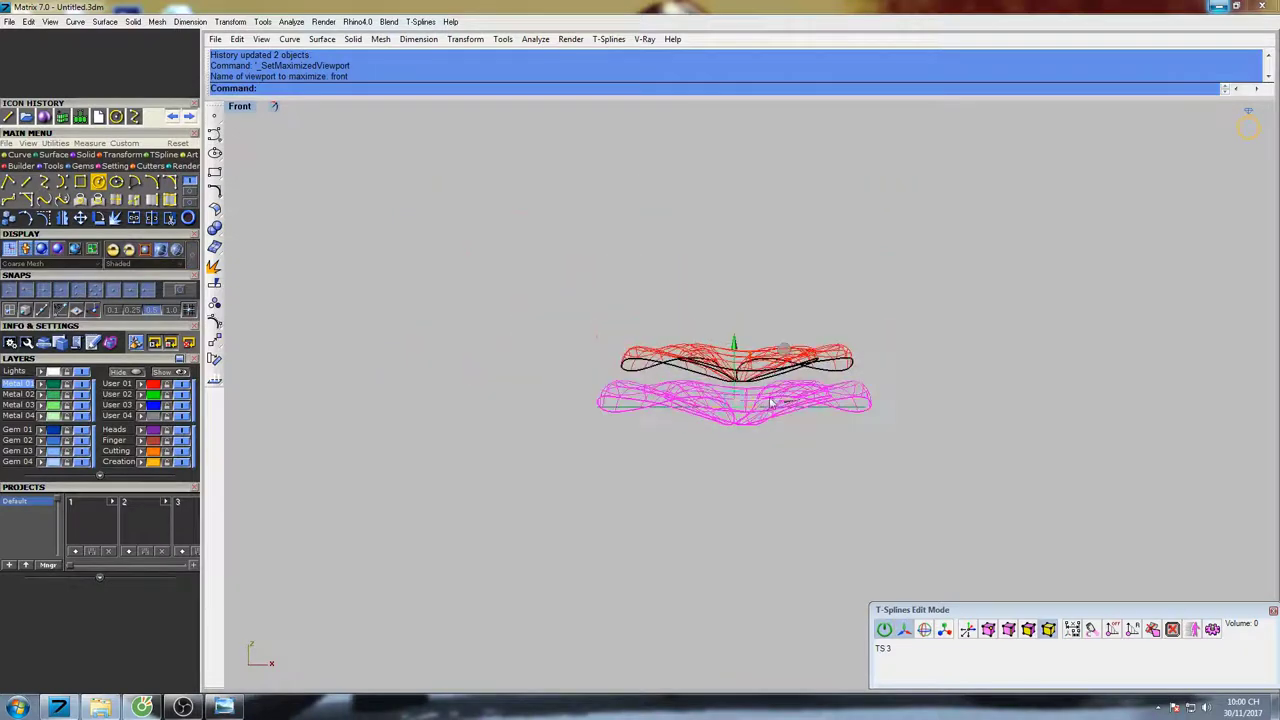
pyautogui.hotkey('ctrl', 'F4')
pyautogui.moveTo(834, 392)
pyautogui.mouseDown(button='right')
pyautogui.moveTo(794, 389)
pyautogui.moveTo(857, 444)
pyautogui.mouseUp(button='right')
pyautogui.write('lock')
pyautogui.press('Return')
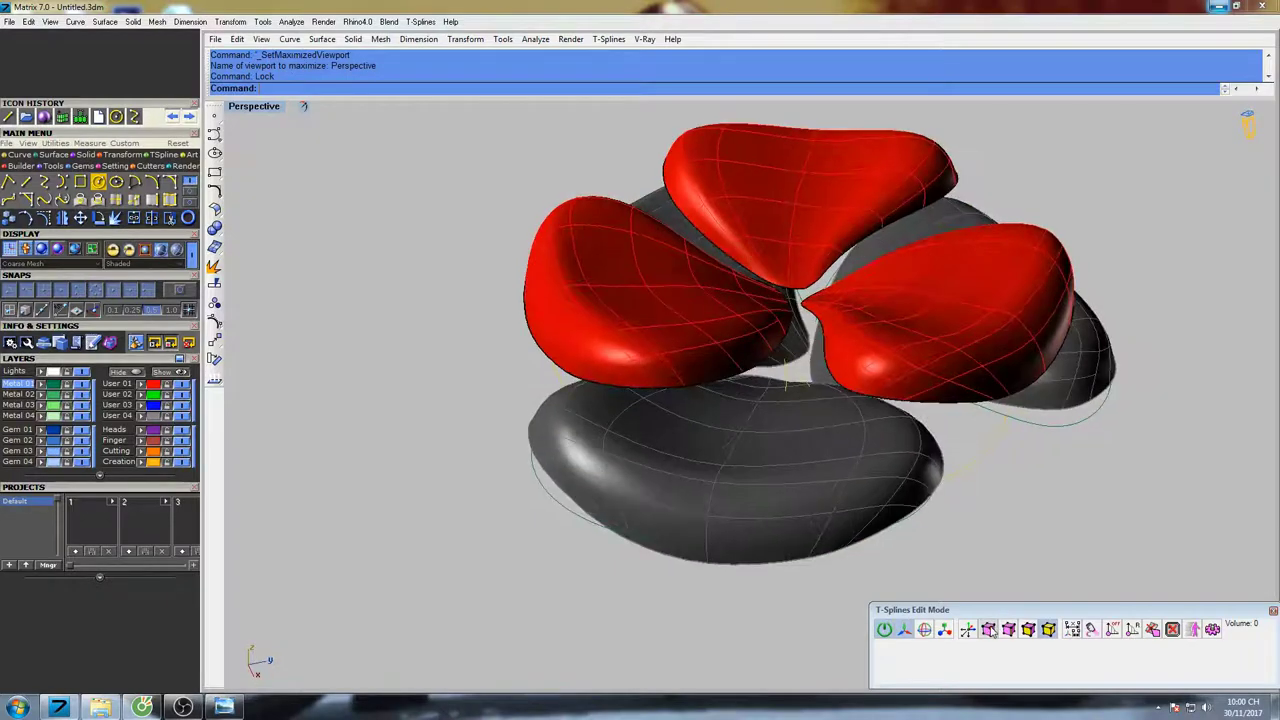
# Show the red petals' editing vertices and delete the curve that crosses the petals near the flower's centre
pyautogui.click(988, 628)
pyautogui.scroll(10, 806, 303)
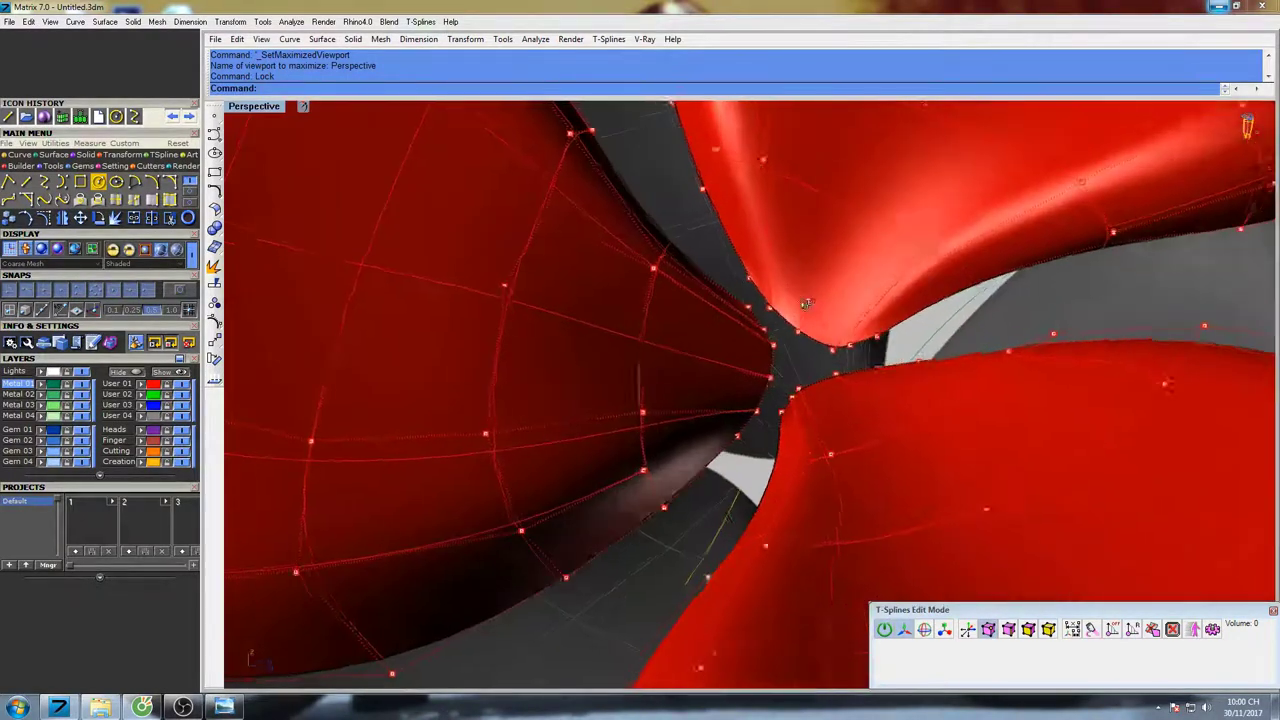
pyautogui.moveTo(806, 303); pyautogui.dragTo(798, 312, button='right')
pyautogui.moveTo(735, 362); pyautogui.dragTo(746, 388)
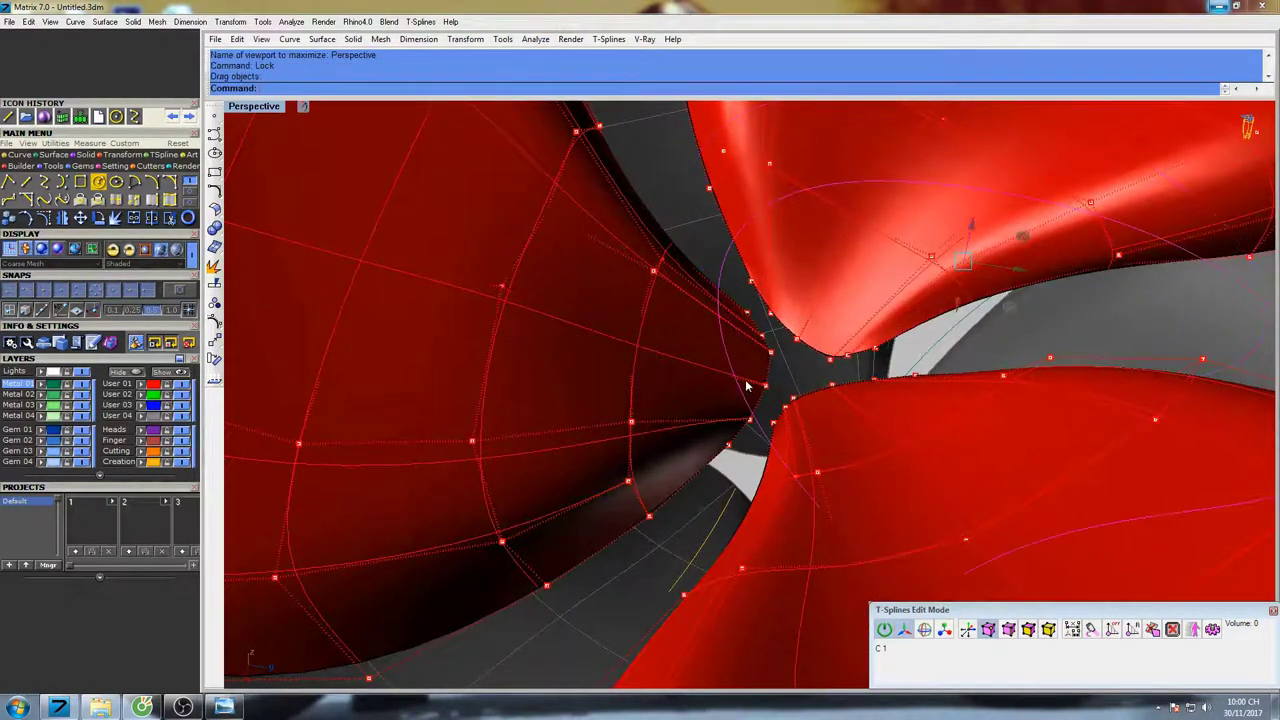
pyautogui.press('Delete')
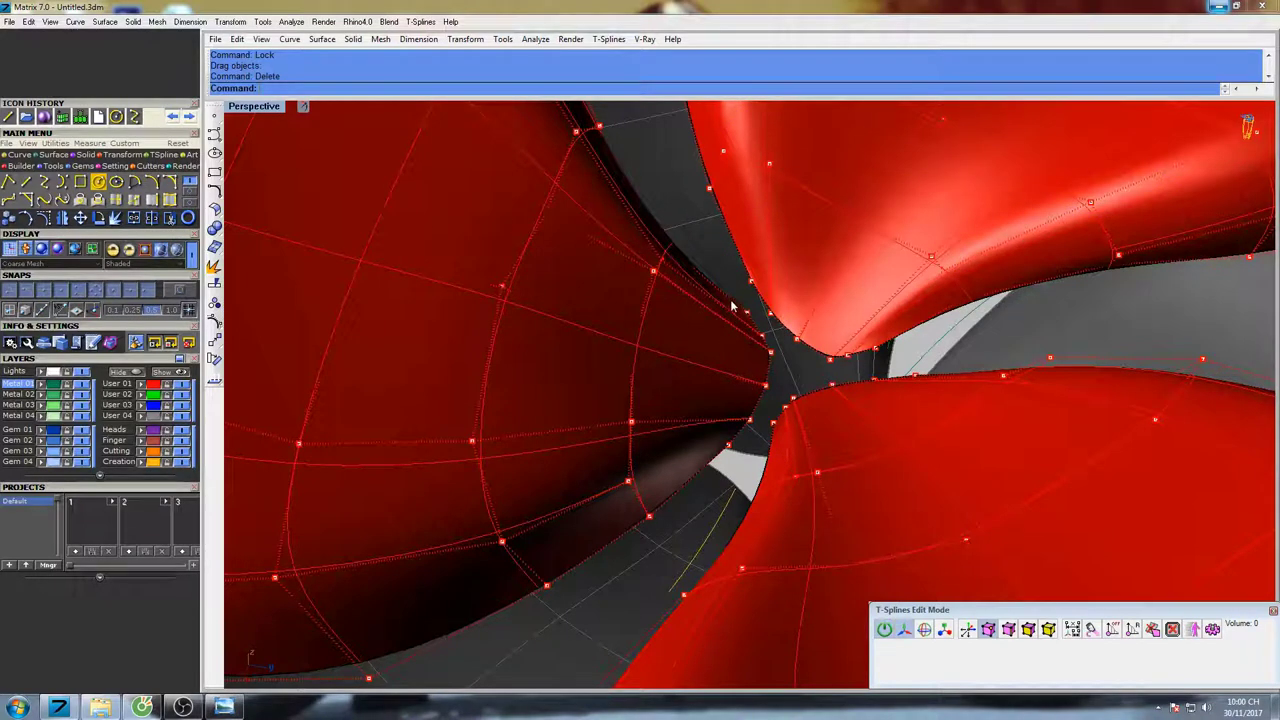
# Select the six vertices at the source red petal's inner tip and lower them vertically
pyautogui.moveTo(762, 358); pyautogui.dragTo(798, 294)
pyautogui.scroll(3, 769, 368)
pyautogui.keyDown('shift'); pyautogui.moveTo(720, 249); pyautogui.dragTo(767, 462); pyautogui.keyUp('shift')
pyautogui.scroll(-6, 764, 401)
pyautogui.moveTo(791, 392); pyautogui.dragTo(788, 234, button='right')
pyautogui.moveTo(763, 226); pyautogui.dragTo(765, 300)
pyautogui.moveTo(767, 303); pyautogui.dragTo(718, 404, button='right')
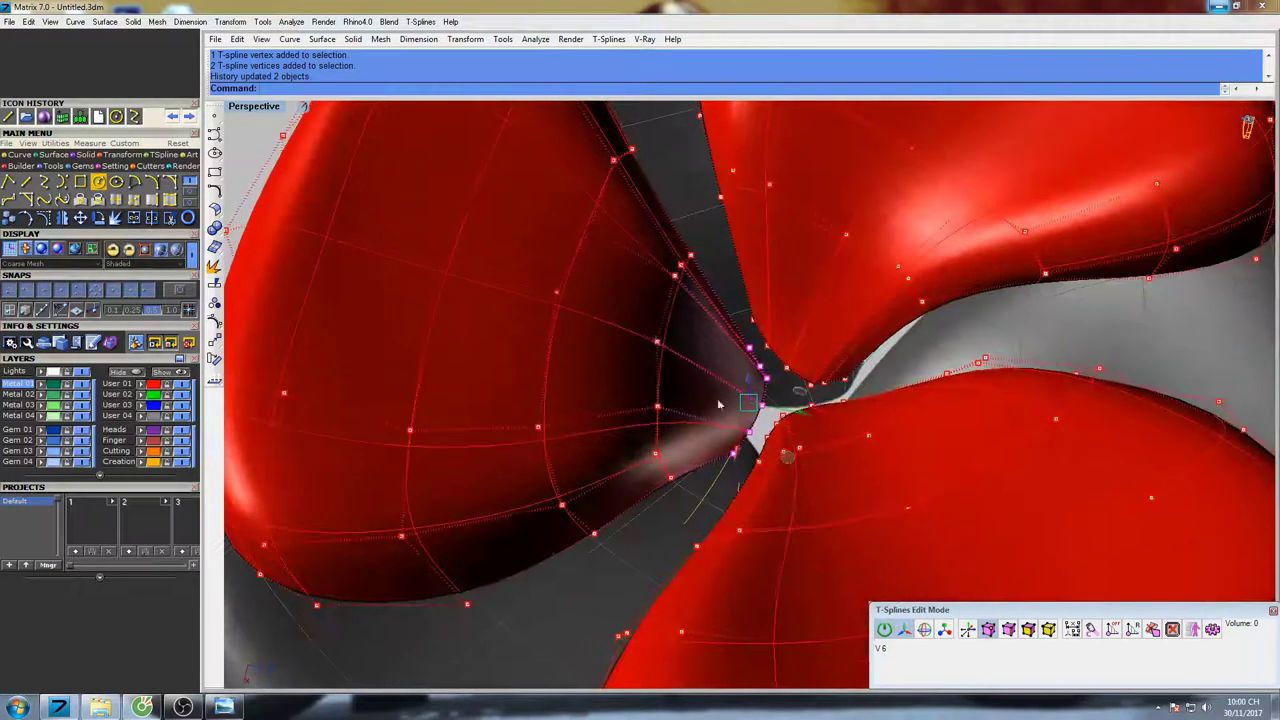
# Lower the seven vertices of the row just behind the source red petal's inner tip
pyautogui.moveTo(643, 322); pyautogui.dragTo(702, 240)
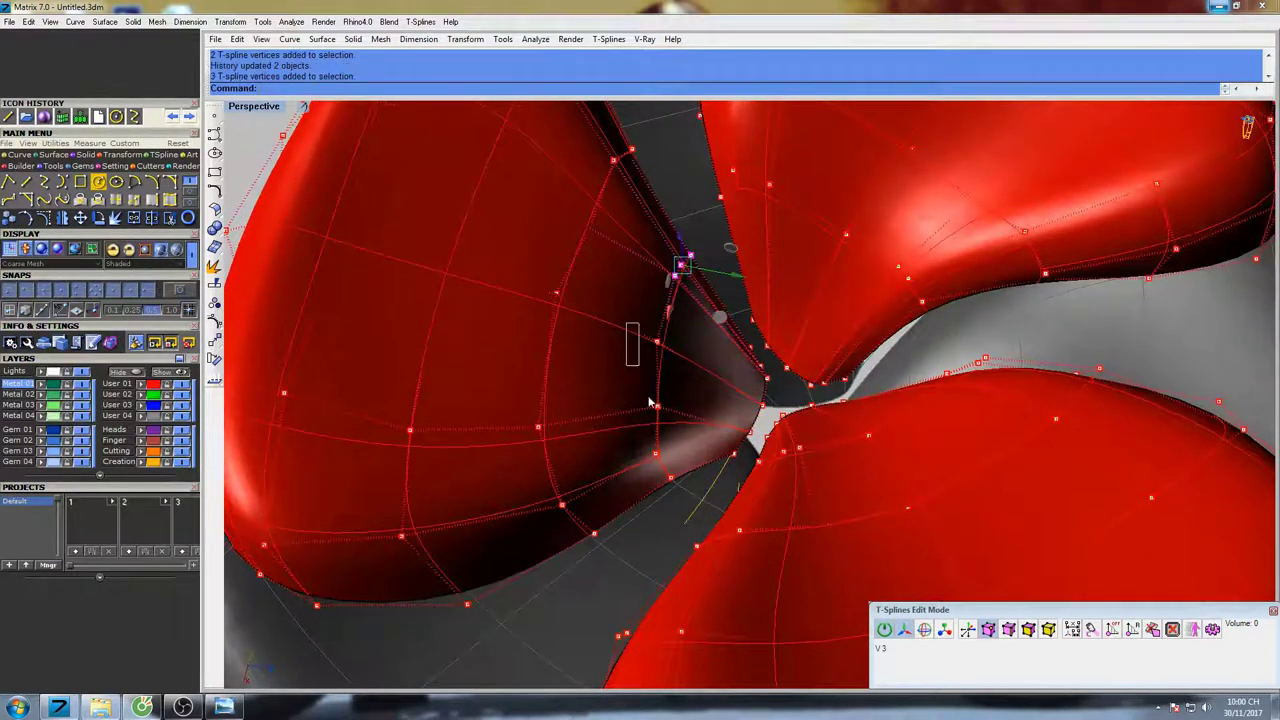
pyautogui.keyDown('shift'); pyautogui.moveTo(650, 400); pyautogui.dragTo(686, 492); pyautogui.keyUp('shift')
pyautogui.moveTo(688, 488); pyautogui.dragTo(727, 336, button='right')
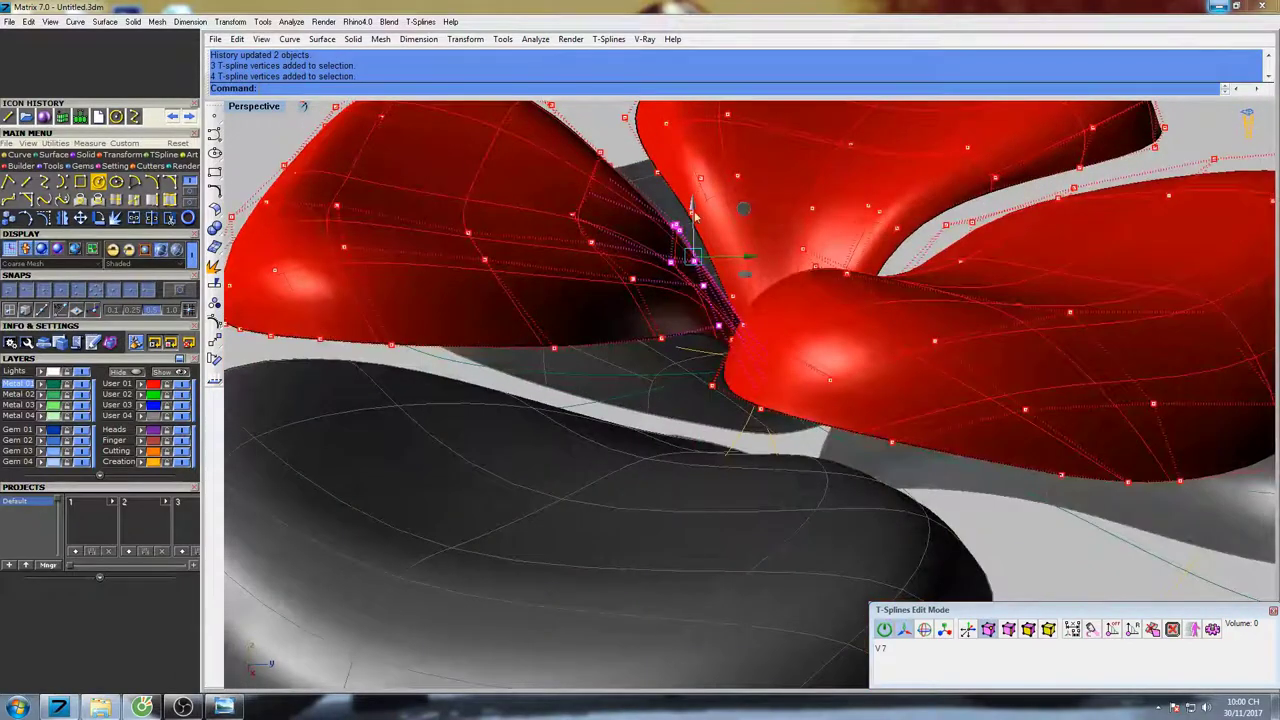
pyautogui.moveTo(694, 213); pyautogui.dragTo(694, 276)
pyautogui.moveTo(690, 270); pyautogui.dragTo(631, 350, button='right')
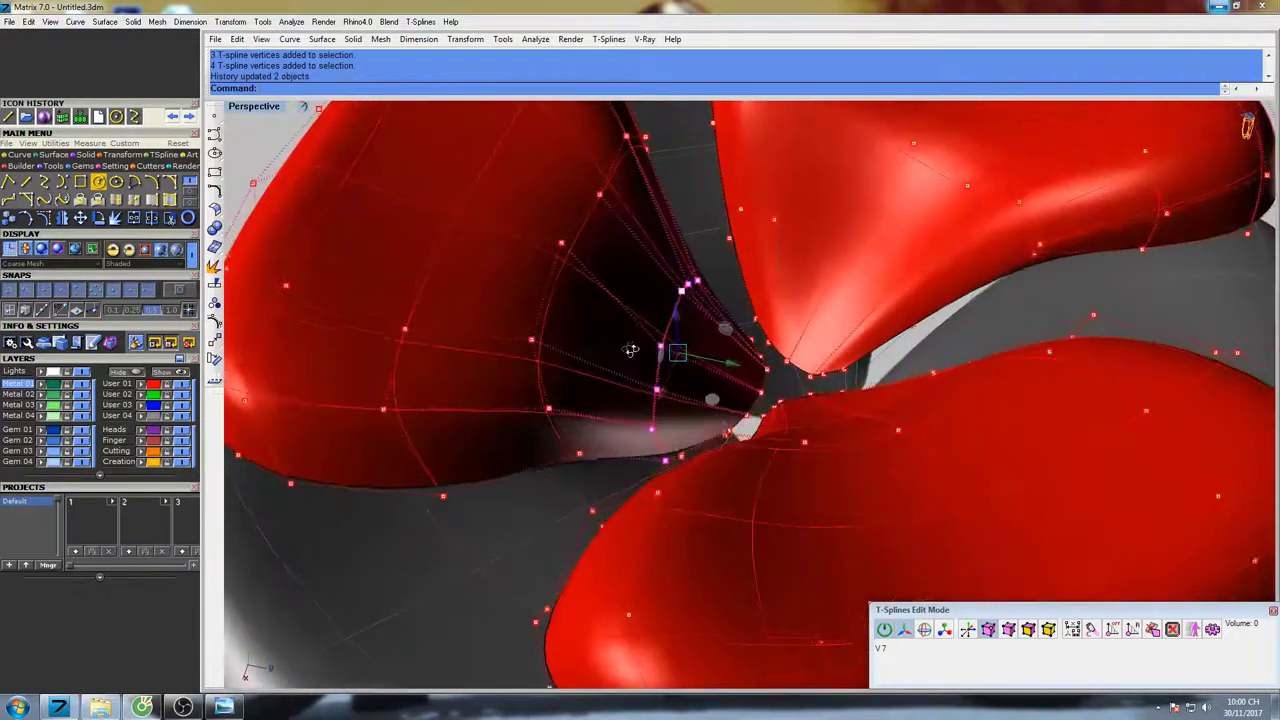
# Select the next row outward, eight vertices across the source red petal, and move it down
pyautogui.moveTo(513, 490); pyautogui.dragTo(591, 306)
pyautogui.keyDown('shift'); pyautogui.moveTo(593, 272); pyautogui.dragTo(556, 402, button='right'); pyautogui.keyUp('shift')
pyautogui.keyDown('shift'); pyautogui.moveTo(552, 404); pyautogui.dragTo(622, 235); pyautogui.keyUp('shift')
pyautogui.moveTo(627, 348); pyautogui.dragTo(640, 268, button='right')
pyautogui.moveTo(631, 243); pyautogui.dragTo(632, 308)
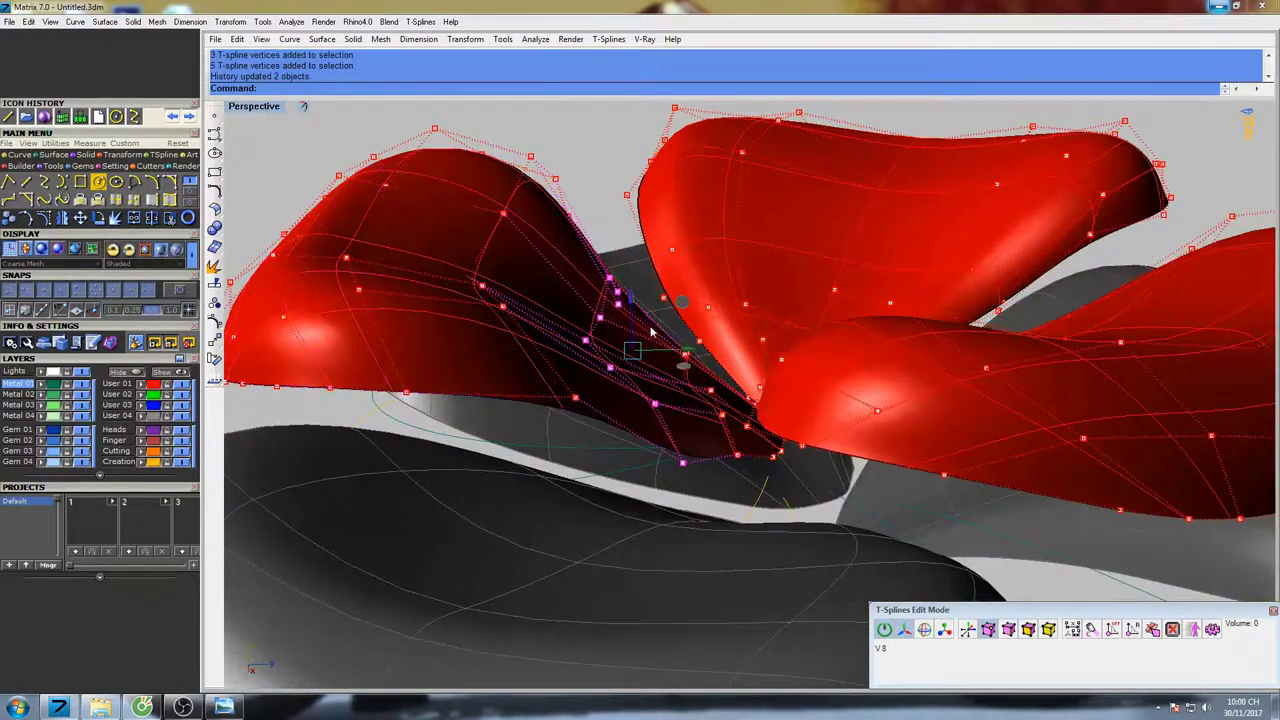
pyautogui.moveTo(651, 332); pyautogui.dragTo(628, 383, button='right')
# Select the eight vertices across the middle of the source red petal, excluding the stray outer one, and lower them slightly
pyautogui.moveTo(413, 613); pyautogui.dragTo(529, 390)
pyautogui.moveTo(500, 340); pyautogui.dragTo(515, 423, button='right')
pyautogui.moveTo(492, 344); pyautogui.dragTo(546, 165)
pyautogui.moveTo(546, 165); pyautogui.dragTo(588, 297, button='right')
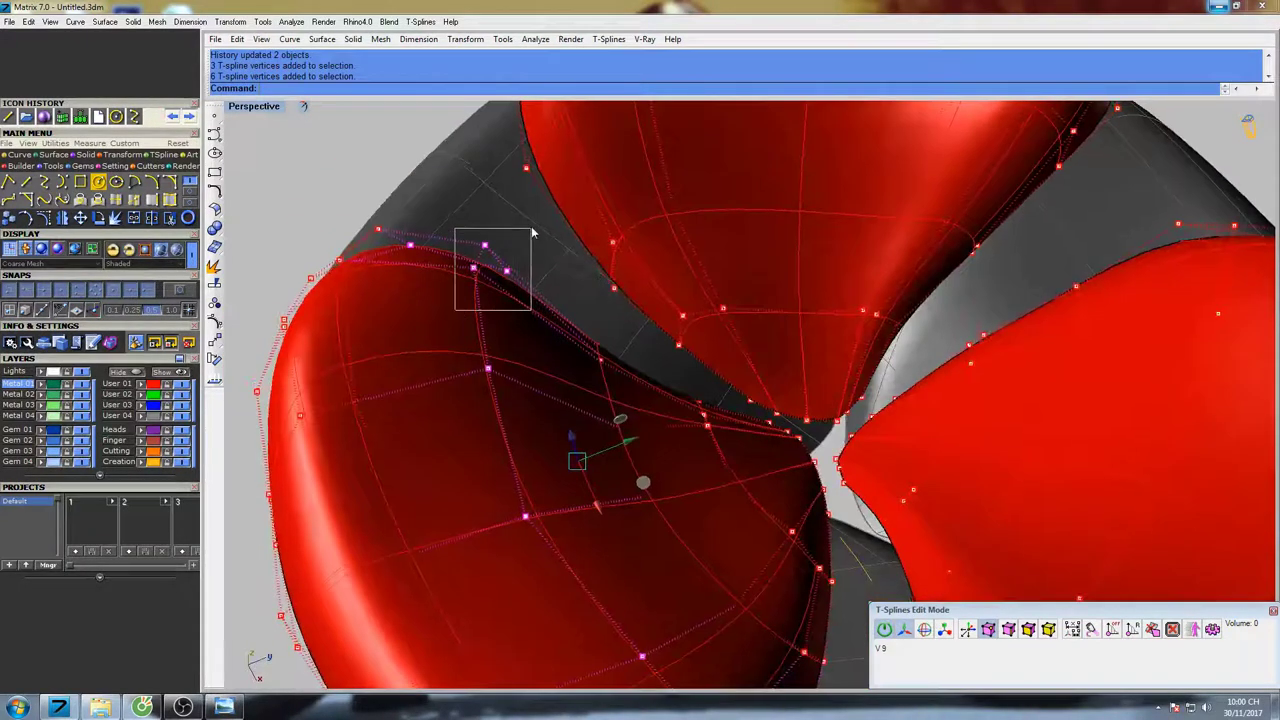
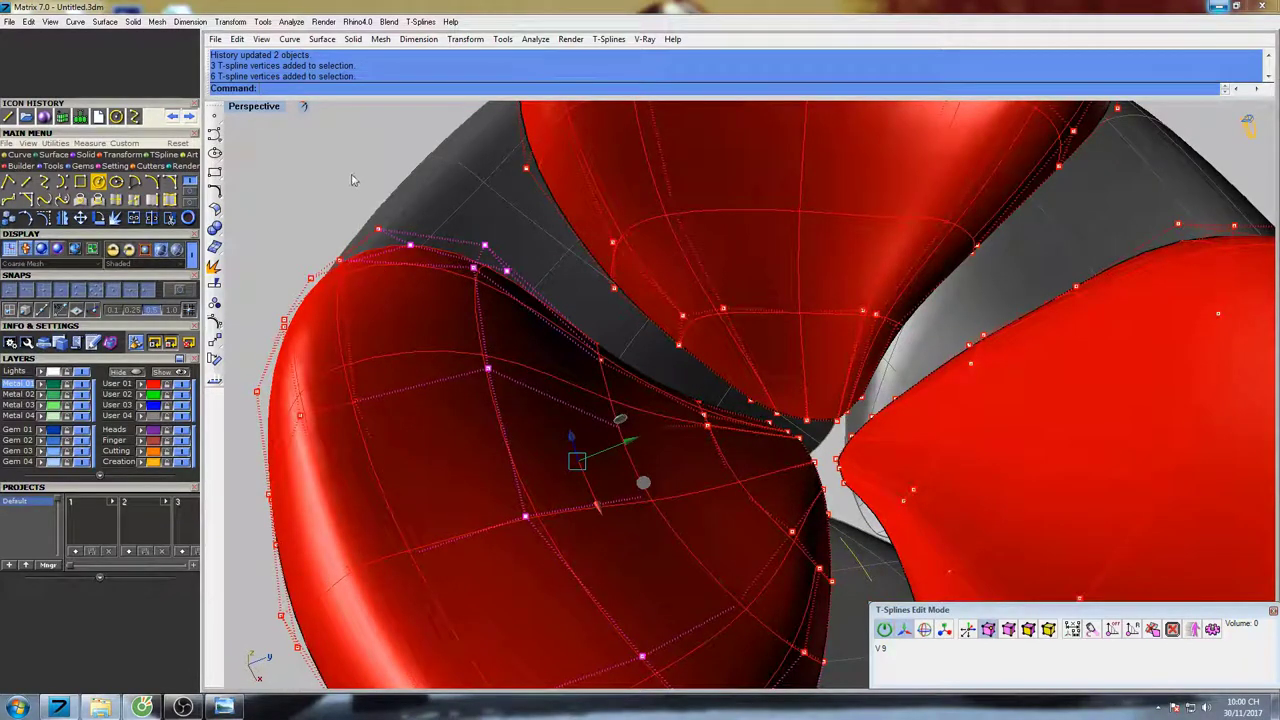
pyautogui.keyDown('ctrl'); pyautogui.moveTo(430, 270); pyautogui.dragTo(431, 272); pyautogui.keyUp('ctrl')
pyautogui.scroll(-4, 490, 308)
pyautogui.moveTo(505, 375); pyautogui.dragTo(546, 252, button='right')
pyautogui.scroll(5, 546, 251)
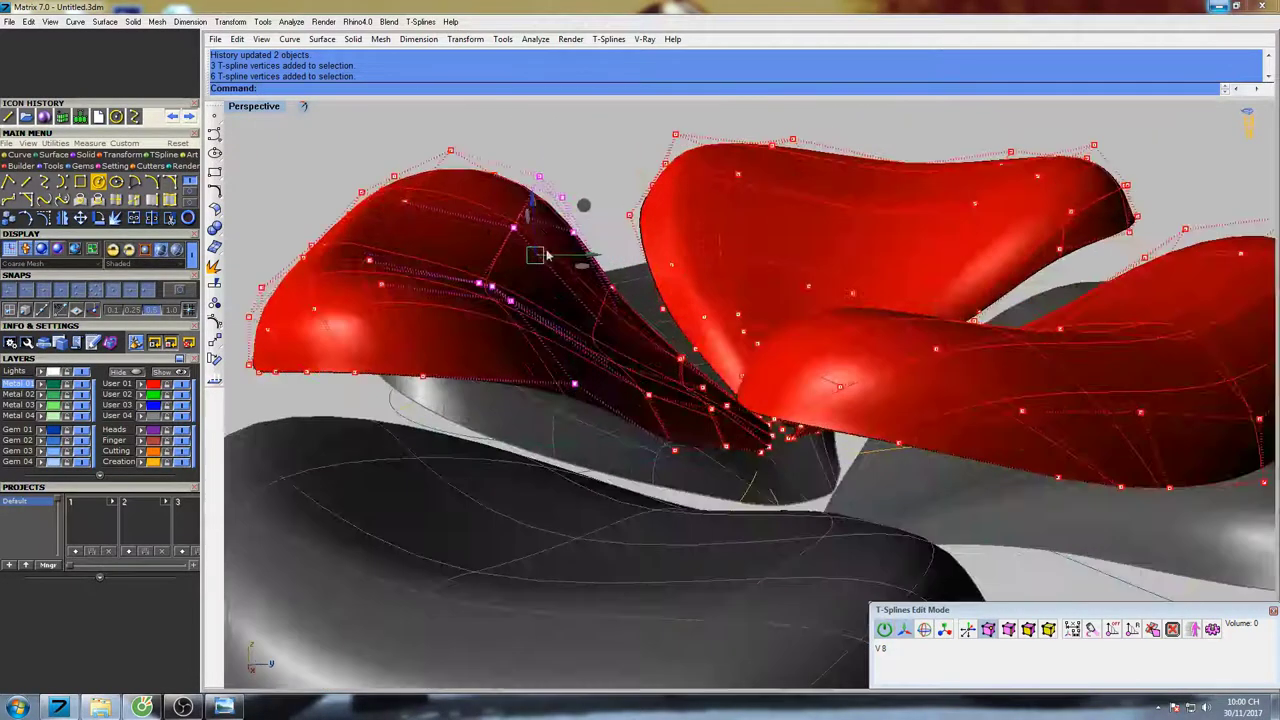
pyautogui.moveTo(534, 205); pyautogui.dragTo(537, 244)
pyautogui.moveTo(634, 308); pyautogui.dragTo(654, 356, button='right')
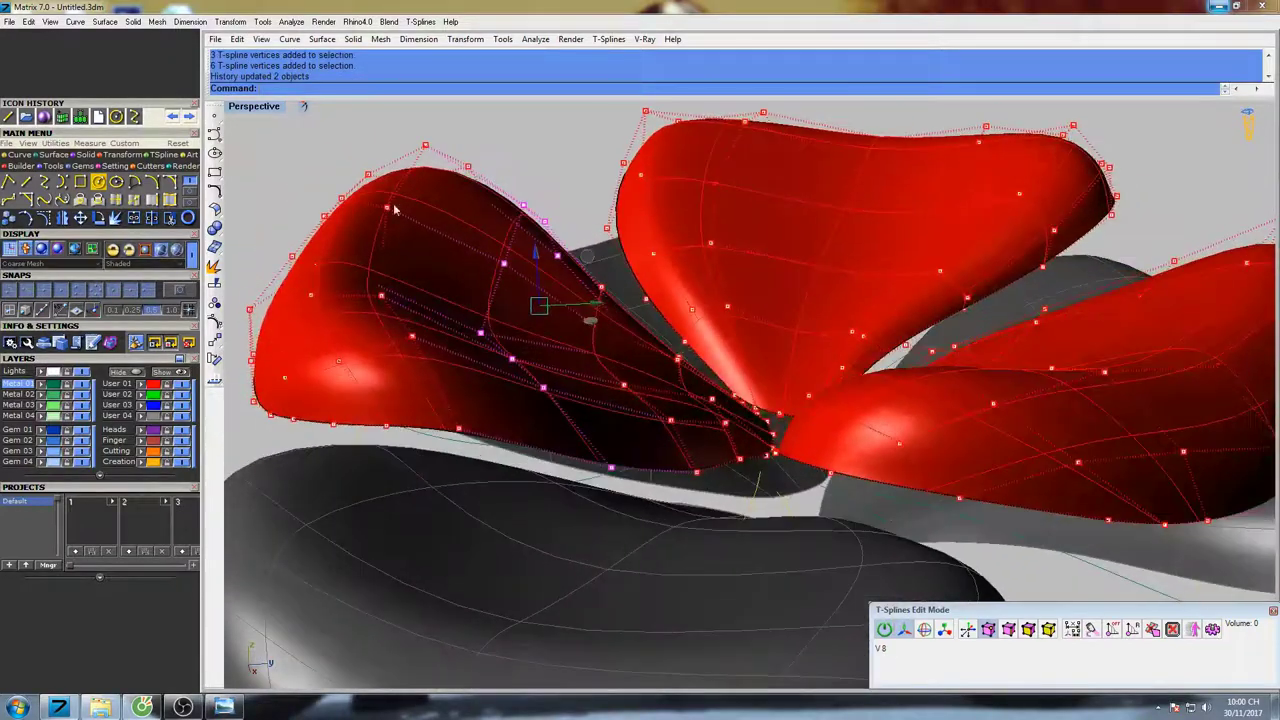
# Return to the four-view layout and delete the two arrayed red petals, keeping only the source petal
pyautogui.doubleClick(258, 110)
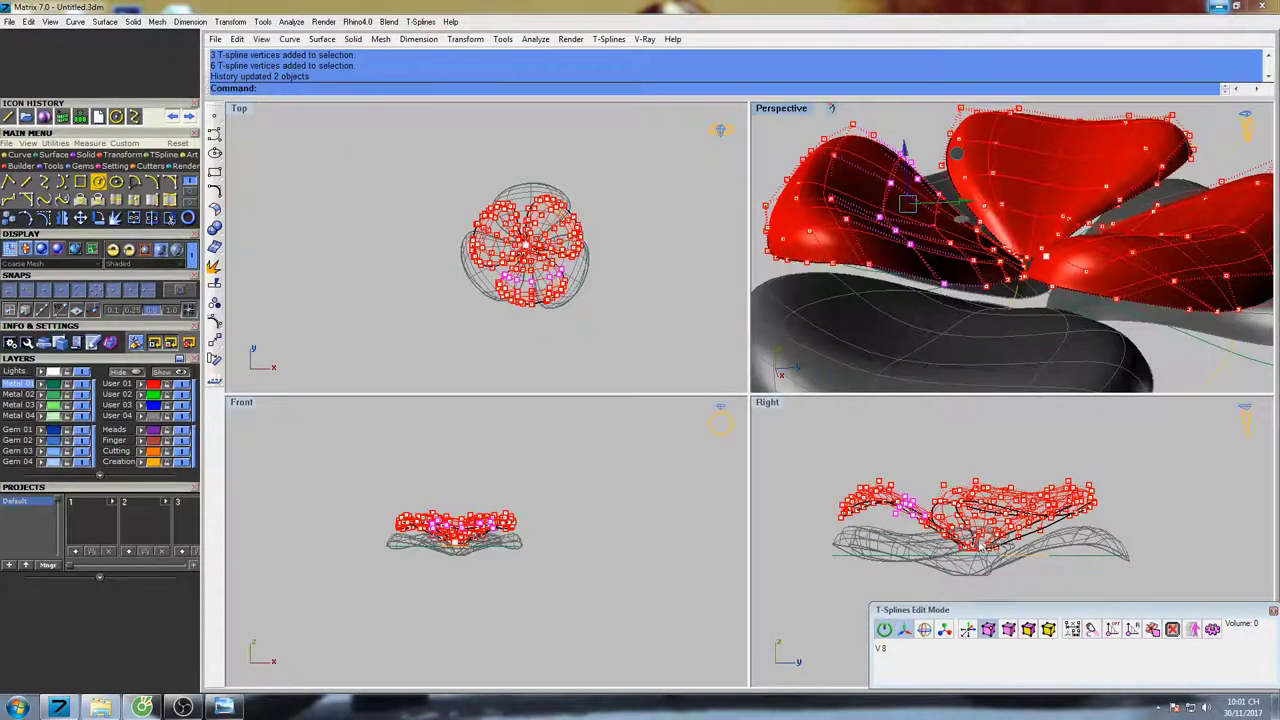
pyautogui.moveTo(979, 534); pyautogui.dragTo(912, 497, button='right')
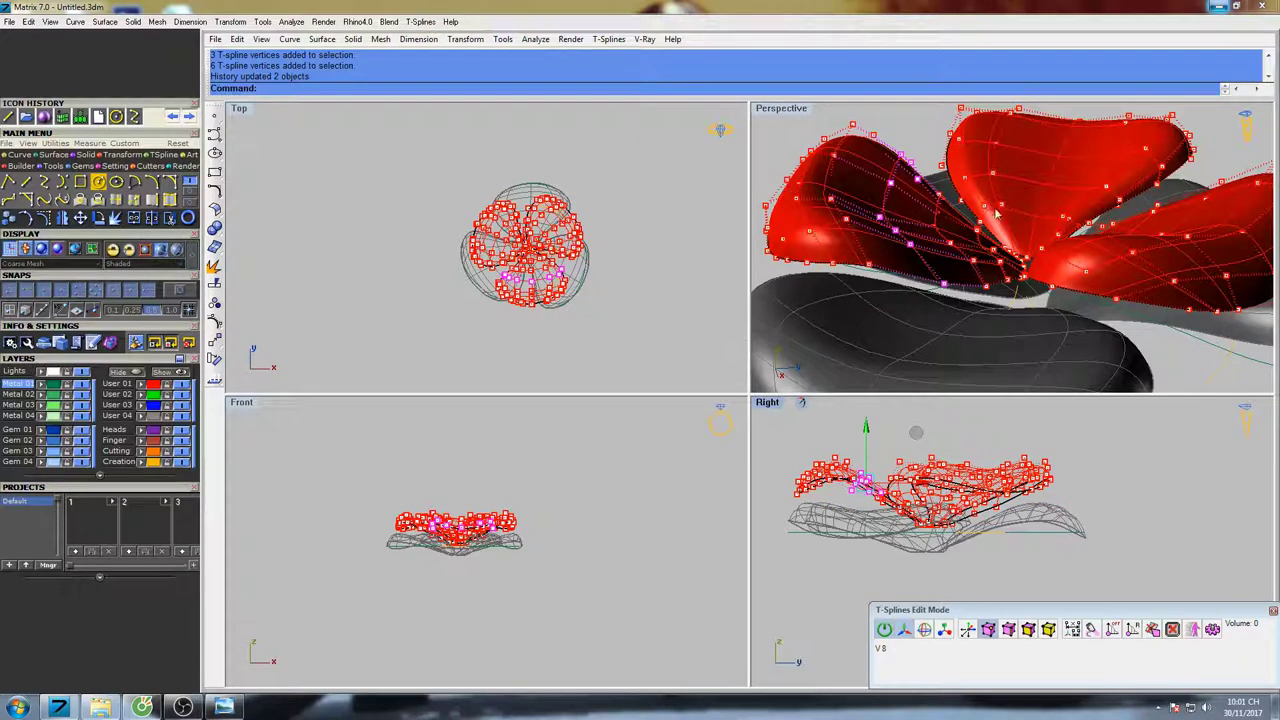
pyautogui.moveTo(996, 213); pyautogui.dragTo(1040, 330, button='right')
pyautogui.click(1050, 632)
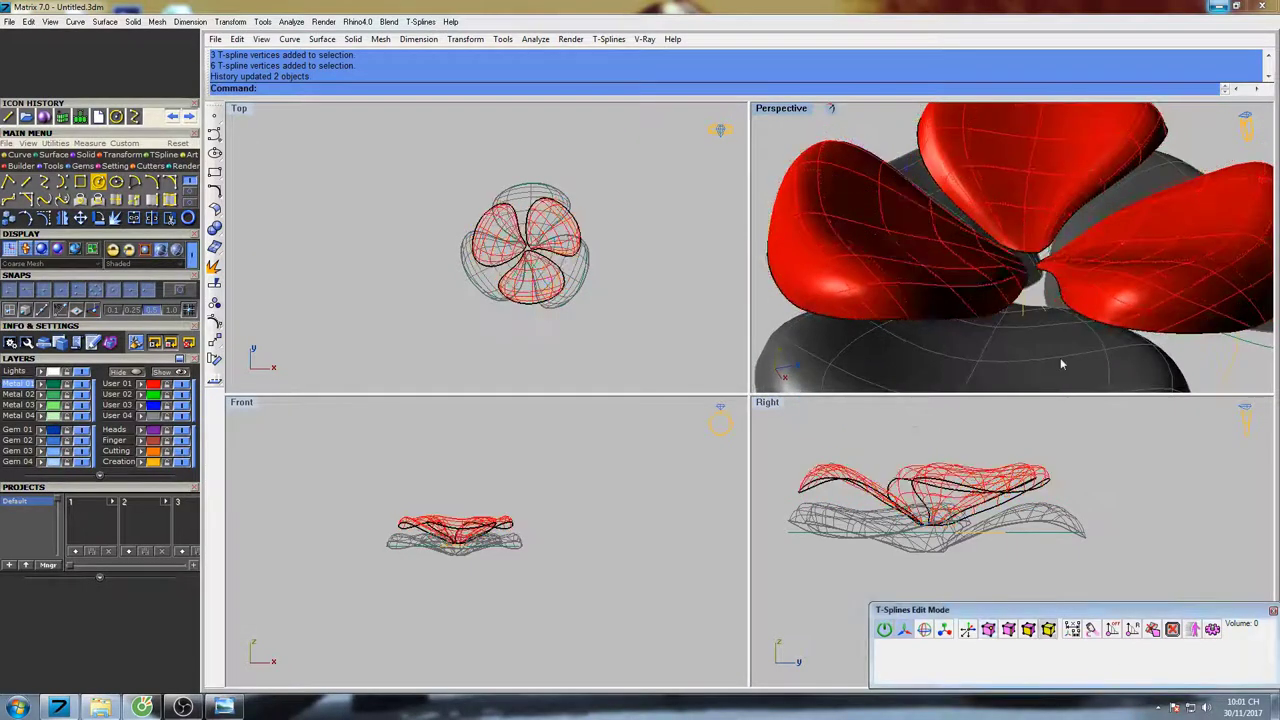
pyautogui.click(1116, 286)
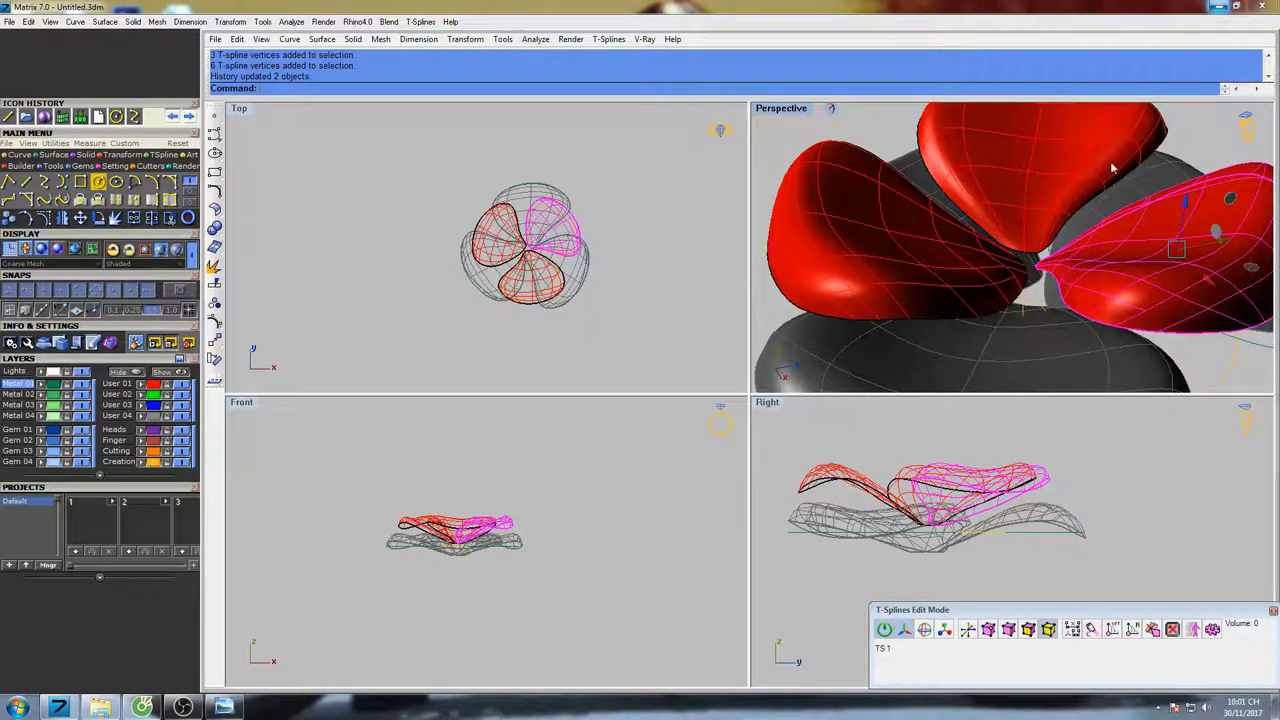
pyautogui.keyDown('shift'); pyautogui.click(1112, 168); pyautogui.keyUp('shift')
pyautogui.moveTo(1112, 170); pyautogui.dragTo(940, 378, button='right')
pyautogui.press('Delete')
pyautogui.scroll(3, 897, 529)
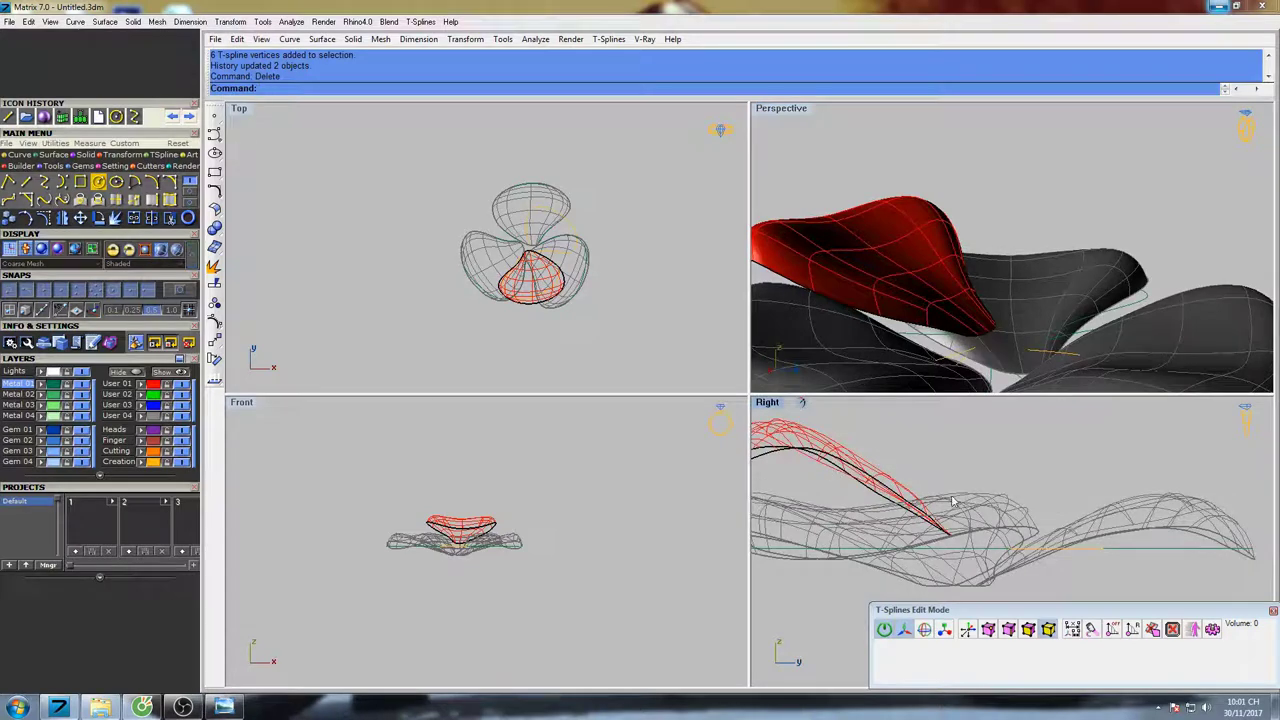
# Show the remaining red petal's vertices and lower its six inner tip vertices further toward the green layer
pyautogui.click(927, 284)
pyautogui.click(990, 631)
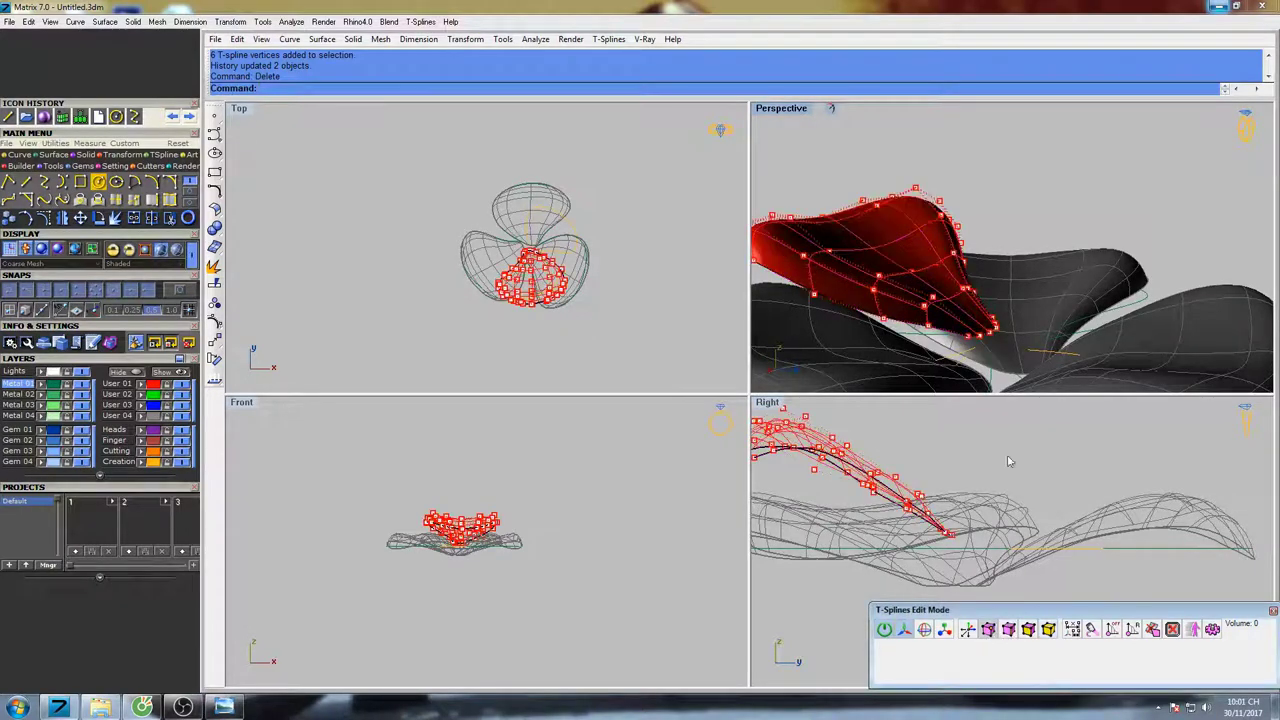
pyautogui.scroll(5, 1005, 343)
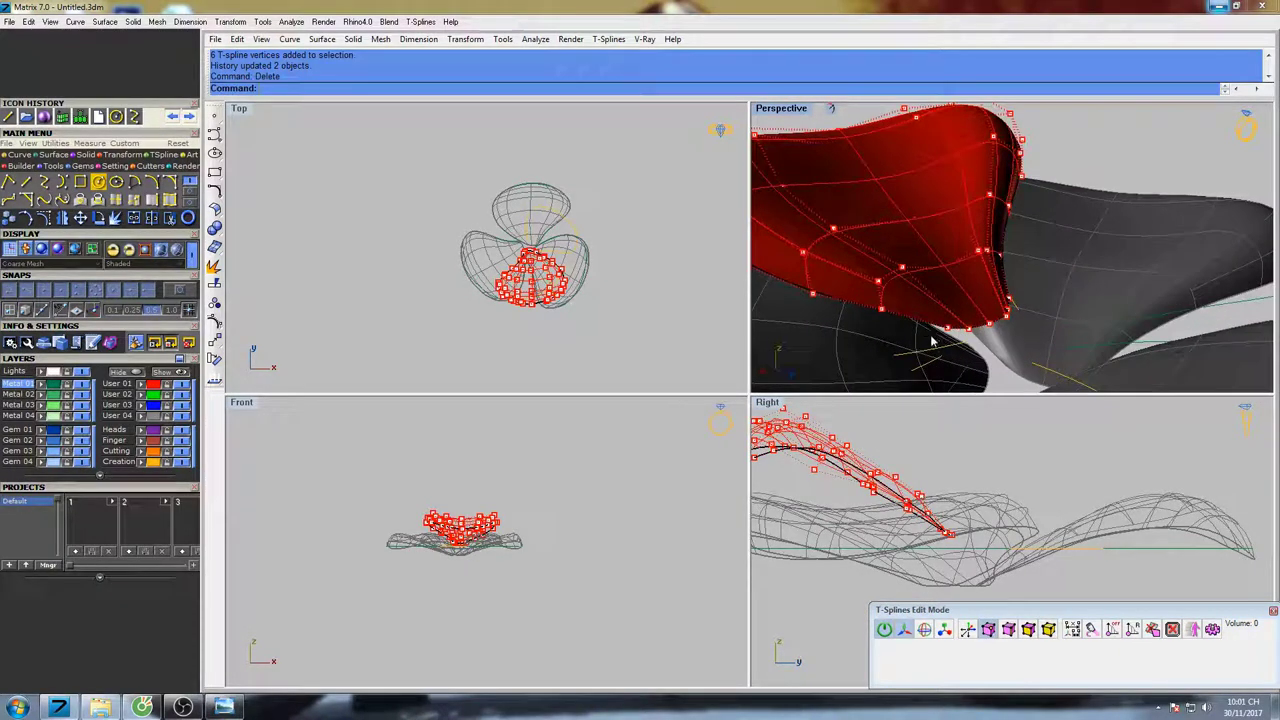
pyautogui.moveTo(1038, 290); pyautogui.dragTo(1038, 285)
pyautogui.keyDown('shift'); pyautogui.moveTo(1030, 277); pyautogui.dragTo(1053, 293, button='right'); pyautogui.keyUp('shift')
pyautogui.moveTo(1027, 288); pyautogui.dragTo(1029, 314)
pyautogui.moveTo(1035, 298); pyautogui.dragTo(1073, 317, button='right')
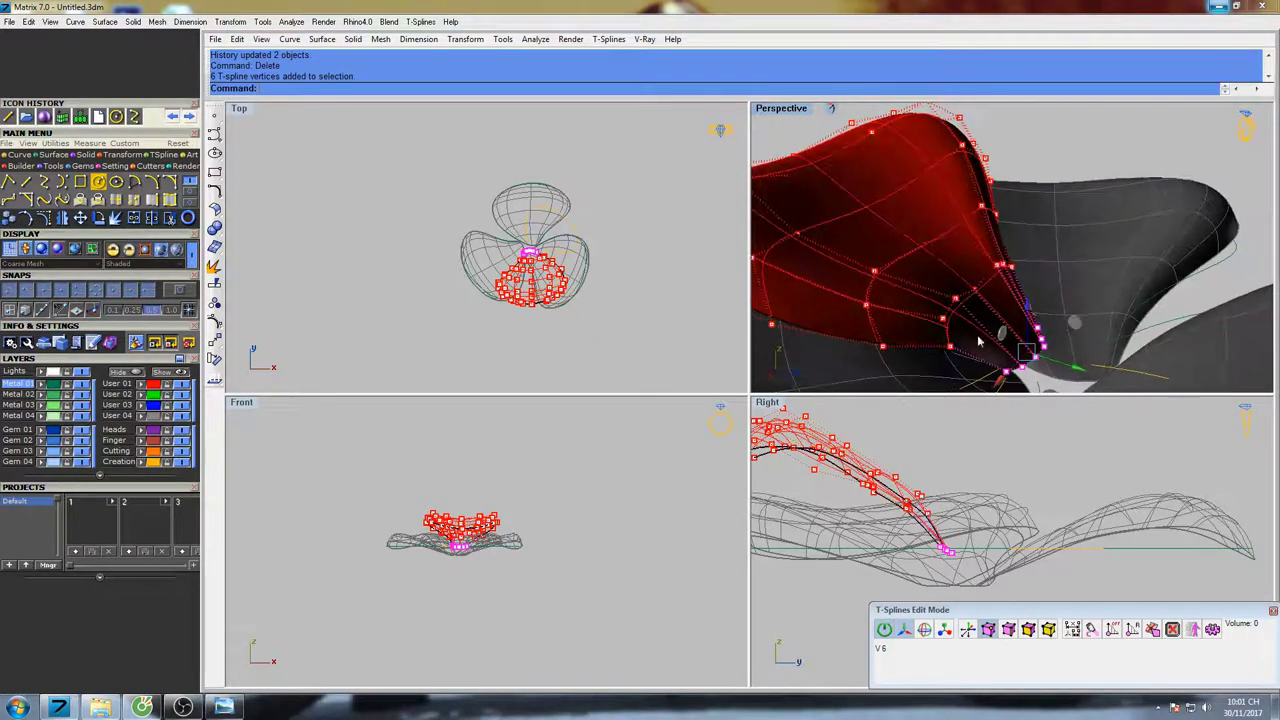
# Select the two edge loops behind the red petal's inner tip one at a time and lower each vertically
pyautogui.scroll(4, 978, 338)
pyautogui.click(1010, 630)
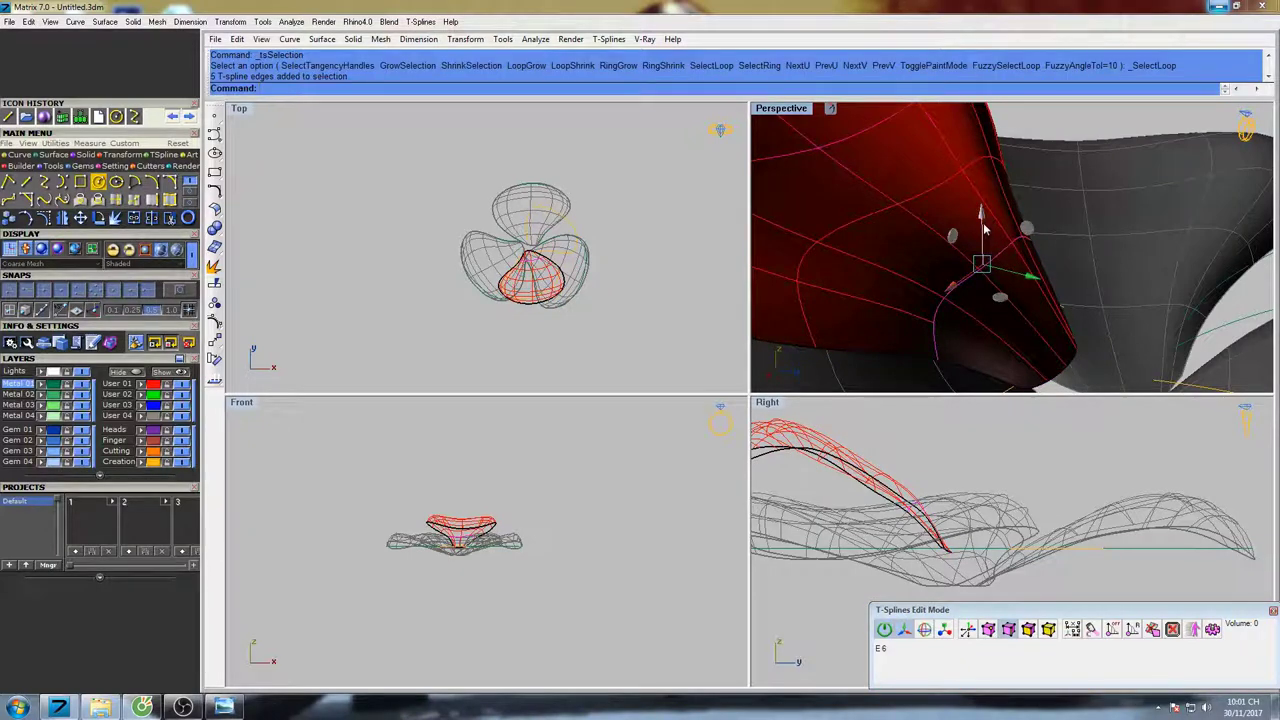
pyautogui.moveTo(984, 229); pyautogui.dragTo(983, 282)
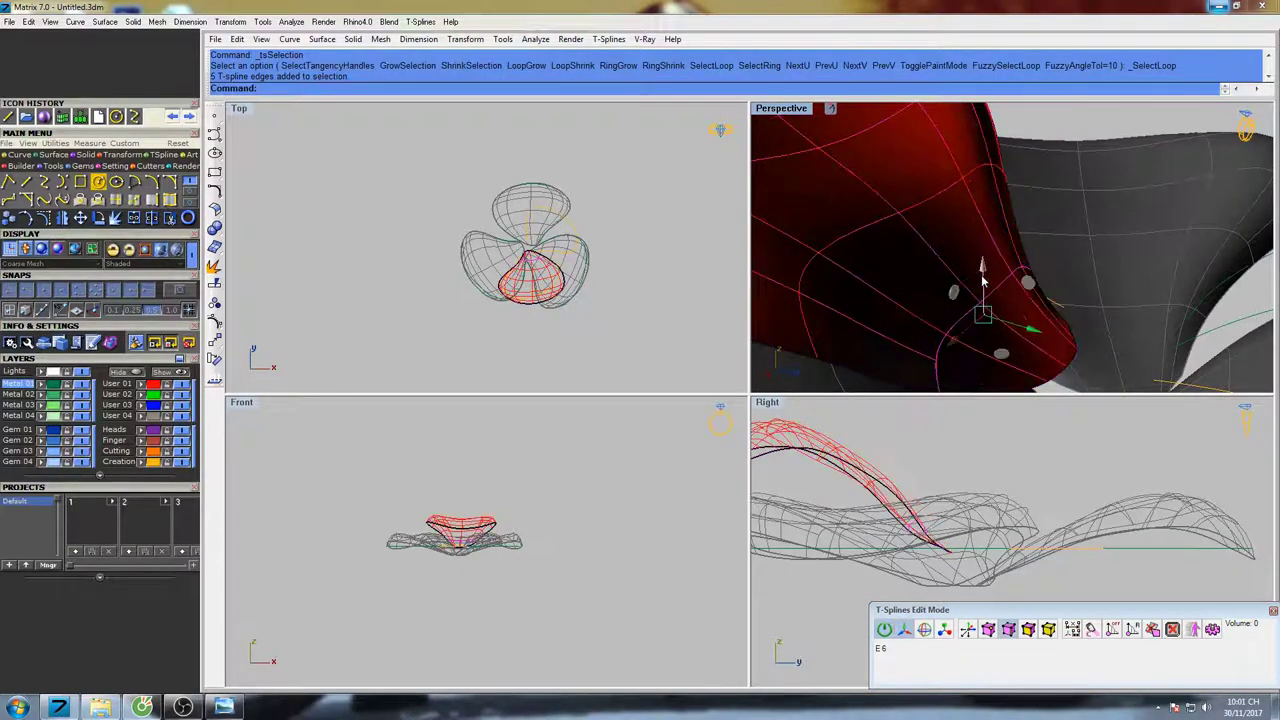
pyautogui.scroll(-5, 983, 282)
pyautogui.keyDown('shift'); pyautogui.moveTo(983, 282); pyautogui.dragTo(1040, 213, button='right'); pyautogui.keyUp('shift')
pyautogui.scroll(3, 980, 228)
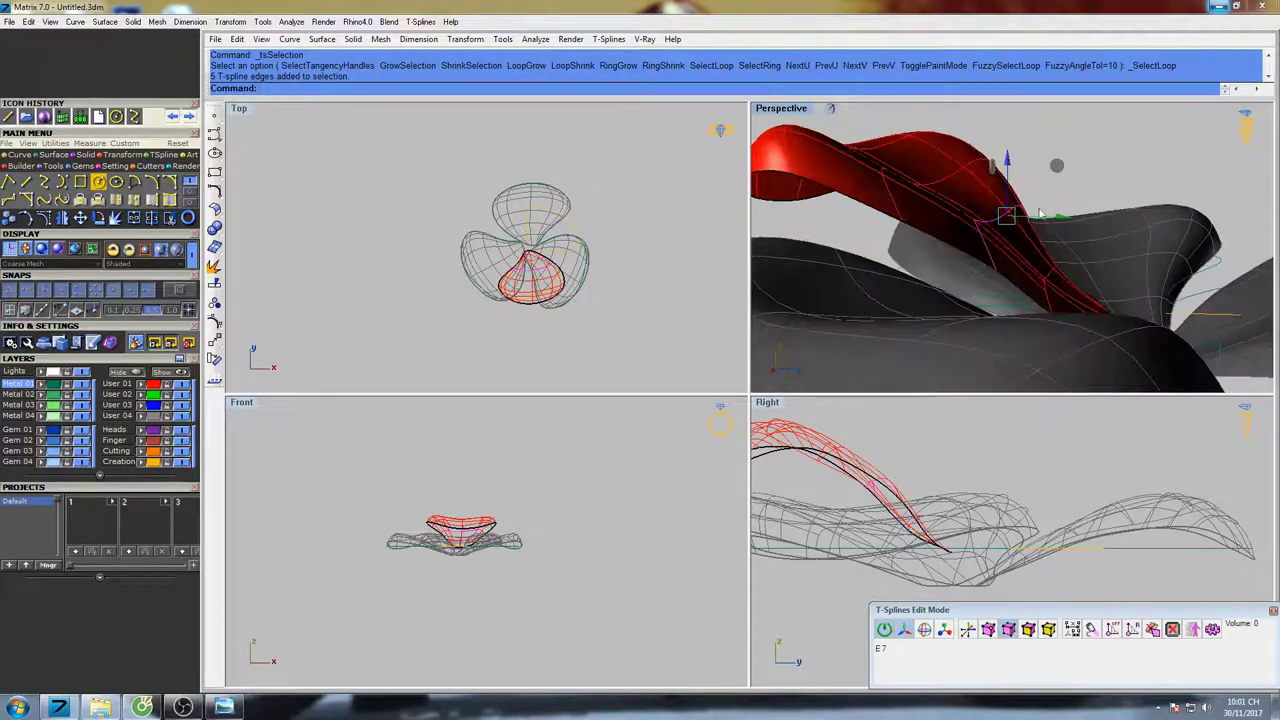
pyautogui.moveTo(1010, 162); pyautogui.dragTo(1010, 196)
pyautogui.moveTo(1046, 272); pyautogui.dragTo(1026, 302, button='right')
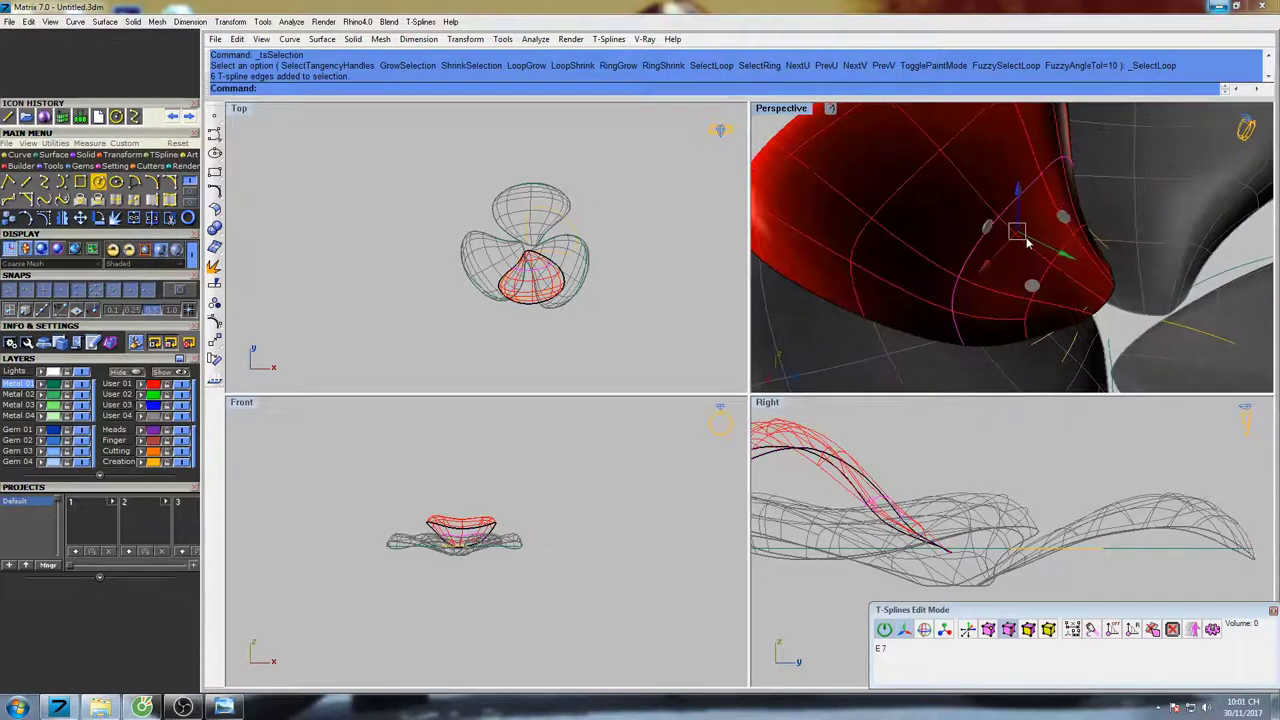
# Inspect the red petal's lowered tip against the green layer in the Perspective, Right and Front views
pyautogui.keyDown('shift'); pyautogui.moveTo(1026, 241); pyautogui.dragTo(955, 262, button='right'); pyautogui.keyUp('shift')
pyautogui.moveTo(1191, 363); pyautogui.dragTo(1048, 292, button='right')
pyautogui.keyDown('shift'); pyautogui.moveTo(1048, 292); pyautogui.dragTo(952, 287, button='right'); pyautogui.keyUp('shift')
pyautogui.scroll(1, 954, 286)
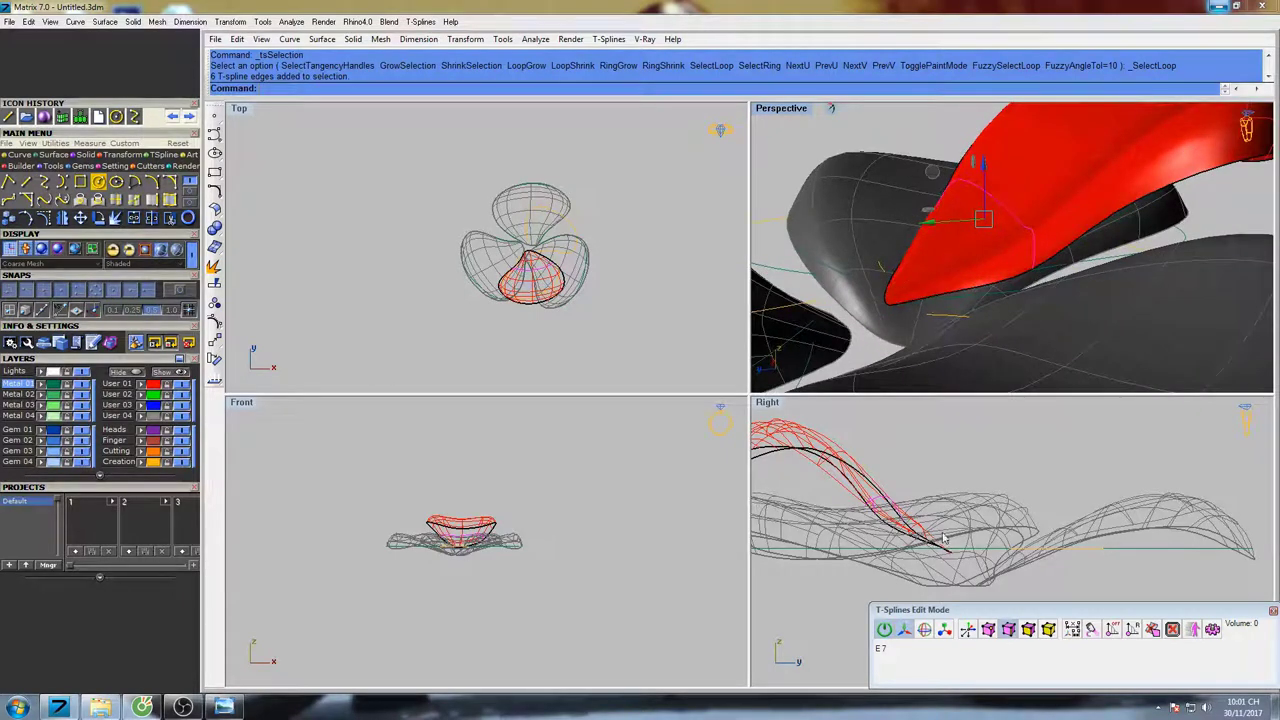
pyautogui.moveTo(864, 503); pyautogui.dragTo(964, 498, button='right')
pyautogui.scroll(4, 960, 494)
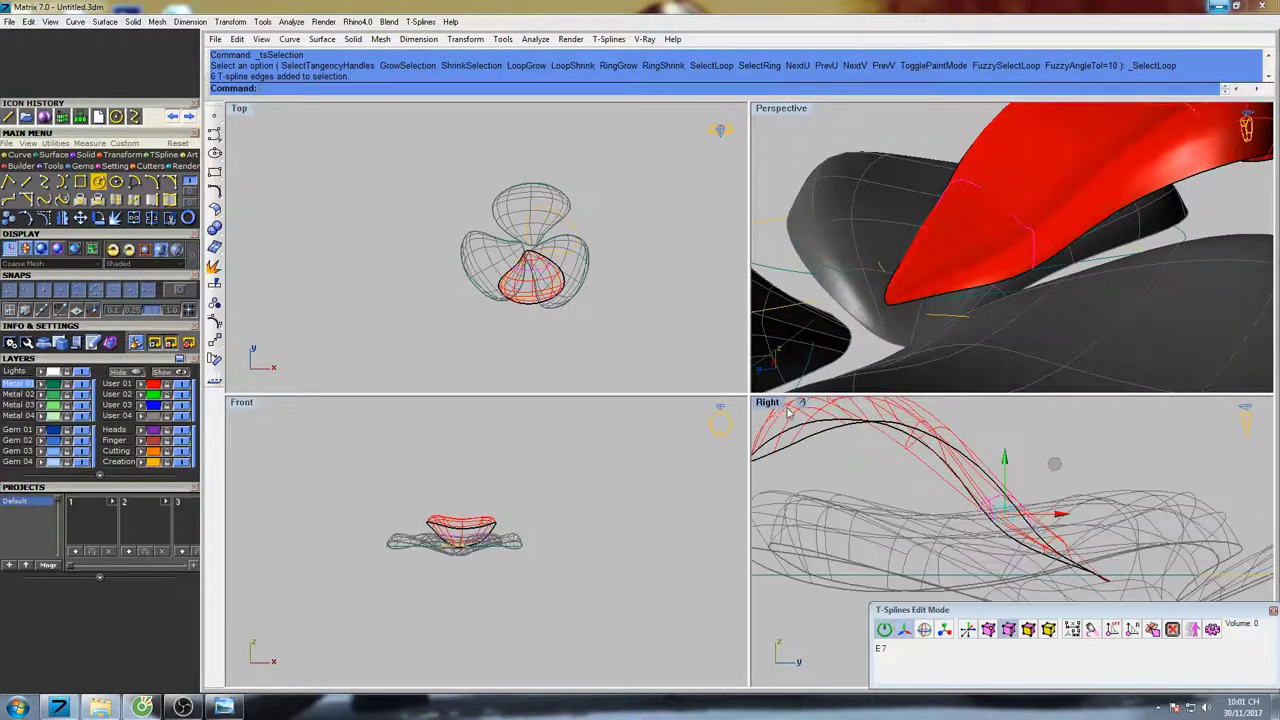
pyautogui.moveTo(542, 529); pyautogui.dragTo(543, 508, button='right')
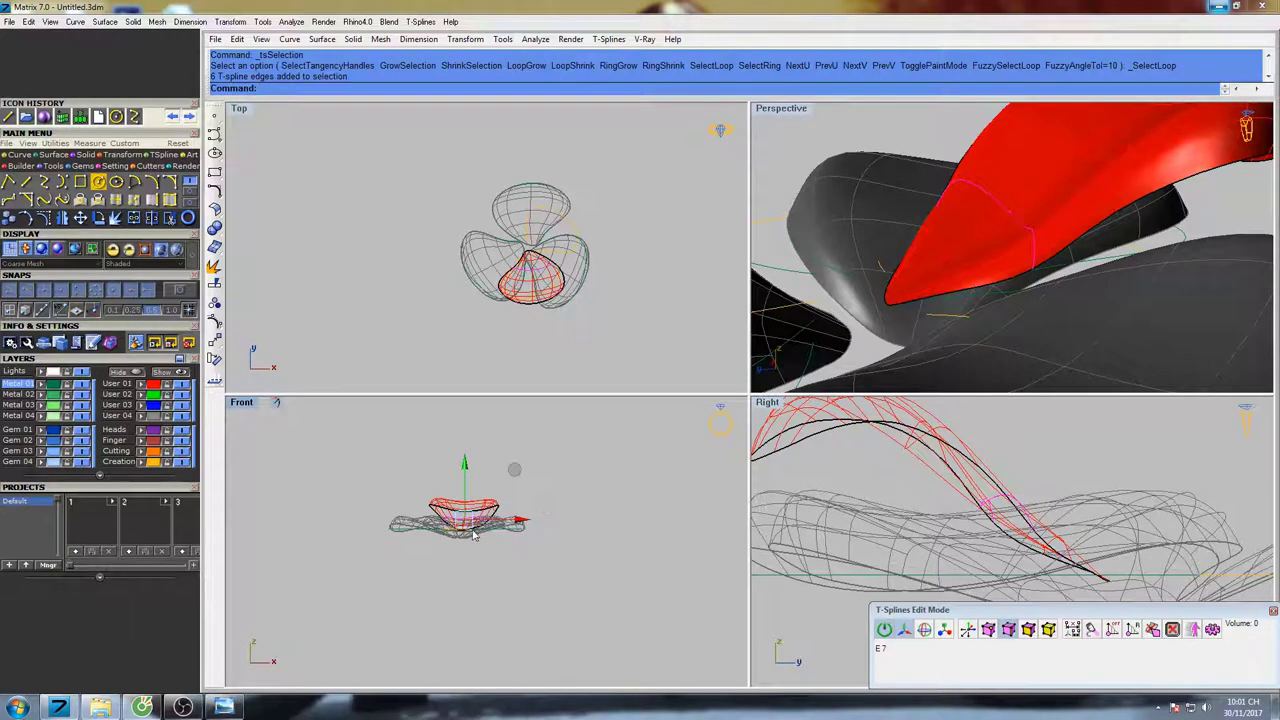
pyautogui.scroll(3, 474, 535)
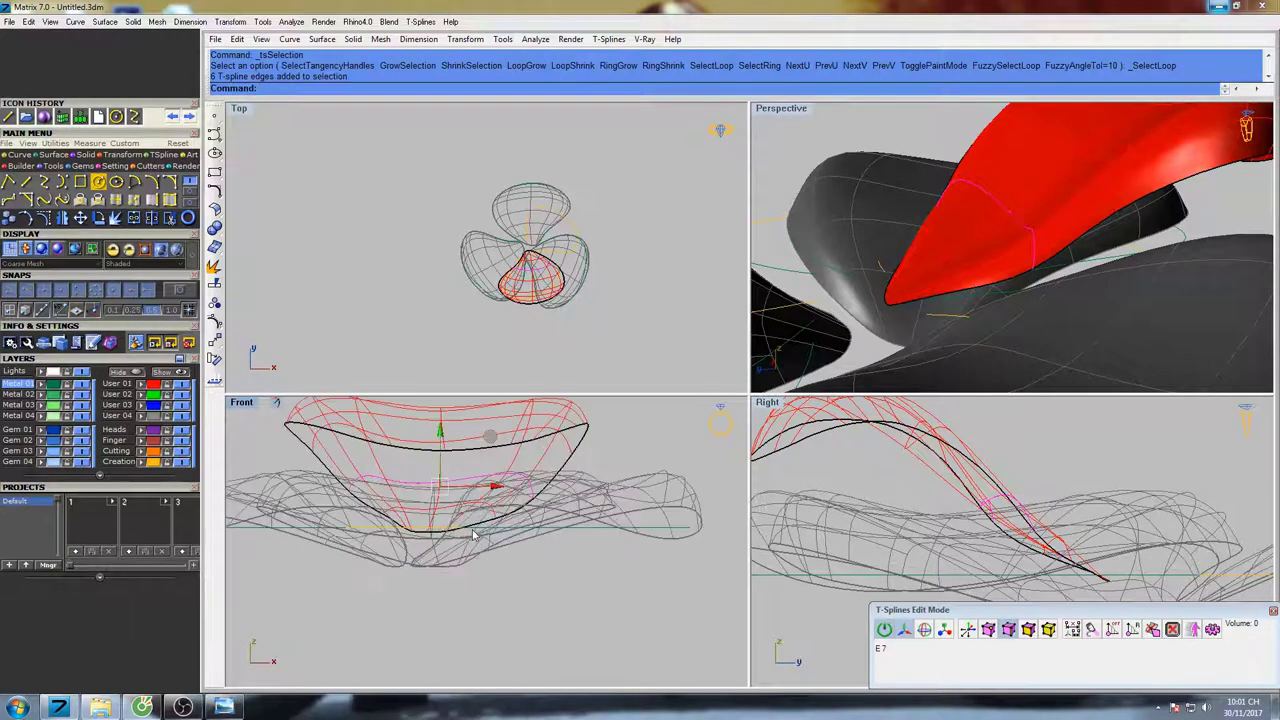
# Maximize the Right view, show the red petal's vertices, and slightly lower the lower rim's vertex near the crest
pyautogui.doubleClick(767, 403)
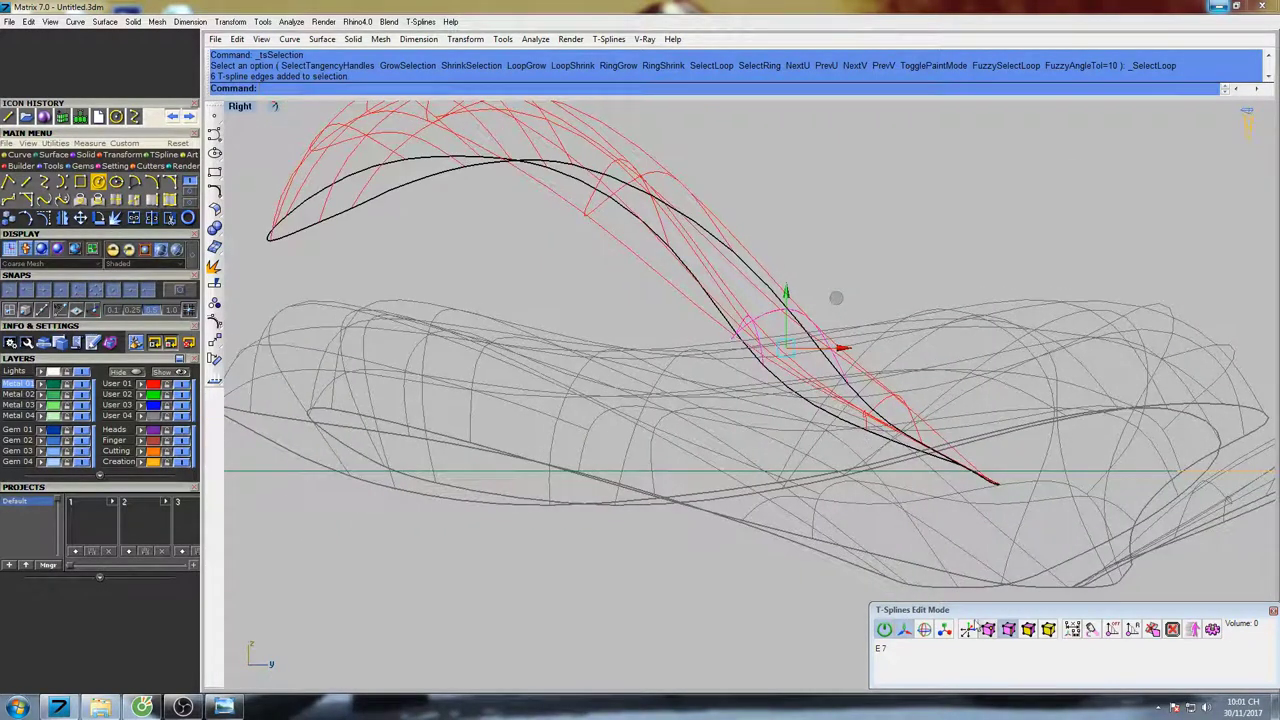
pyautogui.click(988, 630)
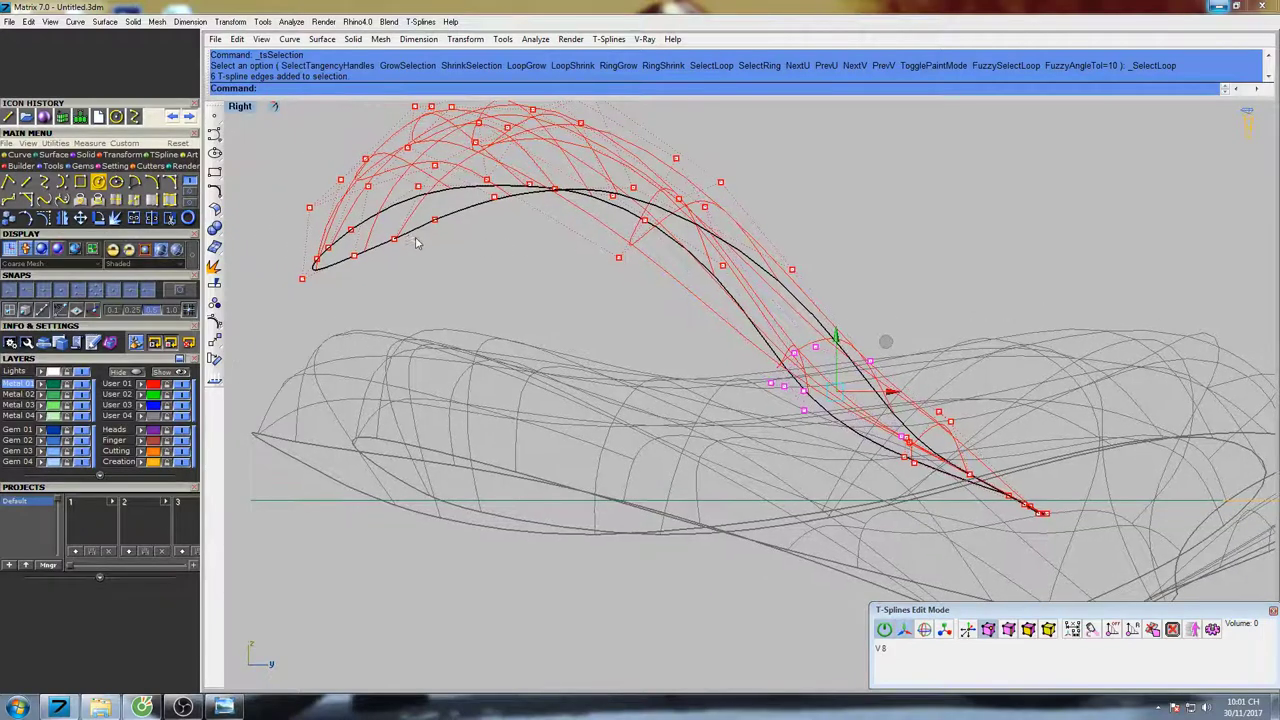
pyautogui.scroll(3, 432, 232)
pyautogui.click(430, 200)
pyautogui.scroll(3, 480, 214)
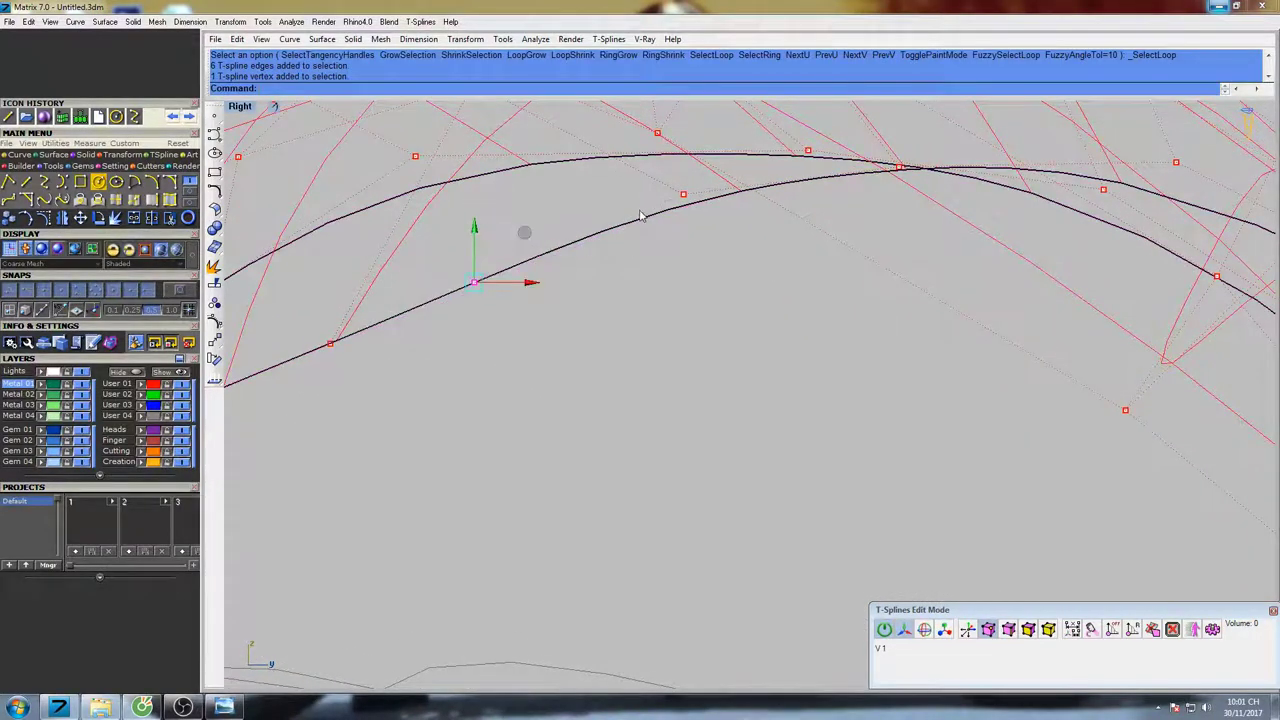
pyautogui.click(683, 194)
pyautogui.scroll(-8, 721, 181)
pyautogui.moveTo(721, 181); pyautogui.dragTo(681, 209, button='right')
pyautogui.scroll(4, 877, 206)
pyautogui.moveTo(865, 190); pyautogui.dragTo(884, 216)
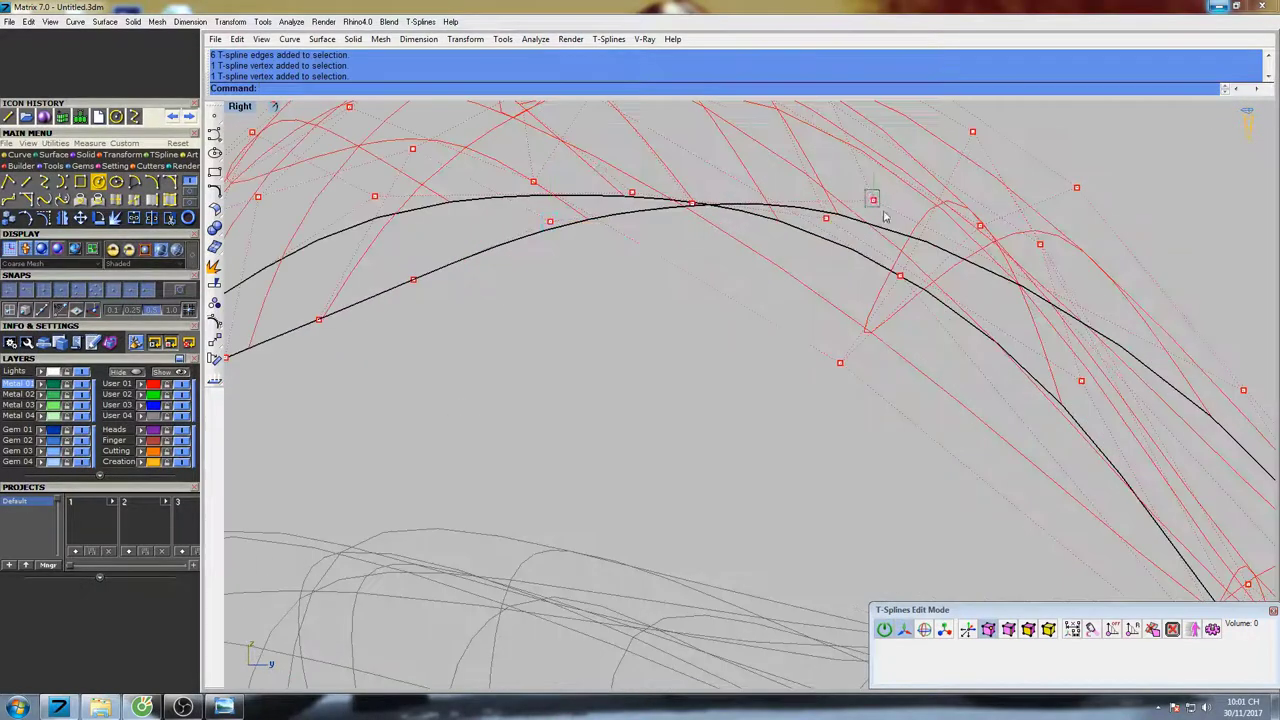
pyautogui.scroll(4, 708, 200)
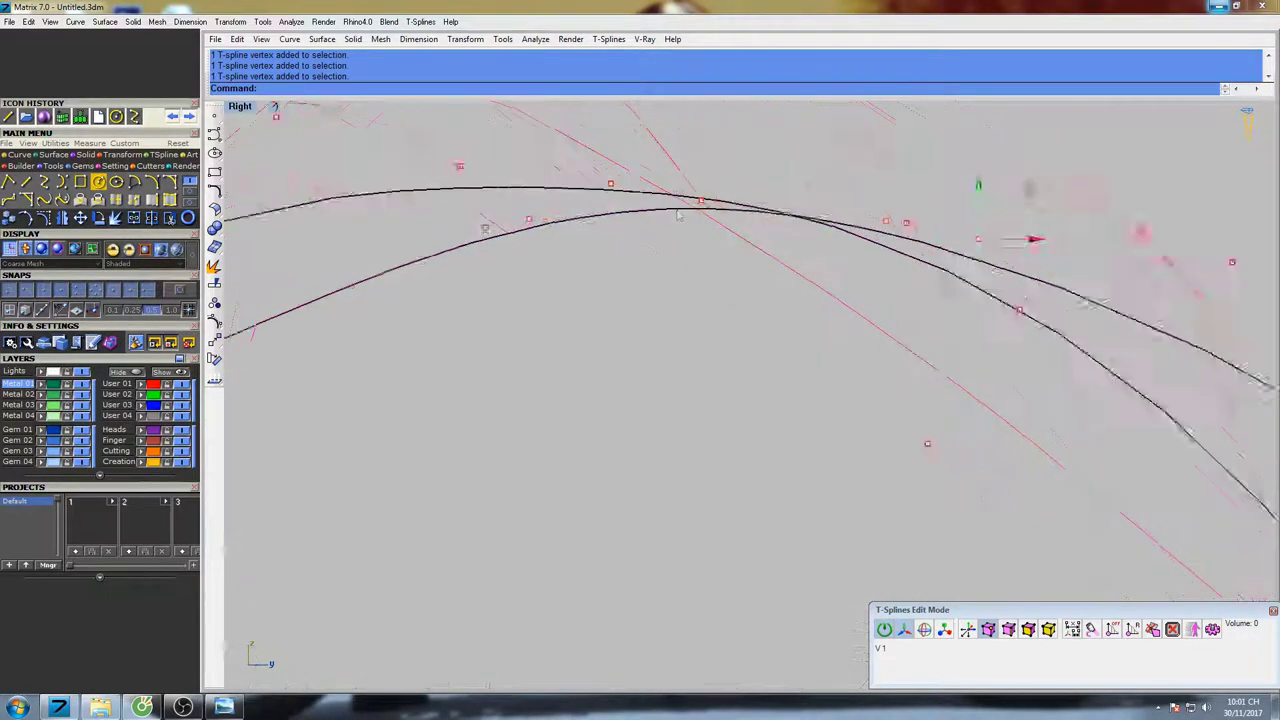
pyautogui.moveTo(708, 150); pyautogui.dragTo(701, 189)
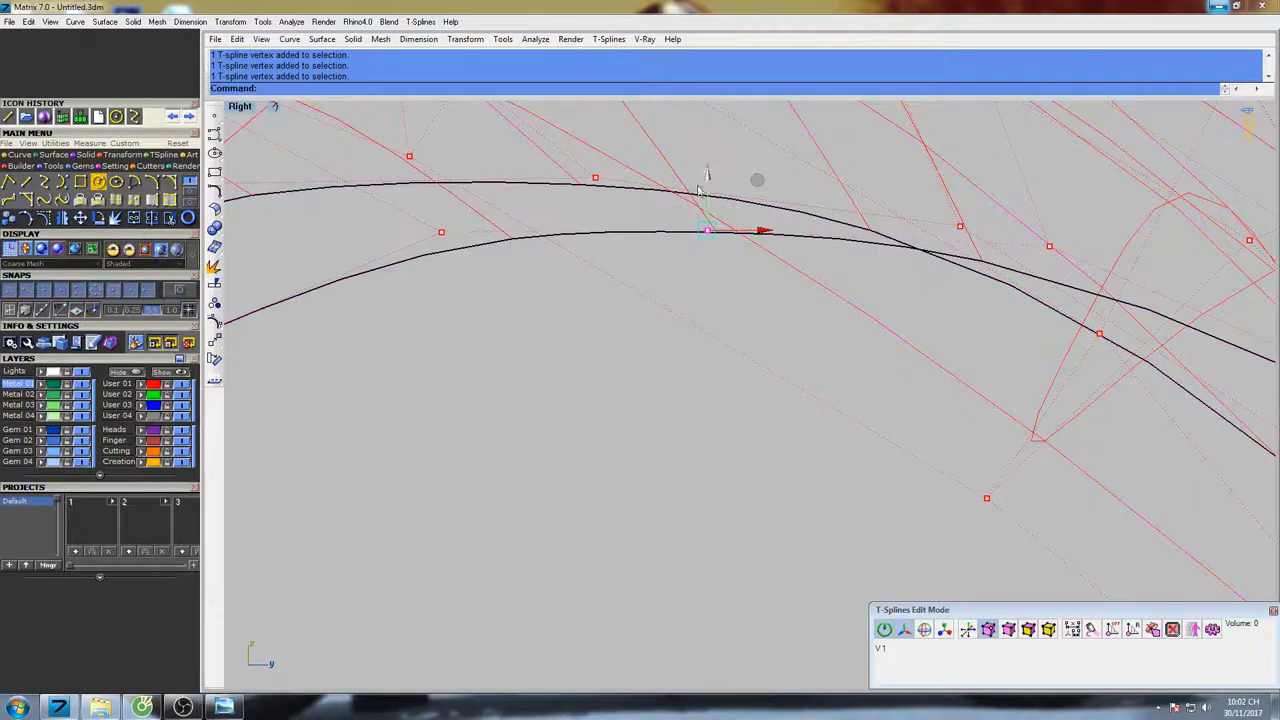
# Lower the next two vertices on the outer side of the red petal's crest in small alternating moves to smooth the rim
pyautogui.scroll(-3, 560, 235)
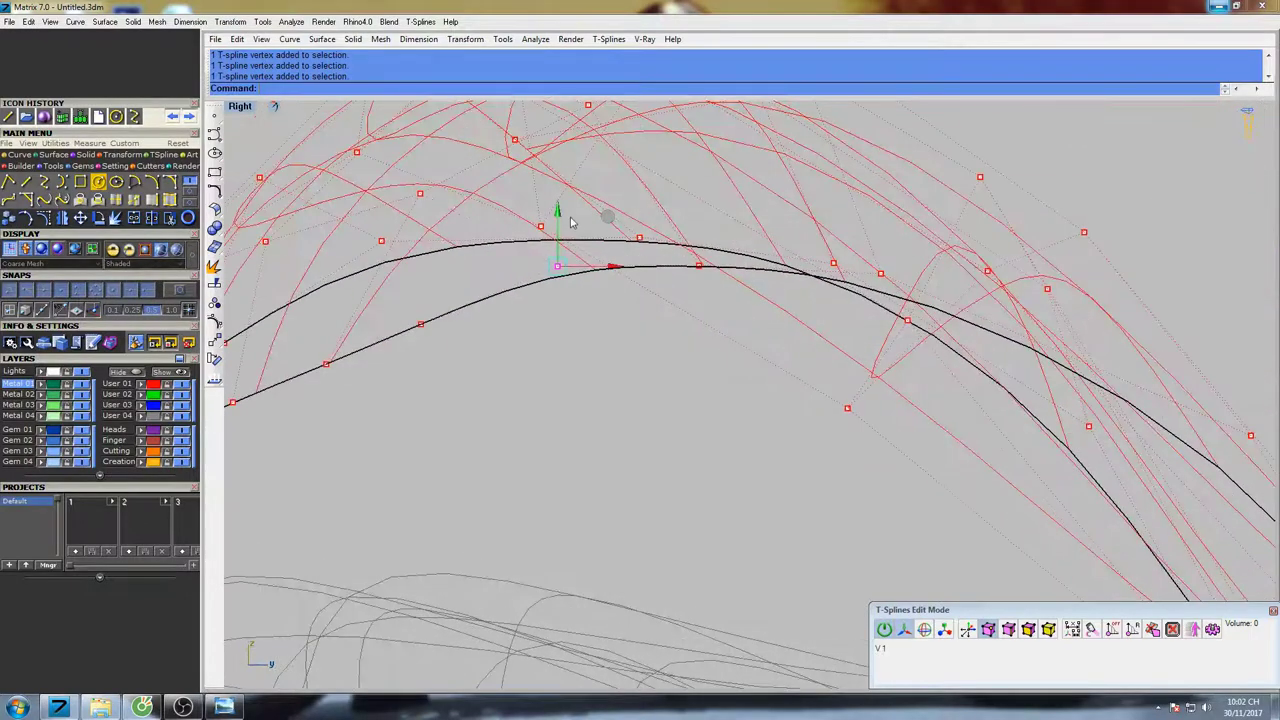
pyautogui.moveTo(560, 215); pyautogui.dragTo(566, 228)
pyautogui.click(424, 323)
pyautogui.scroll(6, 426, 300)
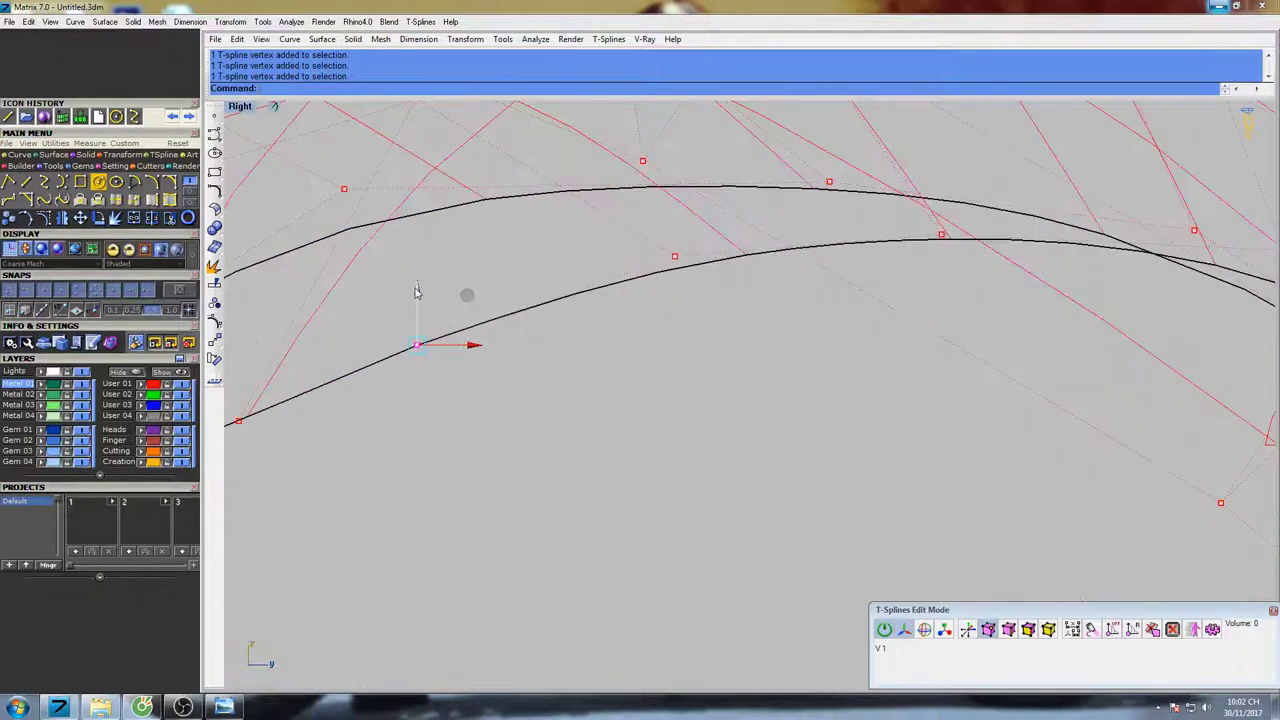
pyautogui.moveTo(418, 290); pyautogui.dragTo(418, 295)
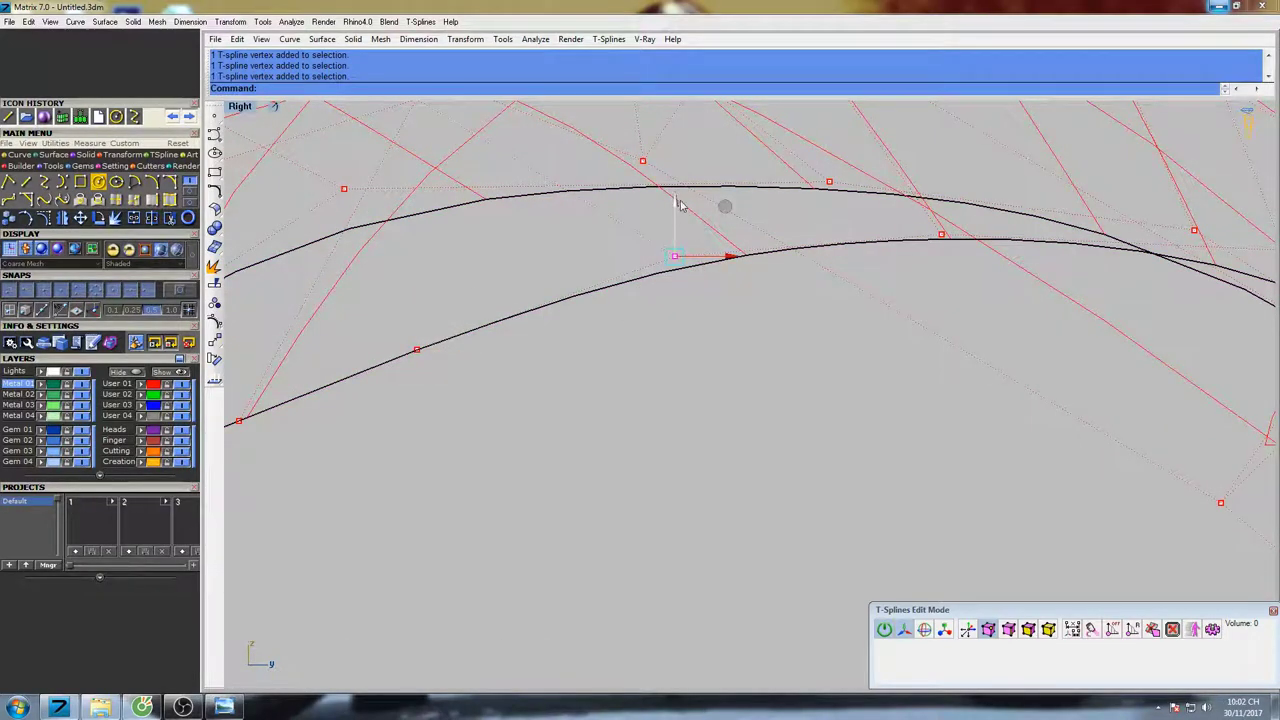
pyautogui.moveTo(679, 205); pyautogui.dragTo(679, 208)
pyautogui.click(416, 349)
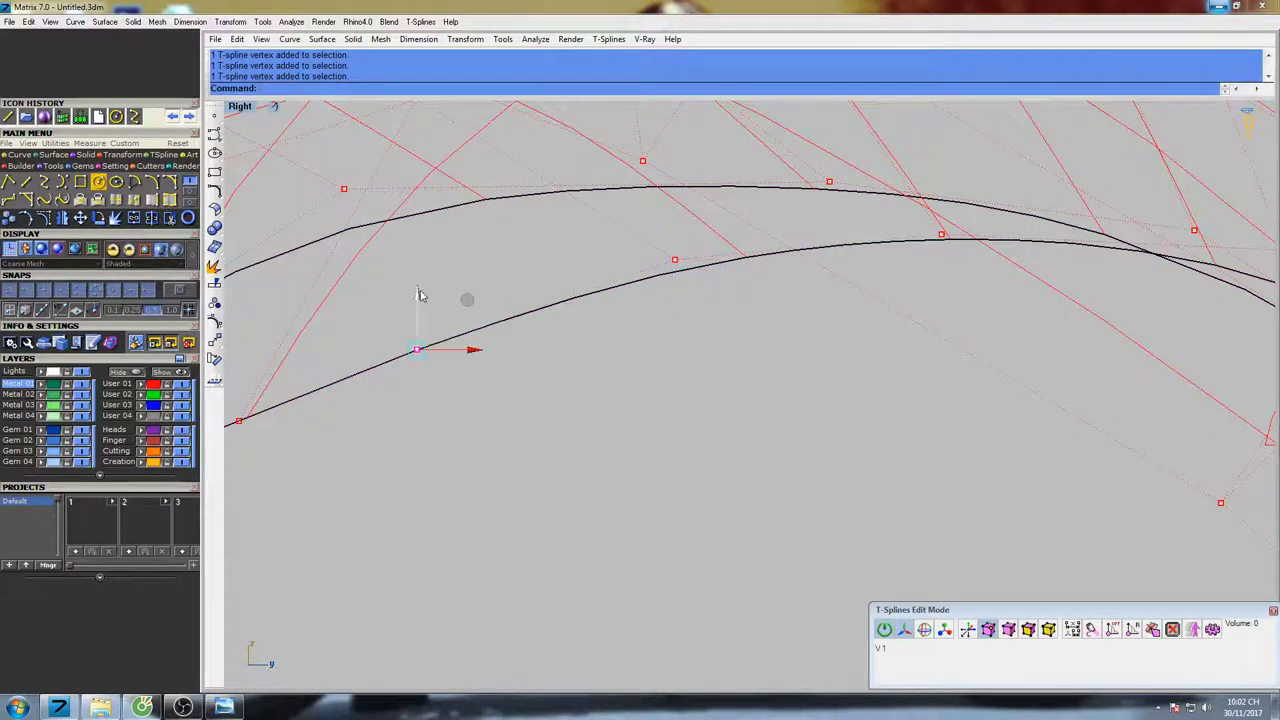
pyautogui.moveTo(420, 294); pyautogui.dragTo(420, 299)
pyautogui.click(675, 259)
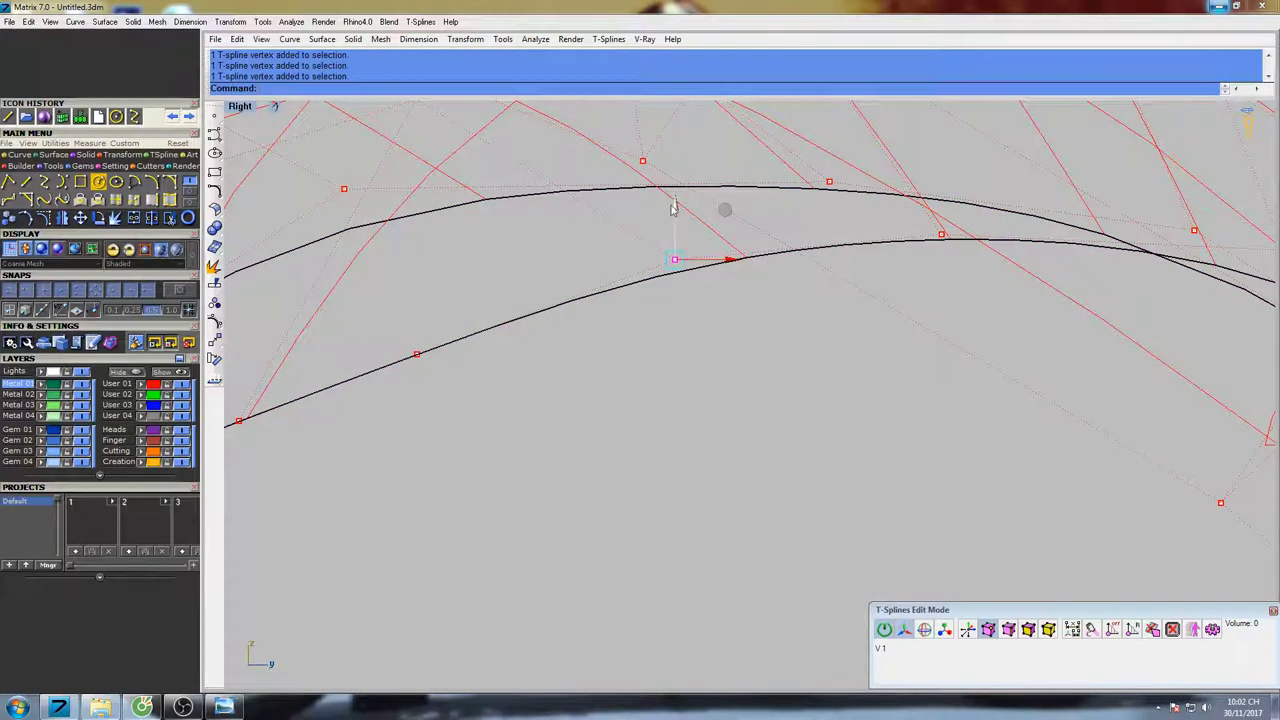
pyautogui.moveTo(674, 207); pyautogui.dragTo(677, 212)
# Lower one more rim vertex near the red petal's crest and select the vertex further down its inner slope
pyautogui.scroll(-8, 776, 260)
pyautogui.moveTo(999, 286); pyautogui.dragTo(940, 292, button='right')
pyautogui.click(947, 268)
pyautogui.moveTo(951, 213); pyautogui.dragTo(951, 224)
pyautogui.moveTo(1179, 416); pyautogui.dragTo(917, 322, button='right')
pyautogui.moveTo(943, 329); pyautogui.dragTo(982, 305)
pyautogui.scroll(-6, 982, 300)
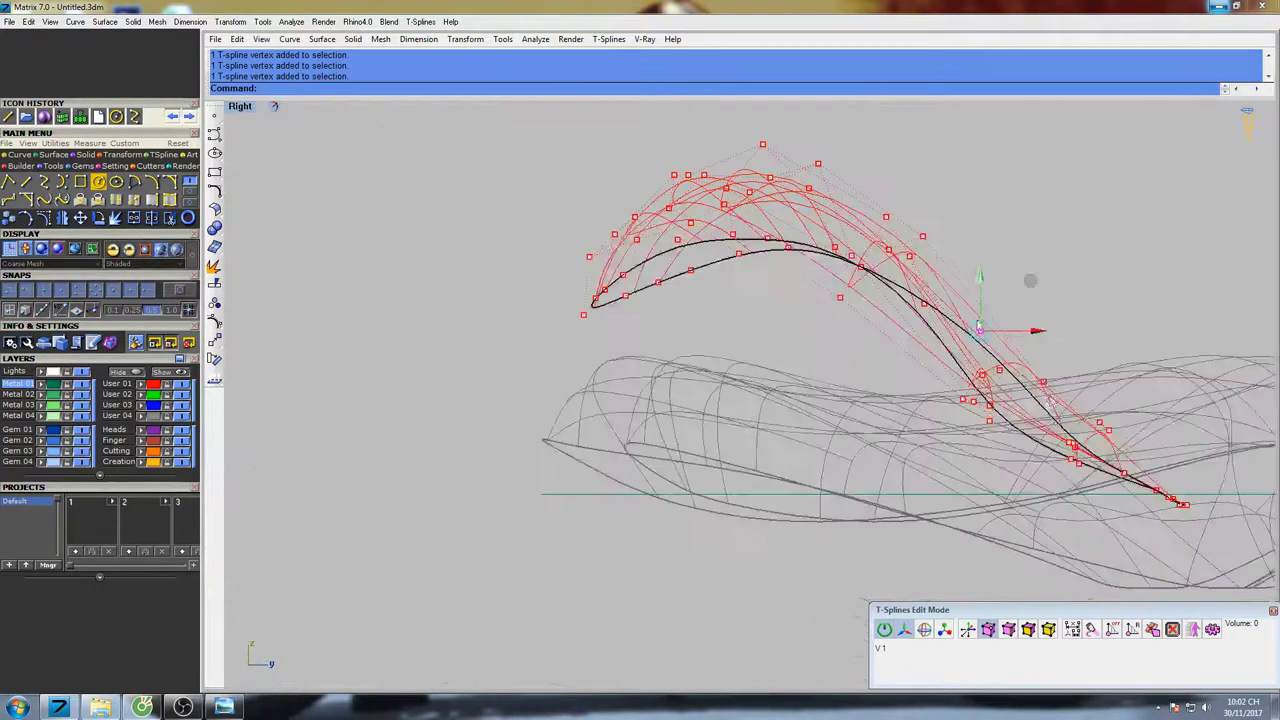
# Adjust the heights of the individual rim vertices just behind the red petal's inner tip so both edges run down evenly
pyautogui.moveTo(1029, 281); pyautogui.dragTo(894, 190, button='right')
pyautogui.scroll(12, 985, 395)
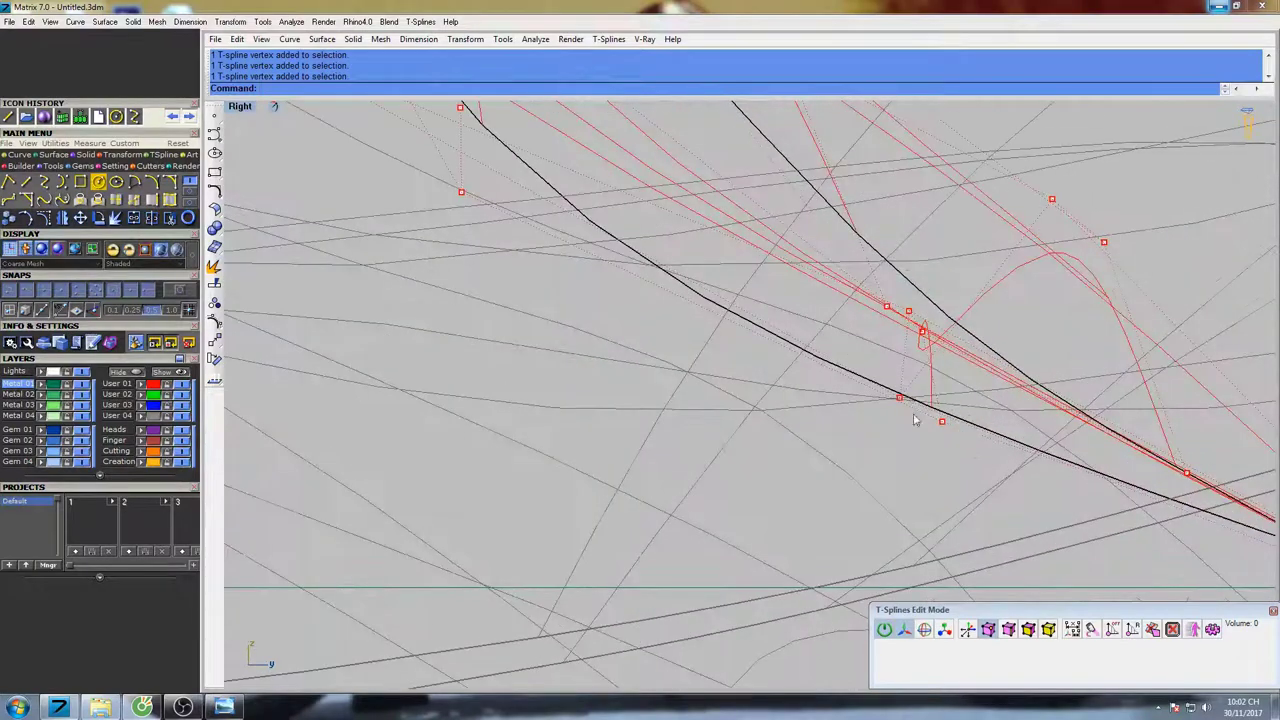
pyautogui.moveTo(958, 437); pyautogui.dragTo(886, 385)
pyautogui.scroll(-8, 852, 312)
pyautogui.scroll(4, 1037, 418)
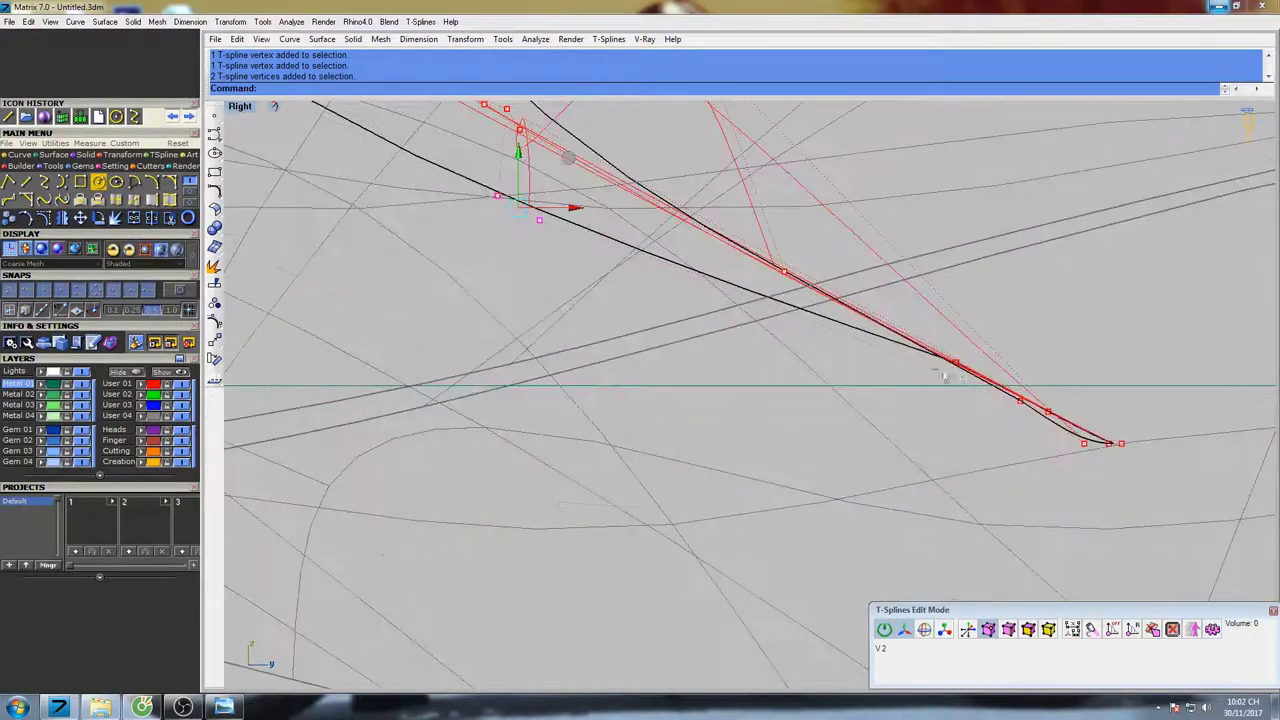
pyautogui.moveTo(942, 373); pyautogui.dragTo(956, 331)
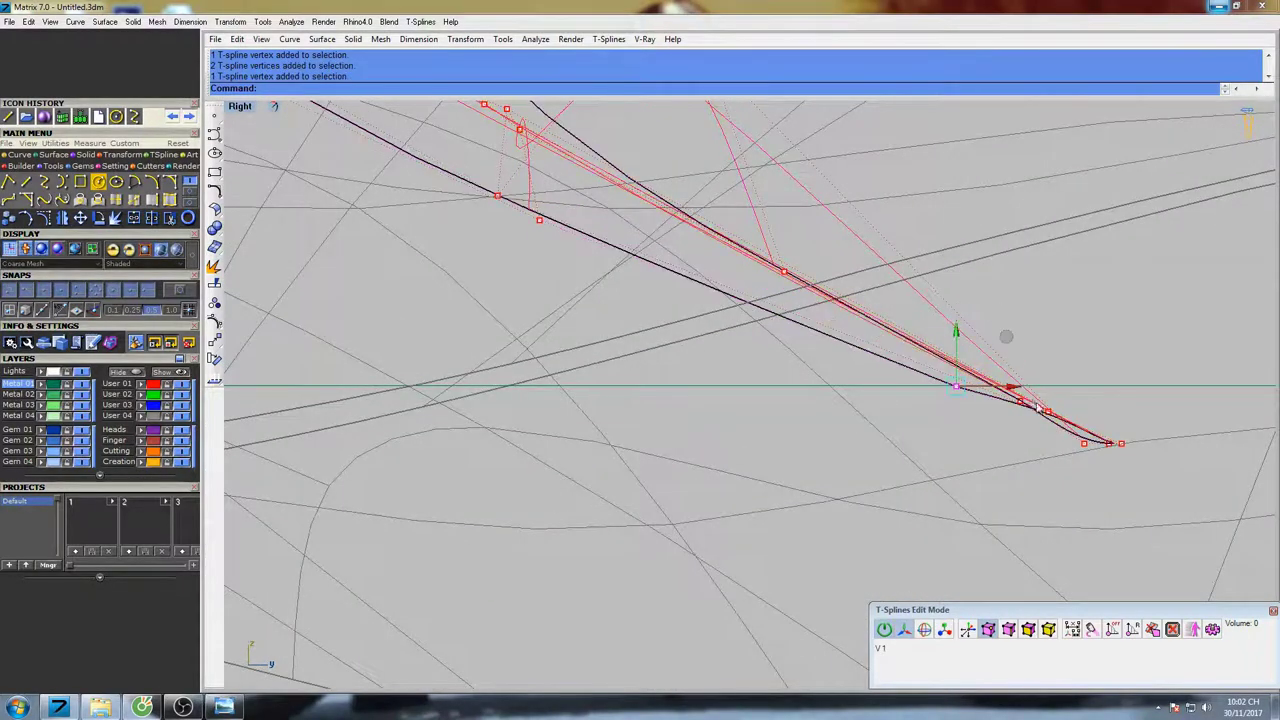
pyautogui.scroll(6, 1081, 442)
pyautogui.click(1018, 386)
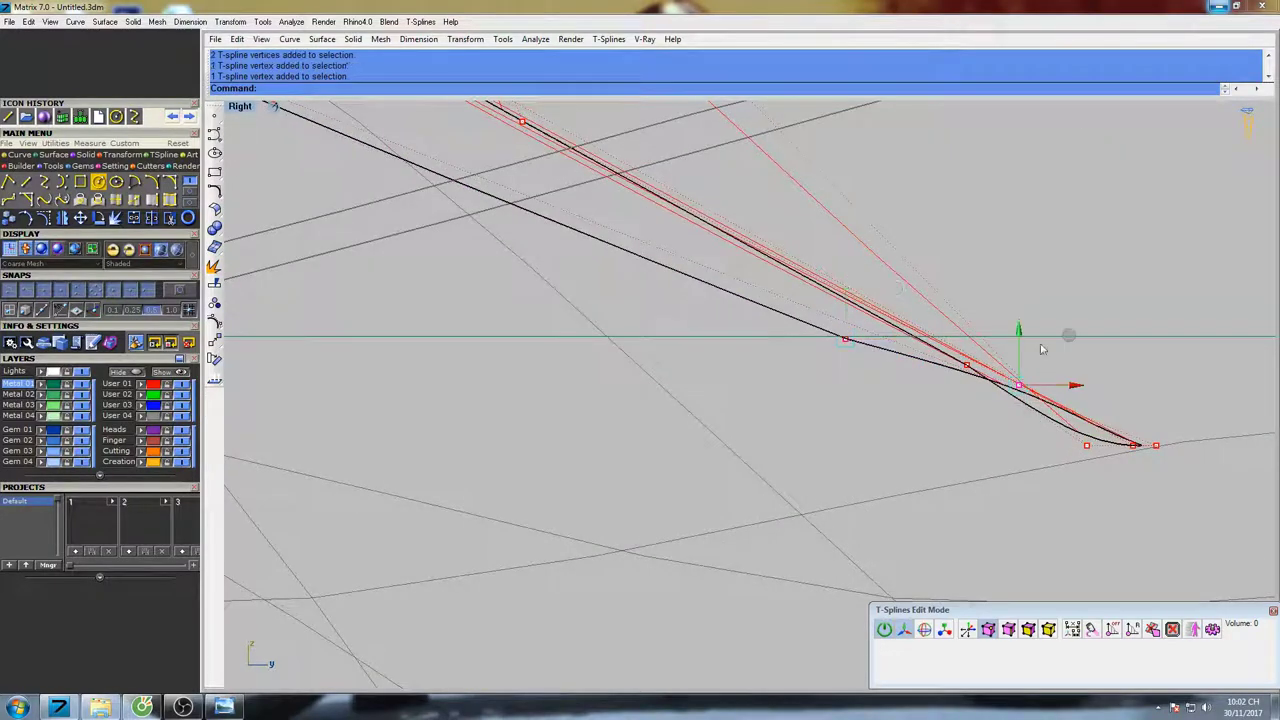
pyautogui.moveTo(1018, 331); pyautogui.dragTo(1026, 356)
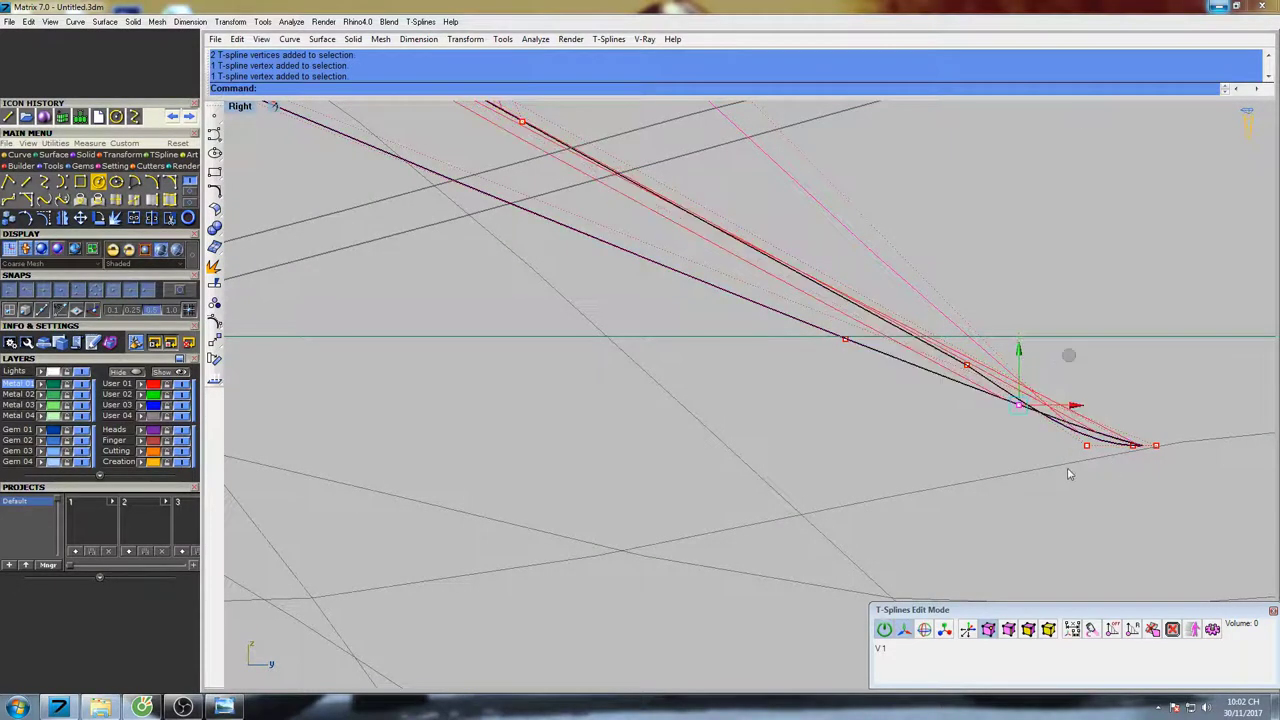
pyautogui.click(1086, 417)
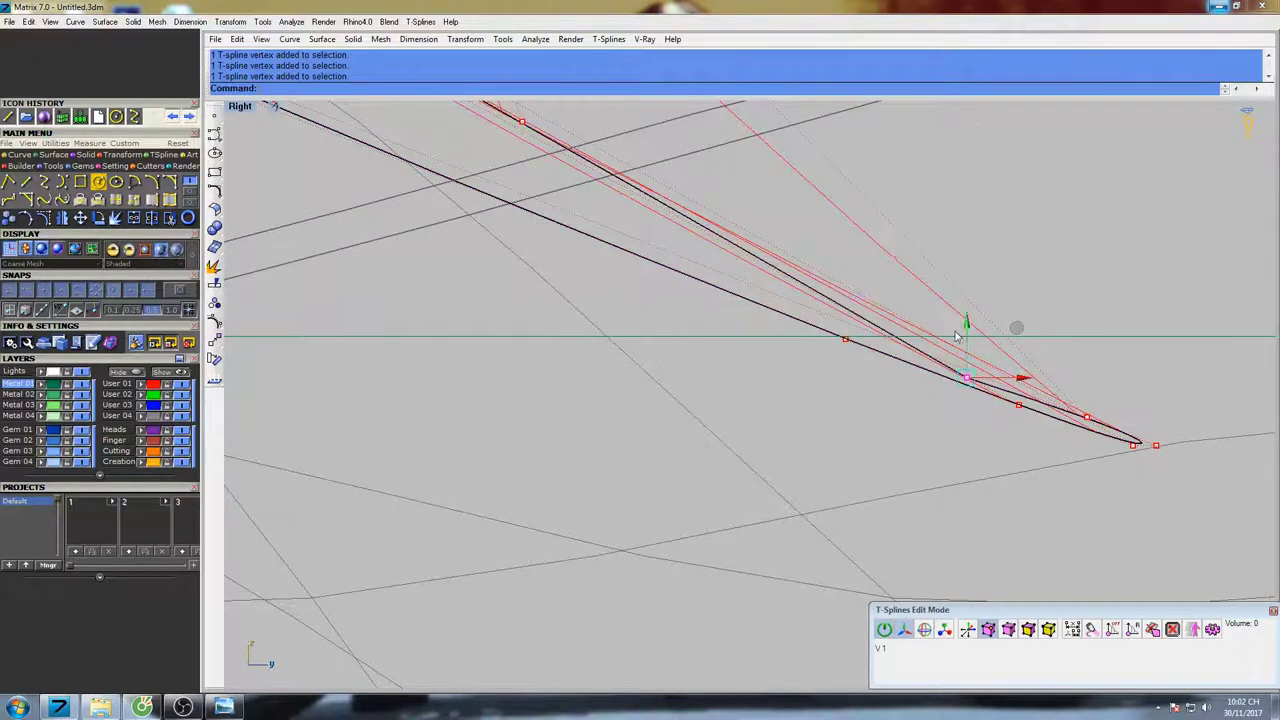
# Lower the rim vertex further behind the inner tip slightly and raise the low mid-slope vertex to even out the petal's underside
pyautogui.scroll(-8, 968, 318)
pyautogui.scroll(5, 816, 270)
pyautogui.click(828, 267)
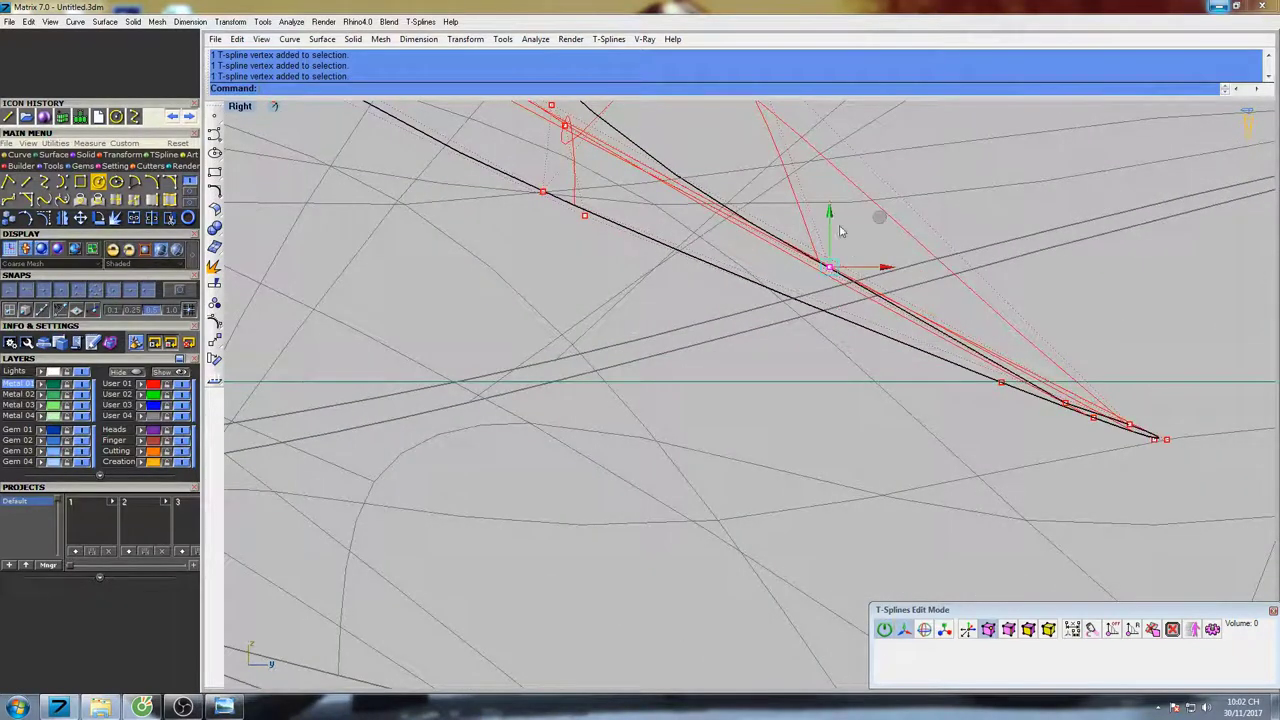
pyautogui.moveTo(830, 245); pyautogui.dragTo(830, 247)
pyautogui.scroll(-8, 829, 246)
pyautogui.moveTo(725, 195); pyautogui.dragTo(787, 296, button='right')
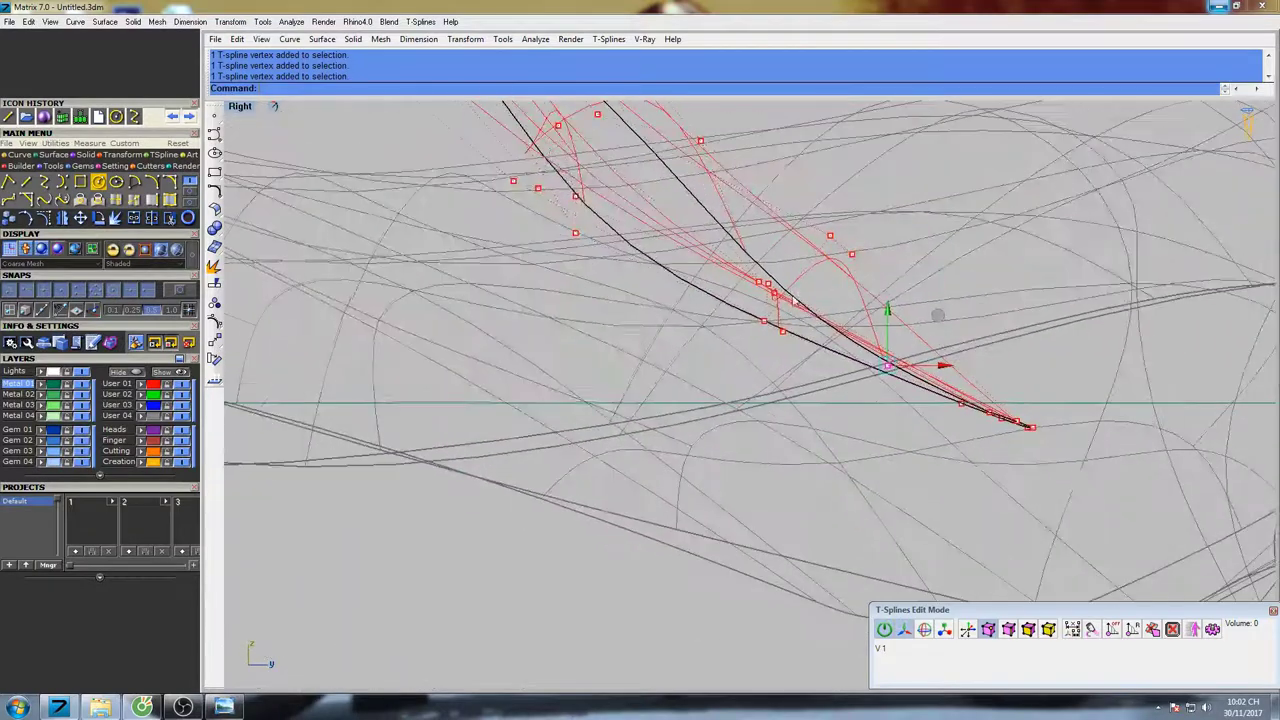
pyautogui.moveTo(585, 232); pyautogui.dragTo(647, 307, button='right')
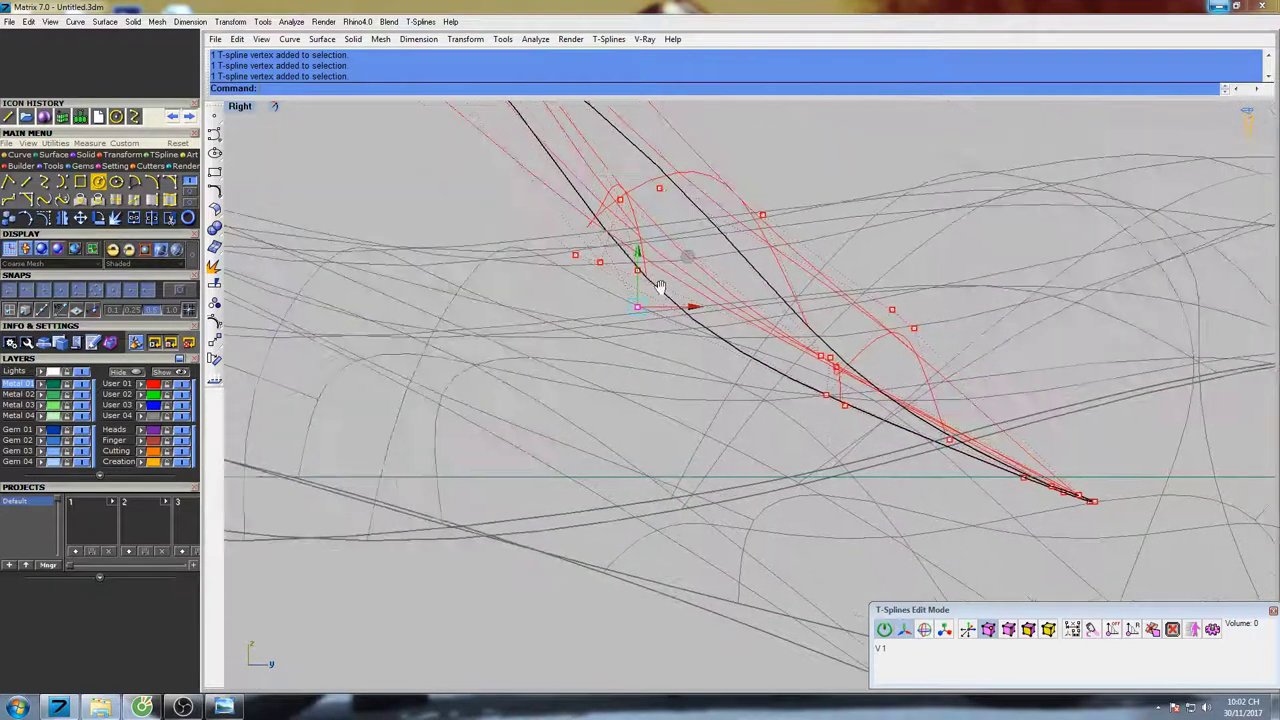
pyautogui.click(639, 231)
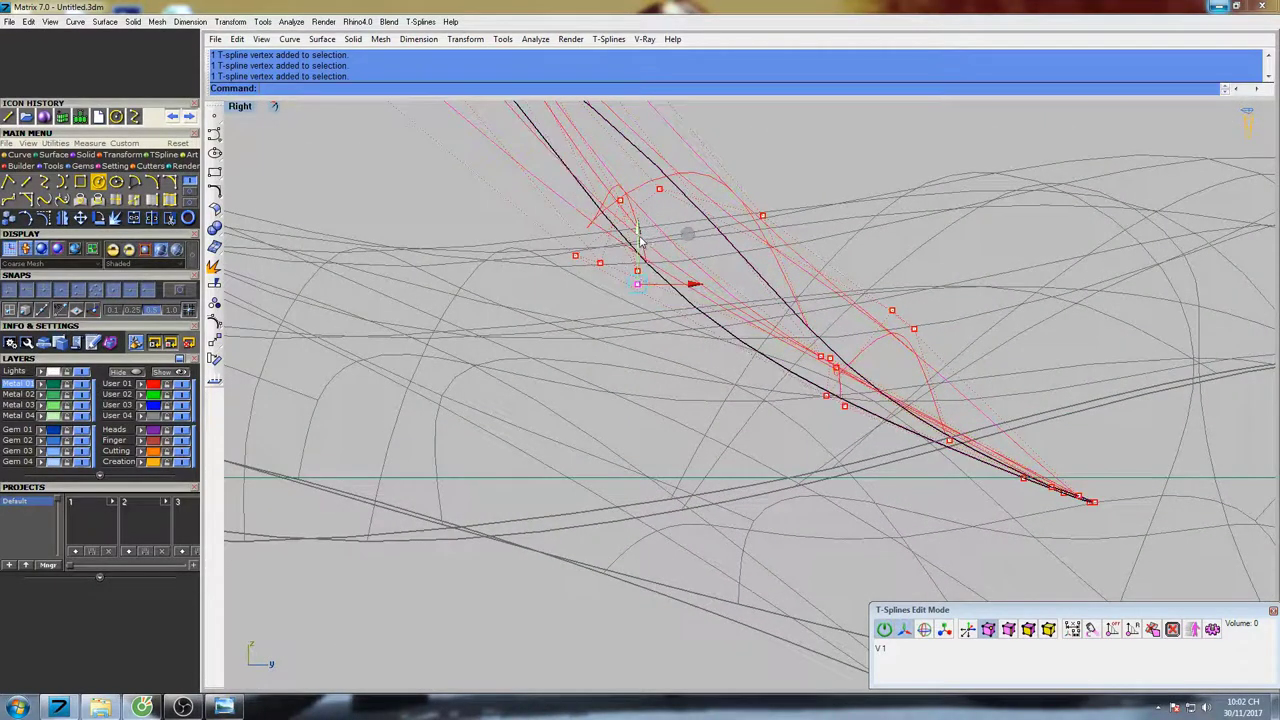
pyautogui.moveTo(640, 241); pyautogui.dragTo(640, 227)
# Maximize the Perspective view and display it shaded to check the reshaped red petal over the green layer
pyautogui.scroll(-15, 835, 272)
pyautogui.moveTo(849, 259)
pyautogui.mouseDown(button='right')
pyautogui.moveTo(830, 294)
pyautogui.moveTo(957, 280)
pyautogui.moveTo(974, 297)
pyautogui.moveTo(1004, 448)
pyautogui.moveTo(975, 406)
pyautogui.moveTo(989, 444)
pyautogui.mouseUp(button='right')
pyautogui.hotkey('ctrl', 'F4')
pyautogui.scroll(-5, 823, 295)
pyautogui.write('s')
pyautogui.press('Return')
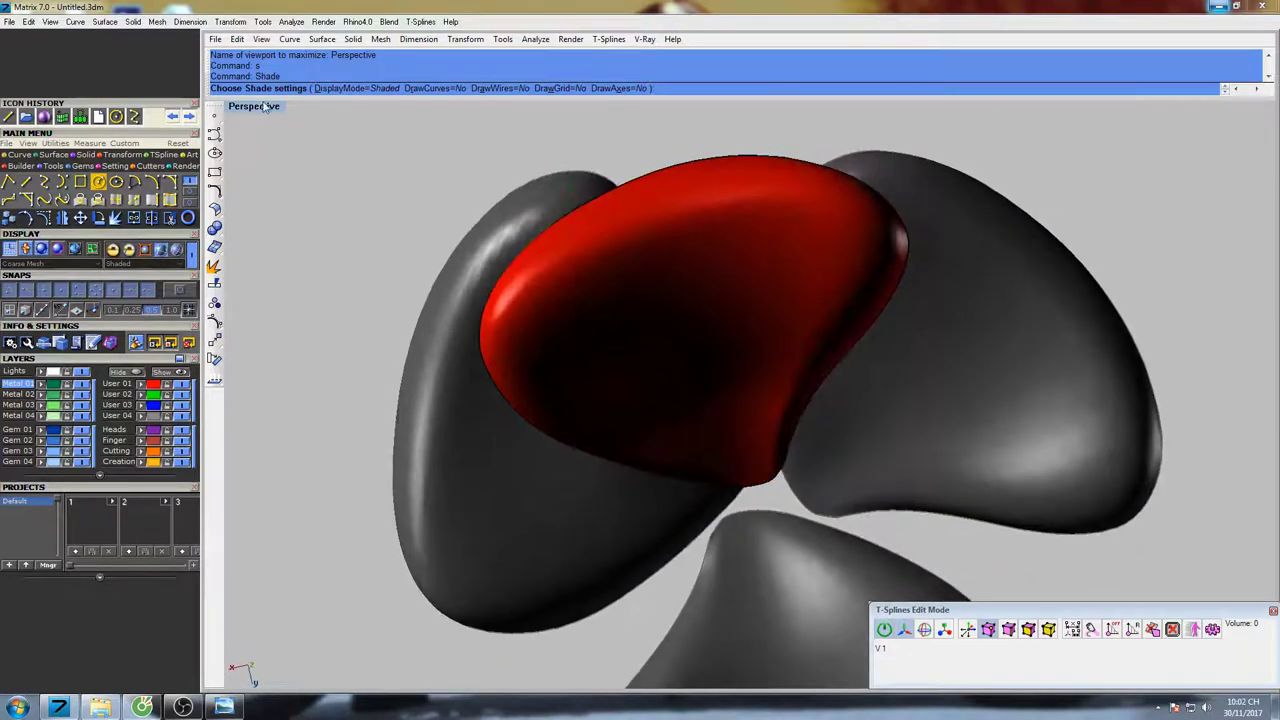
# Restore the four-view layout, examine the petals shaded in the Top and Front views, and end the shaded preview
pyautogui.doubleClick(265, 107)
pyautogui.click(372, 186)
pyautogui.moveTo(522, 262); pyautogui.dragTo(541, 250, button='right')
pyautogui.scroll(5, 541, 251)
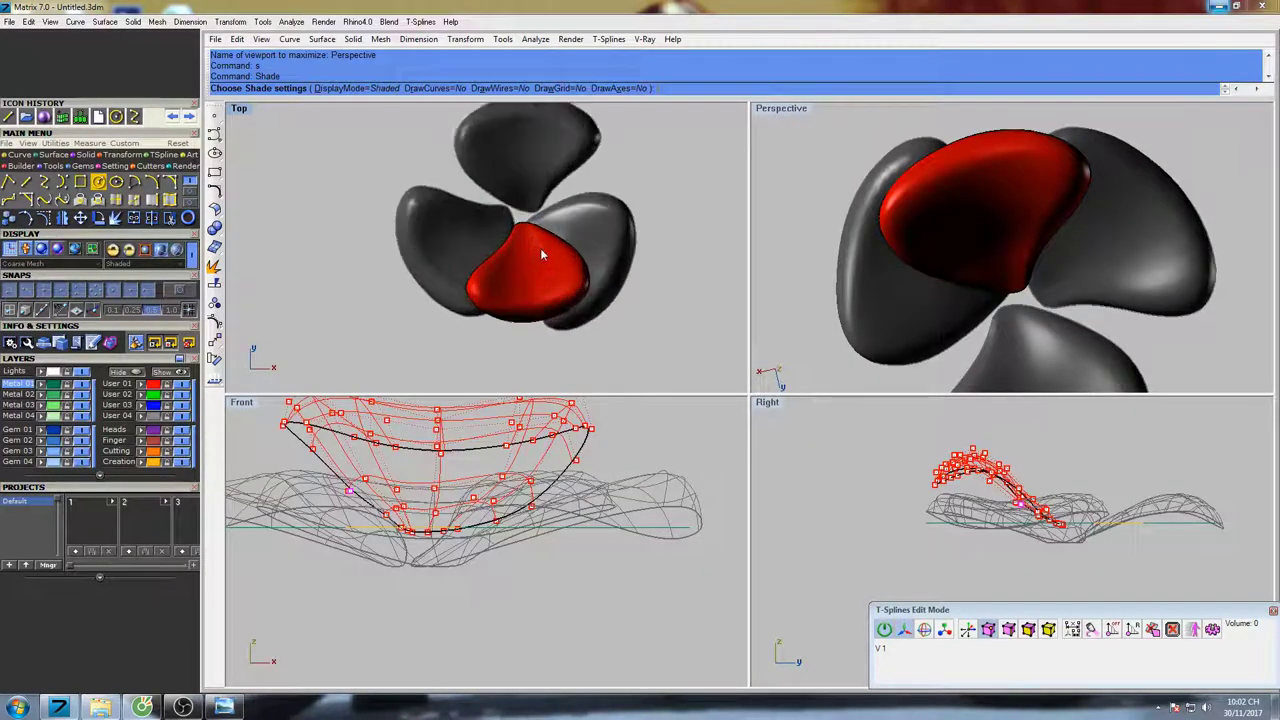
pyautogui.scroll(3, 559, 248)
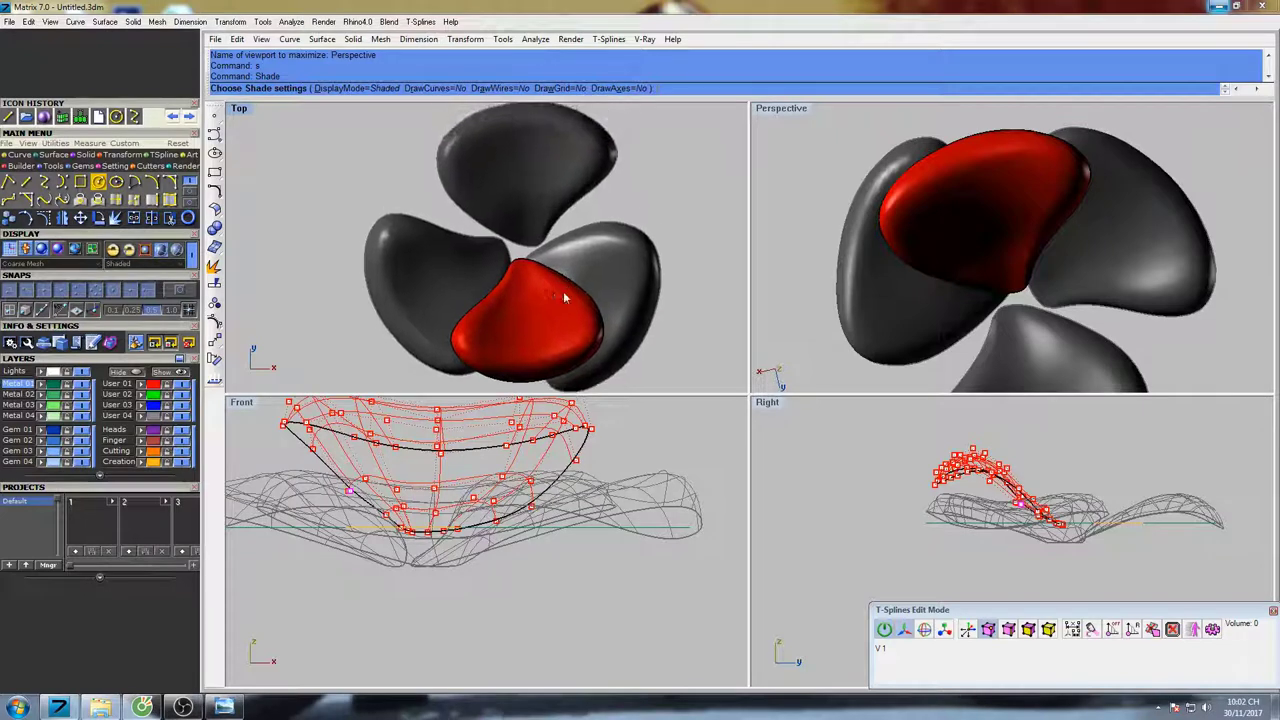
pyautogui.scroll(-3, 594, 194)
pyautogui.click(579, 512)
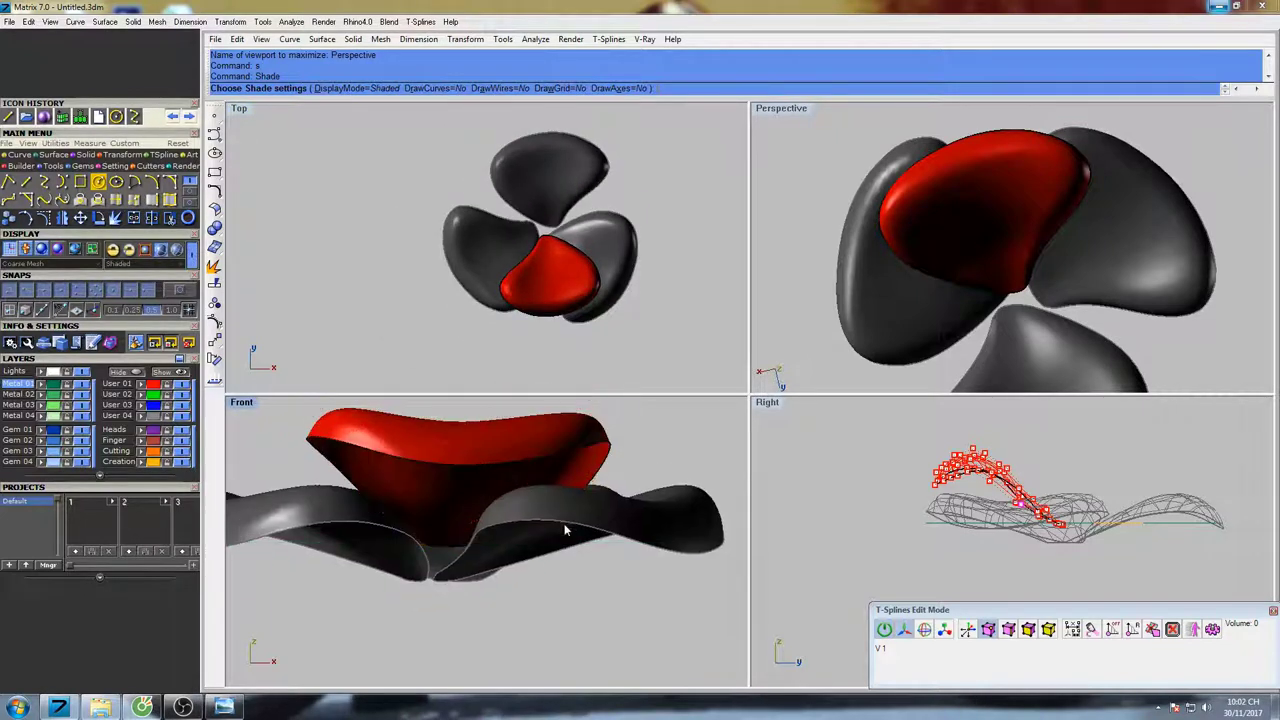
pyautogui.click(667, 380)
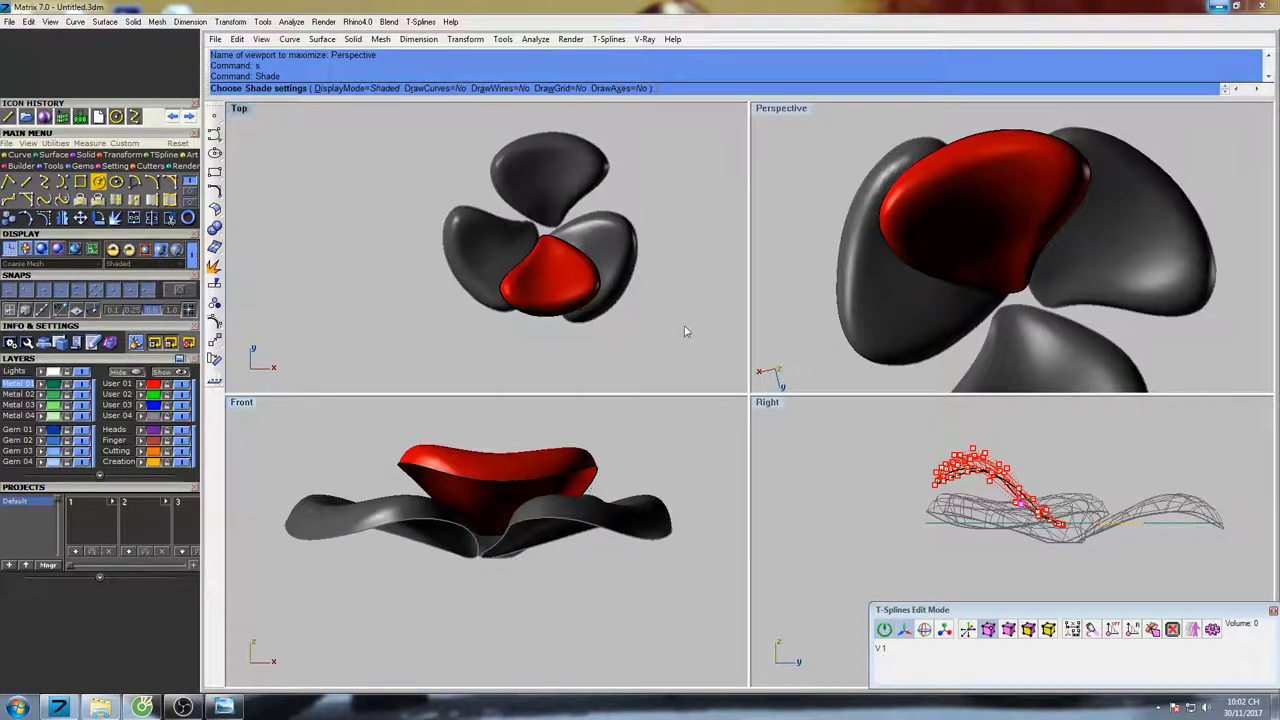
pyautogui.press('Return')
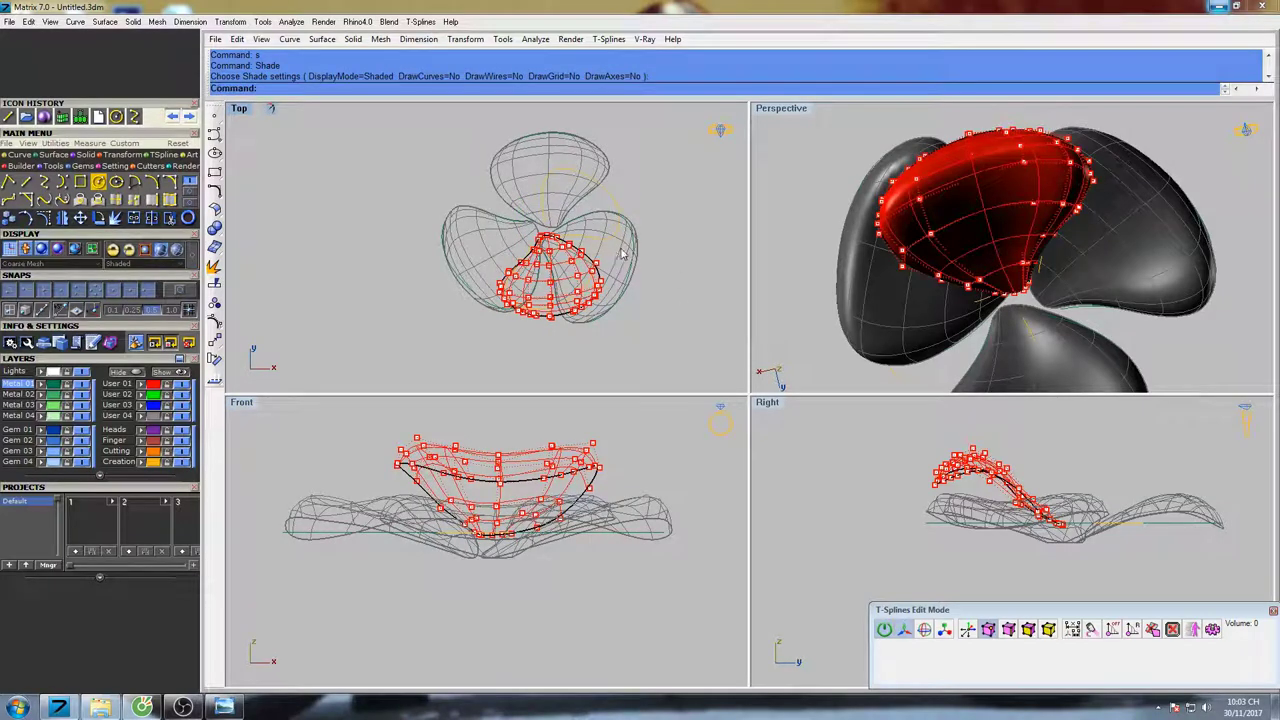
# Open the Gem Loader and extend its panel to show the gem shapes
pyautogui.moveTo(641, 230); pyautogui.dragTo(629, 225, button='right')
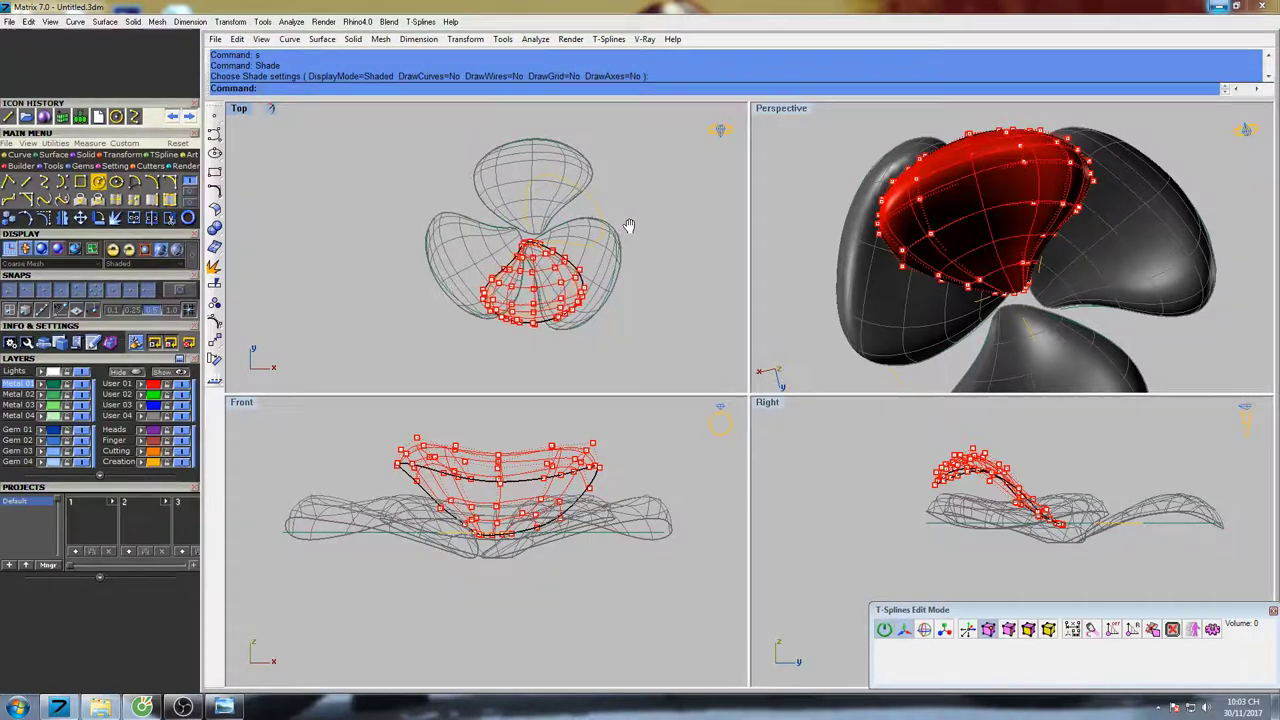
pyautogui.click(83, 167)
pyautogui.click(9, 184)
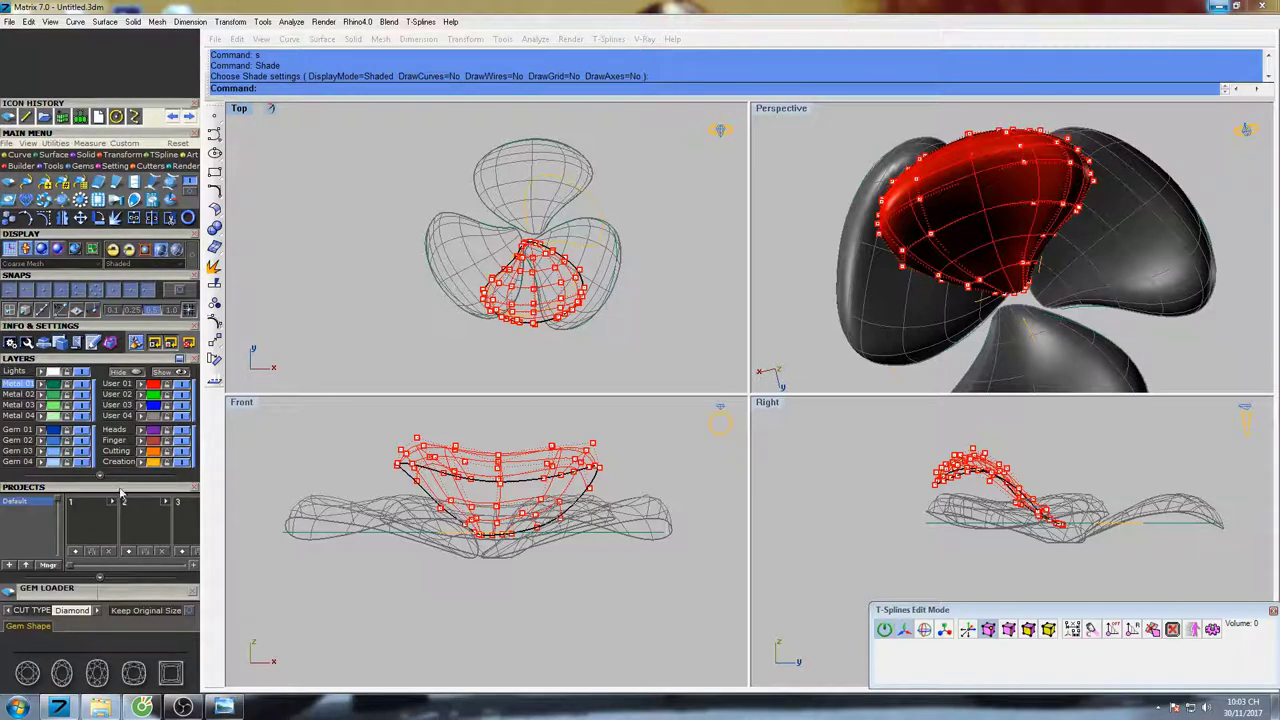
pyautogui.moveTo(120, 492); pyautogui.dragTo(119, 426)
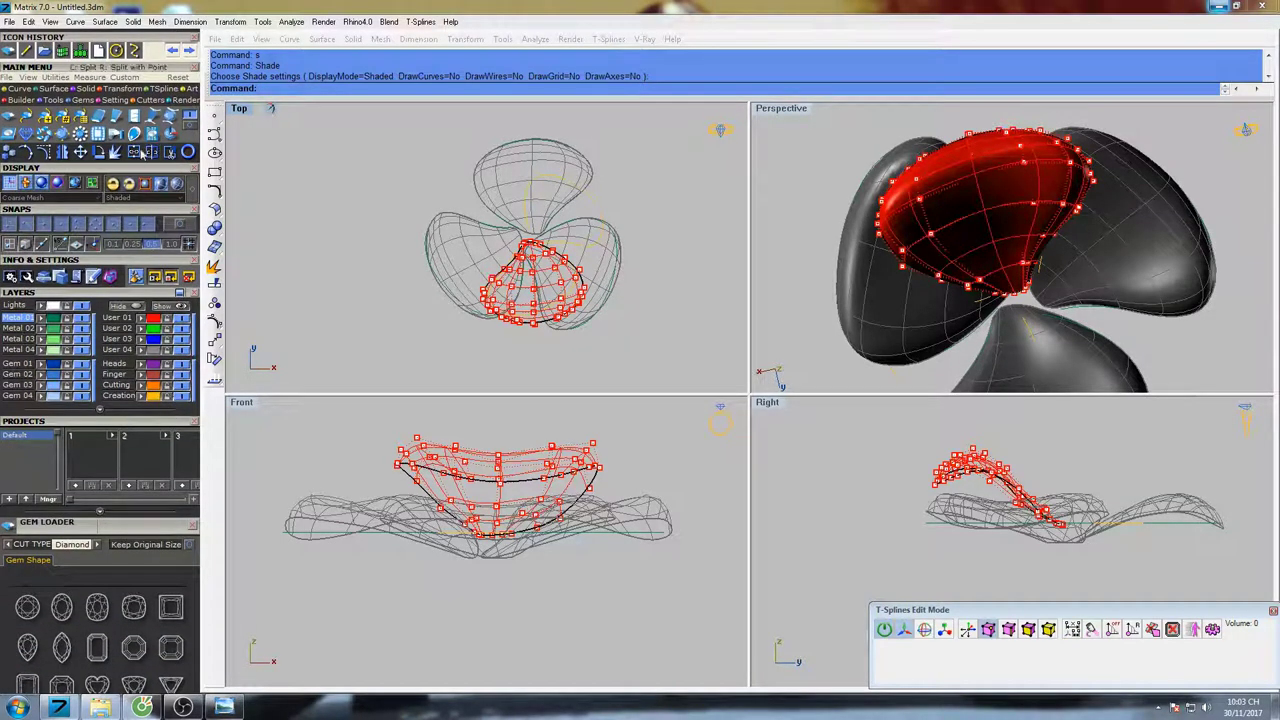
# Create a solid sphere centred at the origin (0) over the petals' inner tips, with a volume of about 165
pyautogui.click(89, 90)
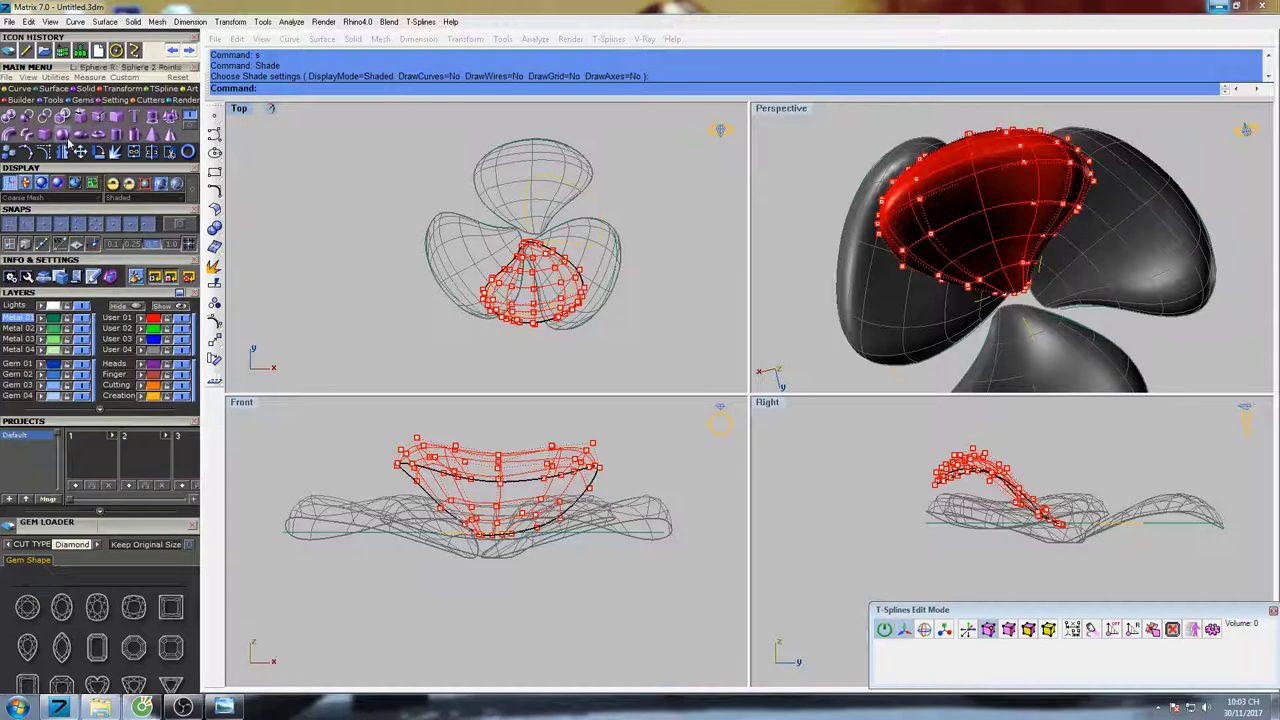
pyautogui.click(62, 134)
pyautogui.write('0')
pyautogui.press('Return')
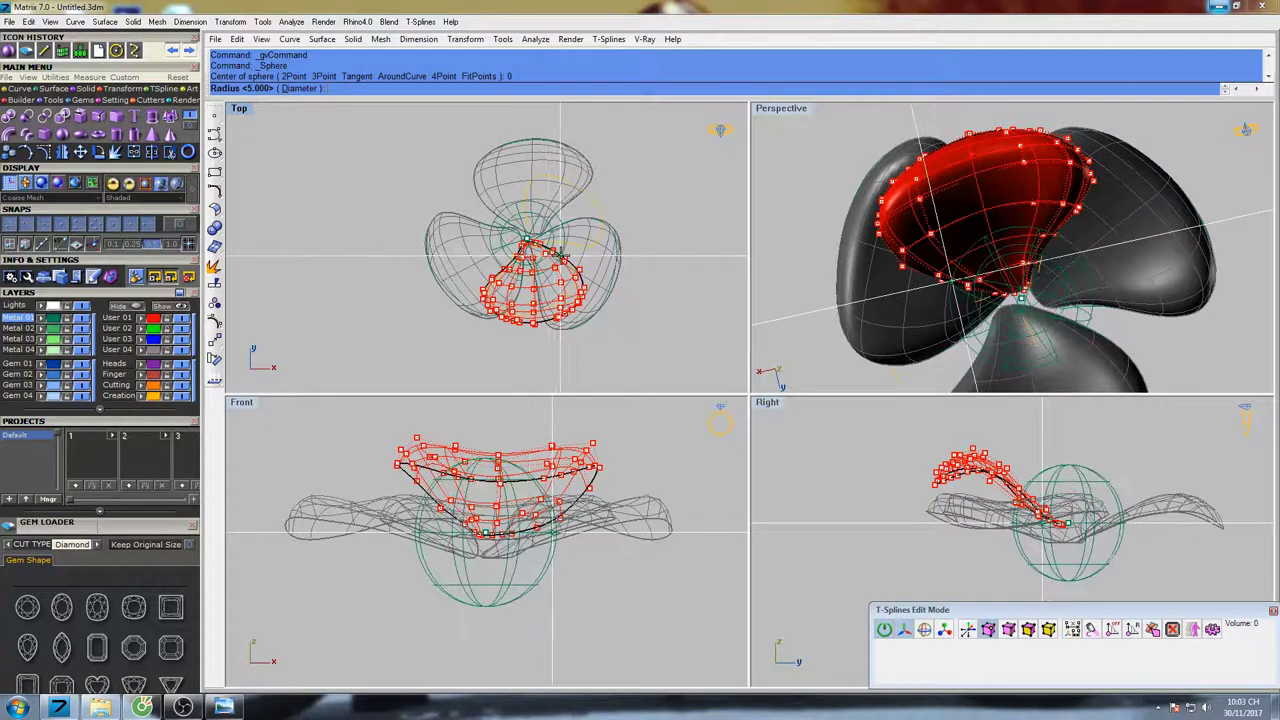
pyautogui.click(564, 230)
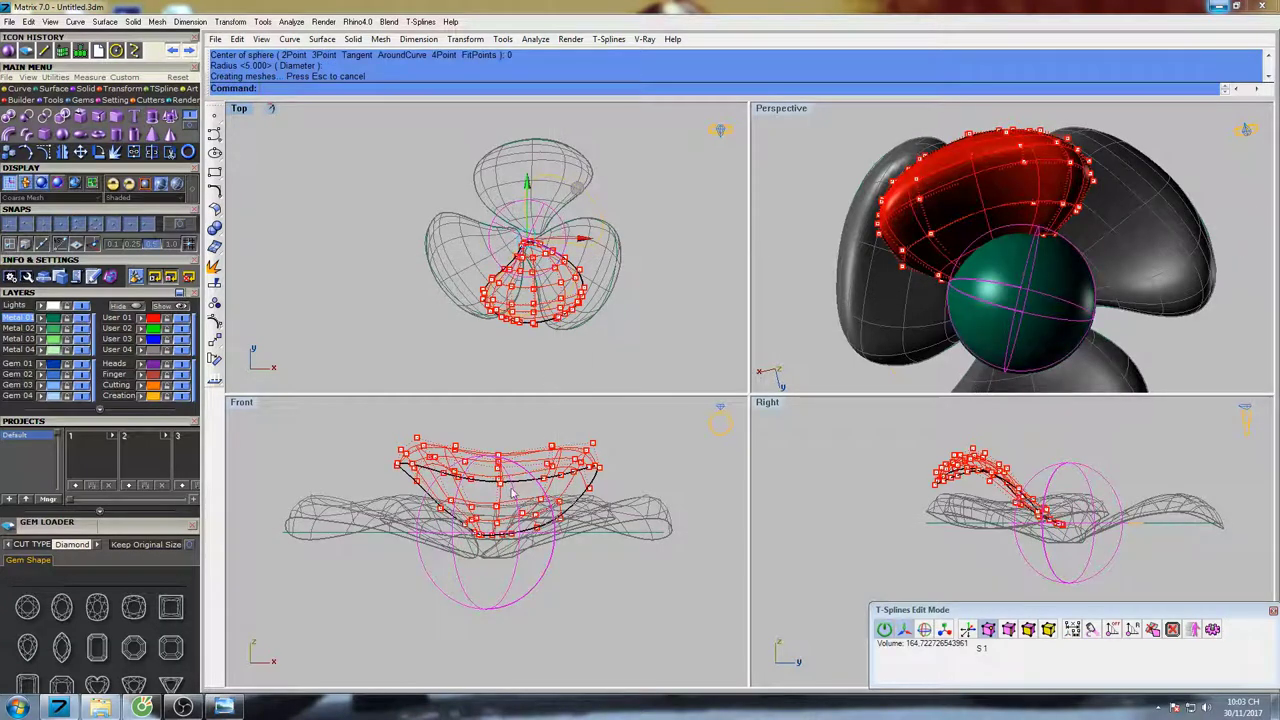
pyautogui.scroll(-5, 505, 505)
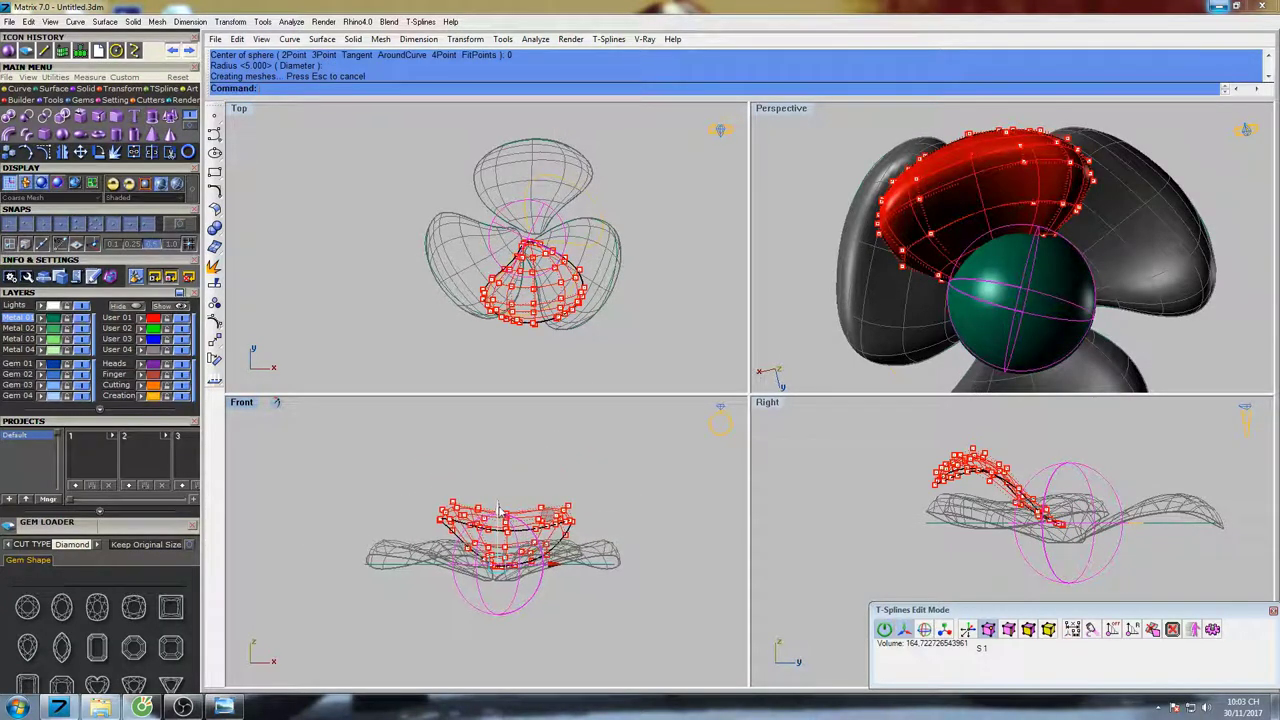
# Raise the sphere above the petals' centre in the Front view and fine-tune its height in the Perspective view
pyautogui.moveTo(500, 510); pyautogui.dragTo(497, 456)
pyautogui.moveTo(1026, 326); pyautogui.dragTo(1094, 196, button='right')
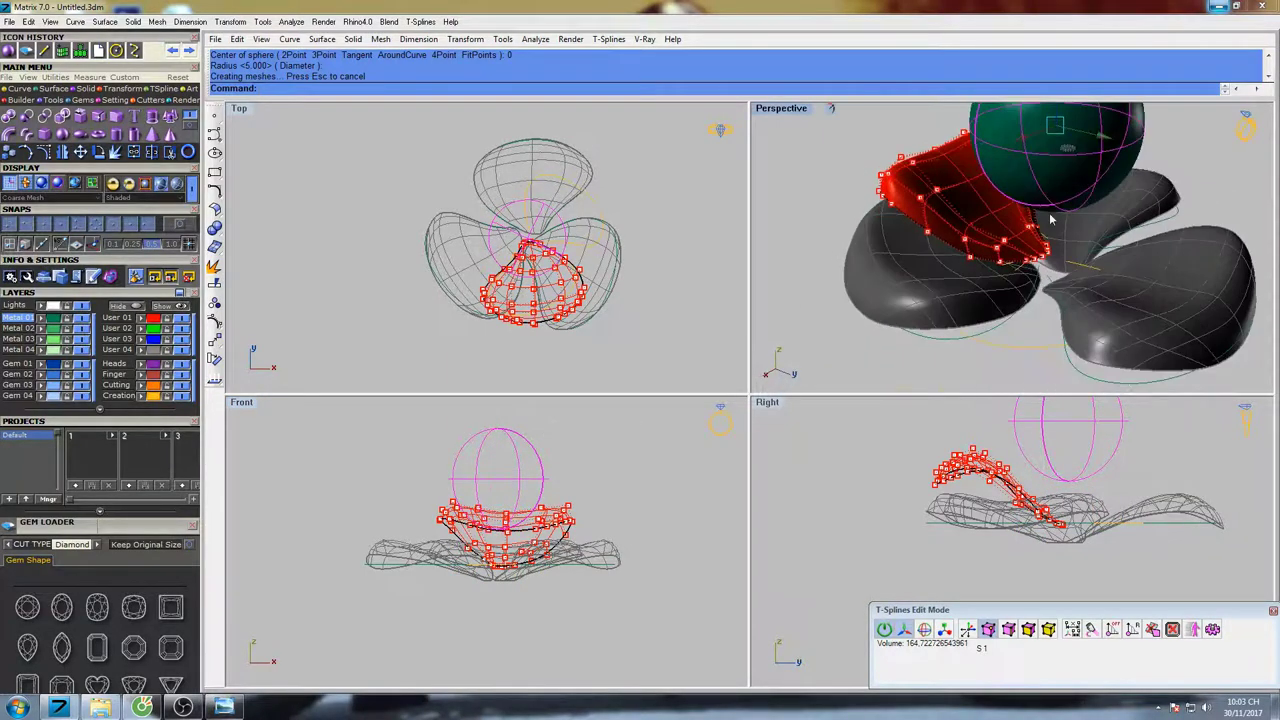
pyautogui.scroll(-5, 1050, 218)
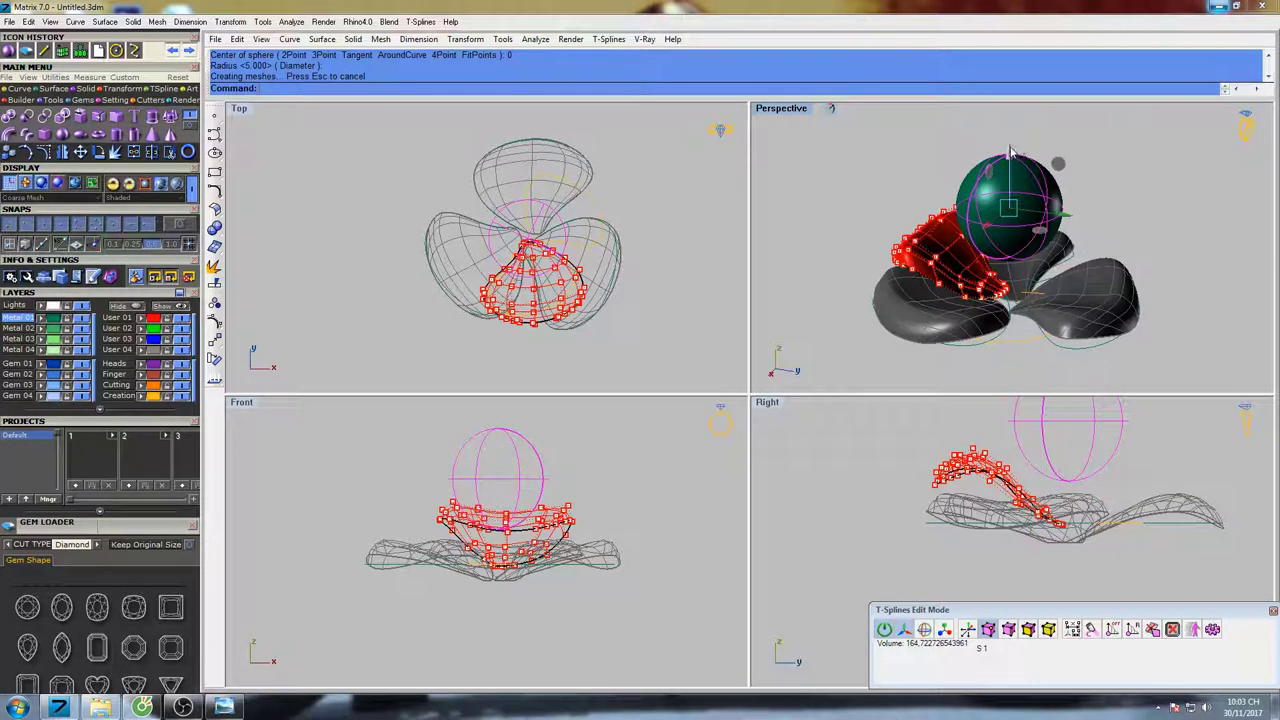
pyautogui.moveTo(1010, 200); pyautogui.dragTo(1098, 270, button='right')
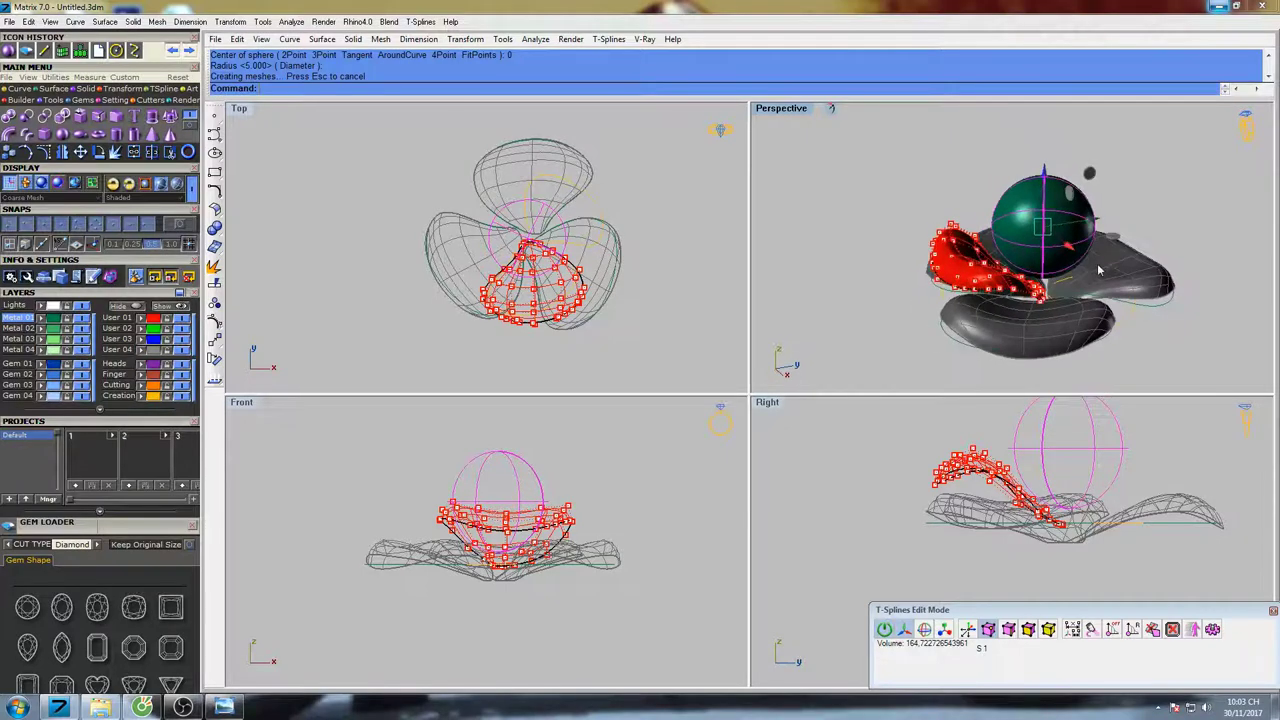
pyautogui.scroll(3, 1068, 243)
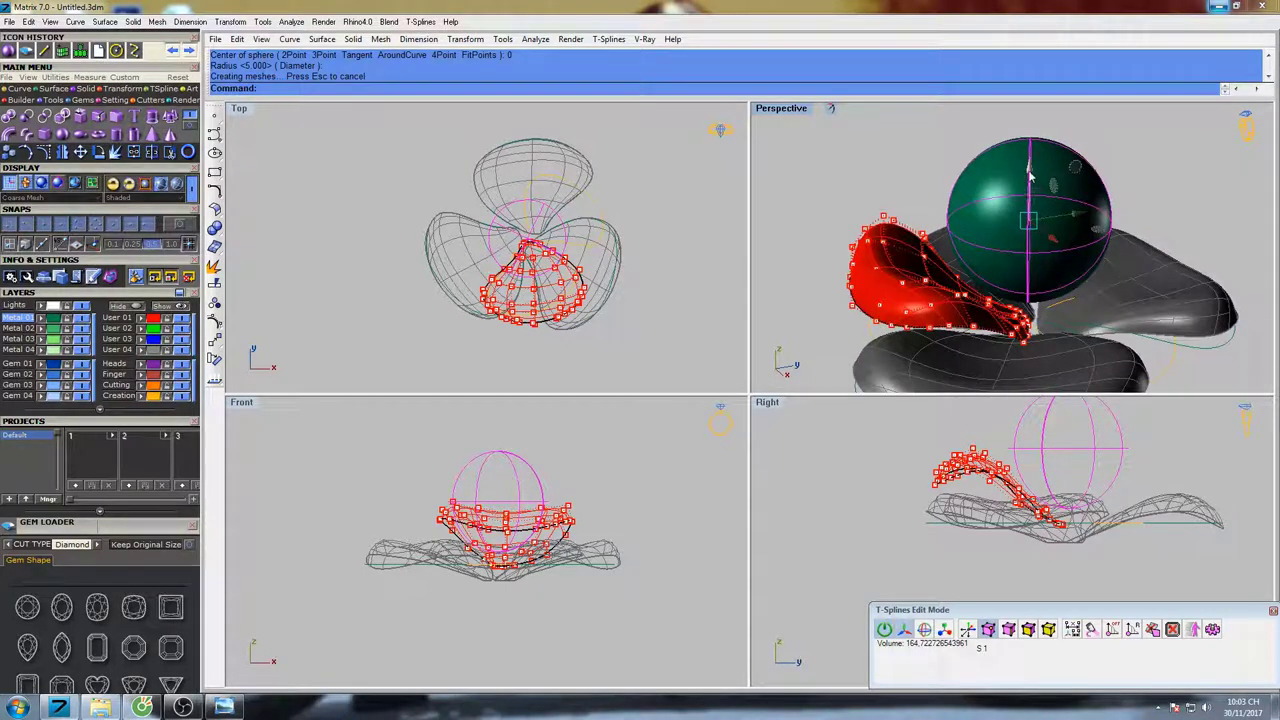
pyautogui.moveTo(1030, 175); pyautogui.dragTo(836, 196, button='right')
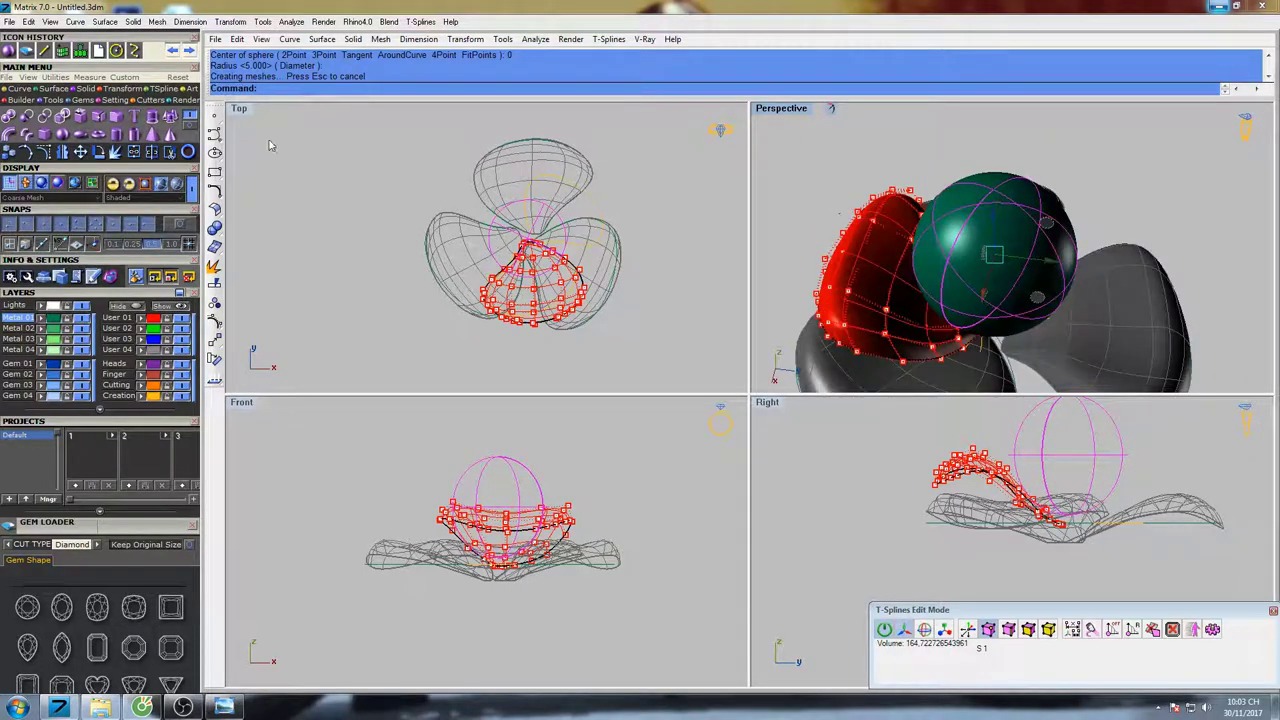
# Maximize the Top view and check the sphere and petals in a shaded preview
pyautogui.doubleClick(238, 108)
pyautogui.scroll(-3, 640, 308)
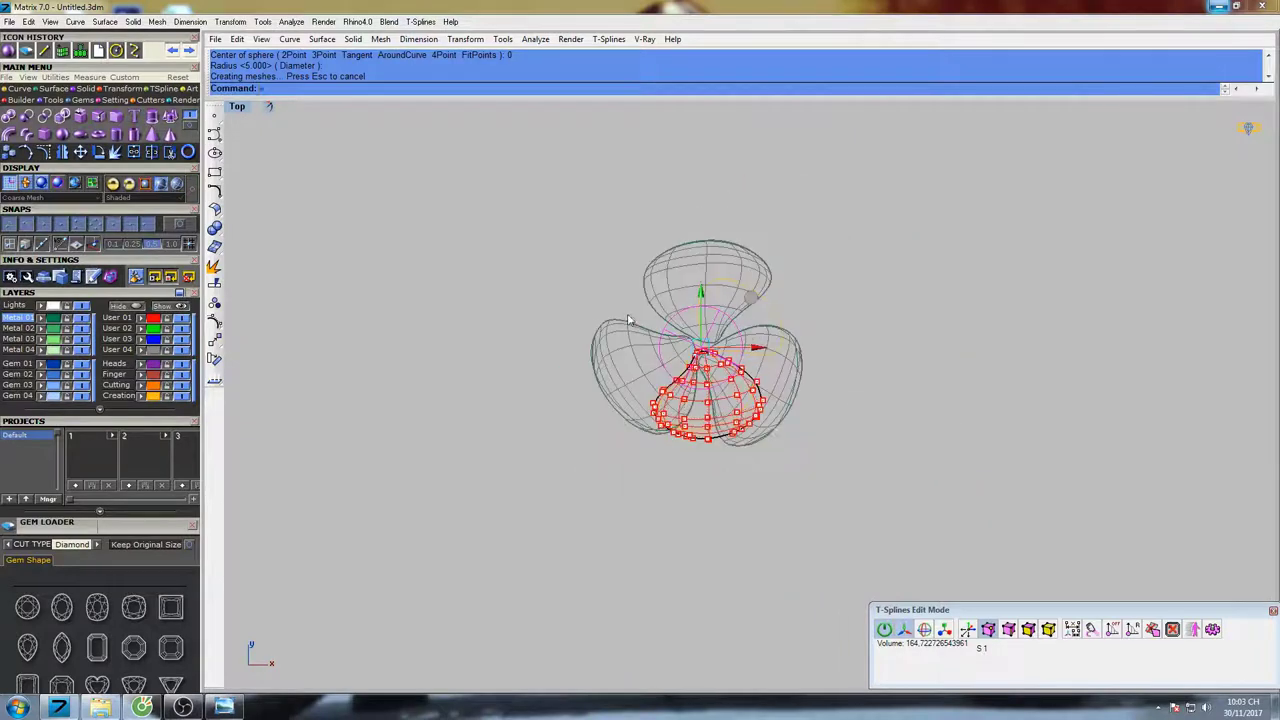
pyautogui.write('s')
pyautogui.press('Return')
pyautogui.moveTo(715, 369)
pyautogui.mouseDown(button='right')
pyautogui.moveTo(700, 371)
pyautogui.moveTo(714, 360)
pyautogui.mouseUp(button='right')
pyautogui.press('Escape')
pyautogui.scroll(6, 677, 346)
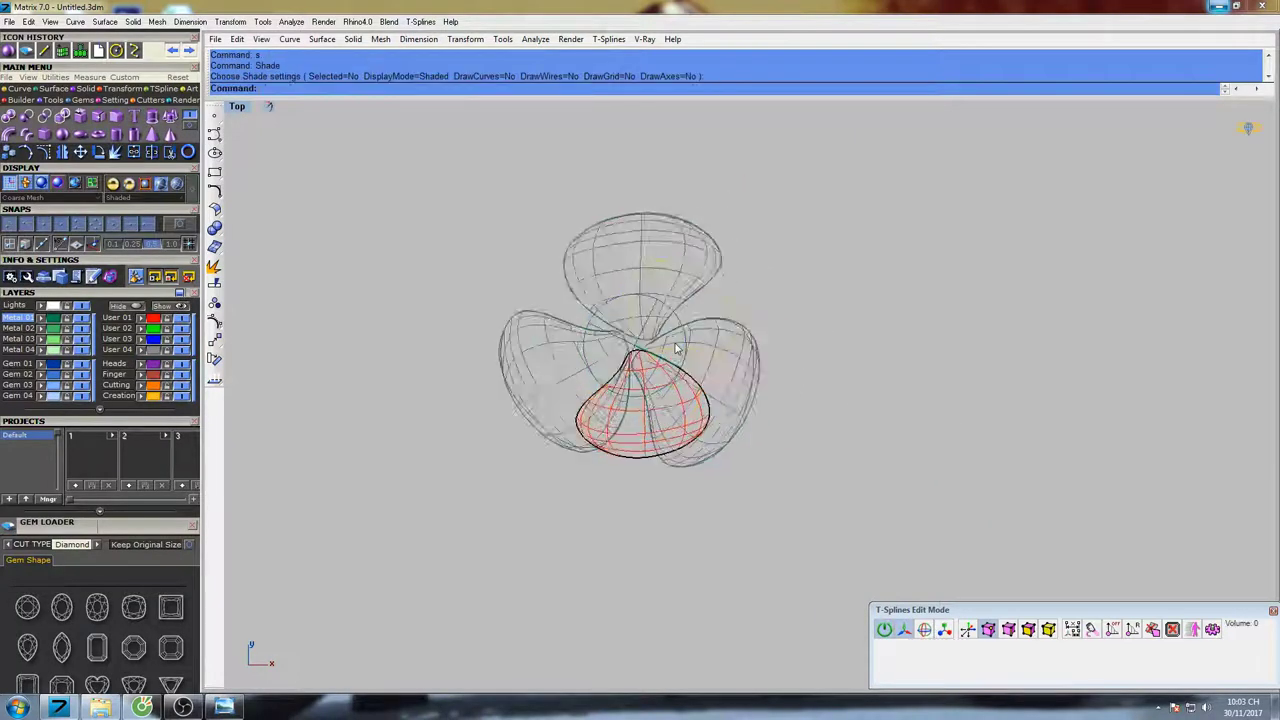
# Assign the sphere to the white Lights layer and deselect it
pyautogui.click(681, 307)
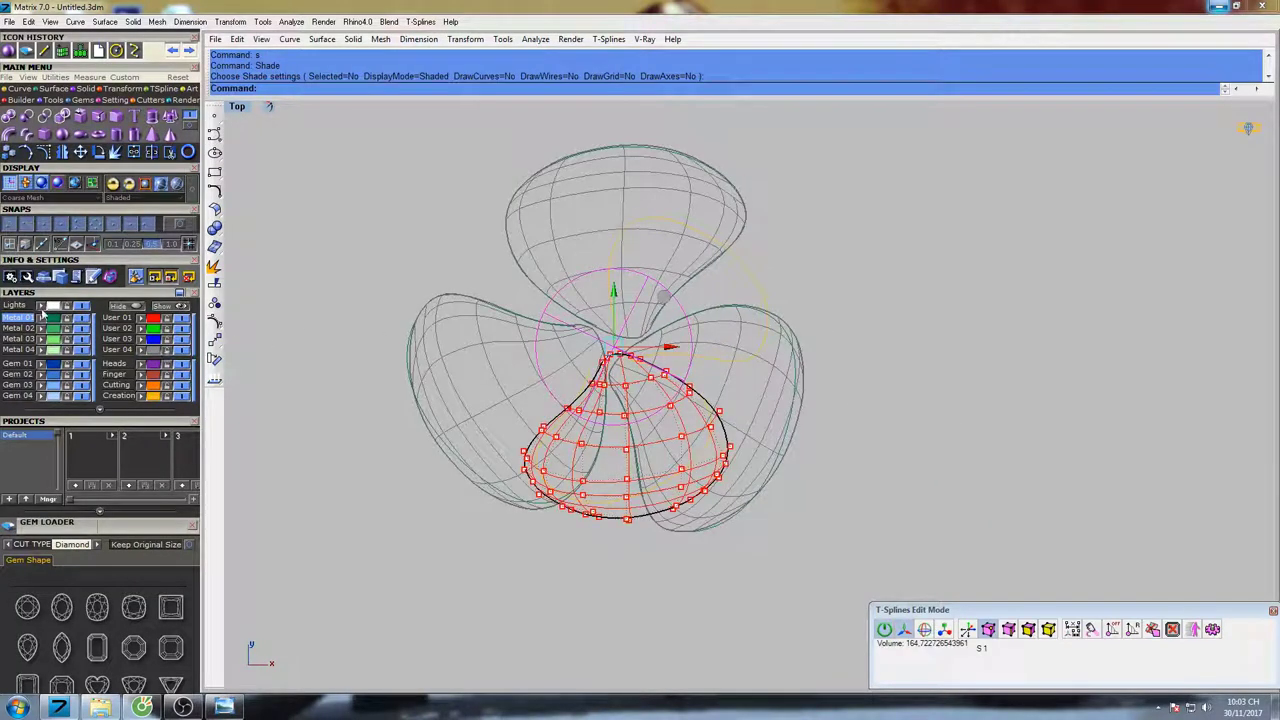
pyautogui.click(41, 308)
pyautogui.click(446, 178)
pyautogui.moveTo(721, 323); pyautogui.dragTo(722, 303, button='right')
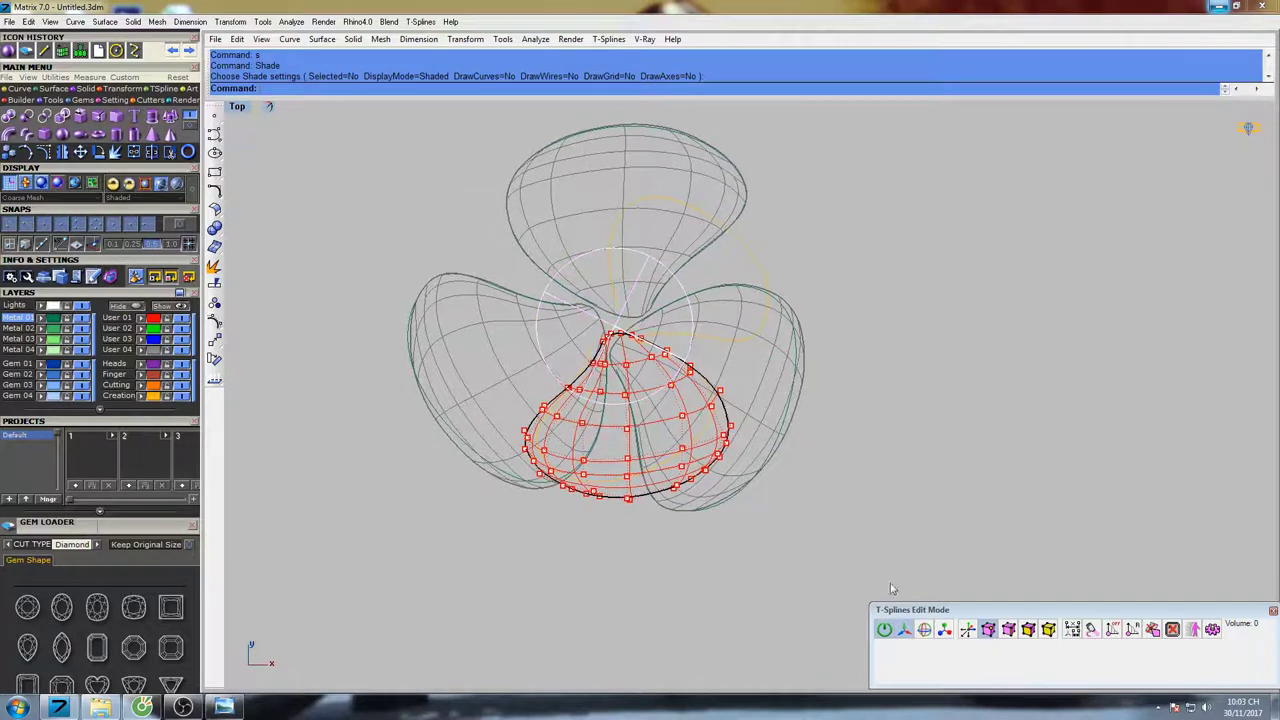
# Polar array the red T-Splines petal about the origin (0) with 3 items over 360 degrees
pyautogui.click(1047, 630)
pyautogui.click(723, 410)
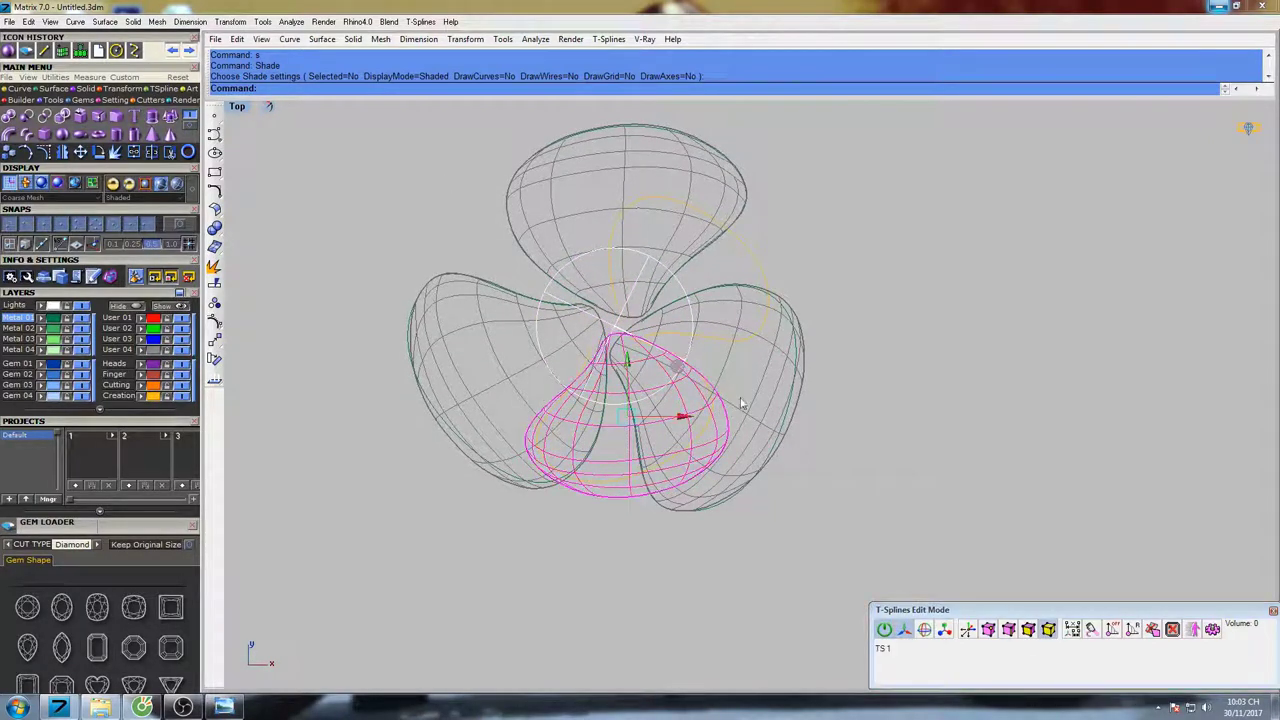
pyautogui.moveTo(742, 402); pyautogui.dragTo(737, 448, button='right')
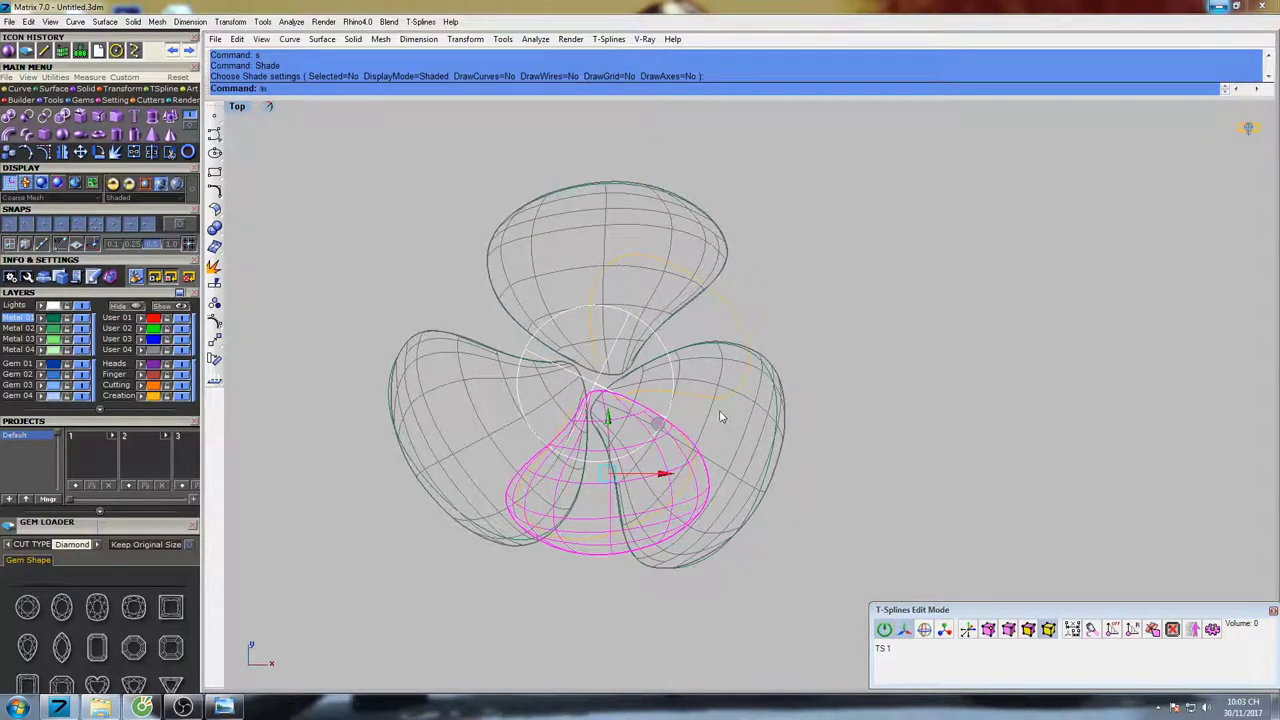
pyautogui.write('ar')
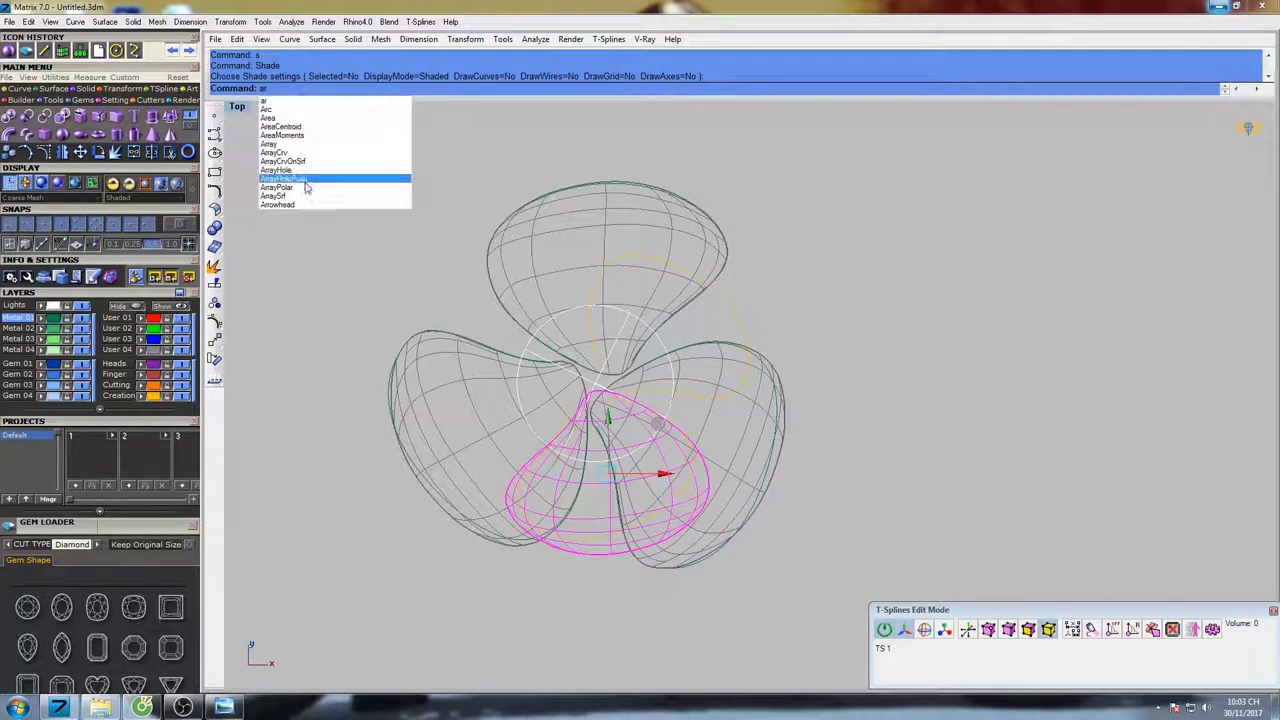
pyautogui.click(305, 187)
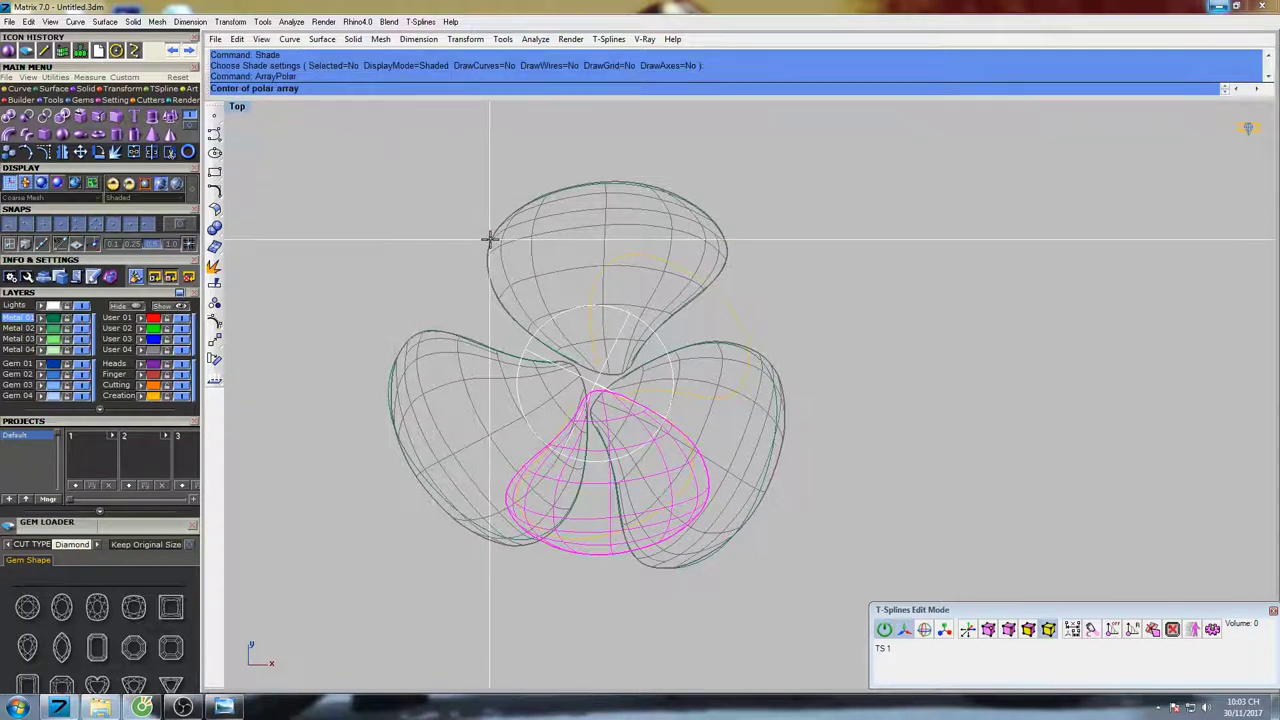
pyautogui.write('0')
pyautogui.press('Return')
pyautogui.press('Return')
pyautogui.press('Return')
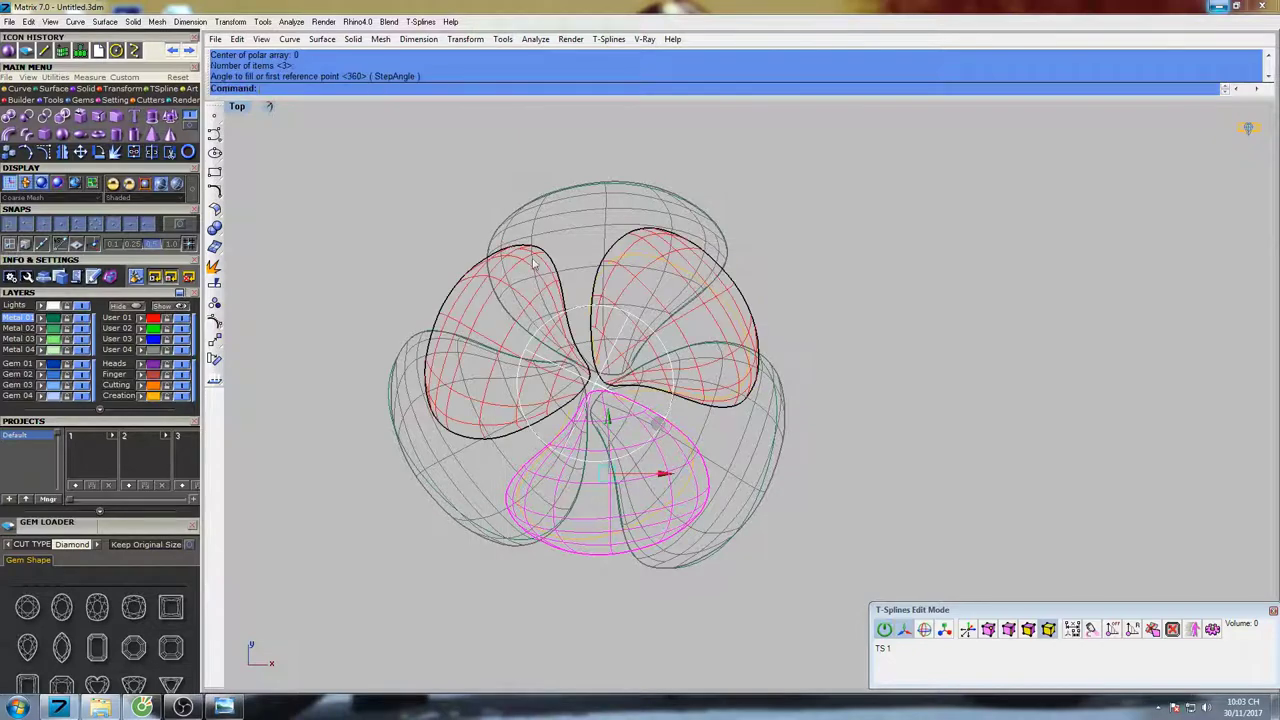
# Examine the arrayed red petals around the sphere in a shaded Top view preview
pyautogui.click(809, 230)
pyautogui.scroll(-6, 808, 231)
pyautogui.moveTo(798, 232)
pyautogui.mouseDown(button='right')
pyautogui.moveTo(735, 252)
pyautogui.moveTo(752, 241)
pyautogui.mouseUp(button='right')
pyautogui.write('s')
pyautogui.press('Return')
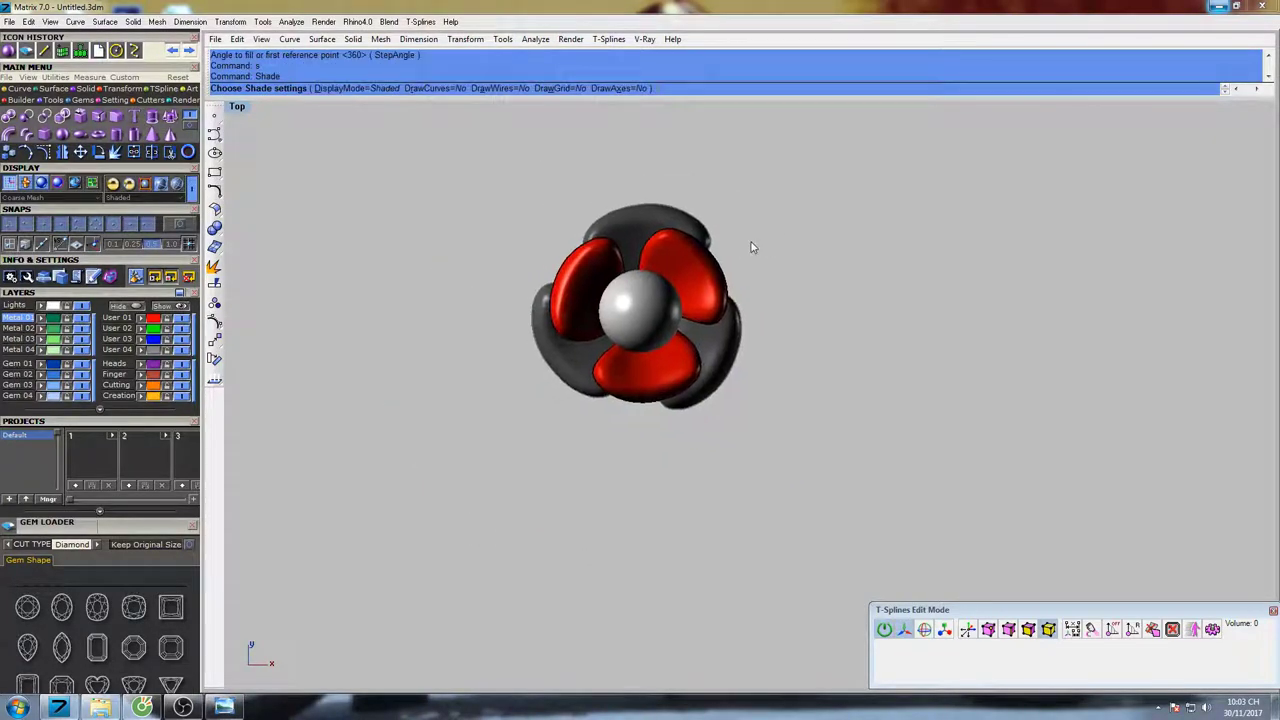
pyautogui.press('Return')
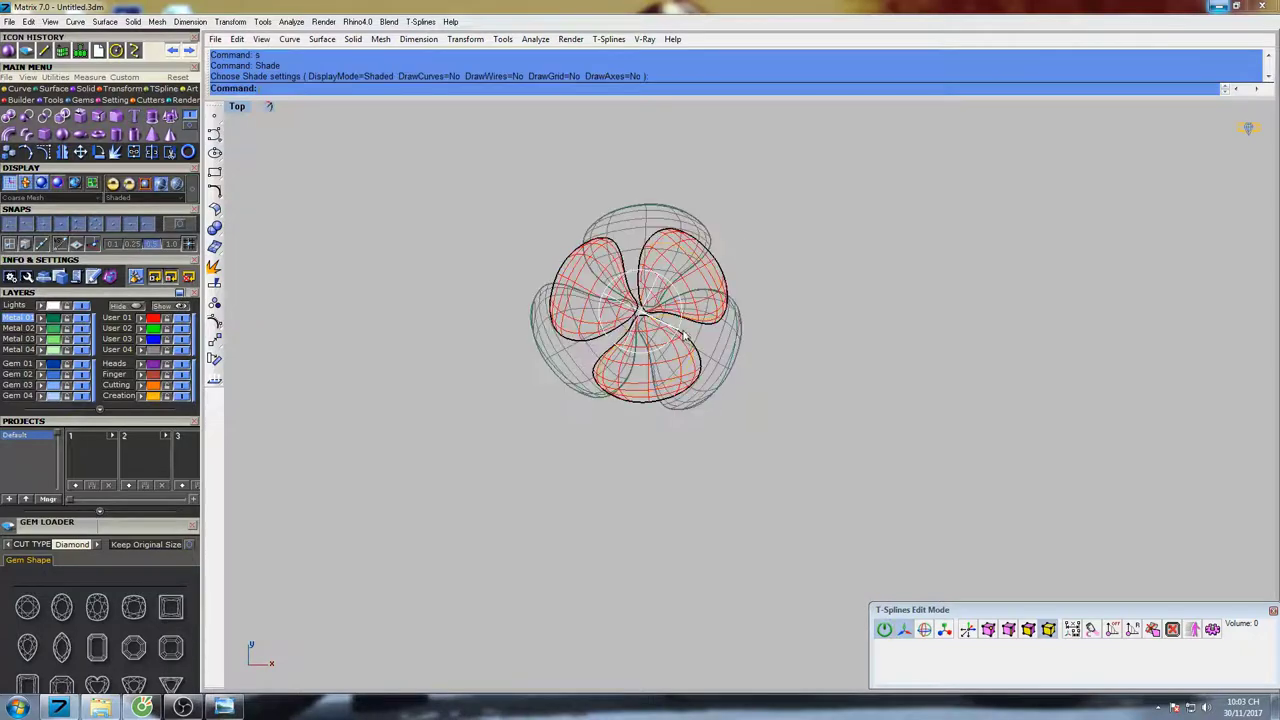
# Lock the two arrayed red petals, the sphere and the curves, leaving the source petal editable
pyautogui.scroll(2, 685, 336)
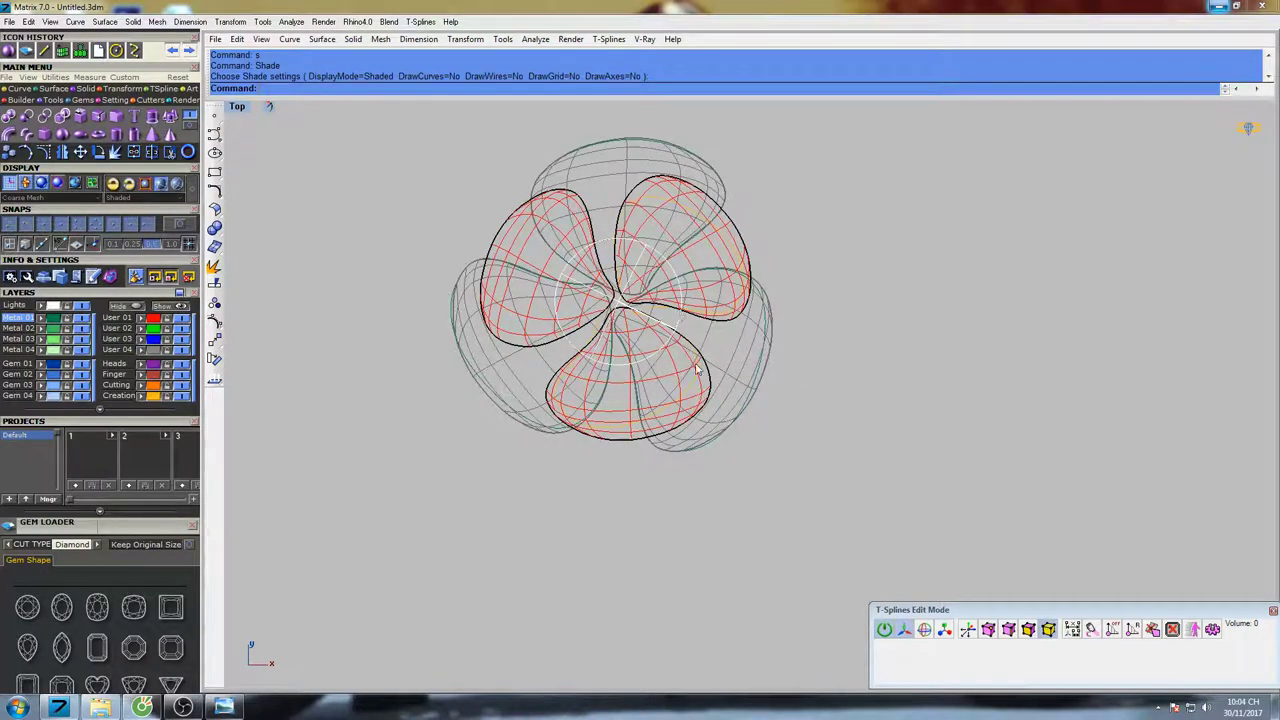
pyautogui.scroll(3, 697, 370)
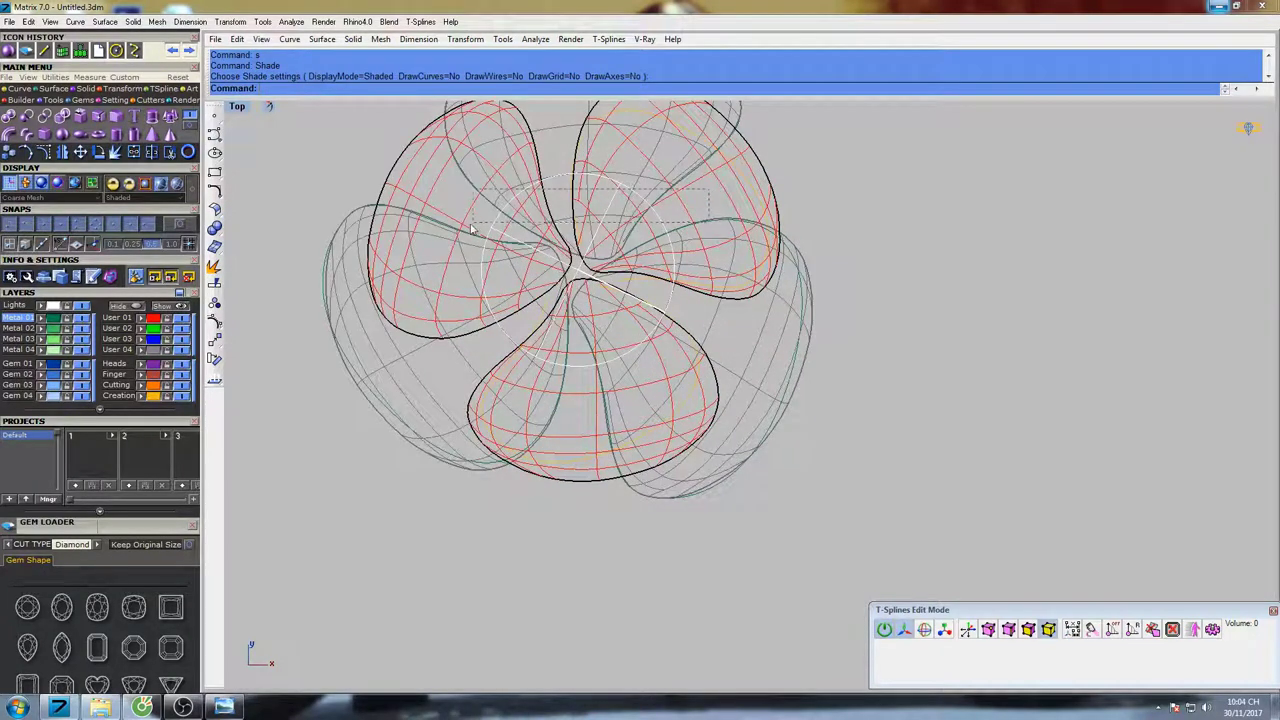
pyautogui.moveTo(471, 224); pyautogui.dragTo(470, 225)
pyautogui.moveTo(677, 244); pyautogui.dragTo(669, 326, button='right')
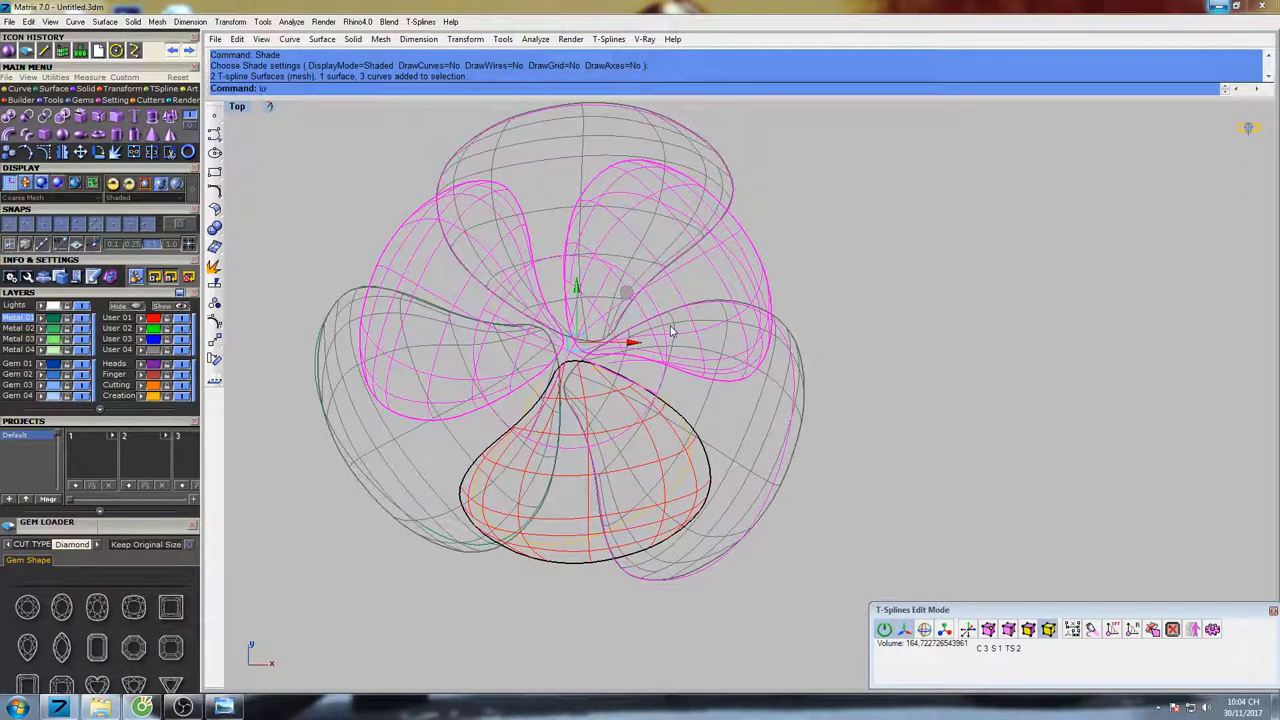
pyautogui.write('lock')
pyautogui.press('Return')
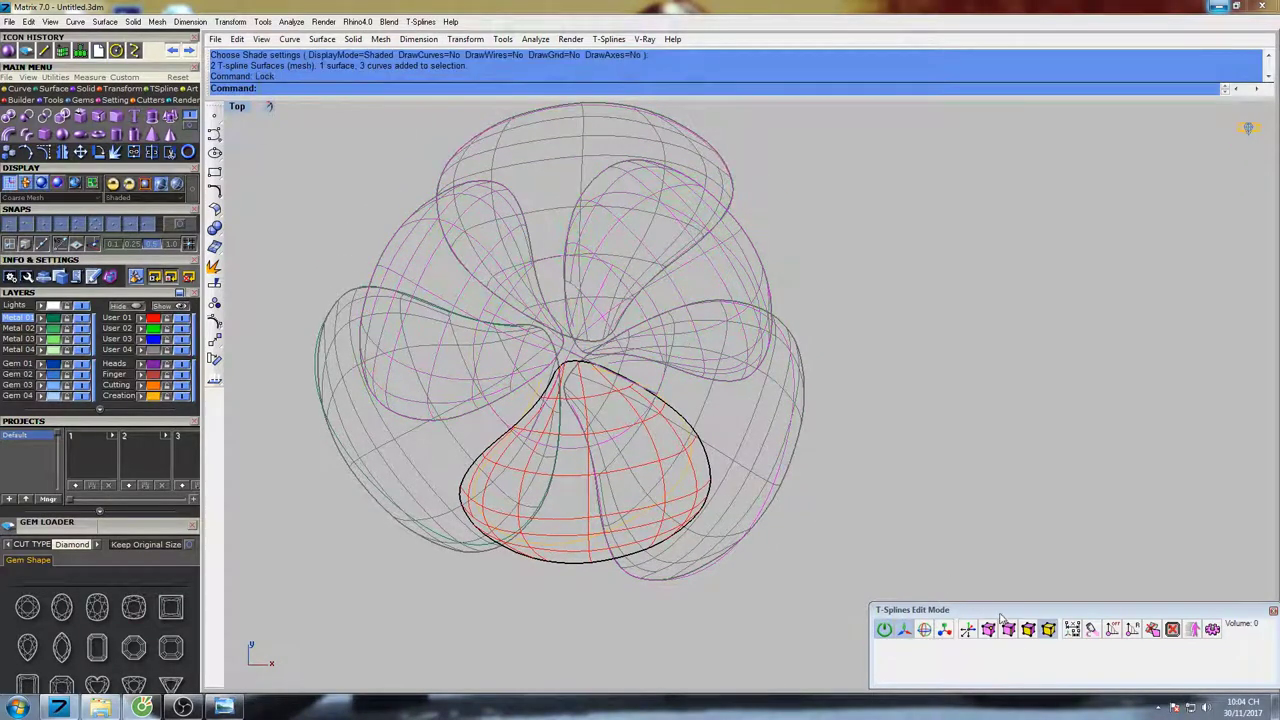
# Show the source petal's T-Splines vertices and adjust those on the left part of its inner tip in the Top view
pyautogui.click(990, 627)
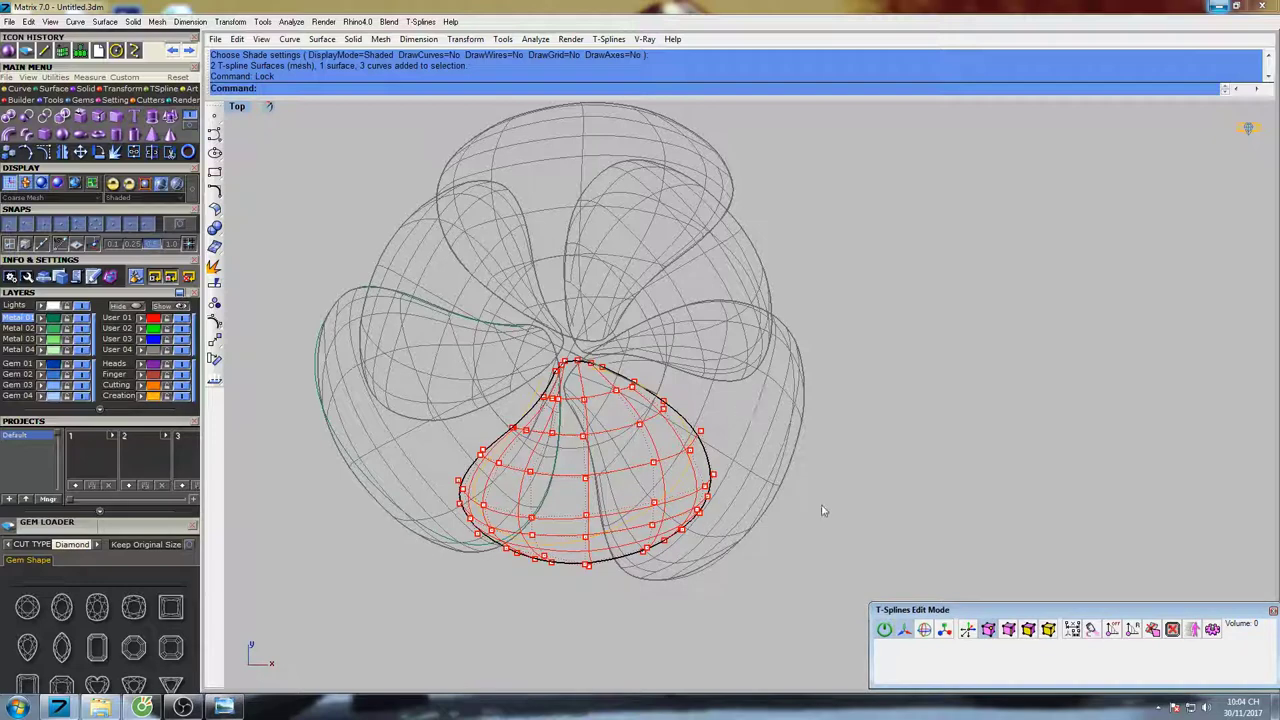
pyautogui.scroll(5, 538, 341)
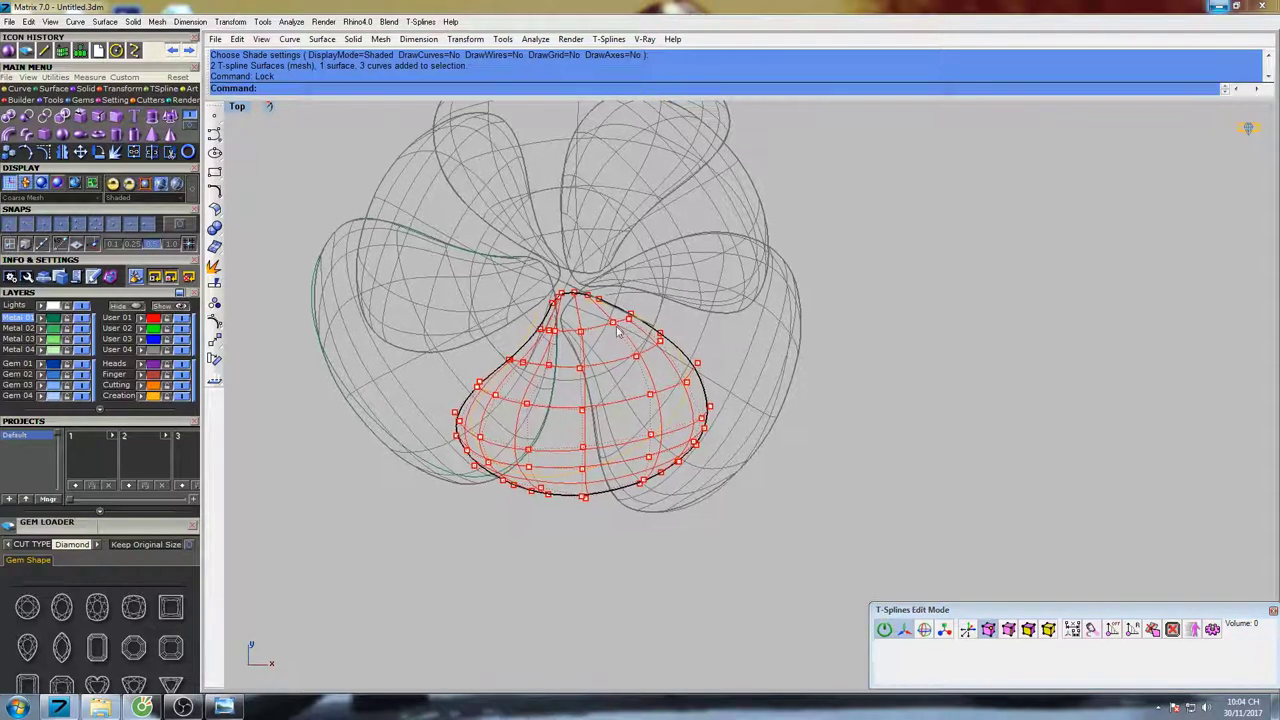
pyautogui.scroll(3, 567, 325)
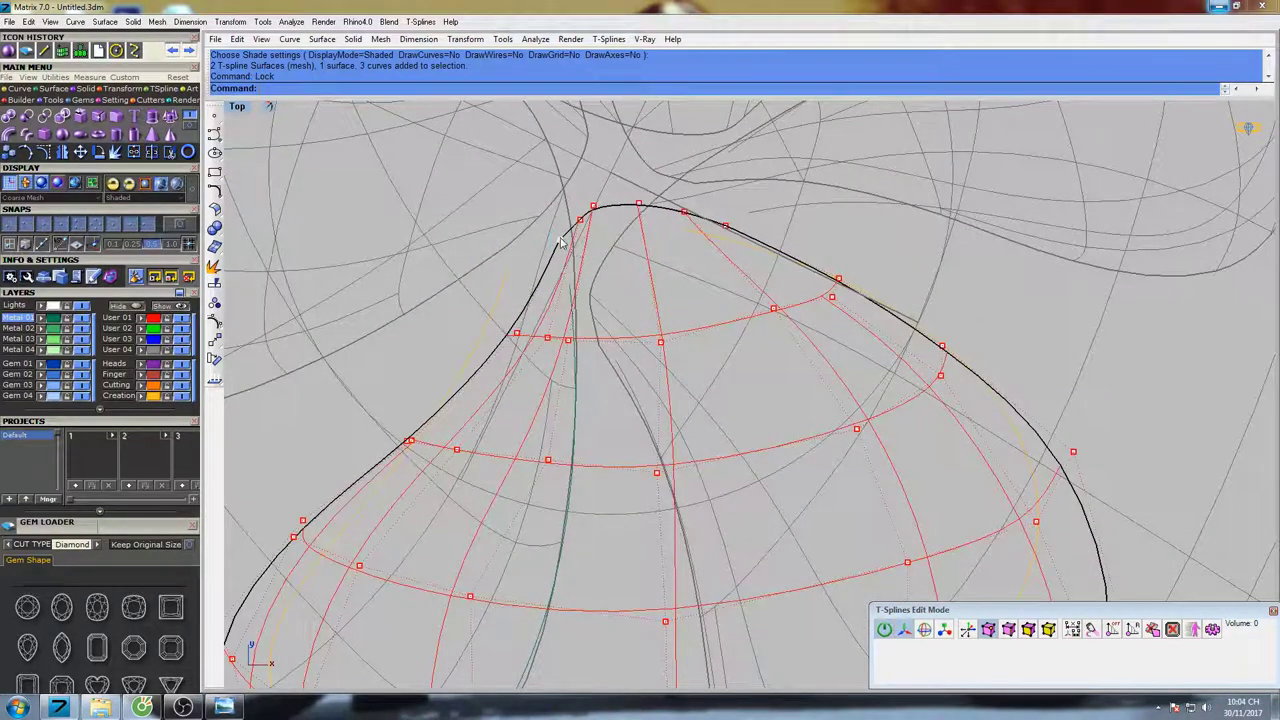
pyautogui.click(560, 241)
pyautogui.moveTo(577, 247); pyautogui.dragTo(604, 325, button='right')
pyautogui.moveTo(635, 267); pyautogui.dragTo(721, 208)
pyautogui.scroll(4, 603, 290)
pyautogui.click(611, 309)
pyautogui.click(645, 278)
# Move the vertices along the right part of the source petal's inner tip up toward the flower centre
pyautogui.click(748, 273)
pyautogui.moveTo(800, 223); pyautogui.dragTo(806, 197)
pyautogui.click(854, 291)
pyautogui.moveTo(904, 240); pyautogui.dragTo(908, 215)
pyautogui.scroll(-5, 960, 310)
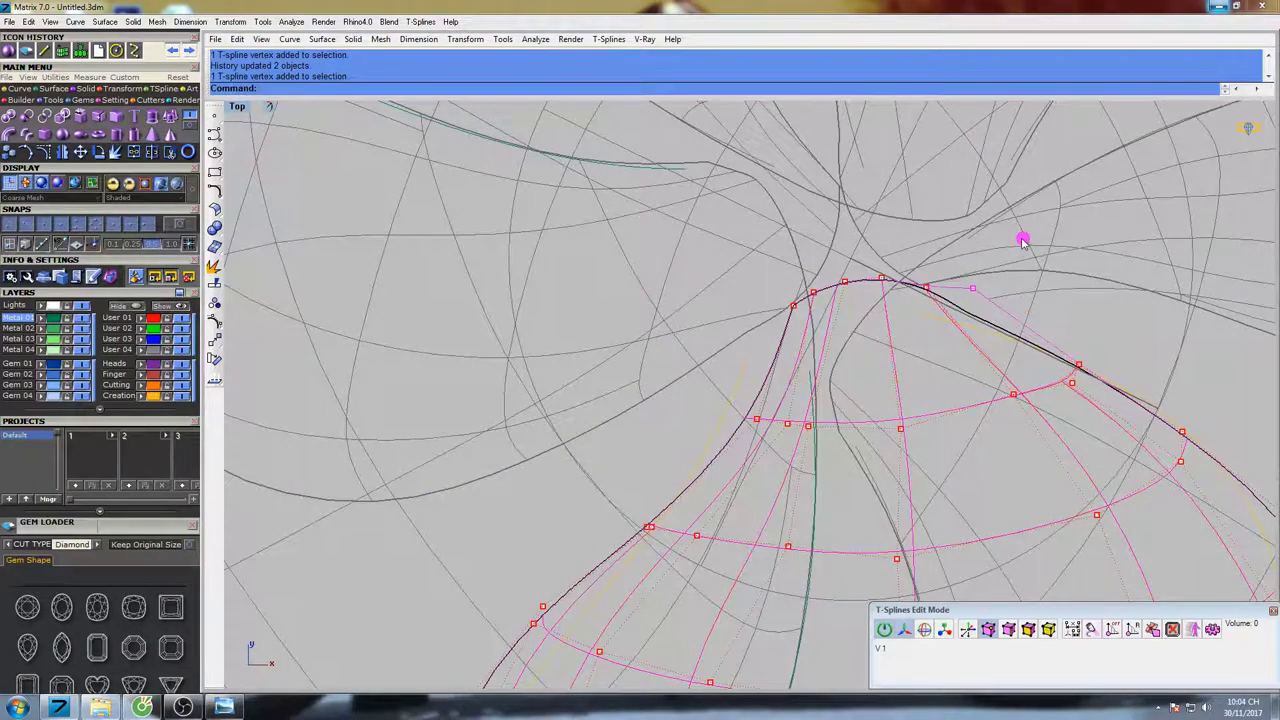
pyautogui.moveTo(1022, 242); pyautogui.dragTo(1030, 234)
pyautogui.scroll(-7, 892, 286)
pyautogui.scroll(9, 1025, 290)
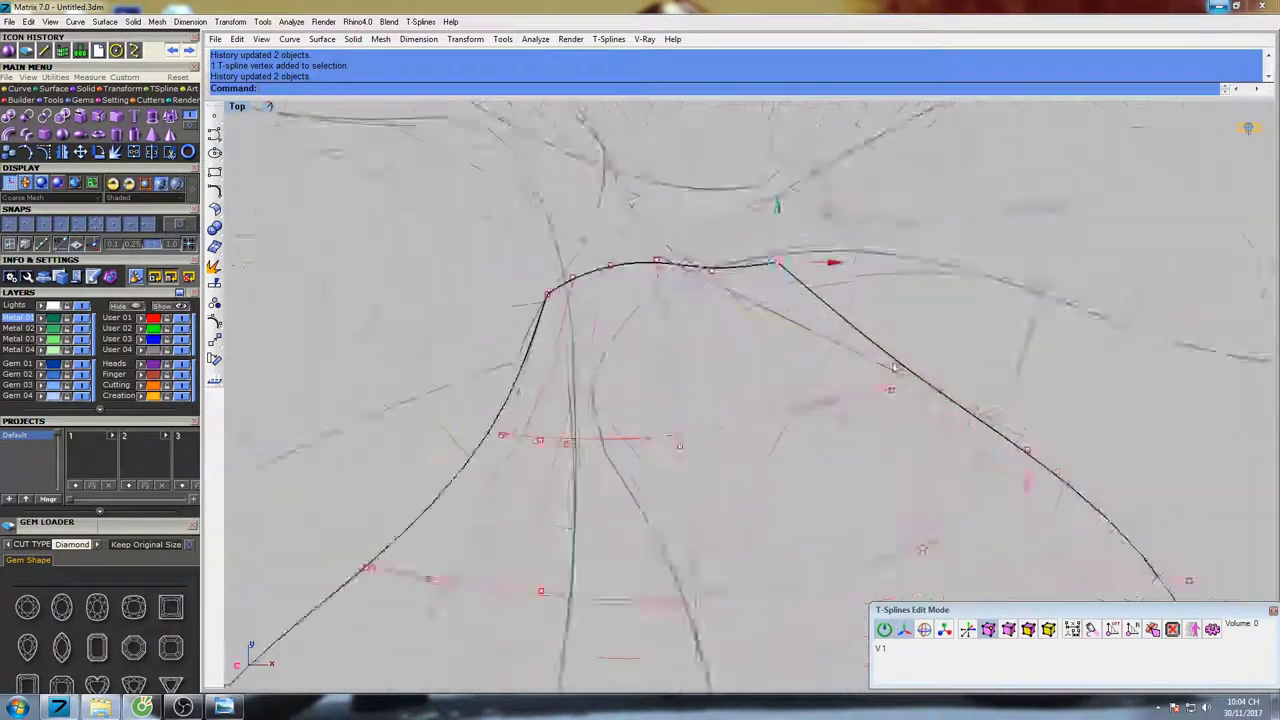
# Push the vertices on the right shoulder near the inner tip outward to widen the source petal's neck
pyautogui.click(901, 368)
pyautogui.moveTo(951, 319); pyautogui.dragTo(966, 270)
pyautogui.moveTo(867, 393); pyautogui.dragTo(908, 425)
pyautogui.moveTo(940, 348); pyautogui.dragTo(922, 330)
pyautogui.click(801, 413)
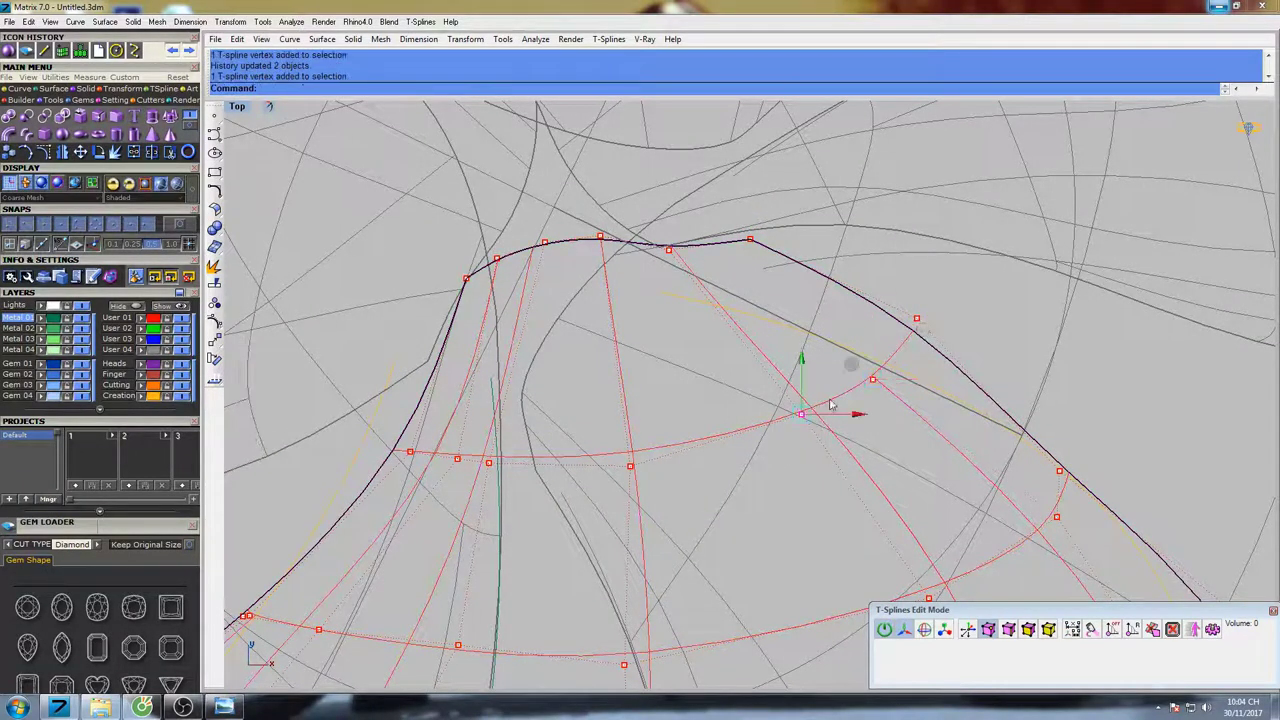
pyautogui.moveTo(848, 372); pyautogui.dragTo(841, 384)
pyautogui.scroll(-6, 813, 384)
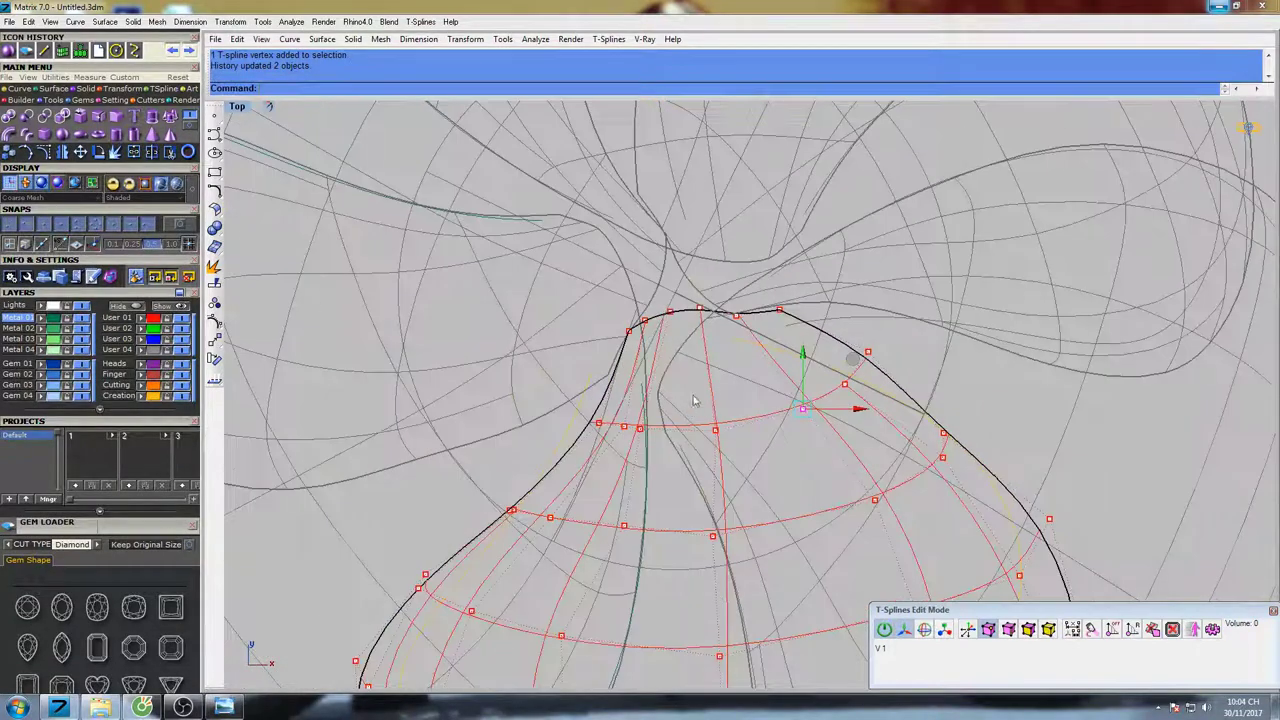
# Move the left edge vertex in the row below the tip outward and shift an inner vertex of that row right
pyautogui.moveTo(604, 434); pyautogui.dragTo(644, 408, button='right')
pyautogui.scroll(2, 644, 408)
pyautogui.scroll(2, 644, 408)
pyautogui.click(638, 390)
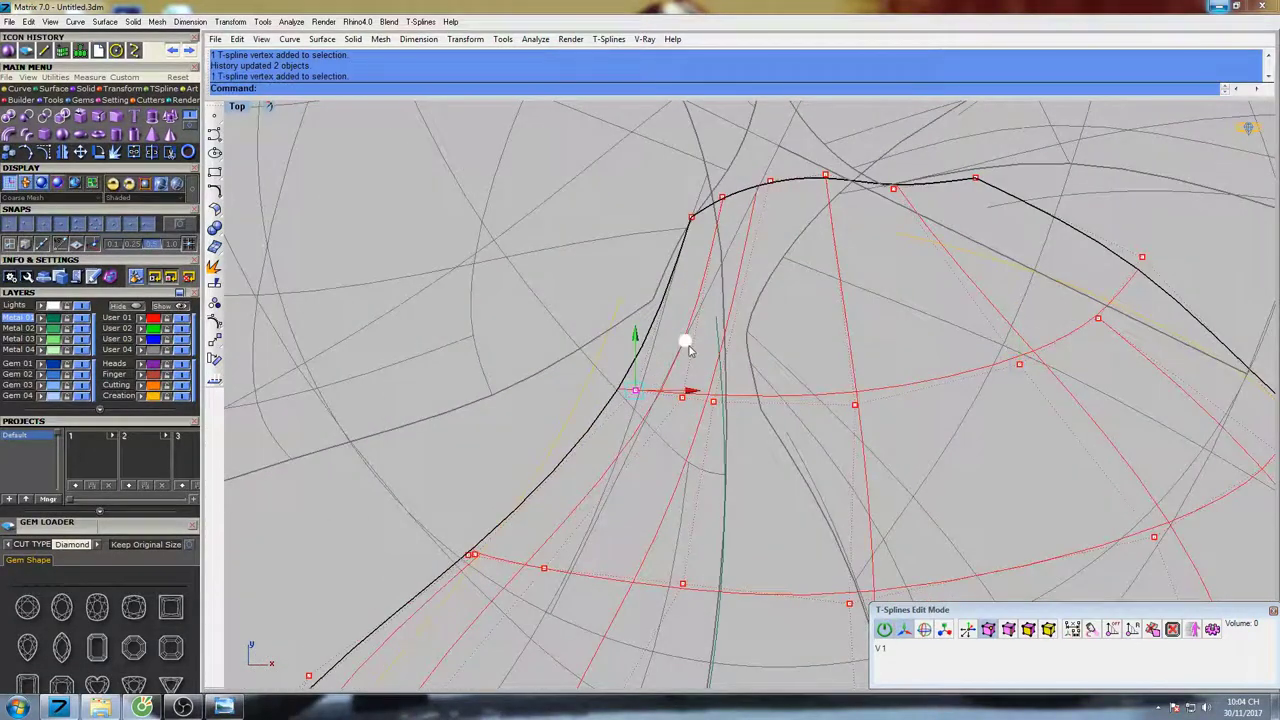
pyautogui.moveTo(688, 345); pyautogui.dragTo(659, 328)
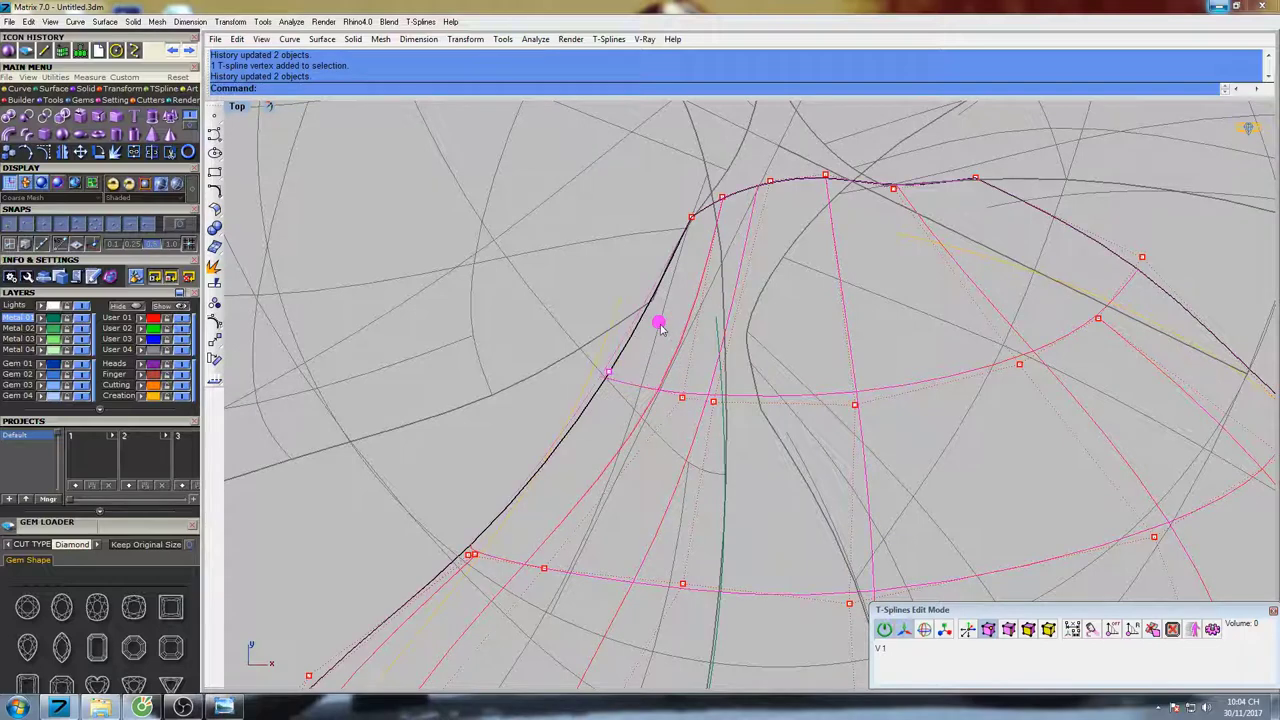
pyautogui.click(713, 401)
pyautogui.moveTo(765, 354); pyautogui.dragTo(807, 353)
pyautogui.click(854, 403)
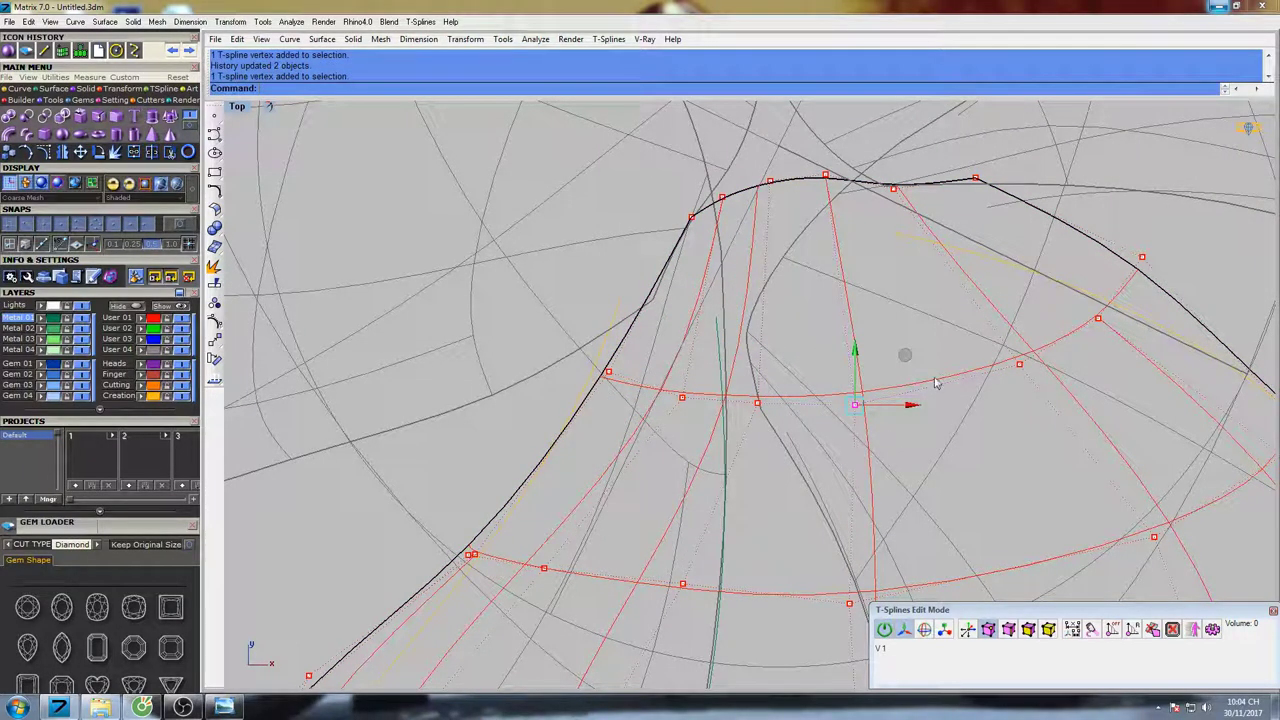
pyautogui.moveTo(854, 399); pyautogui.dragTo(890, 307, button='right')
pyautogui.scroll(-8, 854, 346)
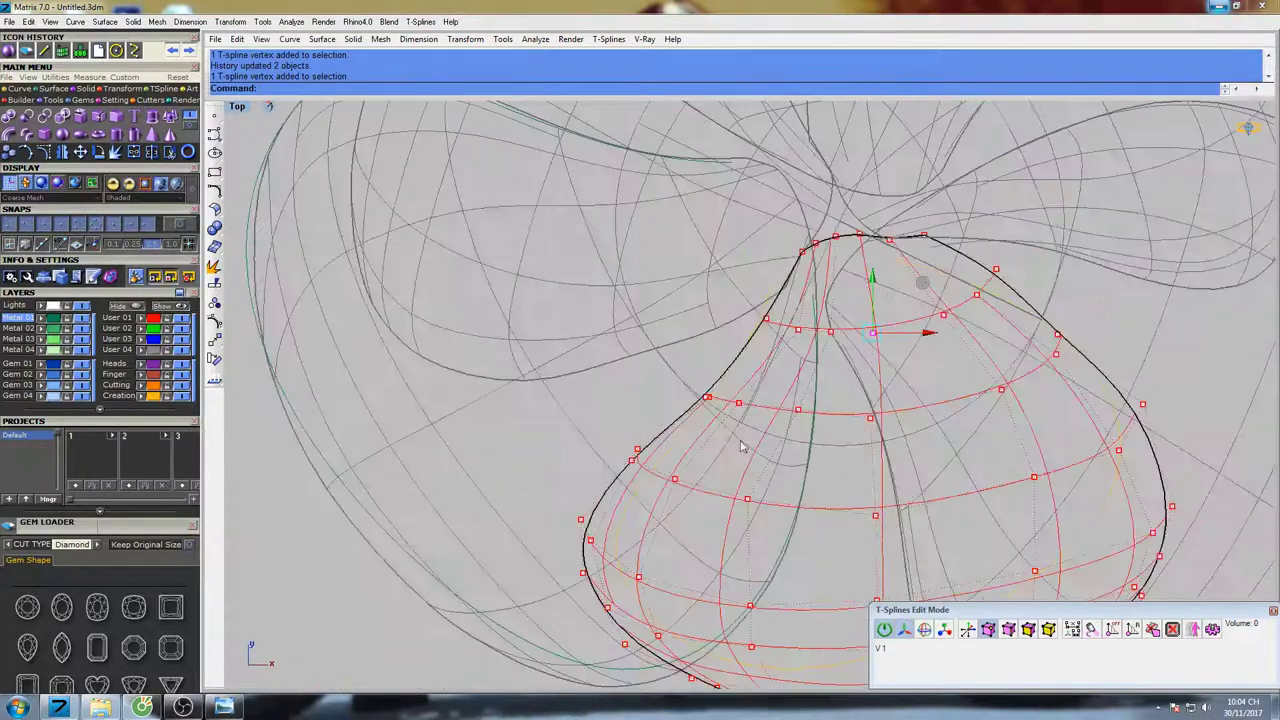
# Move the next two vertex pairs down the source petal's left edge outward and up to fill out the contour
pyautogui.moveTo(736, 421); pyautogui.dragTo(752, 392, button='right')
pyautogui.scroll(6, 752, 392)
pyautogui.moveTo(673, 331); pyautogui.dragTo(708, 370)
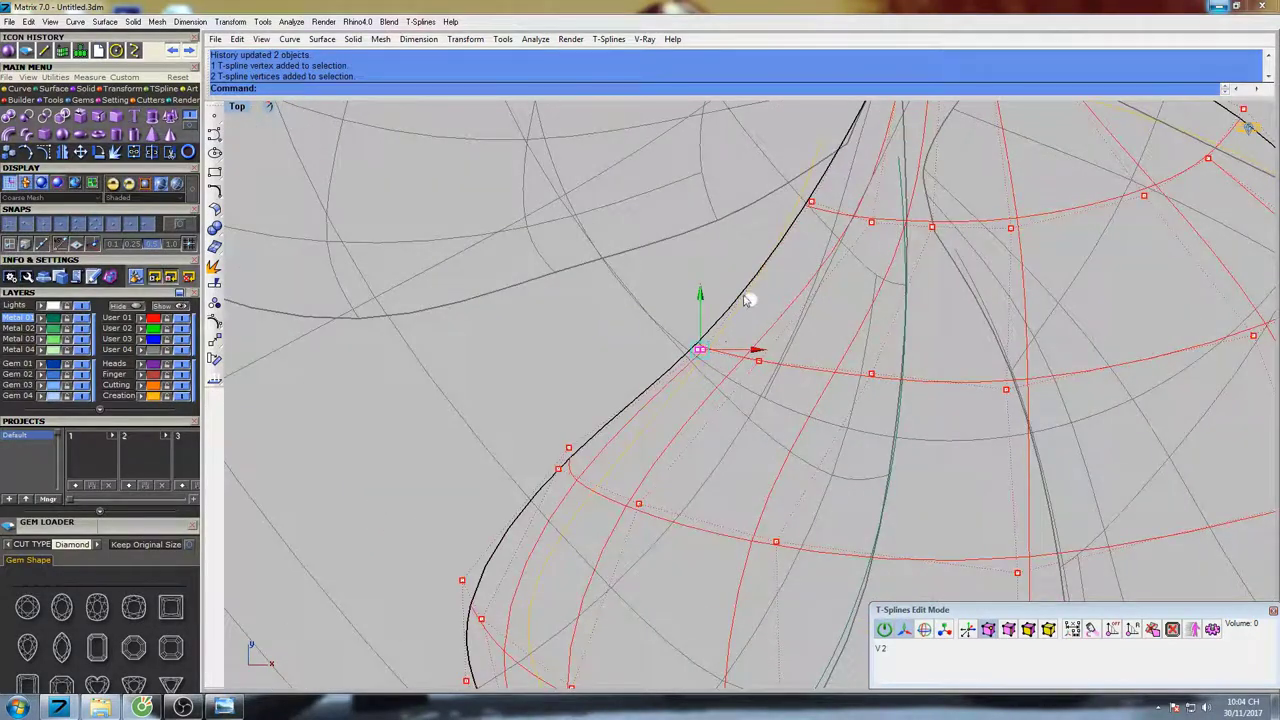
pyautogui.moveTo(749, 301); pyautogui.dragTo(723, 281)
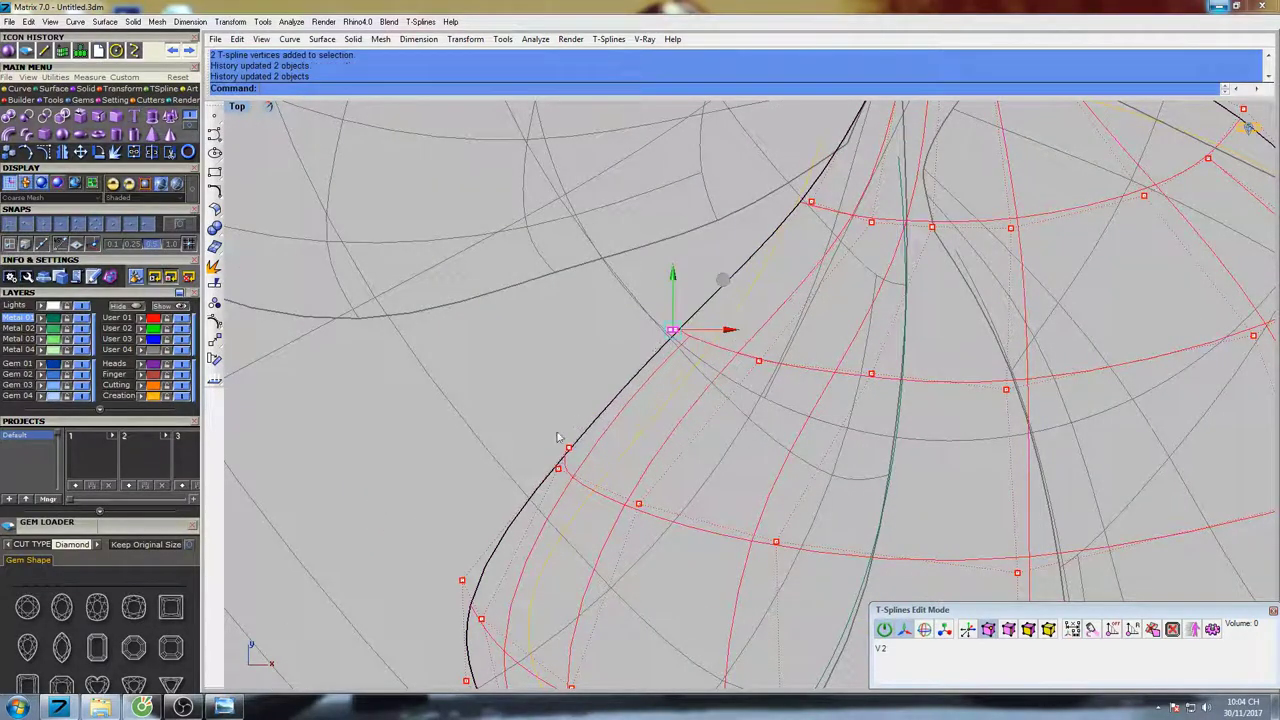
pyautogui.moveTo(534, 425); pyautogui.dragTo(583, 479)
pyautogui.moveTo(583, 478); pyautogui.dragTo(630, 398, button='right')
pyautogui.moveTo(658, 333); pyautogui.dragTo(623, 314)
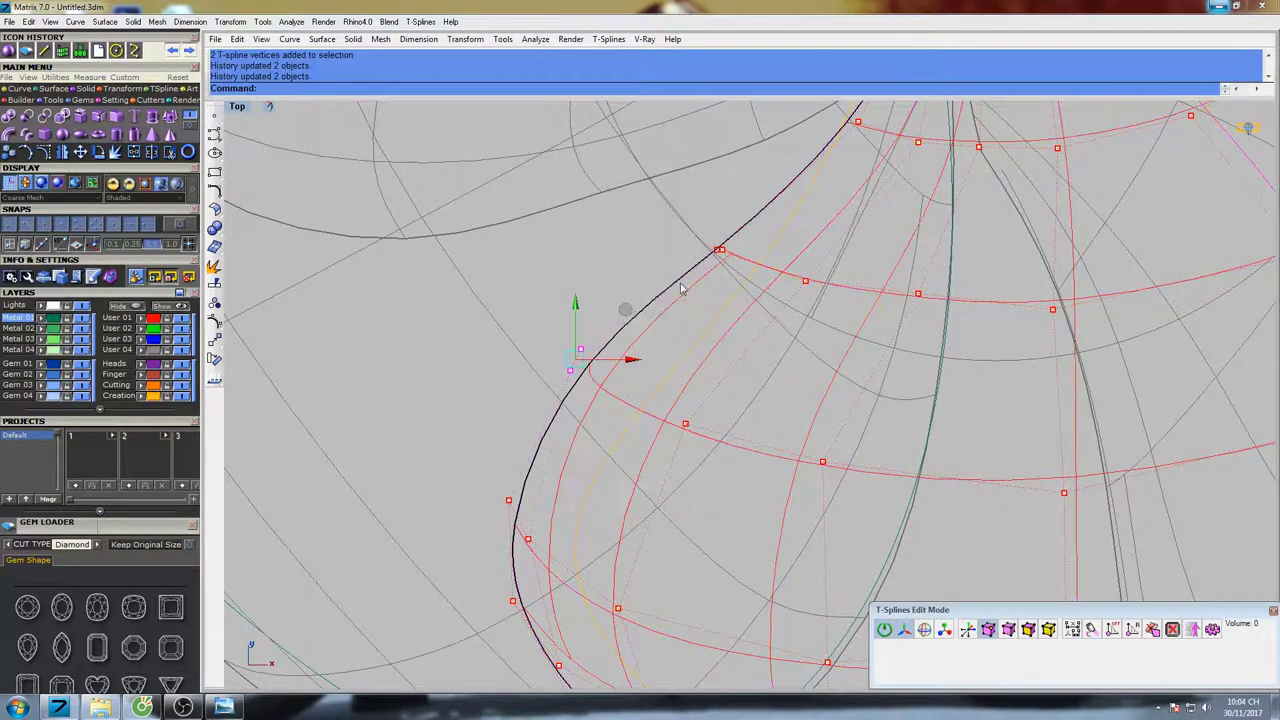
# Nudge the upper of the two left edge vertex pairs slightly farther up and outward
pyautogui.moveTo(686, 284); pyautogui.dragTo(742, 236)
pyautogui.moveTo(742, 253); pyautogui.dragTo(697, 356, button='right')
pyautogui.moveTo(725, 304); pyautogui.dragTo(714, 292)
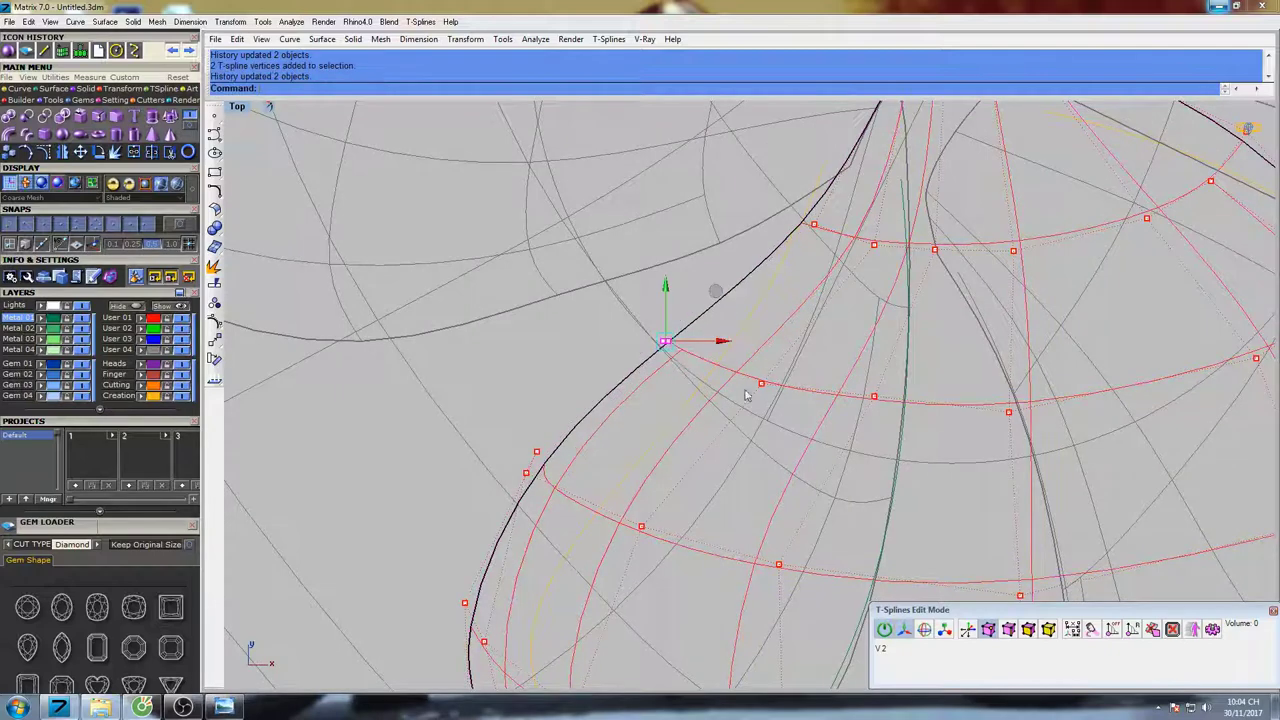
# Shift the inner vertex of the source petal's neck row slightly left and move the left edge vertices in the row below outward and up
pyautogui.moveTo(750, 398); pyautogui.dragTo(774, 373)
pyautogui.moveTo(811, 334); pyautogui.dragTo(805, 336)
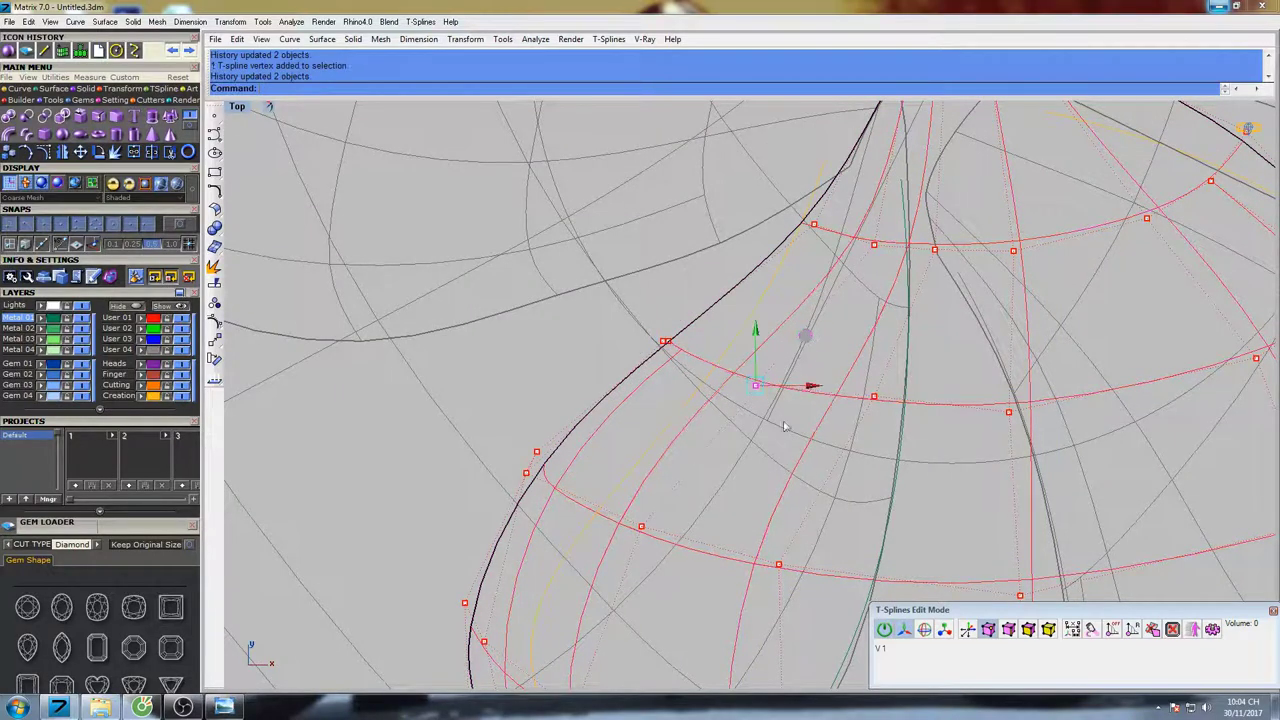
pyautogui.moveTo(651, 518); pyautogui.dragTo(721, 366, button='right')
pyautogui.moveTo(712, 389); pyautogui.dragTo(755, 326)
pyautogui.moveTo(565, 350); pyautogui.dragTo(642, 256)
pyautogui.moveTo(643, 258); pyautogui.dragTo(647, 230)
pyautogui.click(643, 237)
pyautogui.scroll(-6, 636, 238)
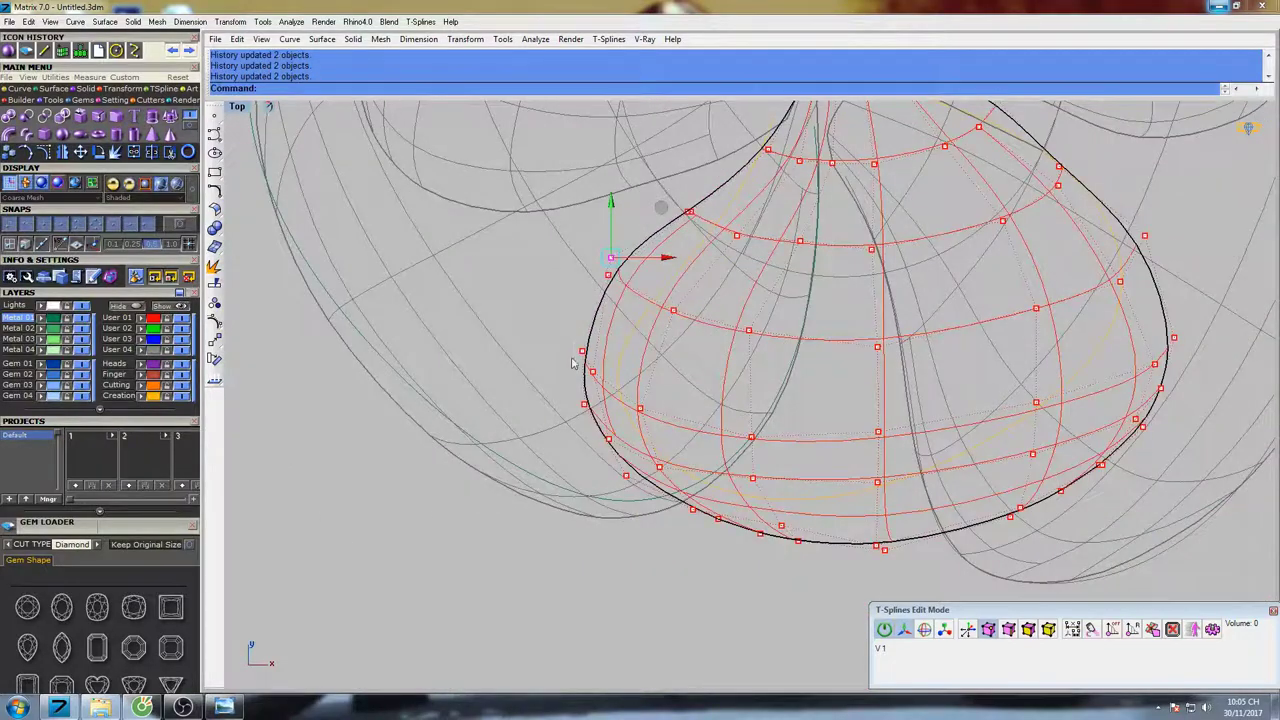
# Nudge the next vertex down the source petal's left edge slightly outward and up
pyautogui.scroll(5, 574, 364)
pyautogui.click(607, 317)
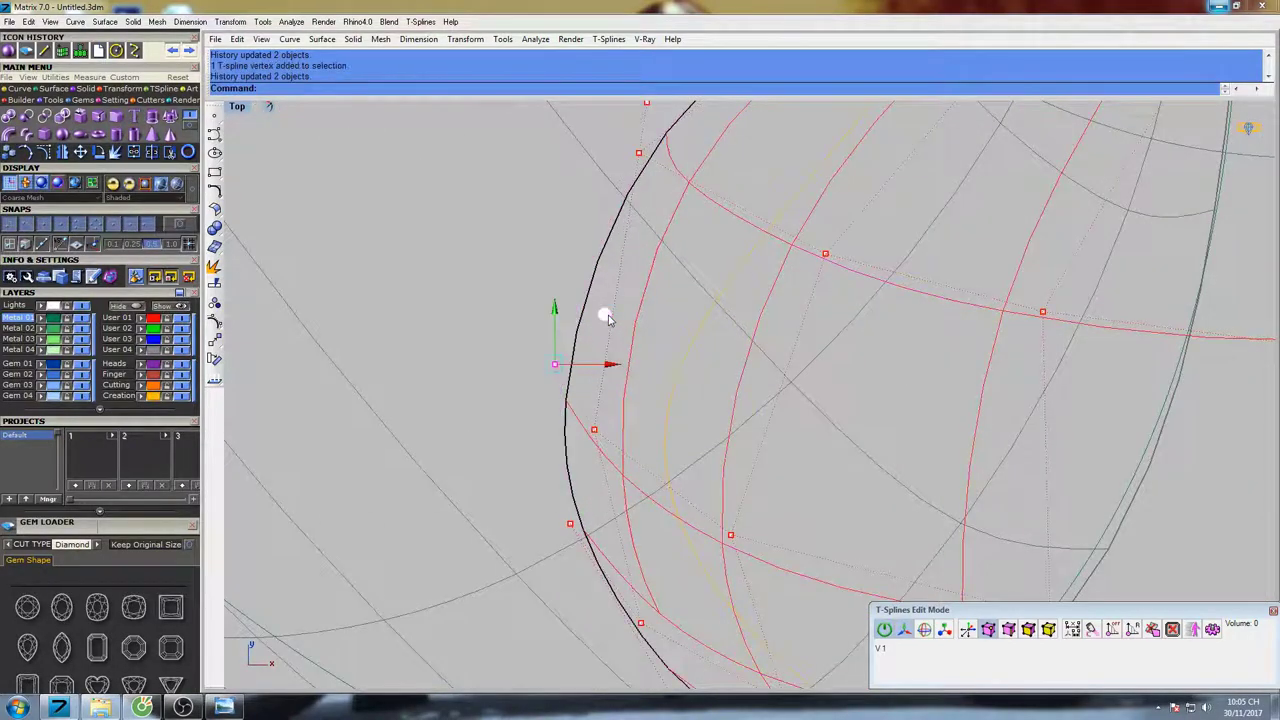
pyautogui.scroll(-5, 607, 317)
# Push the two vertex pairs on the petal's upper right edge outward, and raise the inner vertex of the lower pair
pyautogui.scroll(4, 728, 350)
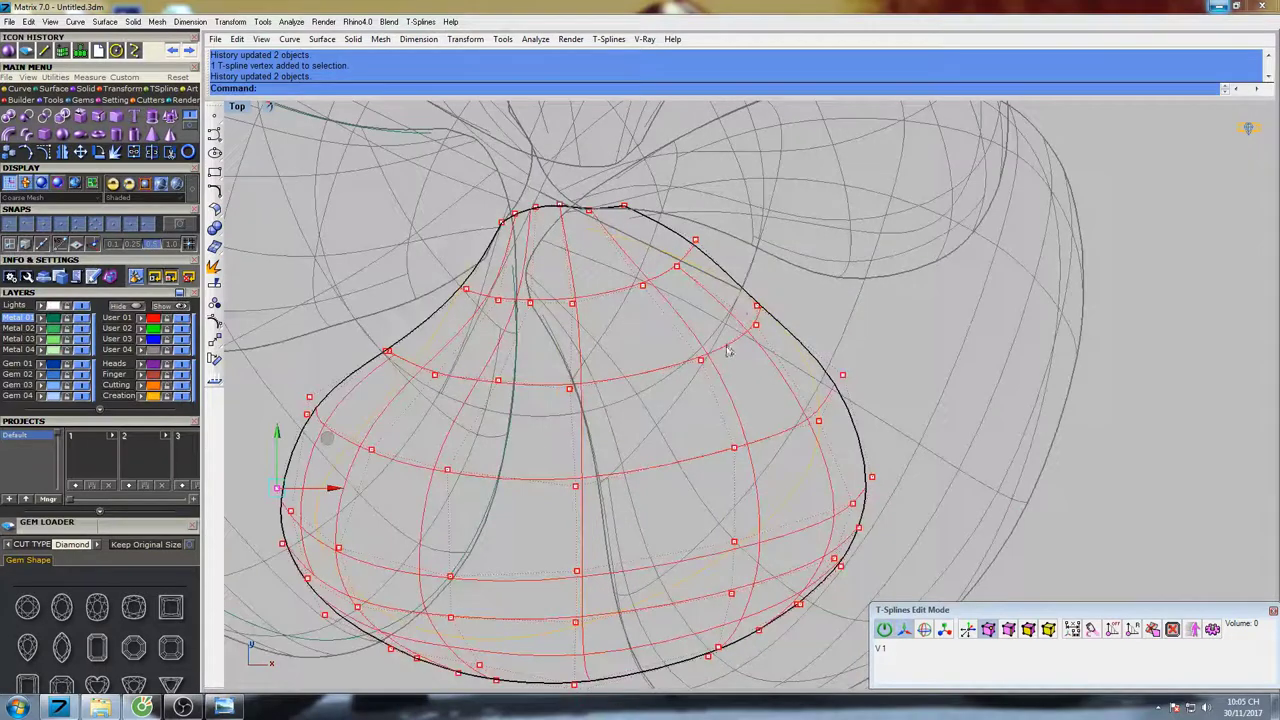
pyautogui.moveTo(728, 350); pyautogui.dragTo(820, 253)
pyautogui.moveTo(785, 430); pyautogui.dragTo(889, 350)
pyautogui.scroll(5, 887, 348)
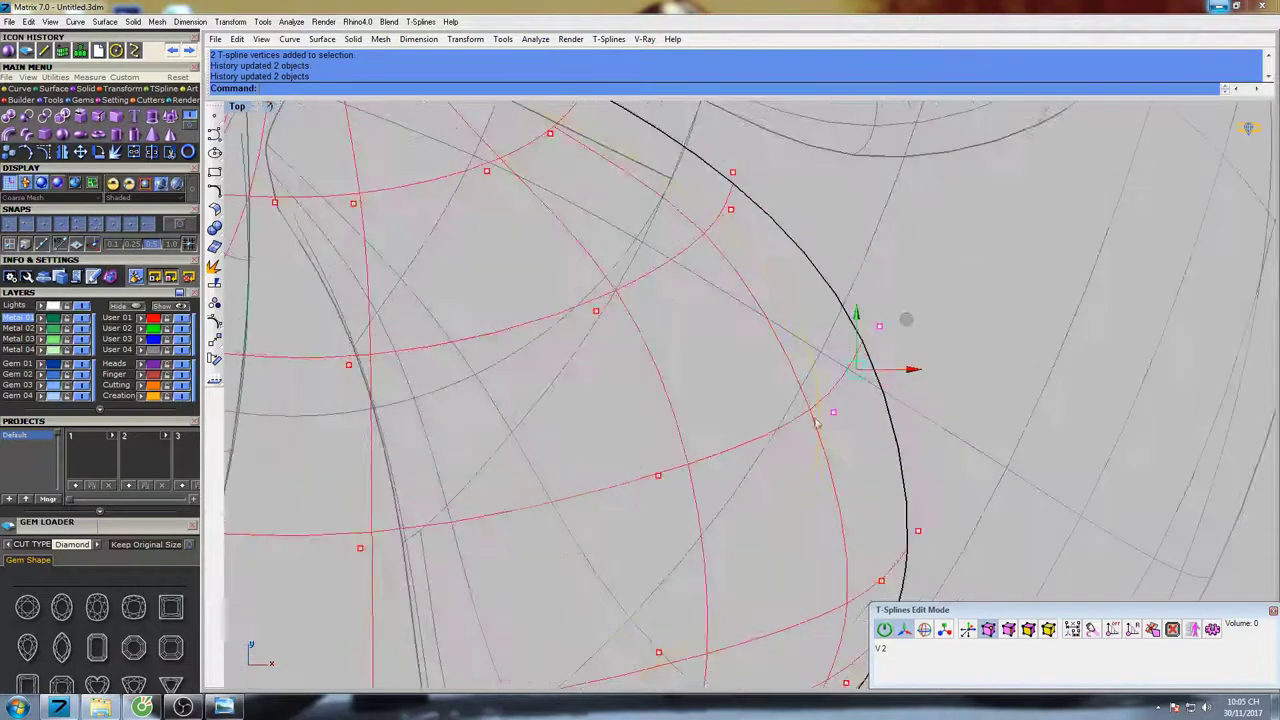
pyautogui.moveTo(752, 429); pyautogui.dragTo(891, 344)
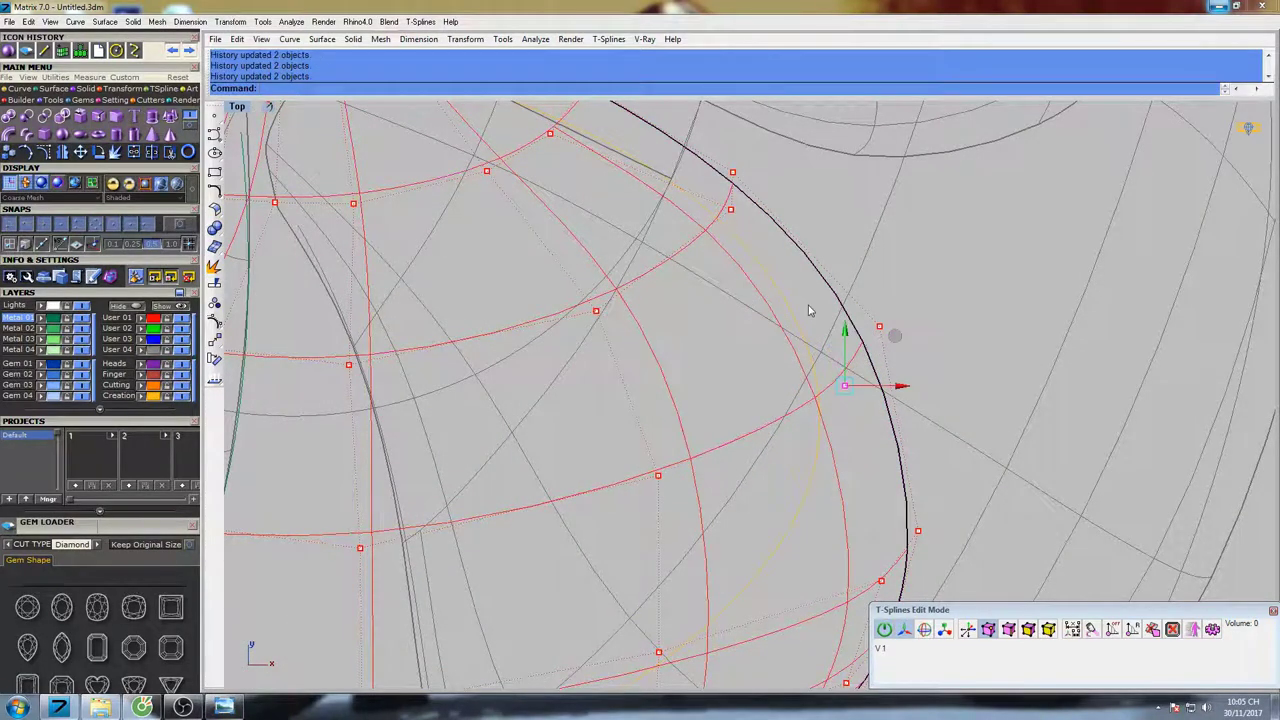
# Nudge the outer right shoulder vertex up and outward, and raise the tip's middle vertices to round the inner tip
pyautogui.moveTo(711, 186); pyautogui.dragTo(764, 150)
pyautogui.moveTo(761, 178); pyautogui.dragTo(765, 358, button='right')
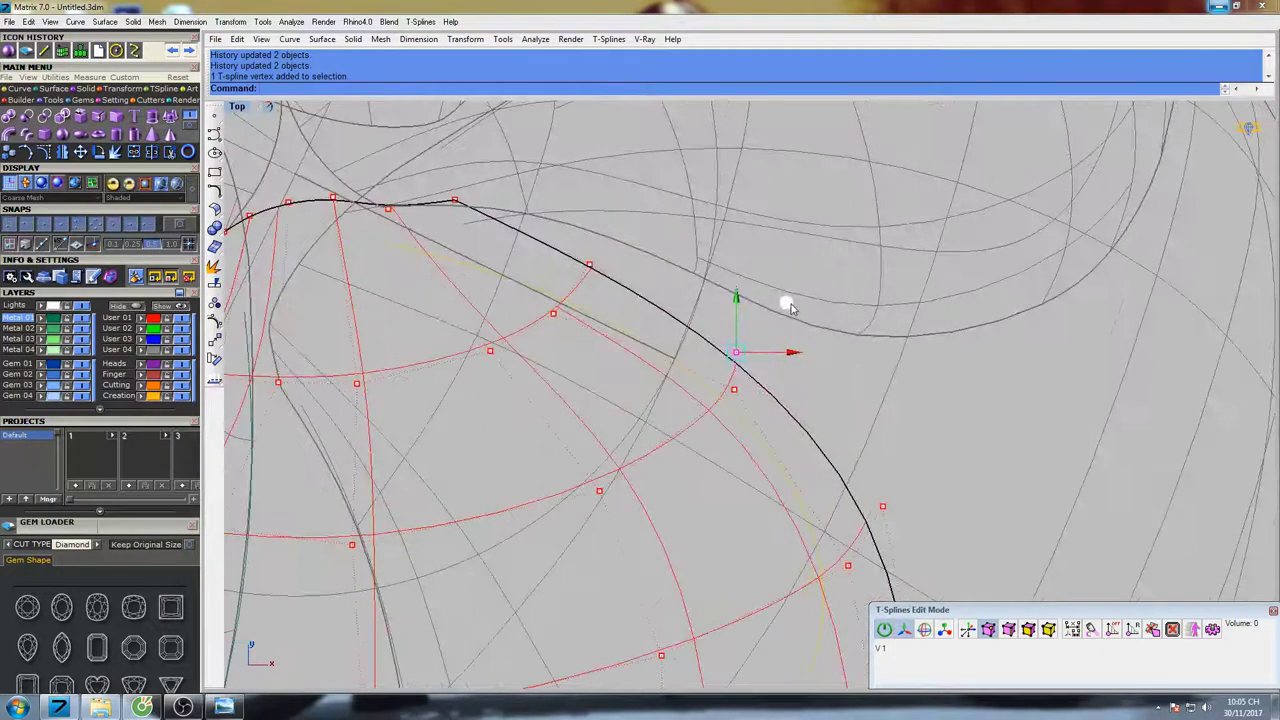
pyautogui.moveTo(797, 301); pyautogui.dragTo(800, 296)
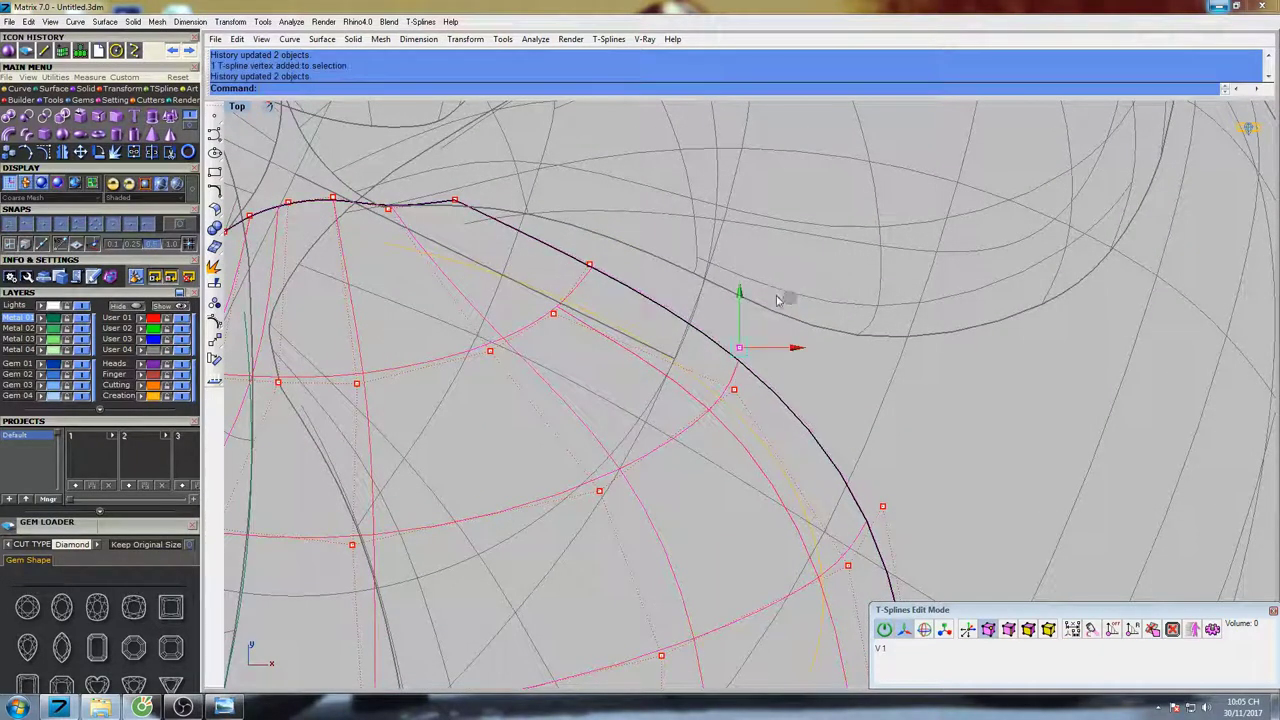
pyautogui.click(589, 266)
pyautogui.moveTo(375, 240); pyautogui.dragTo(655, 387, button='right')
pyautogui.moveTo(660, 376); pyautogui.dragTo(662, 296)
pyautogui.click(613, 346)
# Move the two inner vertices on the right of the row below the tip up and outward
pyautogui.click(770, 499)
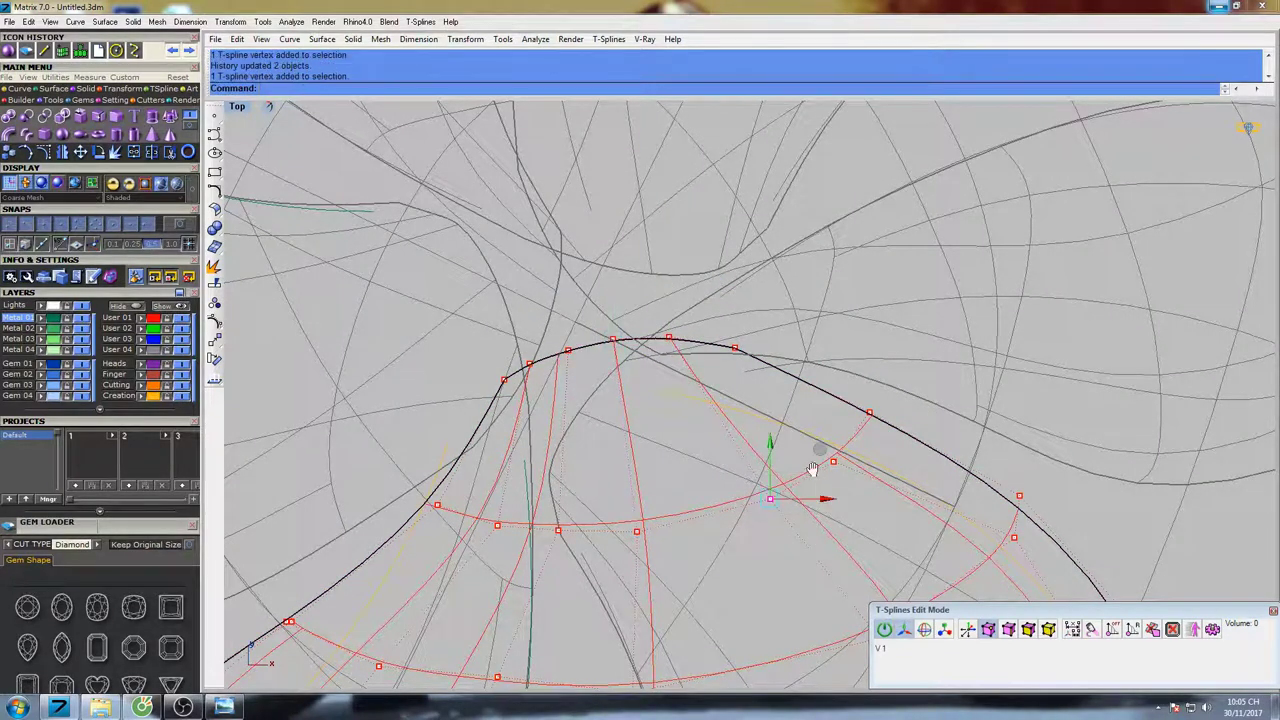
pyautogui.moveTo(810, 465); pyautogui.dragTo(780, 358, button='right')
pyautogui.moveTo(796, 345); pyautogui.dragTo(872, 292)
pyautogui.click(803, 353)
# Nudge the two outermost vertices at the middle of the petal's right edge slightly outward
pyautogui.scroll(-6, 870, 300)
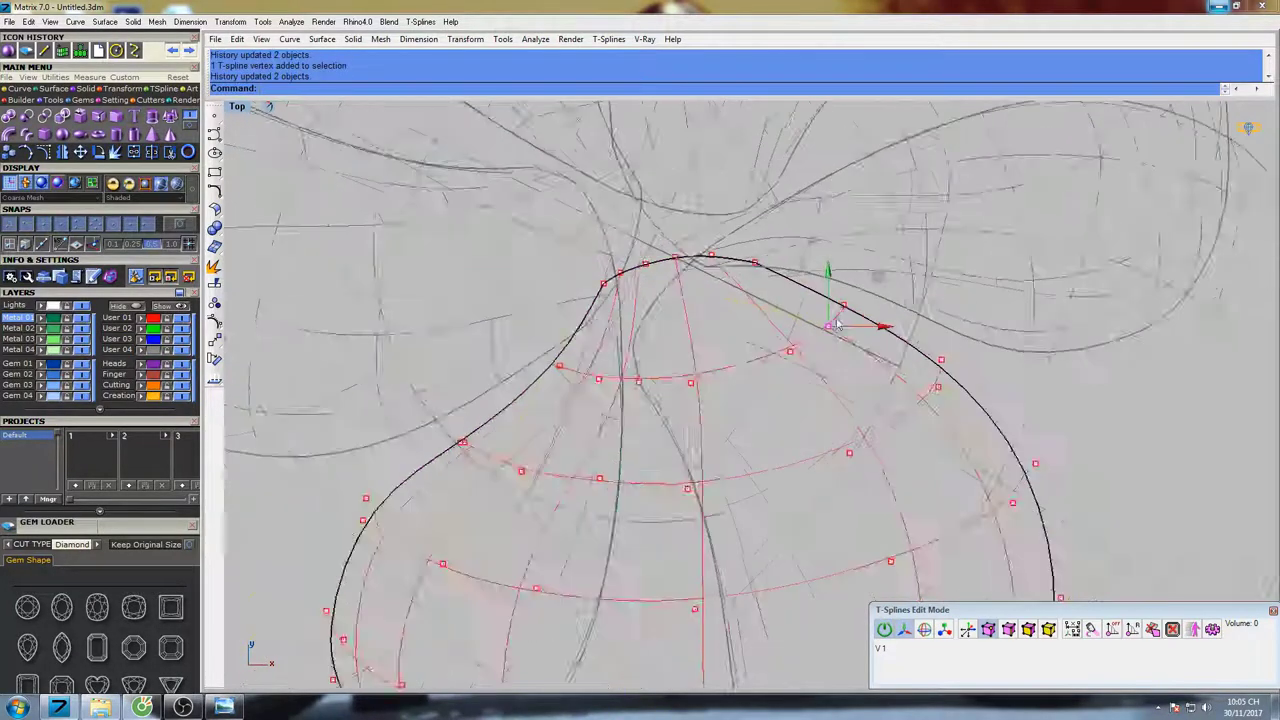
pyautogui.moveTo(918, 440); pyautogui.dragTo(838, 285, button='right')
pyautogui.click(929, 285)
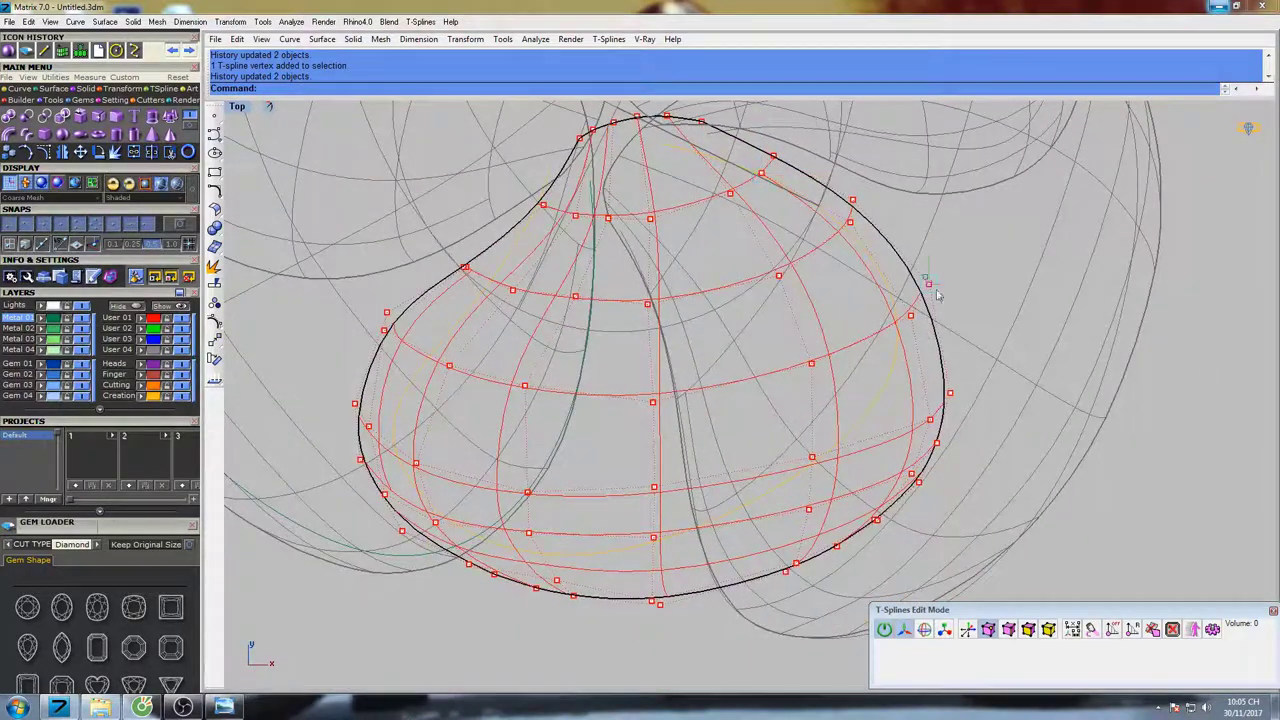
pyautogui.click(948, 394)
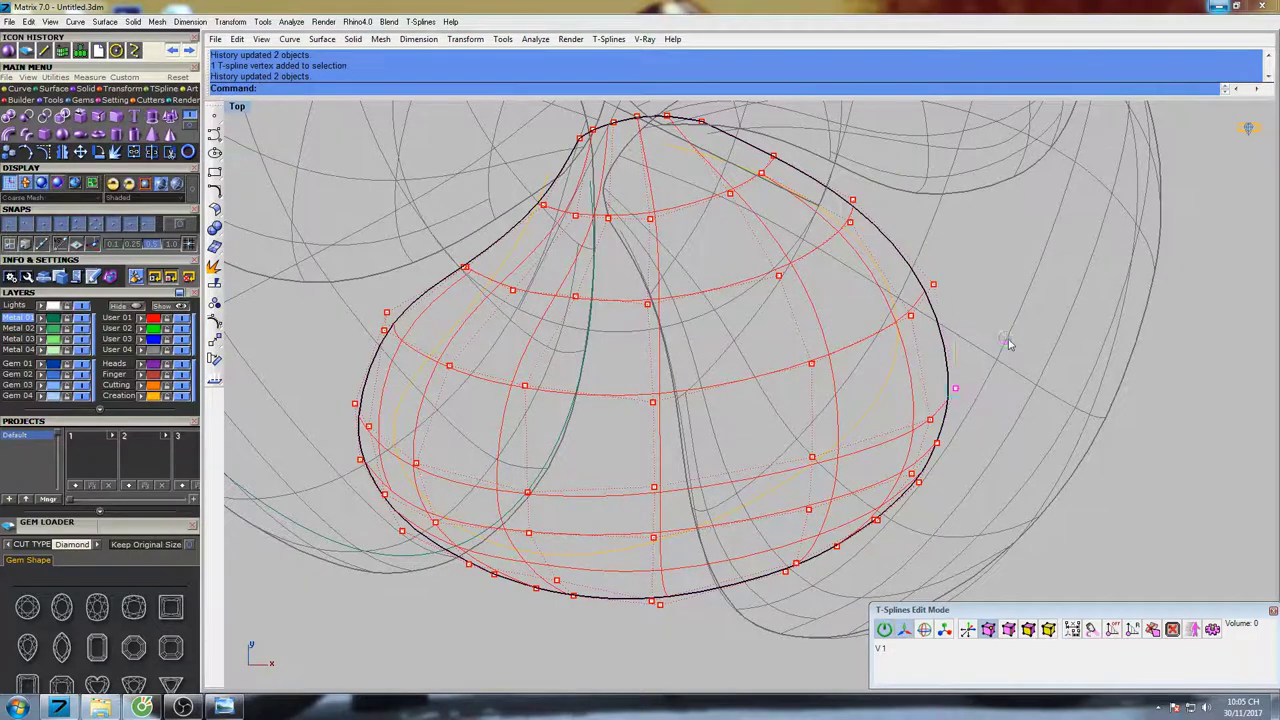
# Preview the flower shaded in the Top view to examine the red petal's outline around the sphere
pyautogui.scroll(-5, 930, 345)
pyautogui.write('s')
pyautogui.press('Return')
pyautogui.scroll(-5, 928, 377)
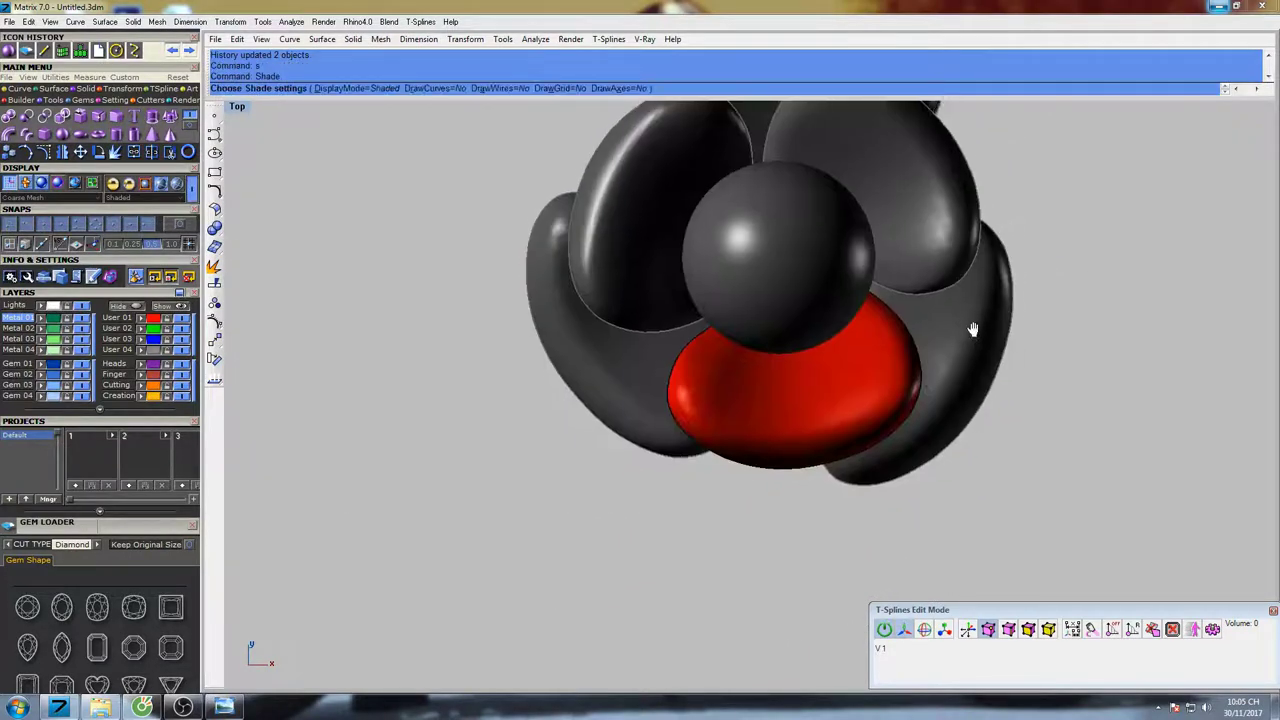
pyautogui.moveTo(955, 334)
pyautogui.mouseDown(button='right')
pyautogui.moveTo(863, 374)
pyautogui.moveTo(670, 412)
pyautogui.moveTo(718, 350)
pyautogui.moveTo(732, 385)
pyautogui.moveTo(751, 386)
pyautogui.moveTo(737, 340)
pyautogui.moveTo(745, 375)
pyautogui.mouseUp(button='right')
pyautogui.press('Escape')
pyautogui.press('Escape')
pyautogui.scroll(5, 840, 384)
# In the Perspective view, lower the red petal's lower rim edge nearest the neck toward the petal beneath it
pyautogui.click(1049, 633)
pyautogui.hotkey('ctrl', 'F4')
pyautogui.click(988, 629)
pyautogui.scroll(5, 680, 420)
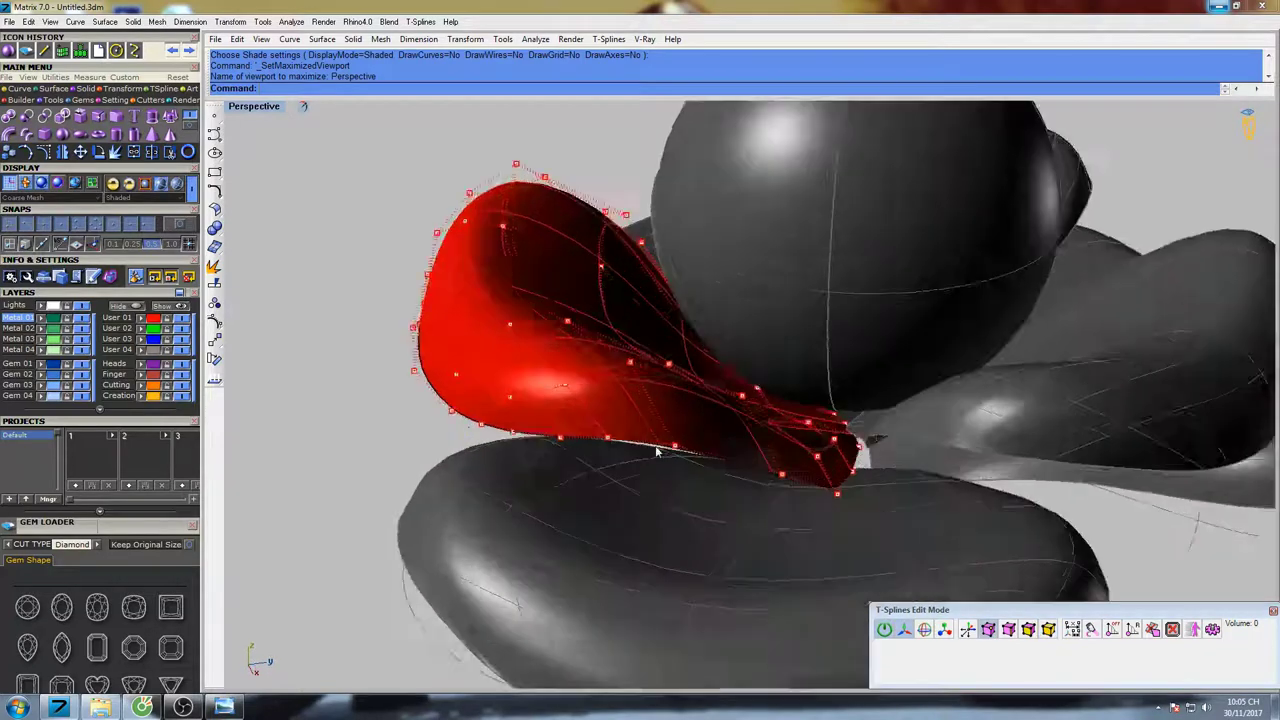
pyautogui.click(692, 447)
pyautogui.click(1008, 629)
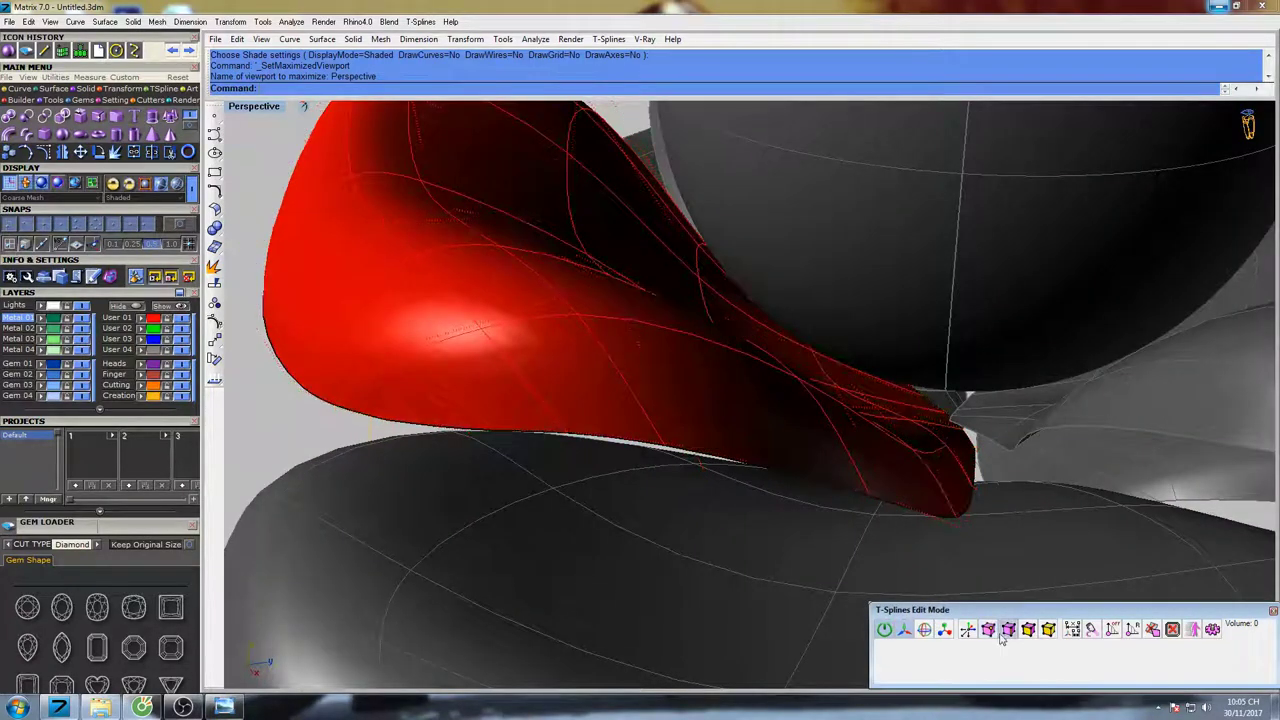
pyautogui.scroll(2, 690, 455)
pyautogui.click(724, 446)
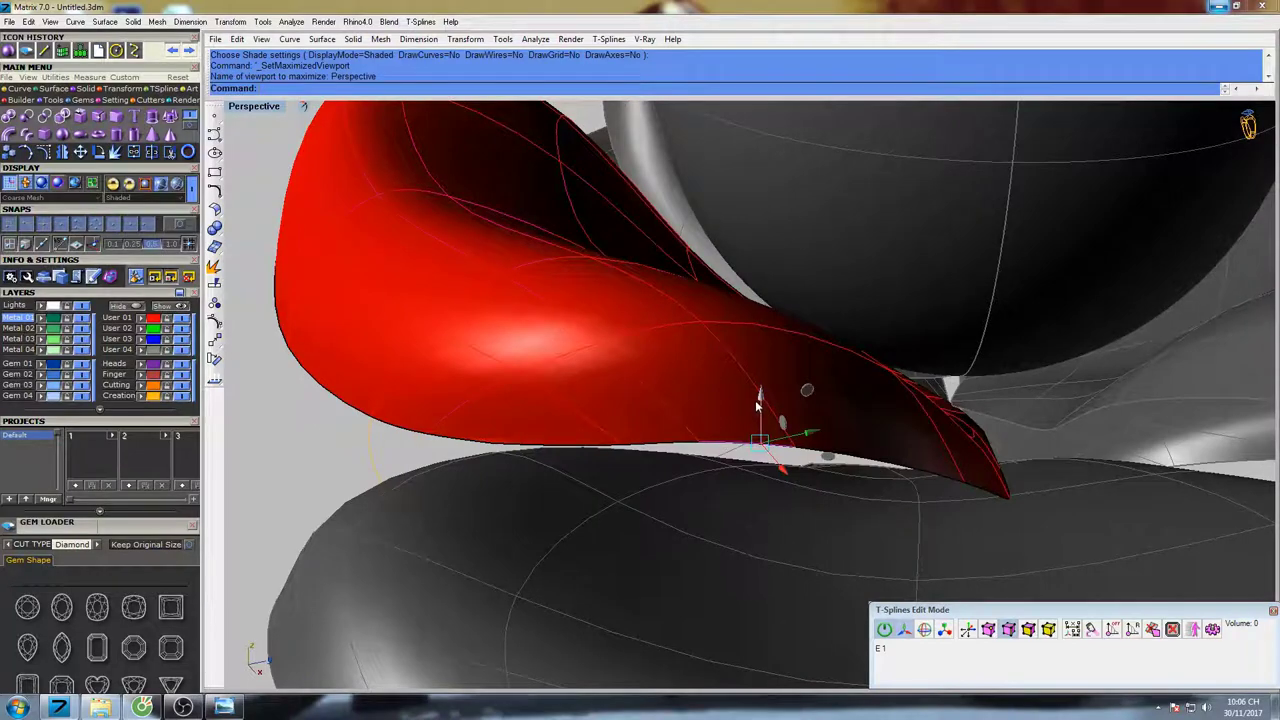
pyautogui.moveTo(758, 405); pyautogui.dragTo(761, 428)
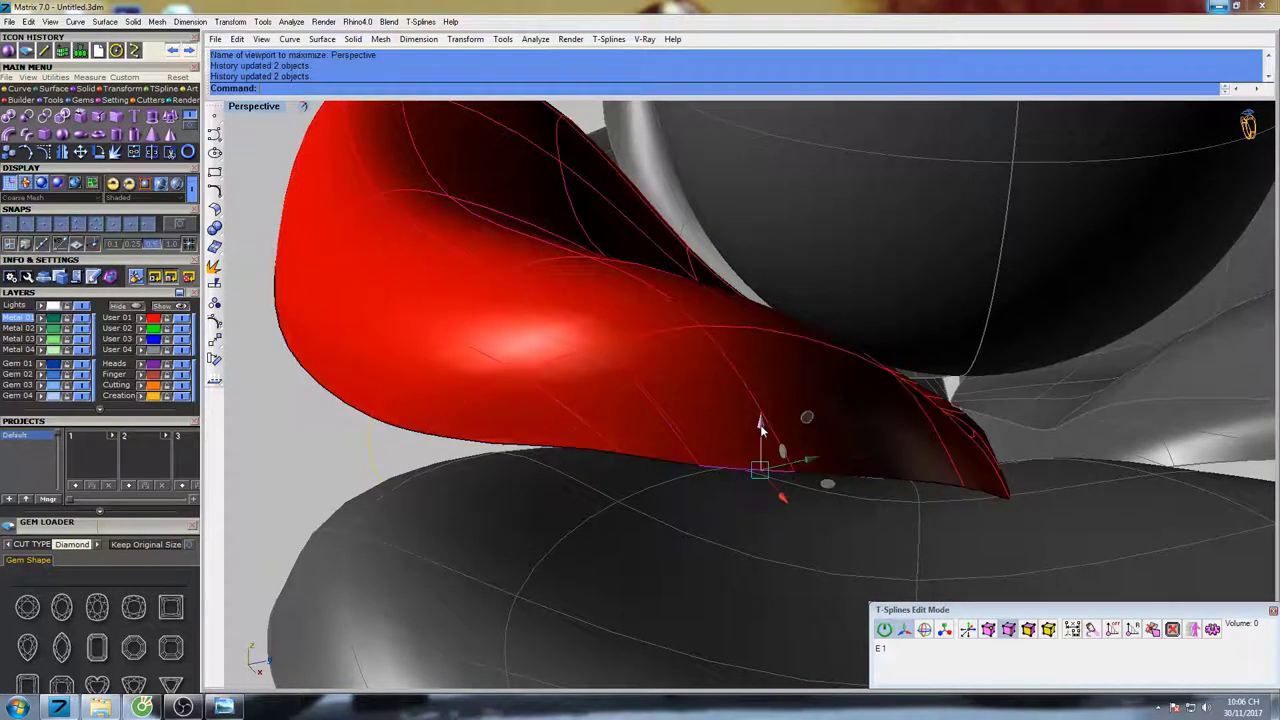
# Switch to vertex editing in the Right view and lower the rim vertex at the crest of the petal's lower contour
pyautogui.moveTo(642, 460); pyautogui.dragTo(722, 448, button='right')
pyautogui.moveTo(645, 402); pyautogui.dragTo(845, 507, button='right')
pyautogui.doubleClick(273, 111)
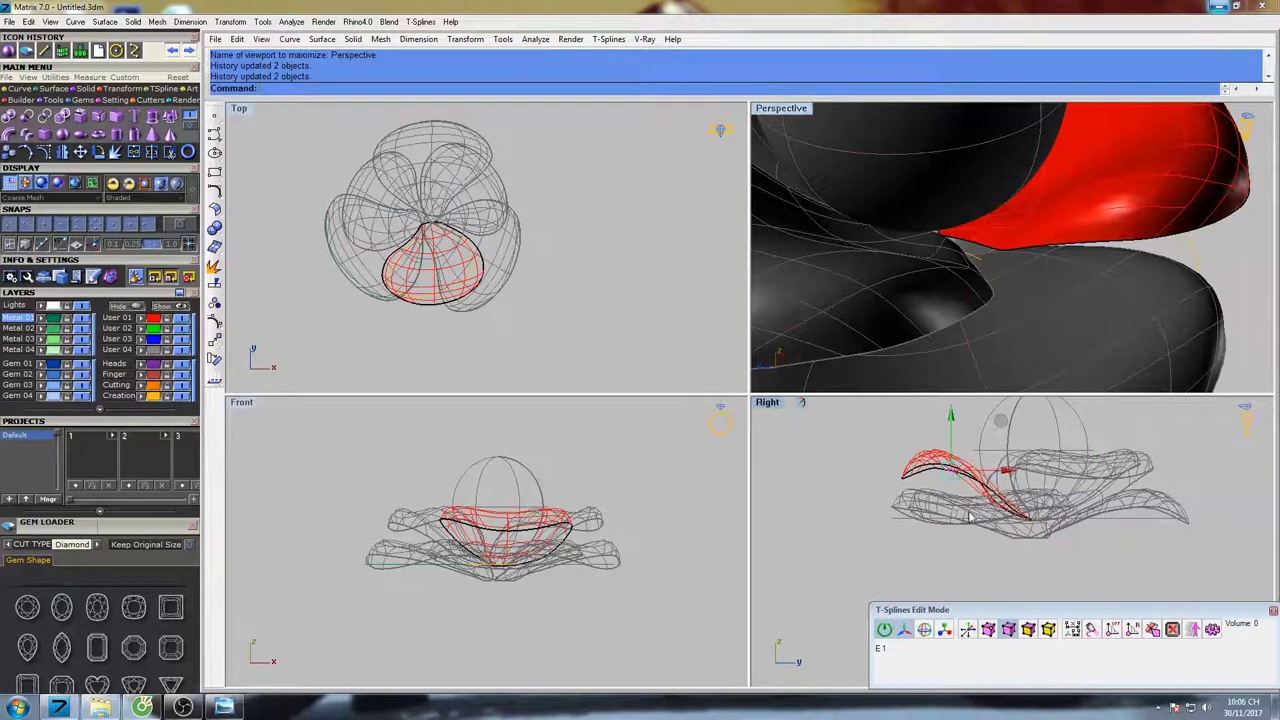
pyautogui.click(992, 630)
pyautogui.scroll(5, 851, 506)
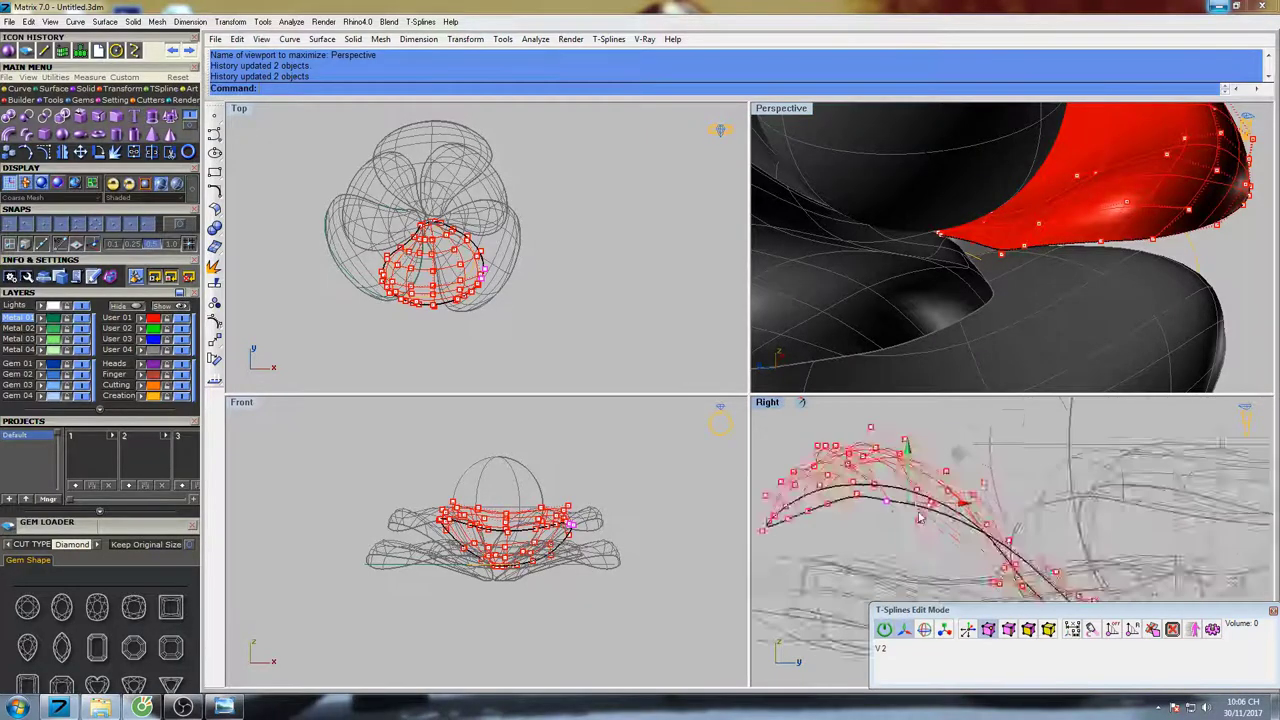
pyautogui.scroll(5, 892, 506)
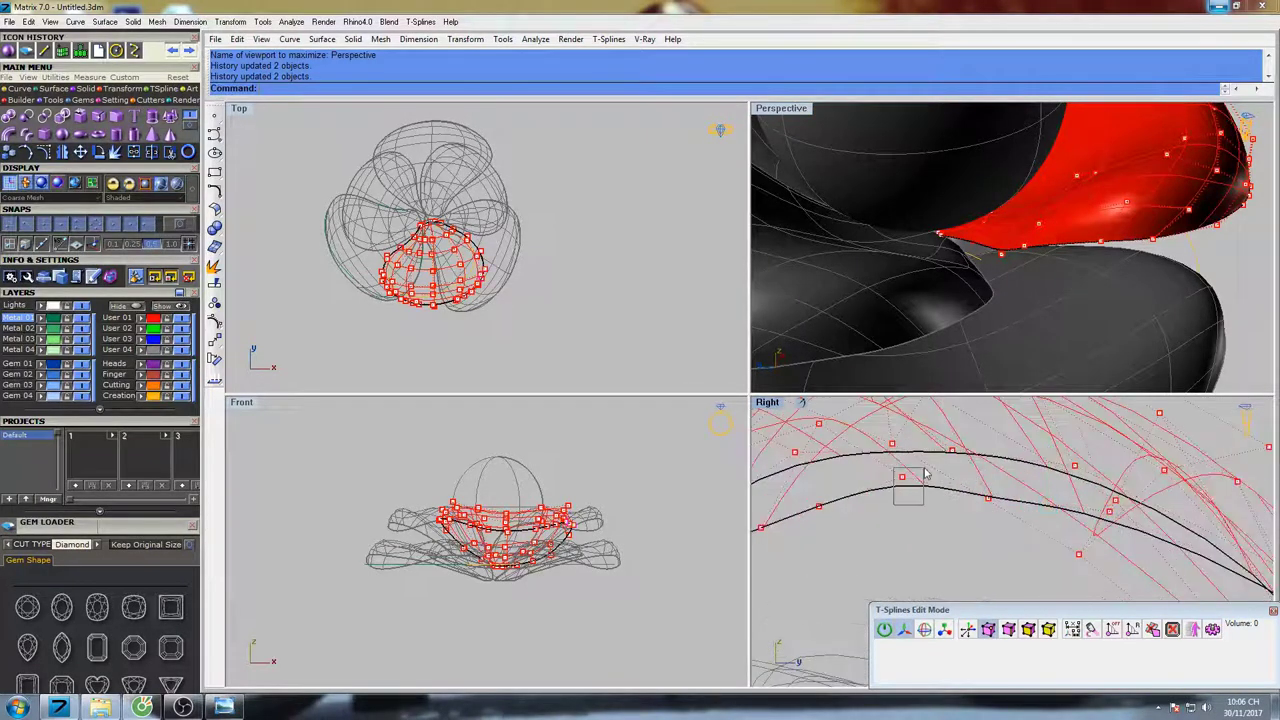
pyautogui.click(902, 477)
pyautogui.moveTo(905, 425); pyautogui.dragTo(906, 447)
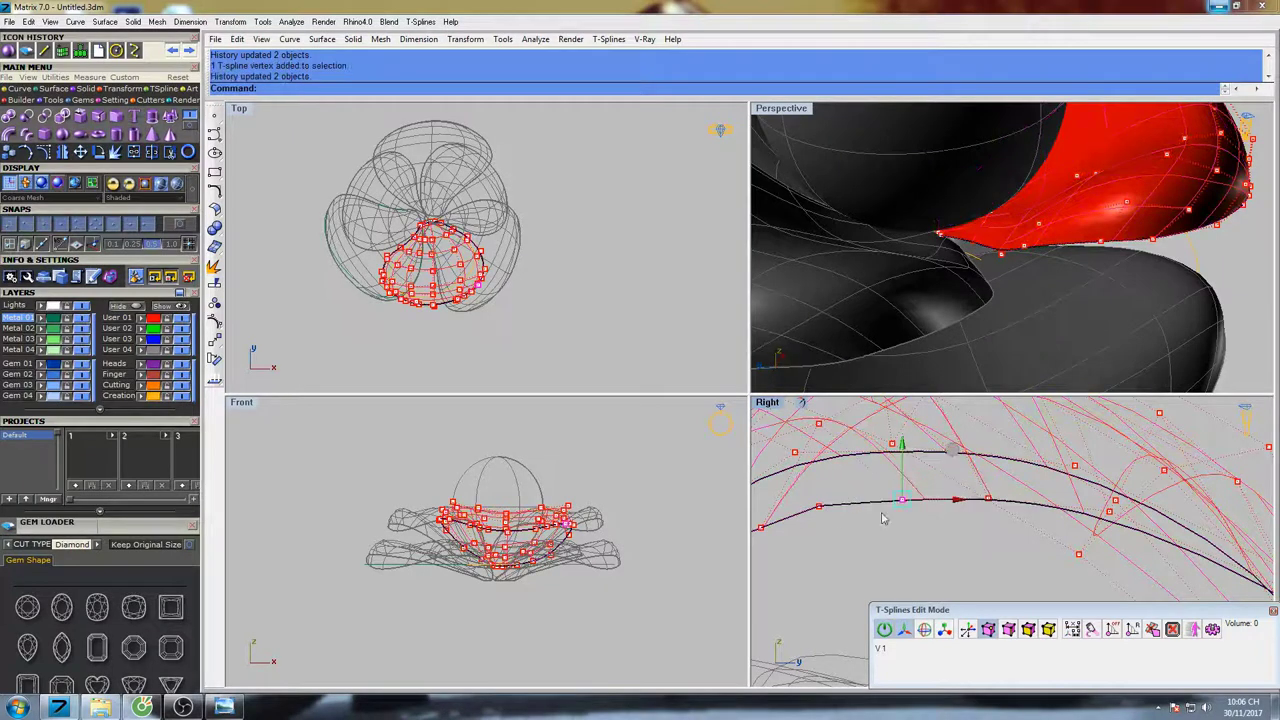
# Adjust the next three rim vertices toward the petal's outer end, lowering them to smooth the lower contour in the Right view
pyautogui.moveTo(801, 524); pyautogui.dragTo(857, 487)
pyautogui.moveTo(859, 488); pyautogui.dragTo(961, 496, button='right')
pyautogui.moveTo(921, 460); pyautogui.dragTo(923, 472)
pyautogui.moveTo(855, 559); pyautogui.dragTo(896, 507)
pyautogui.moveTo(919, 500); pyautogui.dragTo(990, 491, button='right')
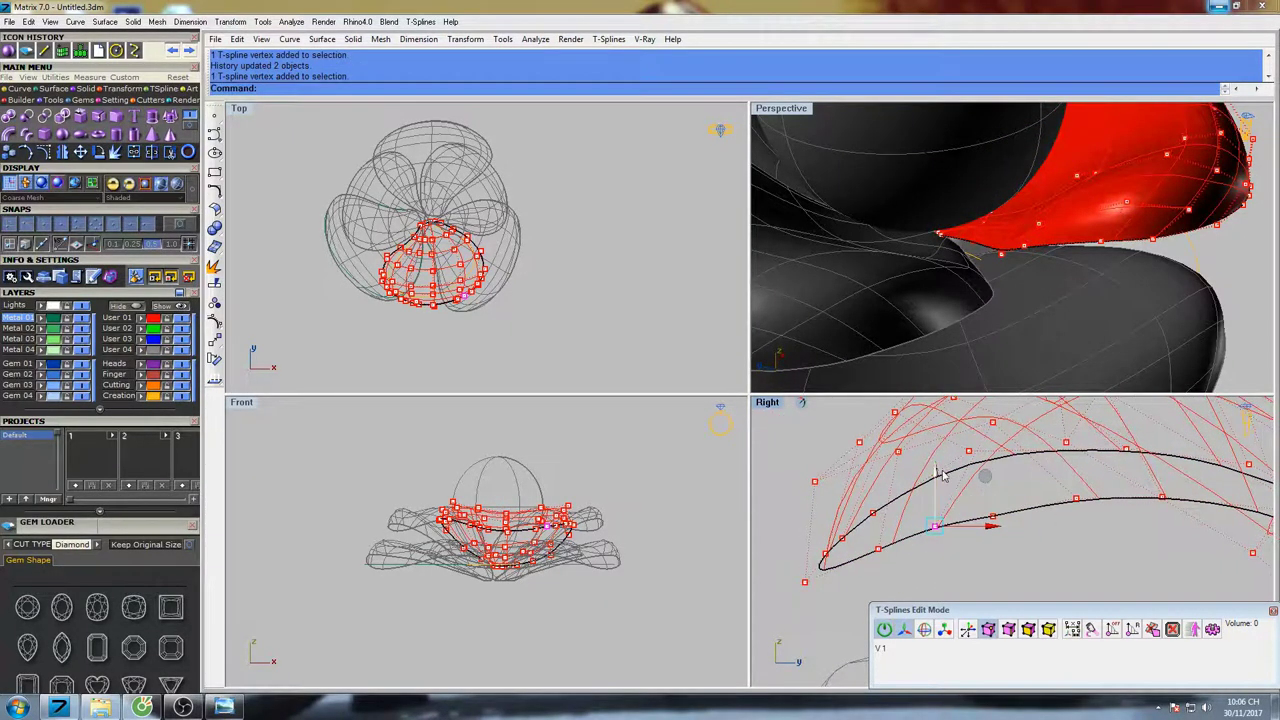
pyautogui.moveTo(936, 471); pyautogui.dragTo(937, 479)
pyautogui.click(879, 554)
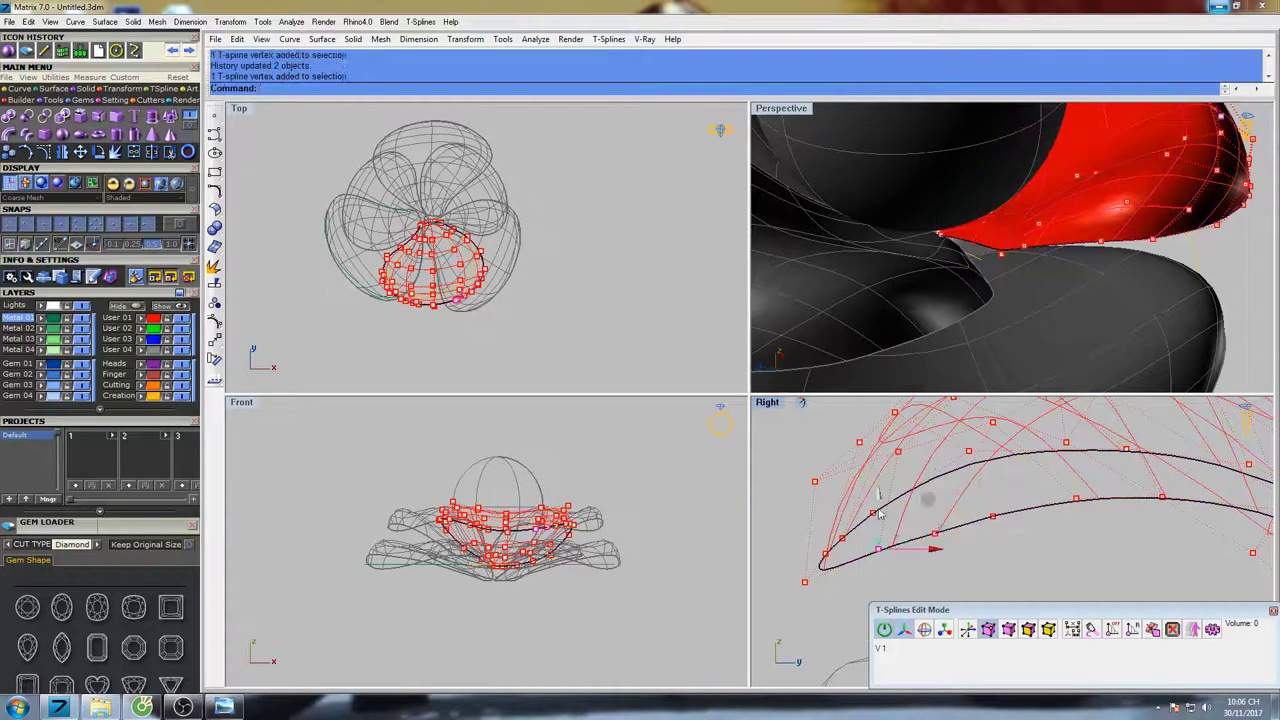
pyautogui.moveTo(1040, 534); pyautogui.dragTo(1010, 530, button='right')
# Preview the flower shaded in the Perspective and Top views to examine how the edited petal fits with the others
pyautogui.doubleClick(785, 109)
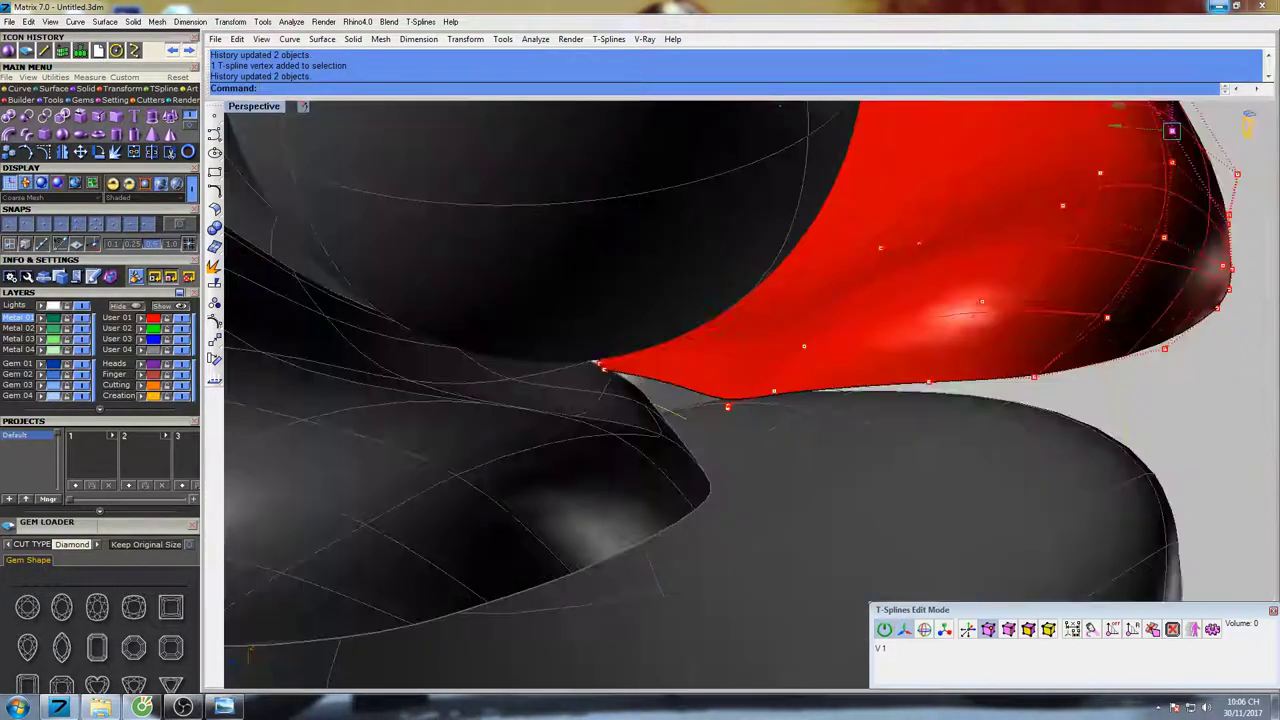
pyautogui.press('Escape')
pyautogui.moveTo(909, 451); pyautogui.dragTo(818, 531, button='right')
pyautogui.scroll(-5, 760, 448)
pyautogui.write('s')
pyautogui.press('Return')
pyautogui.press('Return')
pyautogui.click(832, 371)
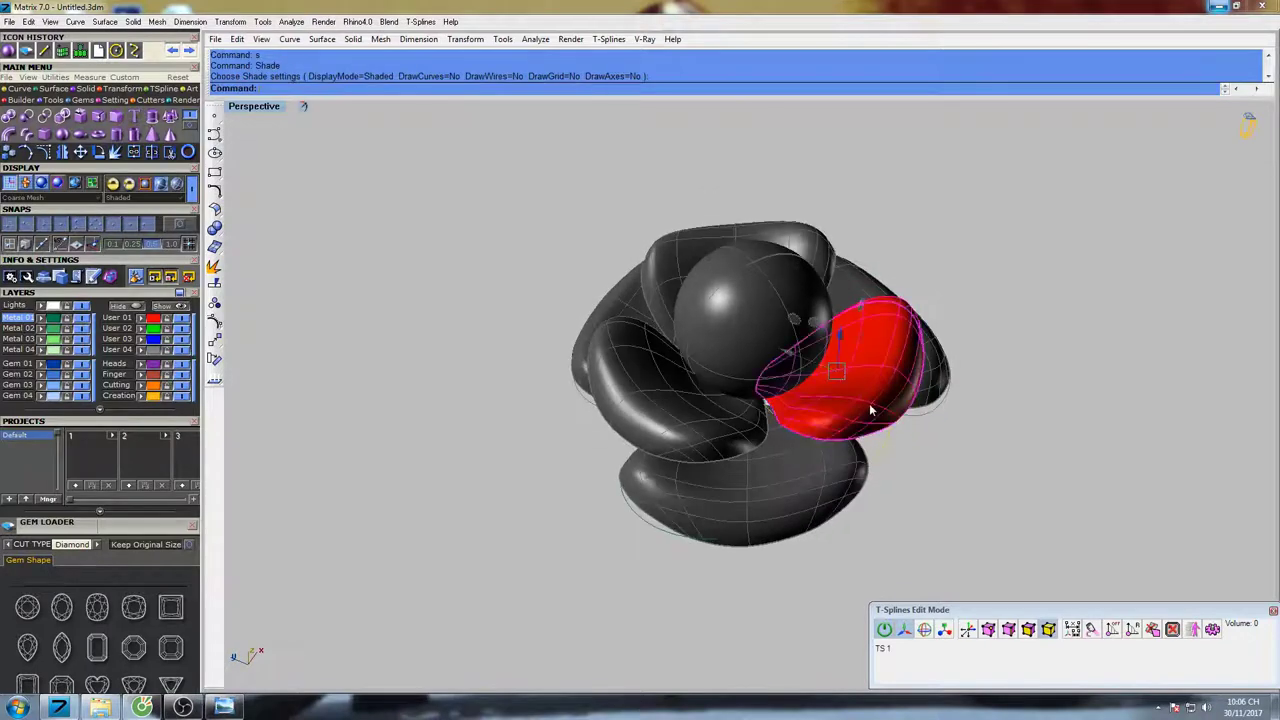
pyautogui.scroll(5, 876, 320)
pyautogui.moveTo(876, 320)
pyautogui.mouseDown(button='right')
pyautogui.moveTo(843, 263)
pyautogui.moveTo(861, 353)
pyautogui.moveTo(781, 362)
pyautogui.moveTo(788, 349)
pyautogui.mouseUp(button='right')
pyautogui.hotkey('ctrl', 'F1')
pyautogui.write('s')
pyautogui.press('Return')
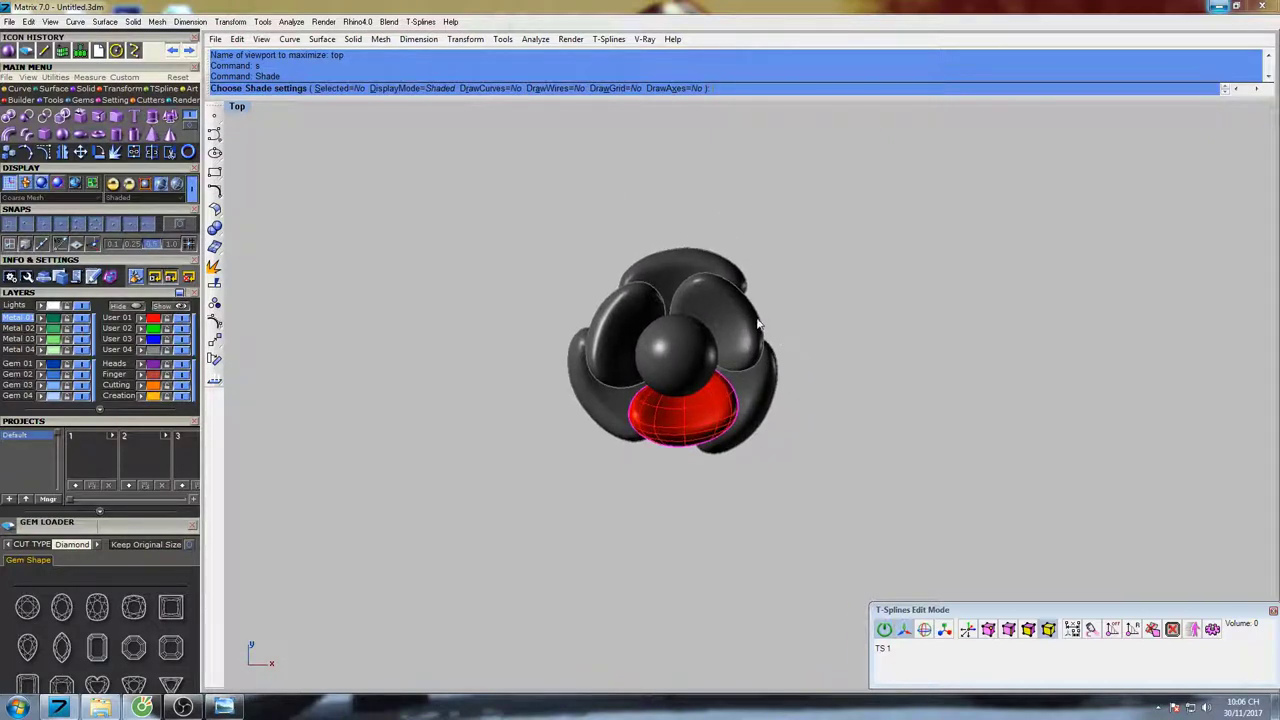
pyautogui.scroll(4, 706, 290)
pyautogui.press('Escape')
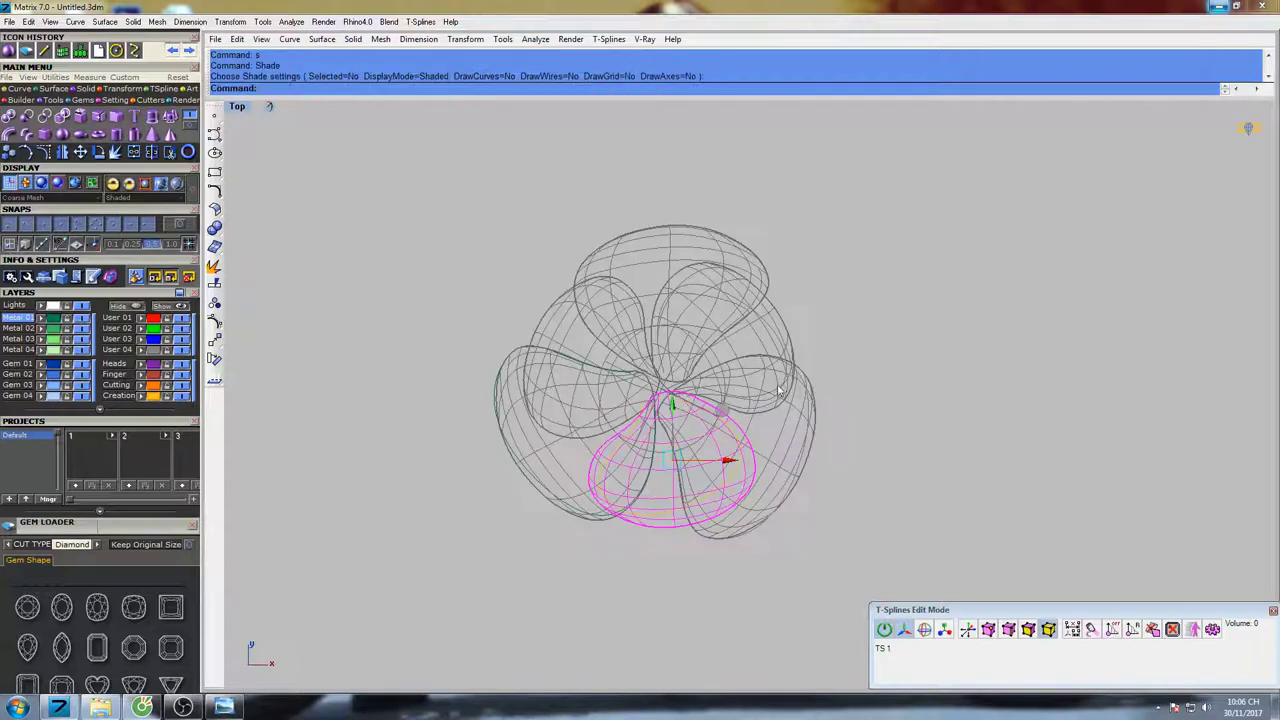
# Unlock the upper green petal's T-spline surface with UnlockSelected and display its vertices for editing
pyautogui.moveTo(704, 263); pyautogui.dragTo(738, 298, button='right')
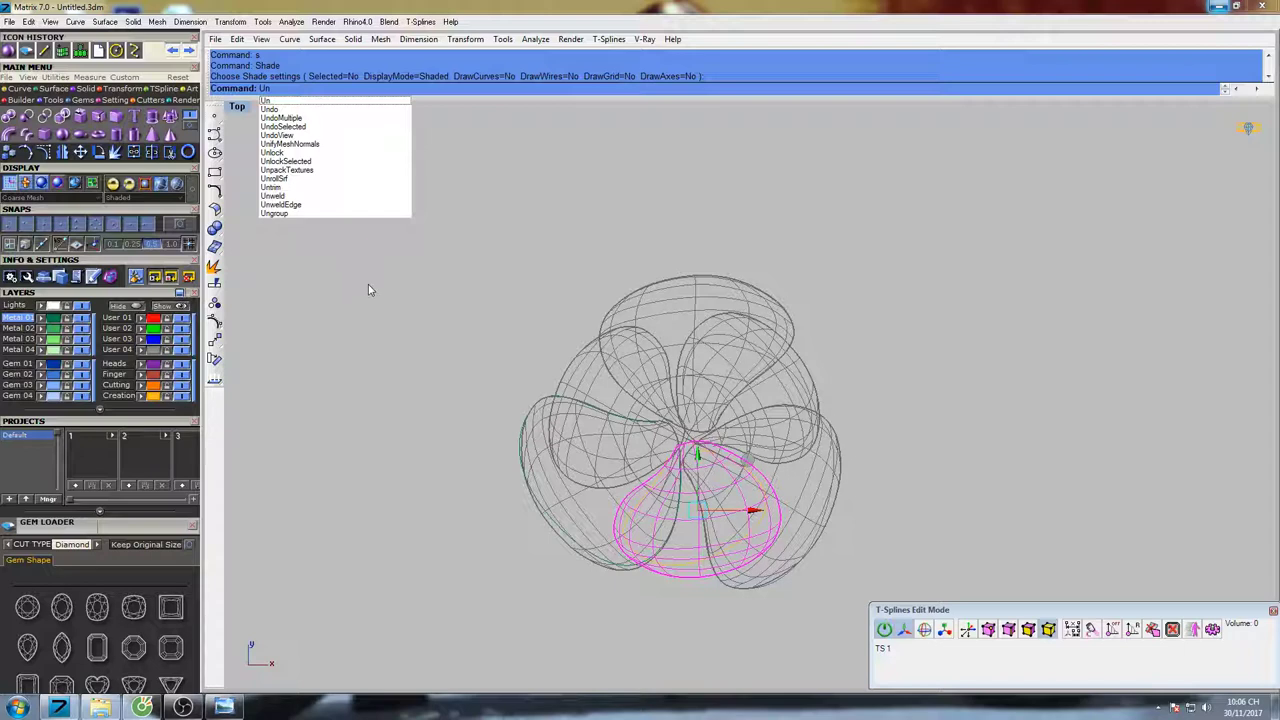
pyautogui.click(287, 161)
pyautogui.click(709, 293)
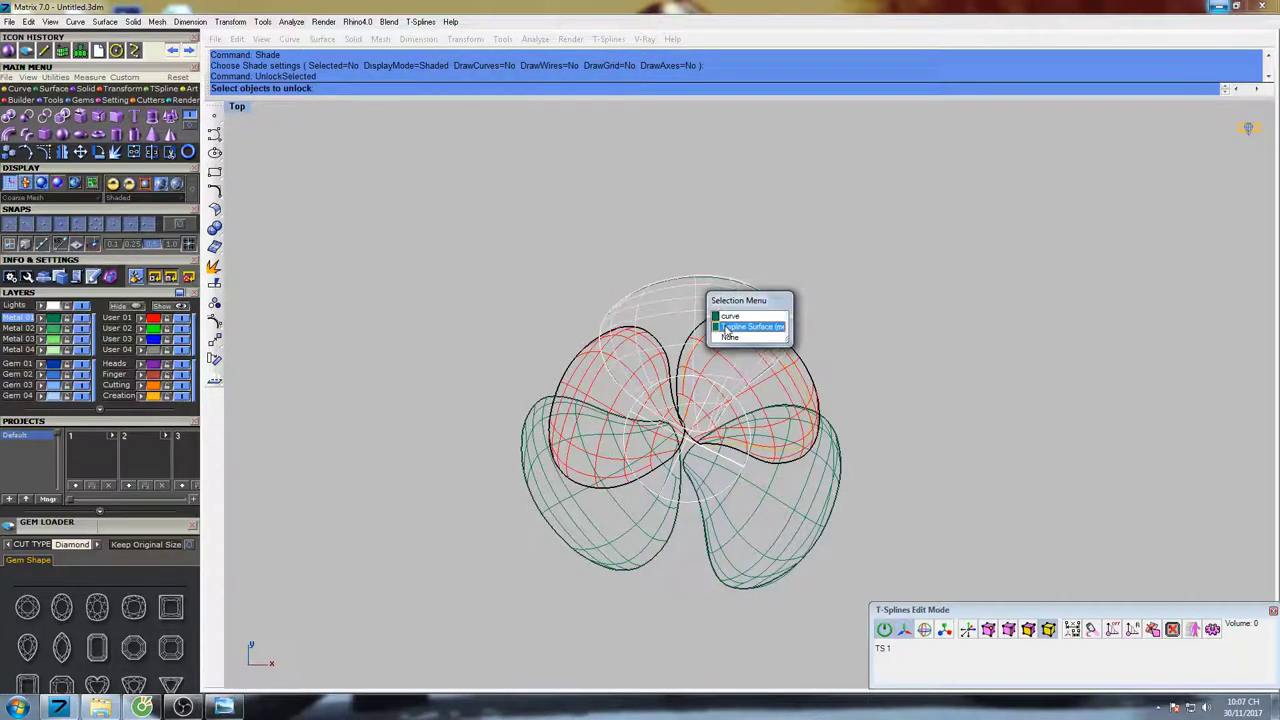
pyautogui.click(729, 326)
pyautogui.rightClick(724, 296)
pyautogui.click(988, 629)
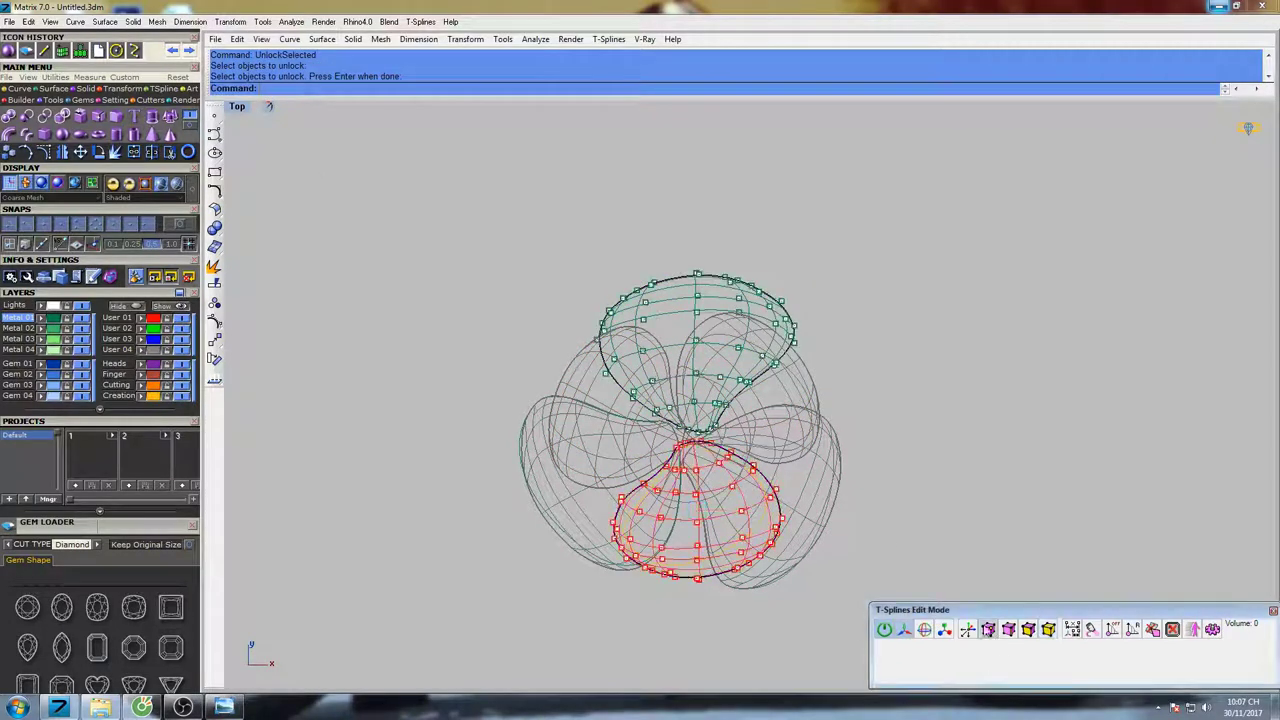
# Adjust the vertices on the upper left of the green petal's outer edge, raising the overlapping vertex pair slightly
pyautogui.scroll(5, 660, 345)
pyautogui.scroll(3, 660, 345)
pyautogui.moveTo(636, 348); pyautogui.dragTo(673, 243)
pyautogui.moveTo(532, 395); pyautogui.dragTo(545, 303)
pyautogui.moveTo(377, 371); pyautogui.dragTo(446, 449)
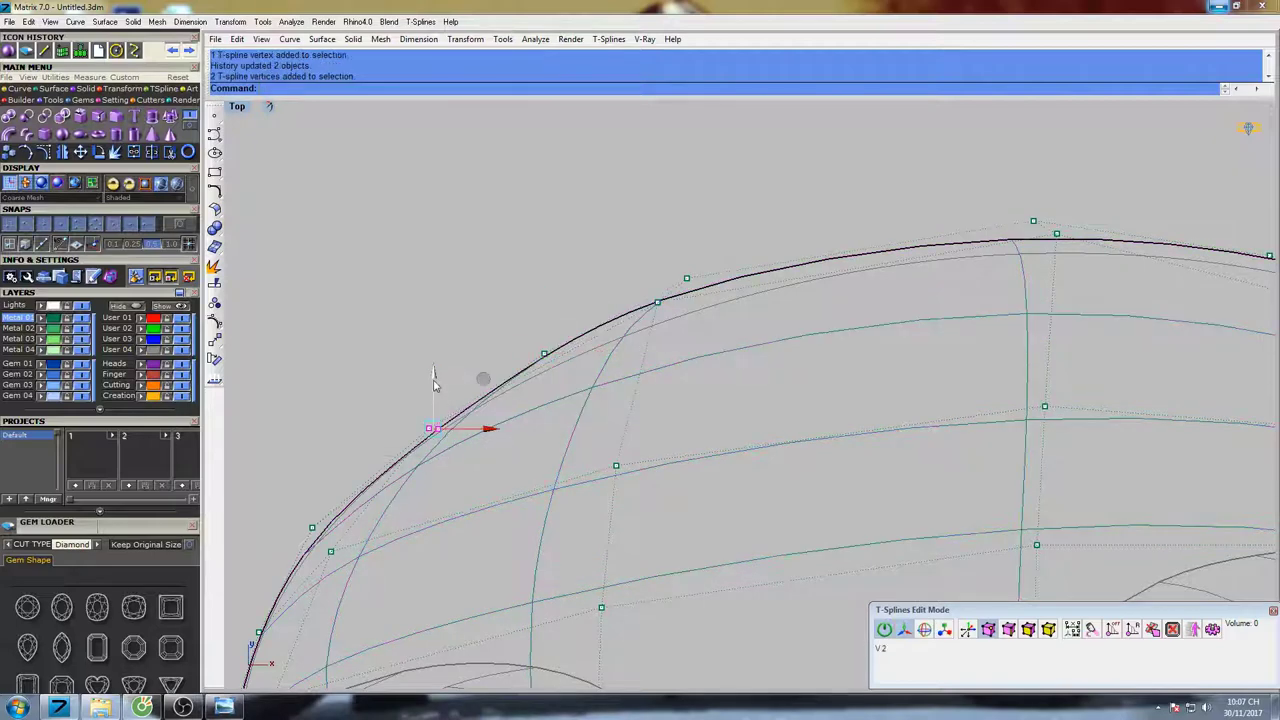
pyautogui.moveTo(434, 374); pyautogui.dragTo(434, 366)
# Raise the next single vertex and the following vertex pair along the green petal's outer edge toward its top
pyautogui.moveTo(500, 319); pyautogui.dragTo(566, 381)
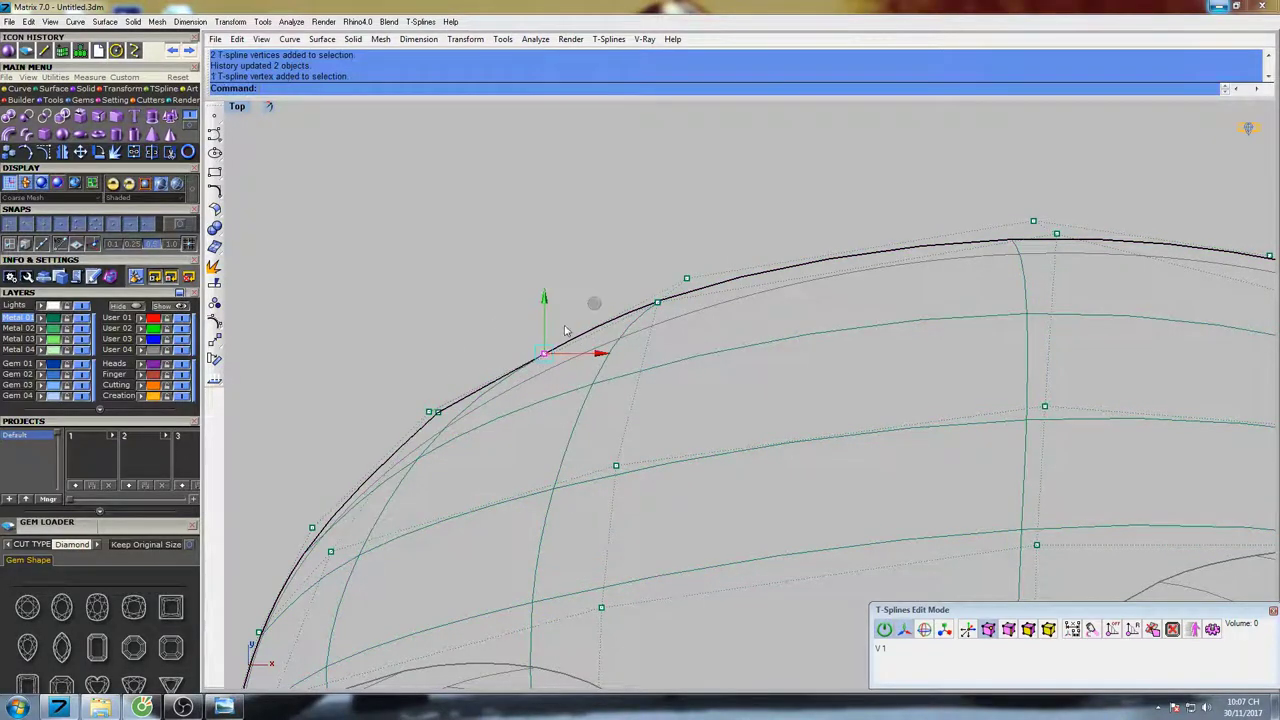
pyautogui.moveTo(545, 299); pyautogui.dragTo(543, 288)
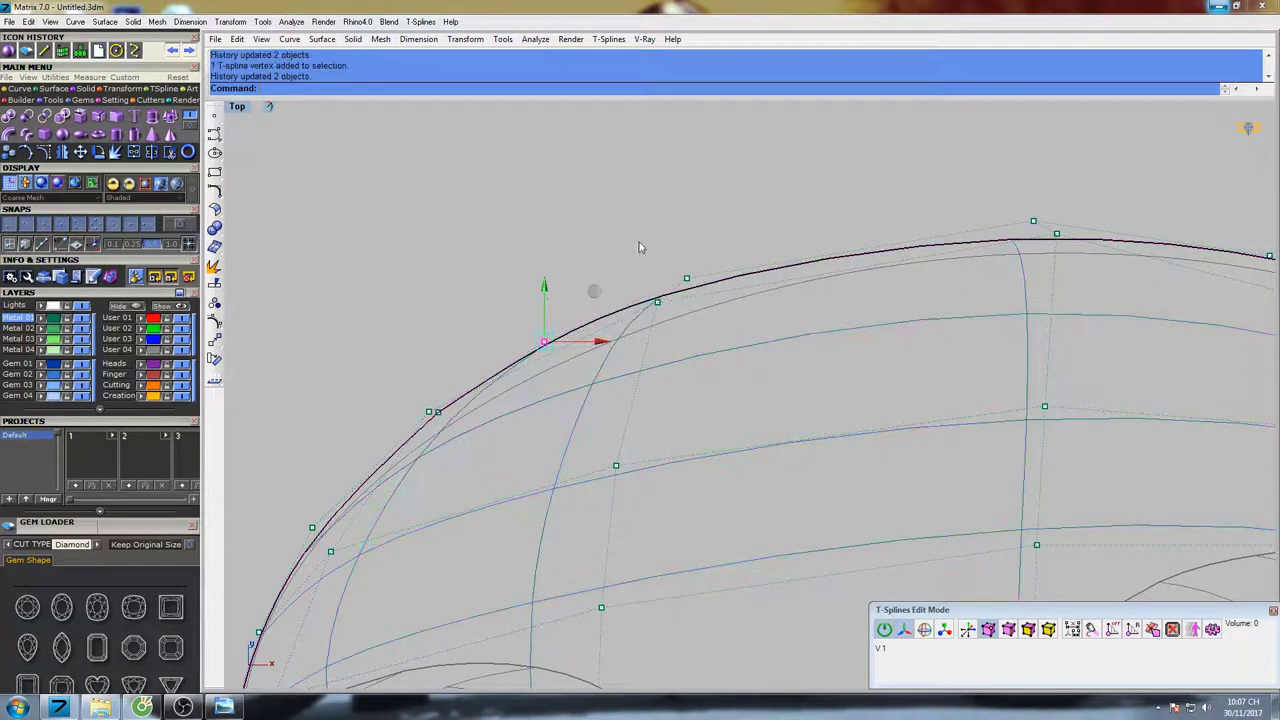
pyautogui.moveTo(639, 243); pyautogui.dragTo(702, 322)
pyautogui.moveTo(765, 326); pyautogui.dragTo(654, 351, button='right')
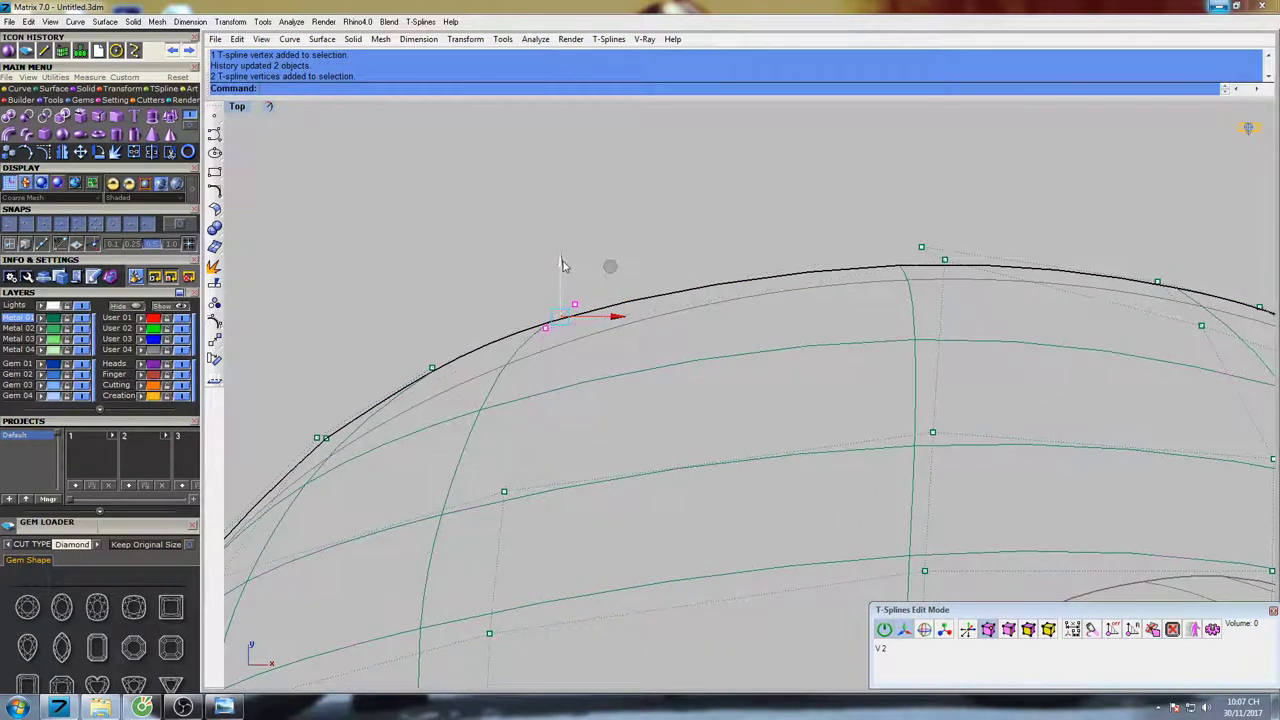
pyautogui.moveTo(561, 263); pyautogui.dragTo(563, 256)
pyautogui.scroll(-3, 590, 268)
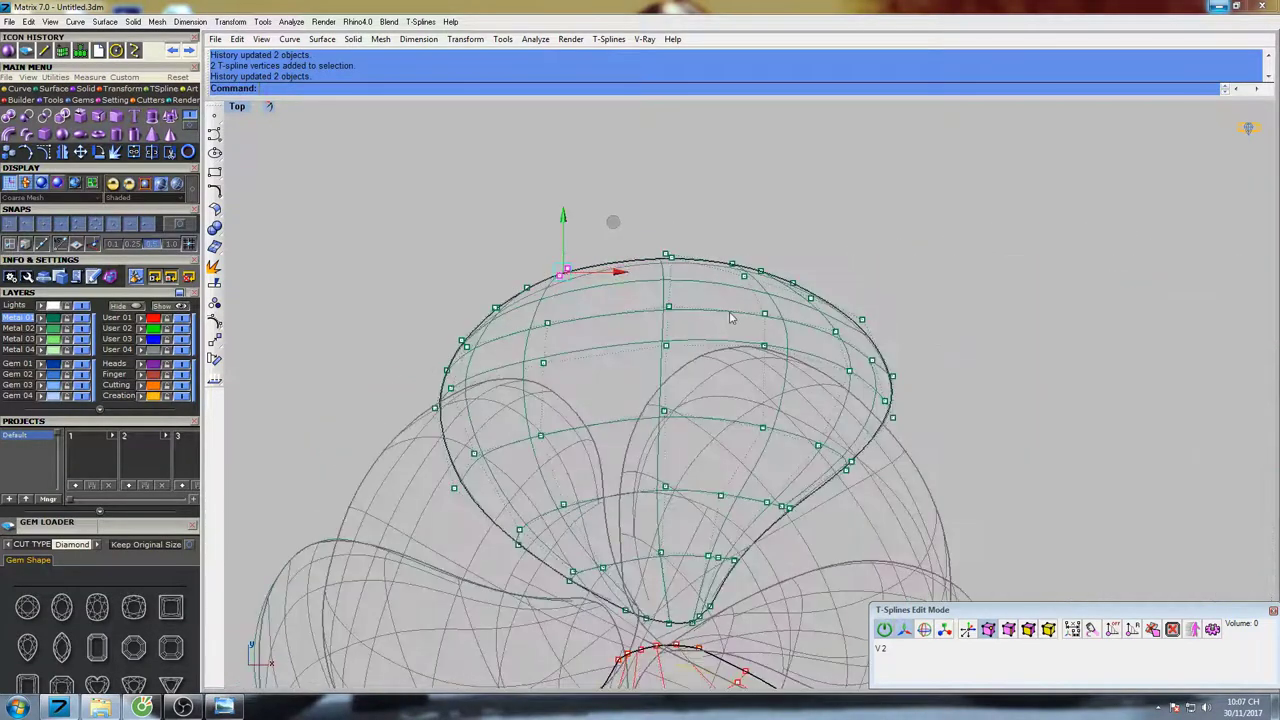
# Shade the Top view and raise the vertex pair at the crest of the green petal's outer edge slightly
pyautogui.moveTo(731, 318); pyautogui.dragTo(743, 299, button='right')
pyautogui.moveTo(968, 419); pyautogui.dragTo(883, 405, button='right')
pyautogui.write('se')
pyautogui.press('space')
pyautogui.moveTo(638, 337); pyautogui.dragTo(687, 349, button='right')
pyautogui.click(757, 171)
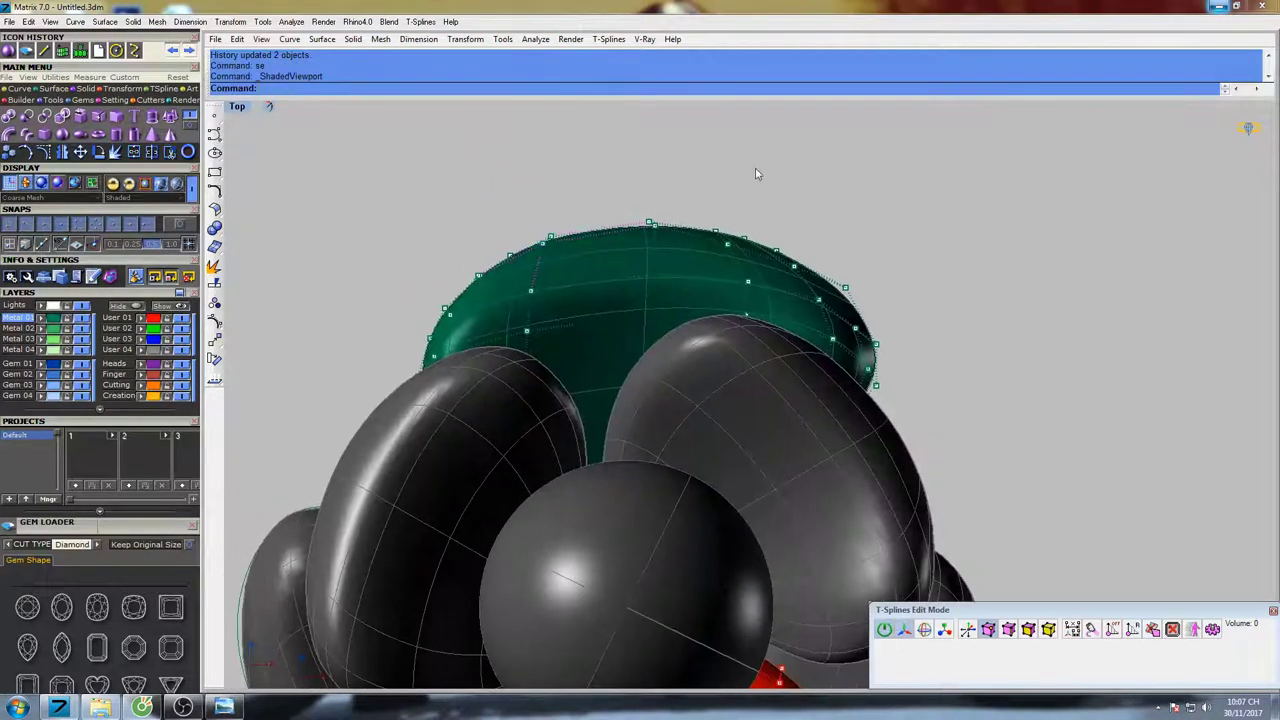
pyautogui.scroll(6, 644, 243)
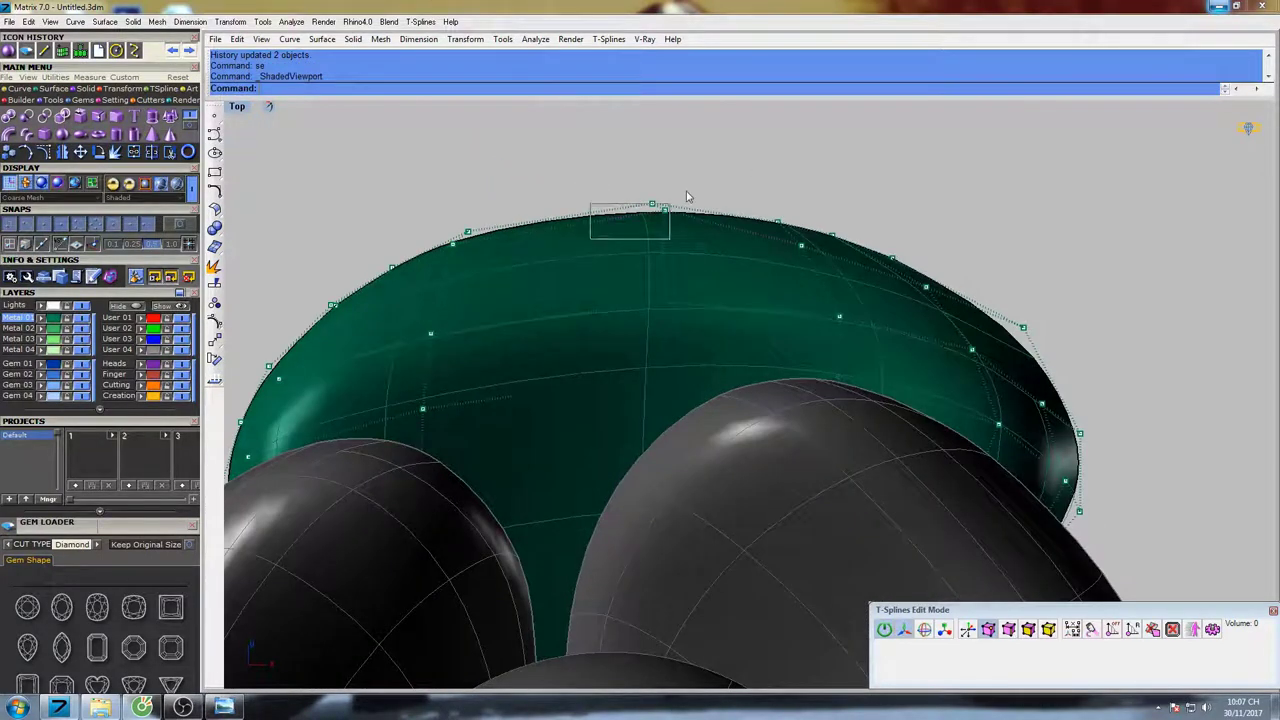
pyautogui.moveTo(686, 196); pyautogui.dragTo(663, 143)
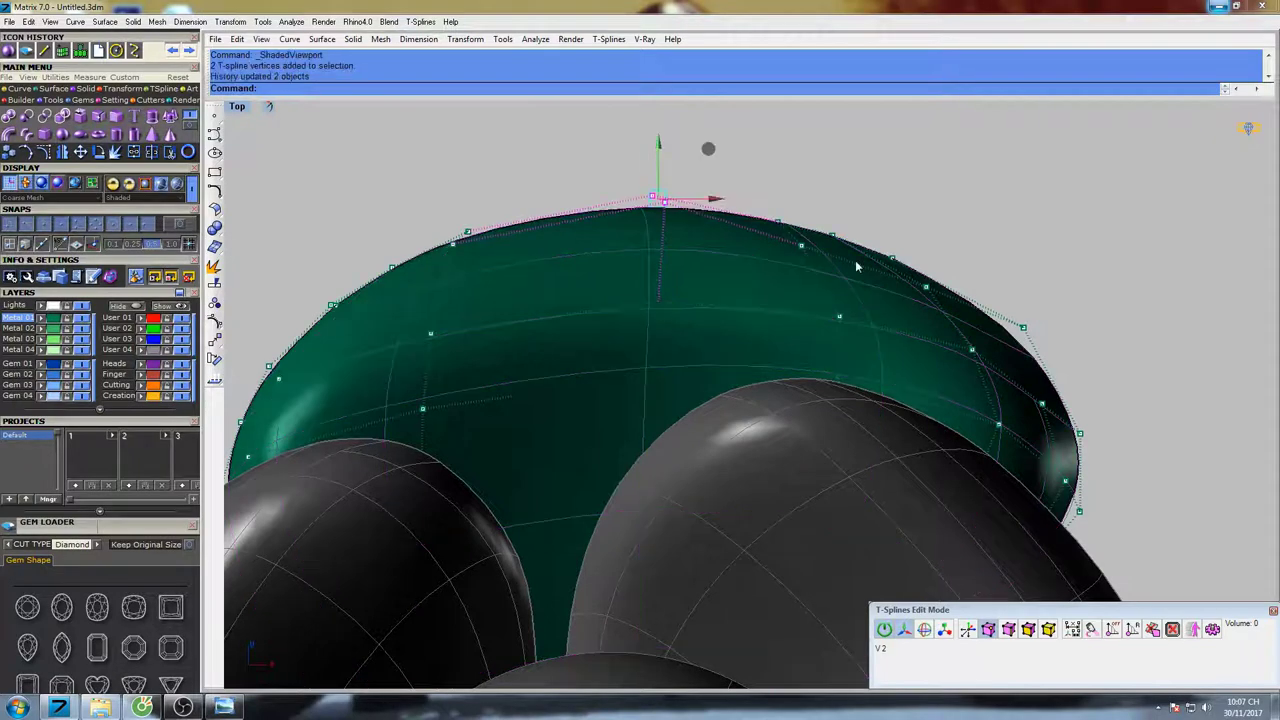
# Raise the two inner vertices just right of the crest along the green petal's outer edge
pyautogui.scroll(4, 855, 260)
pyautogui.click(763, 243)
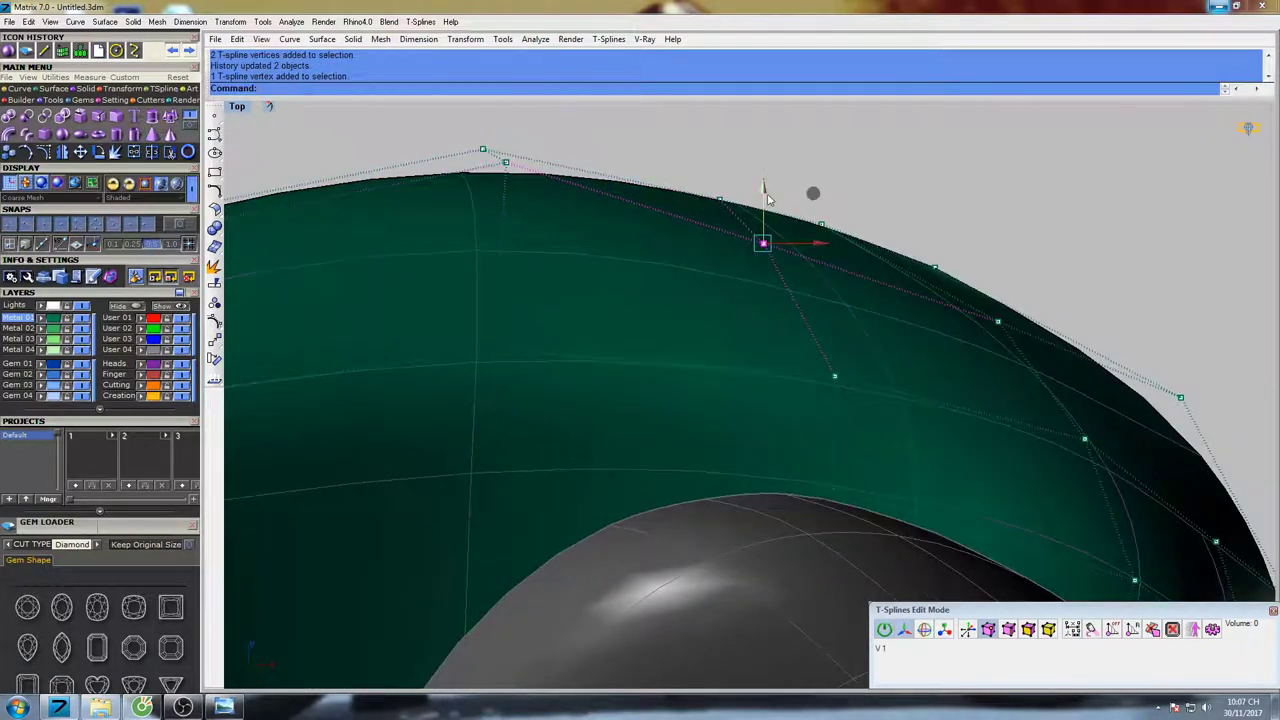
pyautogui.moveTo(768, 199); pyautogui.dragTo(770, 174)
pyautogui.moveTo(1012, 321); pyautogui.dragTo(999, 253)
# Move the second-row vertex at the green petal's upper right slightly up and outward
pyautogui.scroll(-8, 987, 274)
pyautogui.moveTo(612, 309); pyautogui.dragTo(666, 335, button='right')
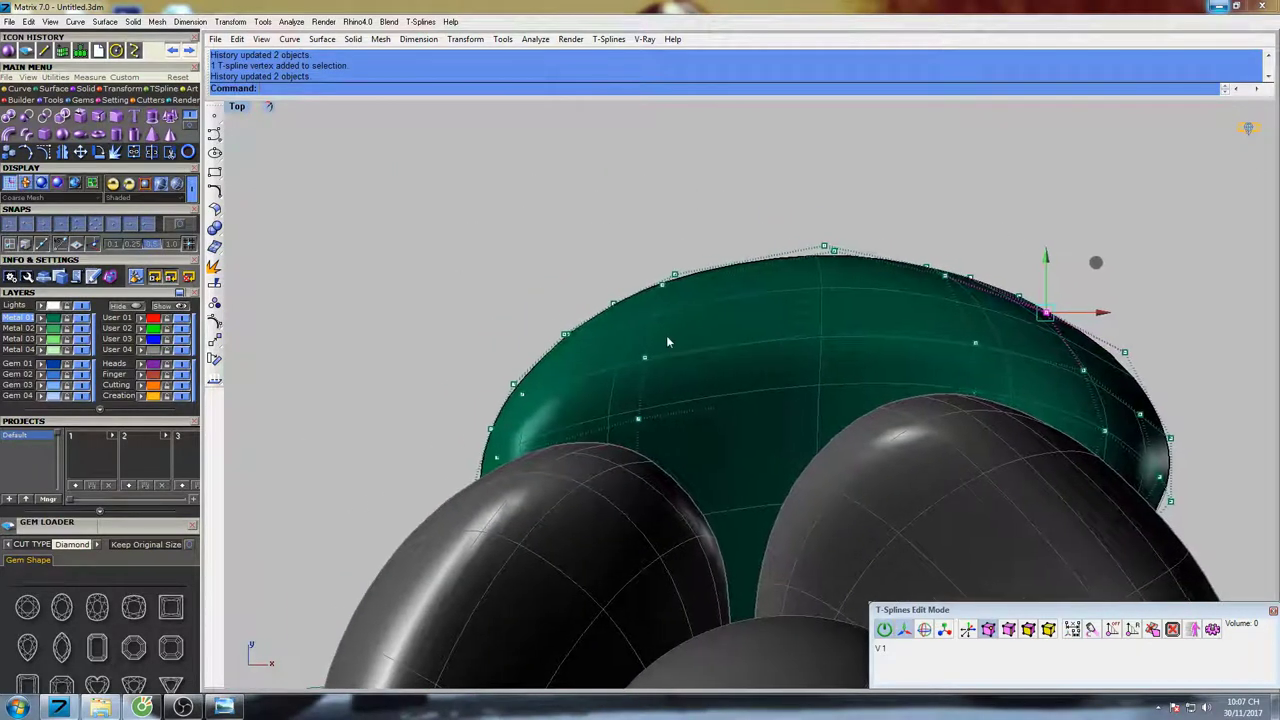
pyautogui.moveTo(988, 396); pyautogui.dragTo(851, 356, button='right')
pyautogui.scroll(4, 996, 349)
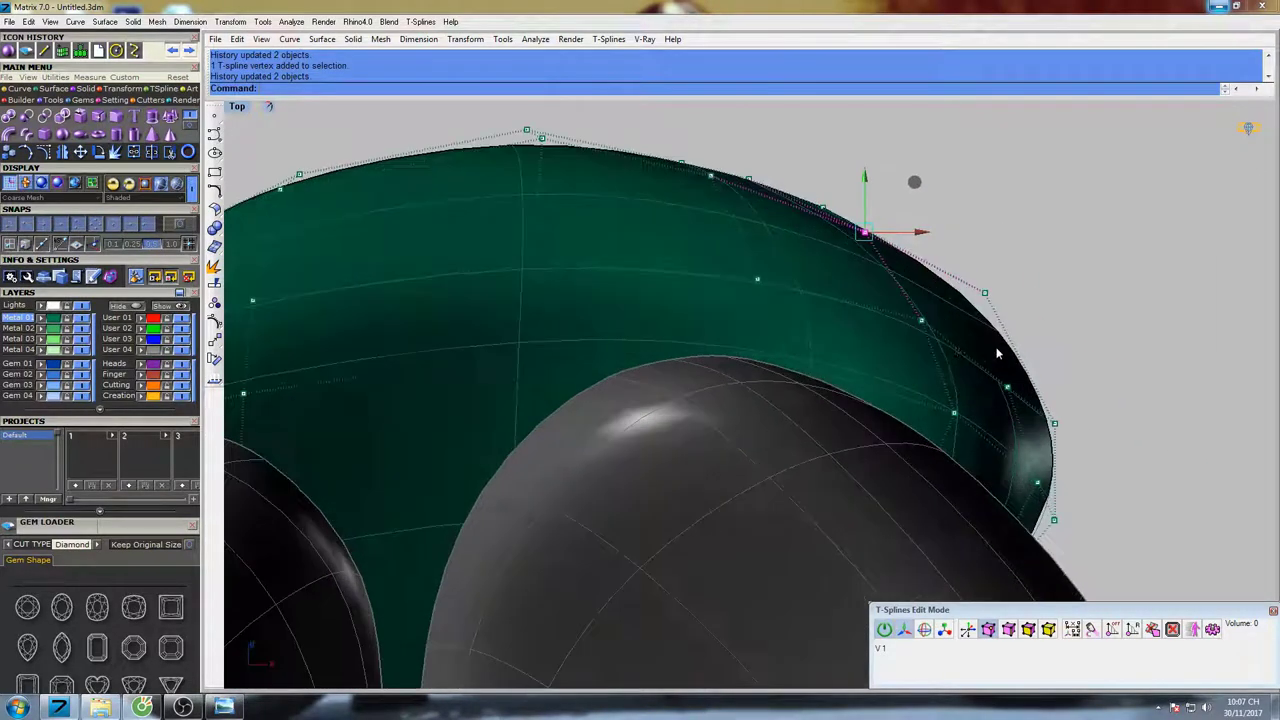
pyautogui.click(921, 321)
pyautogui.moveTo(973, 272); pyautogui.dragTo(983, 262)
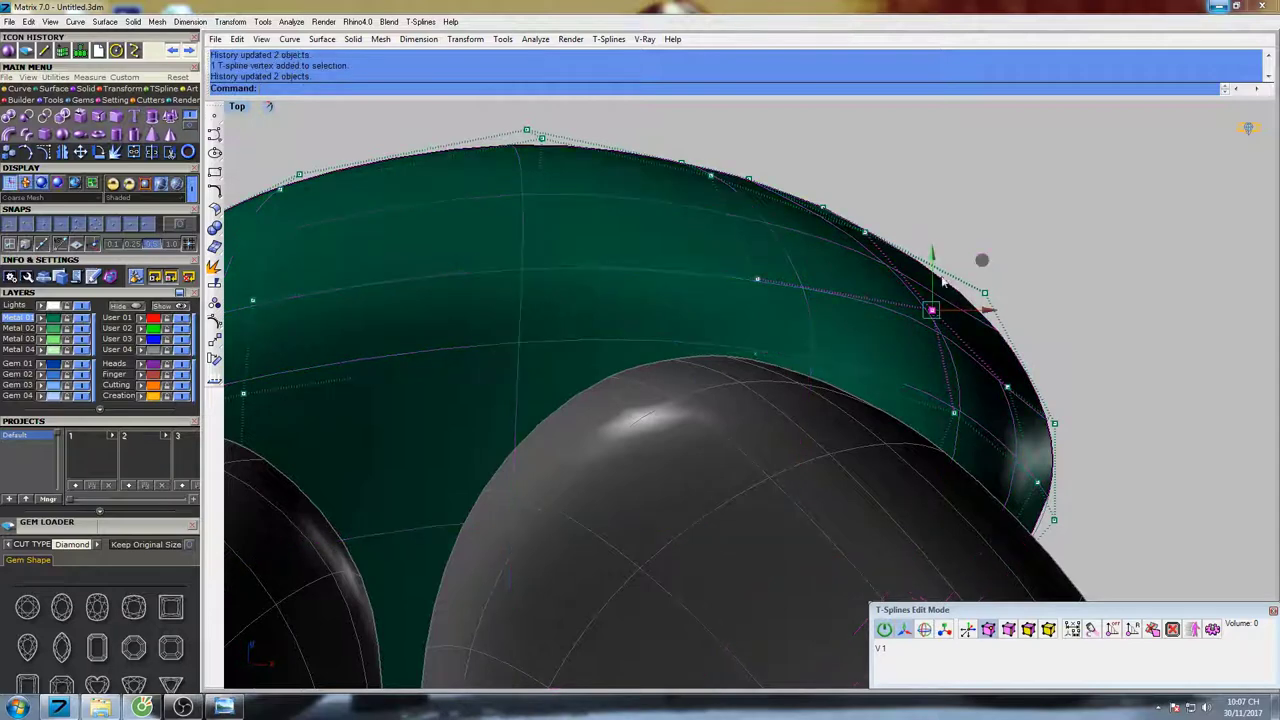
pyautogui.click(930, 236)
# Shift the three inner vertices along the green petal's upper-right curve slightly to the right to round out its contour
pyautogui.click(865, 232)
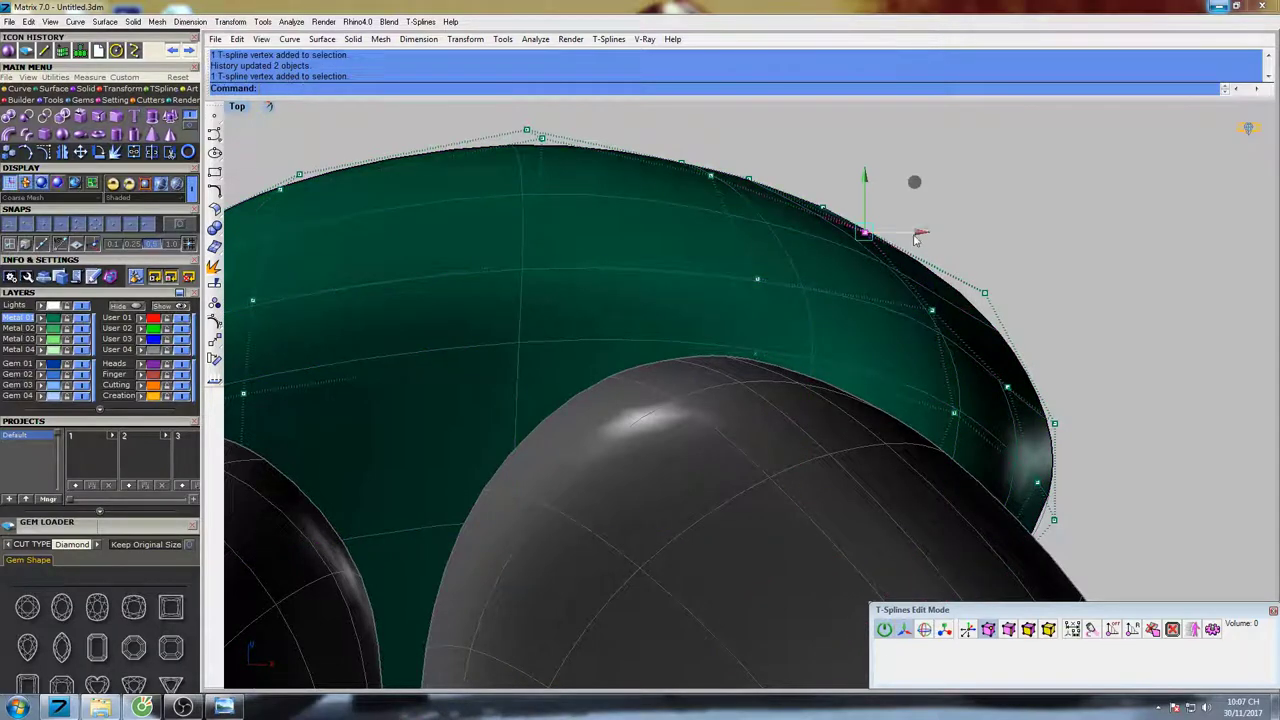
pyautogui.moveTo(917, 232); pyautogui.dragTo(921, 232)
pyautogui.click(932, 310)
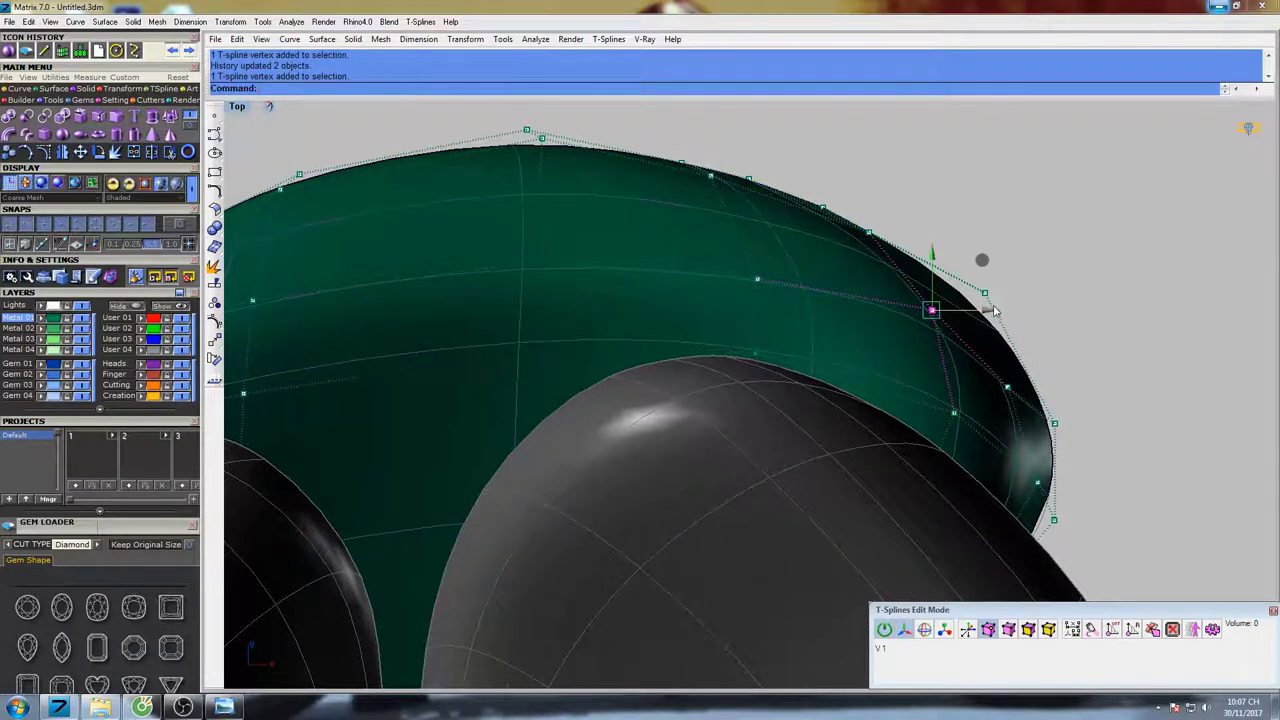
pyautogui.click(1007, 387)
pyautogui.moveTo(1007, 387); pyautogui.dragTo(1079, 387)
pyautogui.click(935, 310)
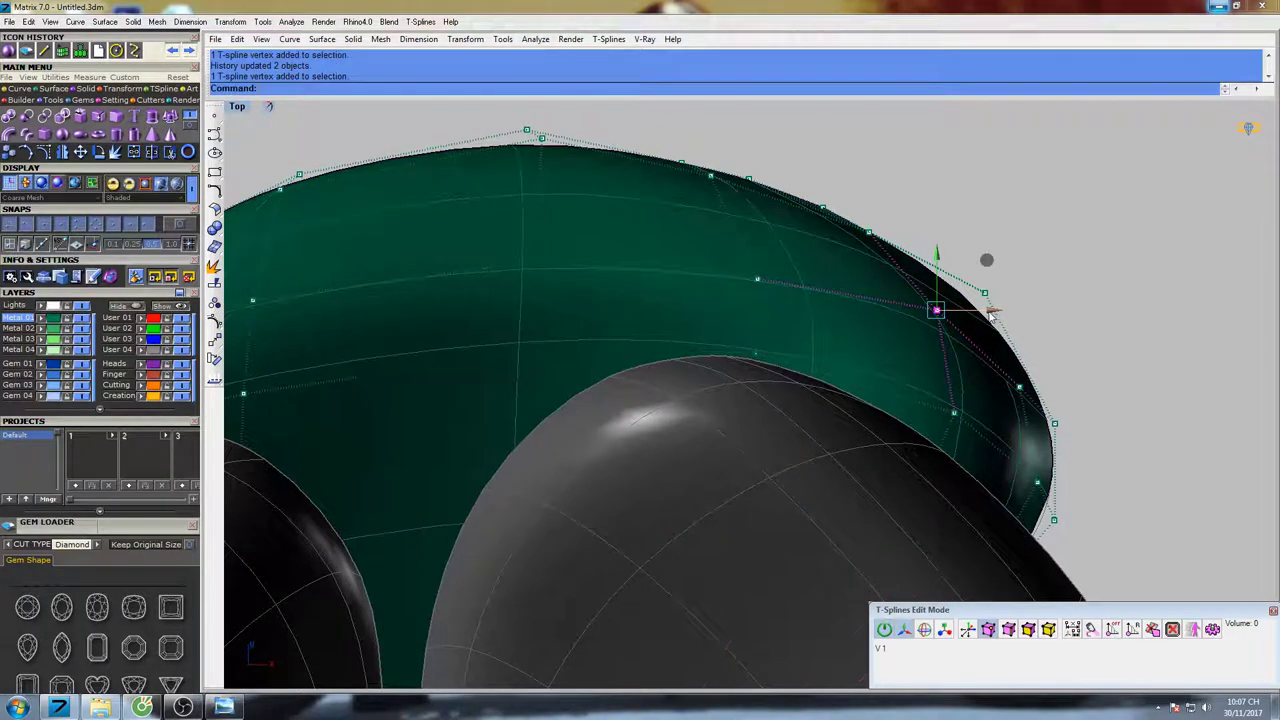
pyautogui.moveTo(991, 313); pyautogui.dragTo(1004, 314)
# Raise the second-row vertex right of the green petal's centre line slightly
pyautogui.moveTo(884, 347); pyautogui.dragTo(886, 308, button='right')
pyautogui.click(760, 240)
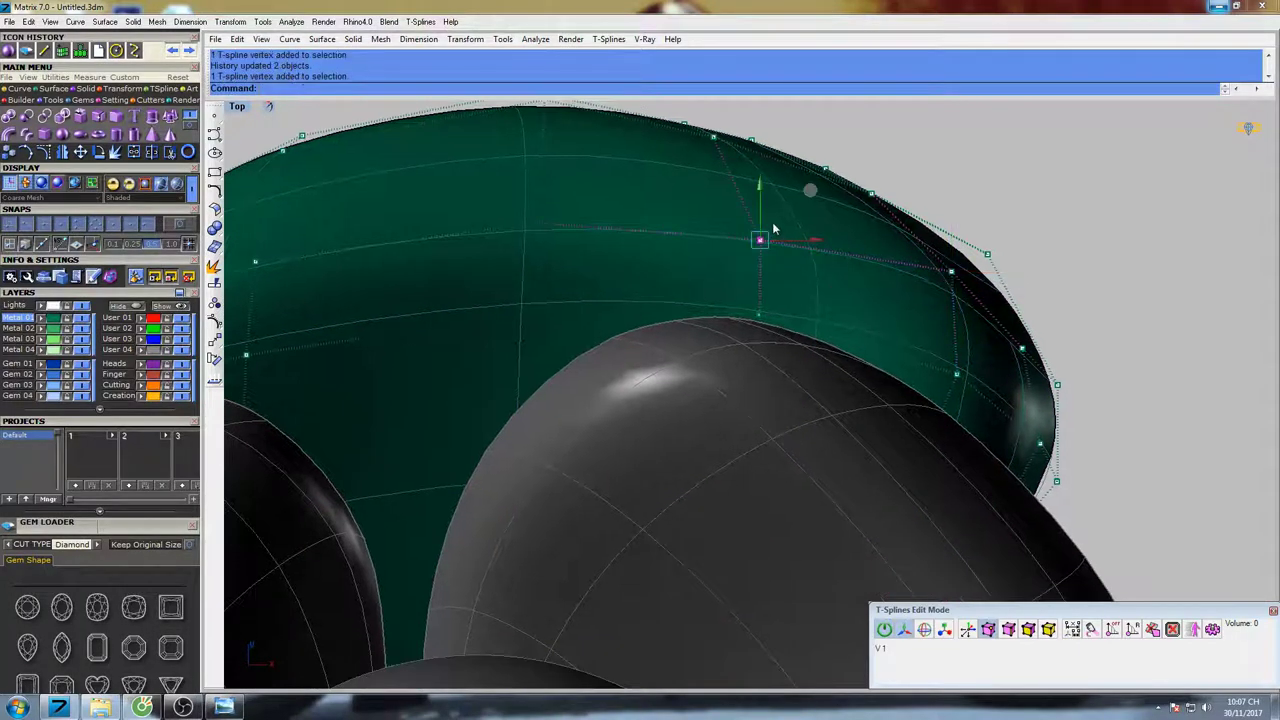
pyautogui.moveTo(764, 189); pyautogui.dragTo(763, 175)
pyautogui.moveTo(753, 185); pyautogui.dragTo(801, 291, button='right')
pyautogui.moveTo(655, 302); pyautogui.dragTo(742, 270, button='right')
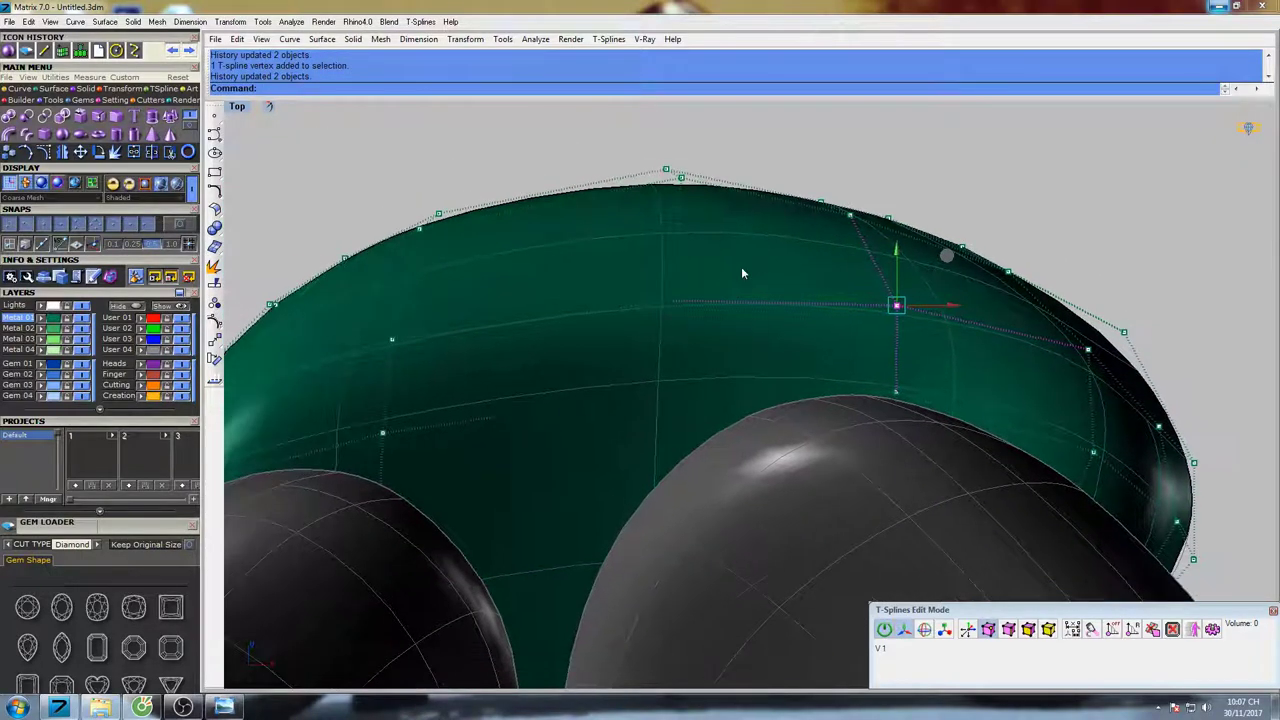
# Switch to the Perspective view in object selection mode and thicken the red petal by 0.5 with per-vertex normals
pyautogui.scroll(-8, 742, 268)
pyautogui.click(1050, 632)
pyautogui.moveTo(962, 252); pyautogui.dragTo(846, 277, button='right')
pyautogui.hotkey('ctrl', 'F4')
pyautogui.scroll(-6, 916, 264)
pyautogui.scroll(2, 898, 395)
pyautogui.click(895, 398)
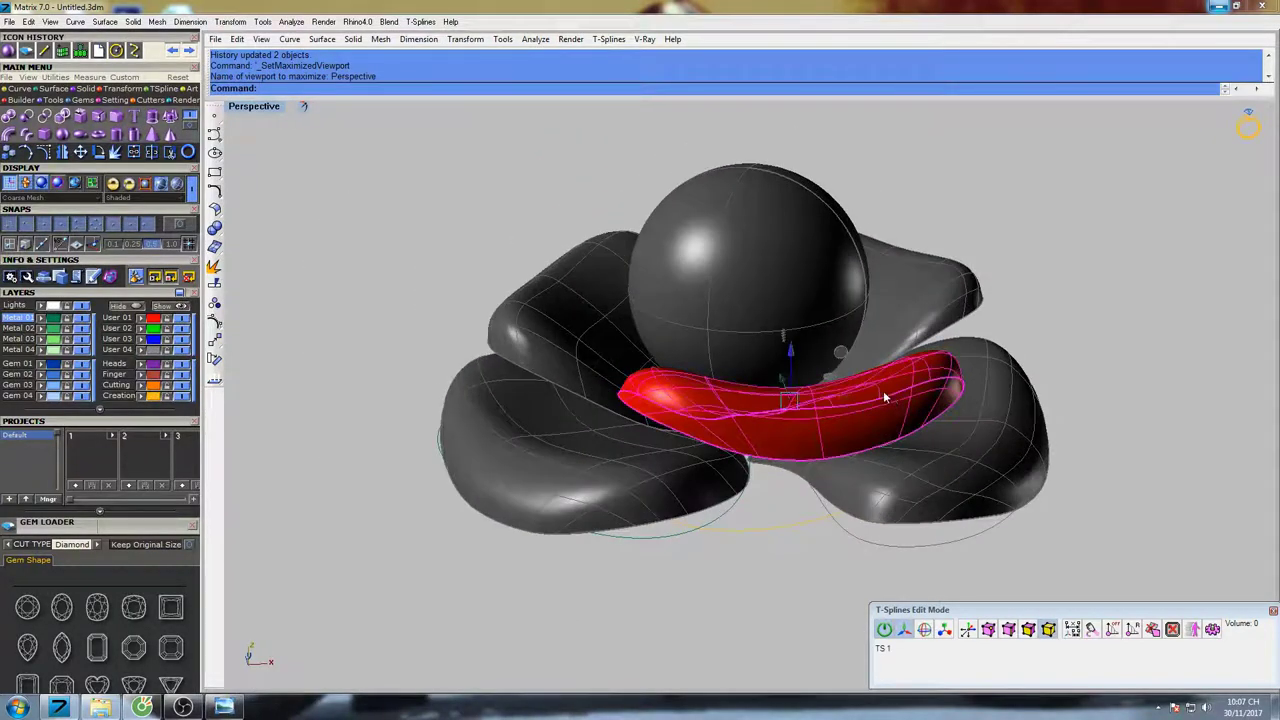
pyautogui.scroll(2, 895, 398)
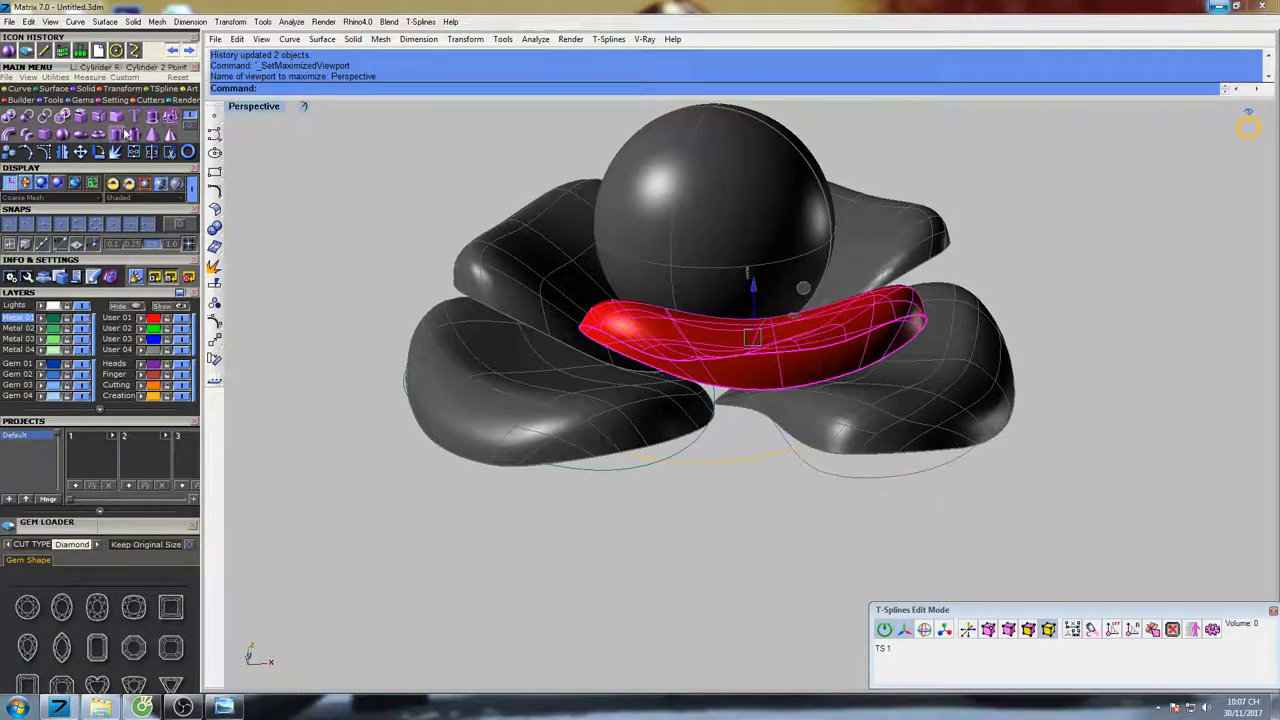
pyautogui.click(157, 93)
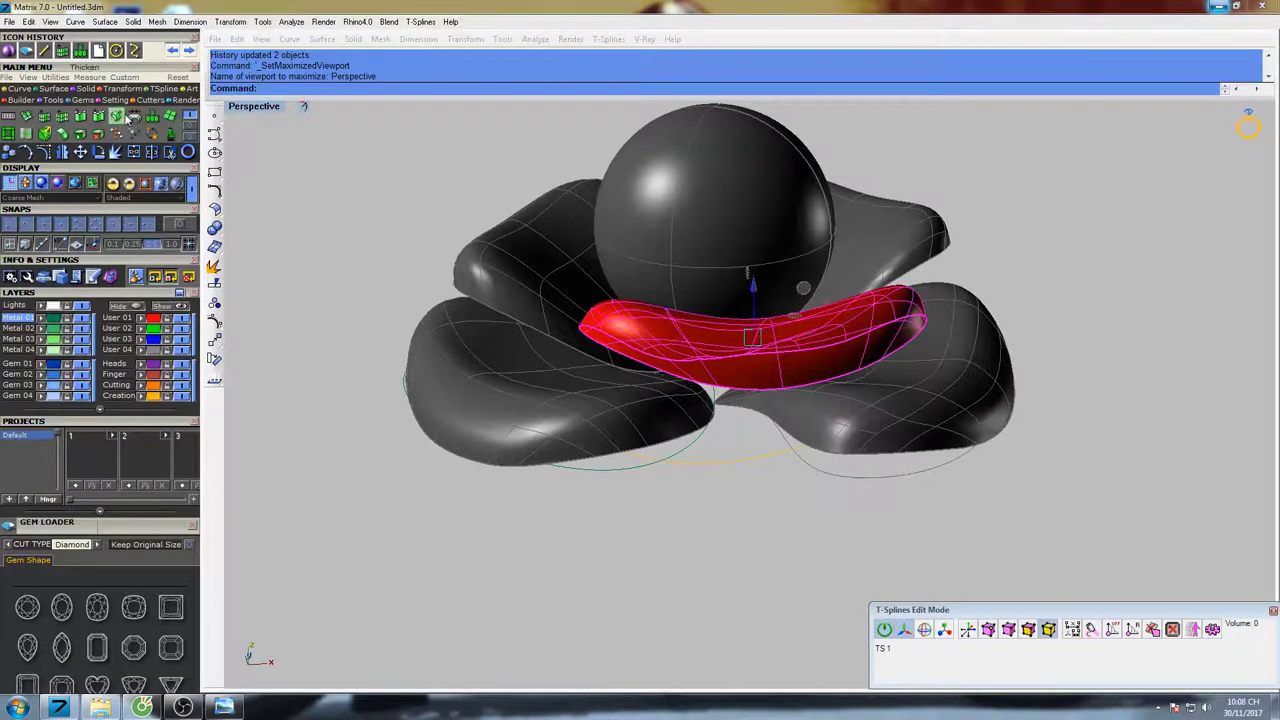
pyautogui.click(127, 118)
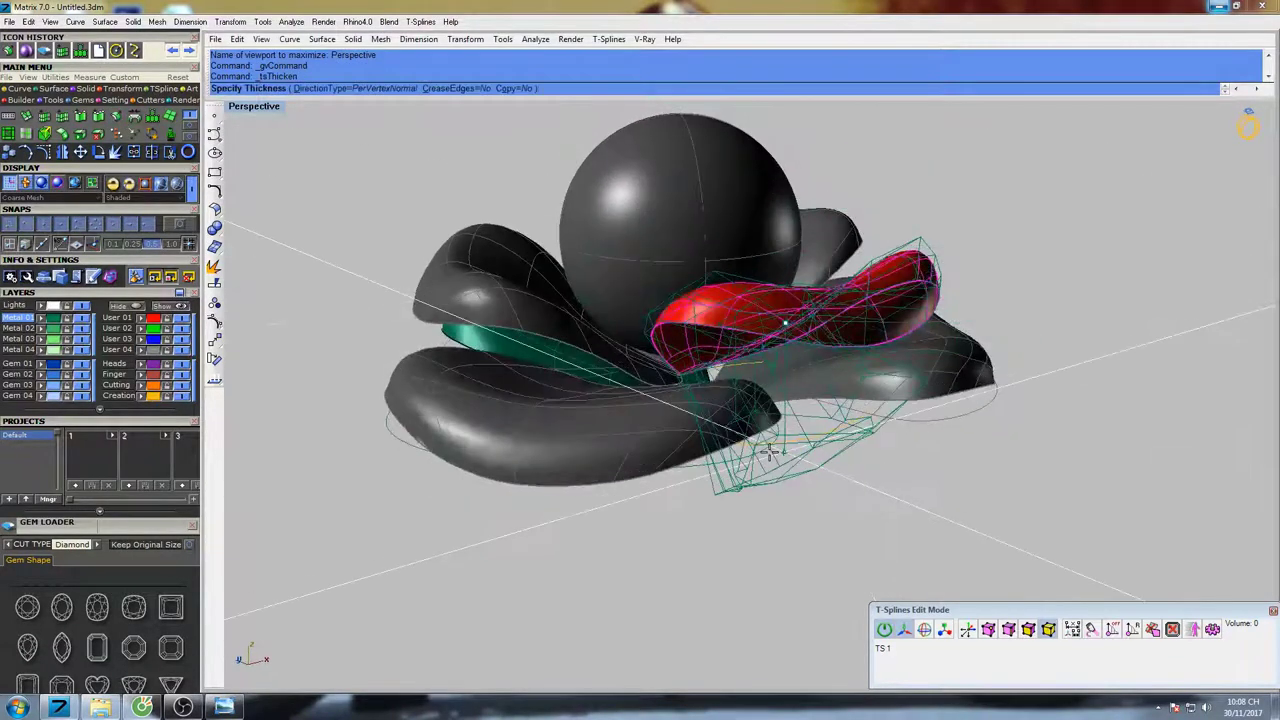
pyautogui.press('Return')
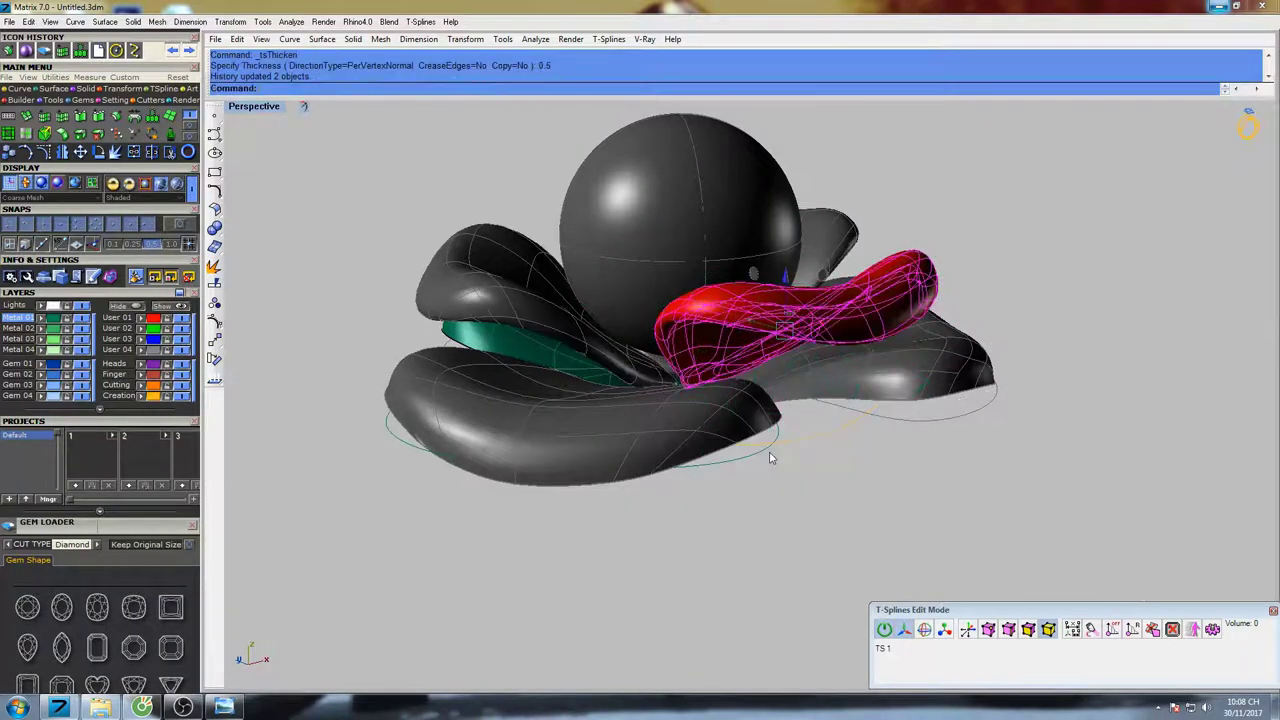
# Thicken the large green lower-layer petal by 0.5 with per-vertex normals
pyautogui.moveTo(720, 370); pyautogui.dragTo(1052, 337, button='right')
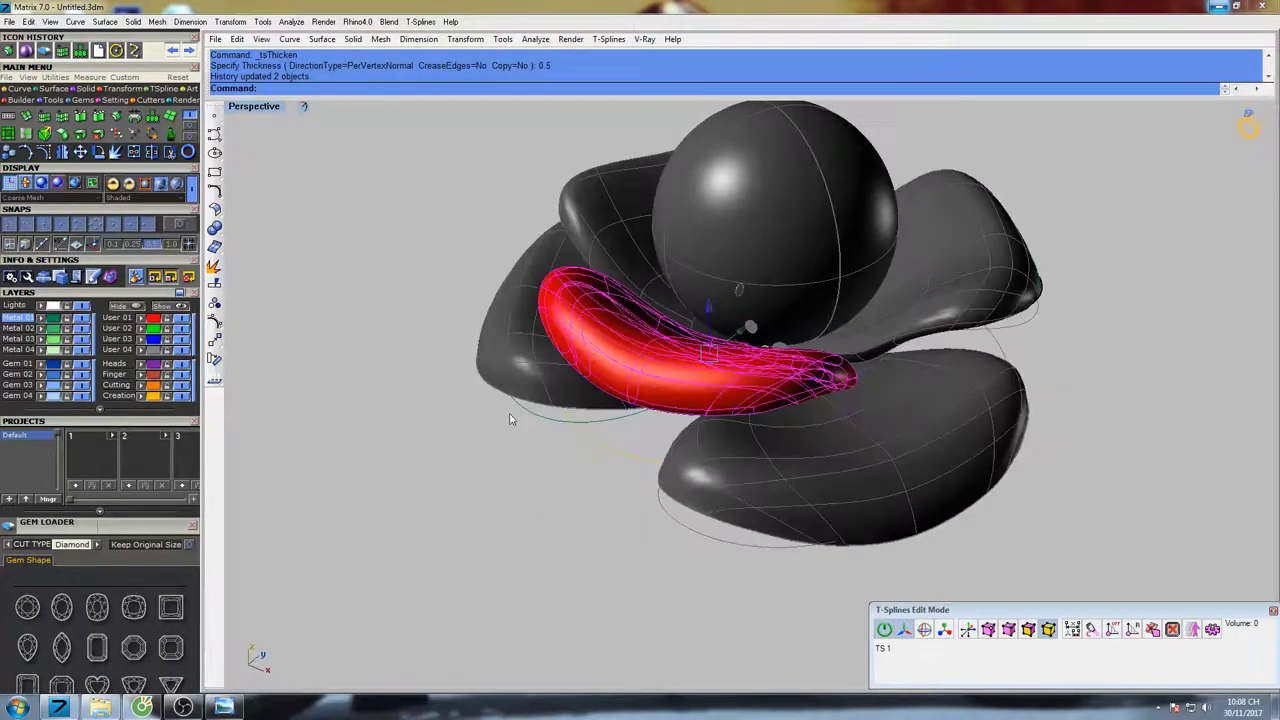
pyautogui.moveTo(510, 419); pyautogui.dragTo(514, 447, button='right')
pyautogui.click(510, 531)
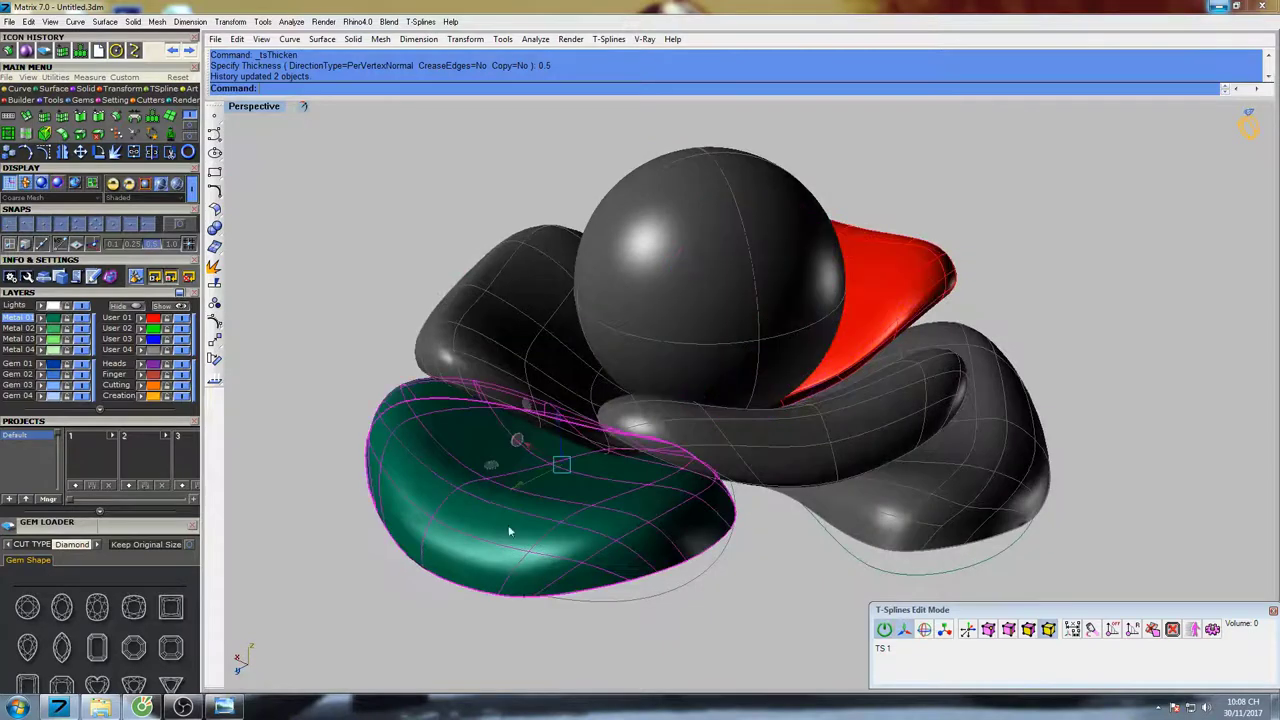
pyautogui.moveTo(510, 531); pyautogui.dragTo(597, 400, button='right')
pyautogui.press('Return')
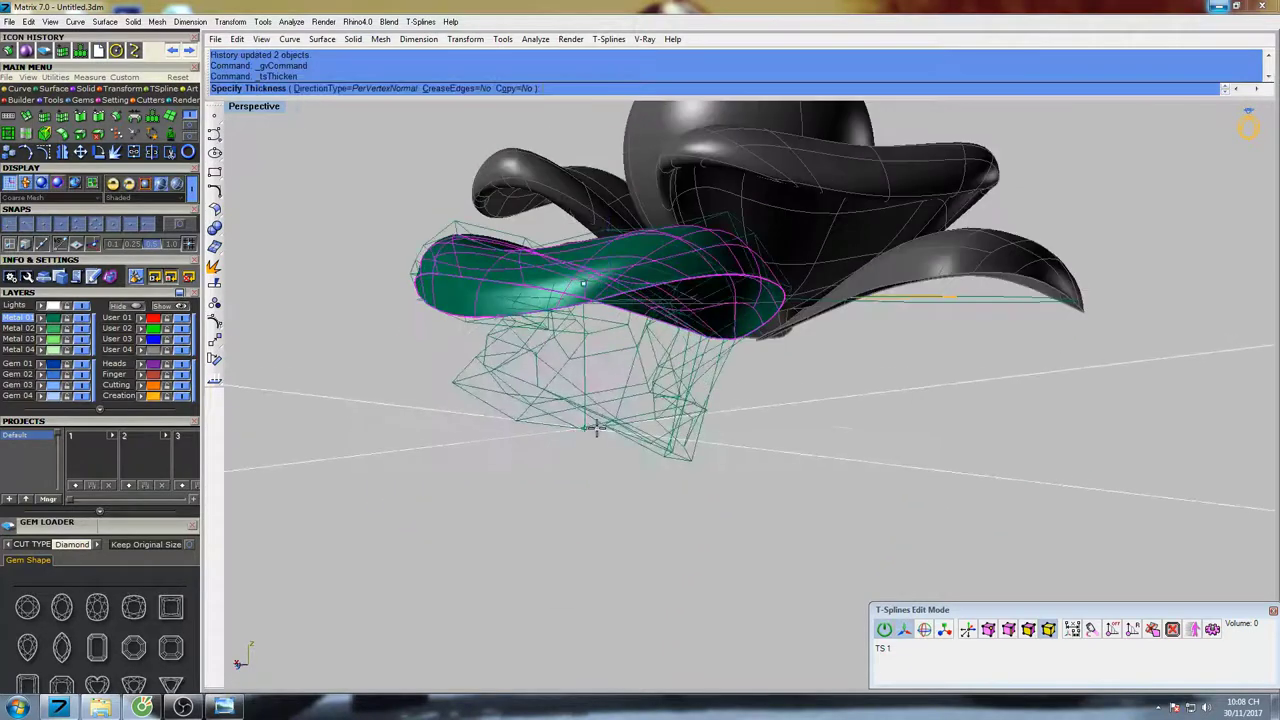
pyautogui.write('0.5')
pyautogui.press('Return')
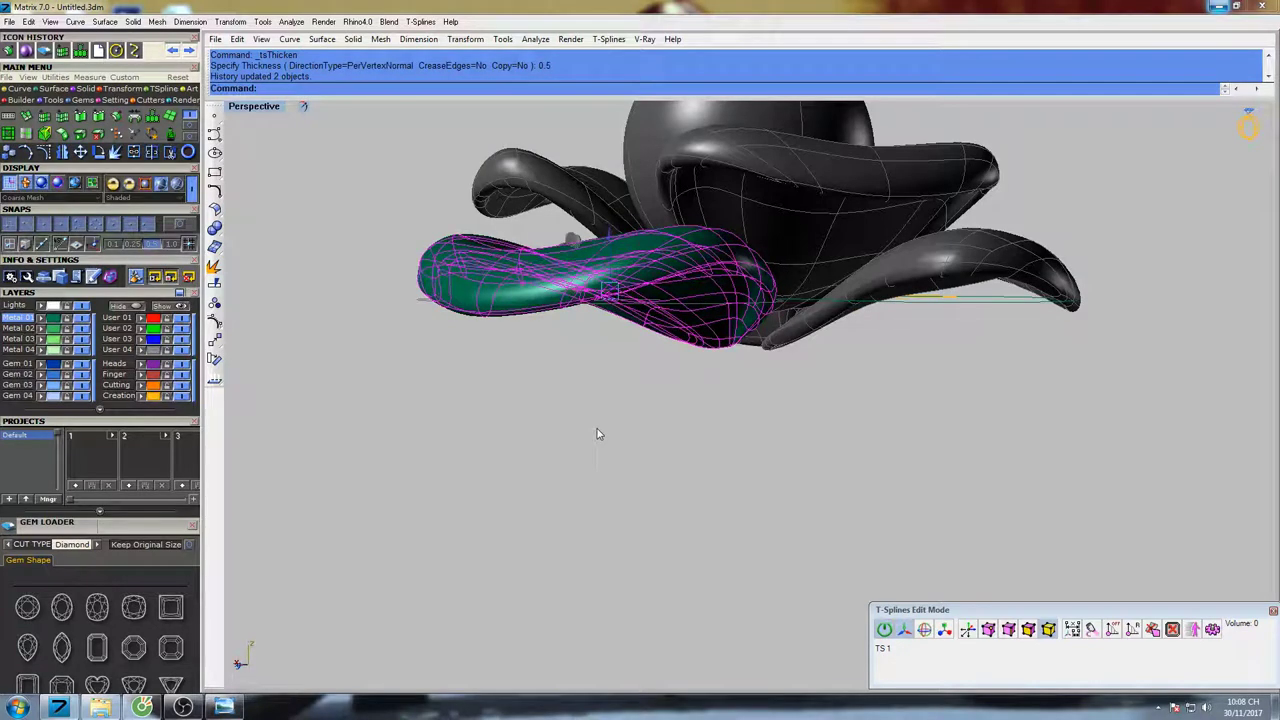
# Preview the flower in shaded mode, close the preview, and undo the green petal's thickening
pyautogui.write('s')
pyautogui.press('Return')
pyautogui.moveTo(645, 433)
pyautogui.mouseDown(button='right')
pyautogui.moveTo(637, 264)
pyautogui.moveTo(658, 349)
pyautogui.moveTo(690, 392)
pyautogui.moveTo(712, 240)
pyautogui.moveTo(720, 360)
pyautogui.moveTo(742, 424)
pyautogui.moveTo(826, 271)
pyautogui.moveTo(671, 251)
pyautogui.moveTo(743, 480)
pyautogui.moveTo(662, 412)
pyautogui.moveTo(646, 447)
pyautogui.moveTo(615, 385)
pyautogui.mouseUp(button='right')
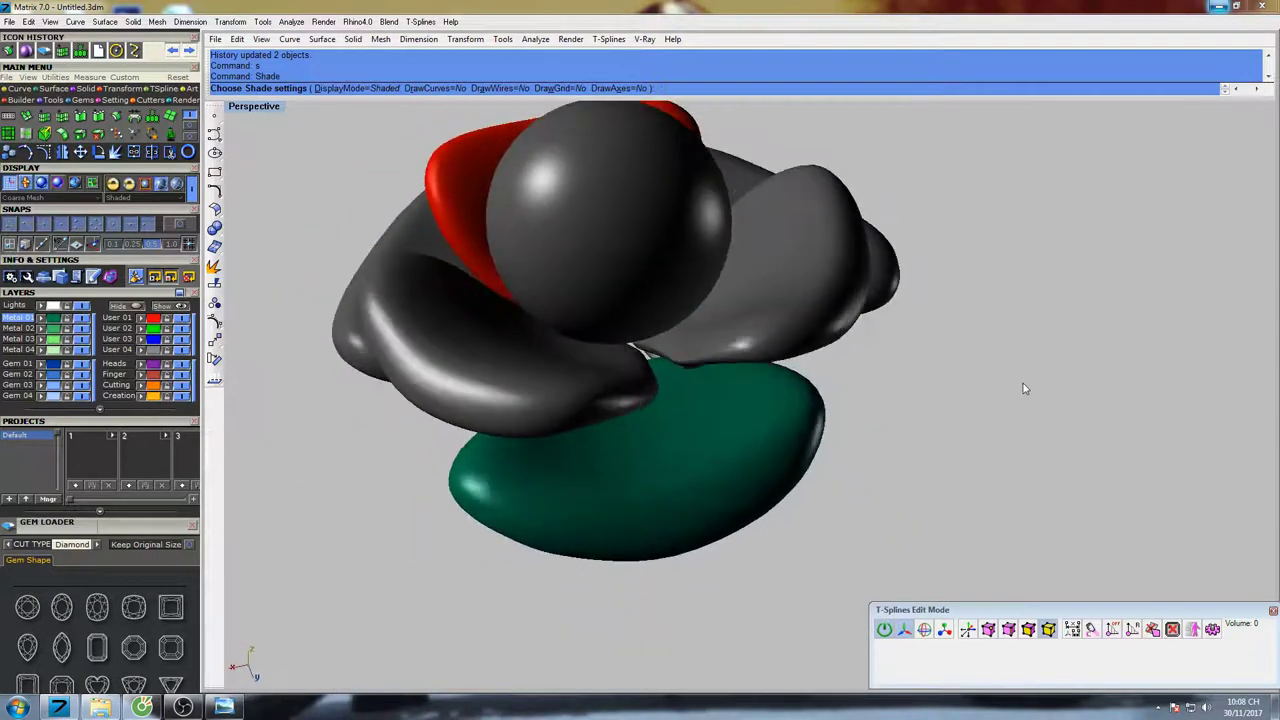
pyautogui.press('Escape')
pyautogui.hotkey('ctrl', 'z')
pyautogui.moveTo(824, 384); pyautogui.dragTo(811, 424, button='right')
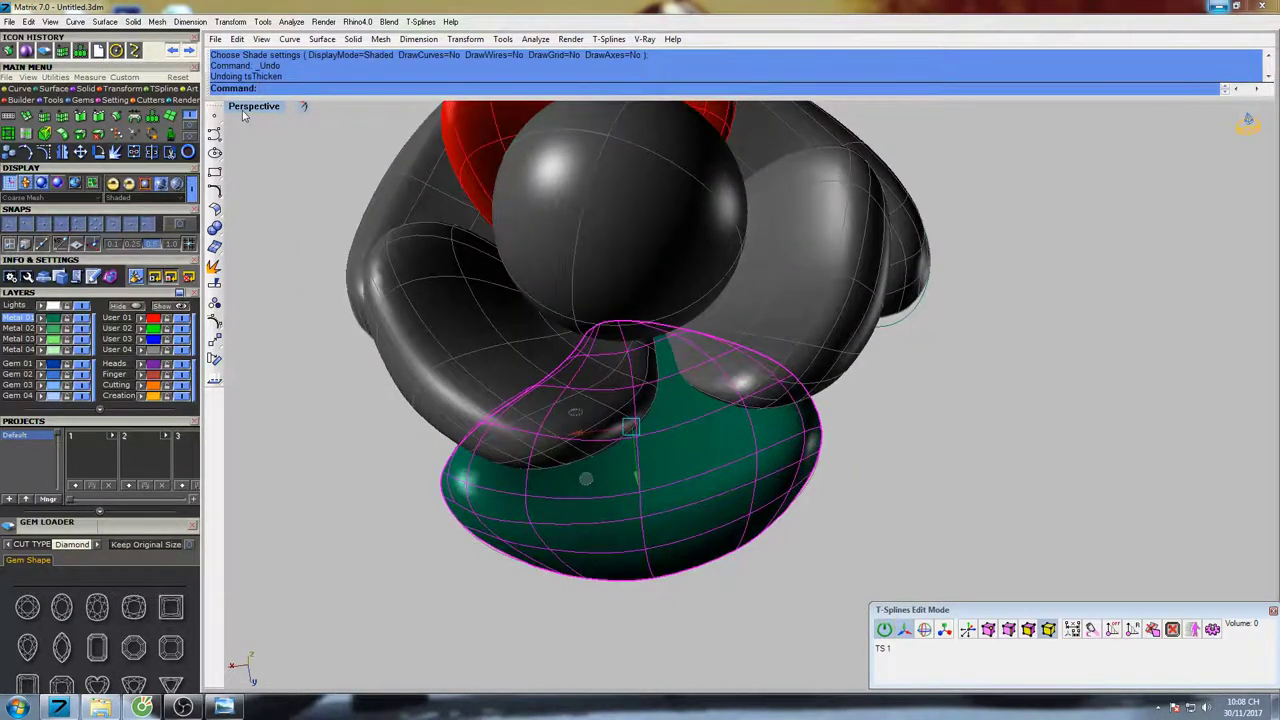
# Show the Top view as a wireframe and display the petals' T-spline vertices for editing
pyautogui.doubleClick(243, 110)
pyautogui.doubleClick(236, 112)
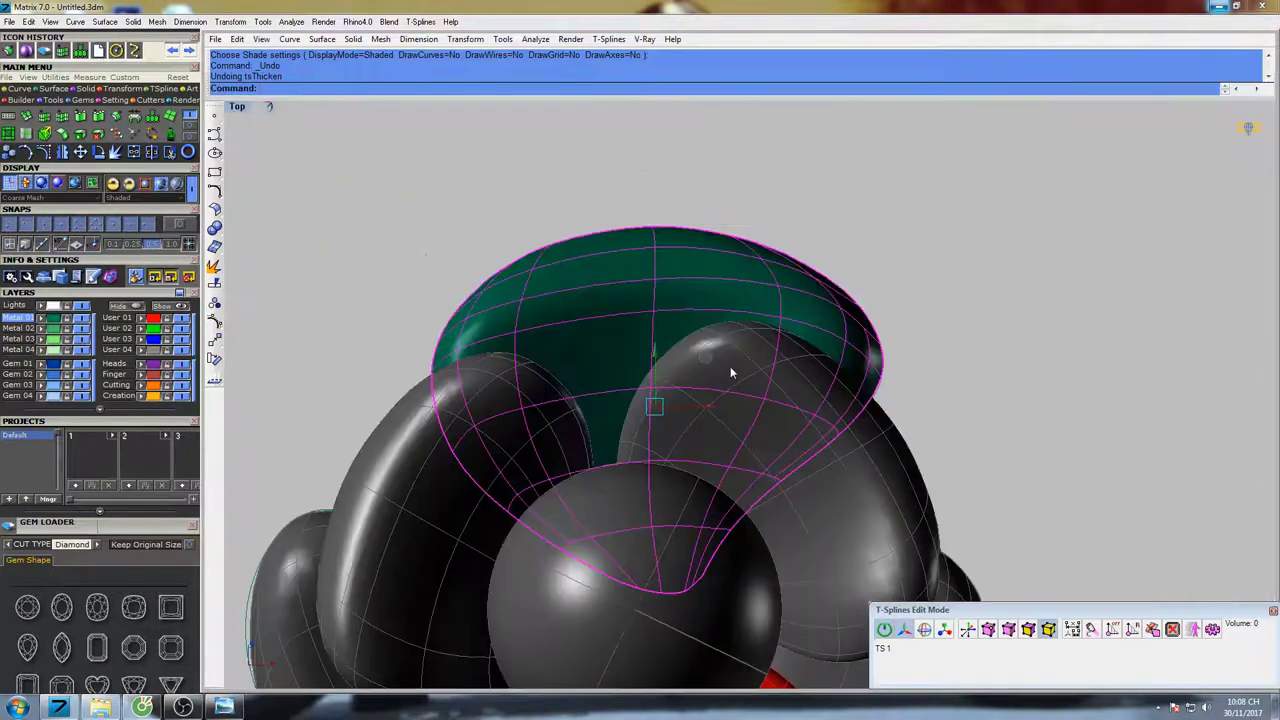
pyautogui.scroll(-3, 716, 345)
pyautogui.write('w')
pyautogui.press('Return')
pyautogui.moveTo(699, 452); pyautogui.dragTo(693, 410, button='right')
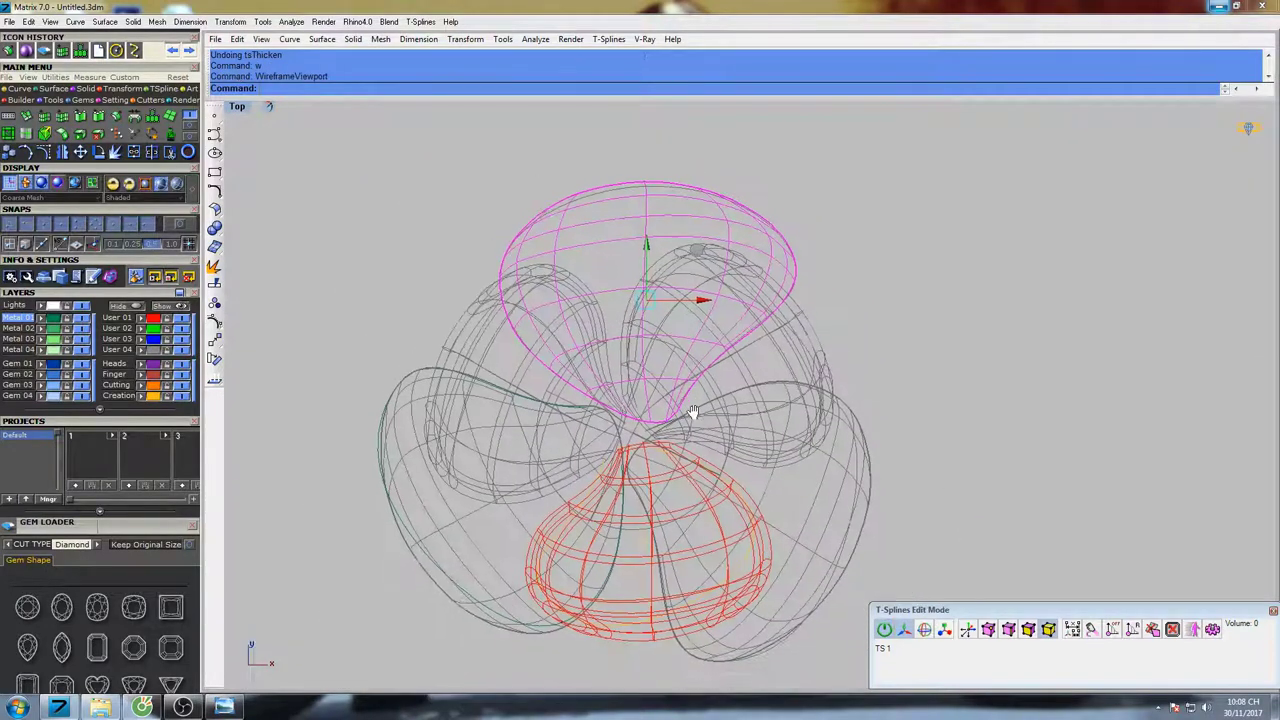
pyautogui.click(990, 630)
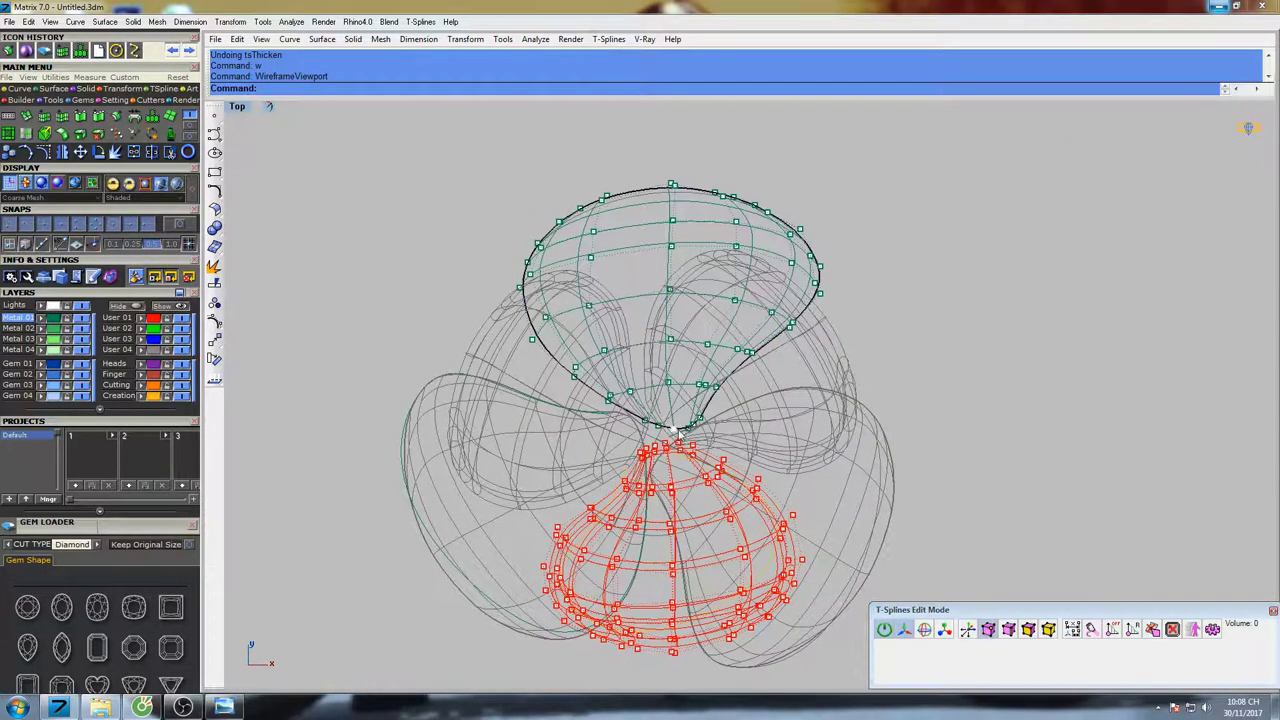
# Pull the green petal's base vertex, its three right neighbours and its left vertex pair down toward the flower centre
pyautogui.scroll(5, 680, 437)
pyautogui.click(655, 418)
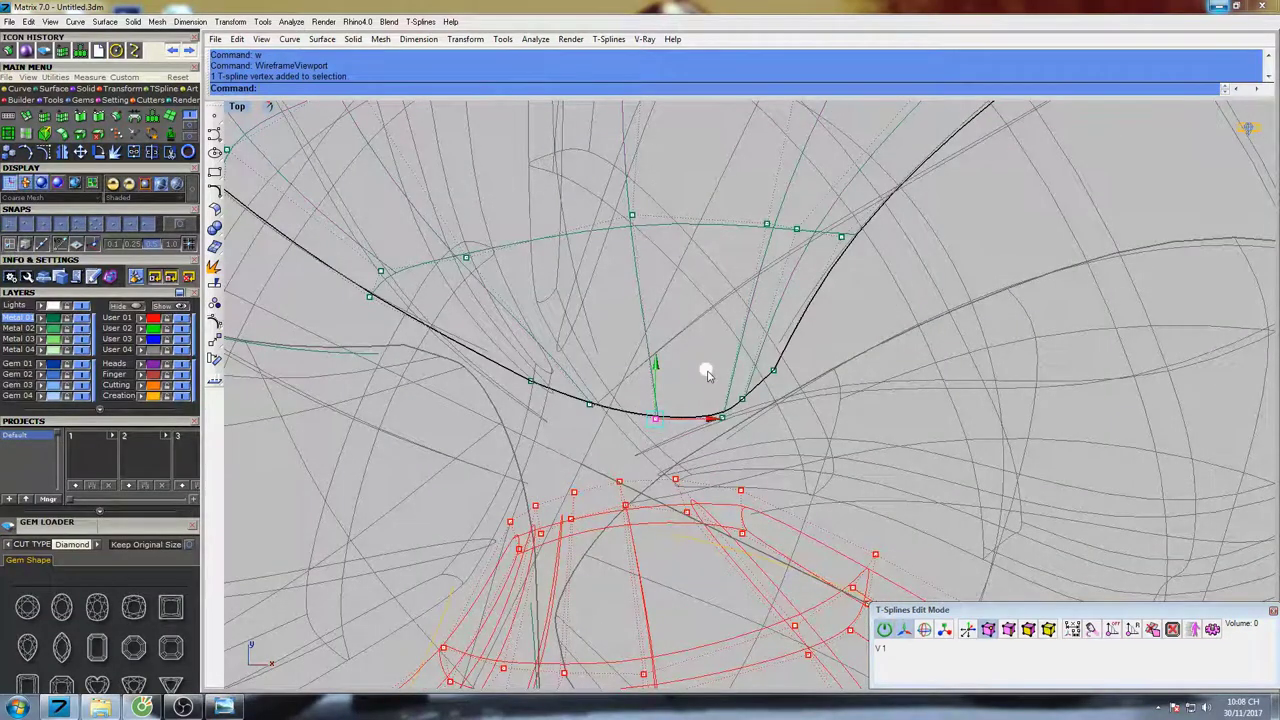
pyautogui.moveTo(707, 373); pyautogui.dragTo(705, 418)
pyautogui.moveTo(699, 336); pyautogui.dragTo(791, 420)
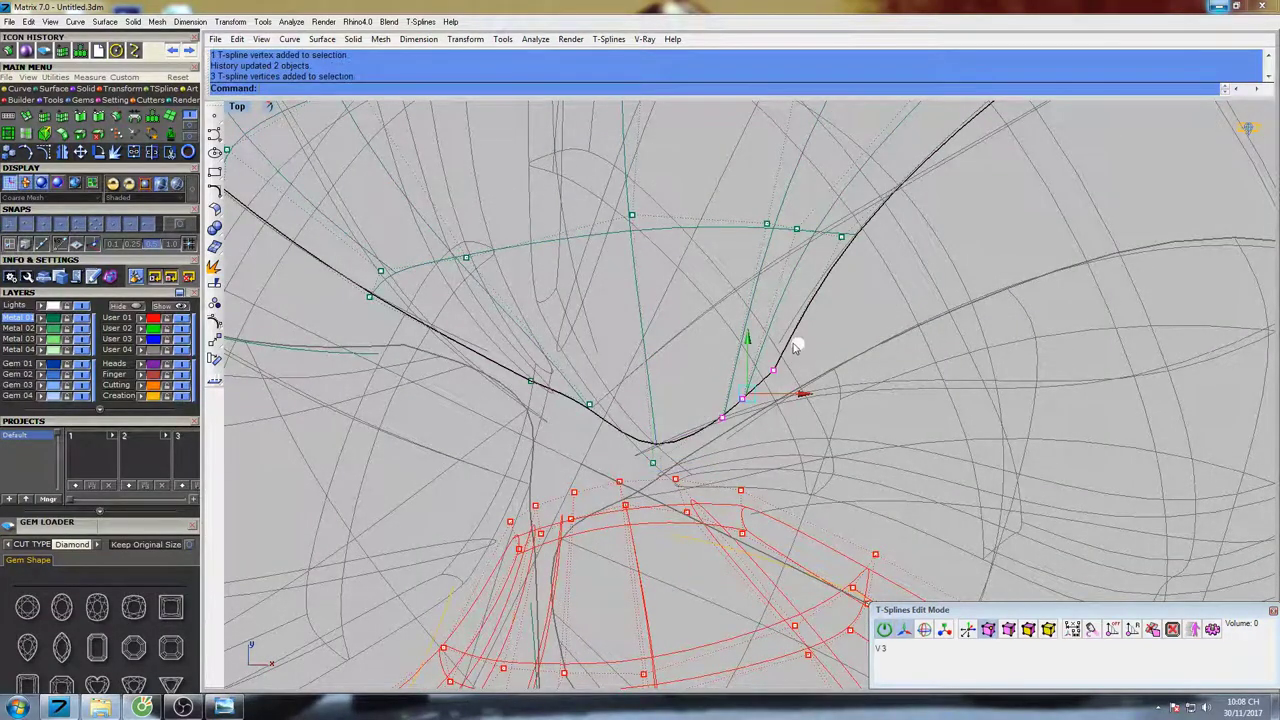
pyautogui.moveTo(795, 347); pyautogui.dragTo(762, 395)
pyautogui.moveTo(509, 428); pyautogui.dragTo(619, 425)
# Lower the green petal's base vertex and spread its two right neighbours down and outward to round the base
pyautogui.scroll(2, 675, 480)
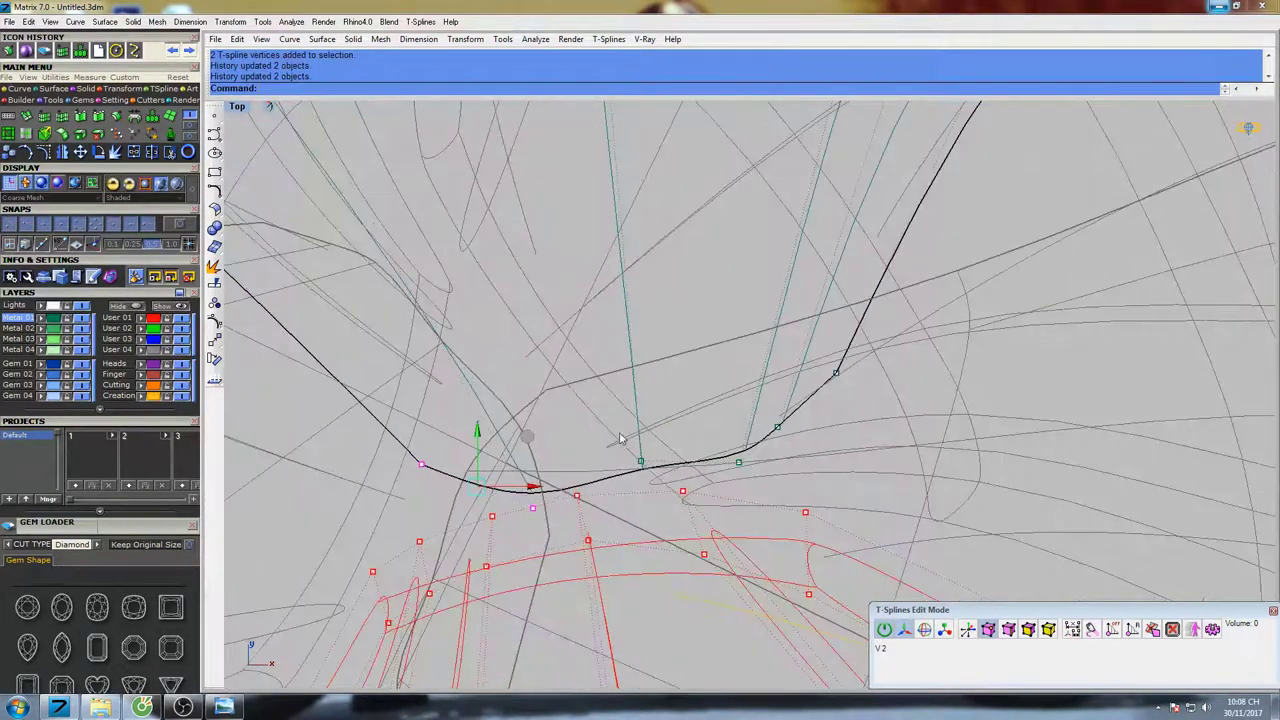
pyautogui.click(694, 456)
pyautogui.moveTo(690, 458); pyautogui.dragTo(692, 460)
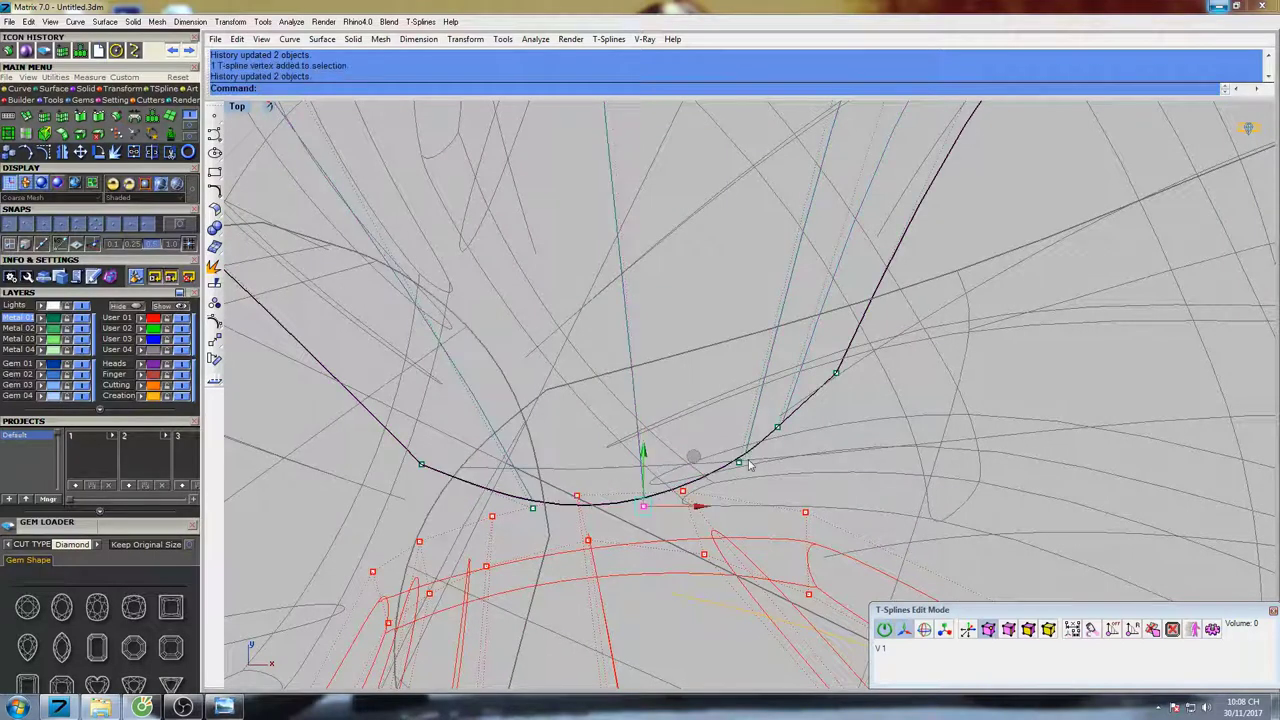
pyautogui.click(775, 423)
pyautogui.moveTo(818, 381); pyautogui.dragTo(789, 423)
pyautogui.click(738, 461)
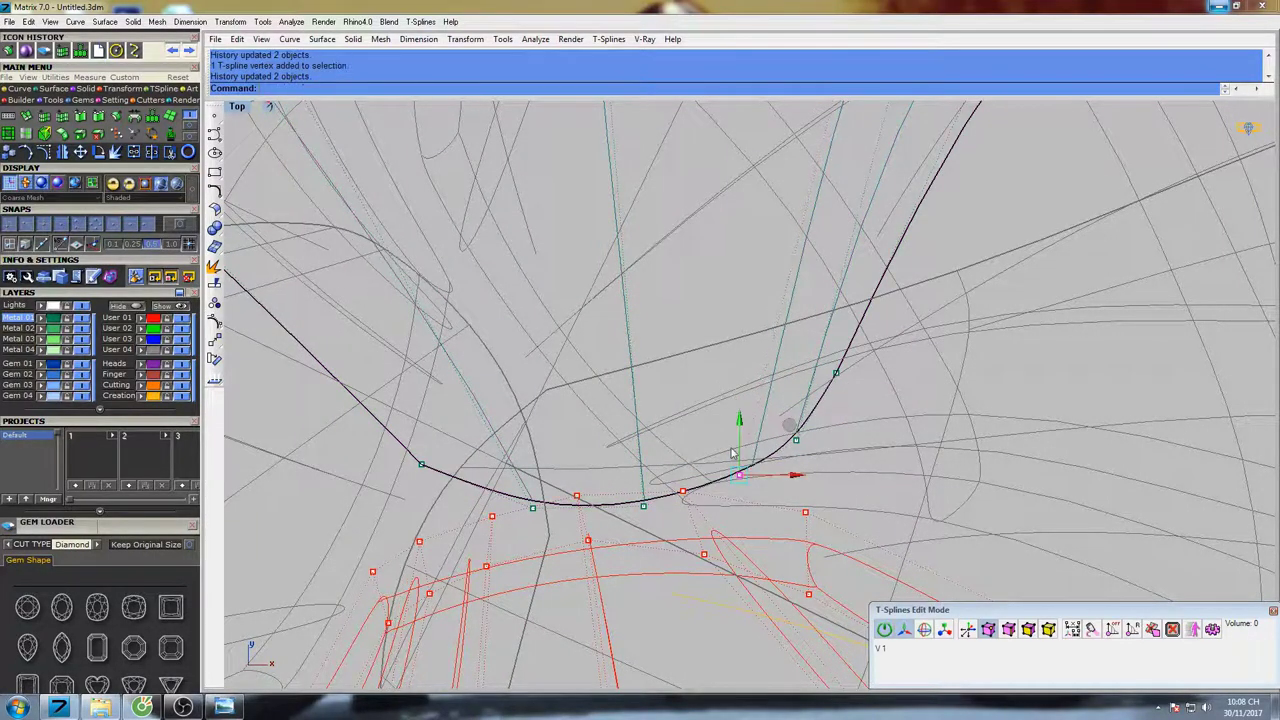
# Nudge the green petal's base vertex and the adjacent right vertex slightly lower to smooth the base curve
pyautogui.click(643, 506)
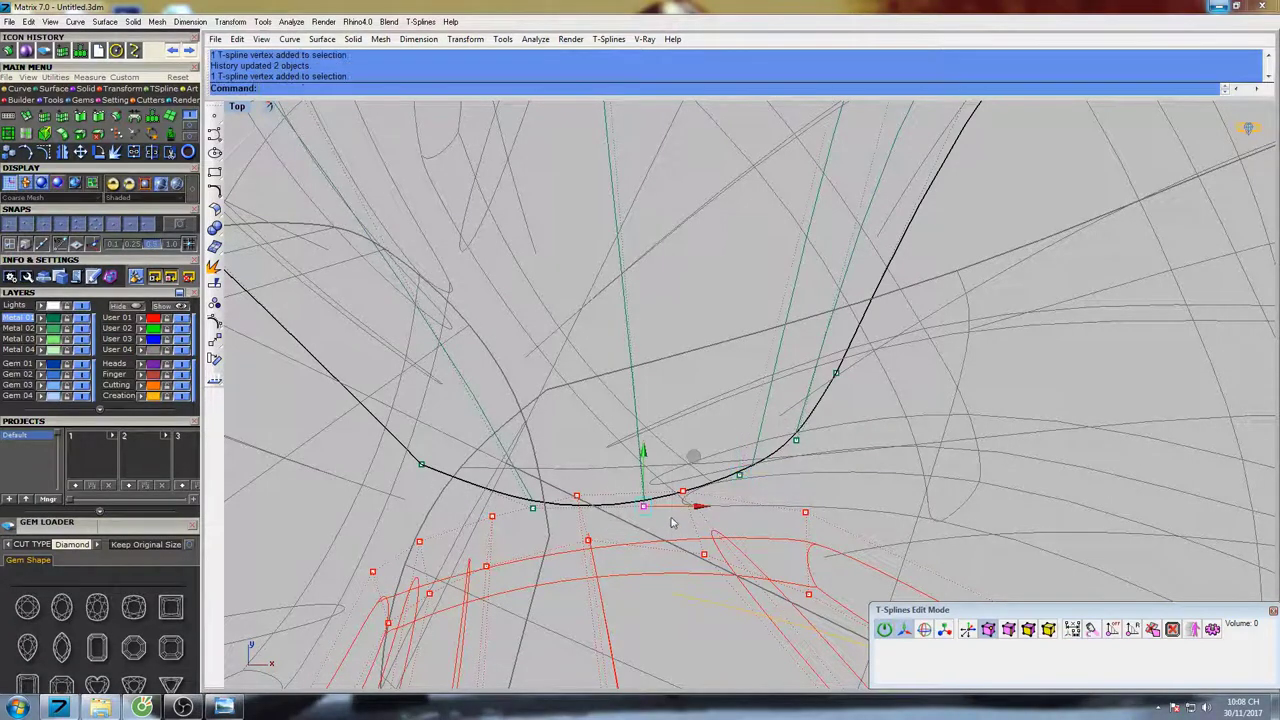
pyautogui.moveTo(695, 461); pyautogui.dragTo(697, 469)
pyautogui.click(740, 475)
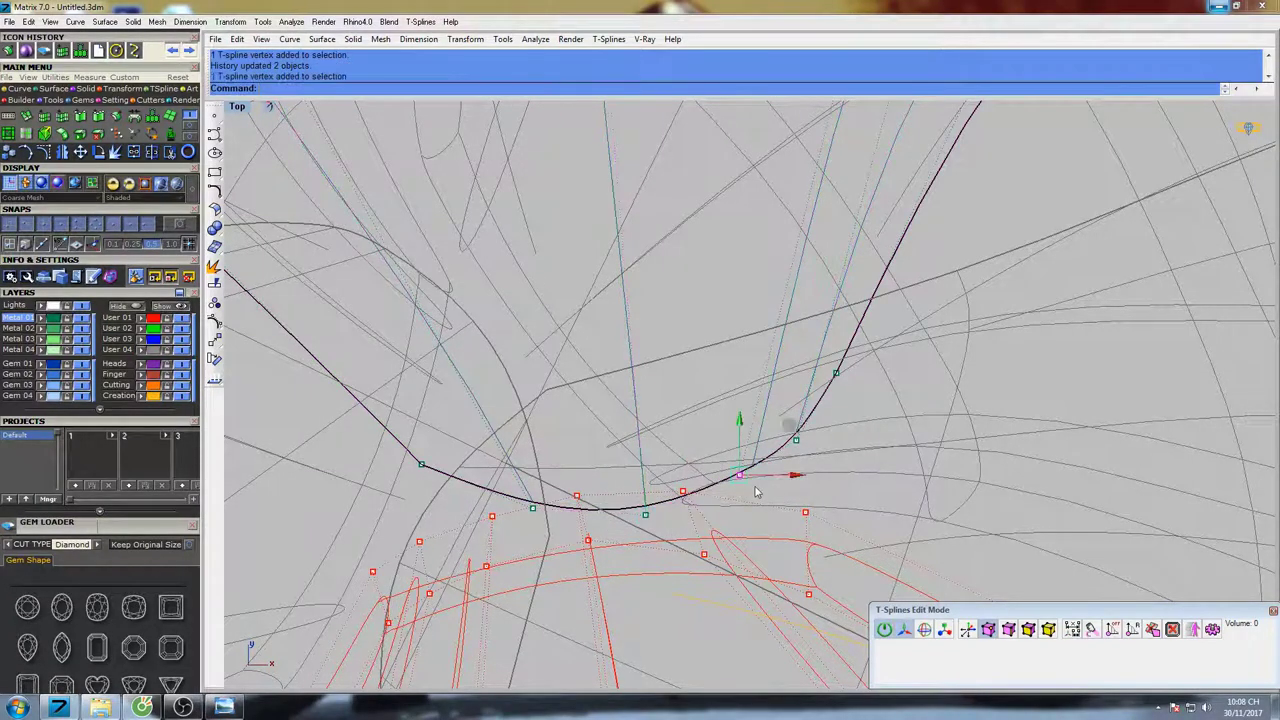
pyautogui.moveTo(787, 423); pyautogui.dragTo(788, 433)
pyautogui.scroll(-6, 774, 430)
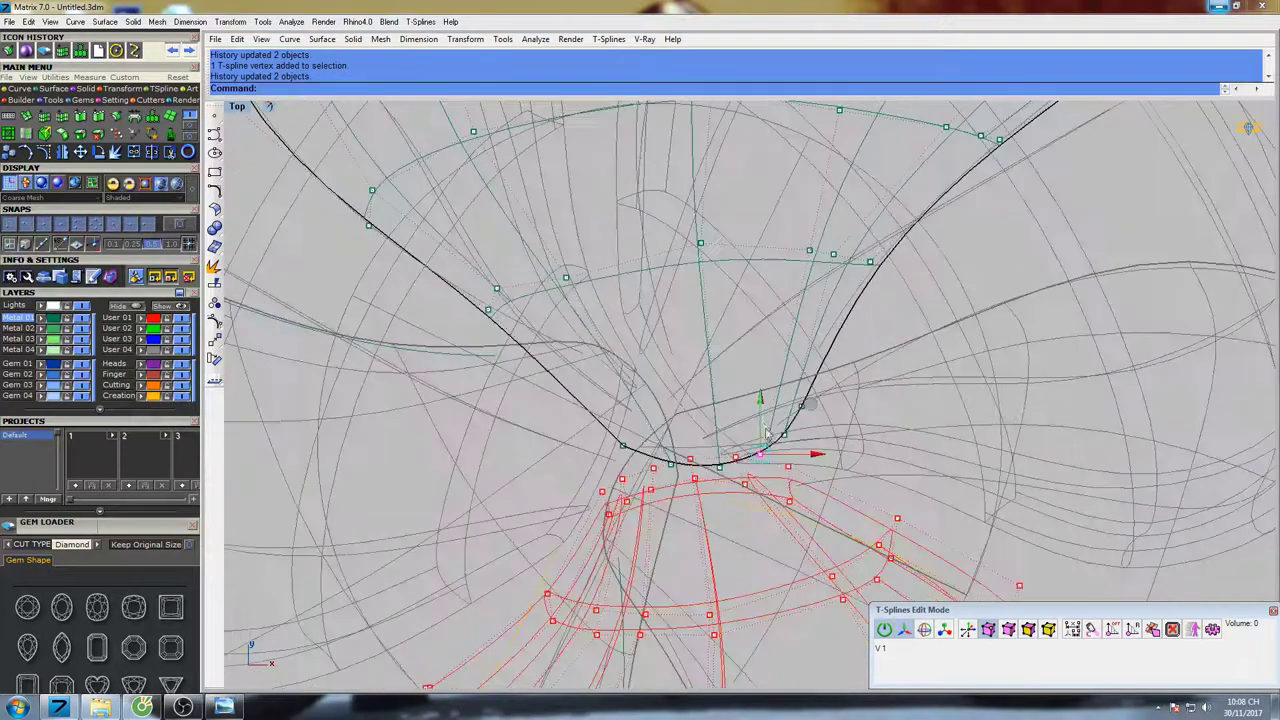
pyautogui.moveTo(756, 422); pyautogui.dragTo(737, 436, button='right')
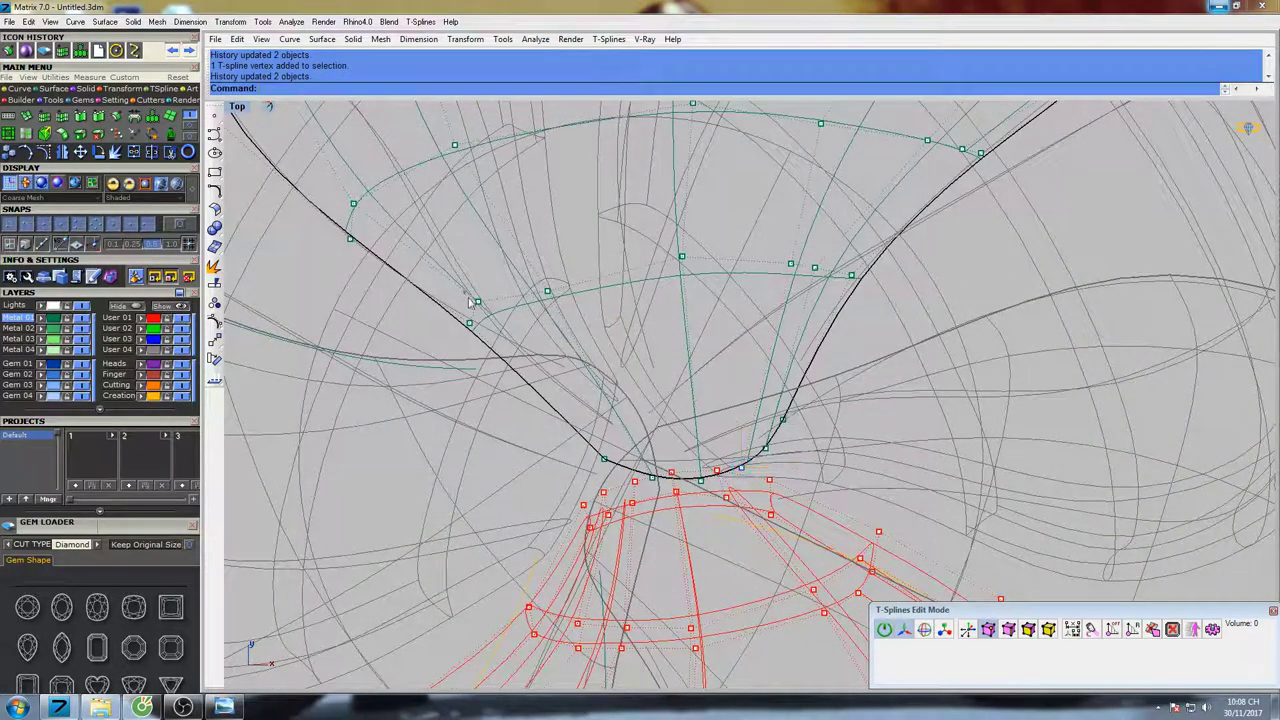
# Shift the green petal's left edge vertex pair and the neighbouring inner vertex toward the petal's middle in the Top view
pyautogui.moveTo(462, 291); pyautogui.dragTo(494, 345)
pyautogui.moveTo(526, 263); pyautogui.dragTo(562, 302)
pyautogui.moveTo(596, 244); pyautogui.dragTo(608, 232)
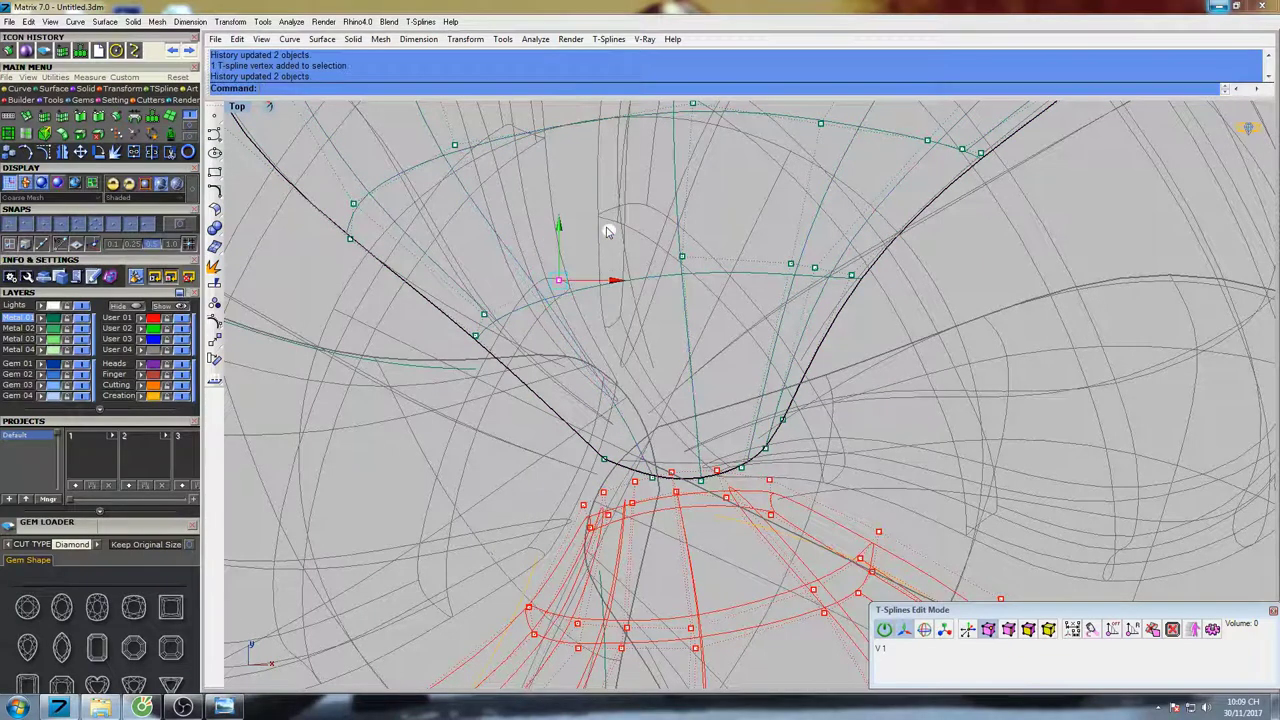
# In the Perspective view, lower the three vertices at one corner of the green petal's base and the vertex beside them
pyautogui.moveTo(606, 230); pyautogui.dragTo(676, 369, button='right')
pyautogui.scroll(-4, 672, 367)
pyautogui.moveTo(672, 345)
pyautogui.mouseDown(button='right')
pyautogui.moveTo(608, 343)
pyautogui.moveTo(686, 360)
pyautogui.moveTo(700, 386)
pyautogui.moveTo(734, 381)
pyautogui.moveTo(734, 512)
pyautogui.moveTo(714, 274)
pyautogui.moveTo(711, 346)
pyautogui.mouseUp(button='right')
pyautogui.hotkey('ctrl', 'F4')
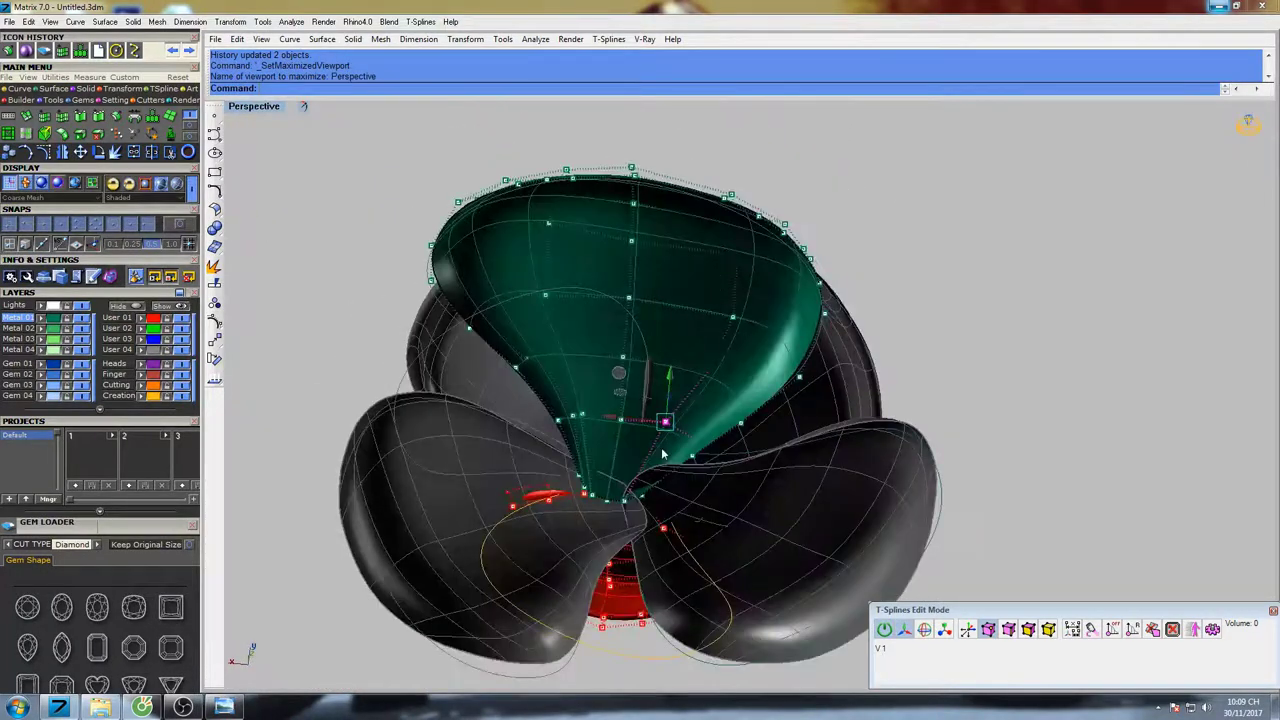
pyautogui.moveTo(663, 452); pyautogui.dragTo(620, 393, button='right')
pyautogui.scroll(5, 629, 415)
pyautogui.scroll(4, 556, 376)
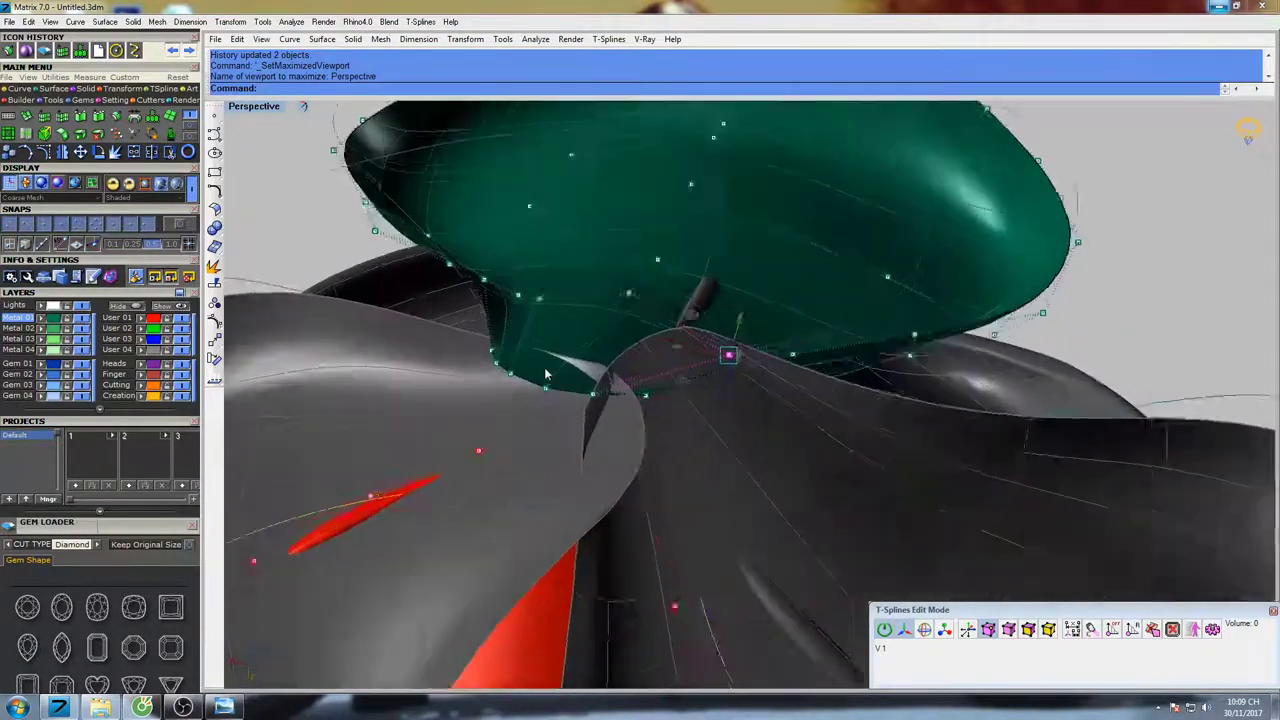
pyautogui.moveTo(418, 317); pyautogui.dragTo(513, 387)
pyautogui.moveTo(513, 387); pyautogui.dragTo(511, 345, button='right')
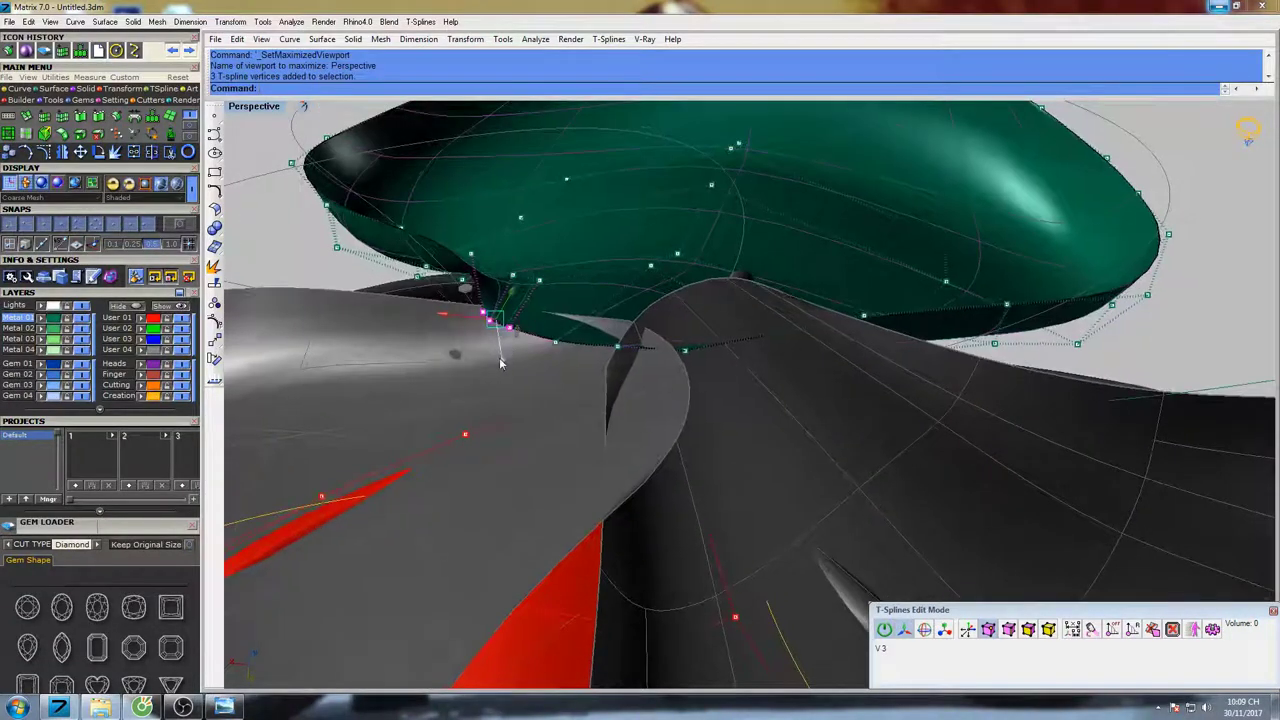
pyautogui.moveTo(502, 362); pyautogui.dragTo(508, 385)
pyautogui.moveTo(590, 364); pyautogui.dragTo(621, 384, button='right')
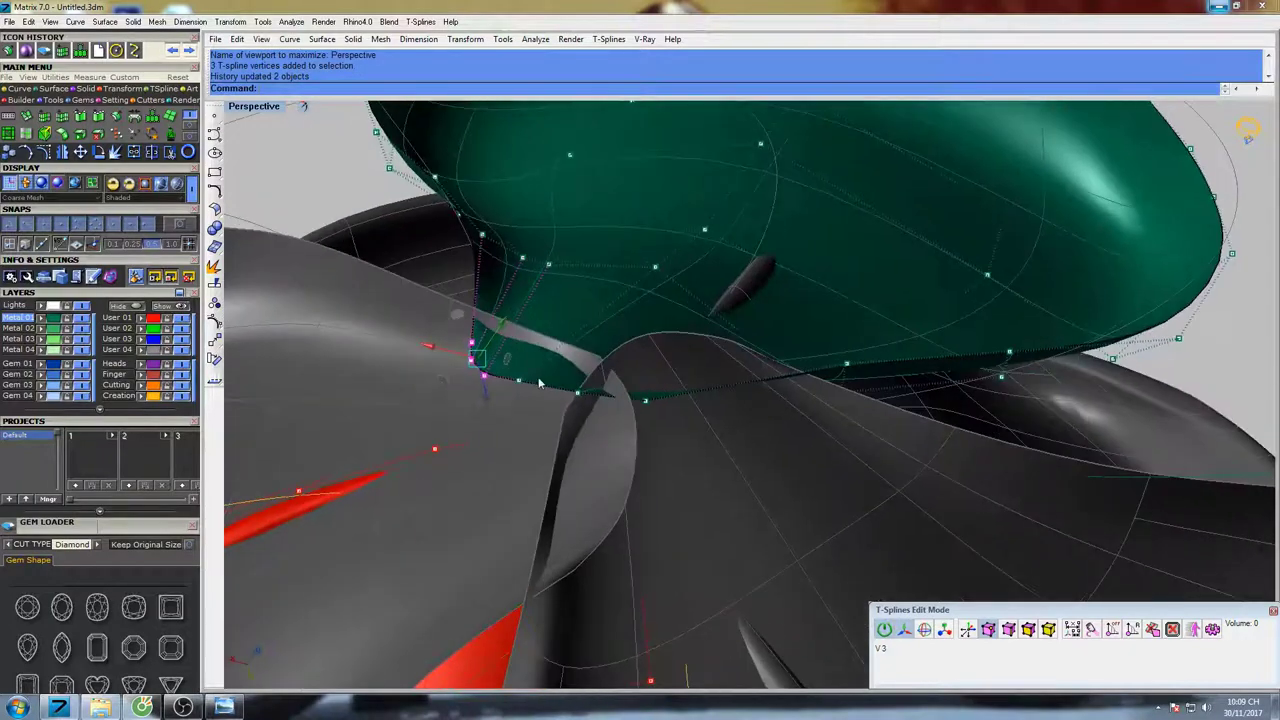
pyautogui.click(521, 380)
pyautogui.moveTo(526, 417); pyautogui.dragTo(530, 431)
# Raise the two neighbouring inner vertices in the row just above the green petal's base
pyautogui.moveTo(688, 396); pyautogui.dragTo(637, 386, button='right')
pyautogui.scroll(4, 641, 363)
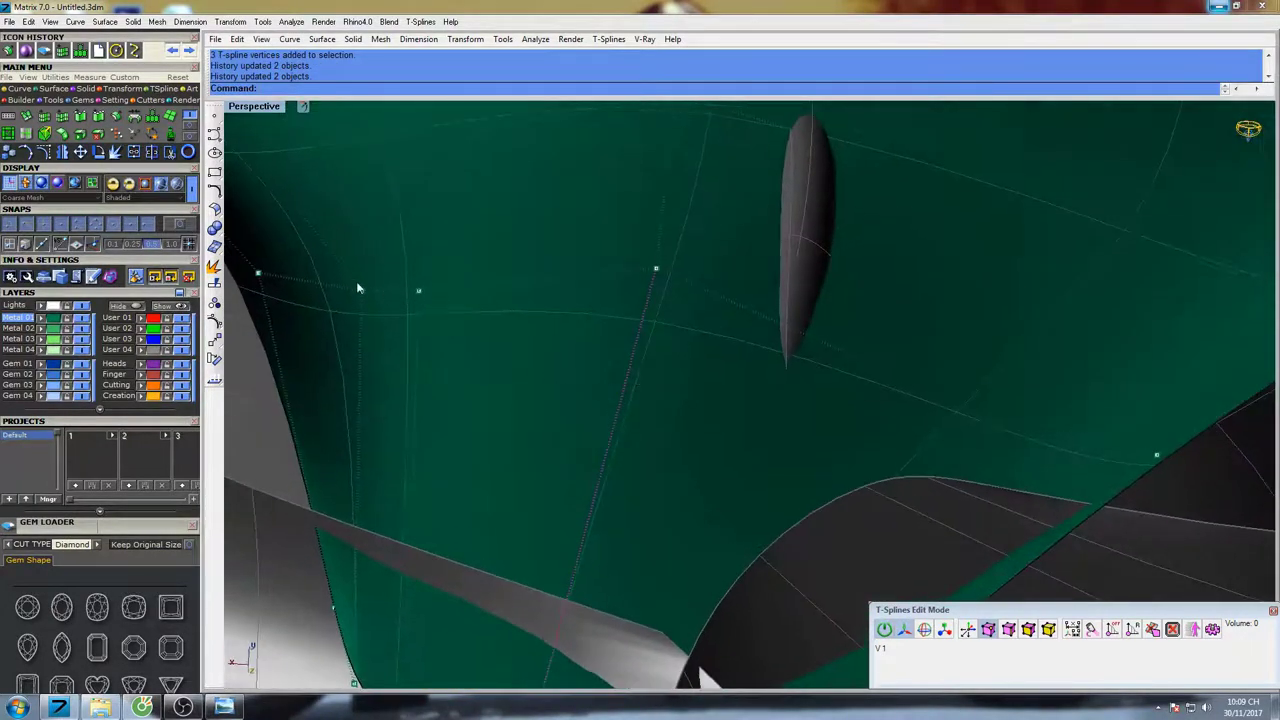
pyautogui.moveTo(445, 314); pyautogui.dragTo(446, 315)
pyautogui.scroll(-4, 446, 315)
pyautogui.moveTo(436, 353); pyautogui.dragTo(570, 346, button='right')
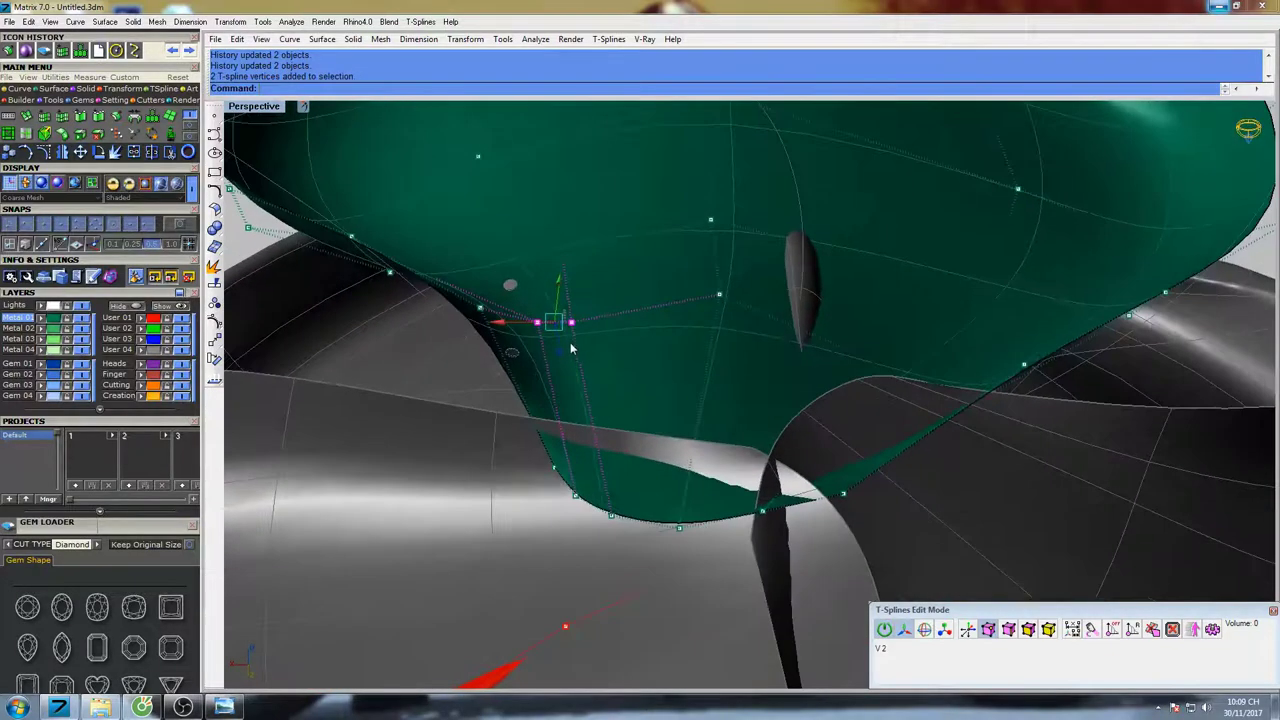
pyautogui.moveTo(564, 348); pyautogui.dragTo(561, 336)
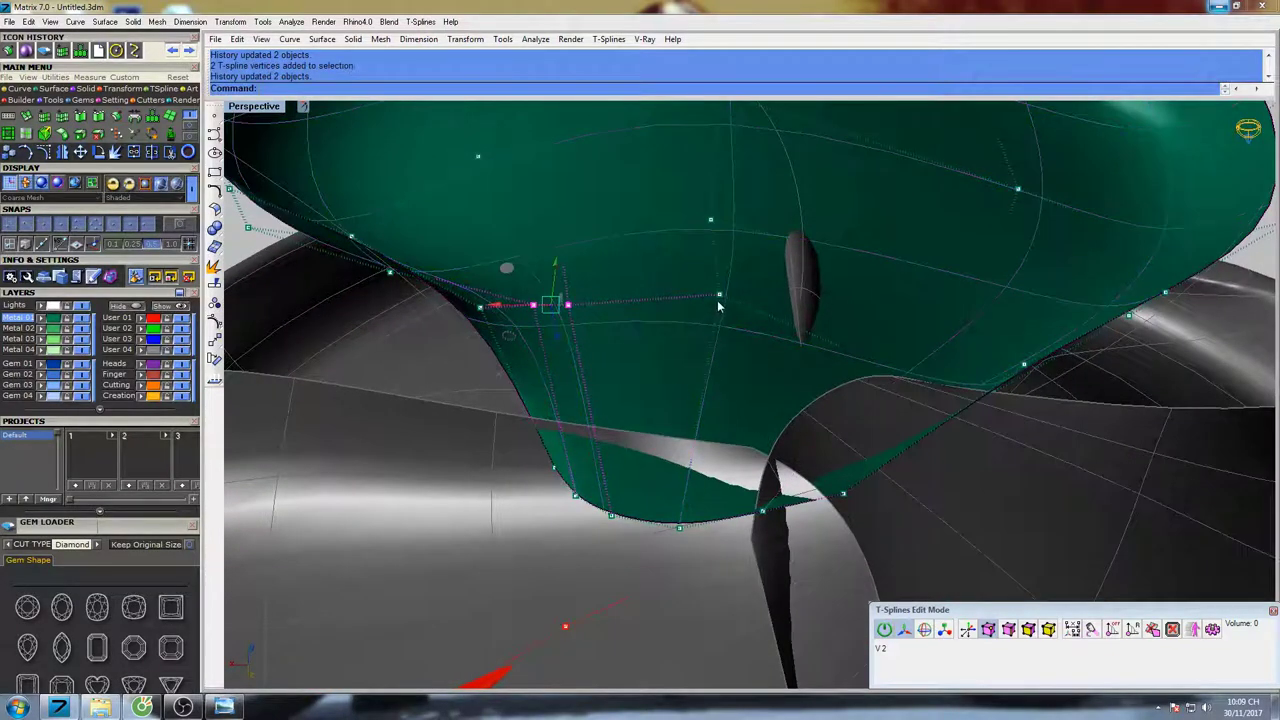
# Raise the middle vertex of the row above the green petal's base and lift its two side vertices individually to match
pyautogui.press('Escape')
pyautogui.click(719, 296)
pyautogui.moveTo(720, 335); pyautogui.dragTo(720, 319)
pyautogui.click(569, 306)
pyautogui.moveTo(571, 340)
pyautogui.mouseDown()
pyautogui.moveTo(571, 326)
pyautogui.moveTo(538, 325)
pyautogui.moveTo(575, 324)
pyautogui.mouseUp()
pyautogui.click(533, 304)
pyautogui.click(567, 298)
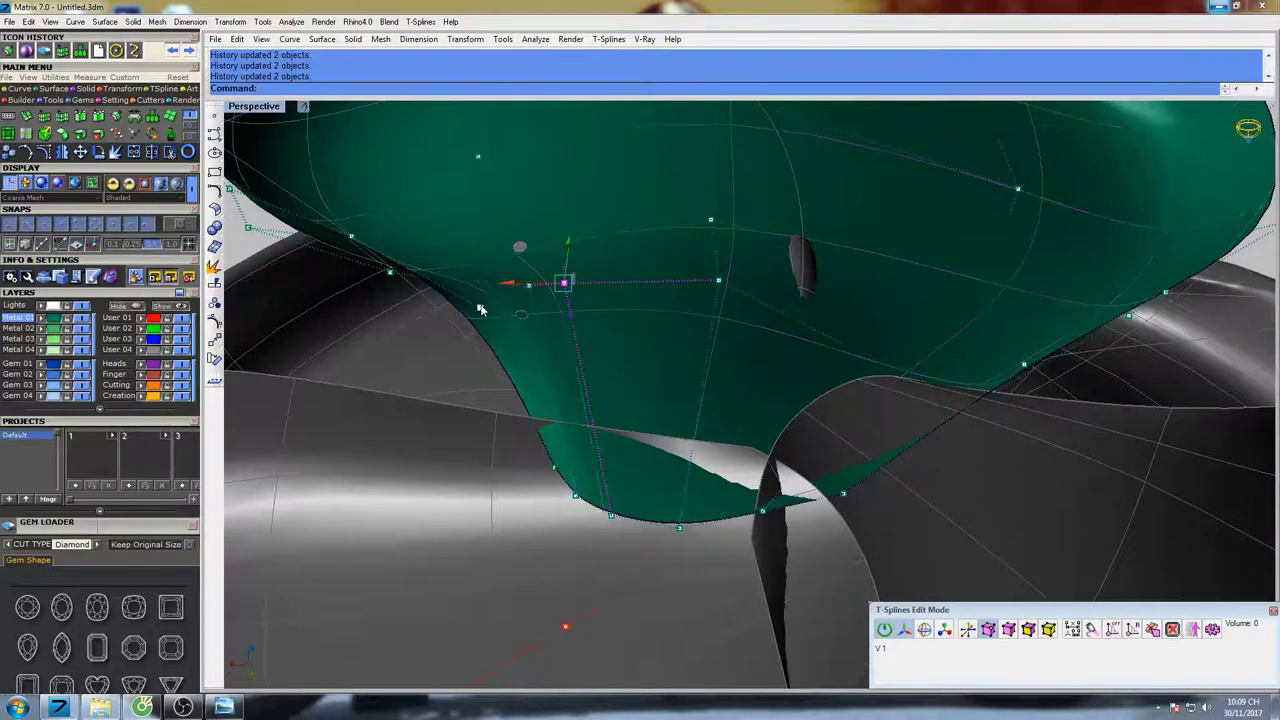
# Select the whole green petal as a T-spline object and thicken it by 0.5
pyautogui.moveTo(480, 303); pyautogui.dragTo(920, 520, button='right')
pyautogui.hotkey('ctrl', 'F1')
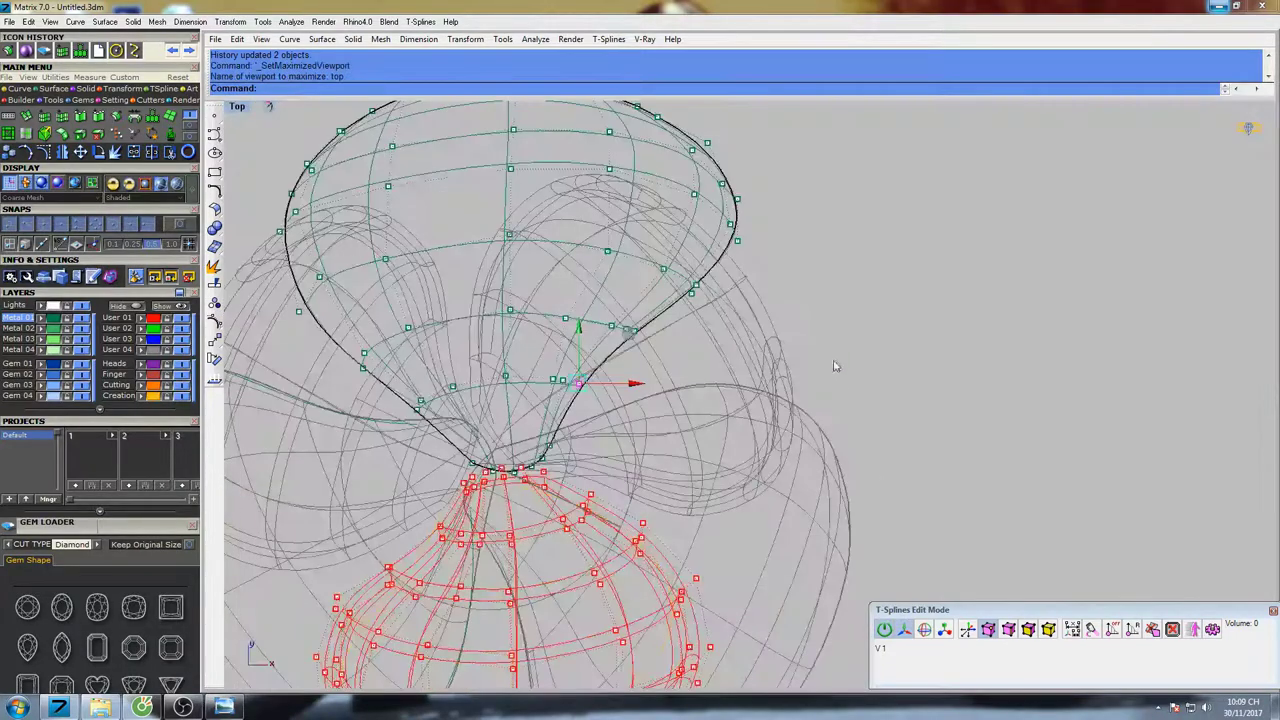
pyautogui.moveTo(890, 328); pyautogui.dragTo(850, 338, button='right')
pyautogui.scroll(-2, 785, 330)
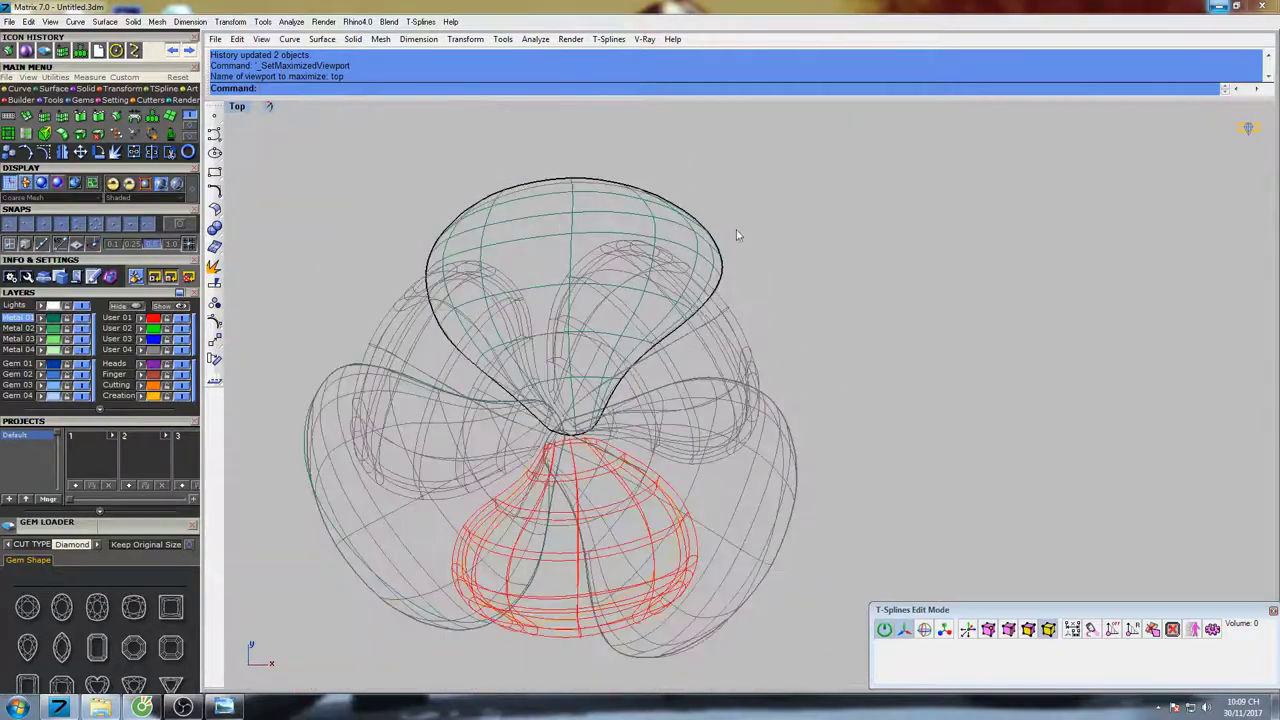
pyautogui.click(692, 250)
pyautogui.hotkey('ctrl', 'F3')
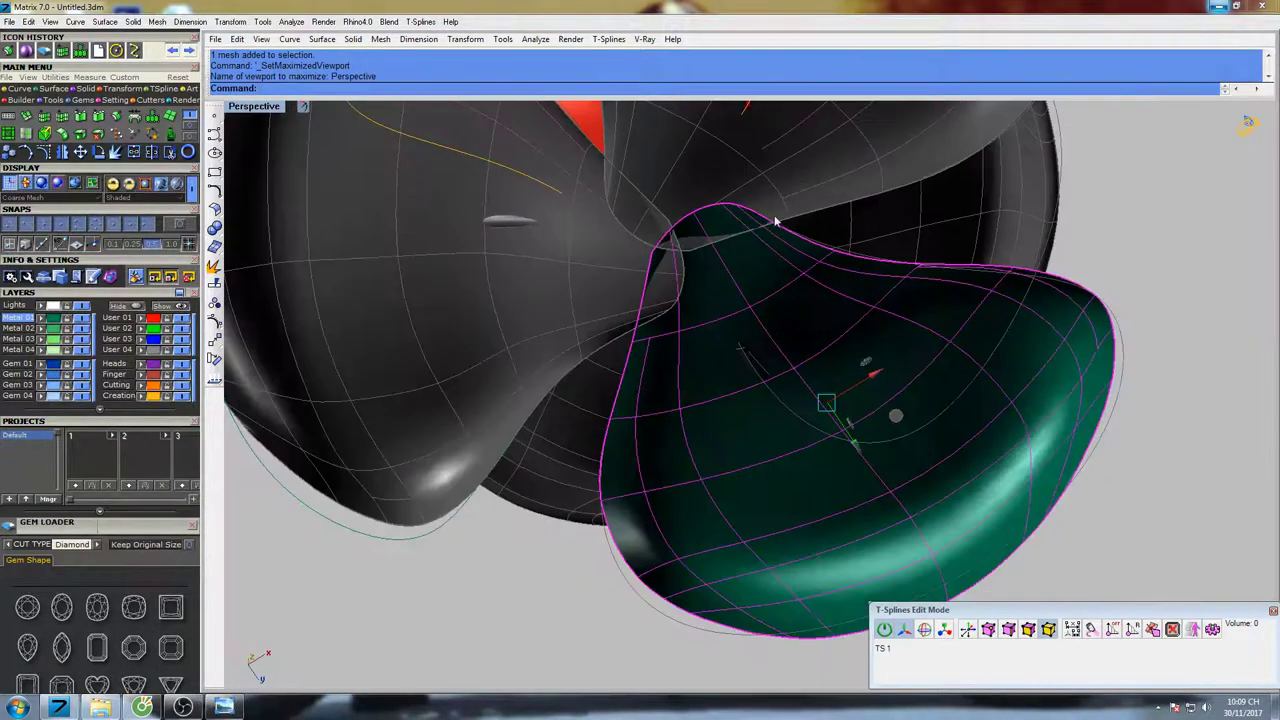
pyautogui.scroll(-4, 790, 222)
pyautogui.moveTo(849, 223); pyautogui.dragTo(685, 438, button='right')
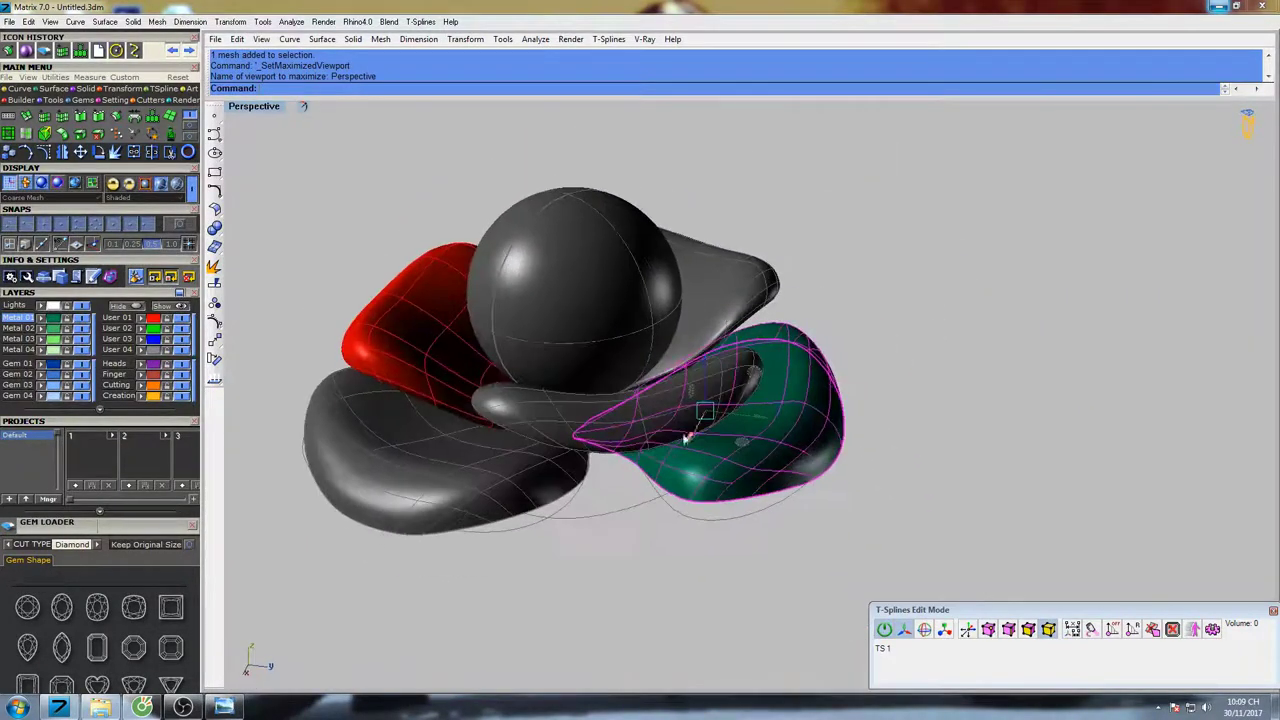
pyautogui.click(118, 118)
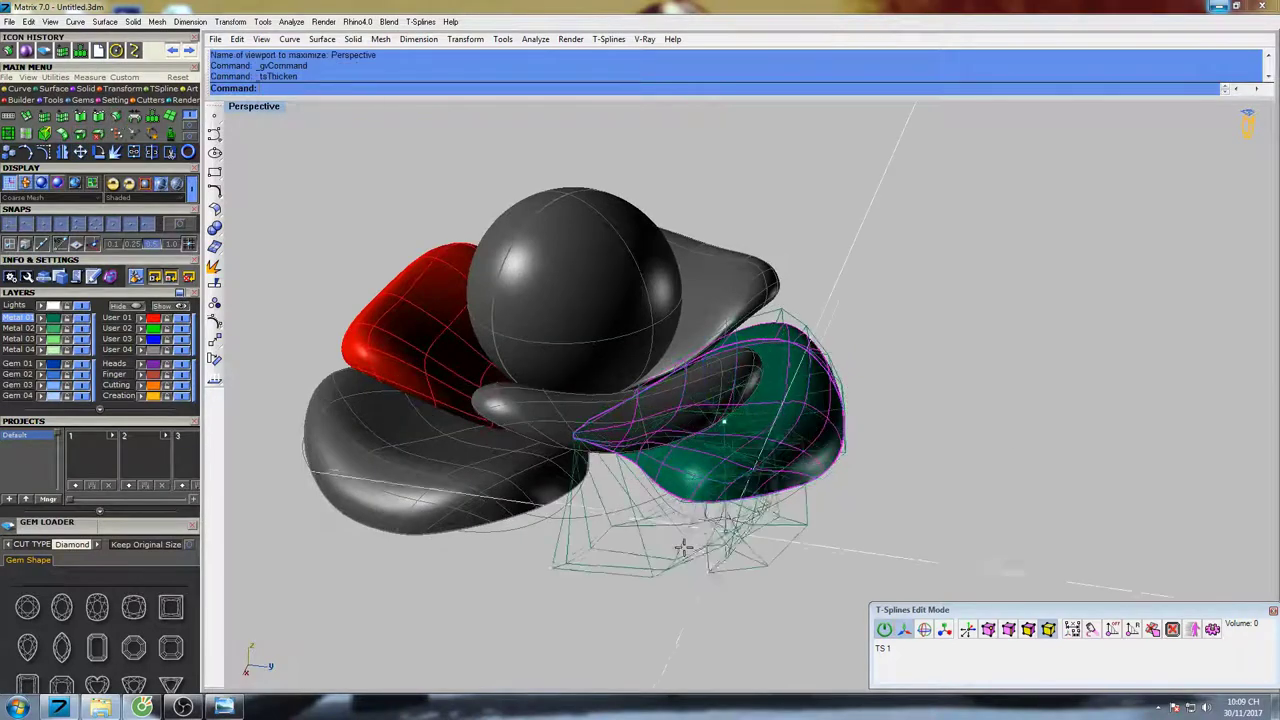
pyautogui.write('0.5')
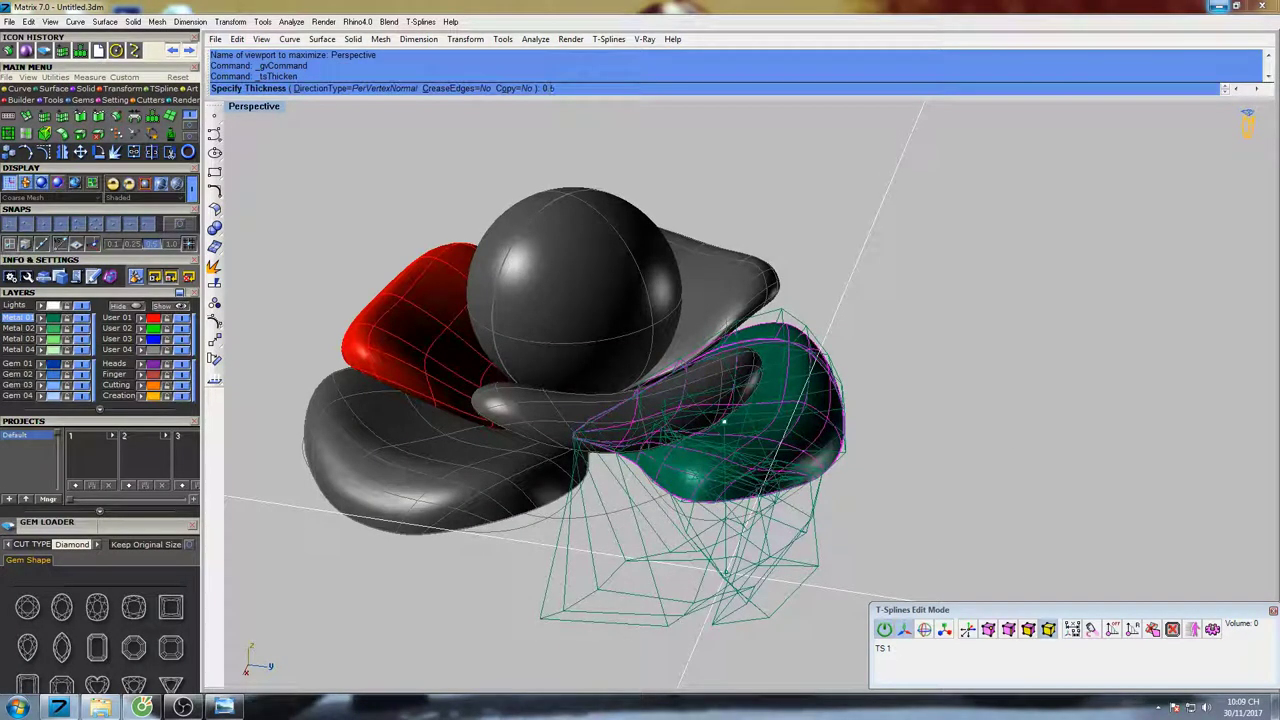
pyautogui.press('Return')
pyautogui.click(906, 363)
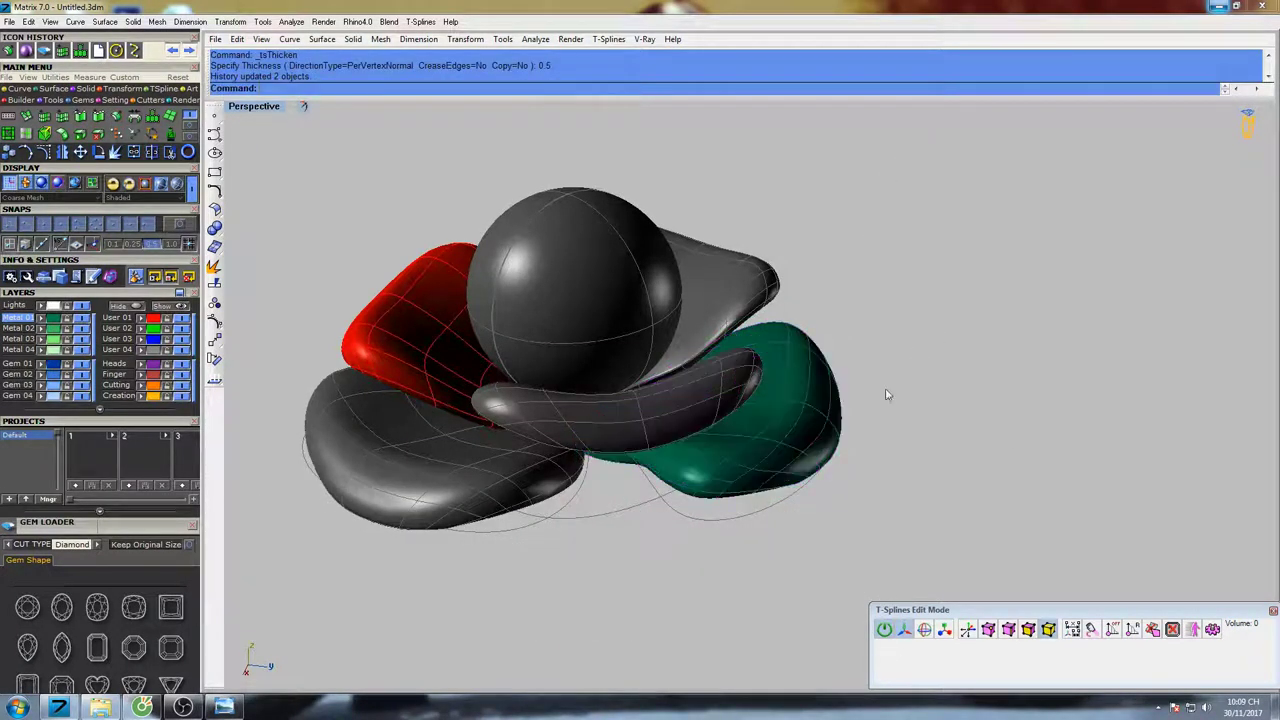
# Examine the thickened petal in a shaded preview, looking closely at the green petal's outer rim
pyautogui.moveTo(889, 396)
pyautogui.mouseDown(button='right')
pyautogui.moveTo(837, 449)
pyautogui.moveTo(786, 451)
pyautogui.moveTo(790, 395)
pyautogui.moveTo(728, 451)
pyautogui.moveTo(701, 558)
pyautogui.moveTo(751, 360)
pyautogui.moveTo(742, 195)
pyautogui.mouseUp(button='right')
pyautogui.write('s')
pyautogui.press('Return')
pyautogui.scroll(-2, 780, 394)
pyautogui.scroll(5, 712, 493)
pyautogui.moveTo(742, 195)
pyautogui.keyDown('shift'); pyautogui.mouseDown(button='right')
pyautogui.moveTo(734, 312)
pyautogui.moveTo(735, 243)
pyautogui.mouseUp(button='right'); pyautogui.keyUp('shift')
pyautogui.scroll(5, 753, 335)
pyautogui.scroll(2, 753, 337)
pyautogui.moveTo(753, 337); pyautogui.dragTo(768, 412, button='right')
pyautogui.press('Escape')
# Display the T-spline vertices and pull one vertex on the inner side of the green petal's rim outward
pyautogui.click(988, 628)
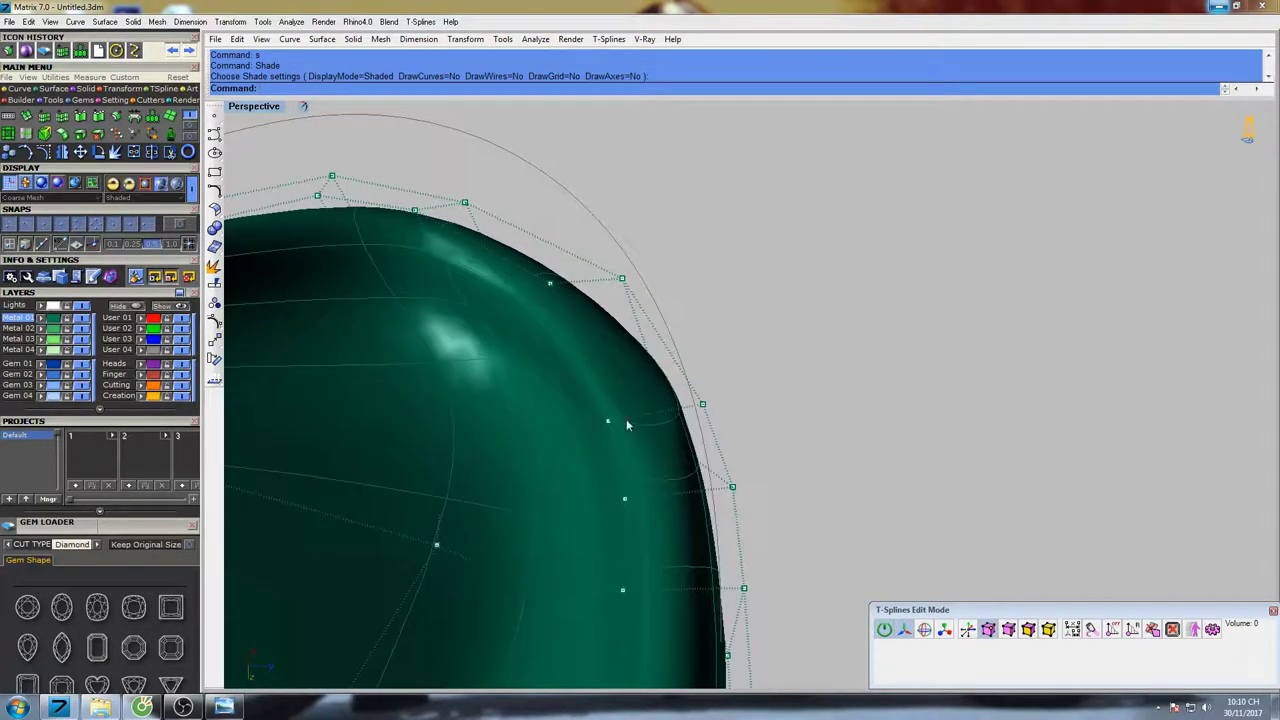
pyautogui.click(608, 422)
pyautogui.moveTo(669, 432); pyautogui.dragTo(748, 411)
# Pull two neighbouring vertex pairs at the crest of the green petal's rim inward to flatten the bump
pyautogui.moveTo(658, 340); pyautogui.dragTo(492, 234, button='right')
pyautogui.moveTo(447, 213); pyautogui.dragTo(487, 328)
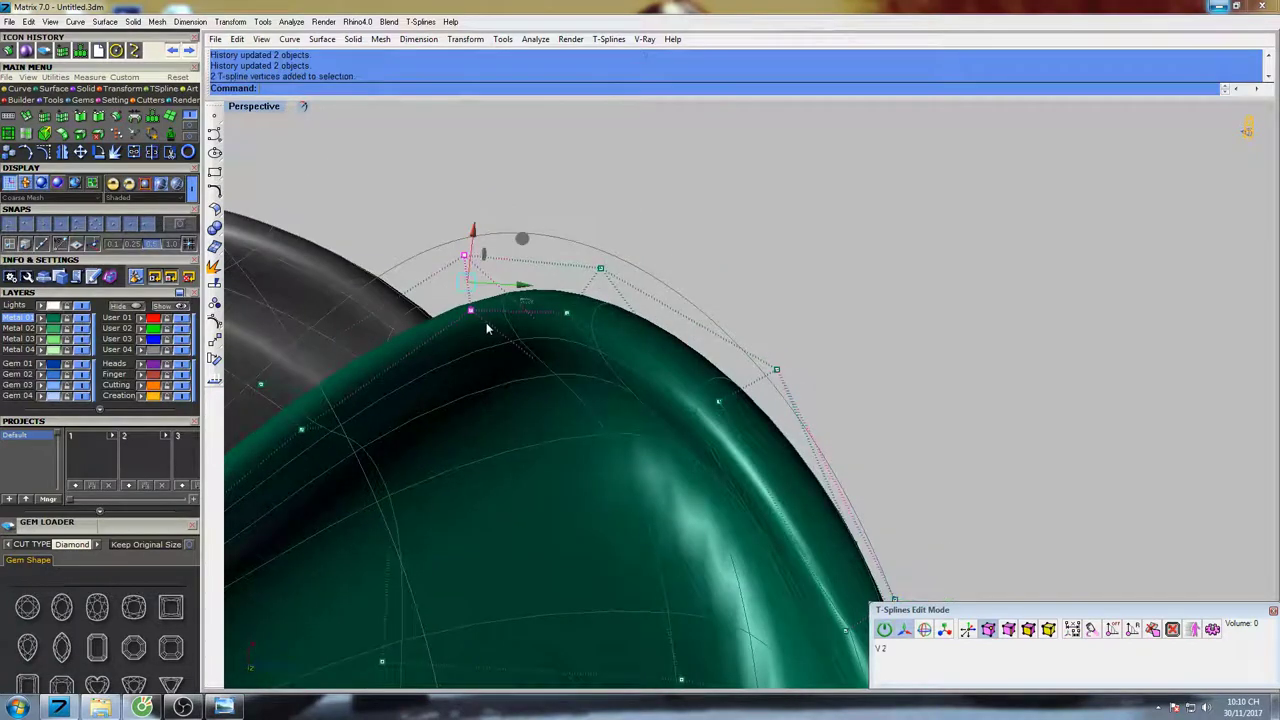
pyautogui.moveTo(477, 229); pyautogui.dragTo(477, 247)
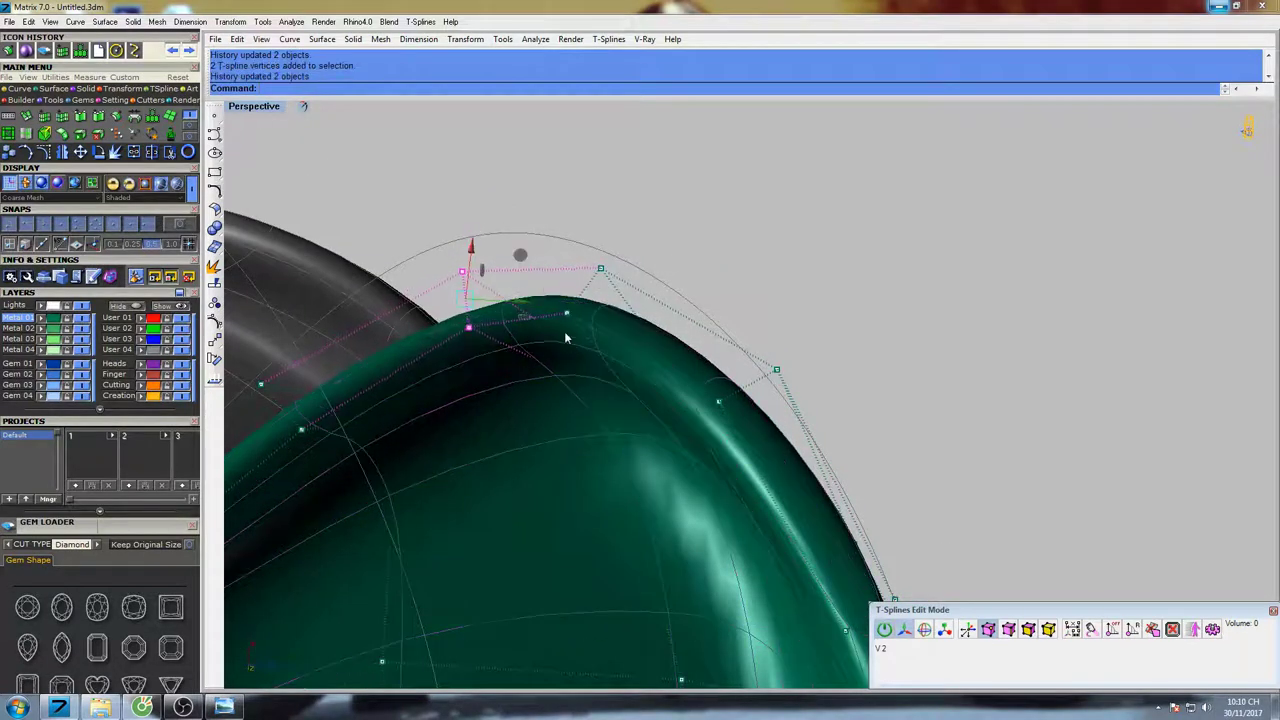
pyautogui.click(569, 314)
pyautogui.keyDown('shift'); pyautogui.moveTo(574, 198); pyautogui.dragTo(587, 249); pyautogui.keyUp('shift')
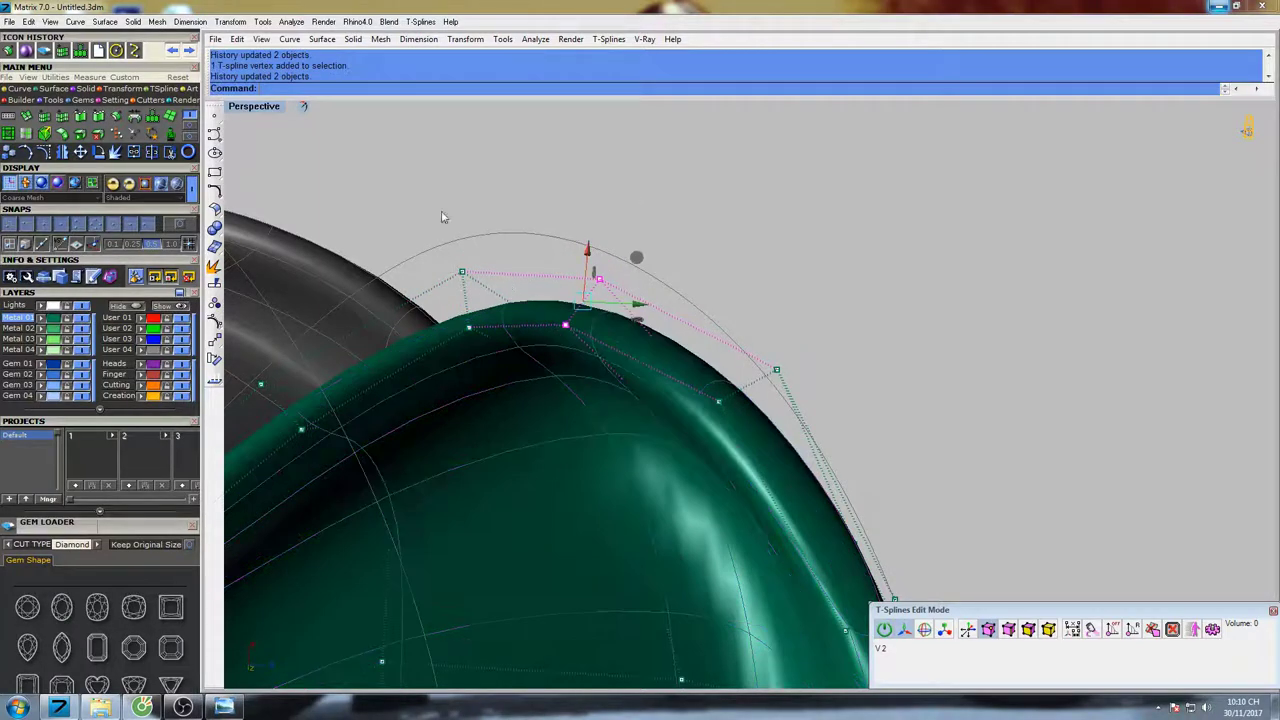
# Nudge the same two rim vertex pairs slightly further inward to even out the crest
pyautogui.moveTo(443, 217); pyautogui.dragTo(488, 344)
pyautogui.moveTo(476, 249); pyautogui.dragTo(478, 260)
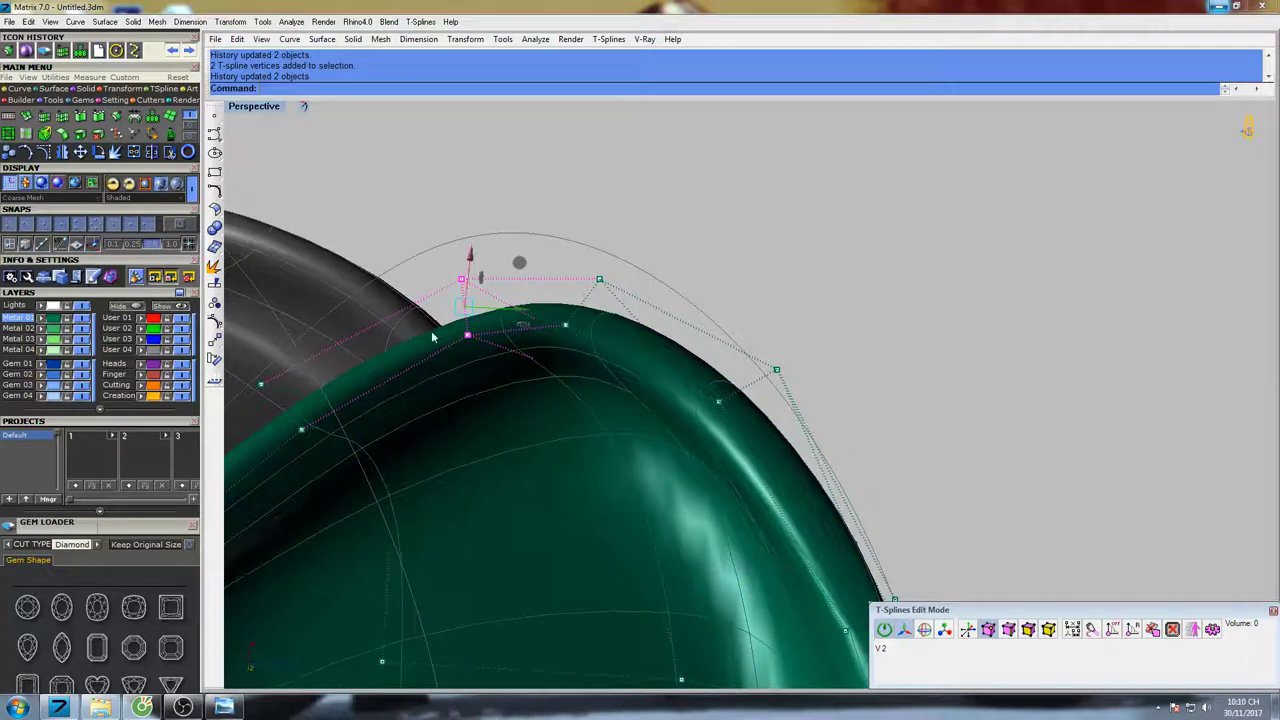
pyautogui.moveTo(541, 196); pyautogui.dragTo(607, 349)
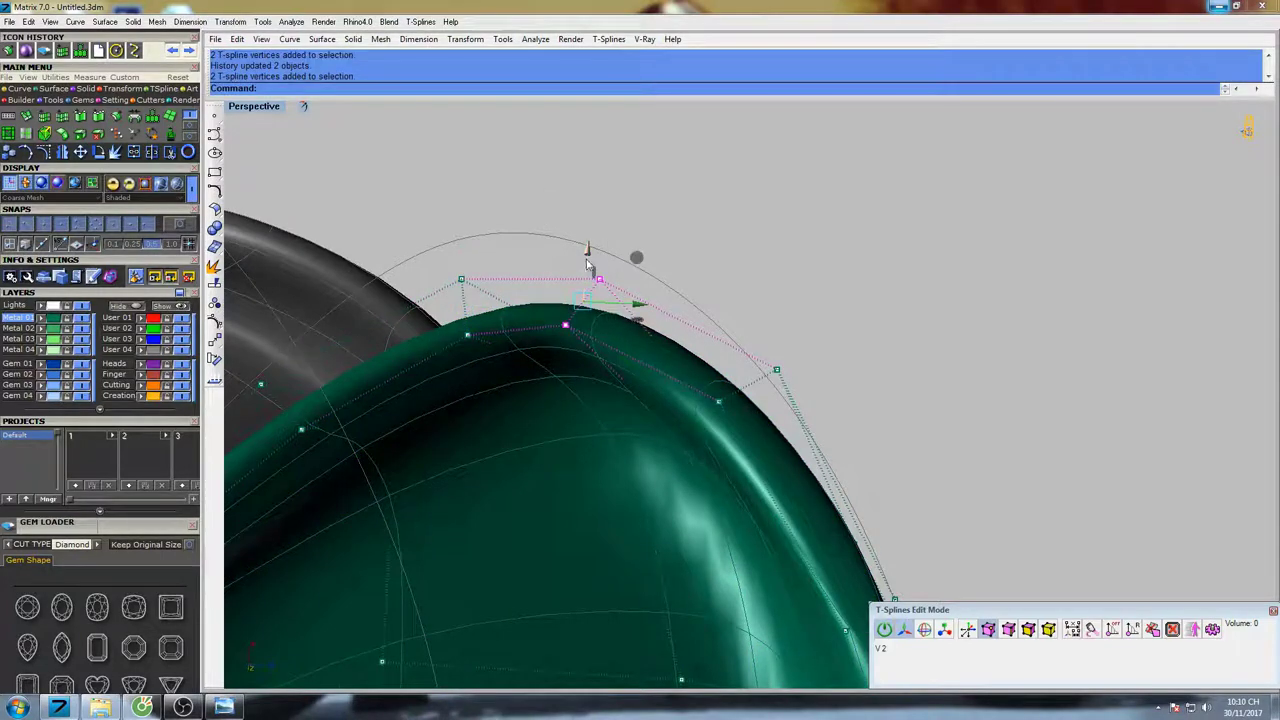
pyautogui.moveTo(588, 254); pyautogui.dragTo(589, 261)
# Reposition a vertex along the inner side of the green petal's rim to smooth the rolled edge
pyautogui.scroll(-9, 591, 261)
pyautogui.keyDown('shift'); pyautogui.moveTo(669, 382); pyautogui.dragTo(642, 369, button='right'); pyautogui.keyUp('shift')
pyautogui.scroll(6, 820, 506)
pyautogui.scroll(7, 824, 423)
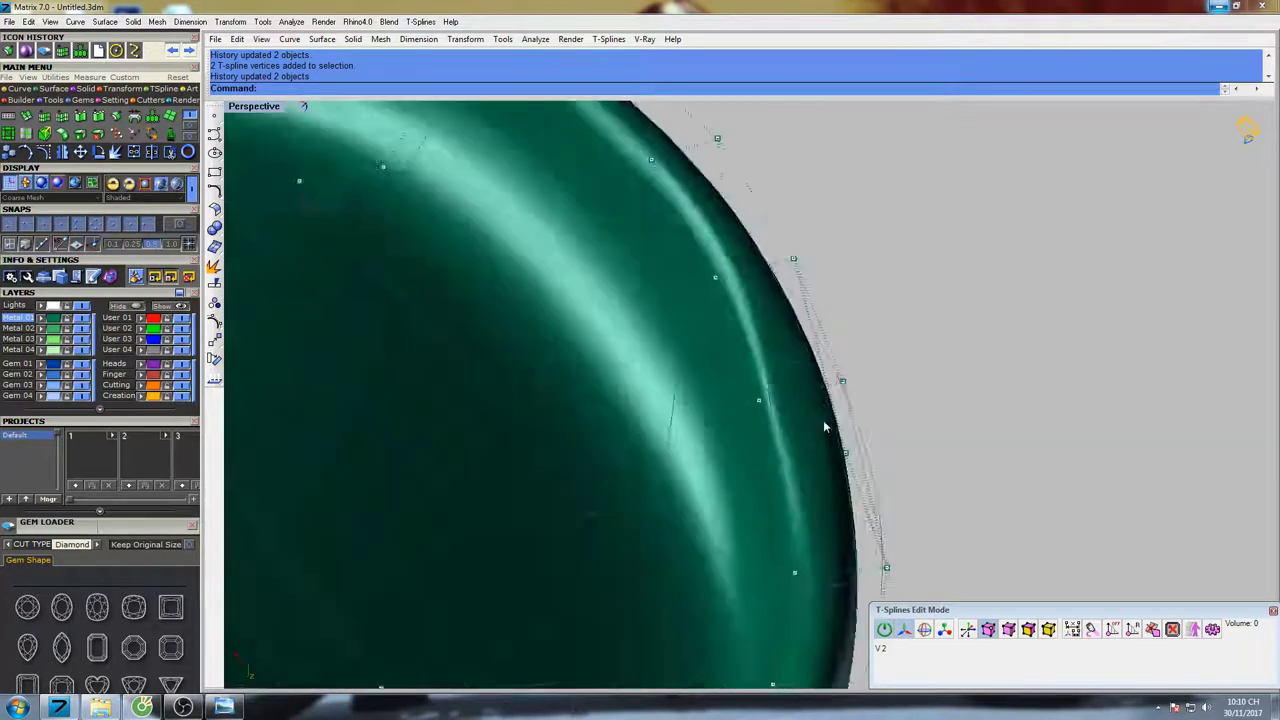
pyautogui.moveTo(825, 428); pyautogui.dragTo(701, 386, button='right')
pyautogui.click(698, 383)
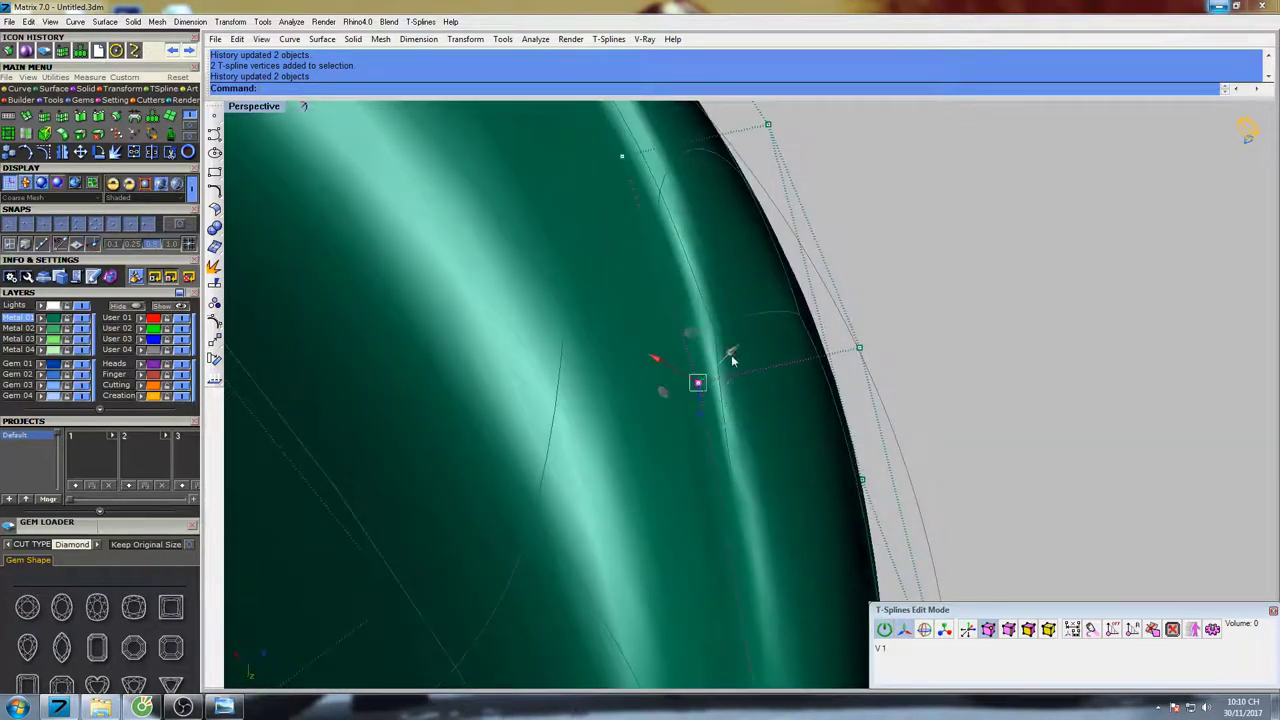
pyautogui.moveTo(732, 360); pyautogui.dragTo(868, 358)
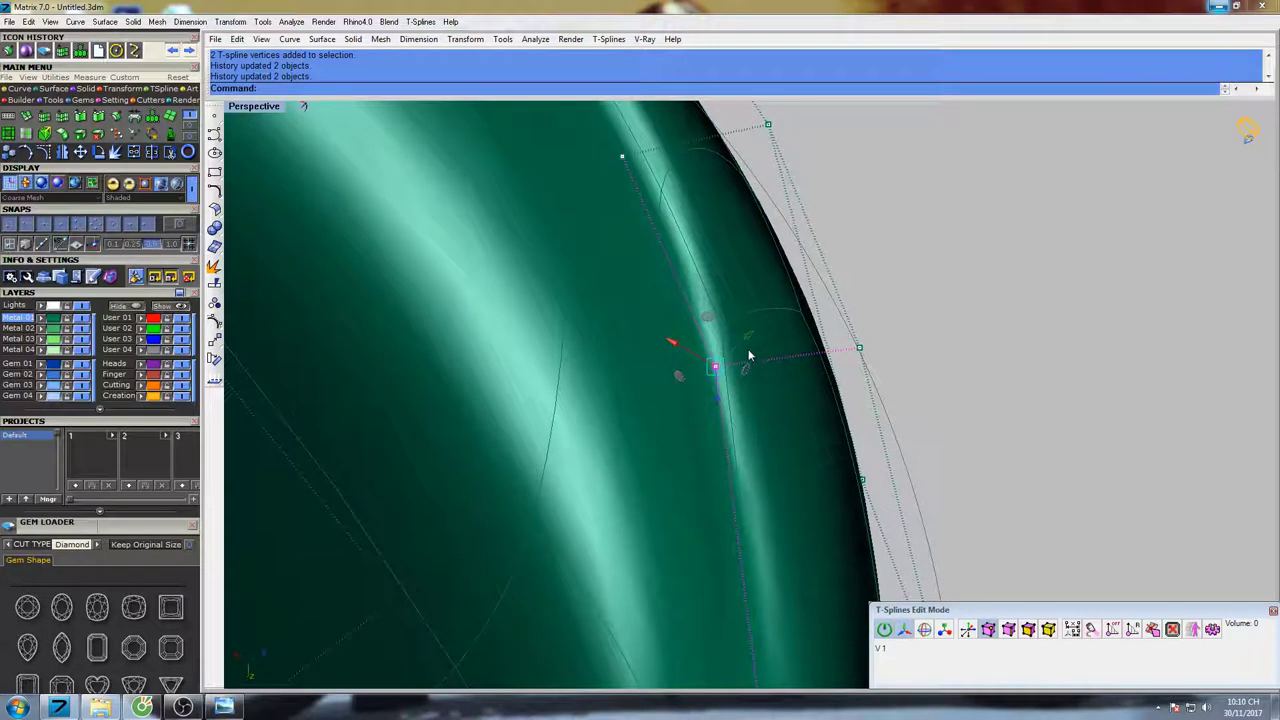
pyautogui.moveTo(678, 343); pyautogui.dragTo(700, 357)
pyautogui.scroll(-7, 739, 379)
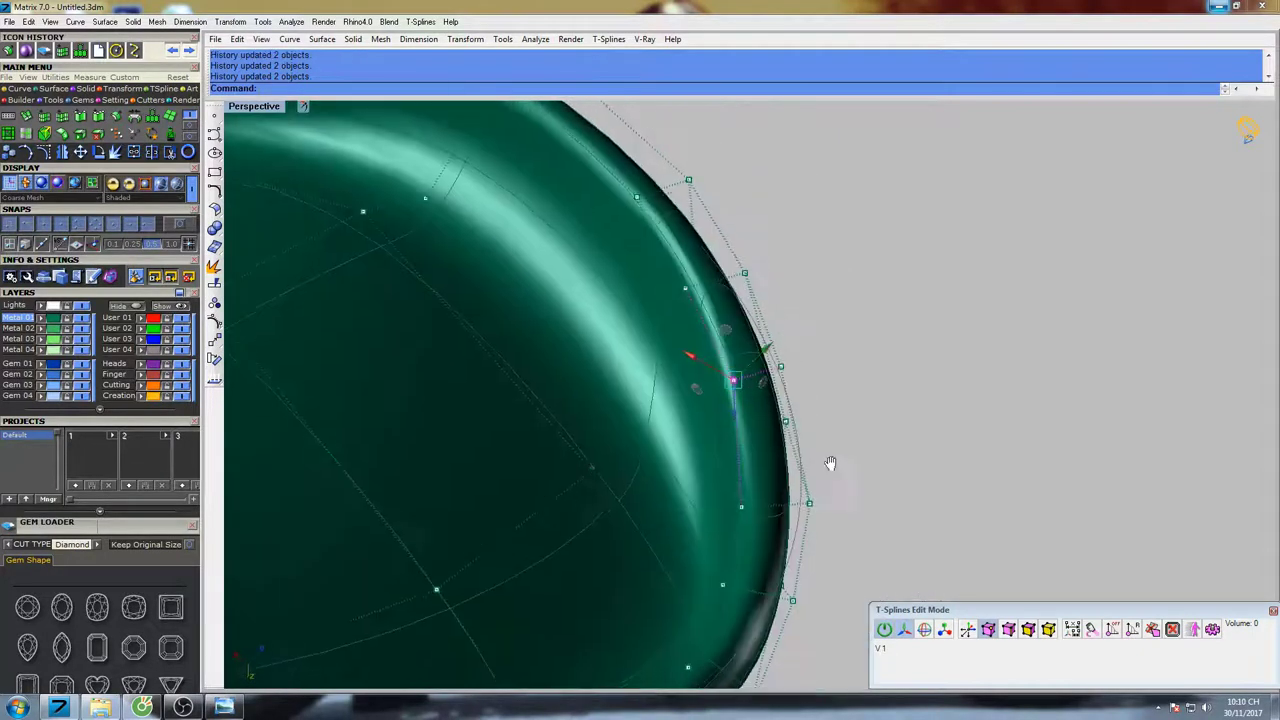
pyautogui.moveTo(831, 463); pyautogui.dragTo(832, 240, button='right')
pyautogui.click(790, 354)
pyautogui.scroll(-7, 870, 195)
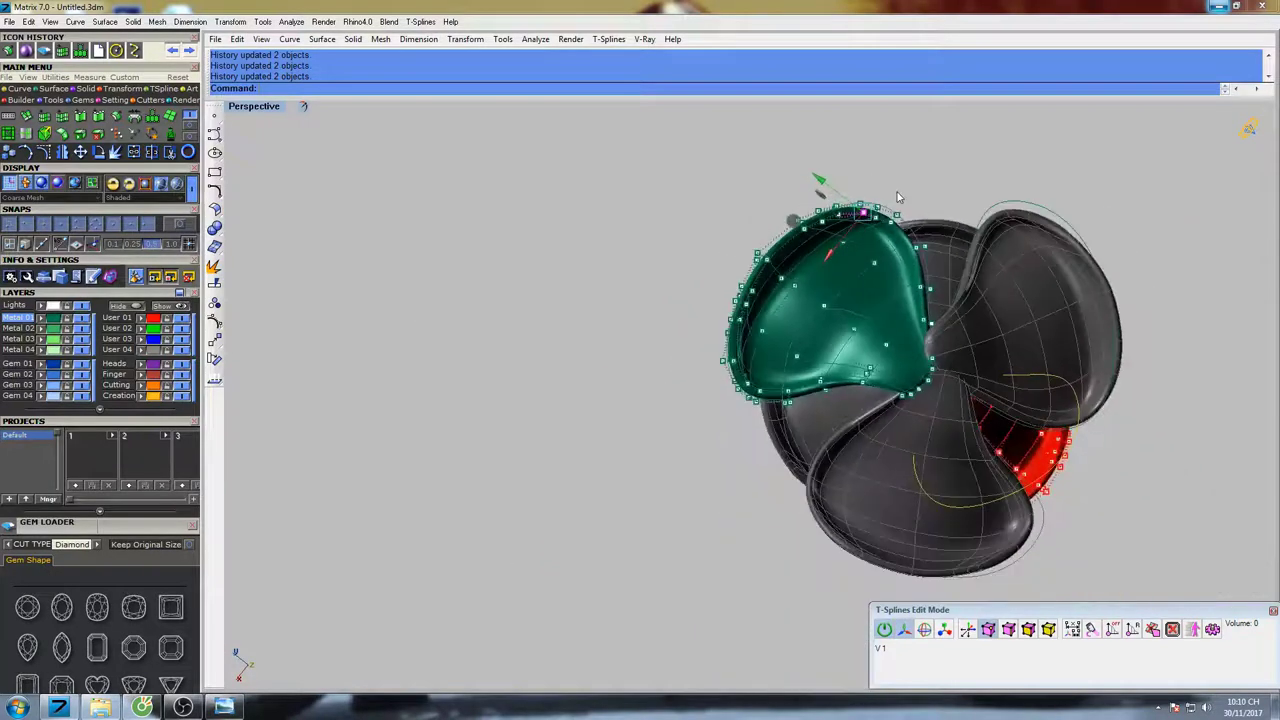
# Check the whole flower in a shaded preview and return T-spline editing to whole-object selection
pyautogui.moveTo(897, 197)
pyautogui.mouseDown(button='right')
pyautogui.moveTo(922, 400)
pyautogui.moveTo(963, 471)
pyautogui.moveTo(849, 429)
pyautogui.moveTo(908, 421)
pyautogui.moveTo(857, 357)
pyautogui.moveTo(693, 303)
pyautogui.moveTo(843, 231)
pyautogui.moveTo(819, 362)
pyautogui.moveTo(870, 432)
pyautogui.moveTo(769, 327)
pyautogui.moveTo(755, 400)
pyautogui.moveTo(783, 386)
pyautogui.moveTo(806, 448)
pyautogui.mouseUp(button='right')
pyautogui.write('s')
pyautogui.press('Return')
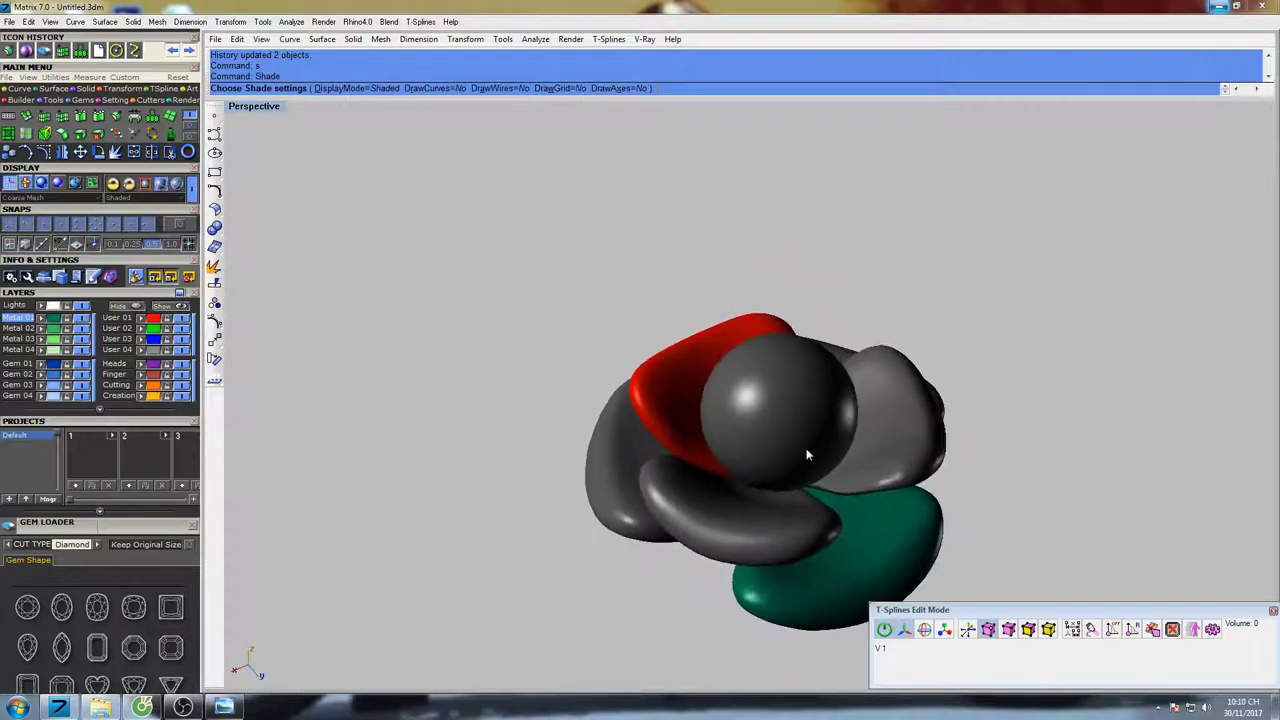
pyautogui.moveTo(703, 432)
pyautogui.mouseDown(button='right')
pyautogui.moveTo(879, 400)
pyautogui.moveTo(872, 408)
pyautogui.mouseUp(button='right')
pyautogui.press('Escape')
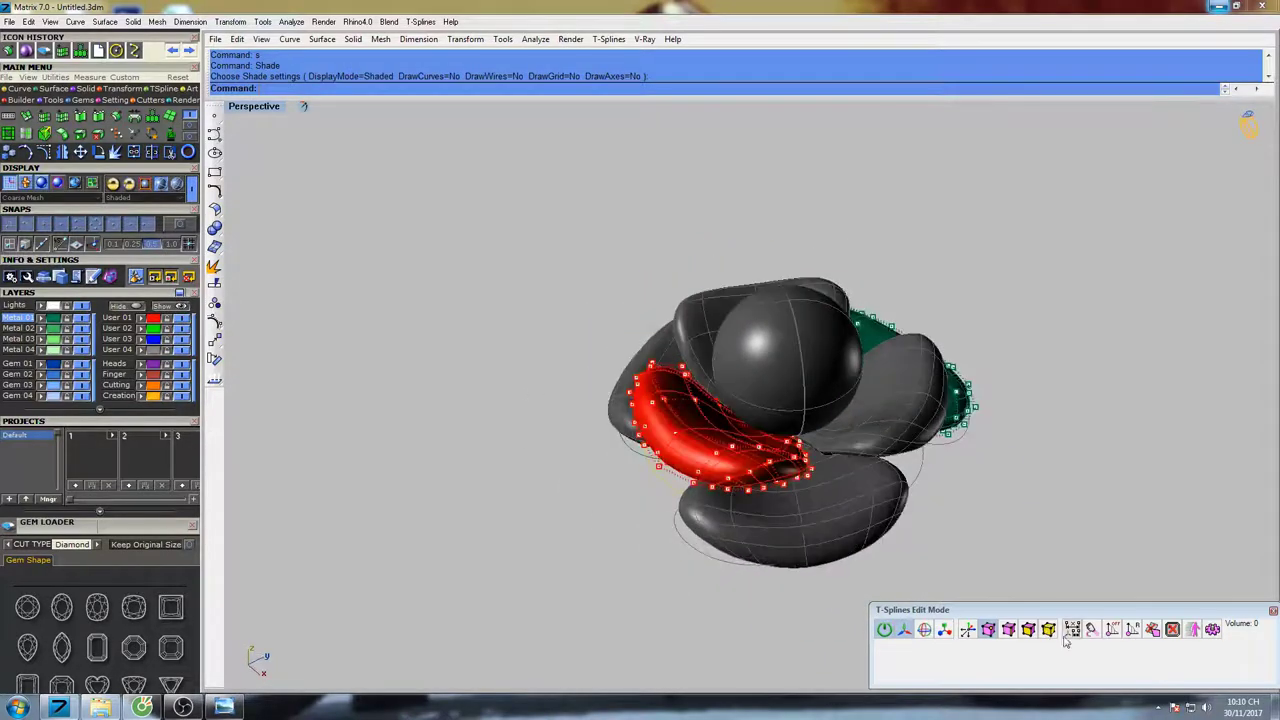
pyautogui.click(1048, 630)
# Examine the layered petals and central sphere in a shaded preview, including from the Front view
pyautogui.keyDown('shift'); pyautogui.moveTo(960, 421); pyautogui.dragTo(912, 416, button='right'); pyautogui.keyUp('shift')
pyautogui.press('F1')
pyautogui.moveTo(719, 405)
pyautogui.mouseDown(button='right')
pyautogui.moveTo(710, 376)
pyautogui.moveTo(749, 354)
pyautogui.moveTo(680, 351)
pyautogui.mouseUp(button='right')
pyautogui.scroll(-5, 708, 375)
pyautogui.write('s')
pyautogui.press('Return')
pyautogui.hotkey('ctrl', 'F2')
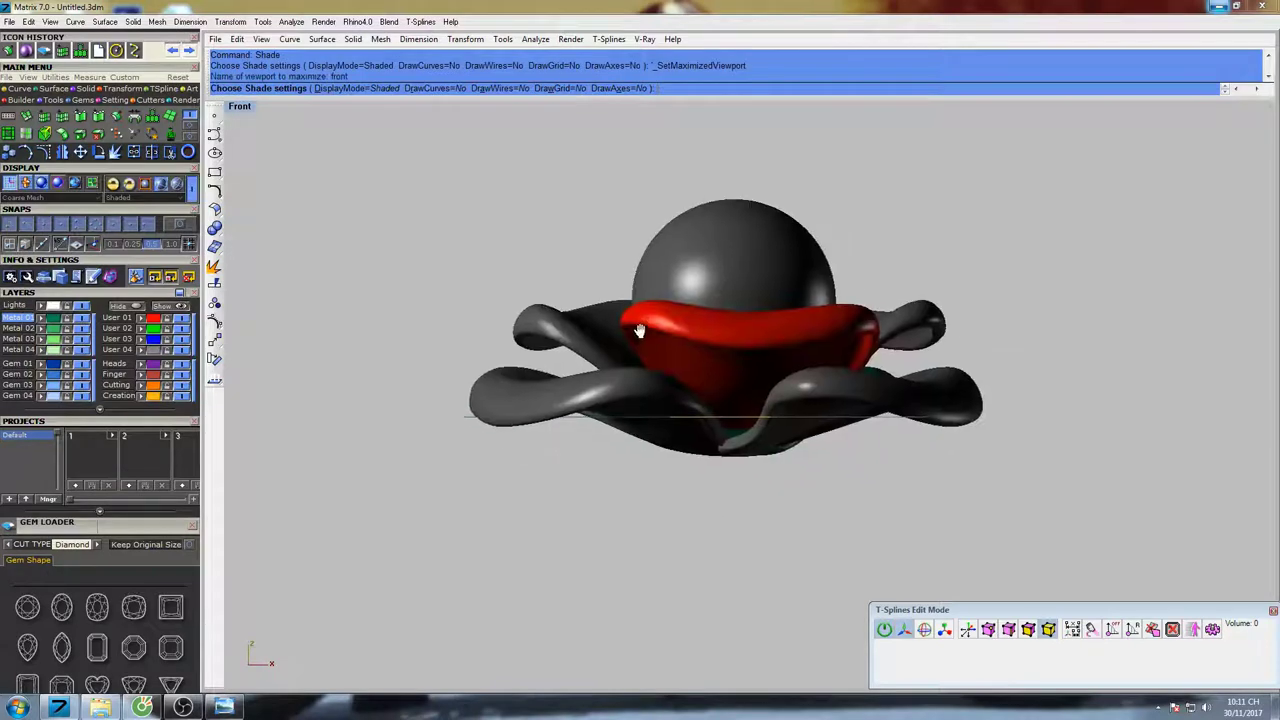
pyautogui.moveTo(680, 260)
pyautogui.keyDown('ctrl'); pyautogui.mouseDown(button='right')
pyautogui.moveTo(684, 302)
pyautogui.moveTo(628, 298)
pyautogui.mouseUp(button='right'); pyautogui.keyUp('ctrl')
pyautogui.press('Escape')
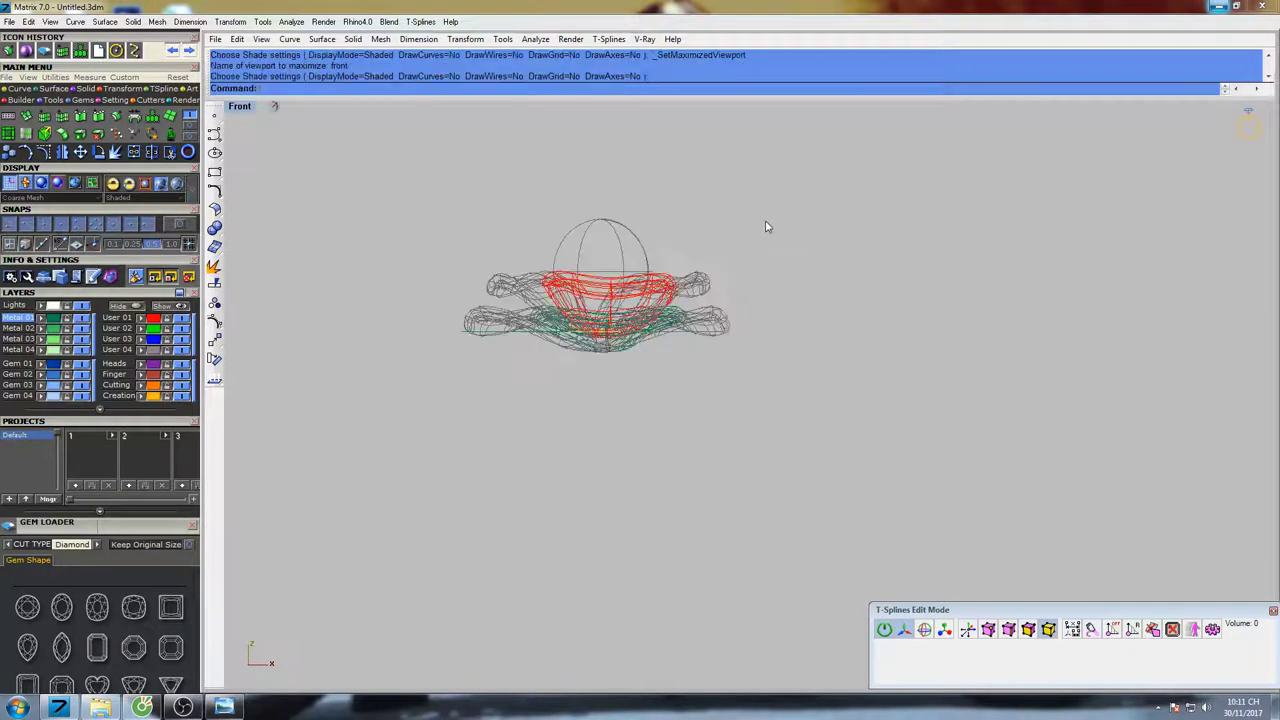
# Draw a circle centred on the origin (0) in the Front view, large enough to surround the flower
pyautogui.scroll(-5, 687, 284)
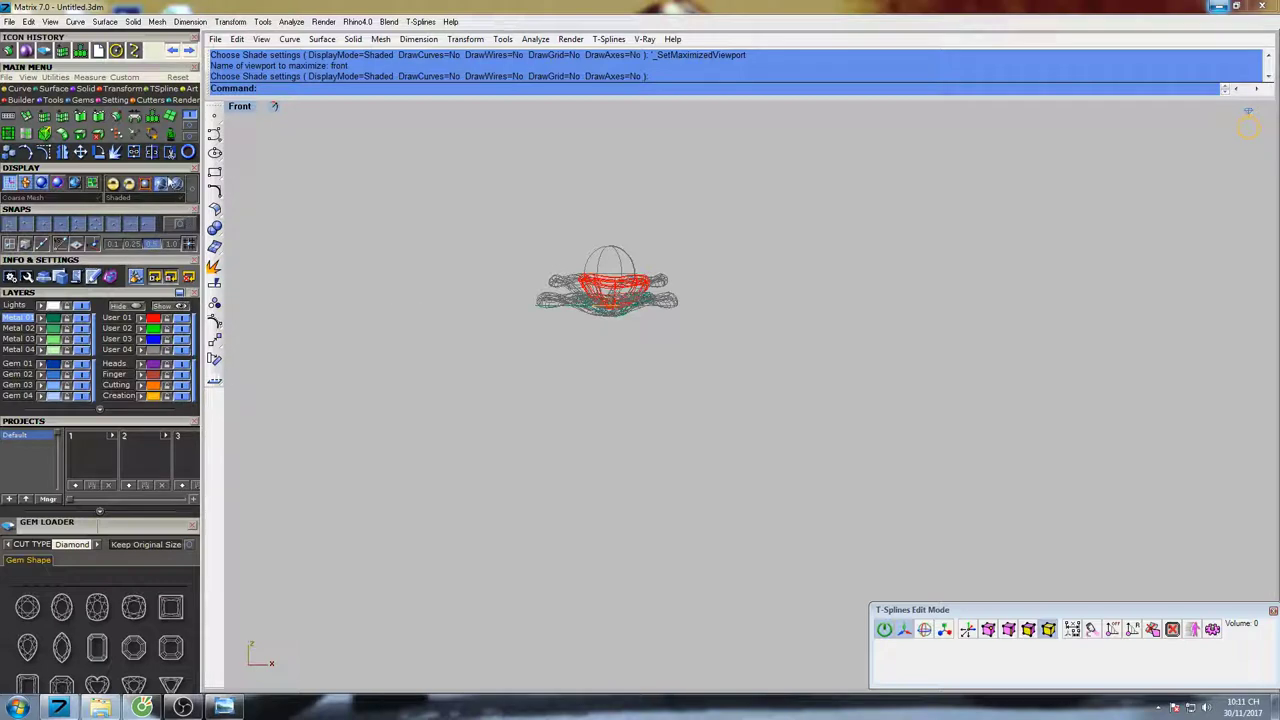
pyautogui.click(20, 88)
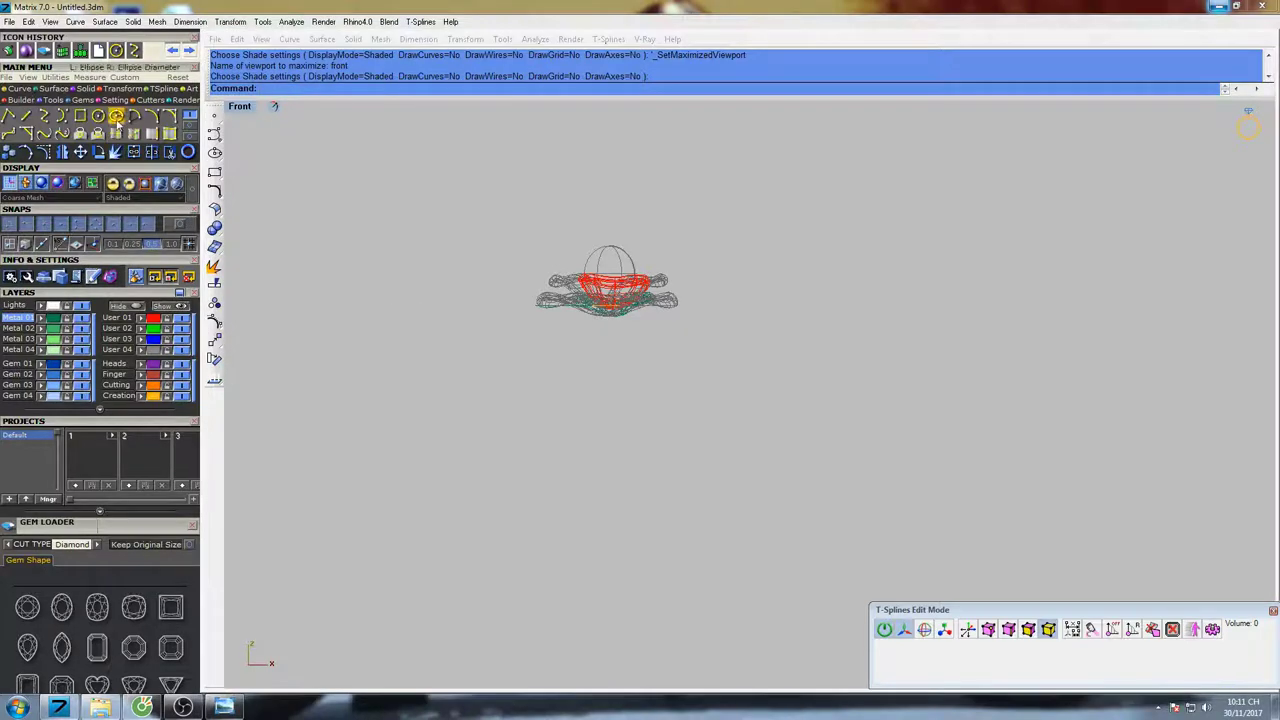
pyautogui.click(116, 115)
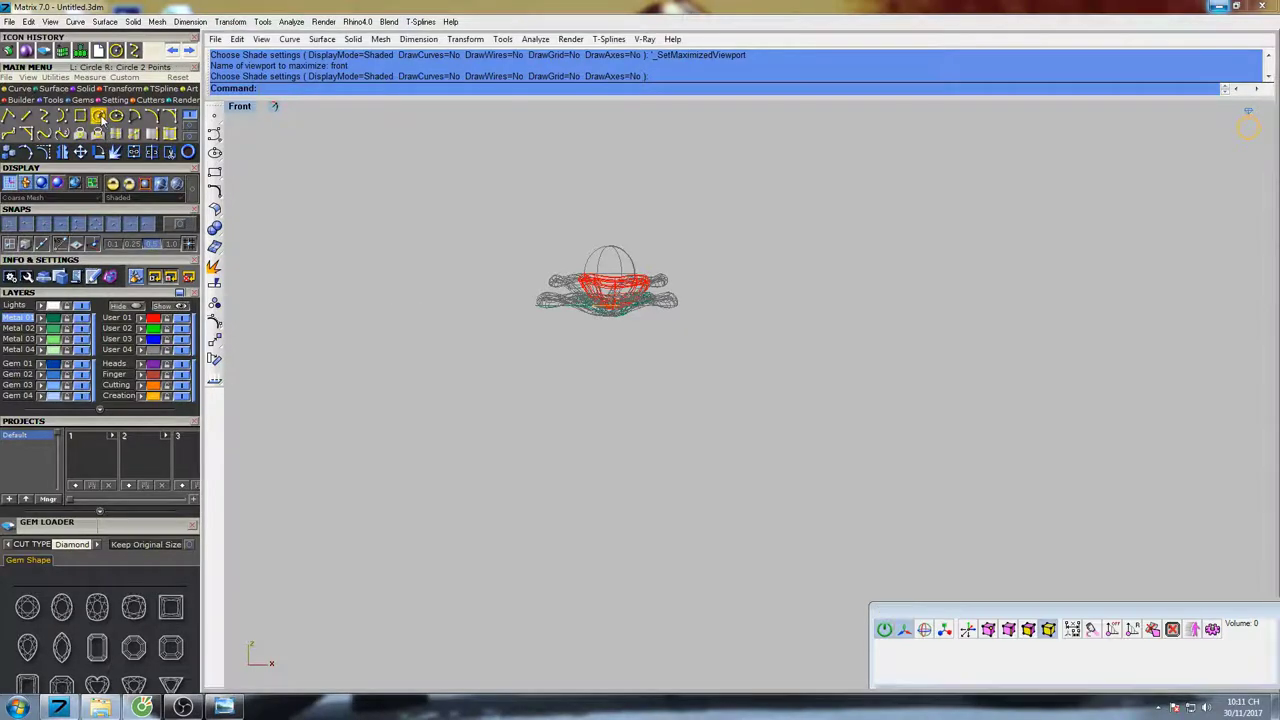
pyautogui.write('0')
pyautogui.press('Return')
pyautogui.click(648, 377)
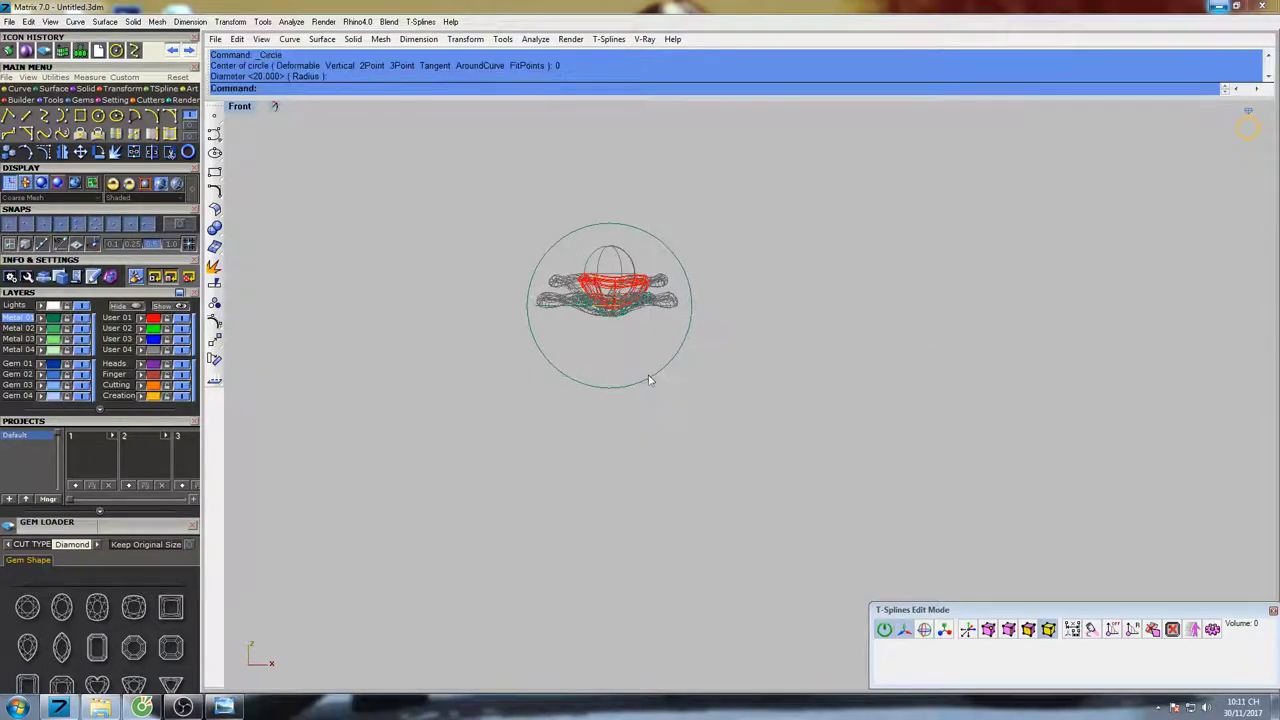
# Offset the circle outward by 1.3 with sharp corners to outline the ring band's outer edge
pyautogui.click(563, 371)
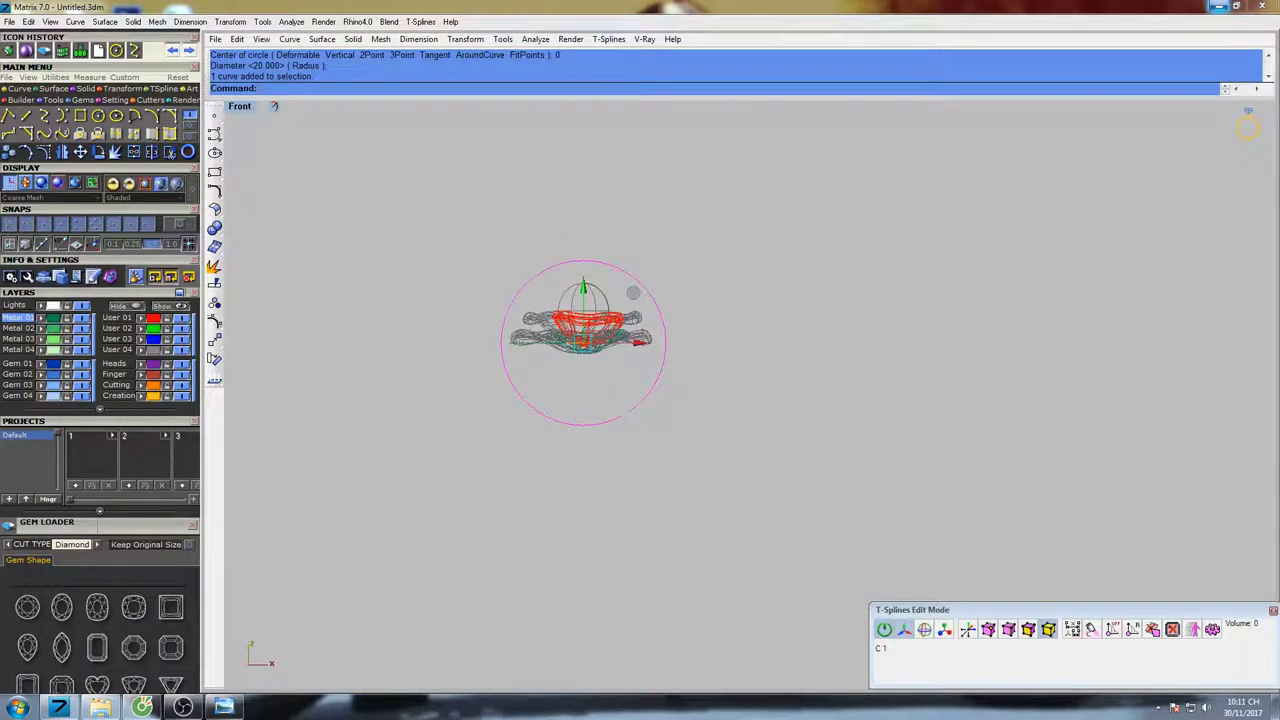
pyautogui.press('Return')
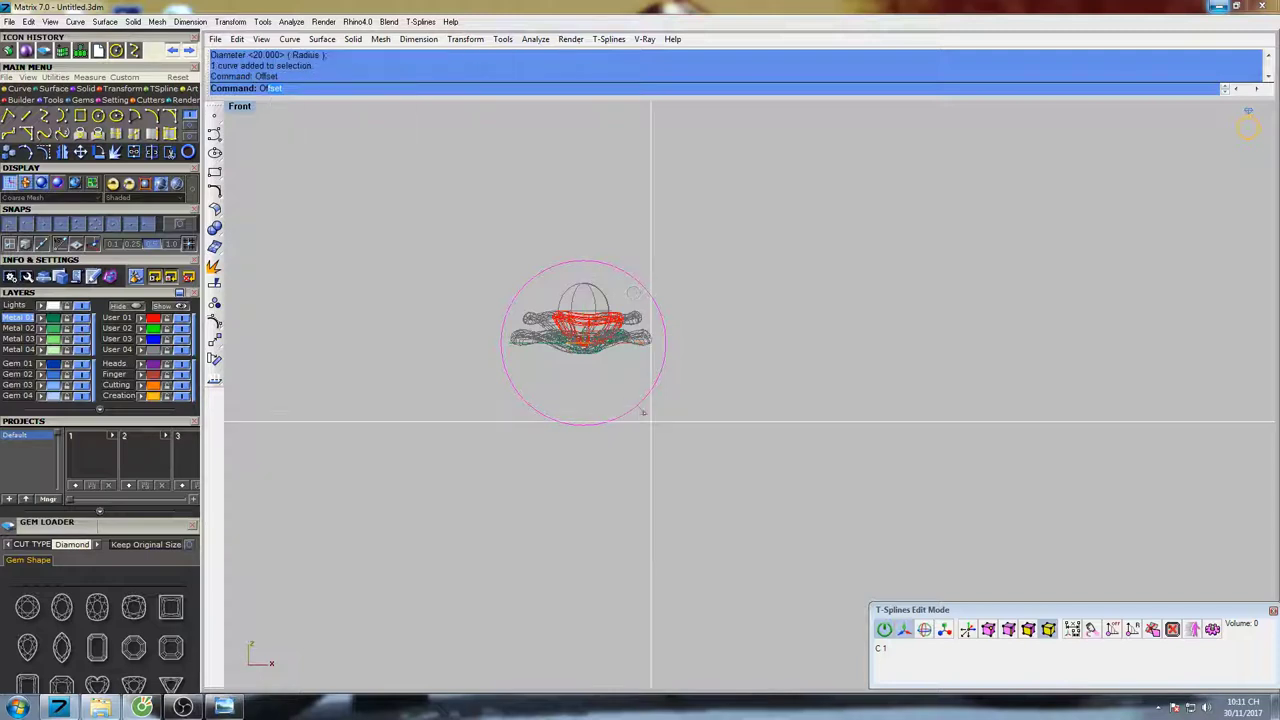
pyautogui.click(676, 434)
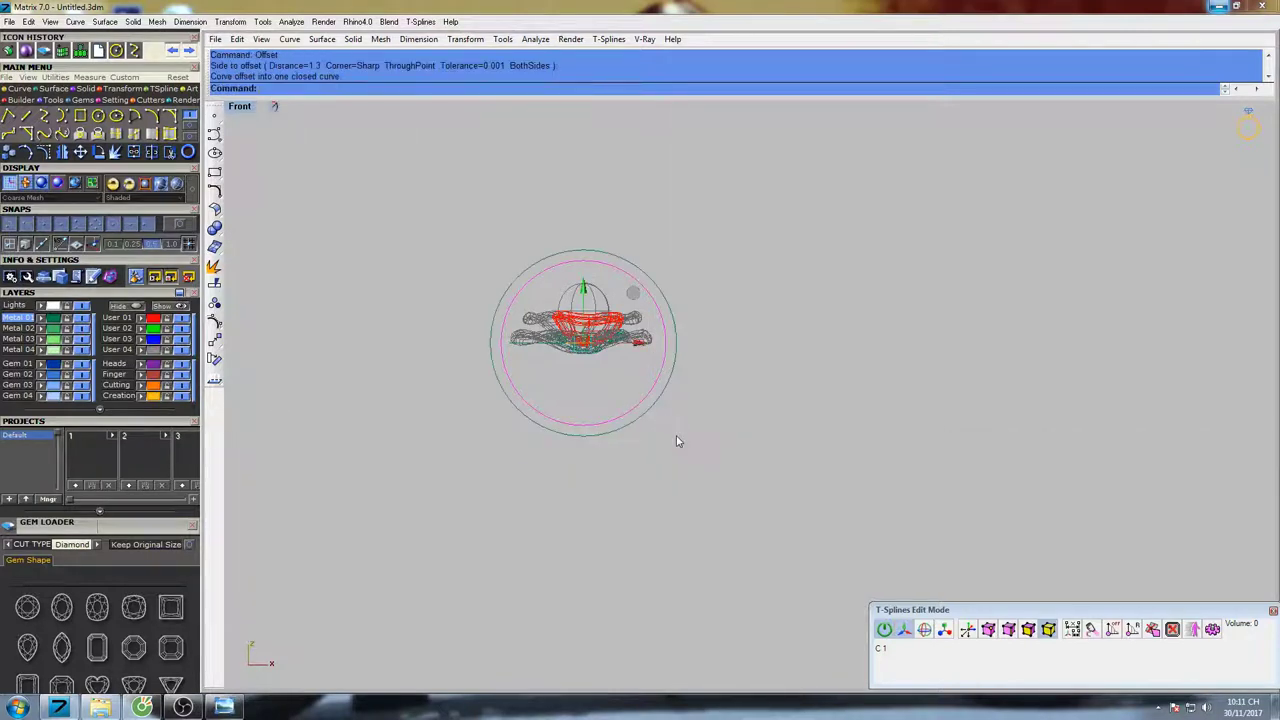
pyautogui.click(940, 582)
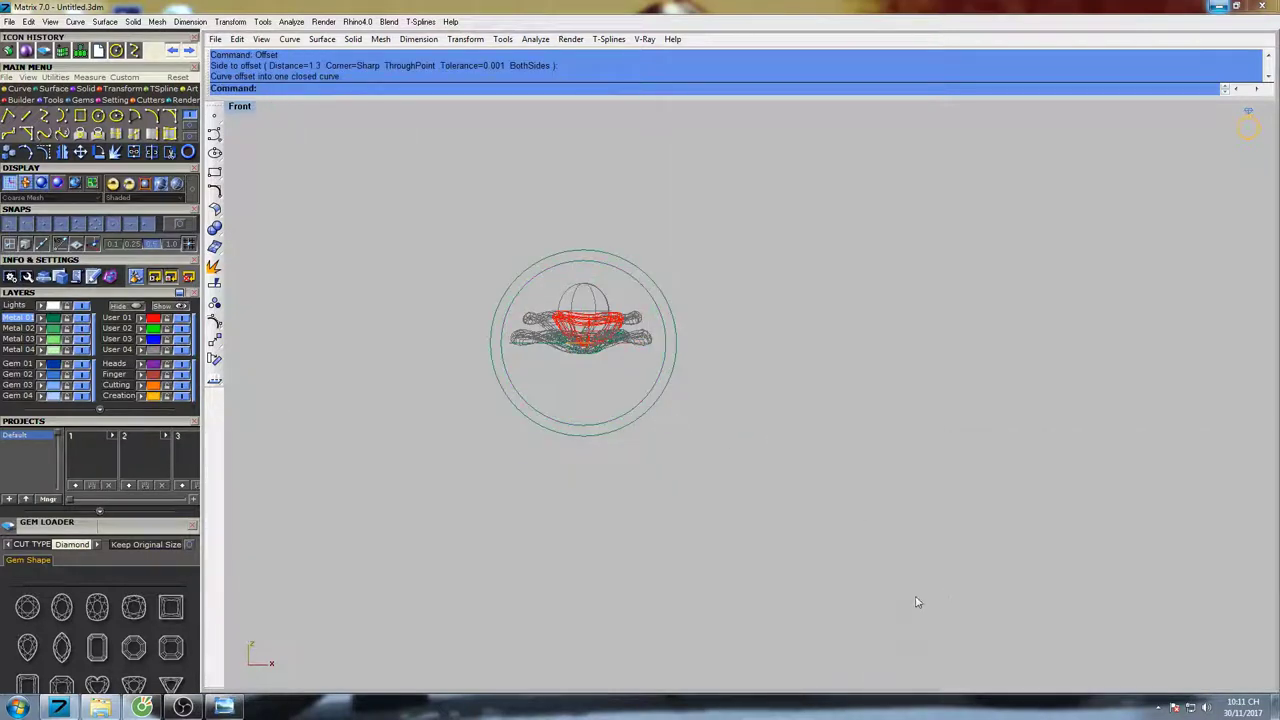
# Unlock all the locked flower parts
pyautogui.moveTo(760, 342); pyautogui.dragTo(756, 379, button='right')
pyautogui.scroll(4, 588, 333)
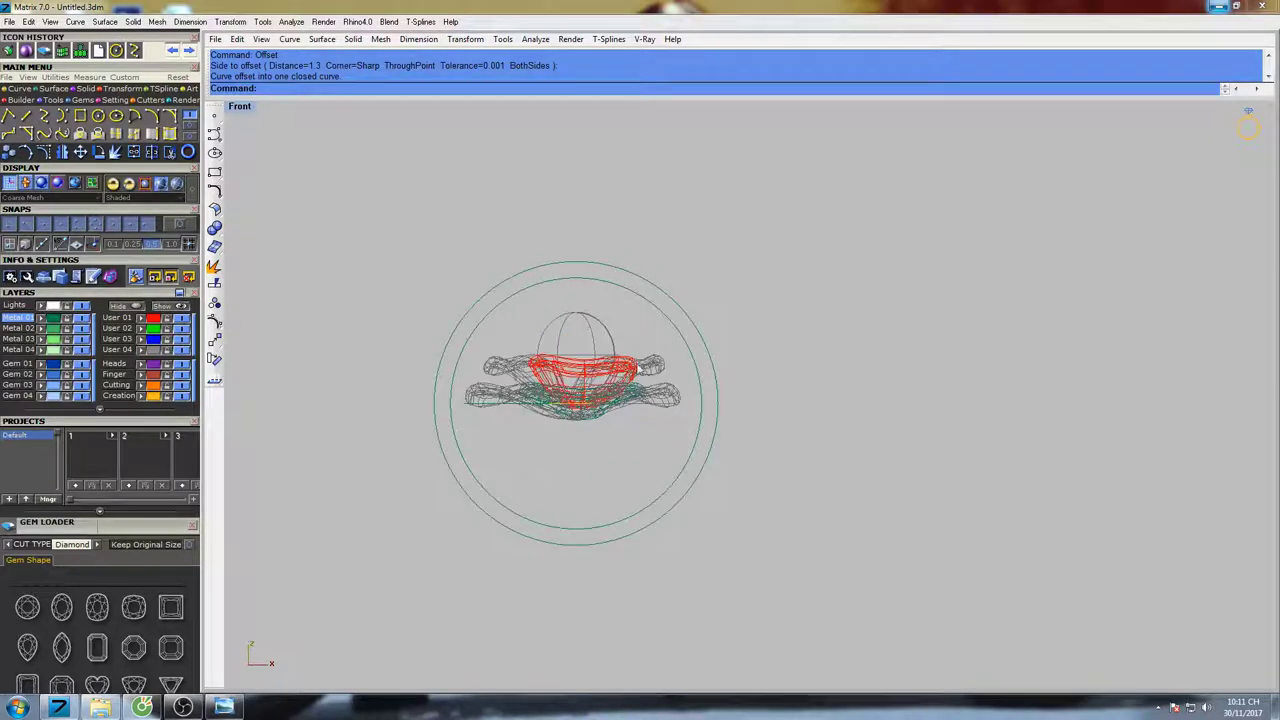
pyautogui.write('unlock')
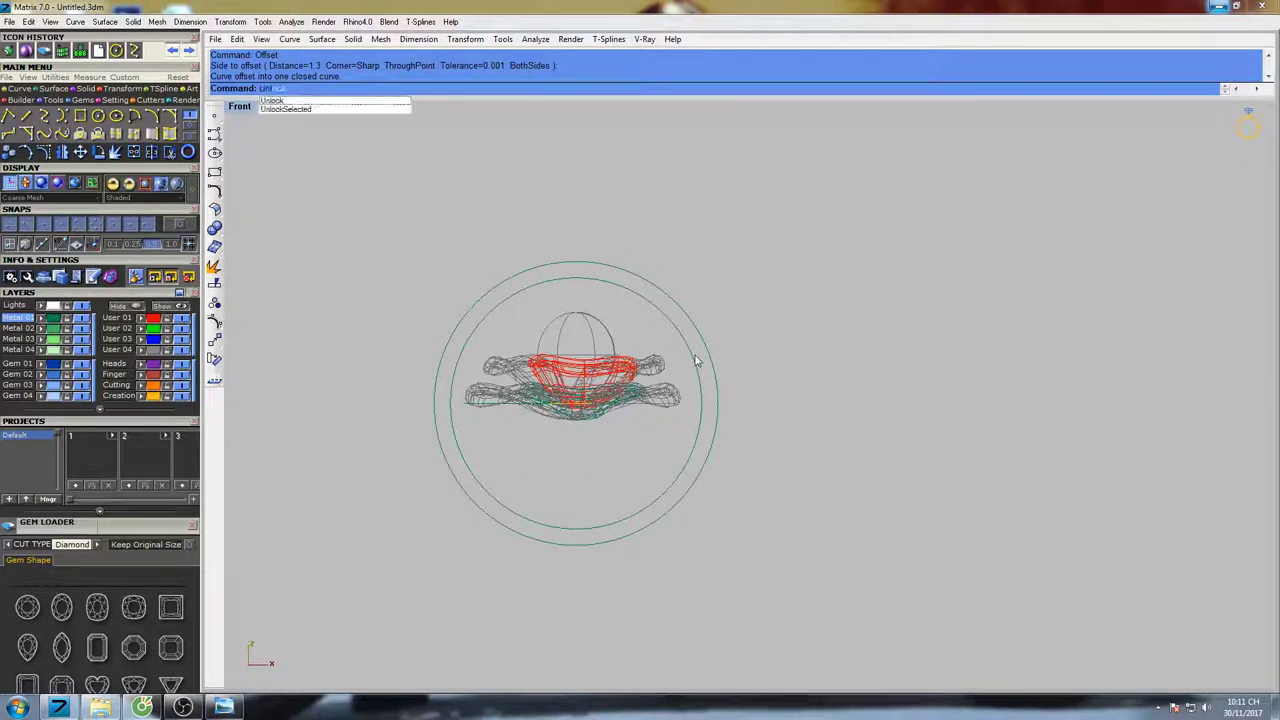
pyautogui.press('Return')
# Move the whole flower with its central sphere and base curves straight up onto the top of the outer circle
pyautogui.moveTo(328, 455); pyautogui.dragTo(755, 303)
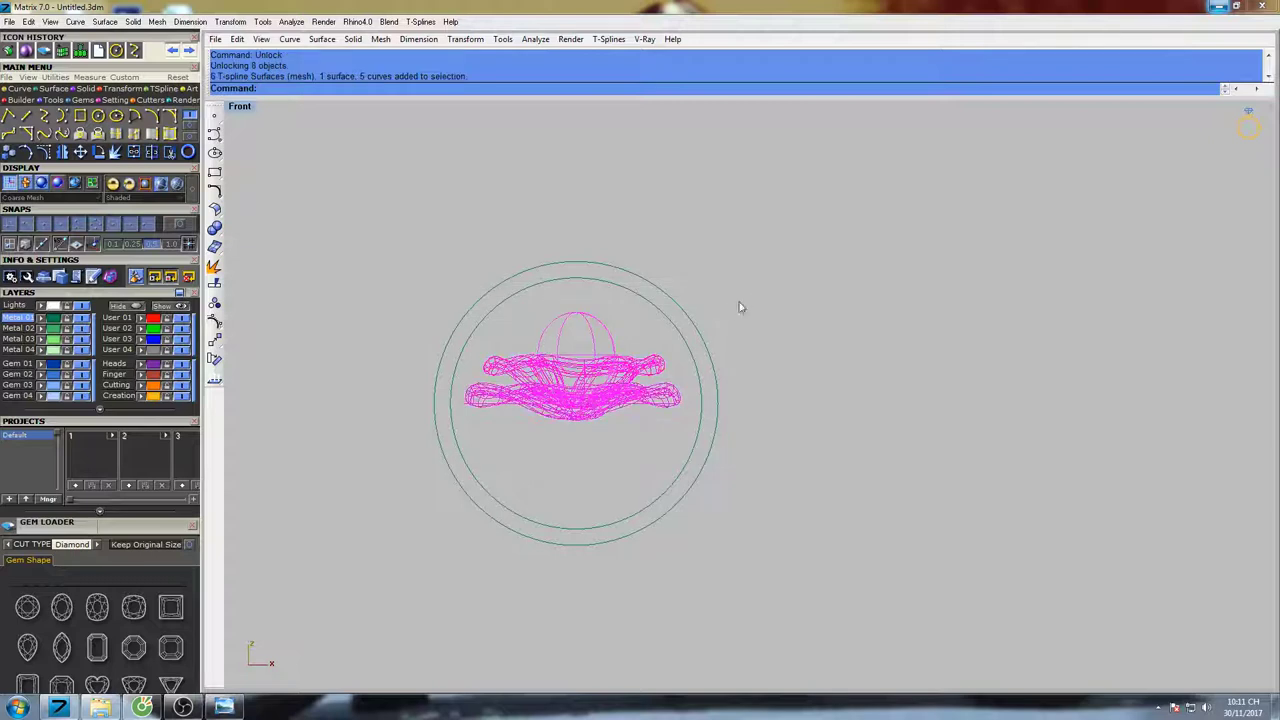
pyautogui.moveTo(740, 303); pyautogui.dragTo(689, 314, button='right')
pyautogui.write('Maove')
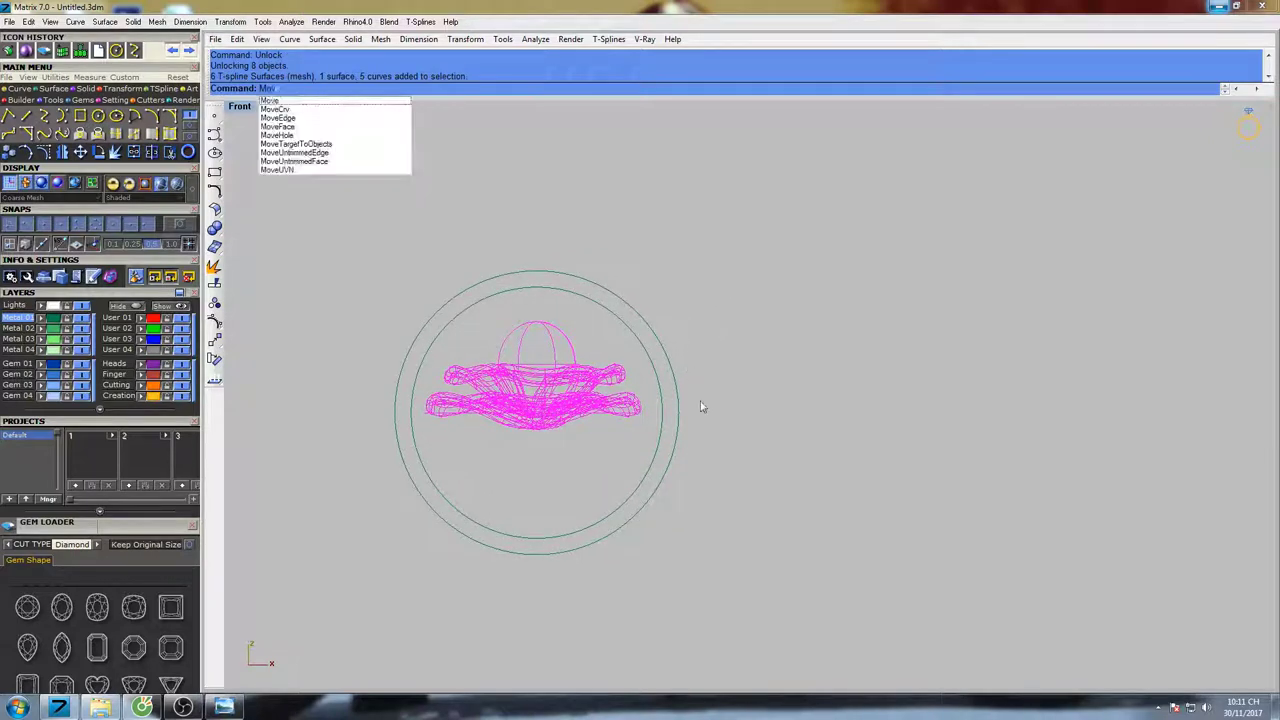
pyautogui.press('Return')
pyautogui.click(786, 452)
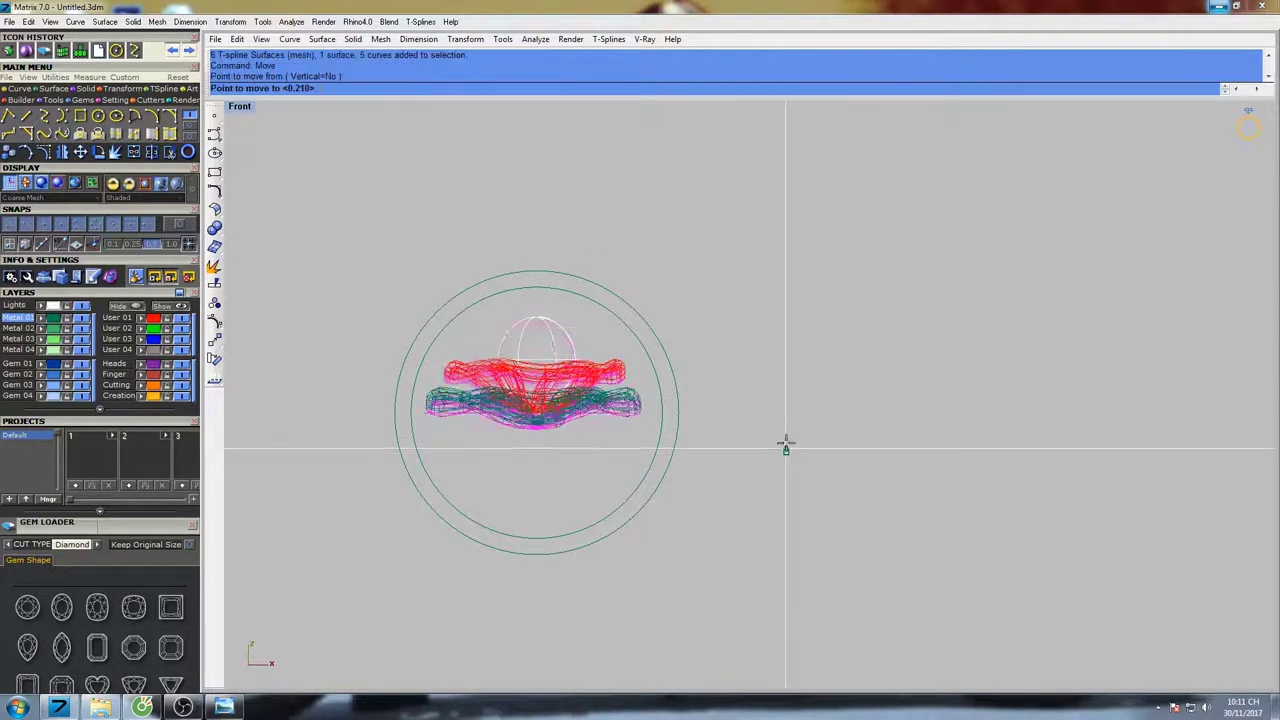
pyautogui.click(771, 303)
pyautogui.moveTo(721, 246); pyautogui.dragTo(701, 279, button='right')
pyautogui.press('Escape')
# Examine how the flower sits on the two ring circles from the Front, Top and Perspective views
pyautogui.scroll(-6, 687, 280)
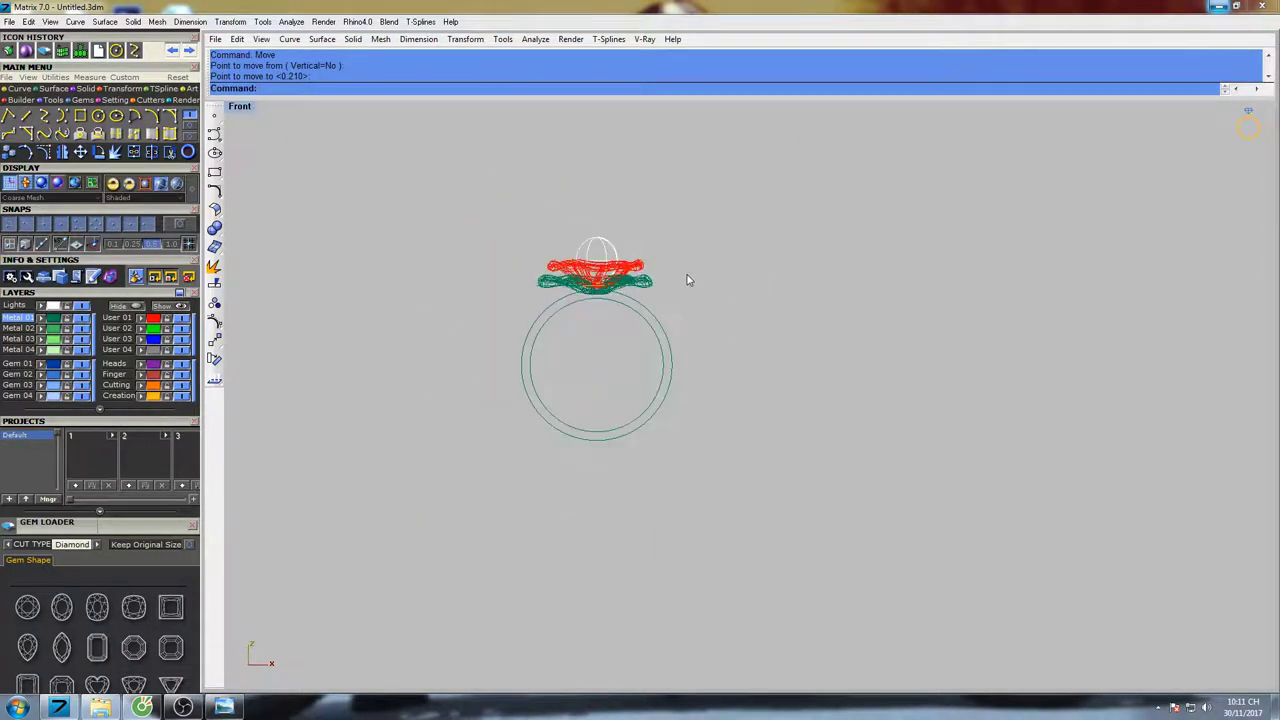
pyautogui.scroll(2, 660, 340)
pyautogui.moveTo(746, 196); pyautogui.dragTo(466, 314)
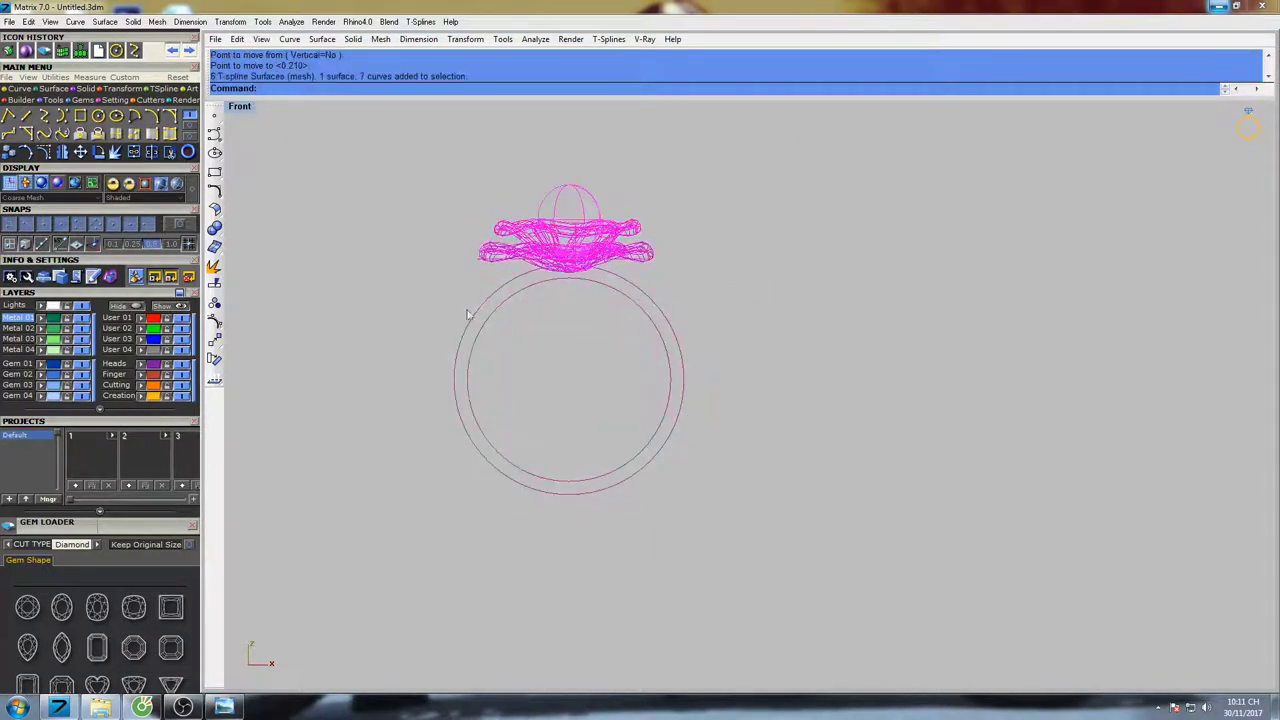
pyautogui.hotkey('ctrl', 'F1')
pyautogui.moveTo(740, 331); pyautogui.dragTo(750, 319, button='right')
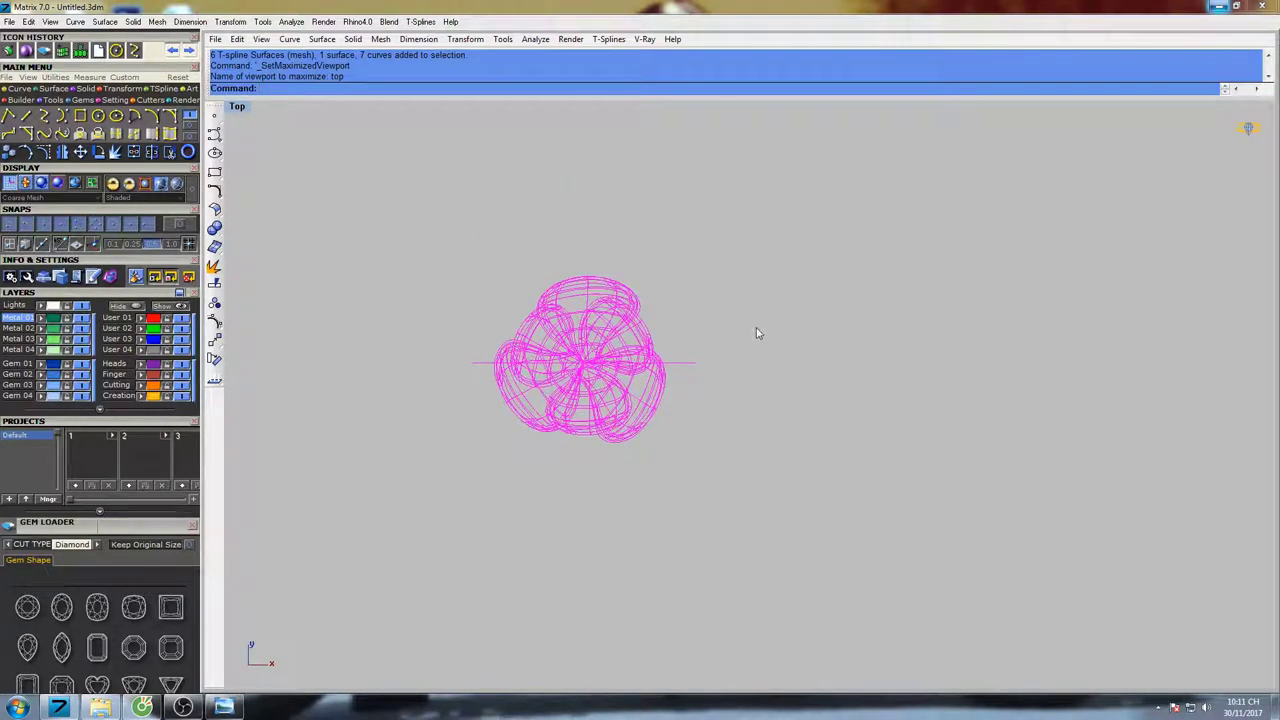
pyautogui.hotkey('ctrl', 'F4')
pyautogui.moveTo(781, 361); pyautogui.dragTo(785, 301, button='right')
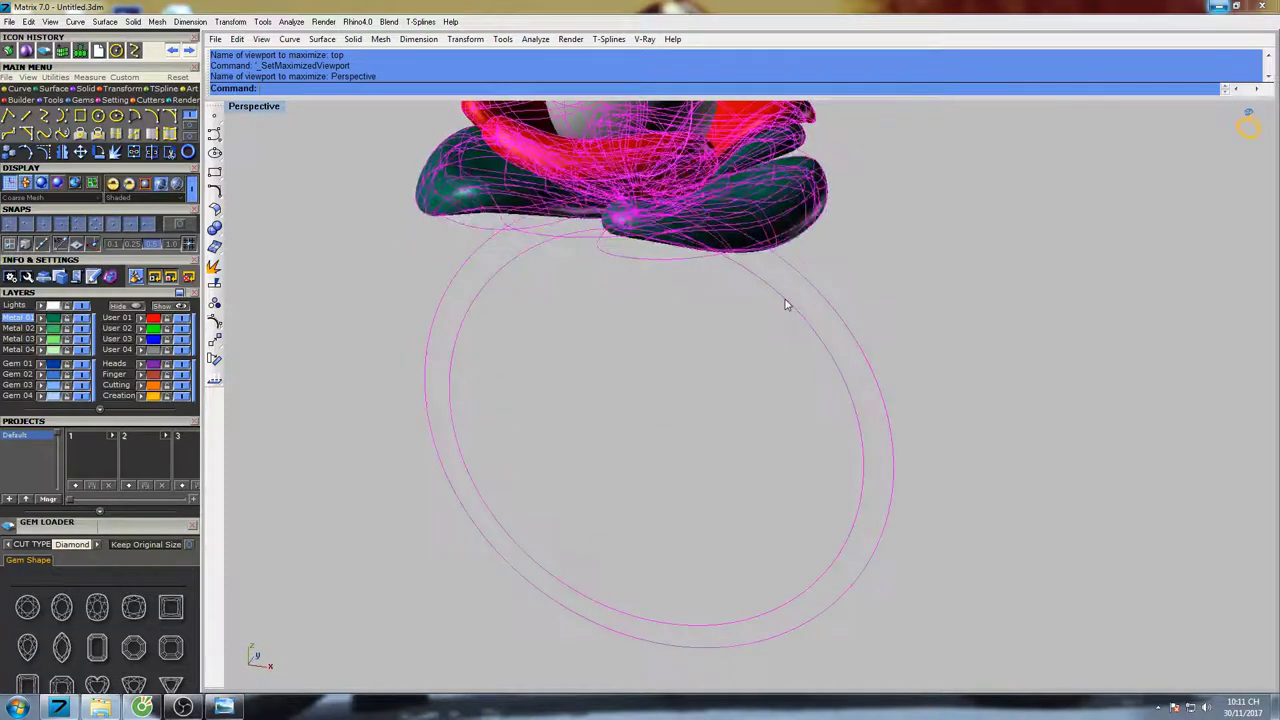
pyautogui.click(807, 347)
# Offset the inner ring circle outward by 1 in the Front view to add a circle between the existing two
pyautogui.hotkey('ctrl', 'F2')
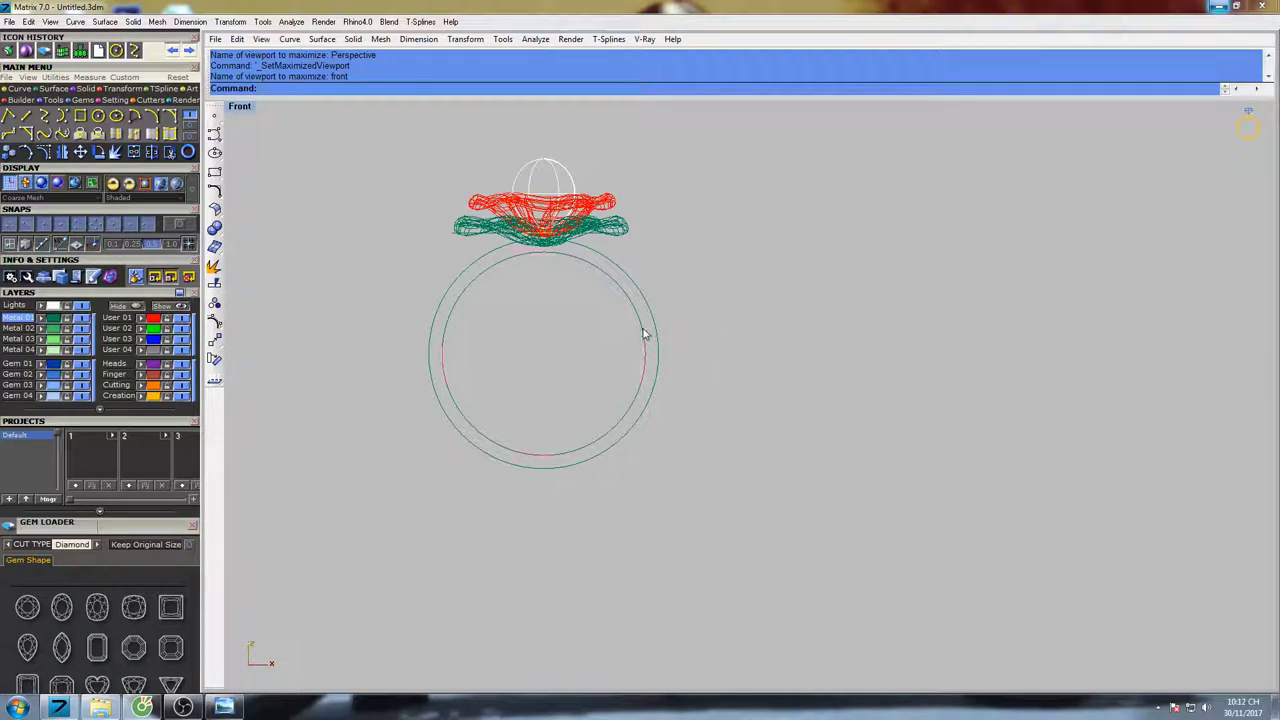
pyautogui.scroll(1, 633, 321)
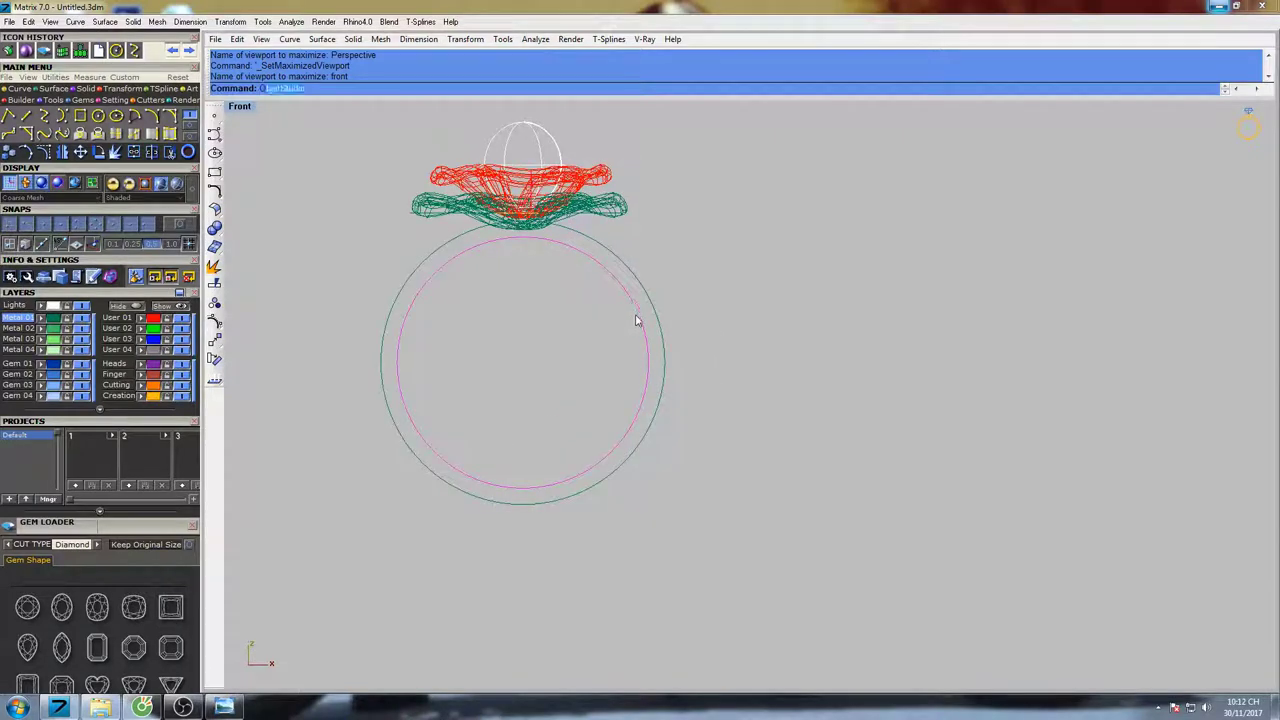
pyautogui.write('ffset')
pyautogui.press('Return')
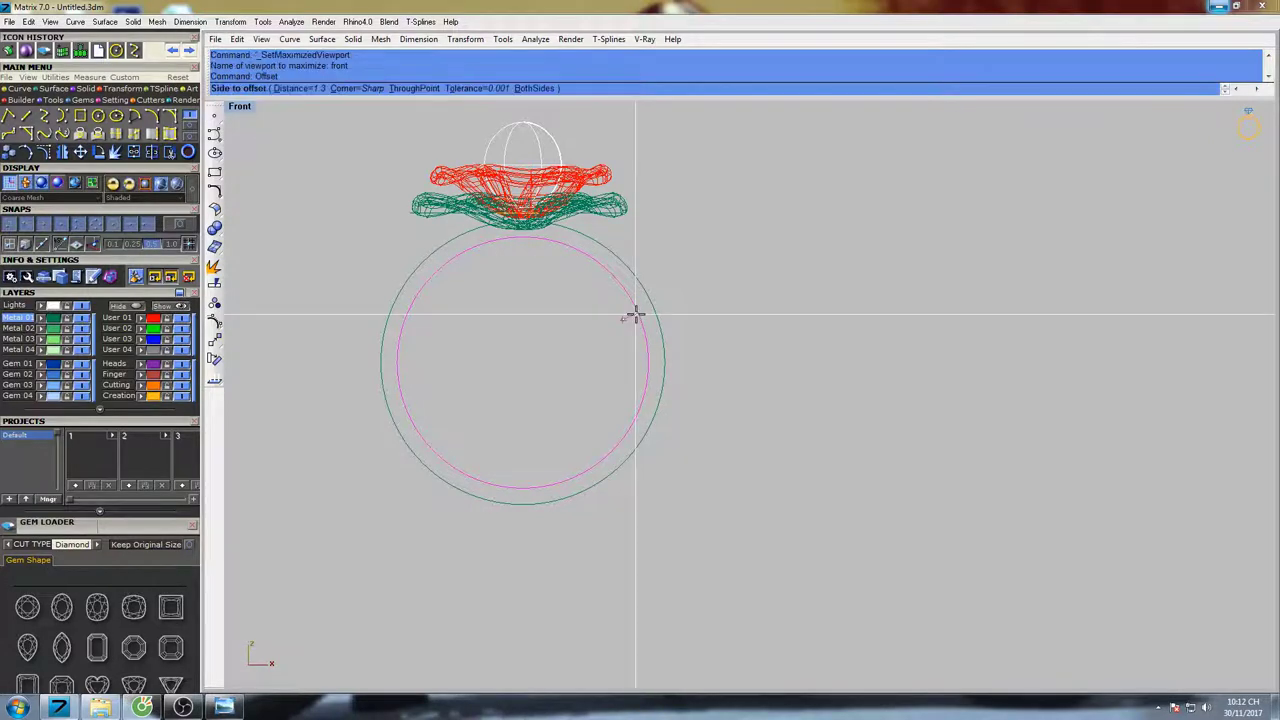
pyautogui.click(648, 318)
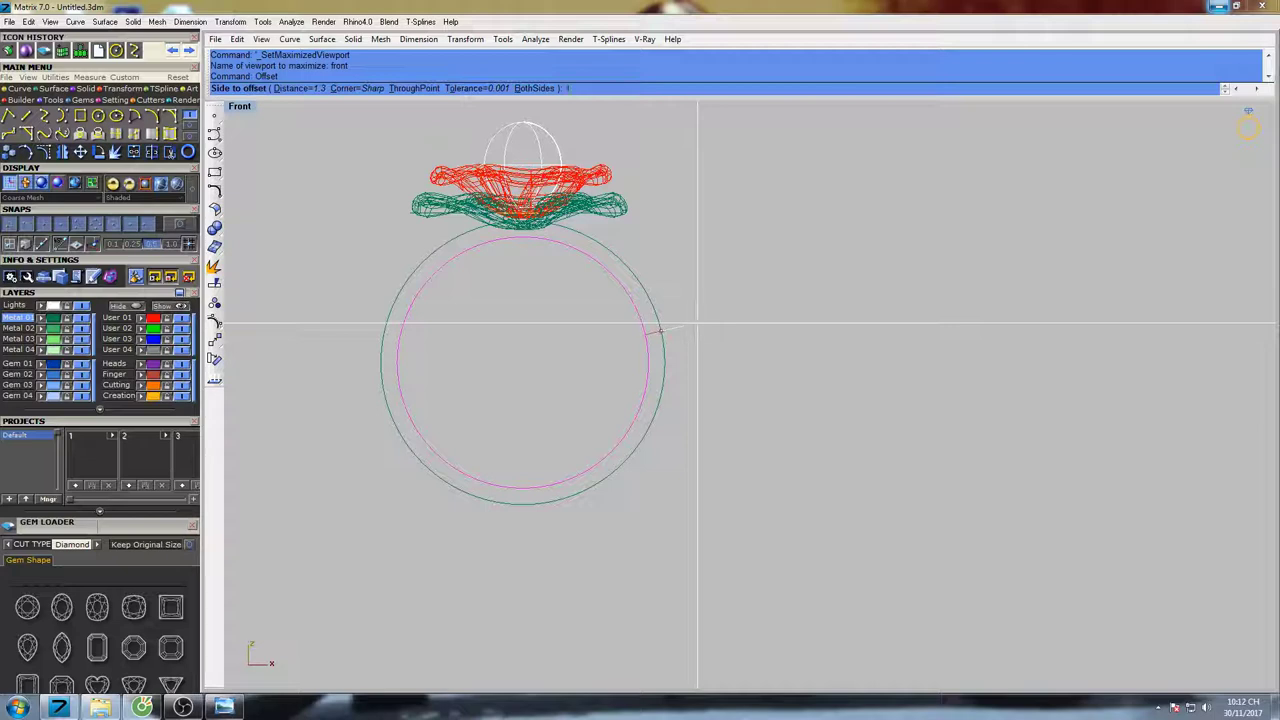
pyautogui.write('1')
pyautogui.press('Return')
pyautogui.click(698, 322)
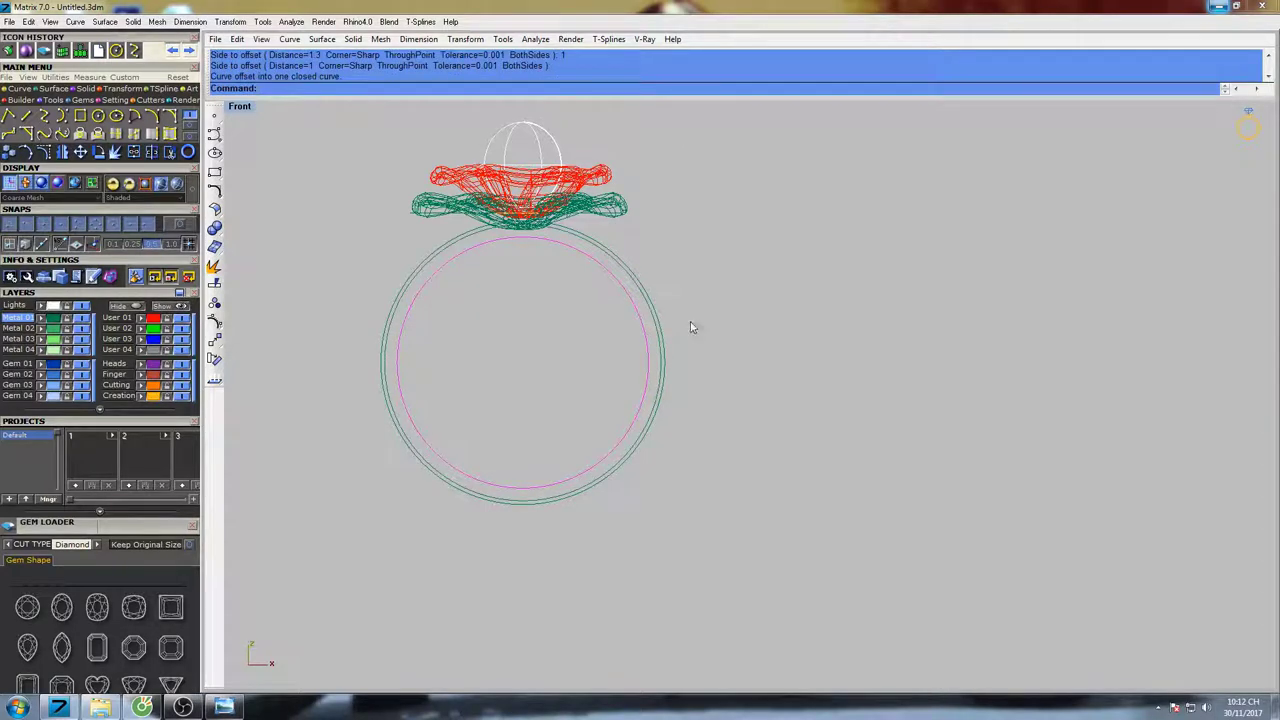
pyautogui.click(658, 315)
pyautogui.moveTo(690, 320); pyautogui.dragTo(659, 320, button='right')
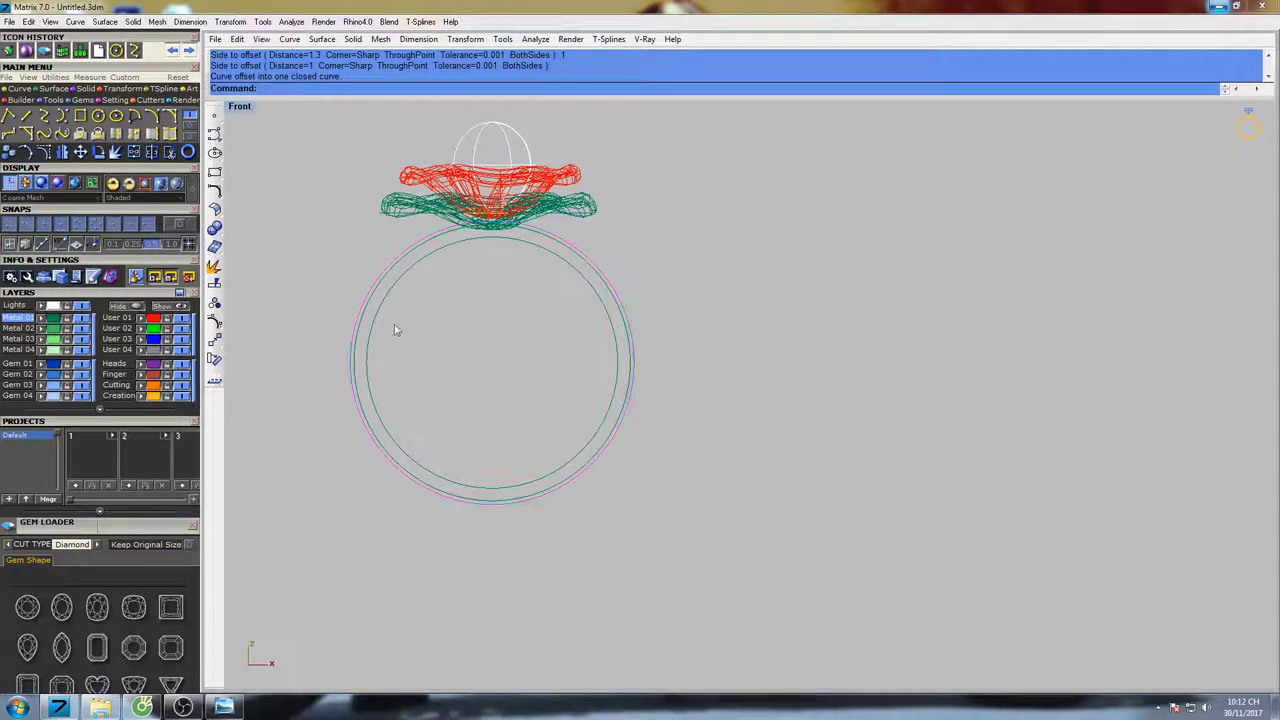
pyautogui.press('Escape')
# Draw a horizontal line in the Right view, extending 1.3 to both sides of the middle circle's lowest point
pyautogui.click(27, 117)
pyautogui.click(27, 116)
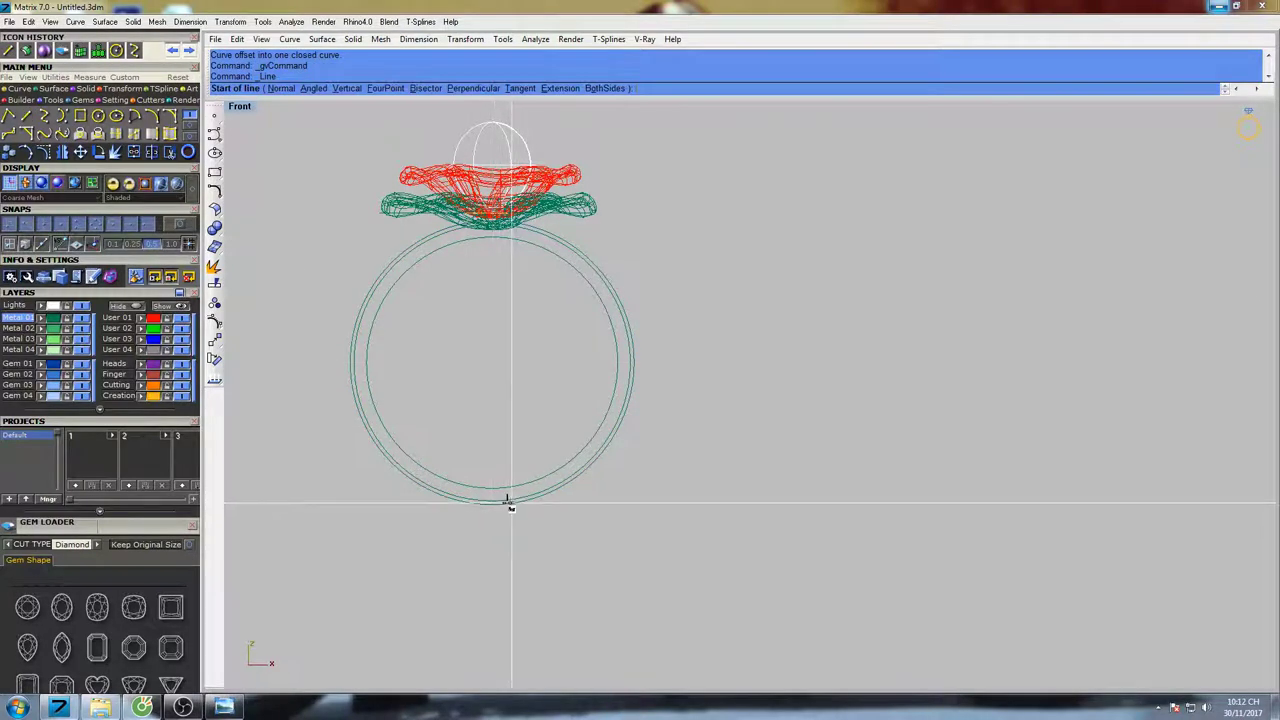
pyautogui.click(494, 501)
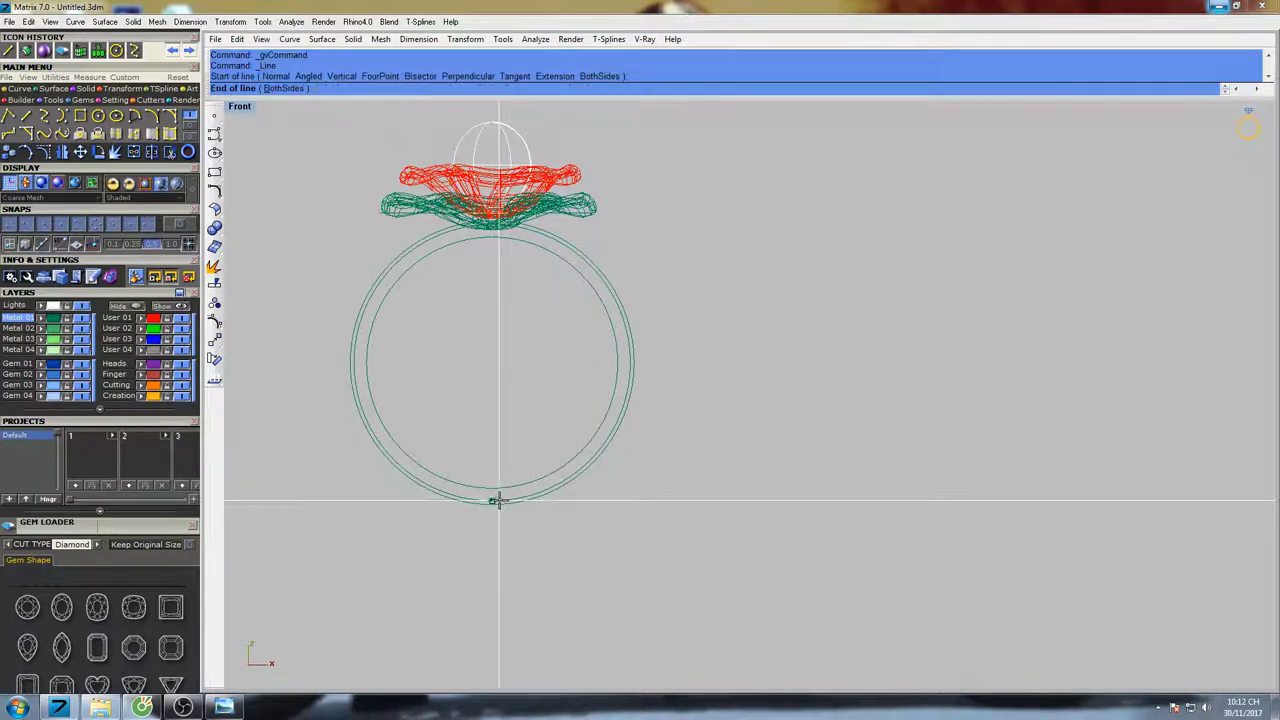
pyautogui.scroll(-3, 500, 505)
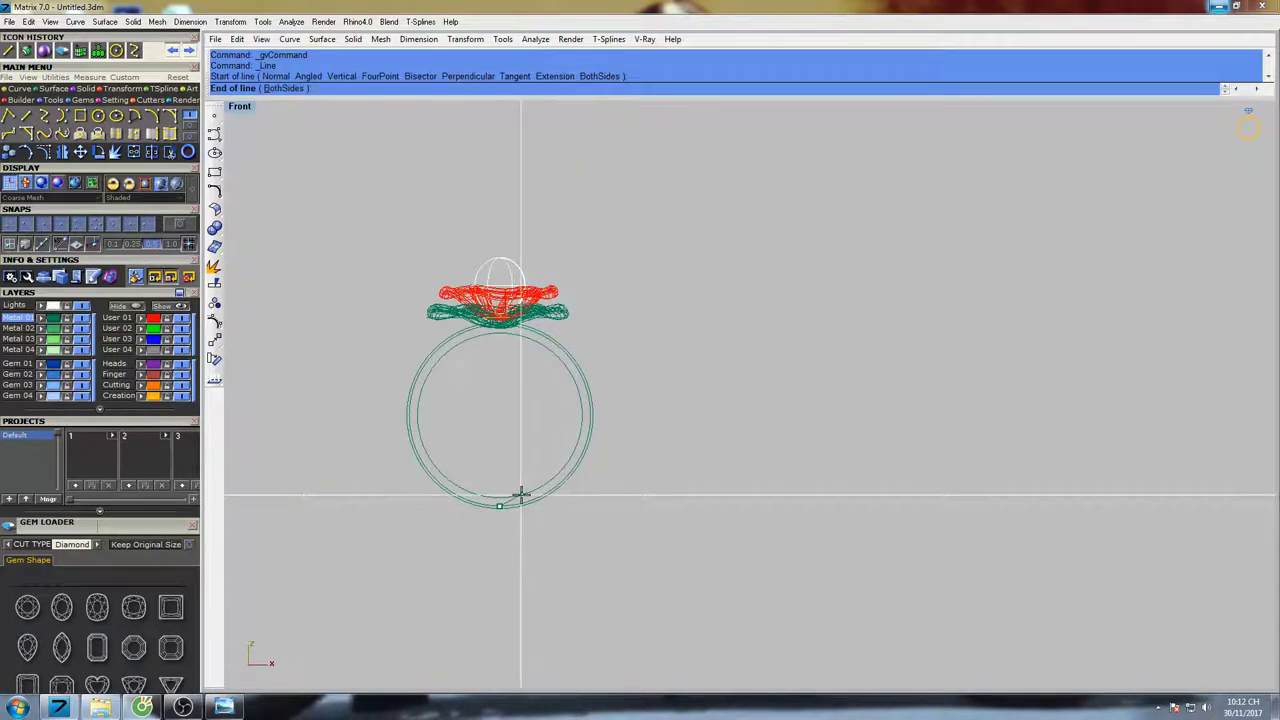
pyautogui.hotkey('ctrl', 'F3')
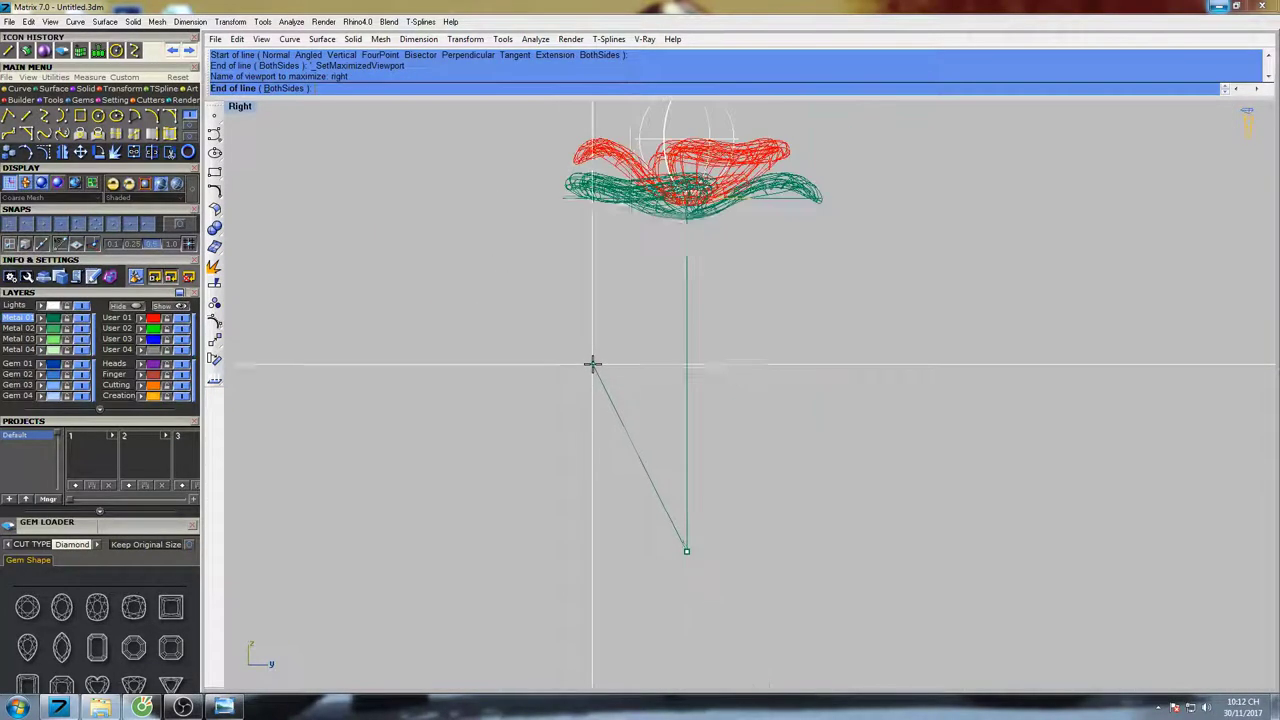
pyautogui.moveTo(791, 520); pyautogui.dragTo(734, 481, button='right')
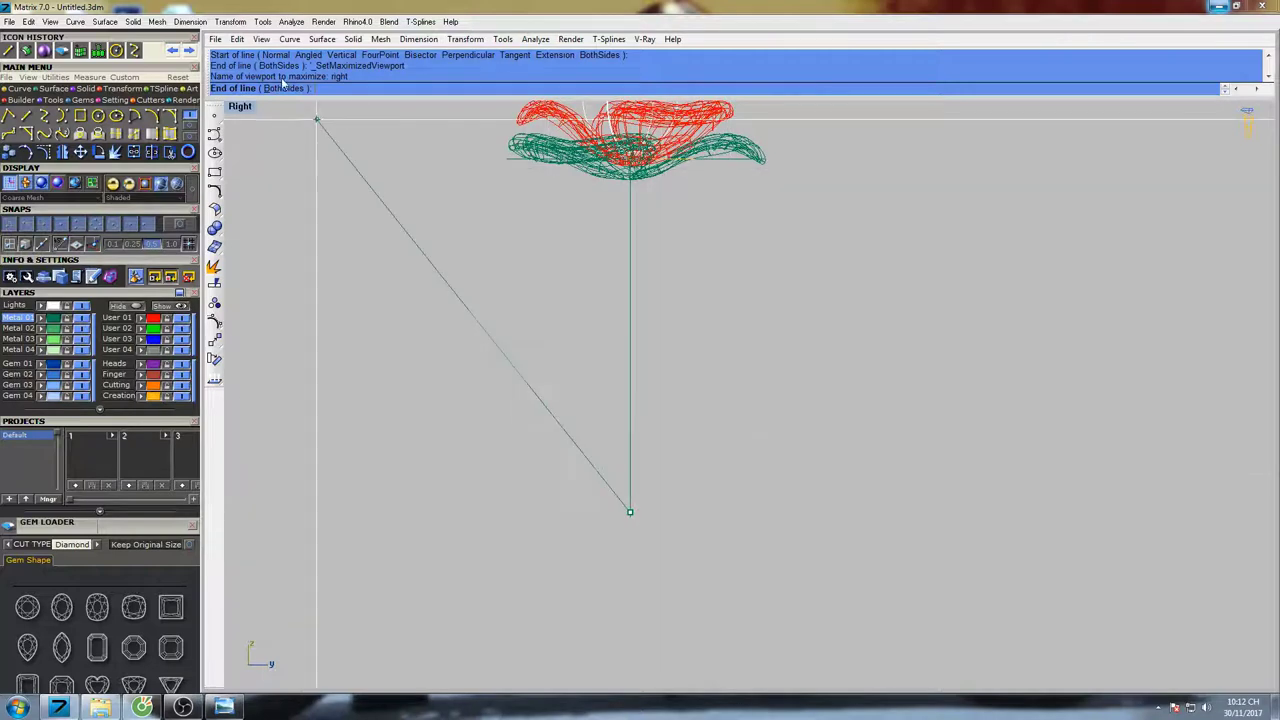
pyautogui.click(284, 88)
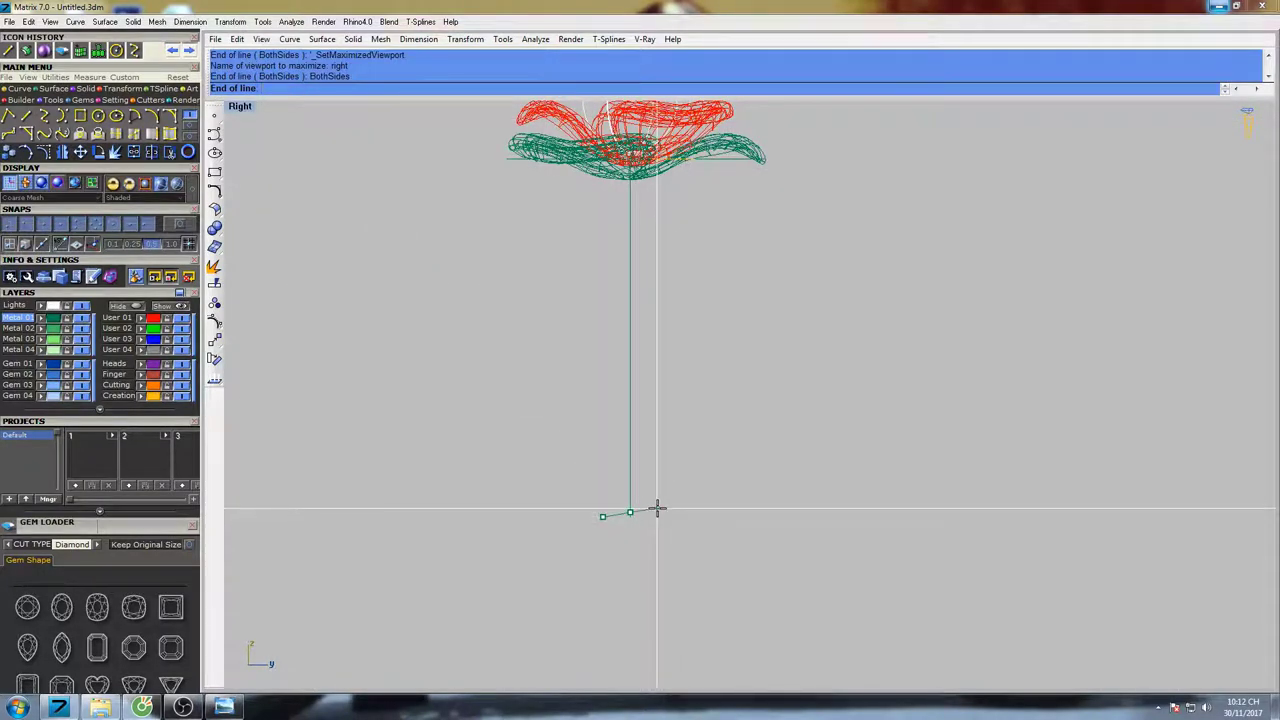
pyautogui.write('1.3')
pyautogui.press('Return')
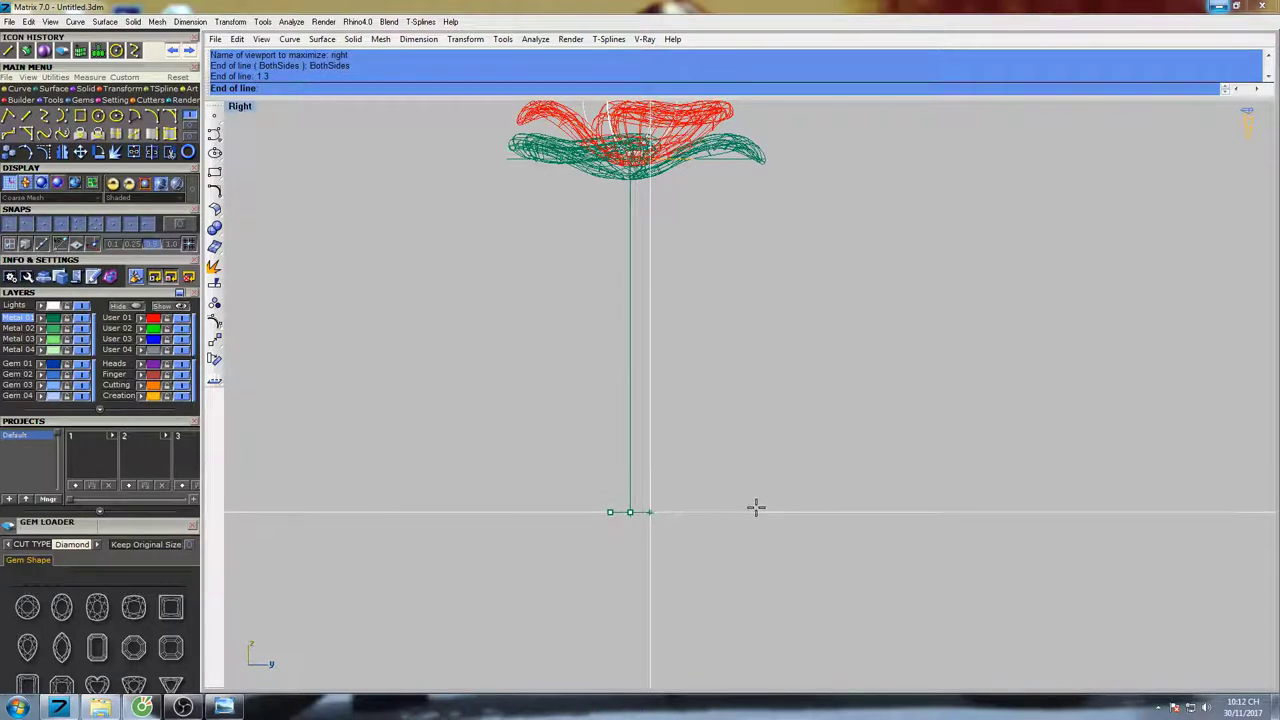
pyautogui.click(750, 504)
pyautogui.moveTo(704, 473); pyautogui.dragTo(677, 475, button='right')
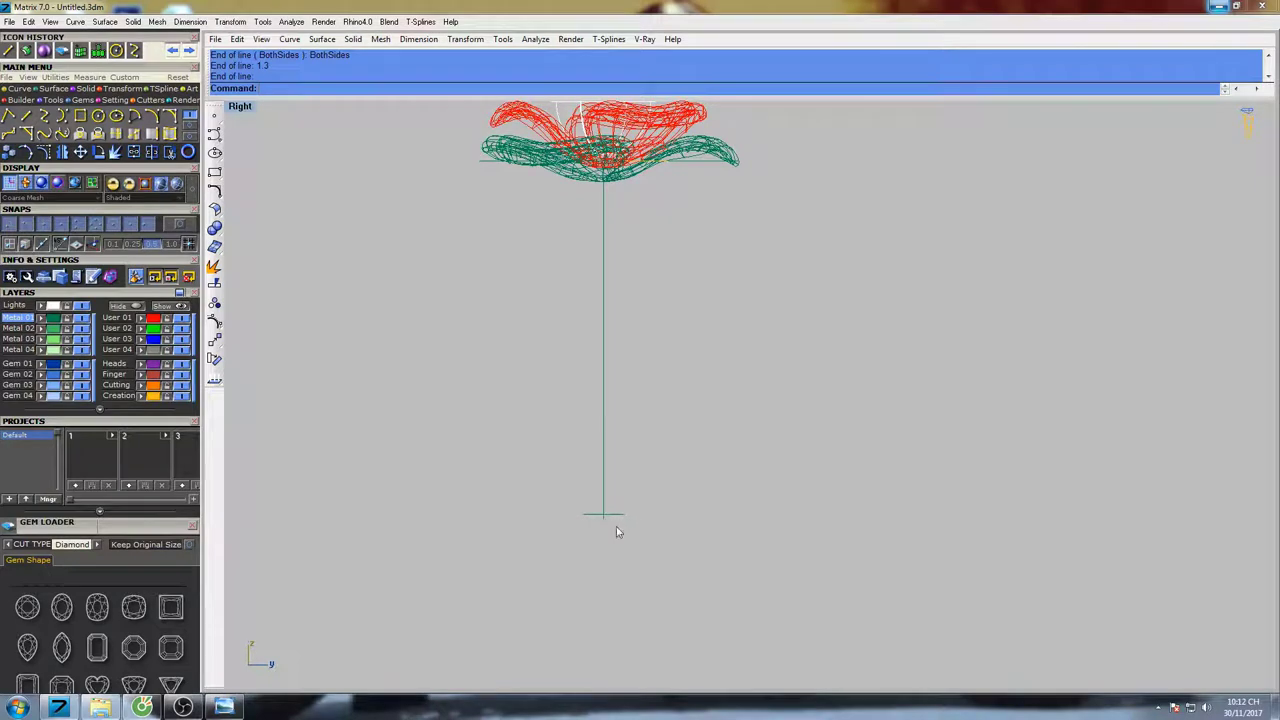
# Rebuild the short horizontal line with 5 points and degree 3, deleting the input curve
pyautogui.scroll(4, 616, 526)
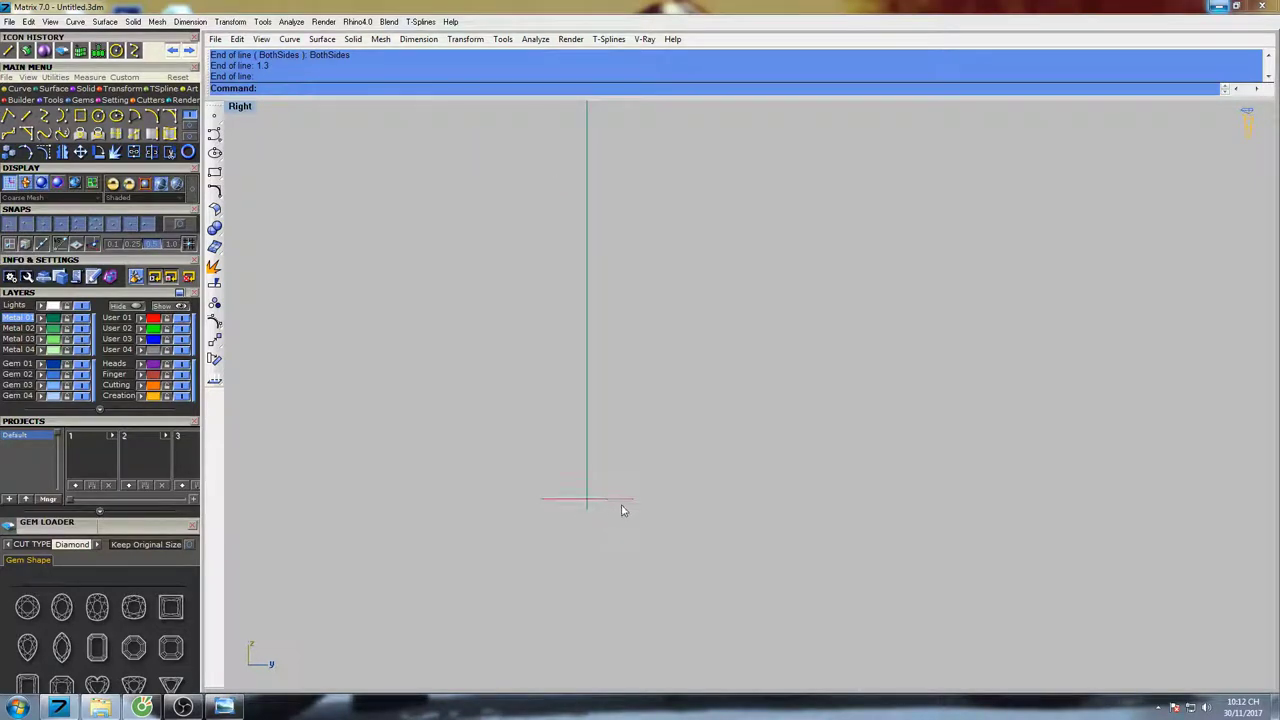
pyautogui.write('re')
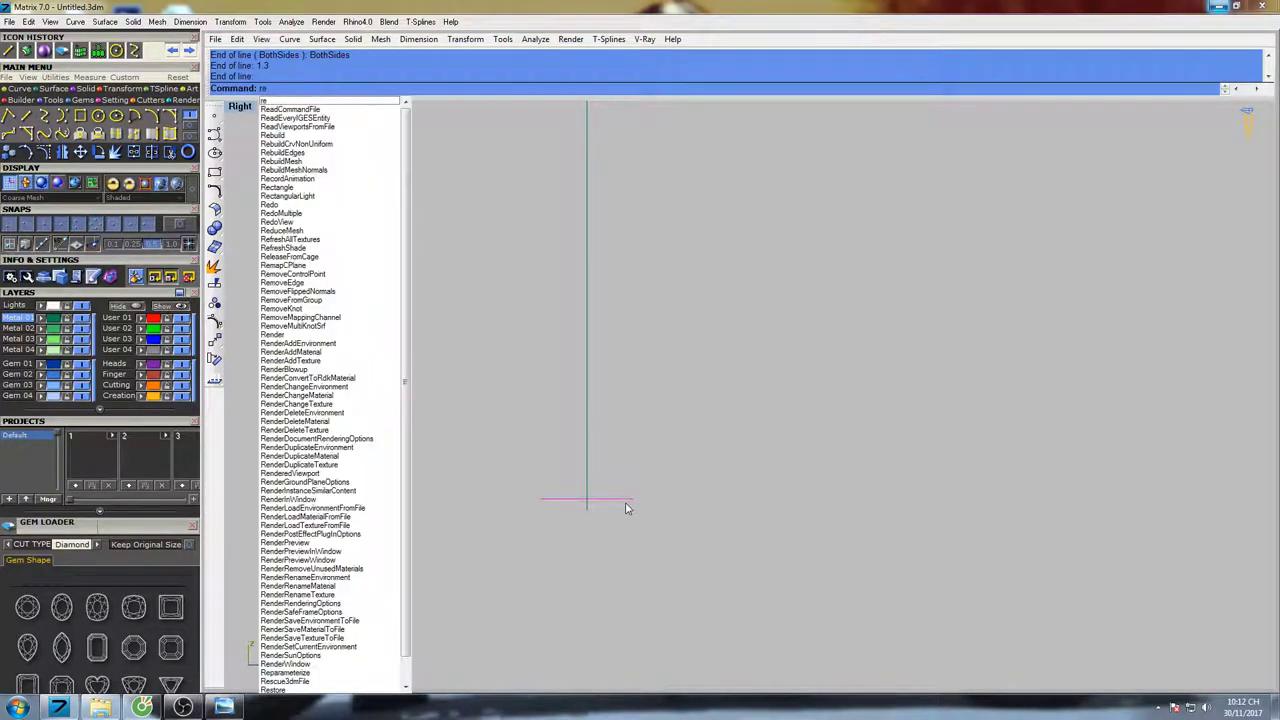
pyautogui.write('build')
pyautogui.press('Return')
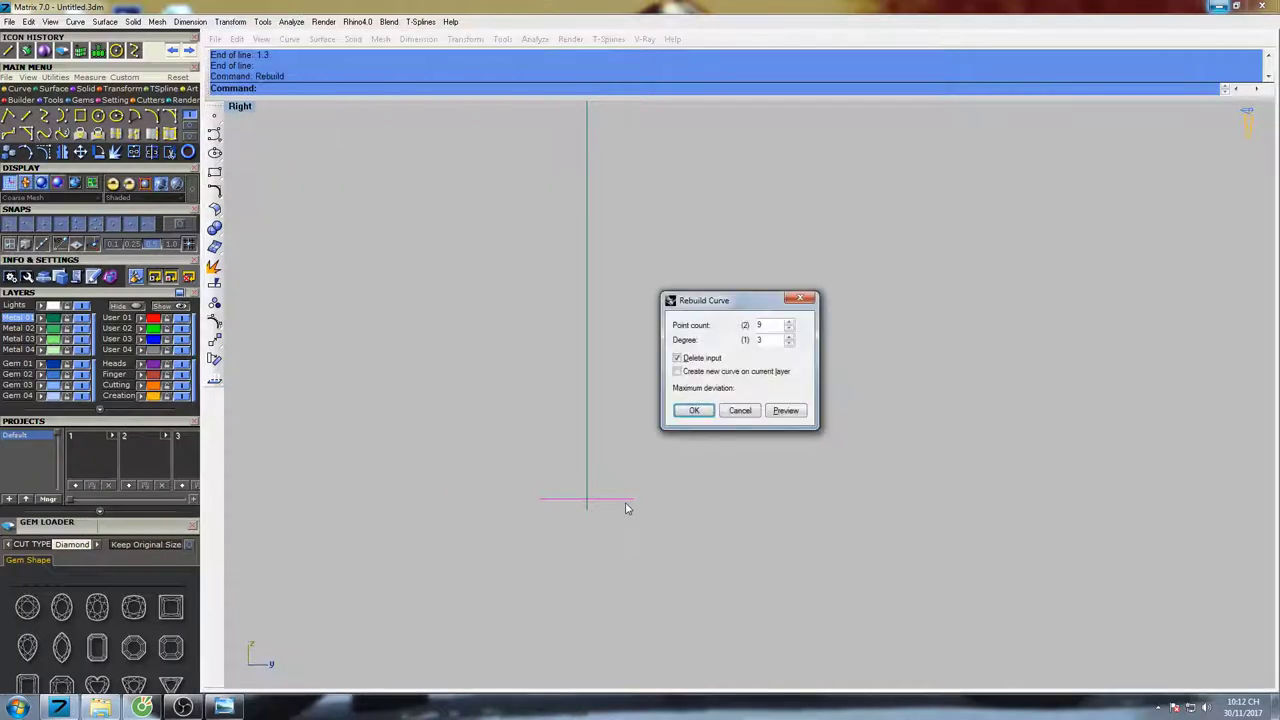
pyautogui.moveTo(767, 326); pyautogui.dragTo(750, 325)
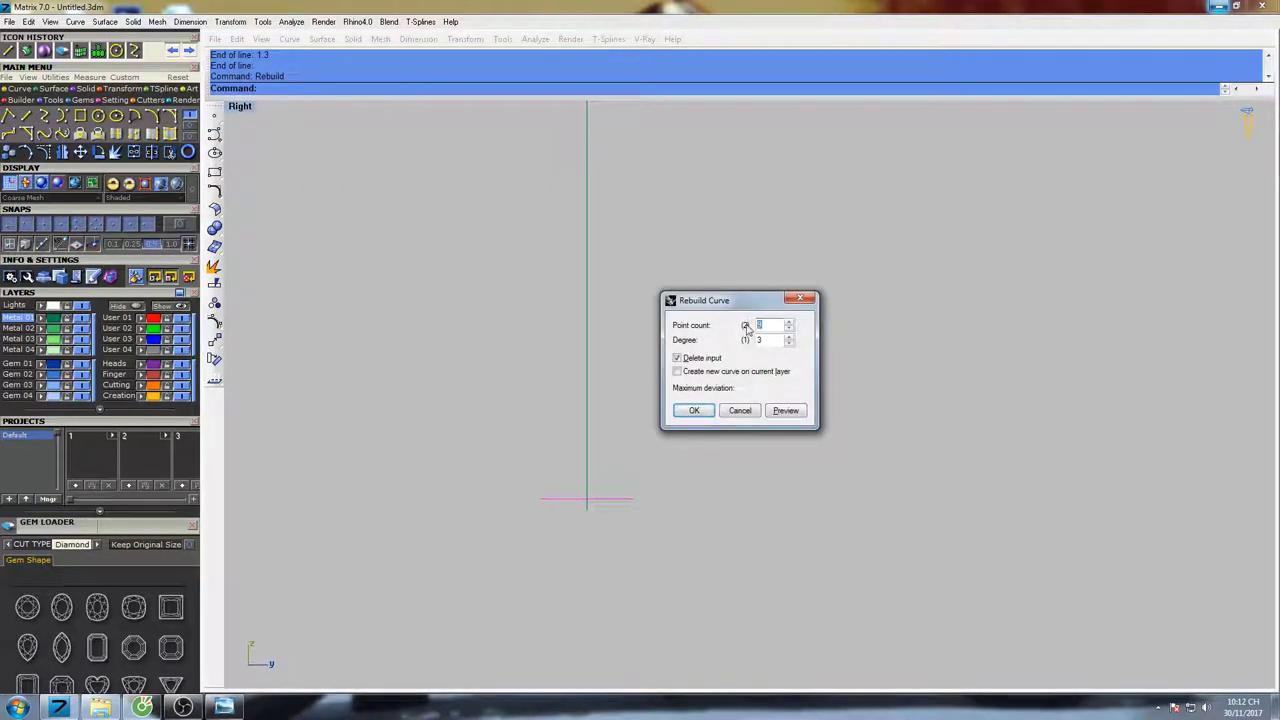
pyautogui.click(694, 411)
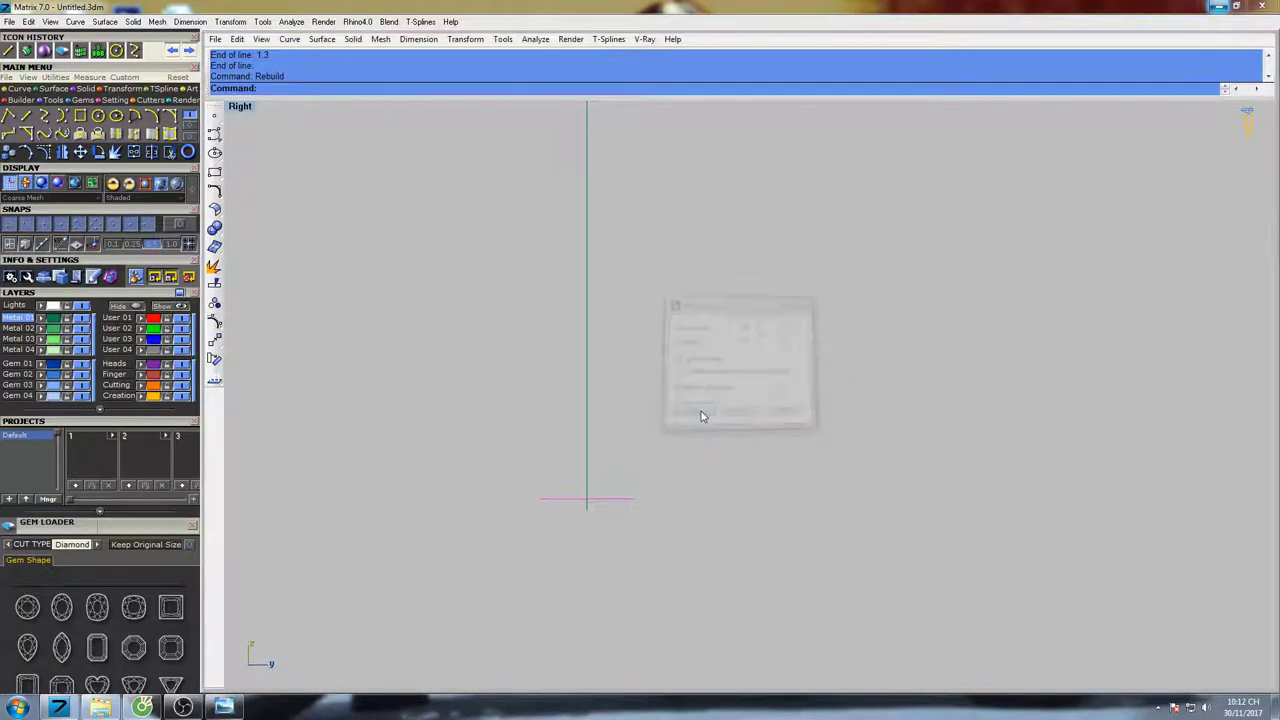
# Turn on the short line's control points and move the three middle ones straight down to bow it into a shallow arc
pyautogui.press('F10')
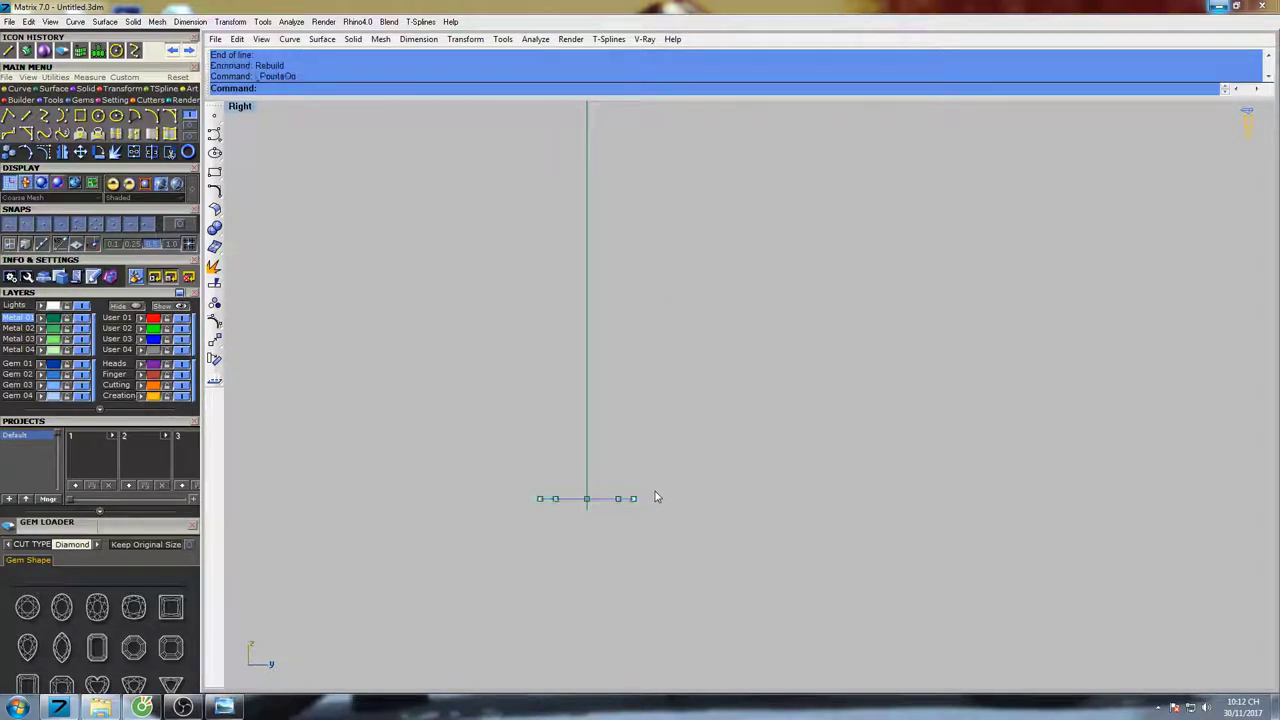
pyautogui.scroll(3, 560, 512)
pyautogui.moveTo(555, 501); pyautogui.dragTo(661, 498)
pyautogui.write('M')
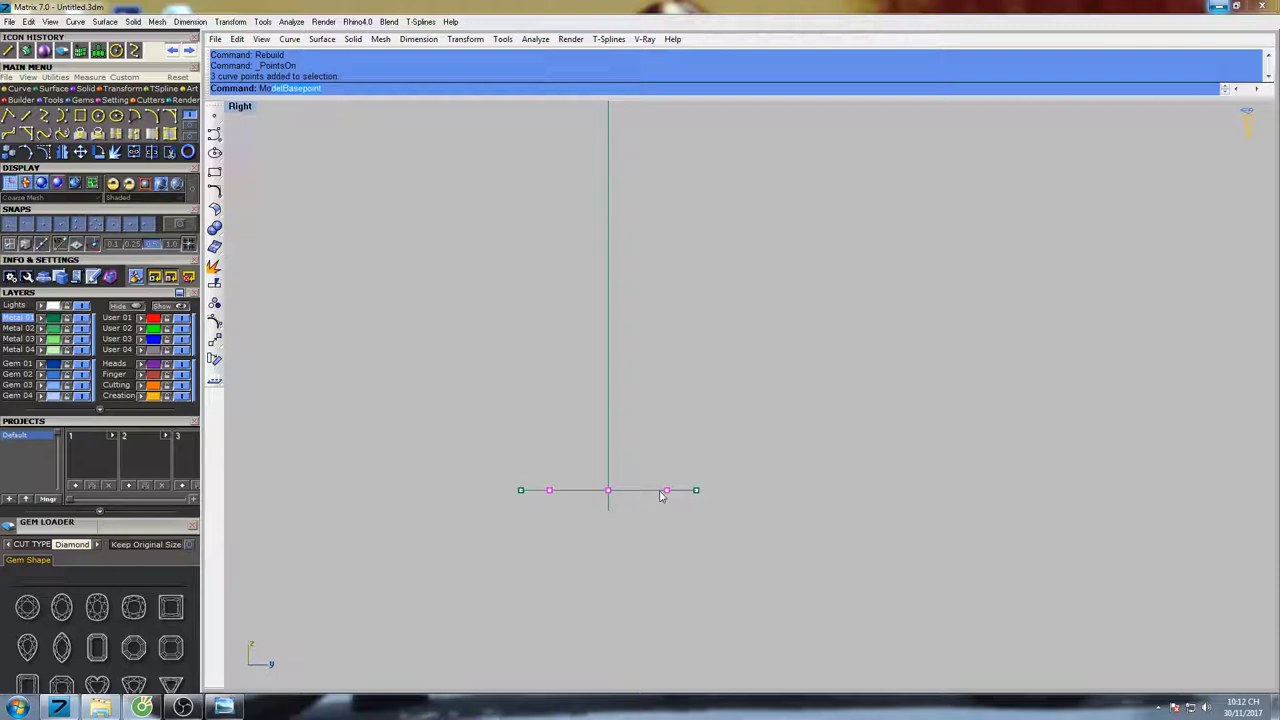
pyautogui.write('ove')
pyautogui.press('Return')
pyautogui.click(692, 308)
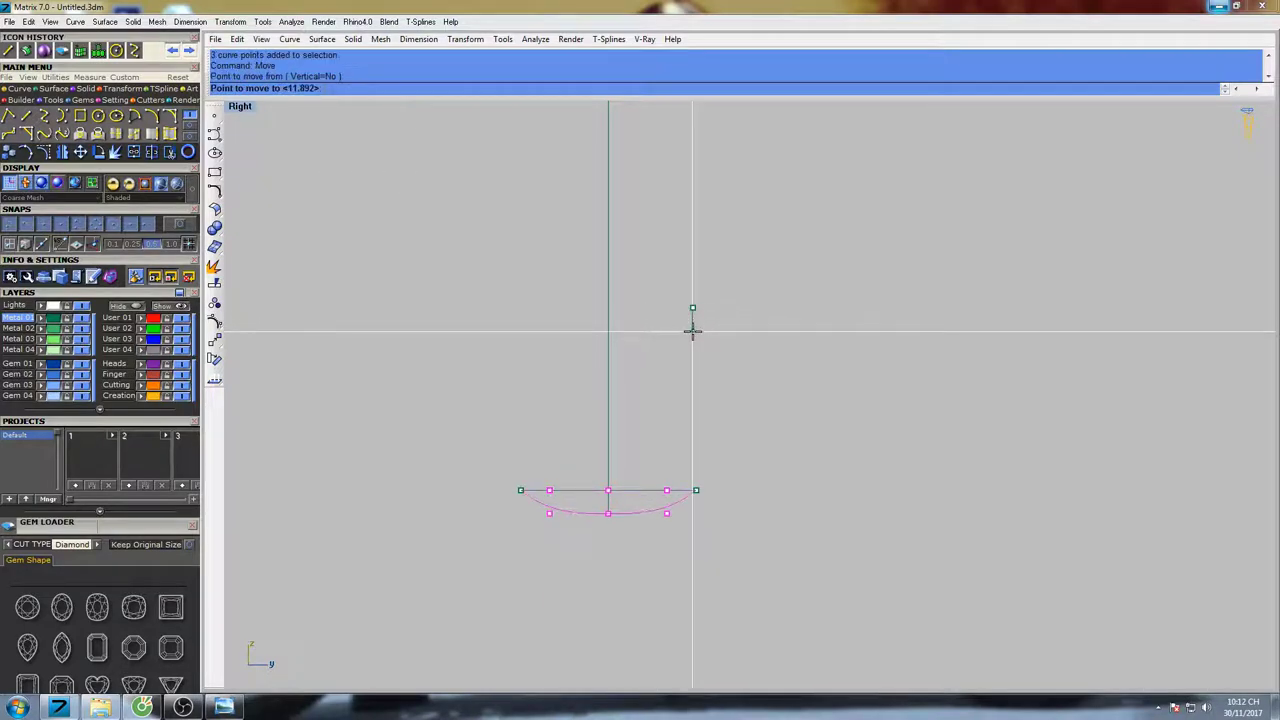
pyautogui.click(692, 331)
# Move only the arc's centre control point slightly further down
pyautogui.scroll(4, 605, 515)
pyautogui.click(608, 502)
pyautogui.press('Return')
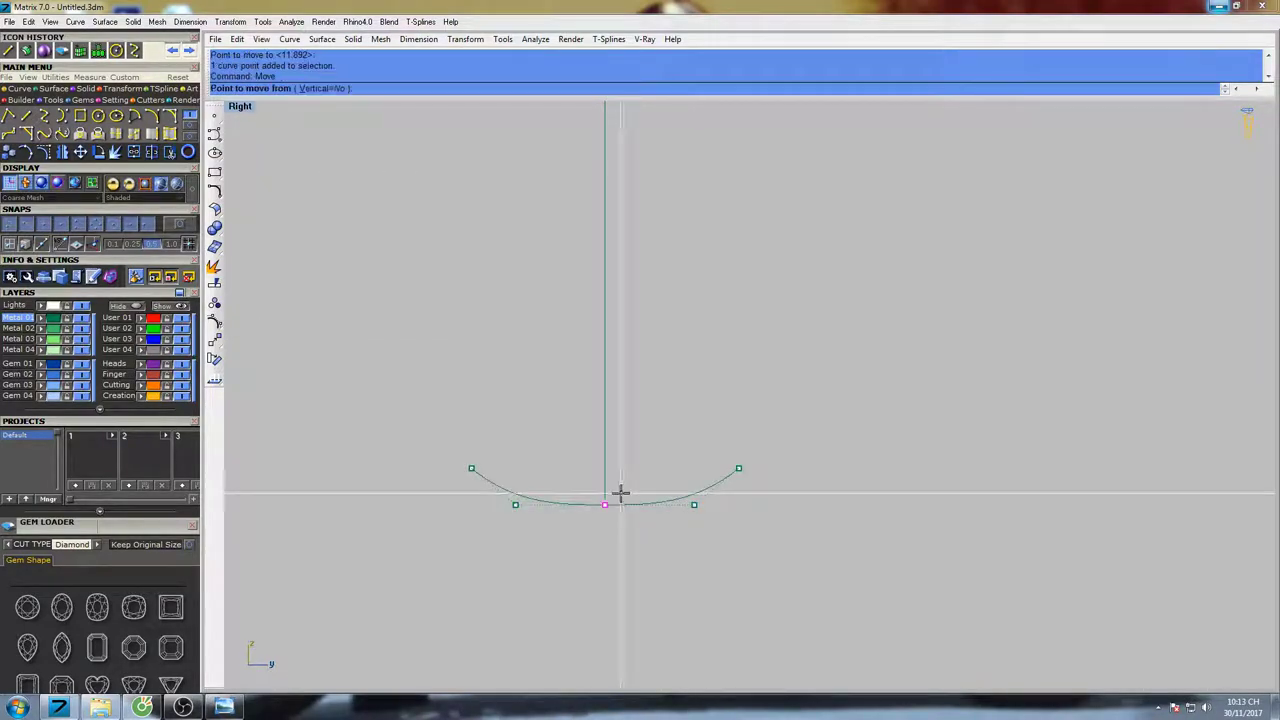
pyautogui.click(651, 414)
pyautogui.click(651, 420)
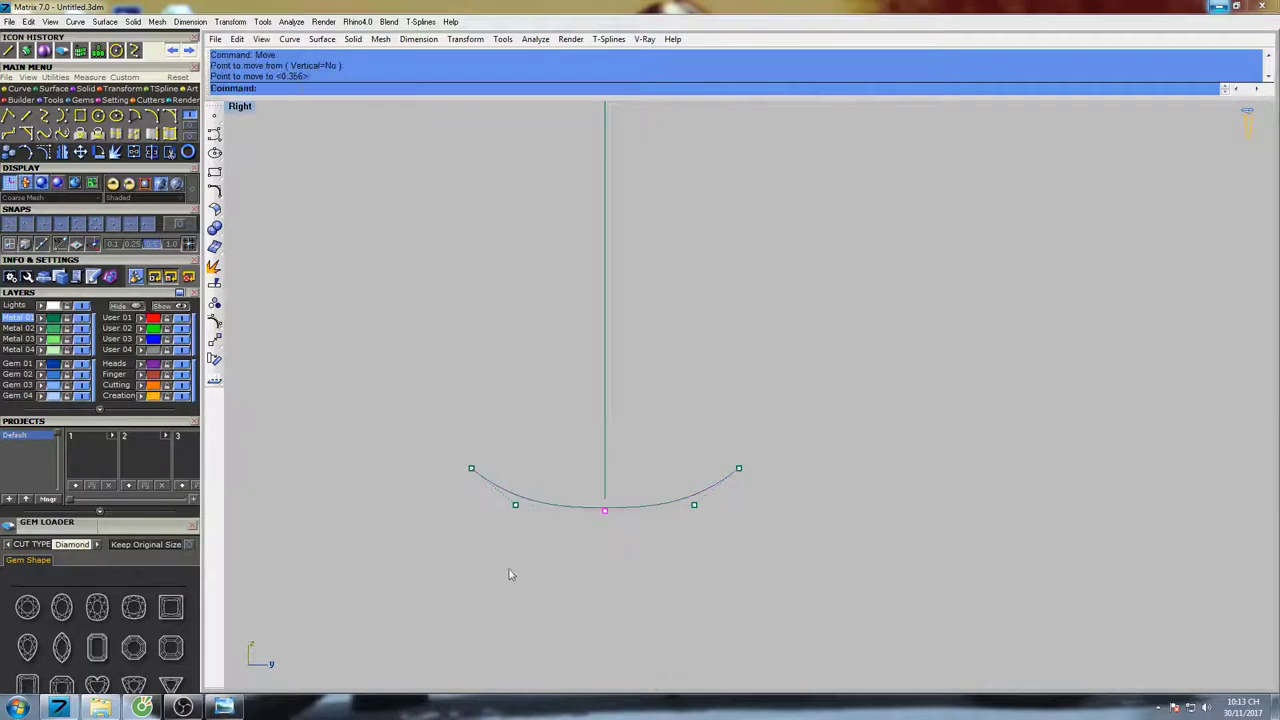
# Move the arc's three middle control points together slightly upward
pyautogui.moveTo(470, 545); pyautogui.dragTo(720, 484)
pyautogui.press('Return')
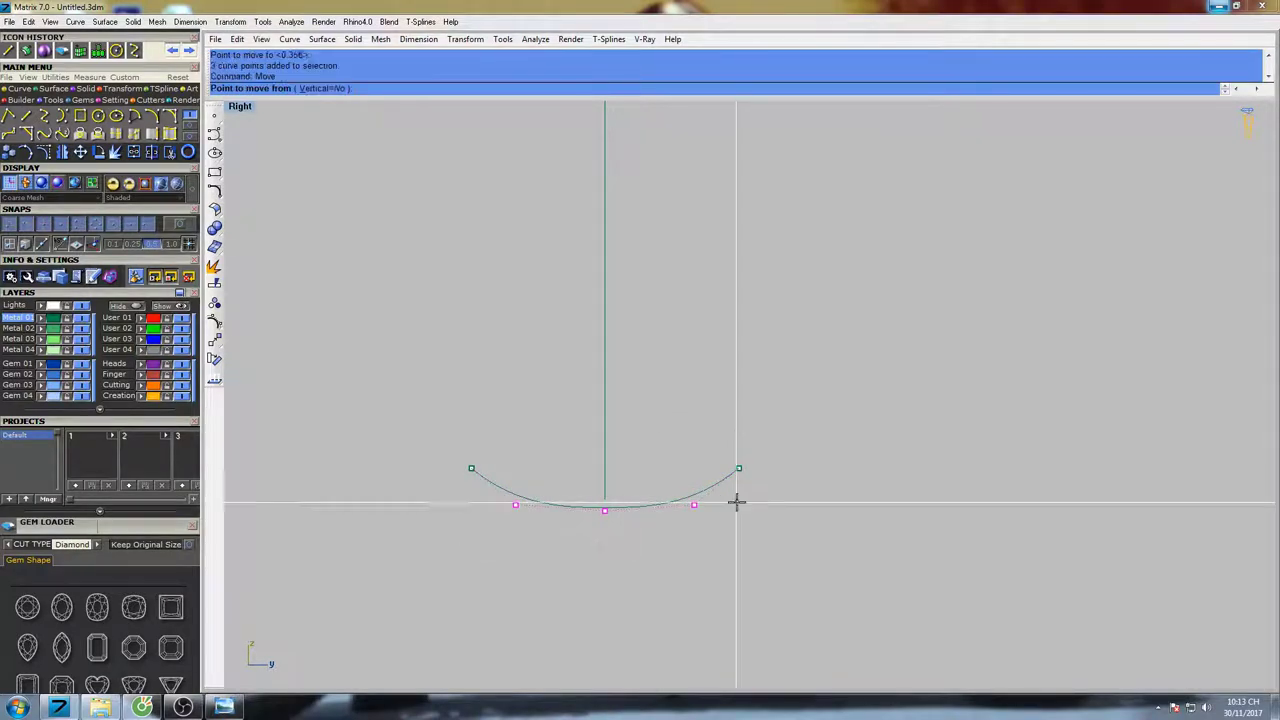
pyautogui.click(786, 360)
pyautogui.click(786, 357)
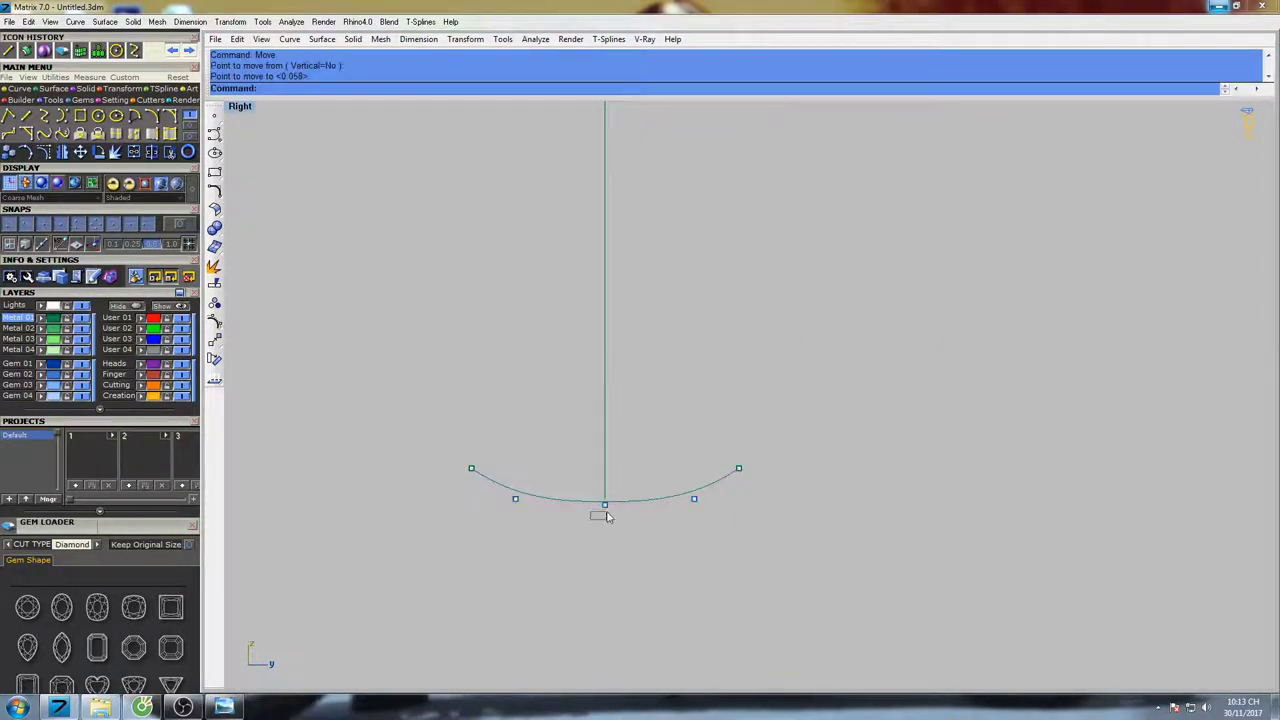
# Lower the arc's centre control point a little more and hide the control points
pyautogui.moveTo(606, 512); pyautogui.dragTo(625, 492)
pyautogui.press('Return')
pyautogui.click(659, 398)
pyautogui.click(660, 403)
pyautogui.press('Escape')
pyautogui.press('Escape')
pyautogui.scroll(-6, 703, 431)
pyautogui.moveTo(732, 420); pyautogui.dragTo(704, 433, button='right')
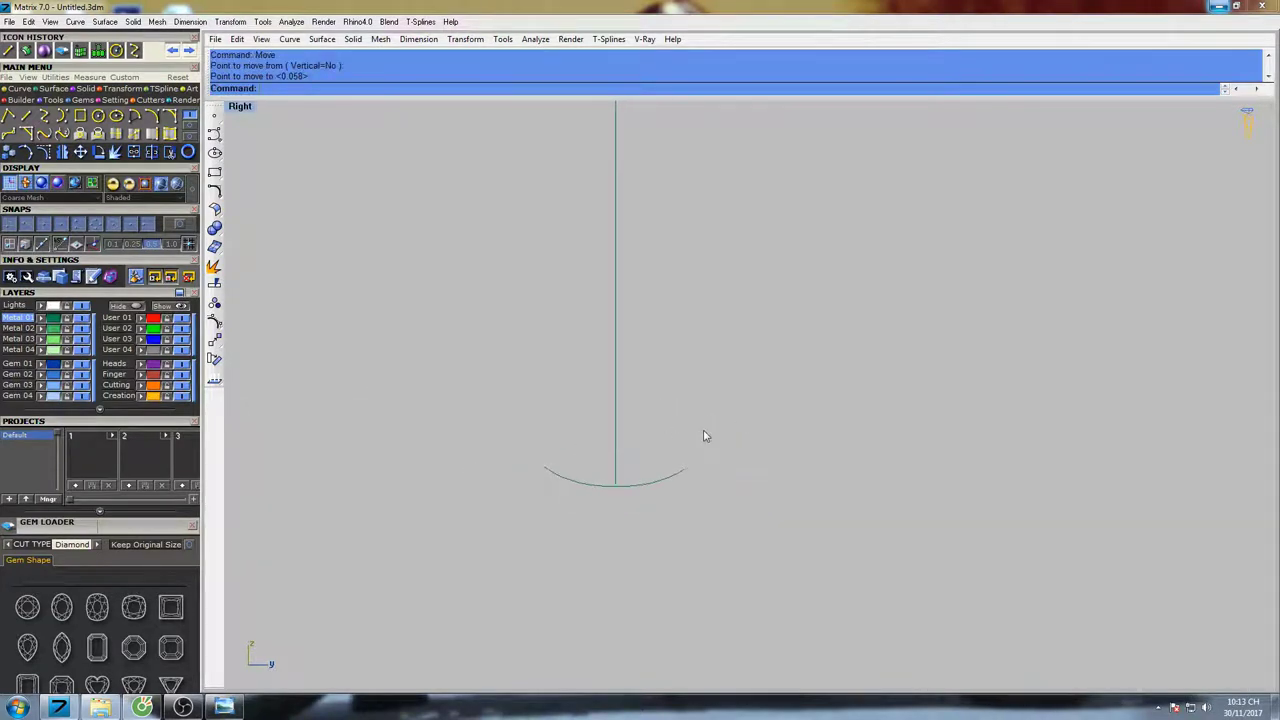
# Draw a vertical line in the Front view from origin 0 to both sides, extending past the flower and the ring circles
pyautogui.hotkey('ctrl', 'F2')
pyautogui.moveTo(609, 380); pyautogui.dragTo(671, 354, button='right')
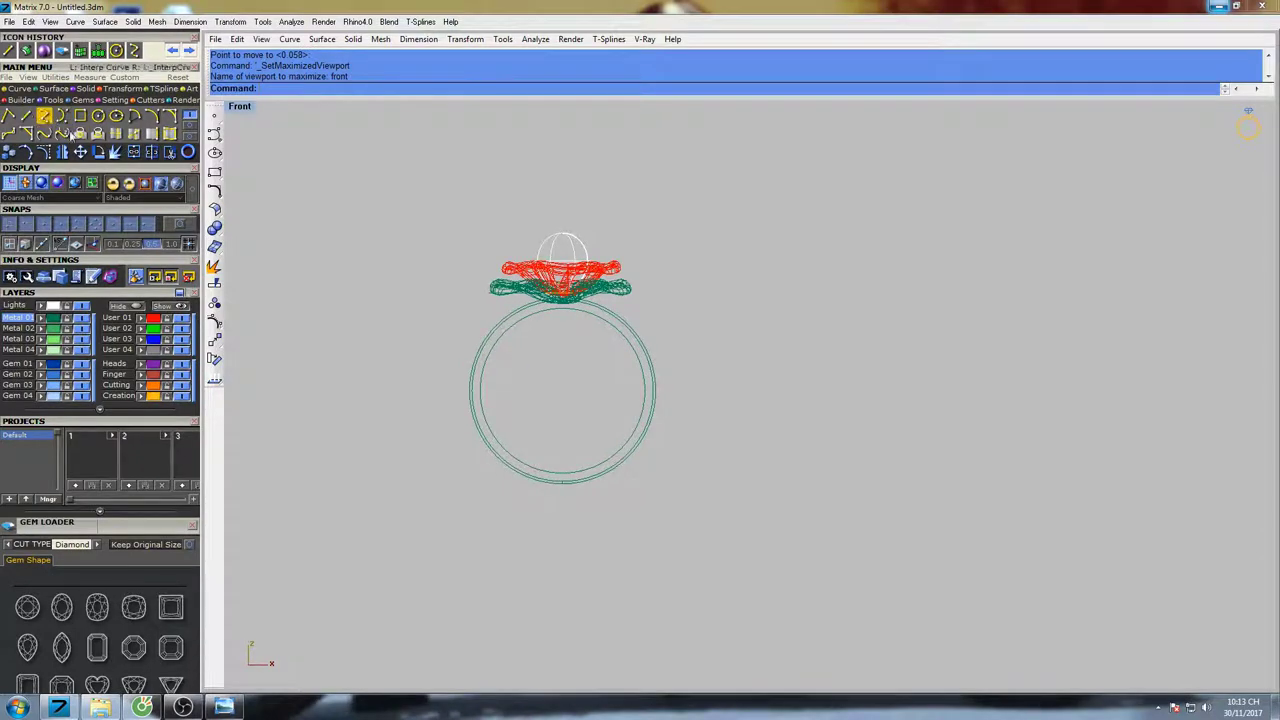
pyautogui.click(26, 116)
pyautogui.write('0')
pyautogui.press('Return')
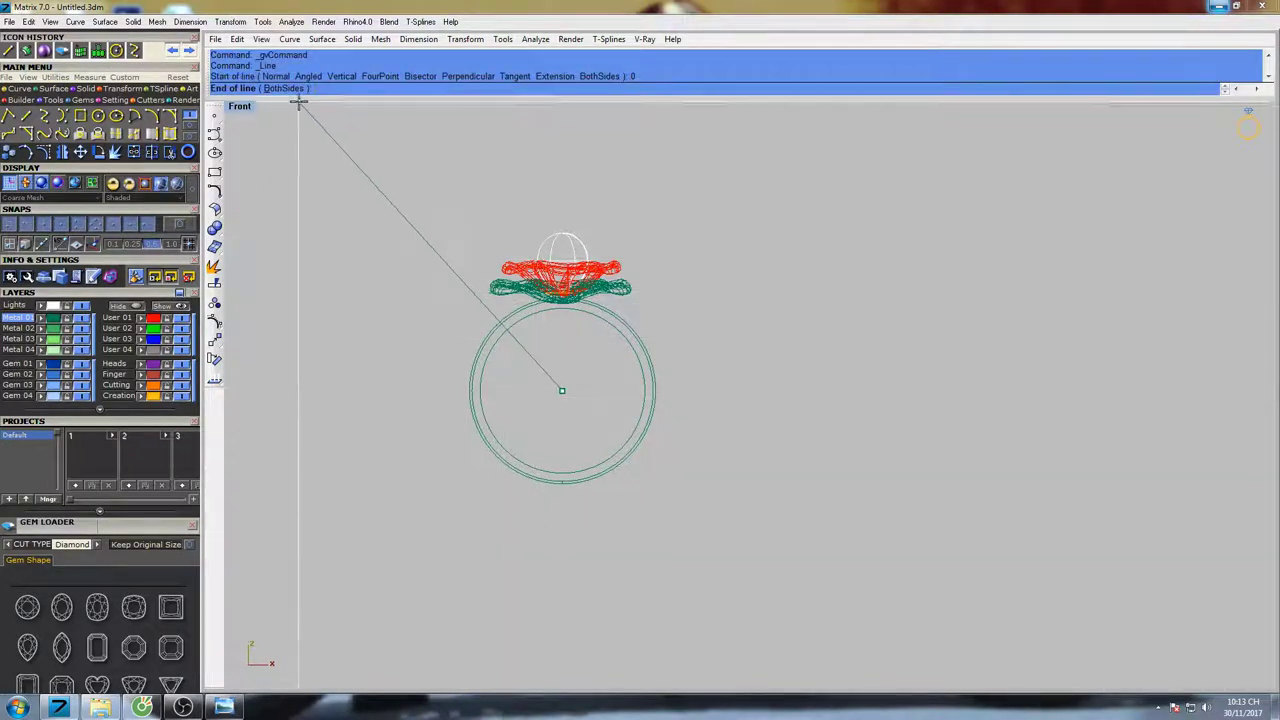
pyautogui.click(284, 88)
pyautogui.click(562, 143)
pyautogui.click(562, 163)
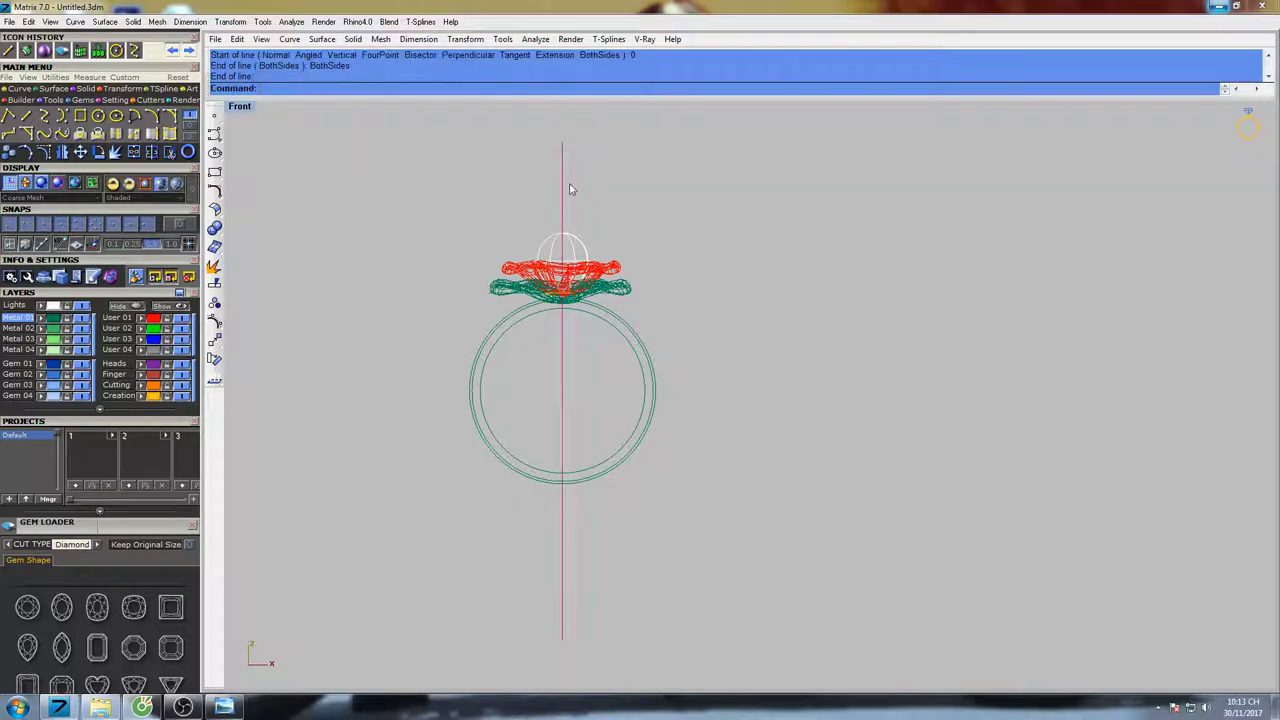
# Trim away the left half of the middle ring circle using the vertical line as the cutter
pyautogui.write('trim')
pyautogui.press('Return')
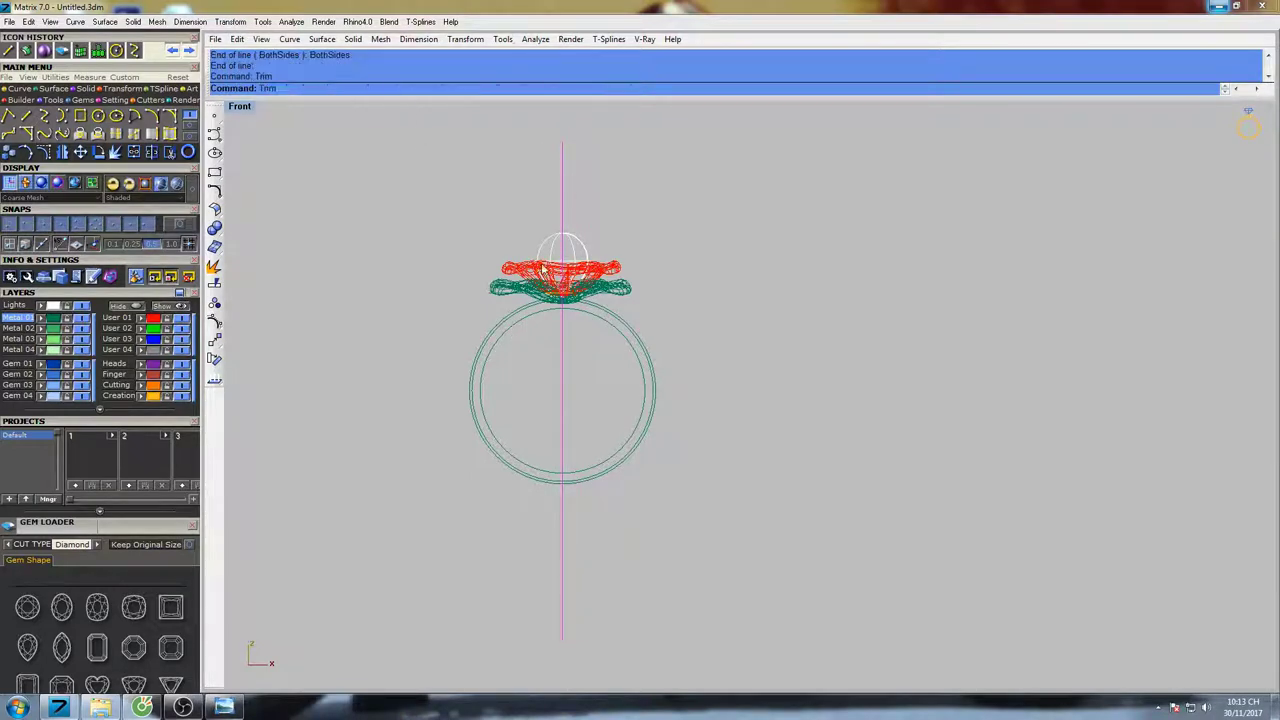
pyautogui.click(517, 318)
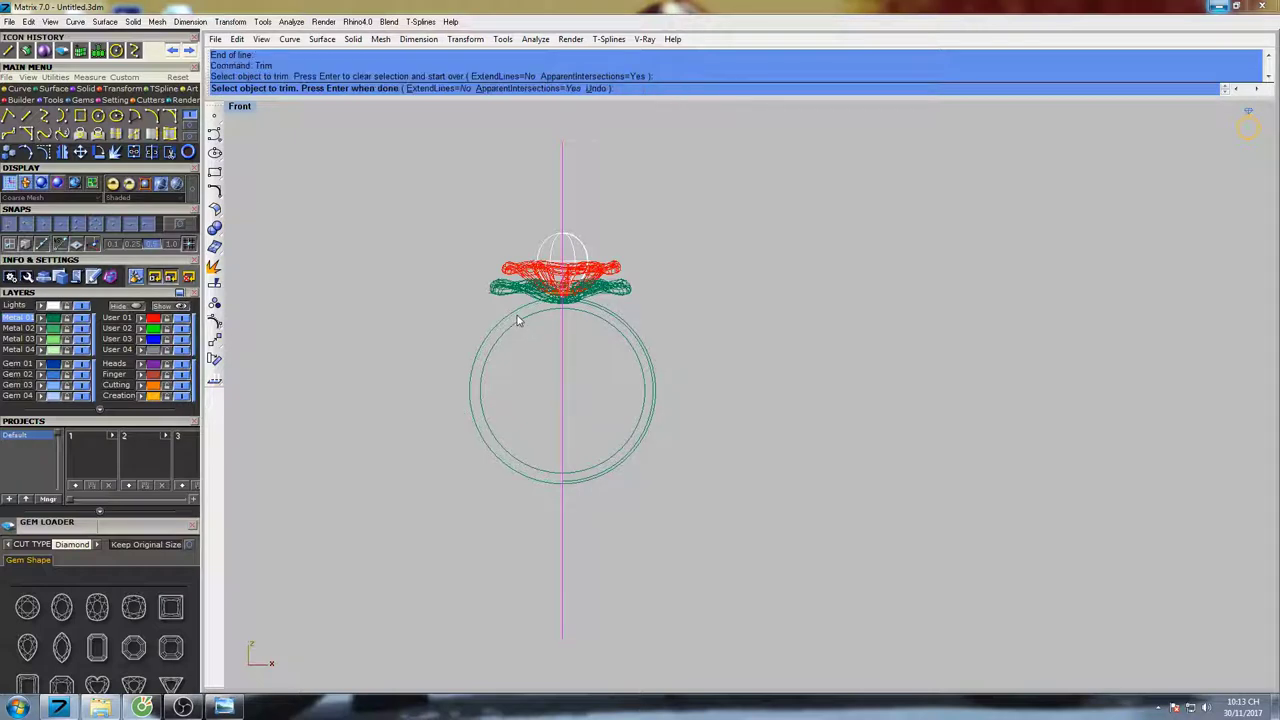
pyautogui.press('Return')
pyautogui.click(474, 289)
pyautogui.moveTo(536, 308); pyautogui.dragTo(503, 315, button='right')
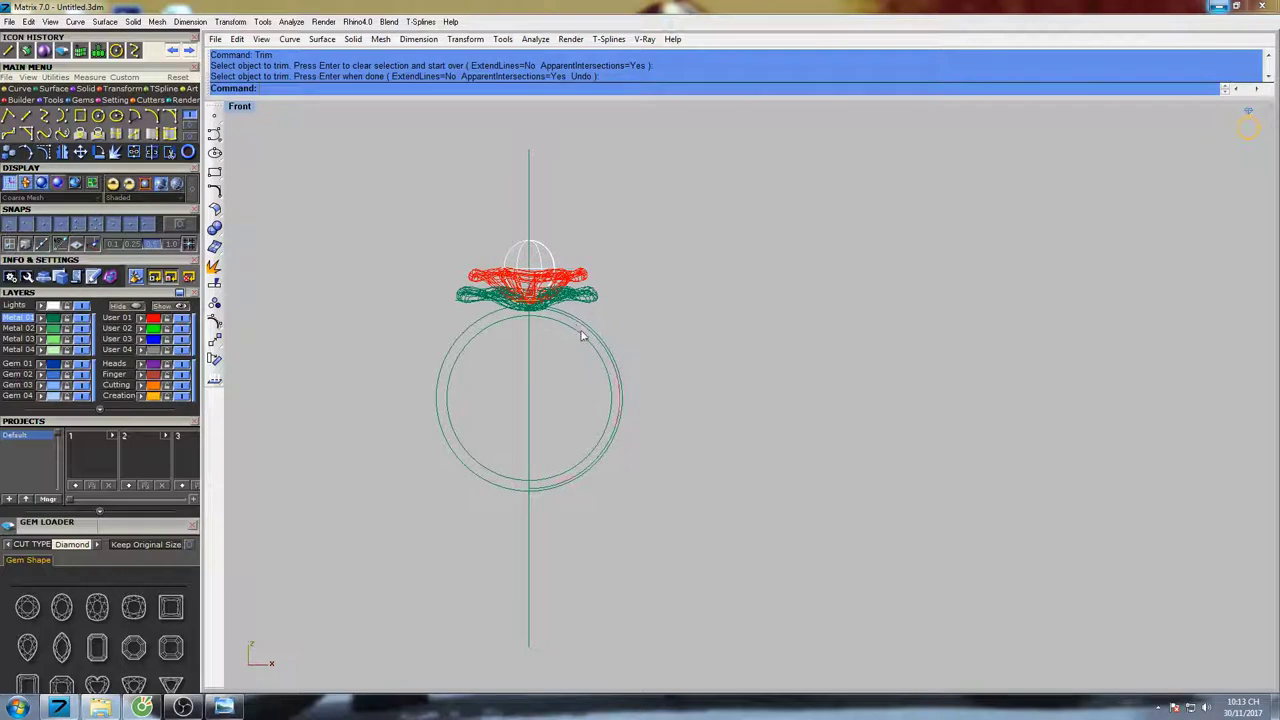
# Rebuild the remaining right half of the middle circle with degree 3, deleting the input curve
pyautogui.moveTo(586, 332); pyautogui.dragTo(556, 324, button='right')
pyautogui.write('rebuild')
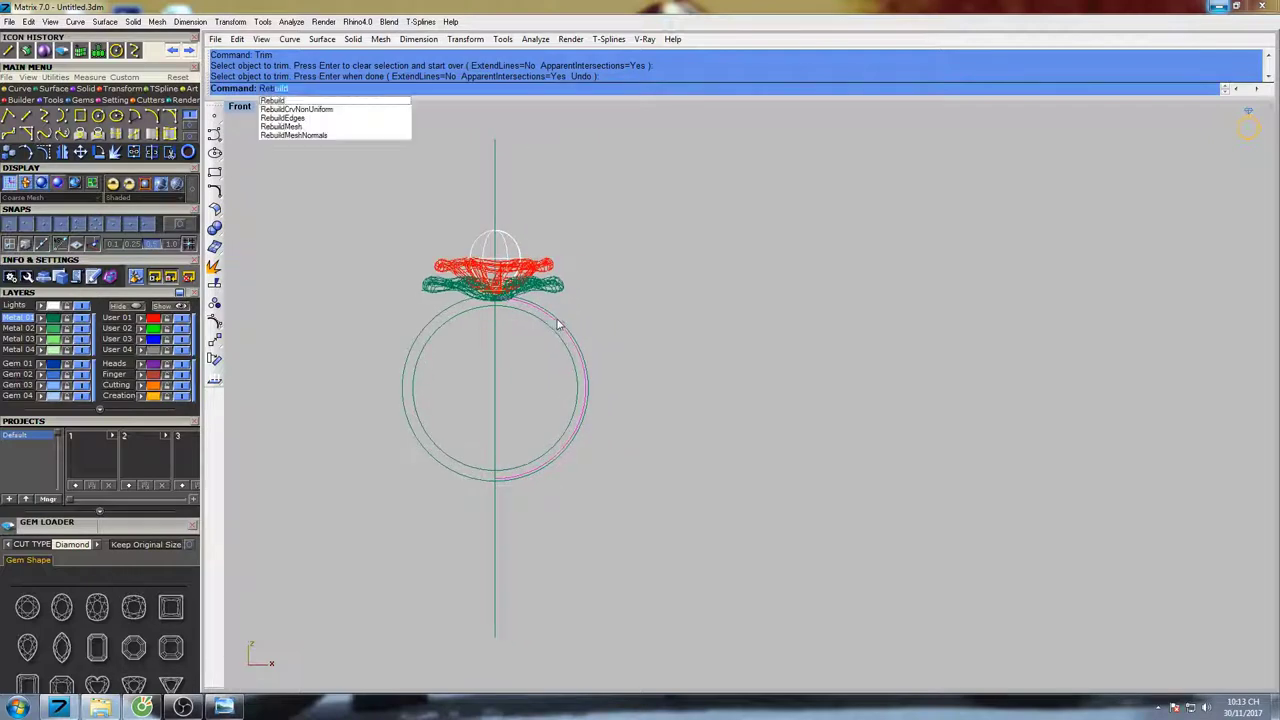
pyautogui.press('Return')
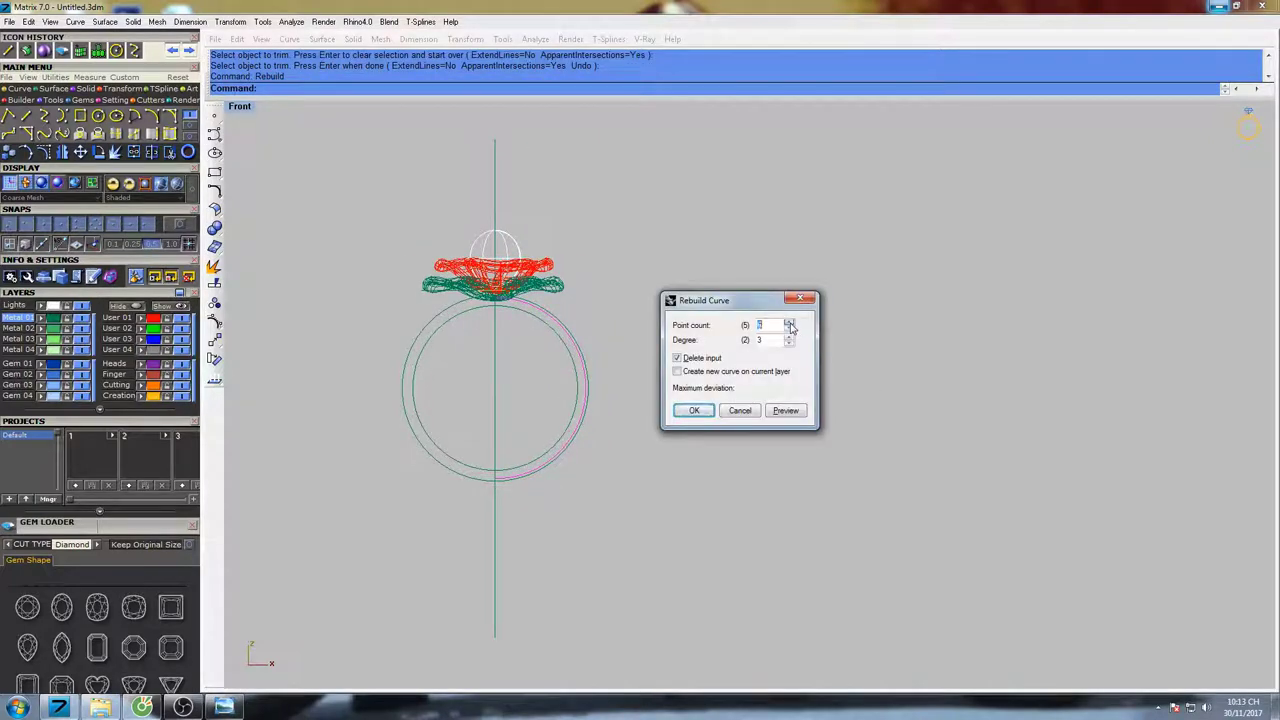
pyautogui.click(695, 410)
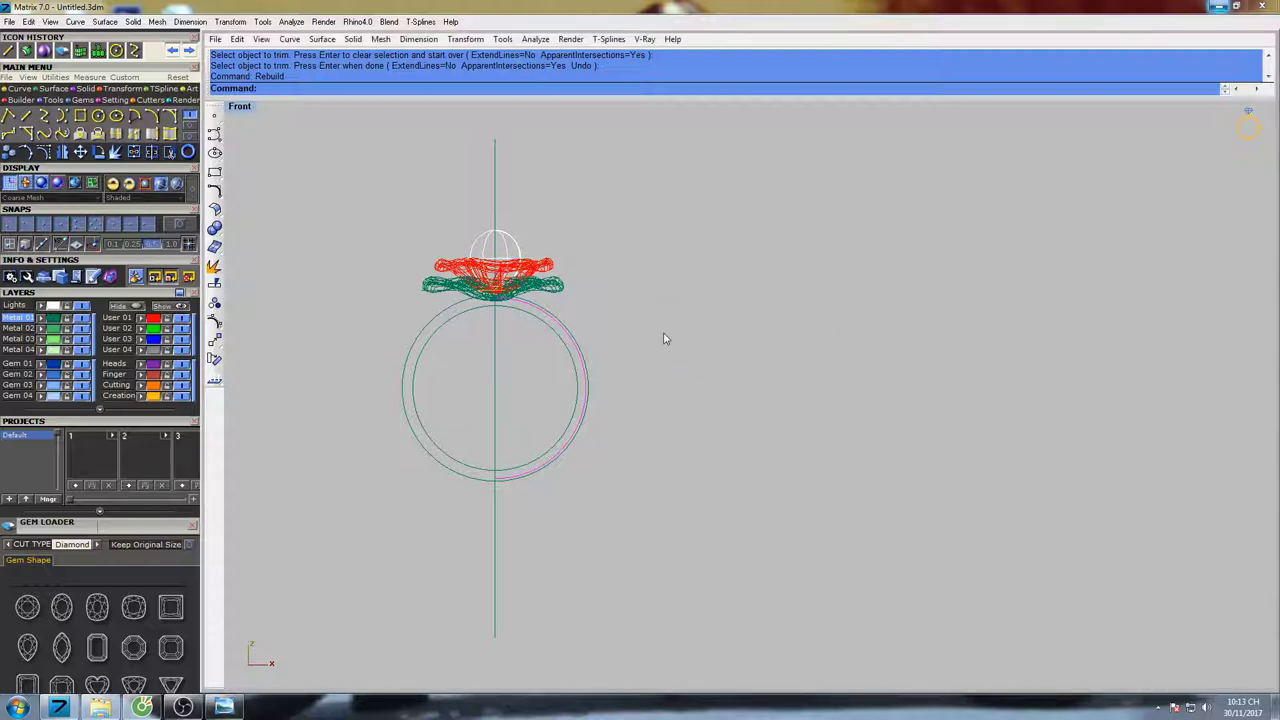
# Delete the vertical cutting line
pyautogui.moveTo(665, 338); pyautogui.dragTo(698, 327, button='right')
pyautogui.click(650, 262)
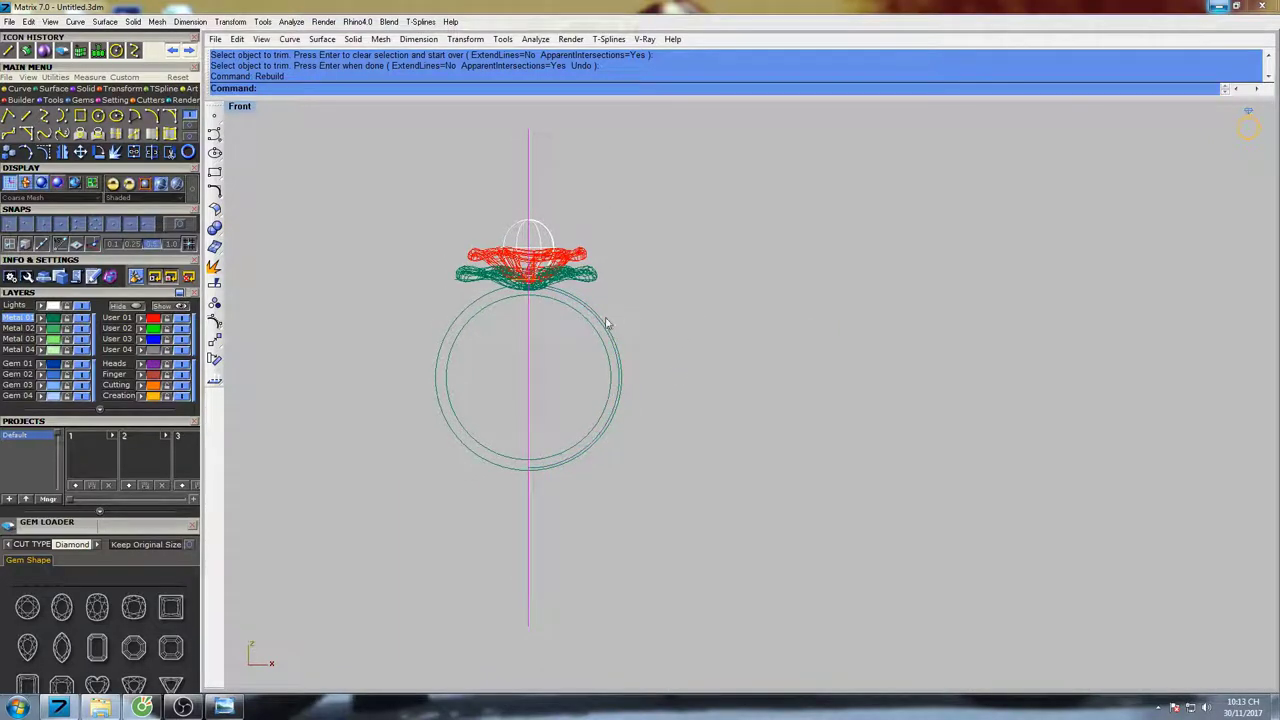
pyautogui.click(614, 334)
pyautogui.click(529, 198)
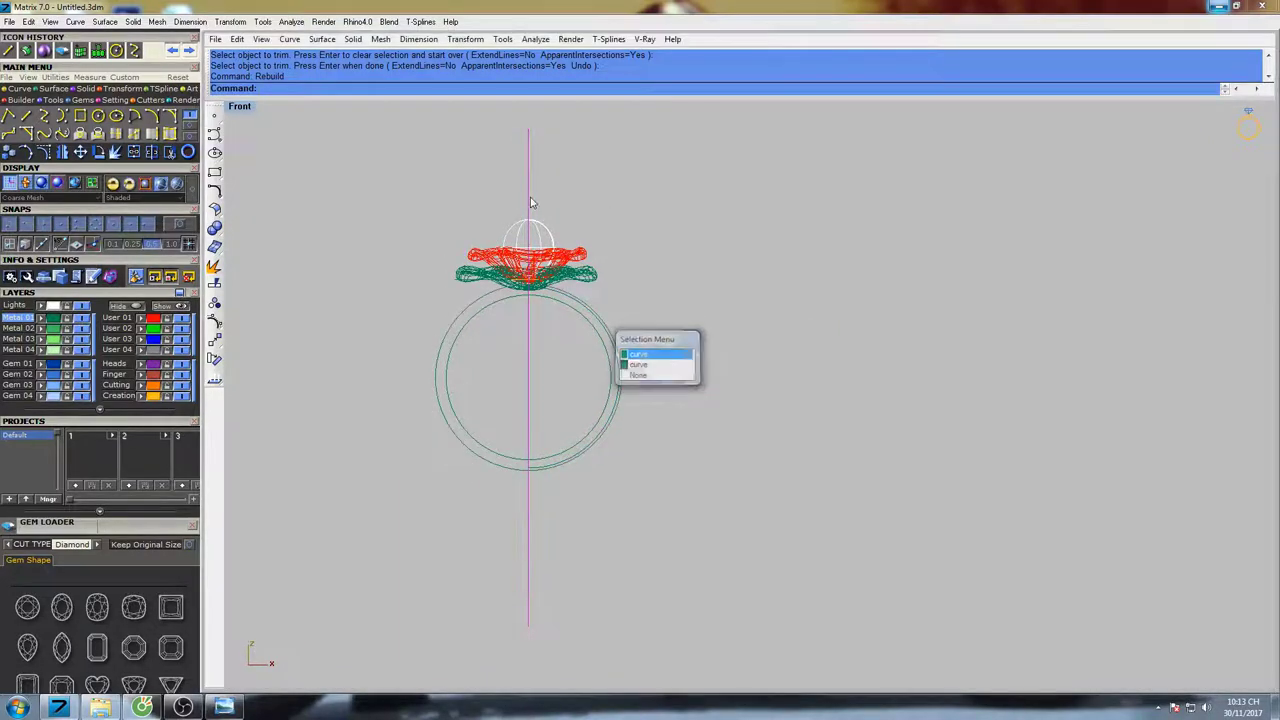
pyautogui.moveTo(574, 207); pyautogui.dragTo(533, 206, button='right')
pyautogui.write('d: De')
pyautogui.press('Return')
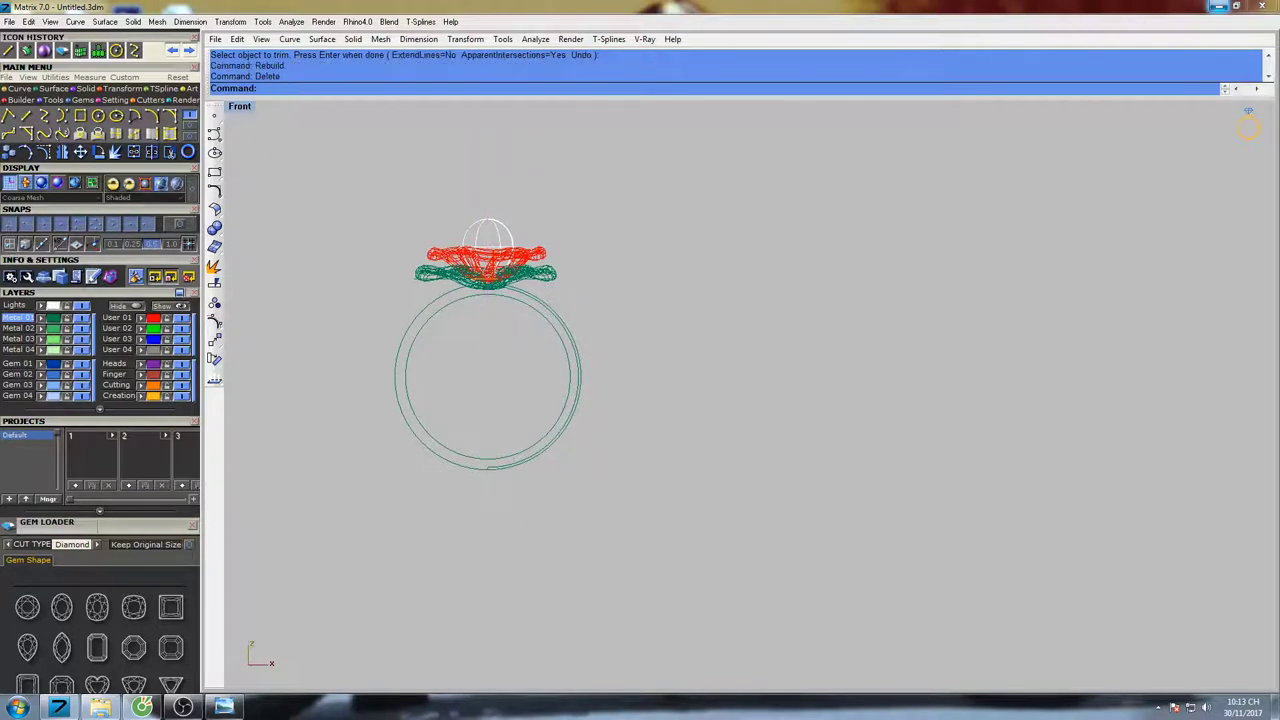
# Sweep the arc profile along the rebuilt half circle with Sweep1 in the Perspective view and preview the surface shaded
pyautogui.click(541, 304)
pyautogui.moveTo(596, 319); pyautogui.dragTo(558, 302, button='right')
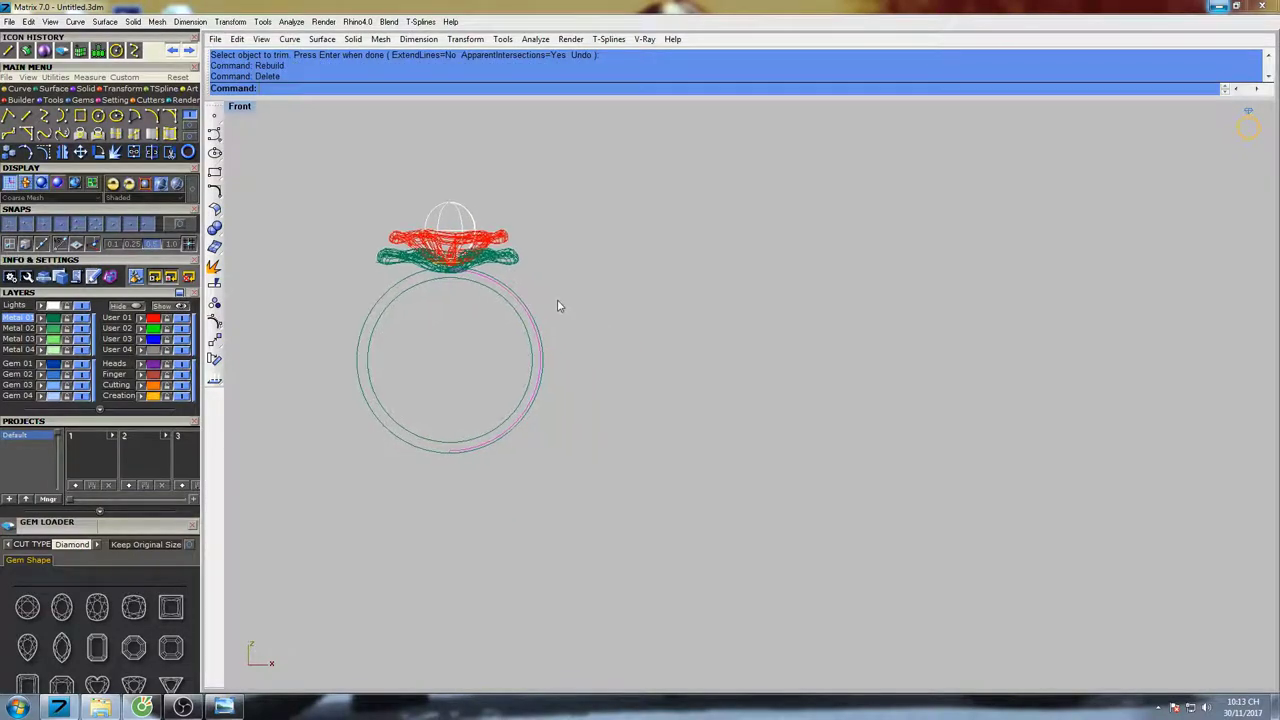
pyautogui.hotkey('ctrl', 'F4')
pyautogui.moveTo(614, 369); pyautogui.dragTo(509, 280, button='right')
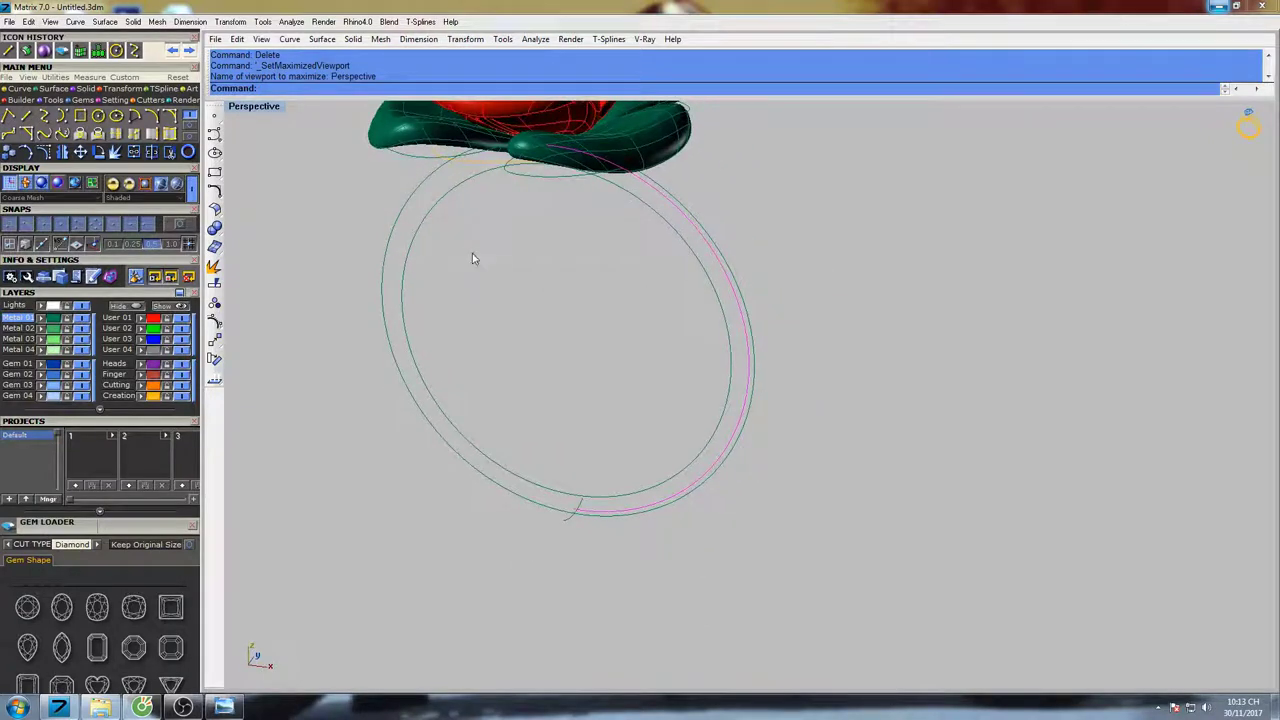
pyautogui.write('SwapMeshEdge')
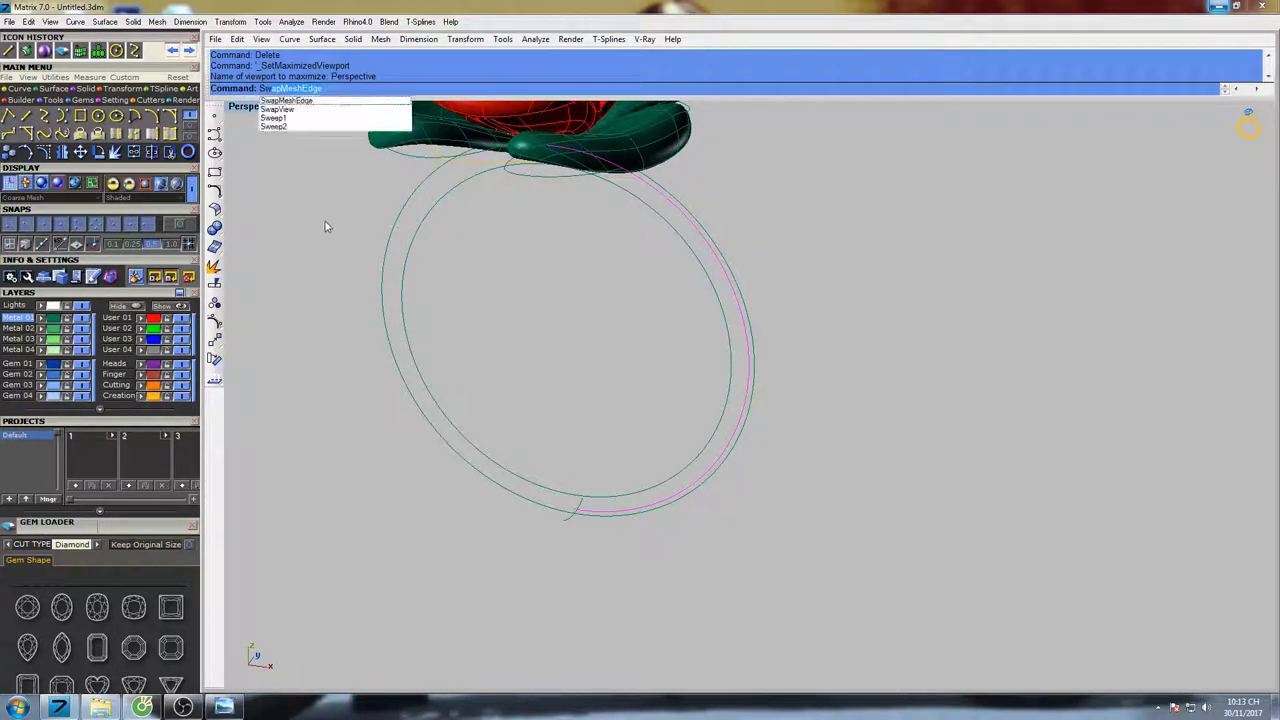
pyautogui.click(276, 119)
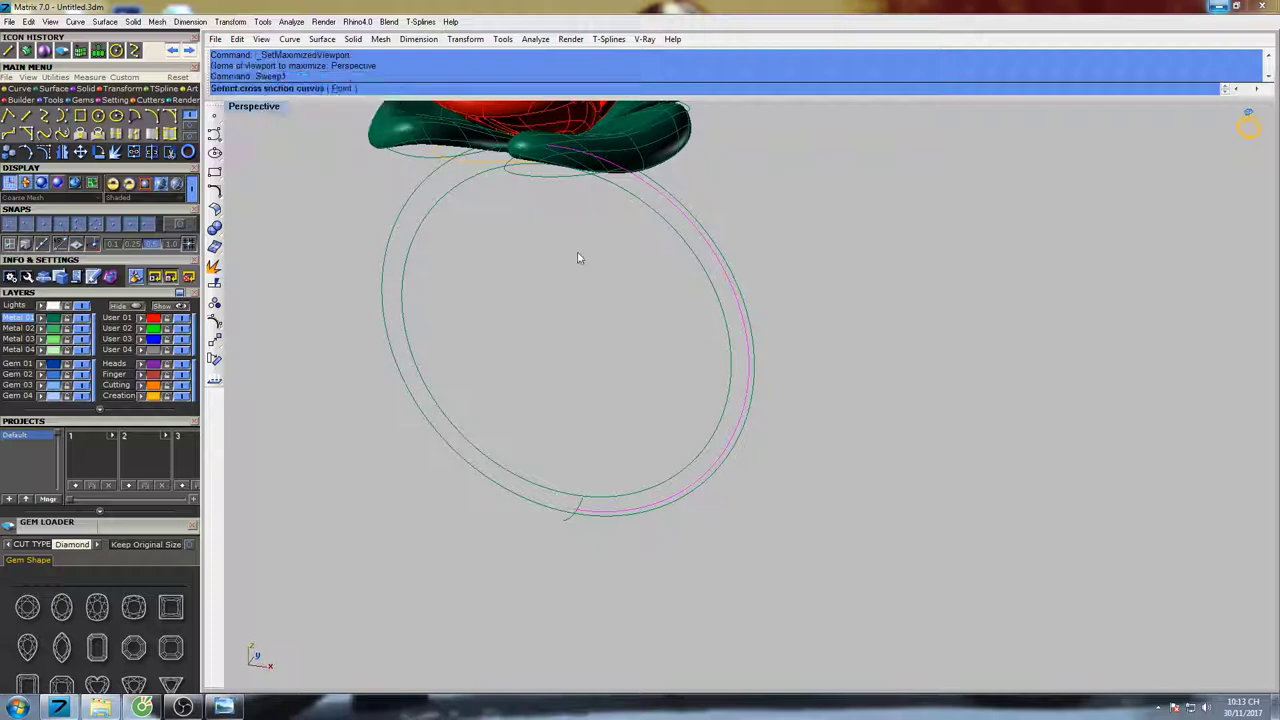
pyautogui.click(600, 518)
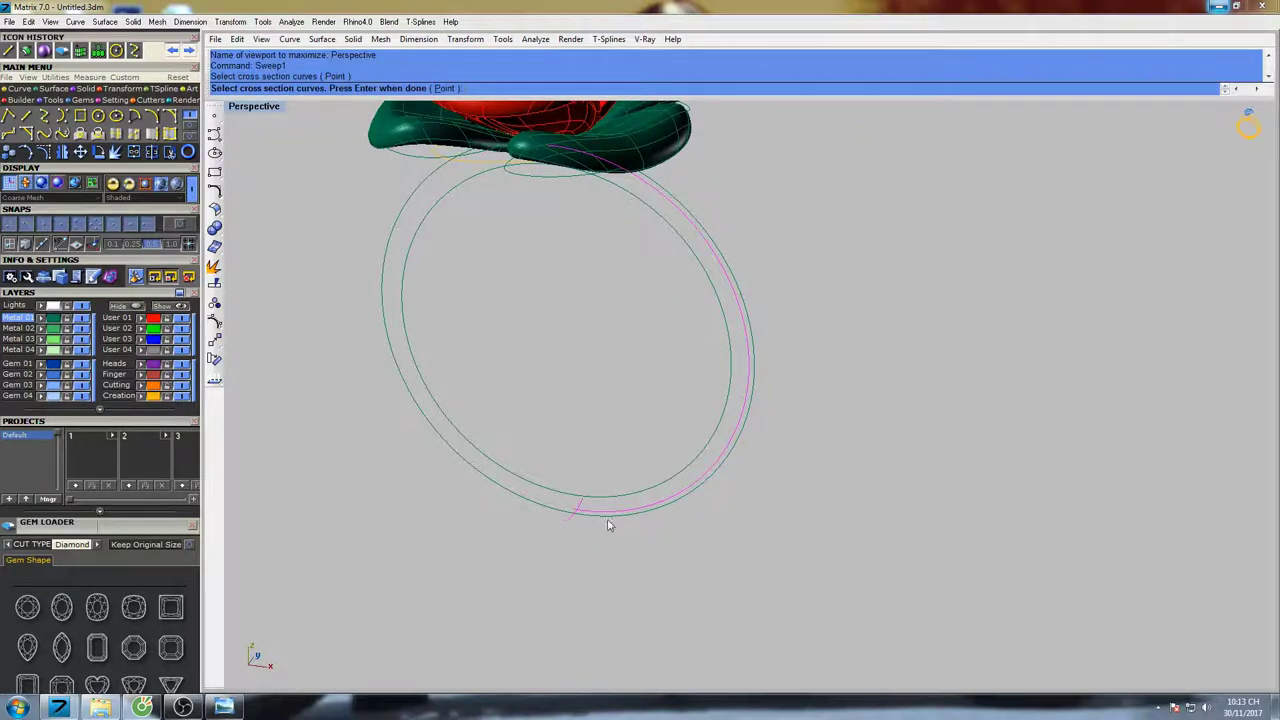
pyautogui.press('Return')
pyautogui.click(694, 437)
pyautogui.moveTo(694, 437)
pyautogui.mouseDown(button='right')
pyautogui.moveTo(646, 409)
pyautogui.moveTo(737, 400)
pyautogui.moveTo(733, 319)
pyautogui.moveTo(677, 361)
pyautogui.moveTo(743, 350)
pyautogui.moveTo(741, 379)
pyautogui.mouseUp(button='right')
pyautogui.scroll(-5, 733, 319)
pyautogui.write('s')
pyautogui.press('Return')
pyautogui.press('Escape')
# Mirror the swept half-band surface in the Front view across the vertical axis through origin 0, keeping the original
pyautogui.click(737, 357)
pyautogui.hotkey('ctrl', 'F2')
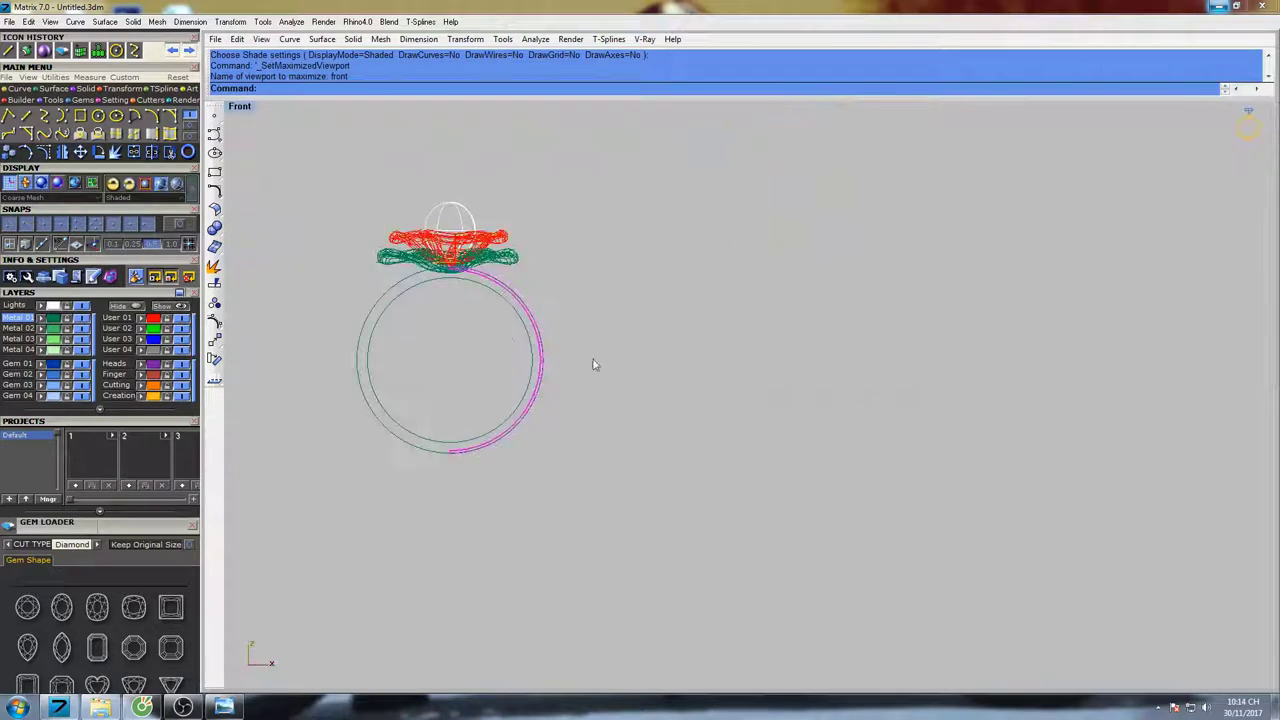
pyautogui.moveTo(508, 338); pyautogui.dragTo(645, 361, button='right')
pyautogui.write('M')
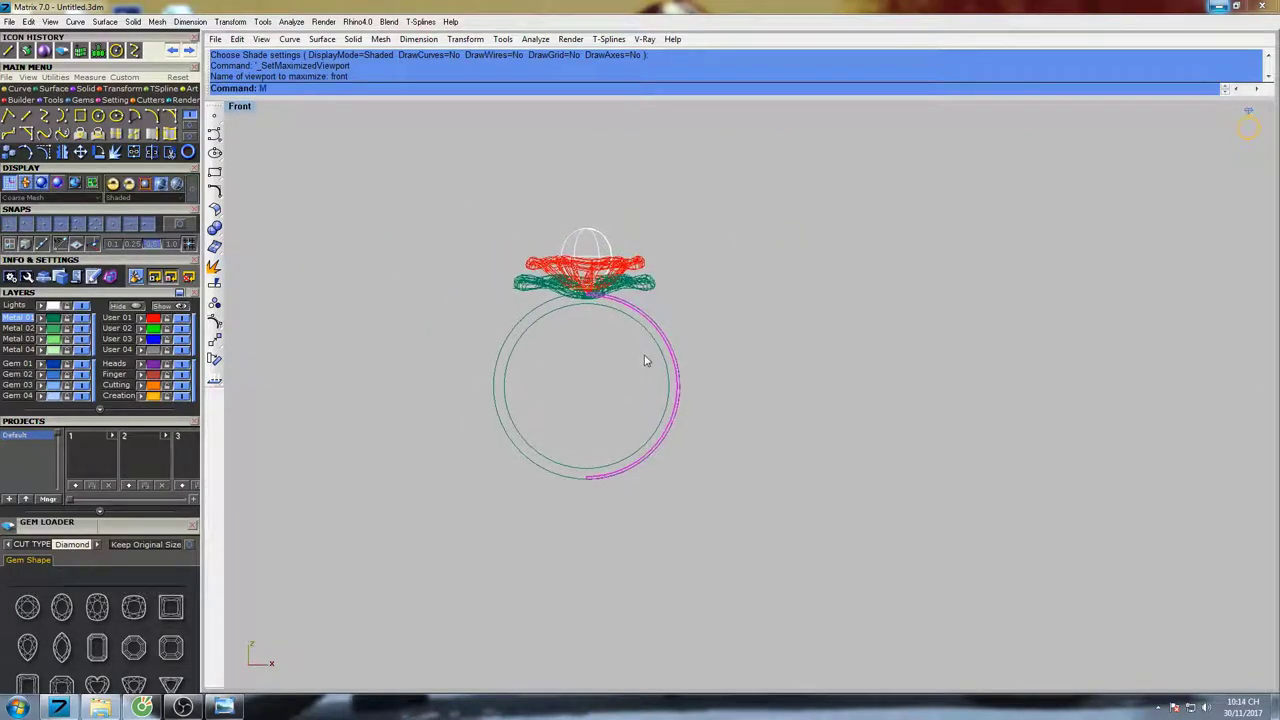
pyautogui.write('i')
pyautogui.press('Return')
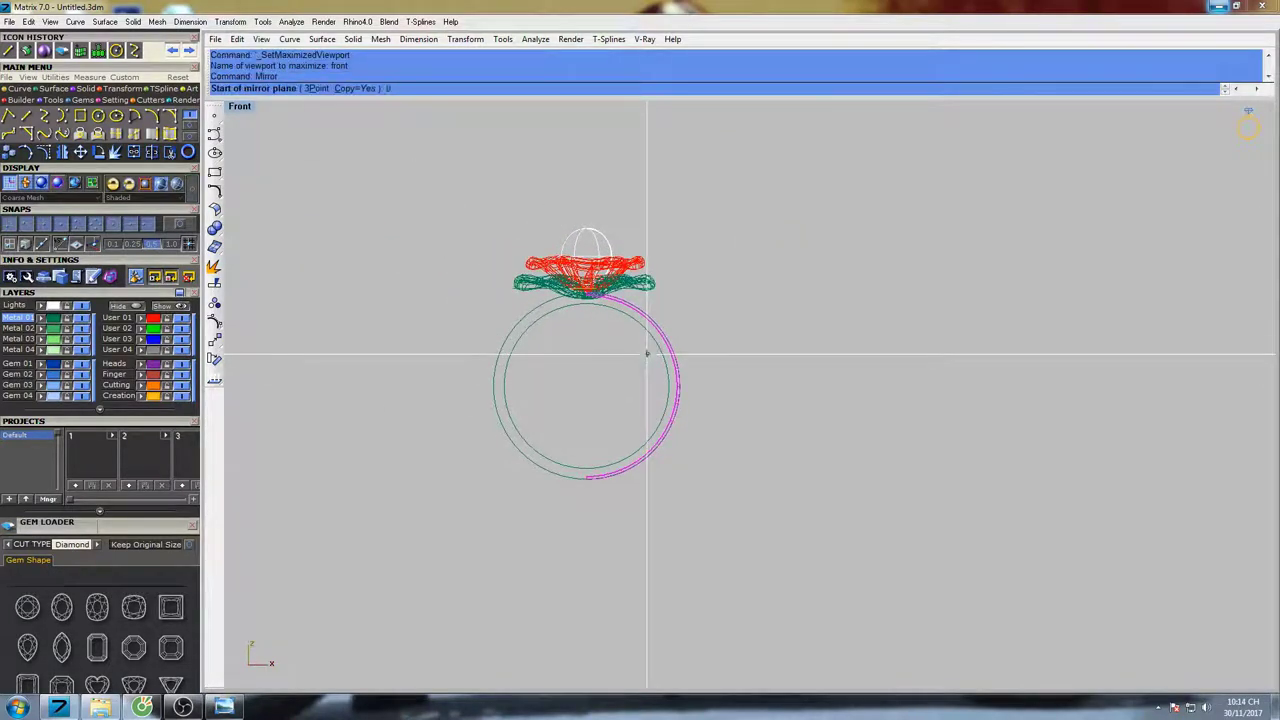
pyautogui.write('0')
pyautogui.press('Return')
pyautogui.click(600, 193)
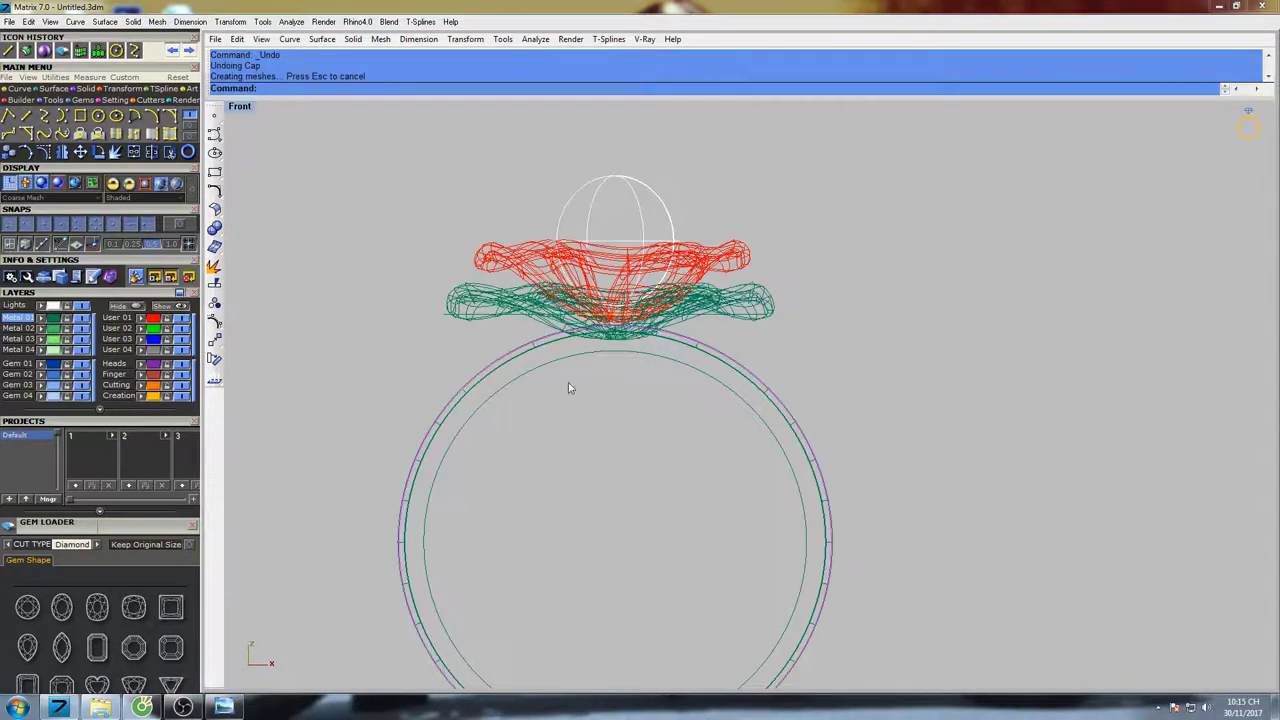
# Explode the joined ring band polysurface into separate surfaces
pyautogui.scroll(3, 568, 388)
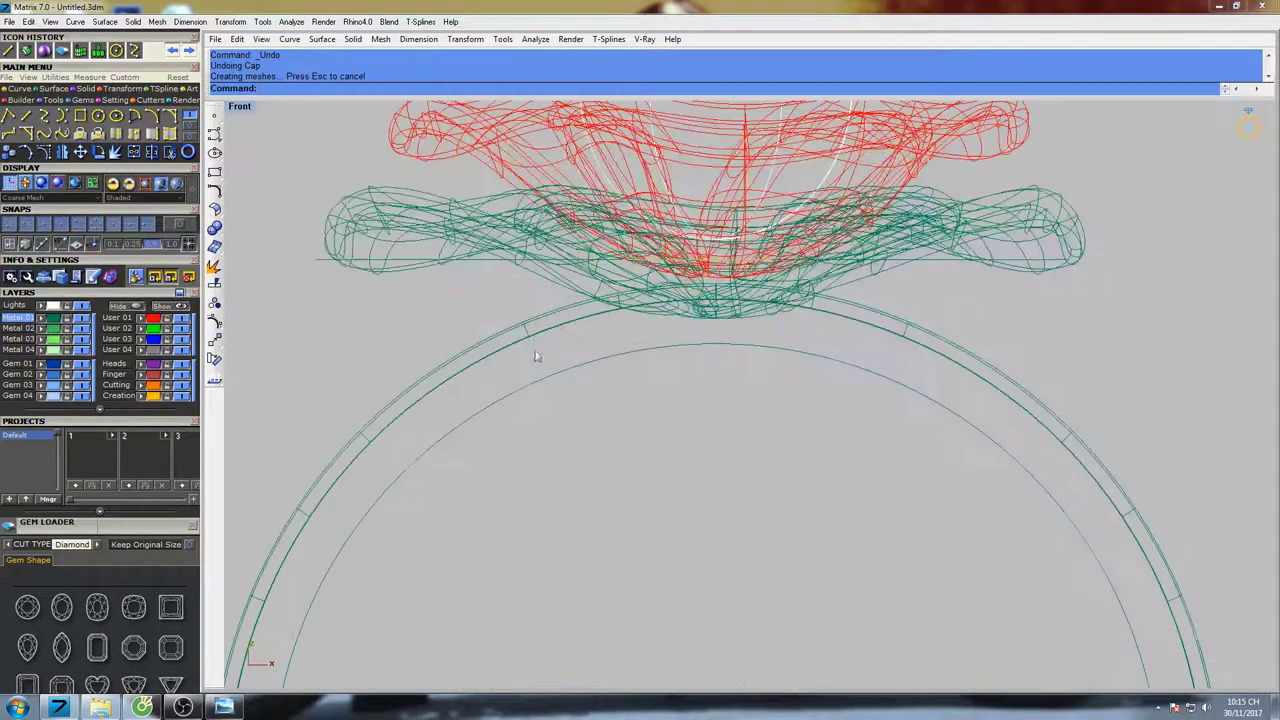
pyautogui.scroll(-4, 715, 362)
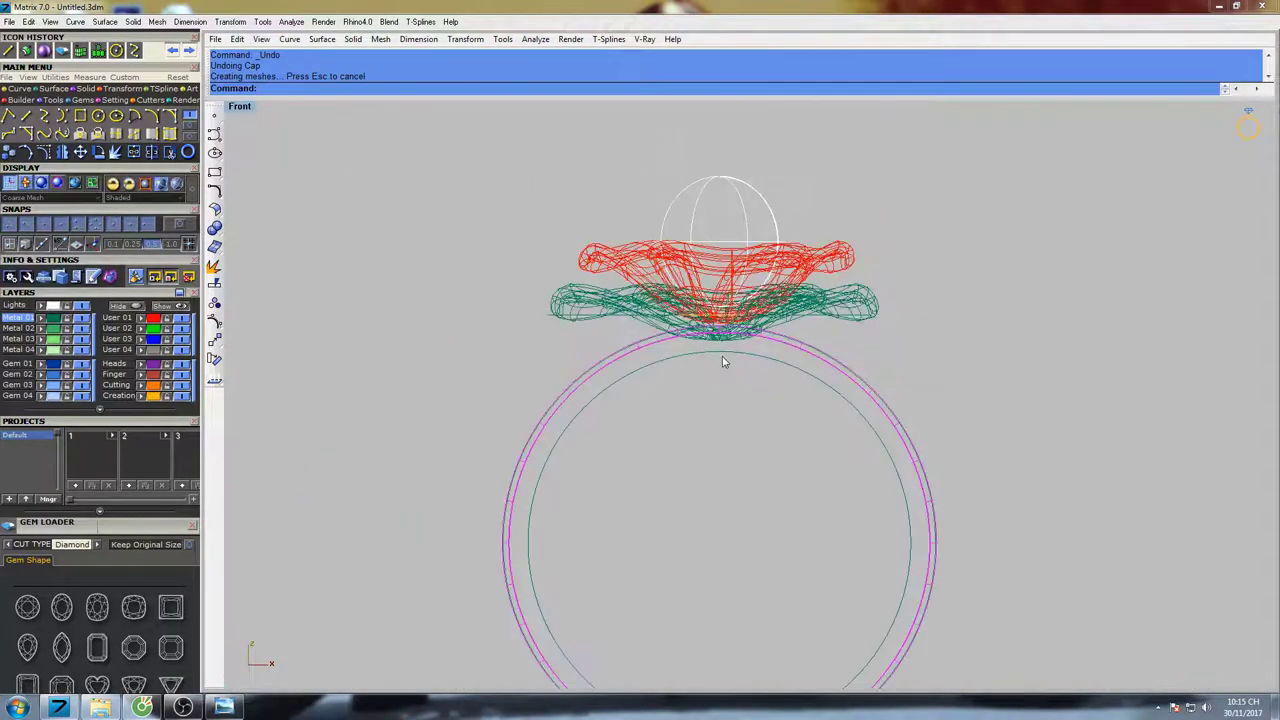
pyautogui.click(216, 267)
# Select the left and right band surfaces and turn on their control points near the flower base
pyautogui.click(641, 350)
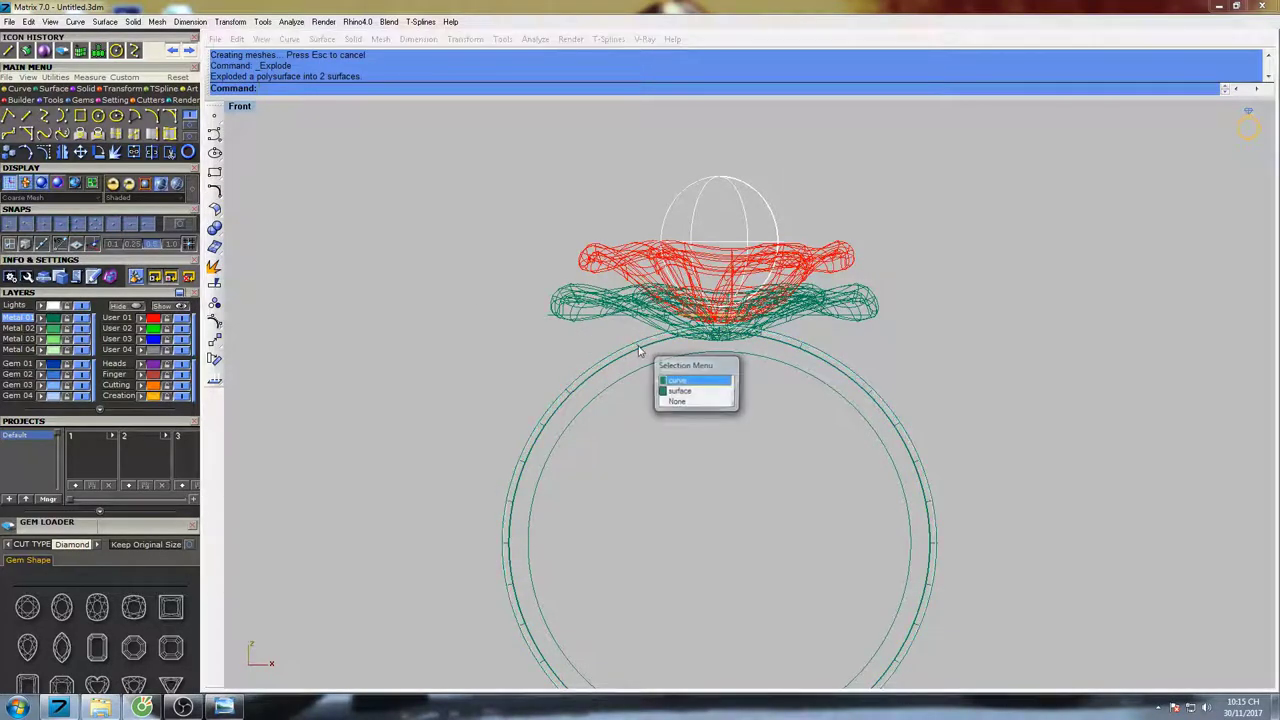
pyautogui.click(675, 376)
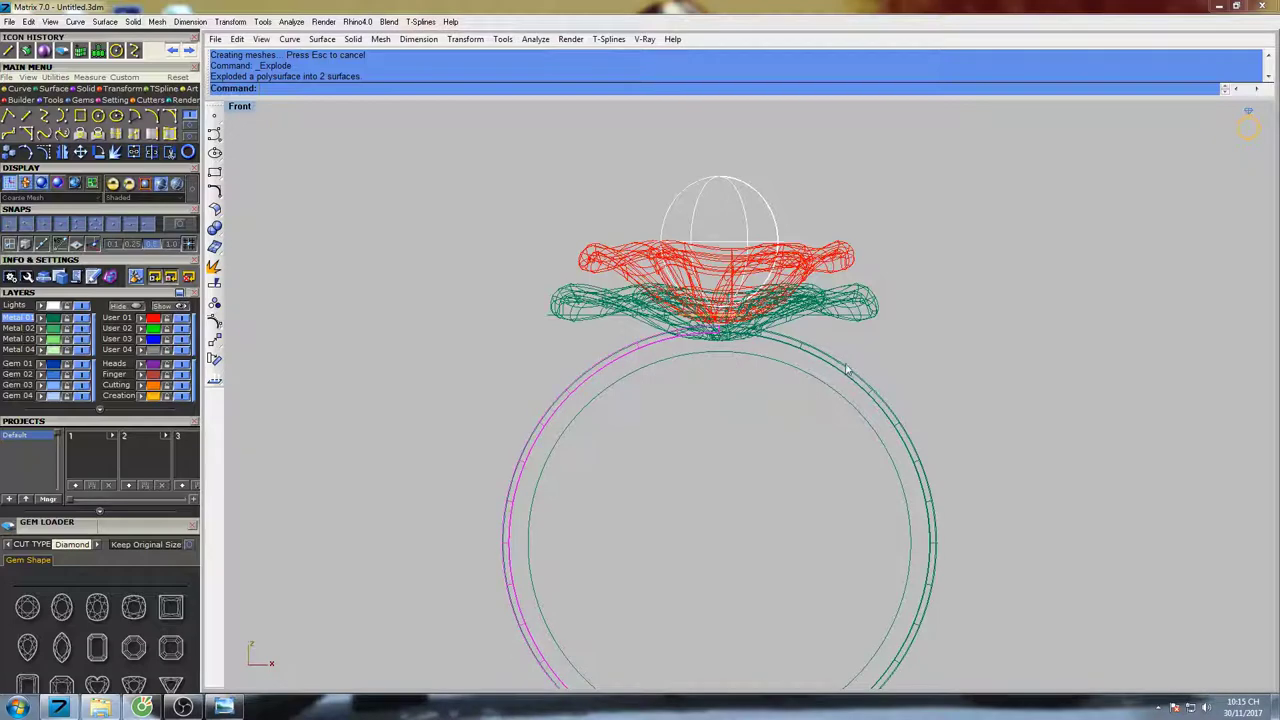
pyautogui.keyDown('shift'); pyautogui.click(872, 397); pyautogui.keyUp('shift')
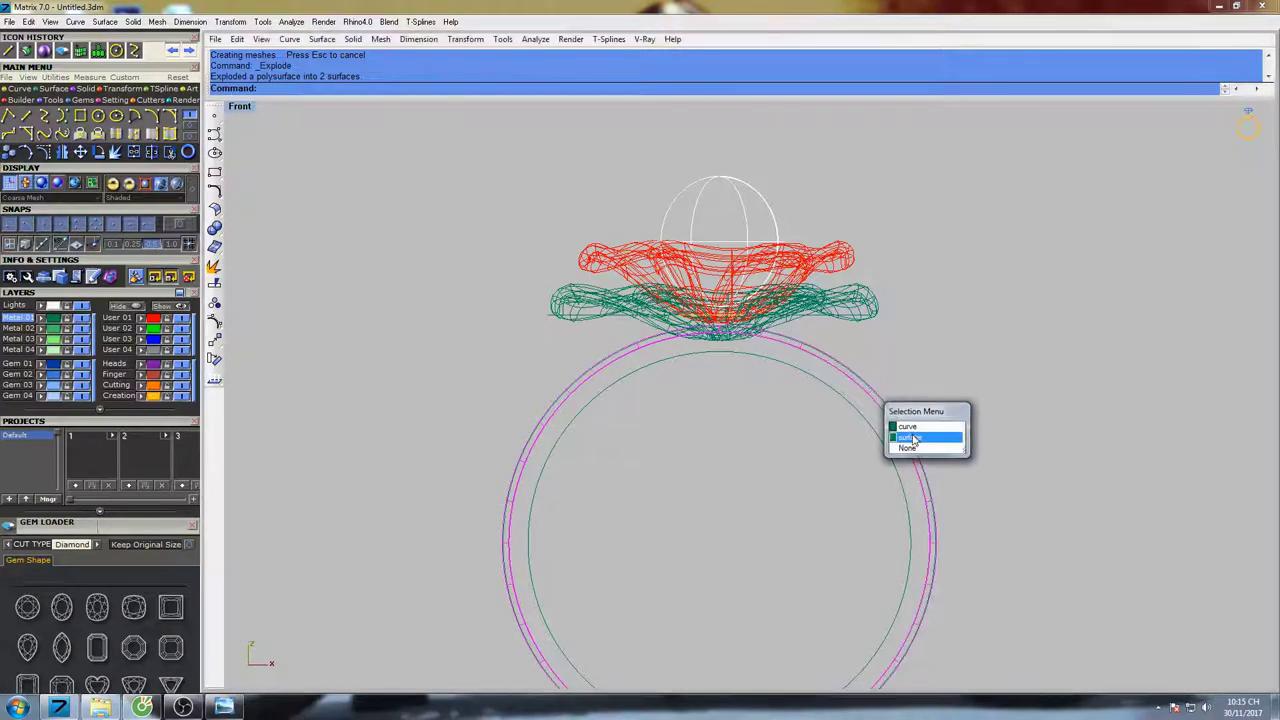
pyautogui.click(909, 437)
pyautogui.moveTo(869, 384); pyautogui.dragTo(850, 385, button='right')
pyautogui.press('F10')
pyautogui.scroll(5, 676, 376)
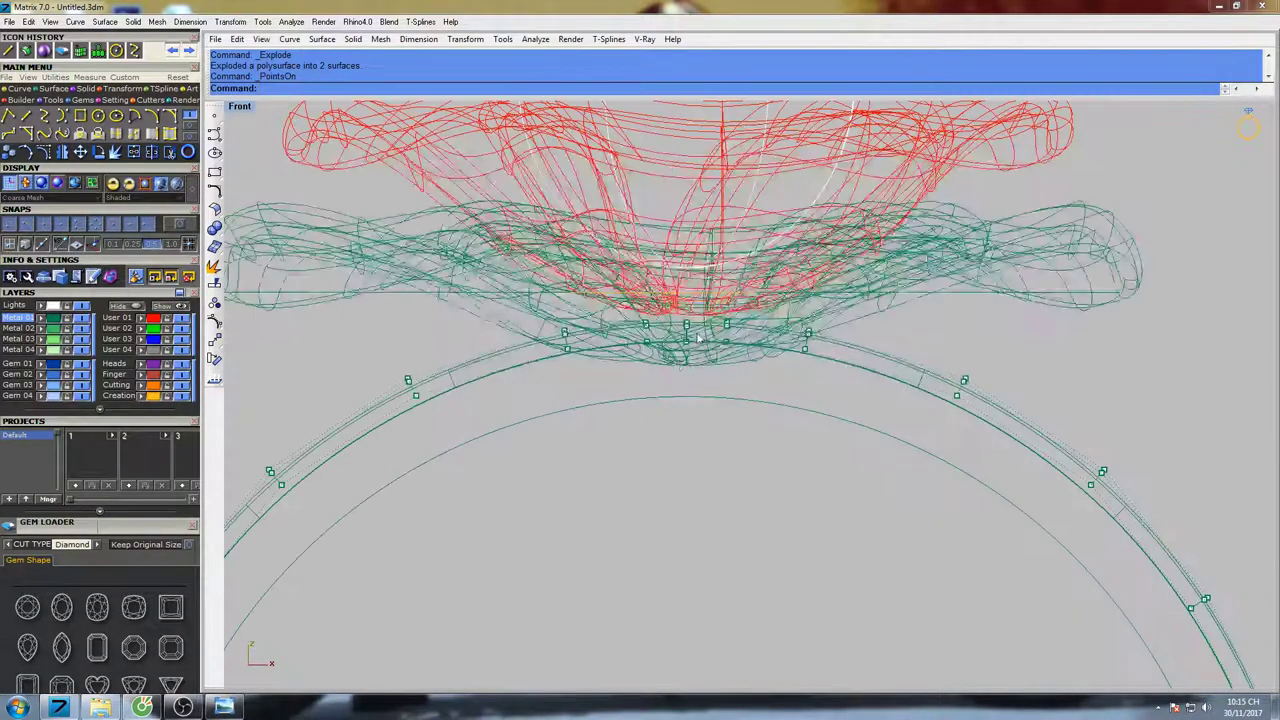
# Align the band's seam control points beneath the flower and at the bottom of the ring to world X = 0 with SetPt
pyautogui.moveTo(681, 377); pyautogui.dragTo(695, 297)
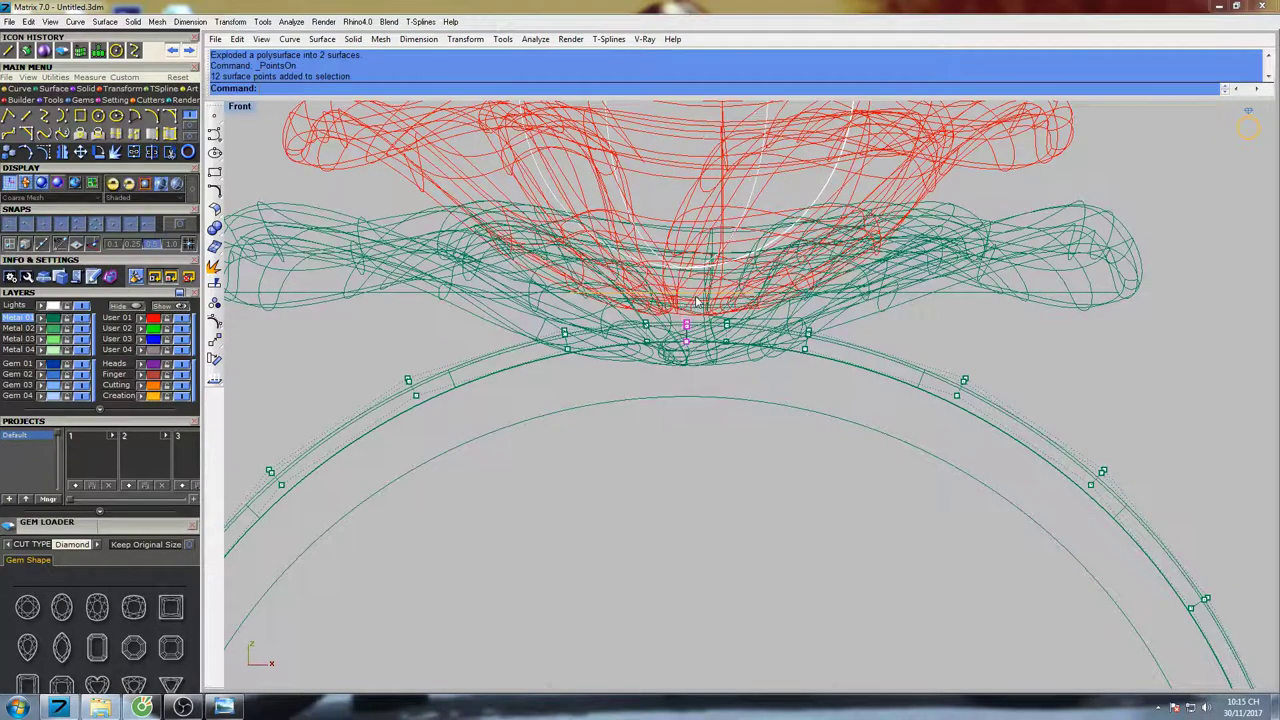
pyautogui.scroll(-8, 695, 297)
pyautogui.scroll(6, 674, 494)
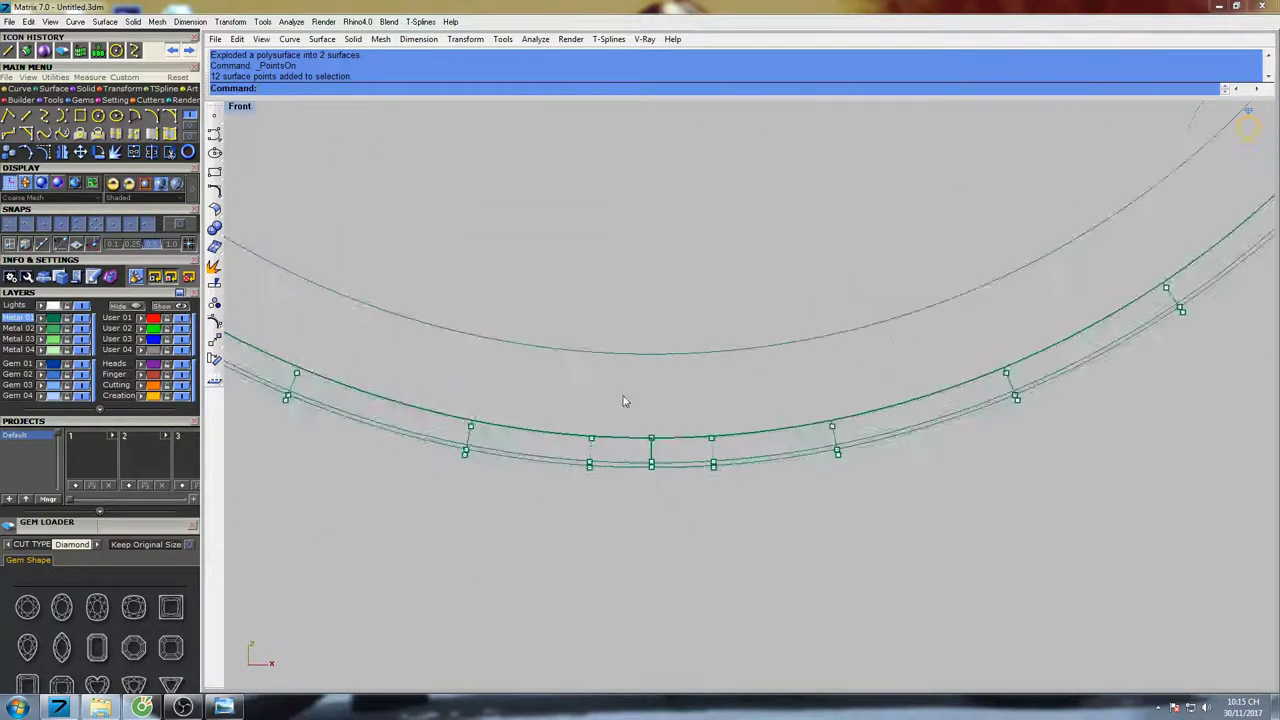
pyautogui.moveTo(623, 400); pyautogui.dragTo(669, 497)
pyautogui.scroll(-6, 669, 497)
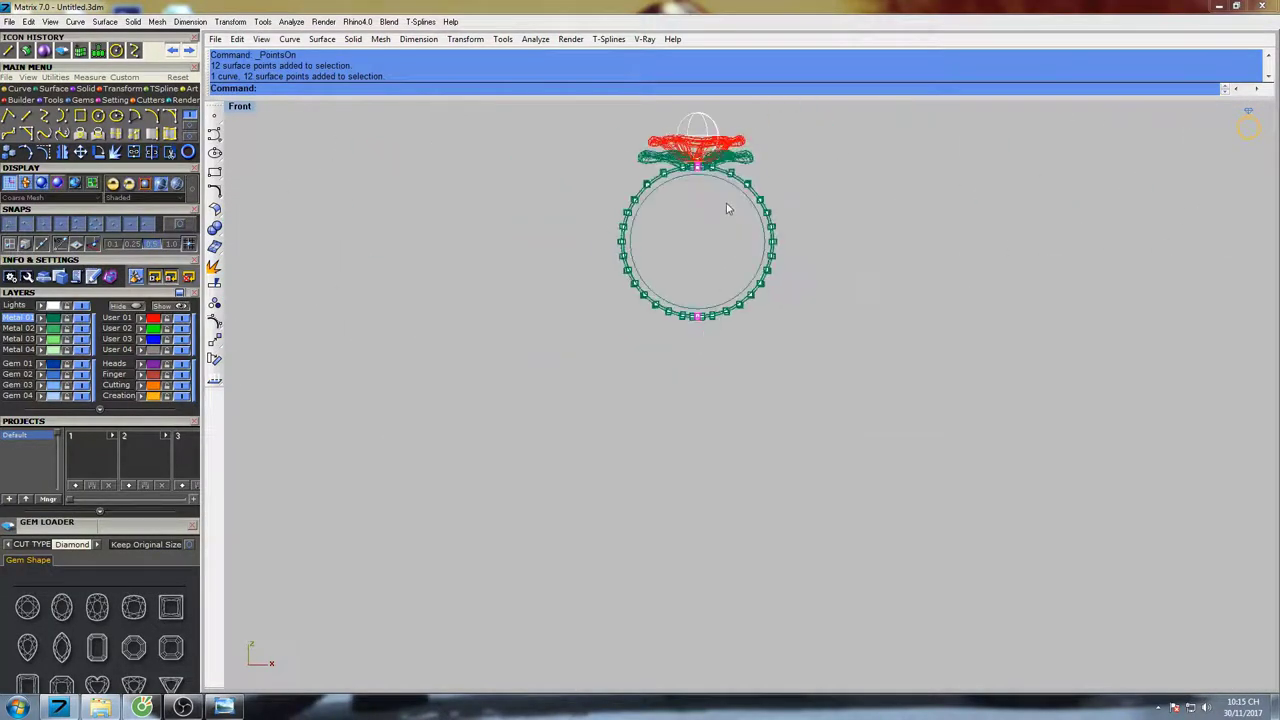
pyautogui.moveTo(728, 206); pyautogui.dragTo(688, 306, button='right')
pyautogui.write('set')
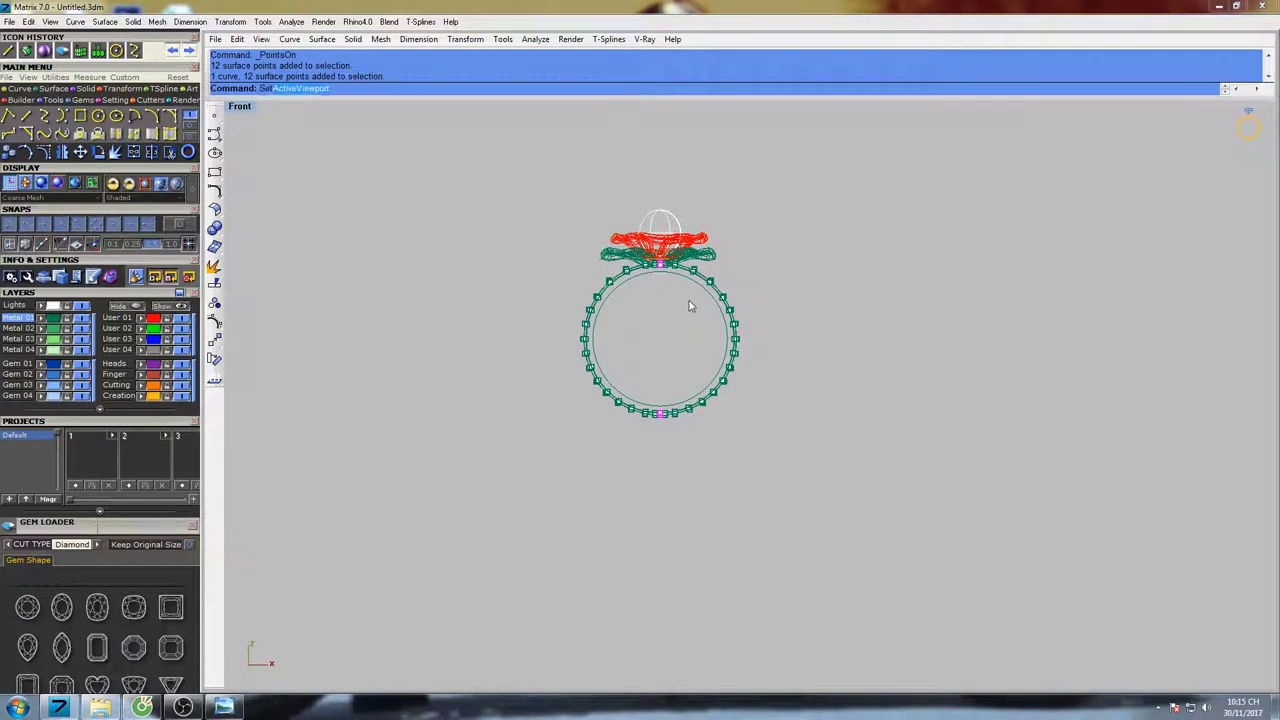
pyautogui.click(290, 254)
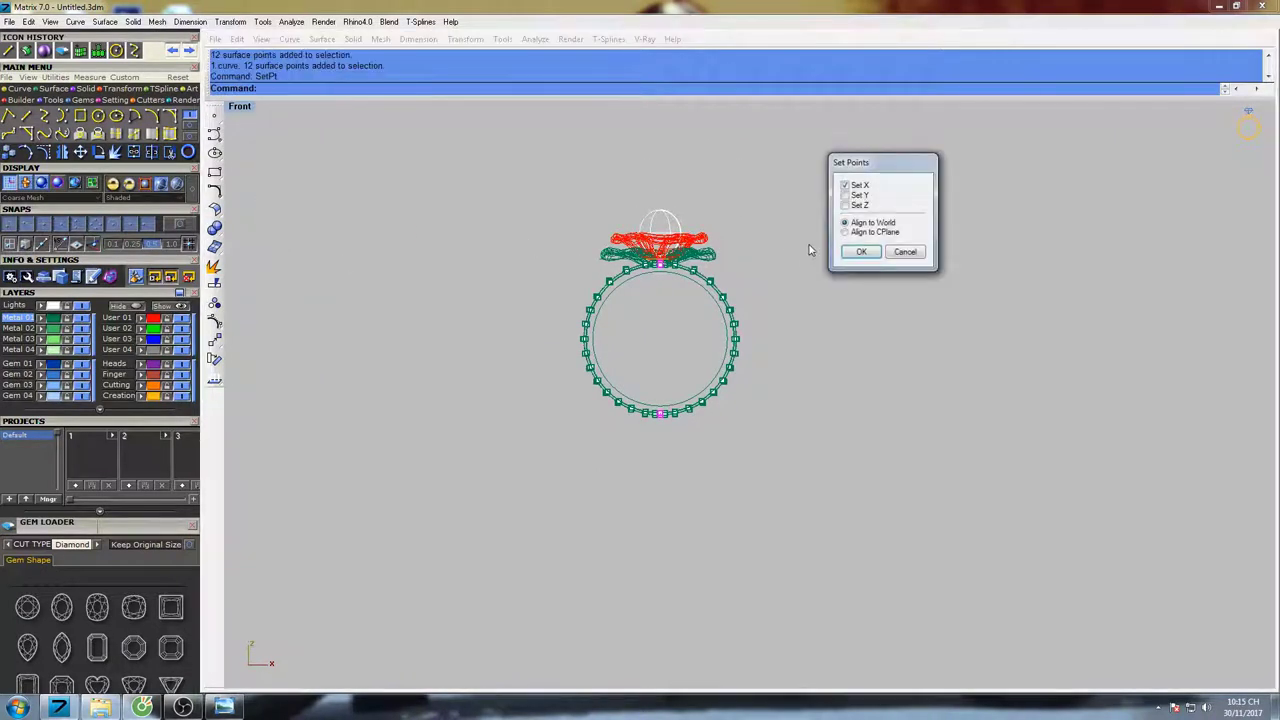
pyautogui.click(861, 253)
pyautogui.write('0')
pyautogui.press('Return')
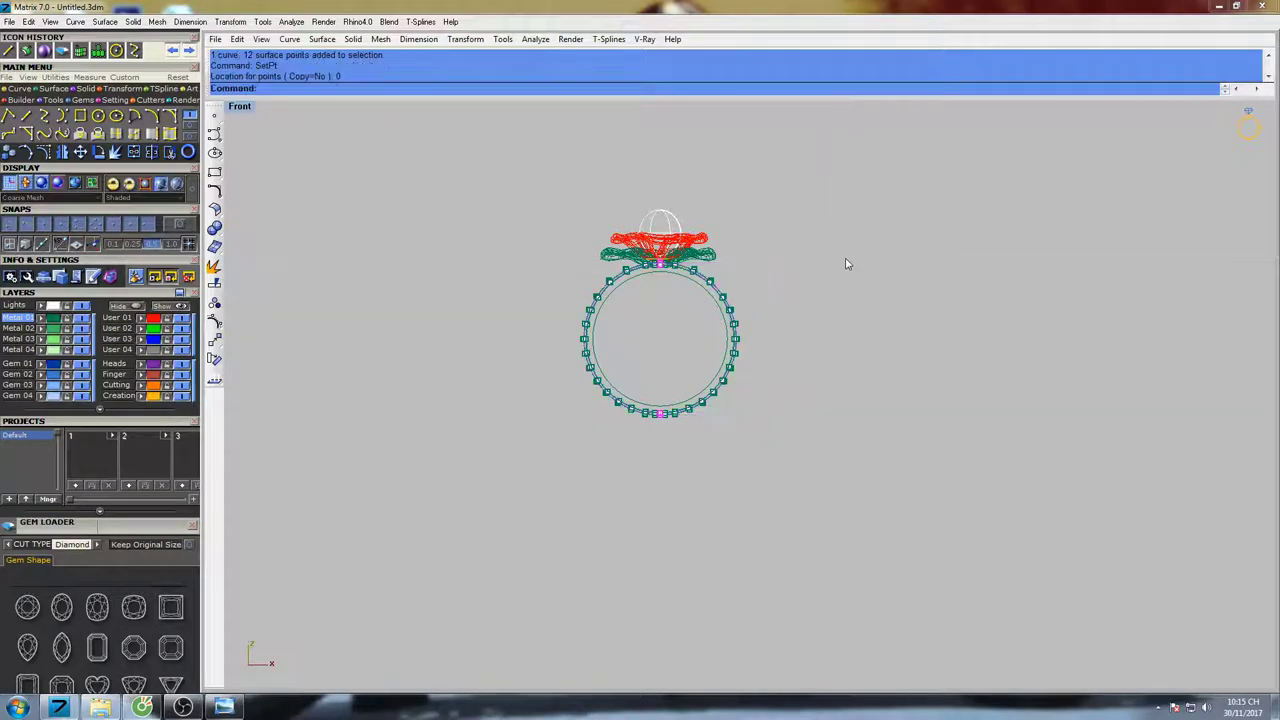
pyautogui.scroll(8, 686, 279)
pyautogui.press('Escape')
pyautogui.press('Escape')
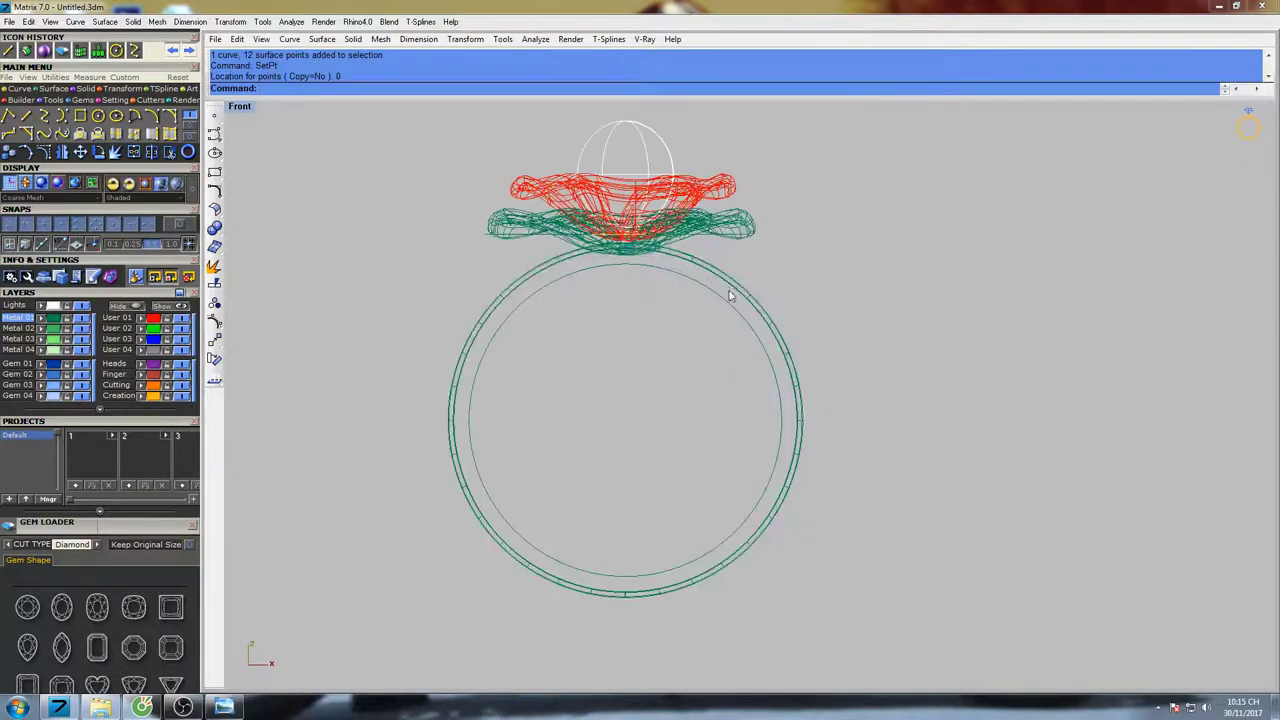
# Join the two half-band surfaces into one polysurface and cap its open sides
pyautogui.click(730, 296)
pyautogui.click(782, 340)
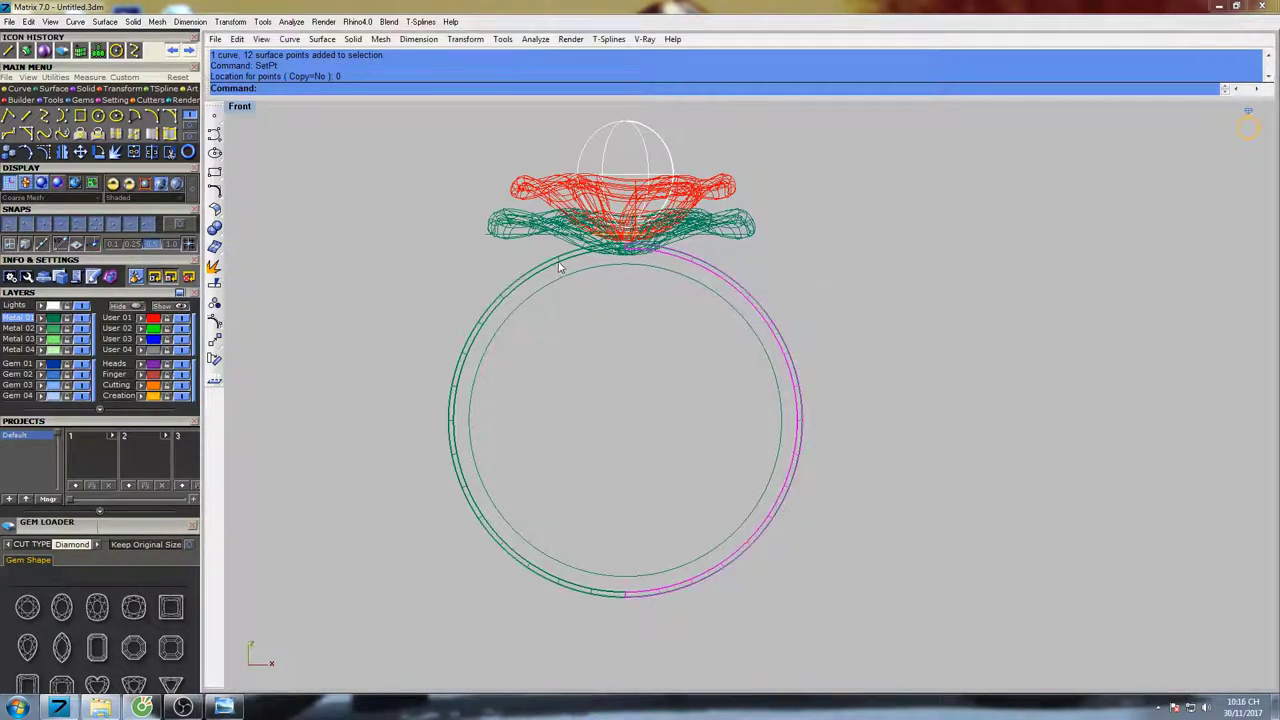
pyautogui.click(560, 267)
pyautogui.click(615, 306)
pyautogui.moveTo(717, 309); pyautogui.dragTo(677, 306, button='right')
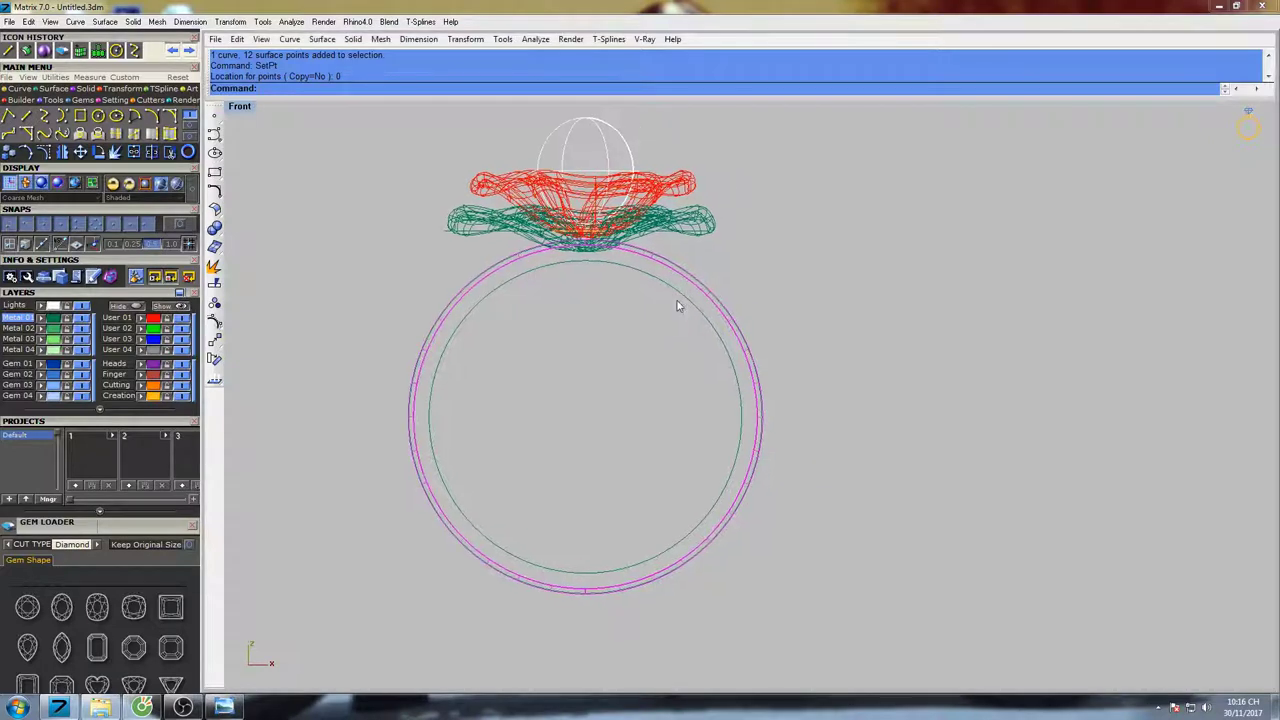
pyautogui.write('in')
pyautogui.press('Return')
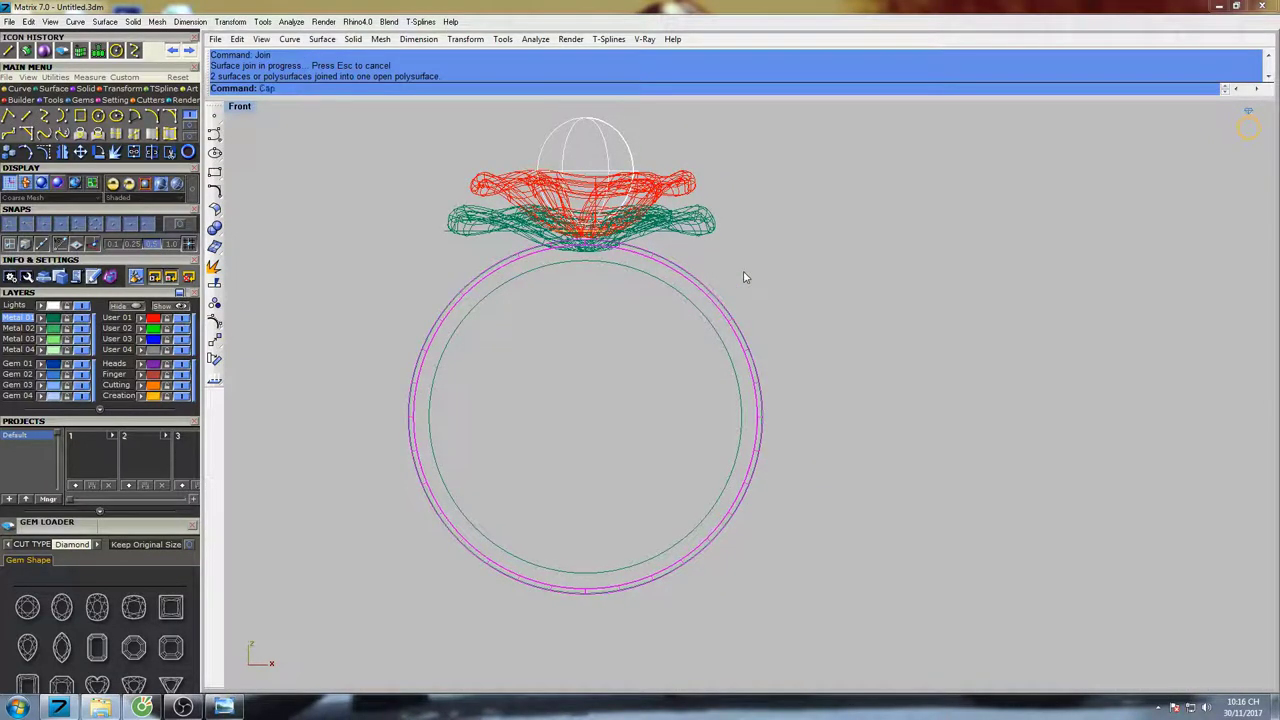
pyautogui.write('Cap')
pyautogui.press('Return')
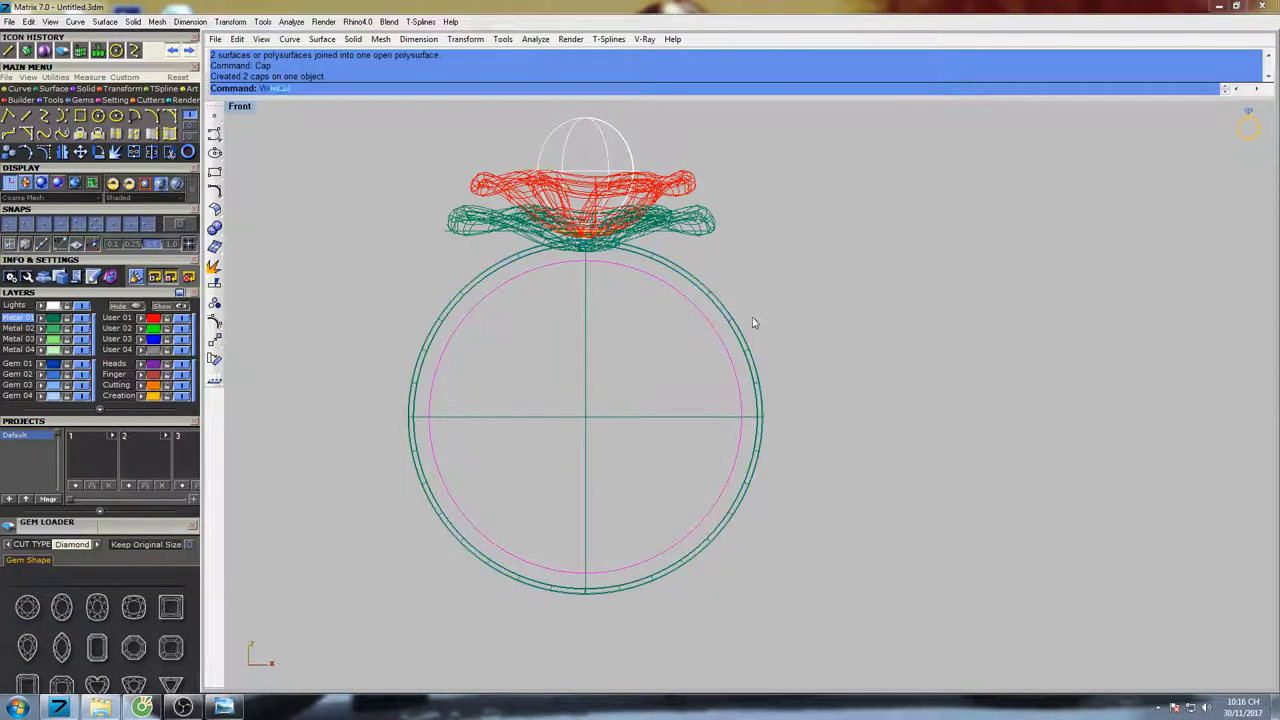
# Cut the finger hole completely through the capped band with WireCut, using the inner circle and removing the inside part
pyautogui.write('W')
pyautogui.press('Return')
pyautogui.click(588, 299)
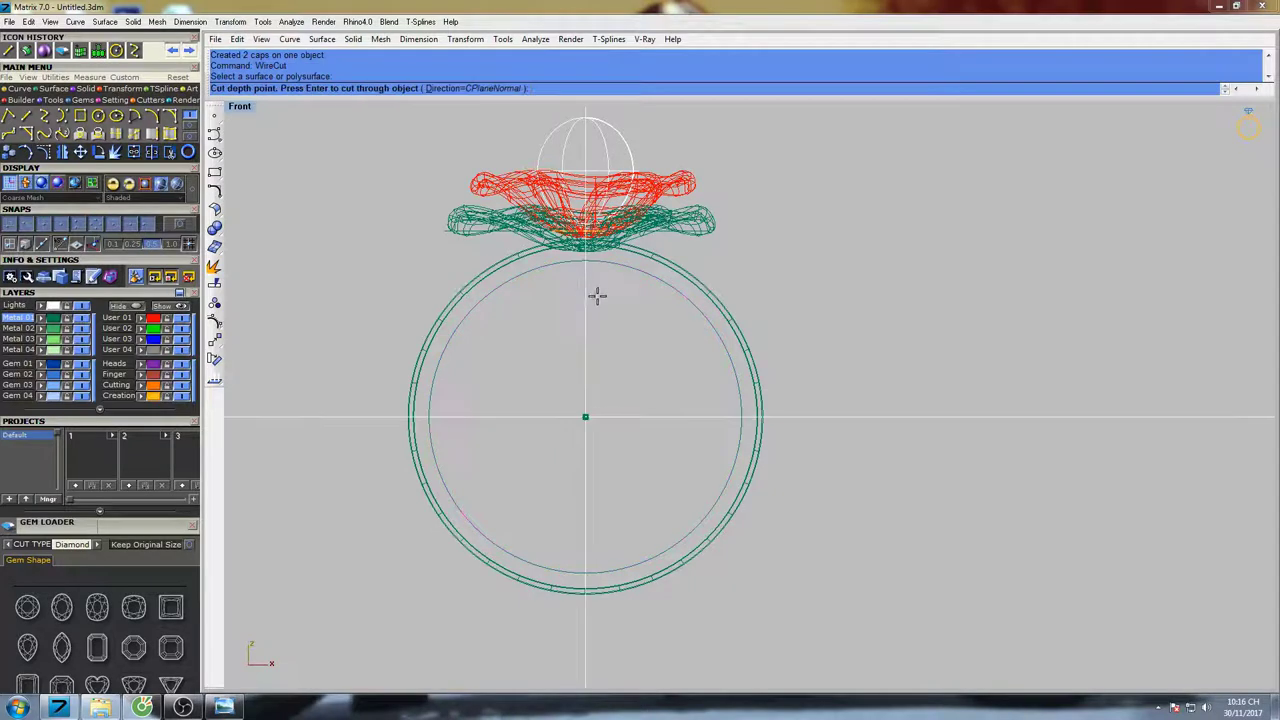
pyautogui.press('Return')
pyautogui.press('Return')
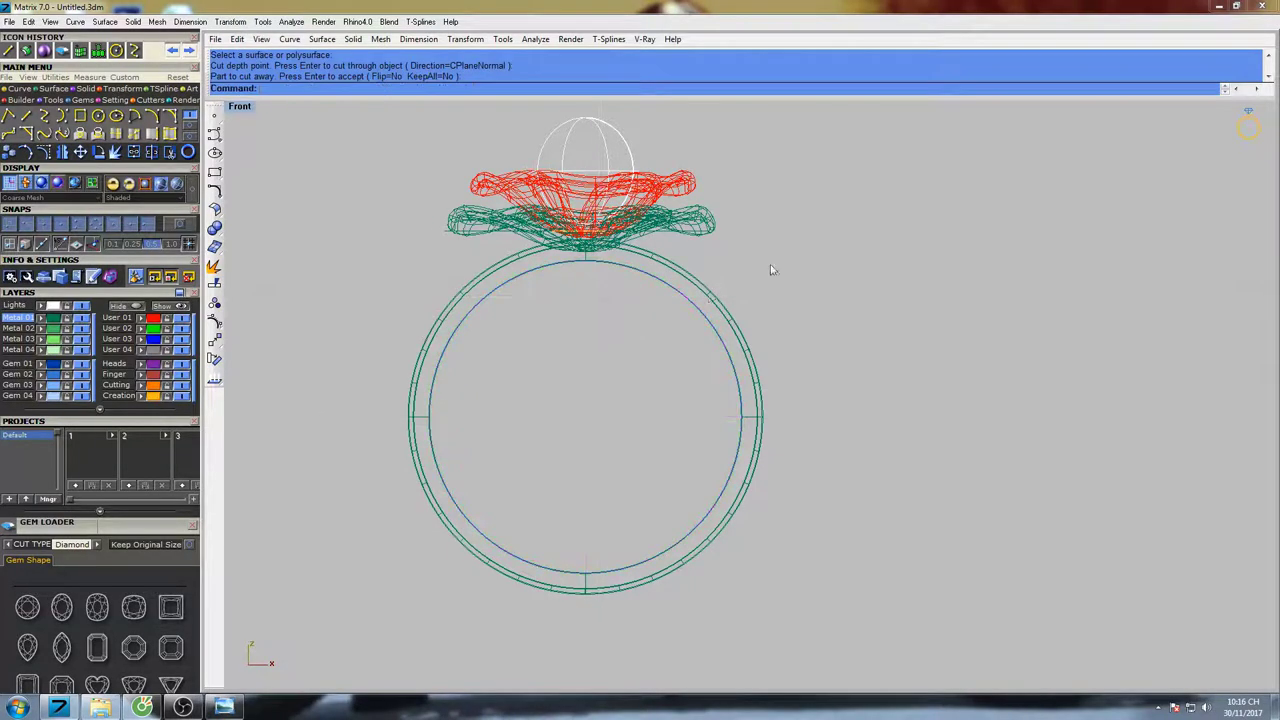
# Preview the cut ring shaded in the Perspective view, examining the band and its junction with the flower
pyautogui.write('s')
pyautogui.press('Return')
pyautogui.scroll(-3, 772, 228)
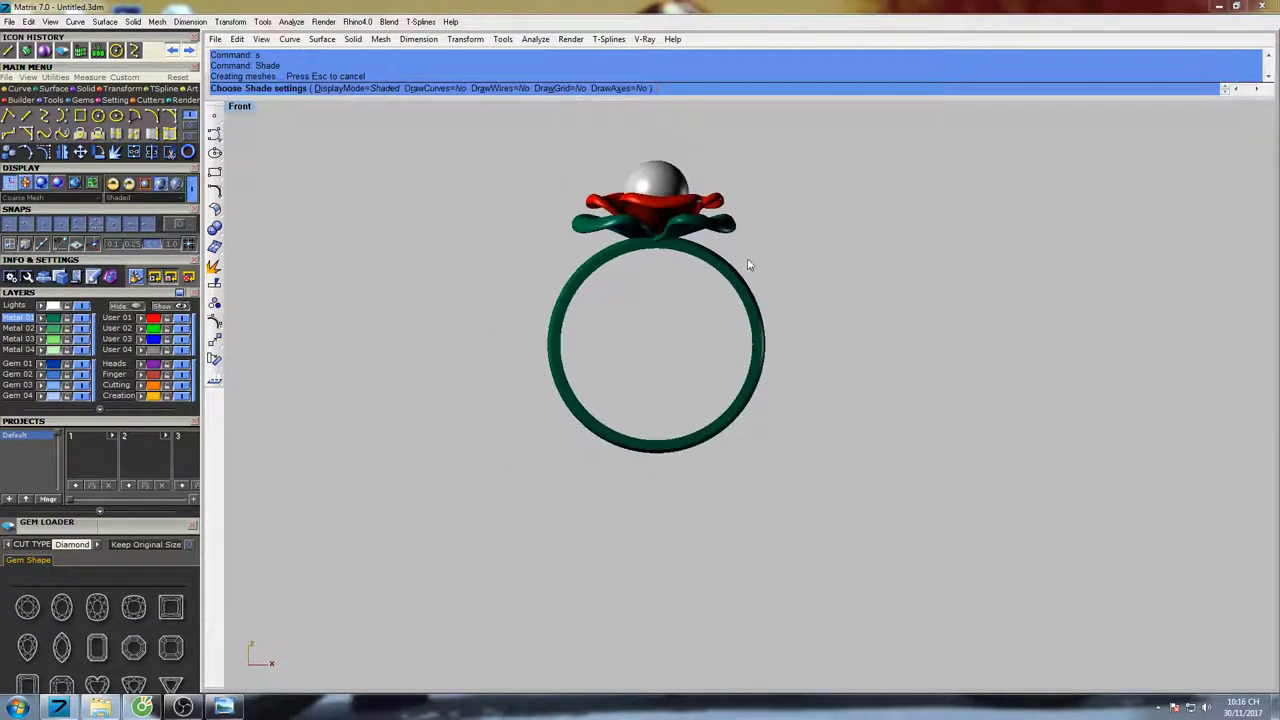
pyautogui.hotkey('ctrl', 'F4')
pyautogui.moveTo(766, 297); pyautogui.dragTo(632, 297, button='right')
pyautogui.scroll(6, 632, 297)
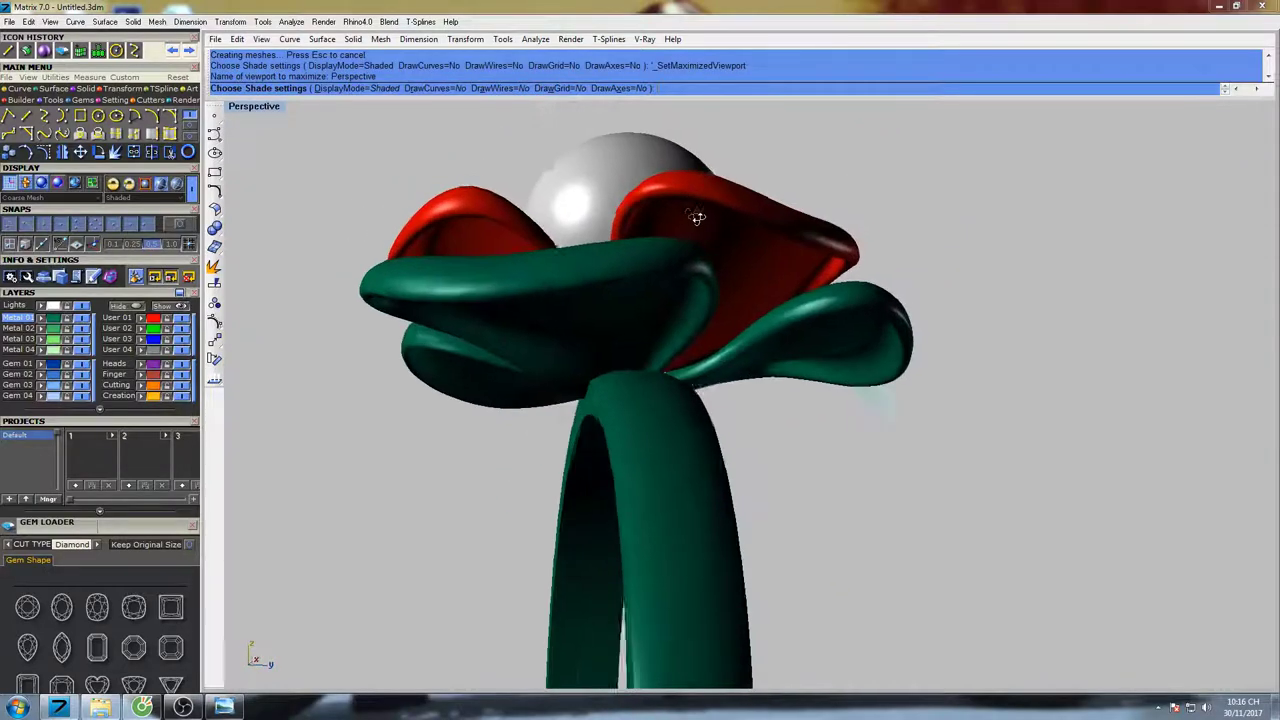
pyautogui.scroll(-6, 766, 277)
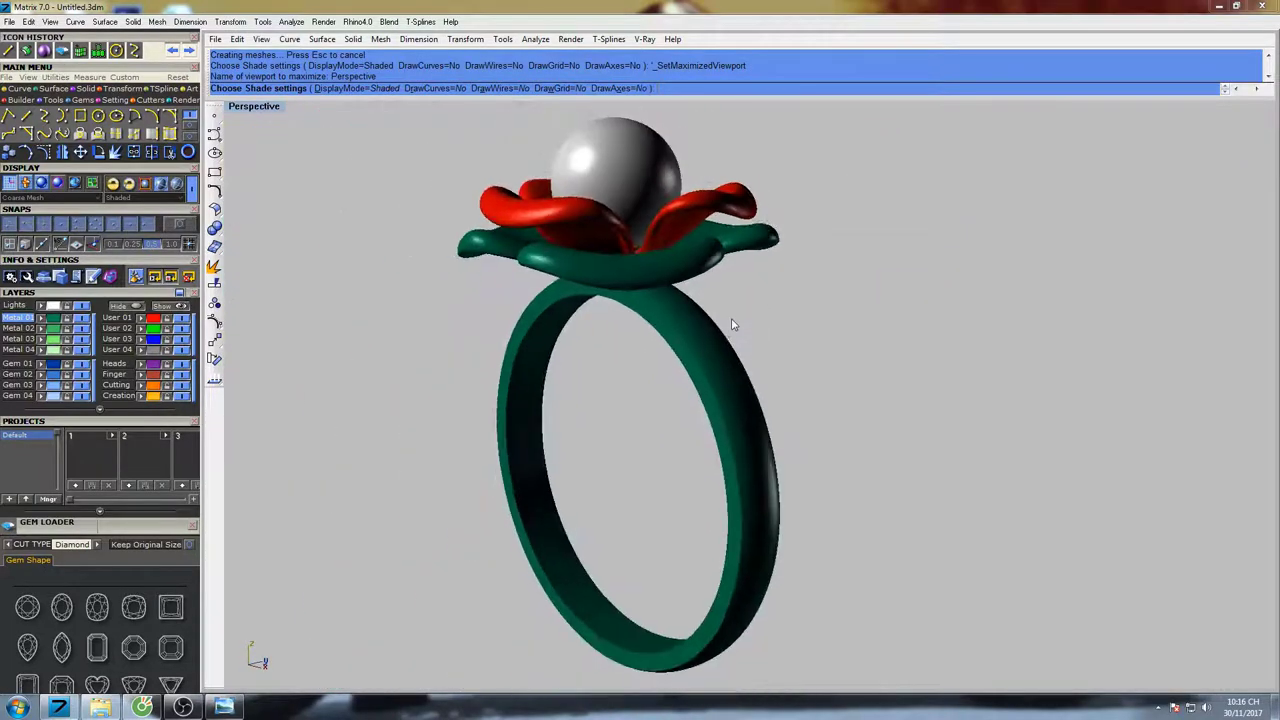
pyautogui.moveTo(714, 304); pyautogui.dragTo(738, 316, button='right')
pyautogui.press('Escape')
pyautogui.scroll(-4, 770, 272)
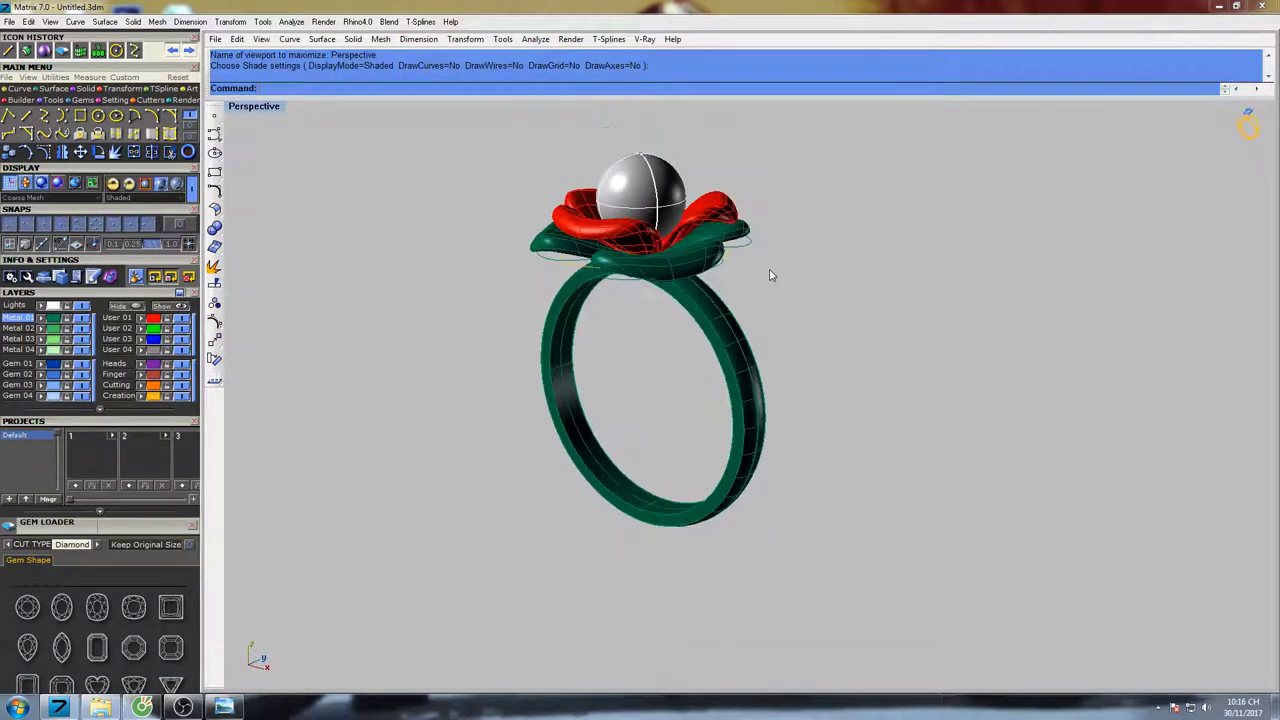
pyautogui.moveTo(770, 272); pyautogui.dragTo(742, 319, button='right')
# Select all remaining construction curves with SelCrv and delete them
pyautogui.write('Sel')
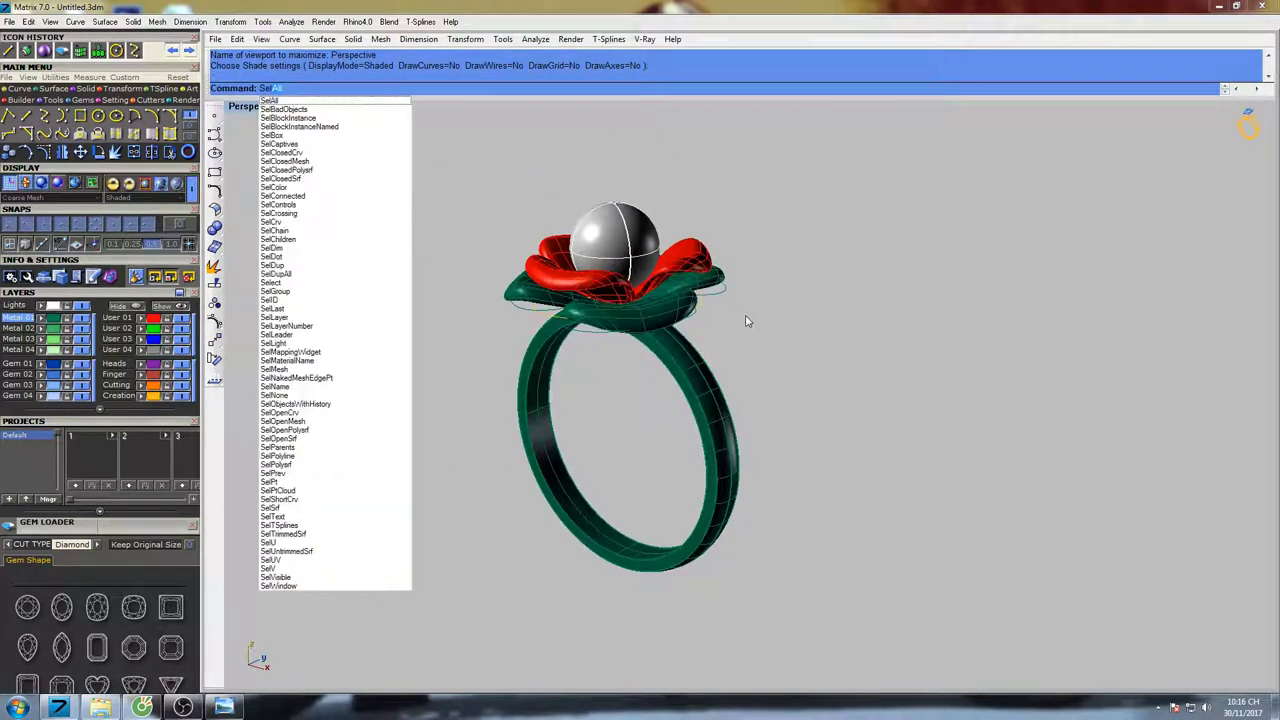
pyautogui.write('Crv')
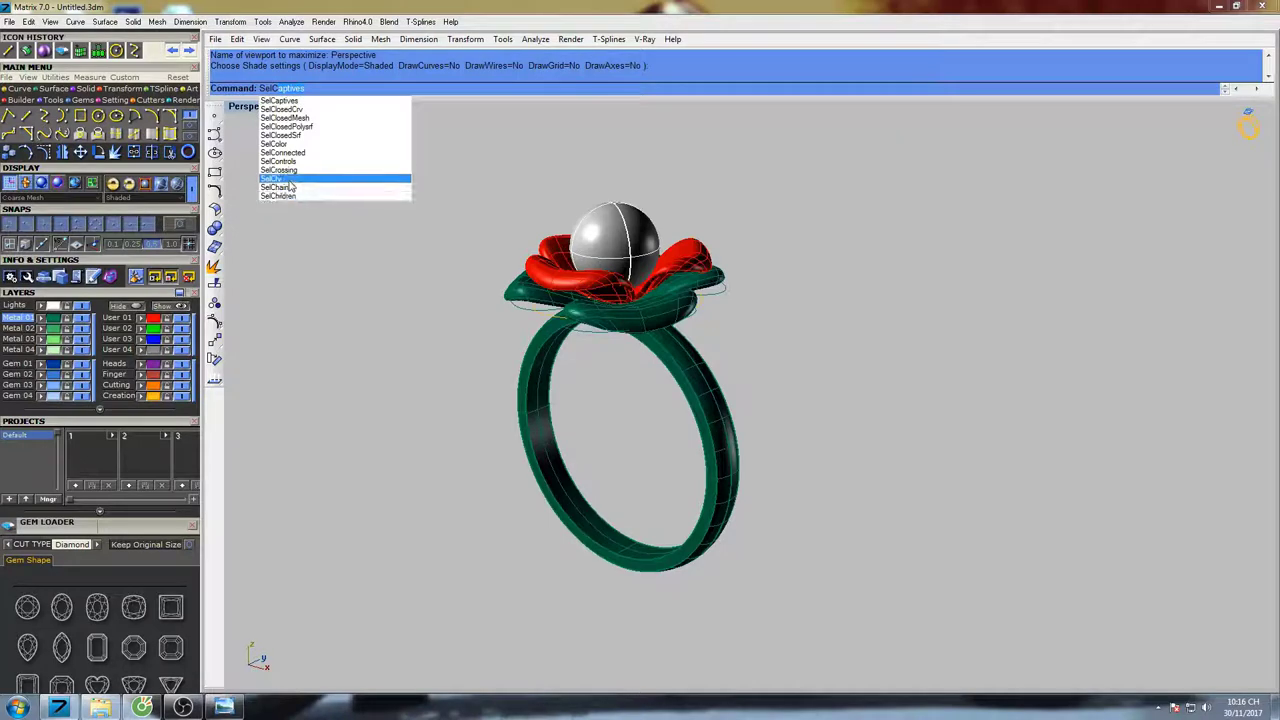
pyautogui.press('Return')
pyautogui.moveTo(690, 256); pyautogui.dragTo(734, 200, button='right')
pyautogui.write('Delete')
pyautogui.press('Return')
# In the Front view, move both petal layers and the pearl slightly down into the top of the band
pyautogui.hotkey('ctrl', 'F2')
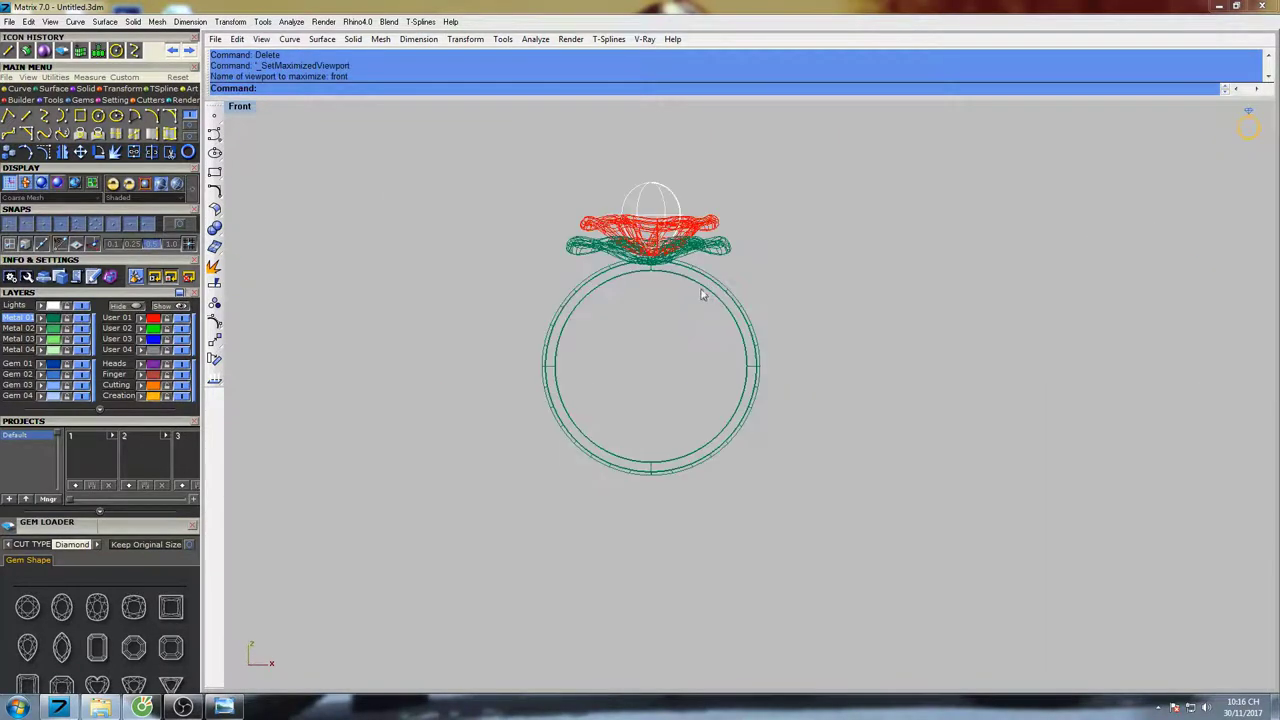
pyautogui.moveTo(484, 286); pyautogui.dragTo(772, 174)
pyautogui.scroll(2, 638, 258)
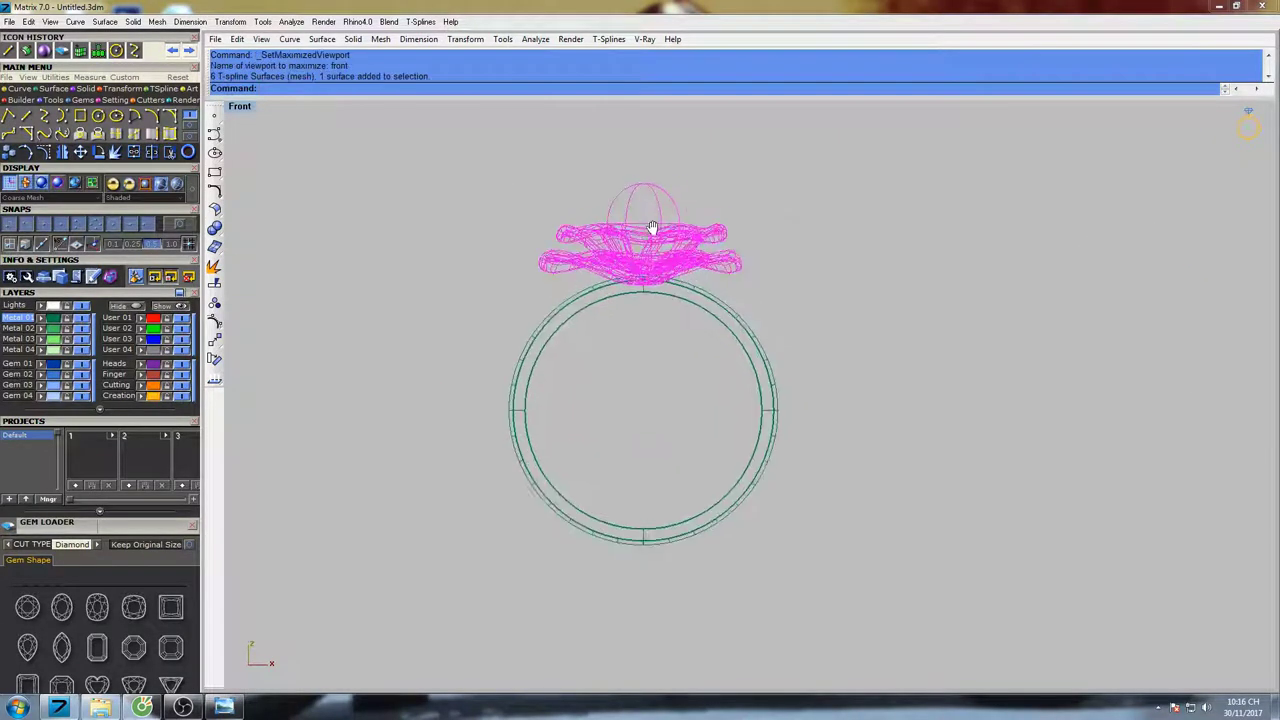
pyautogui.write('Mi')
pyautogui.press('Escape')
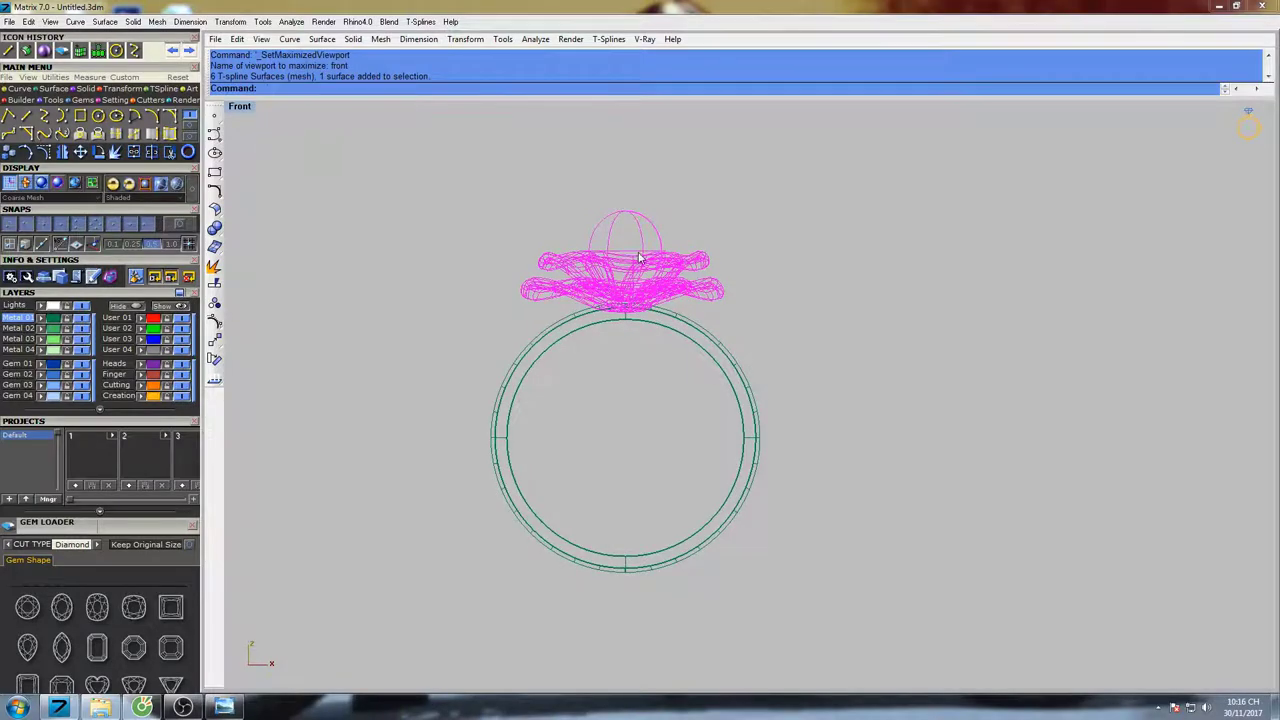
pyautogui.press('Return')
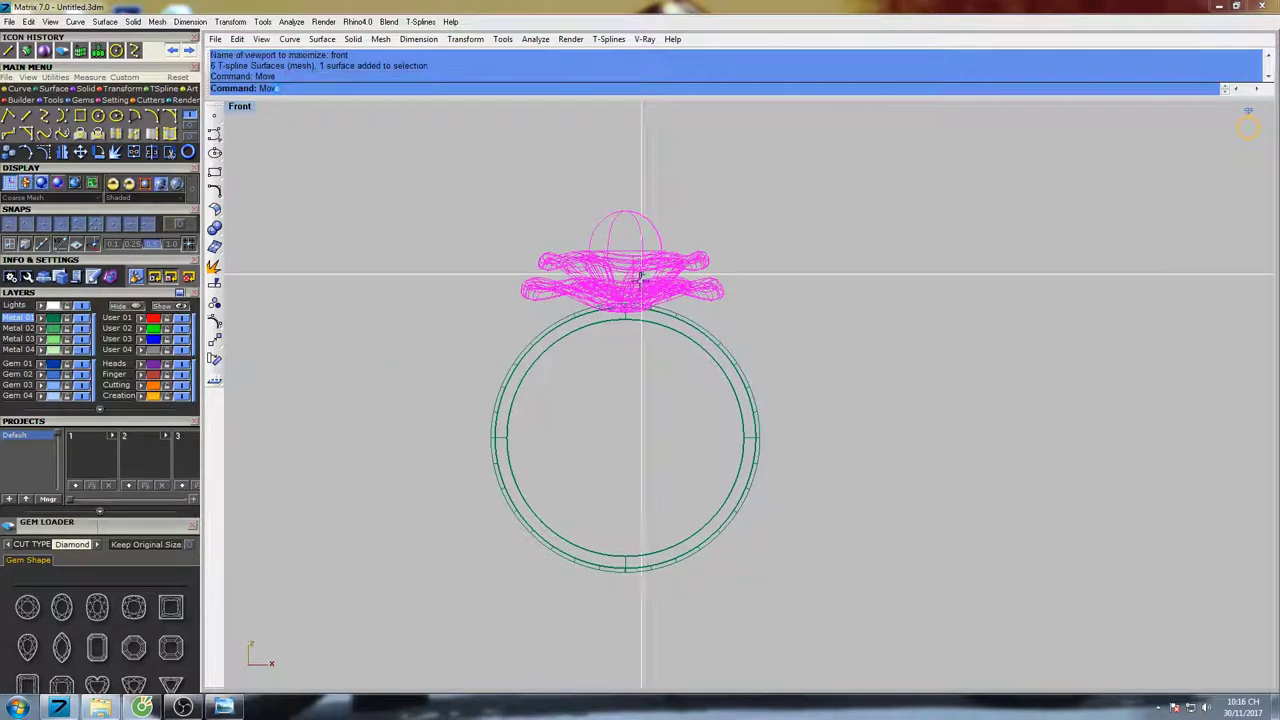
pyautogui.scroll(3, 650, 265)
pyautogui.click(675, 237)
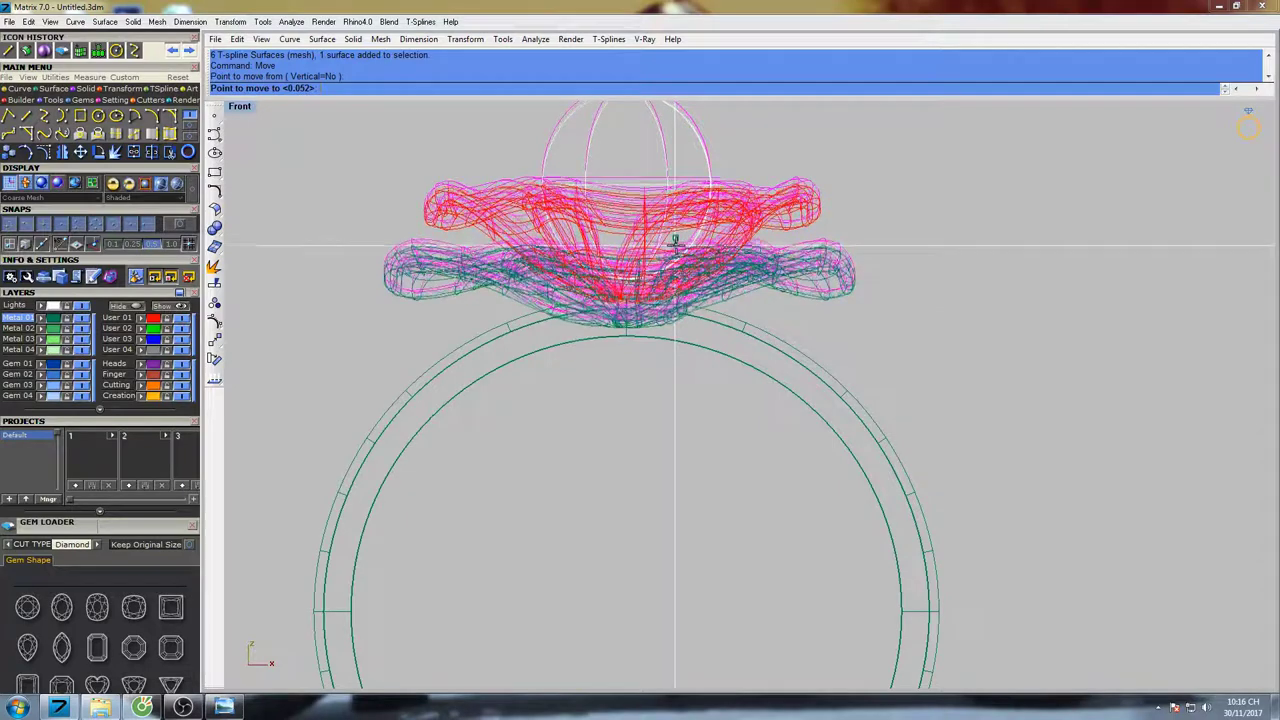
pyautogui.click(675, 246)
pyautogui.click(880, 166)
pyautogui.scroll(-2, 838, 248)
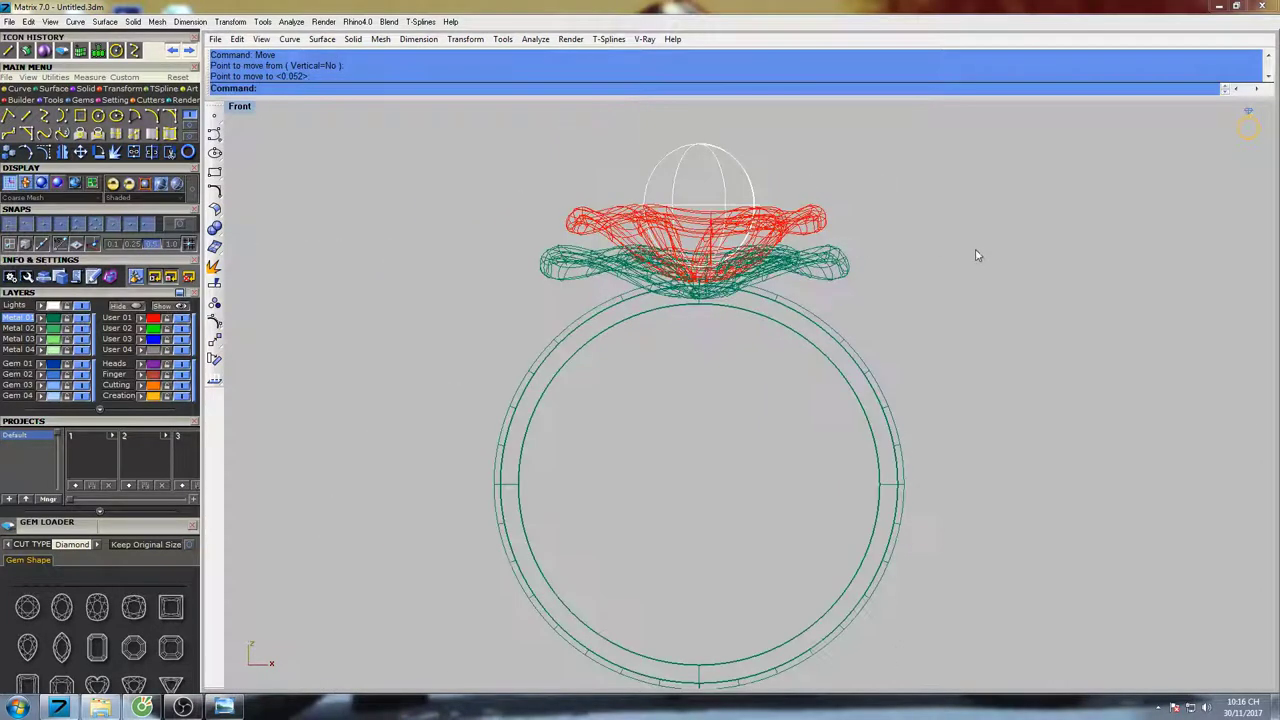
# Select the lower green petals and ring band with SelColor and assign them to the white Lights layer
pyautogui.click(839, 287)
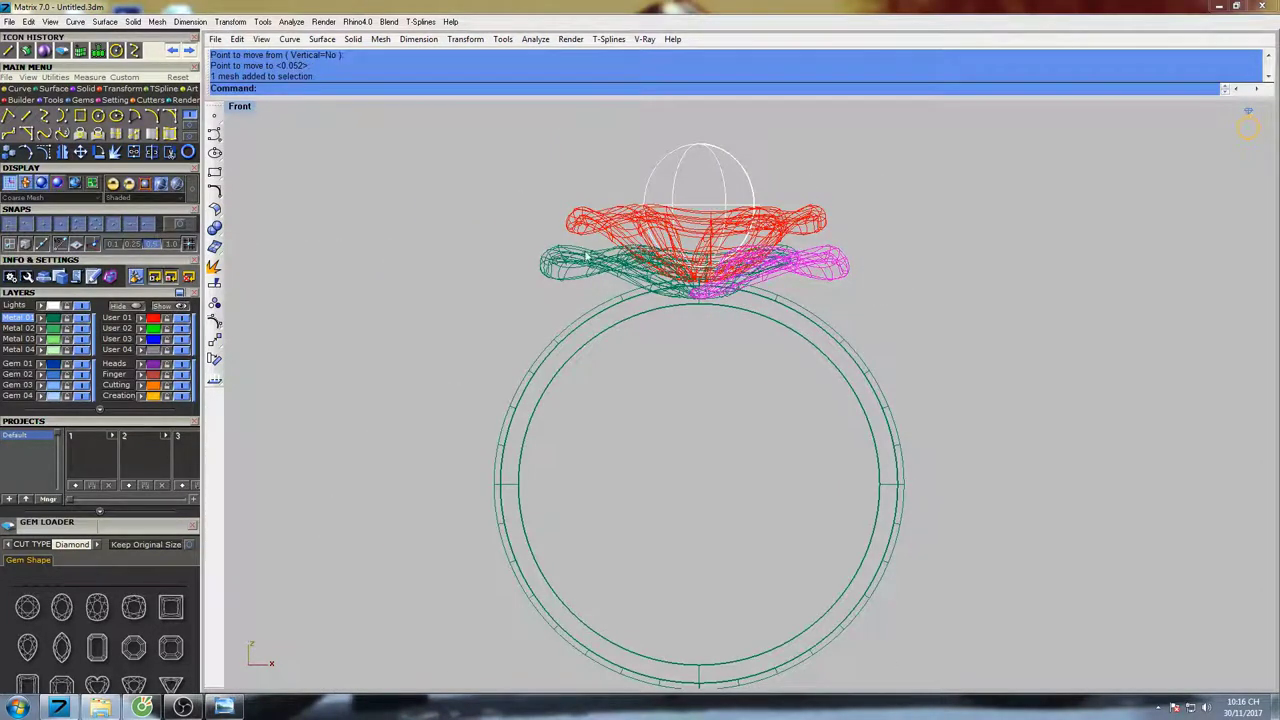
pyautogui.write('sc')
pyautogui.press('Return')
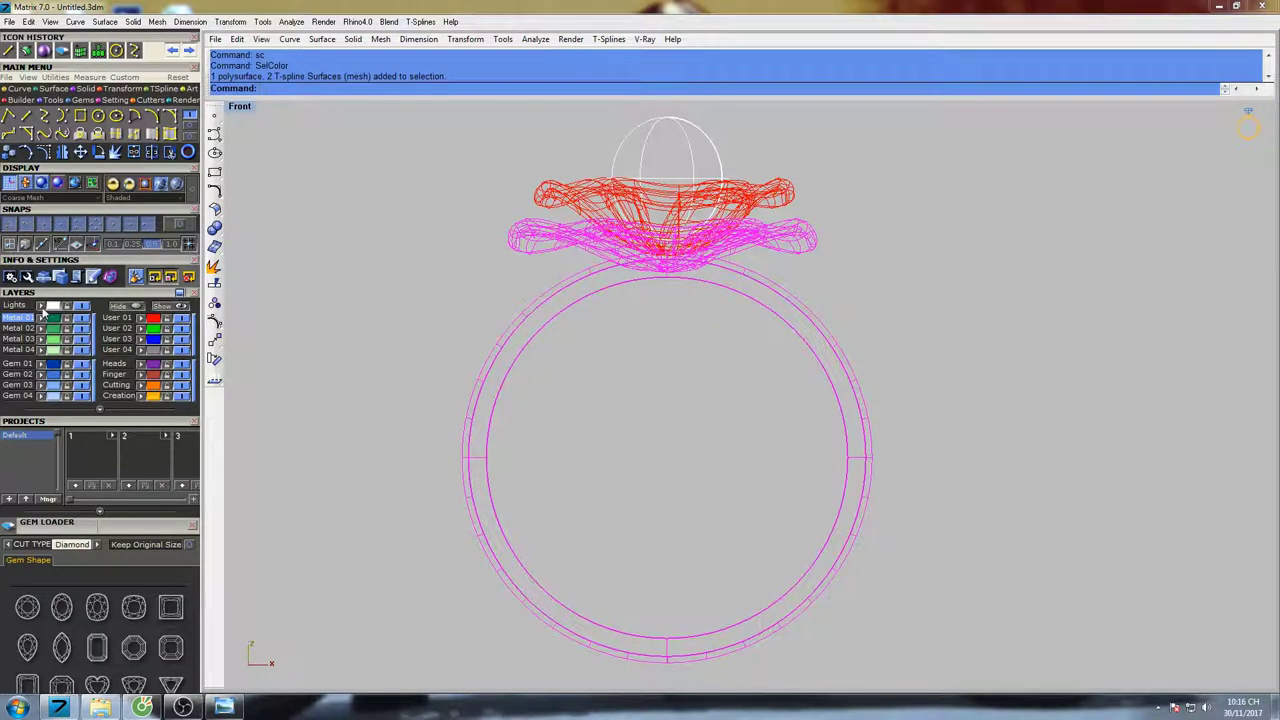
pyautogui.click(453, 283)
# Select the red upper petals with SelColor and assign them to the Creation layer
pyautogui.click(769, 201)
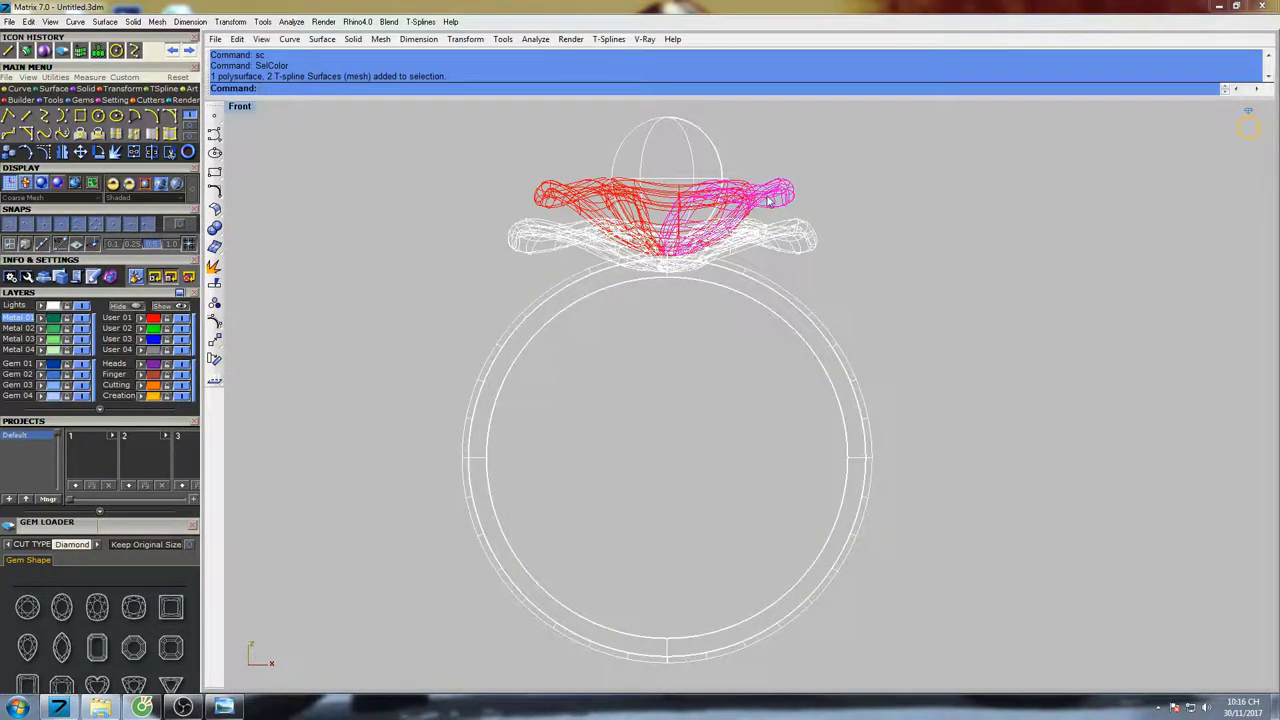
pyautogui.write('sc')
pyautogui.press('Return')
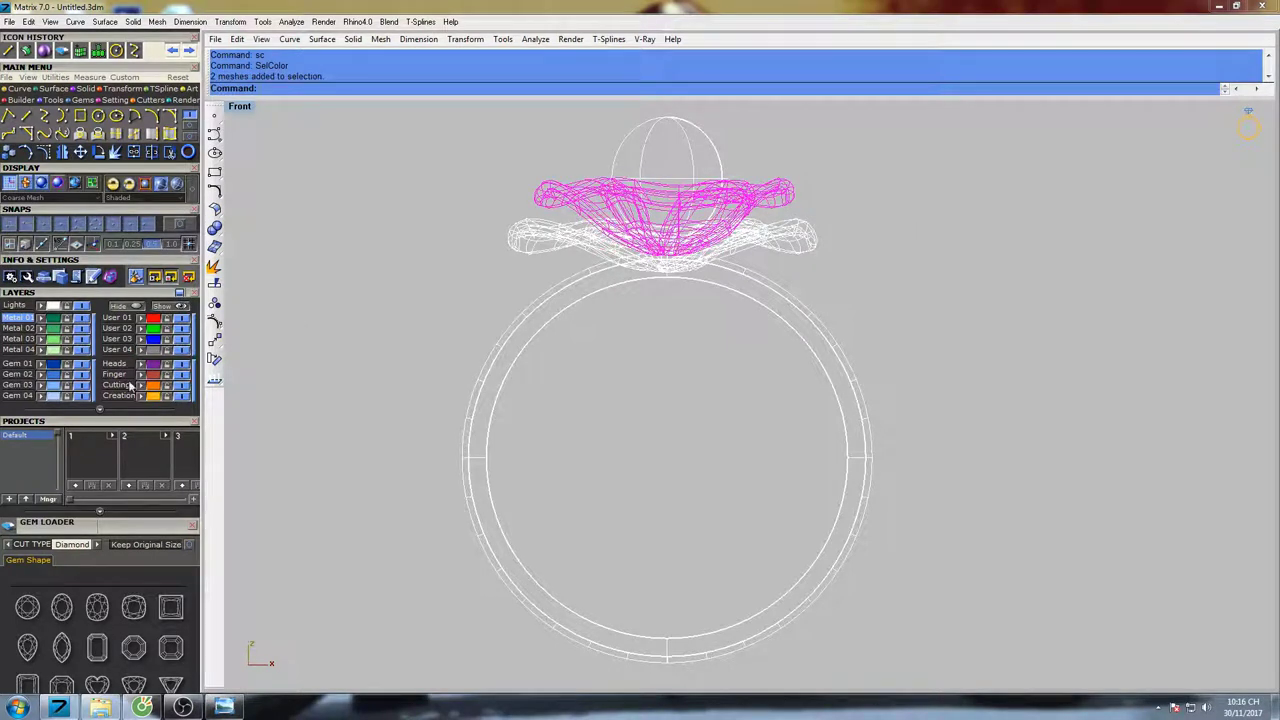
pyautogui.click(141, 397)
pyautogui.click(385, 302)
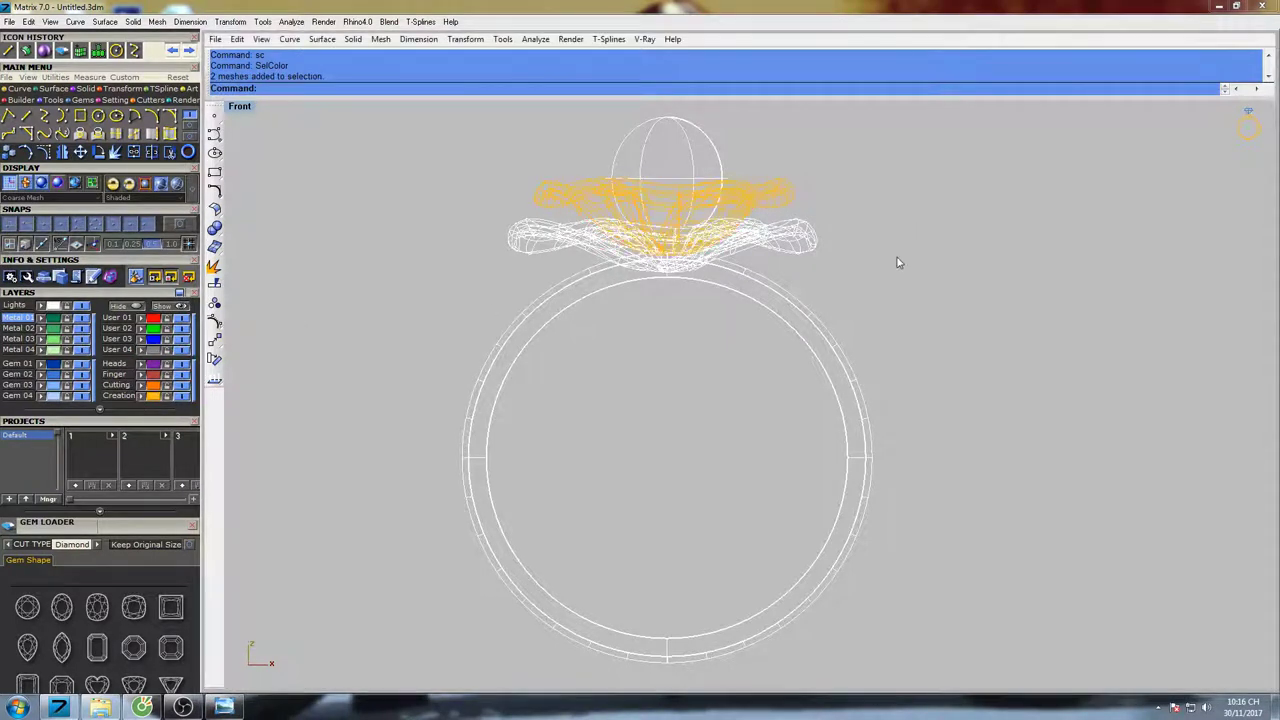
# Examine the recoloured ring shaded in the Perspective view from several angles
pyautogui.scroll(-6, 895, 258)
pyautogui.write('s')
pyautogui.press('Return')
pyautogui.press('F4')
pyautogui.moveTo(846, 280)
pyautogui.mouseDown(button='right')
pyautogui.moveTo(795, 233)
pyautogui.moveTo(771, 240)
pyautogui.moveTo(771, 323)
pyautogui.moveTo(797, 306)
pyautogui.moveTo(794, 329)
pyautogui.moveTo(757, 306)
pyautogui.moveTo(756, 247)
pyautogui.moveTo(769, 235)
pyautogui.moveTo(753, 267)
pyautogui.mouseUp(button='right')
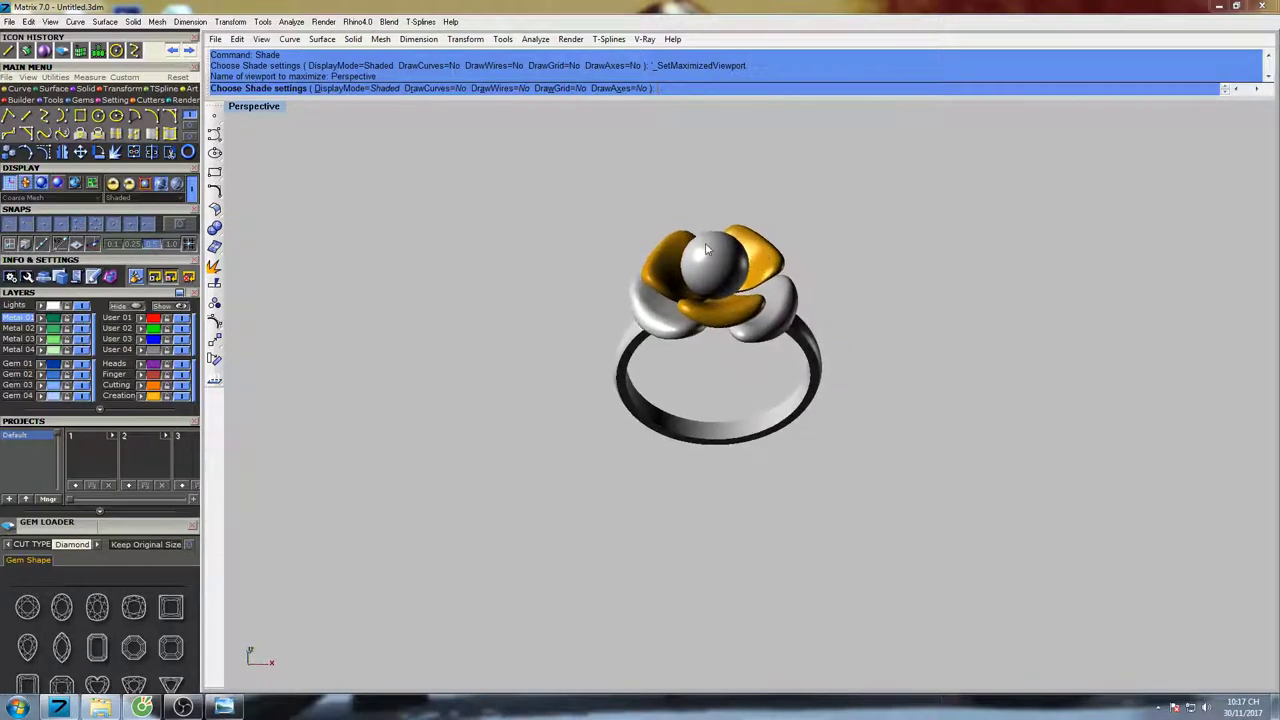
pyautogui.click(707, 246)
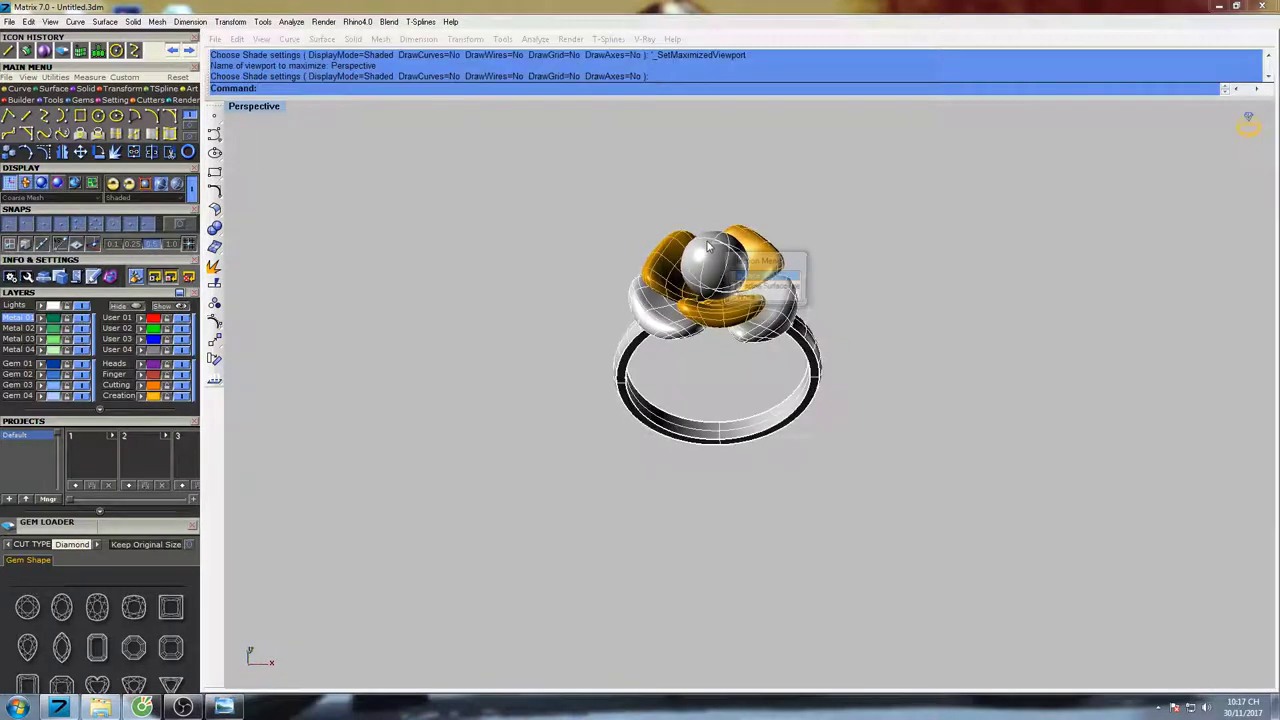
pyautogui.click(803, 212)
pyautogui.write('s')
pyautogui.press('Return')
pyautogui.keyDown('shift'); pyautogui.moveTo(769, 250); pyautogui.dragTo(765, 234, button='right'); pyautogui.keyUp('shift')
pyautogui.moveTo(765, 233); pyautogui.dragTo(774, 232)
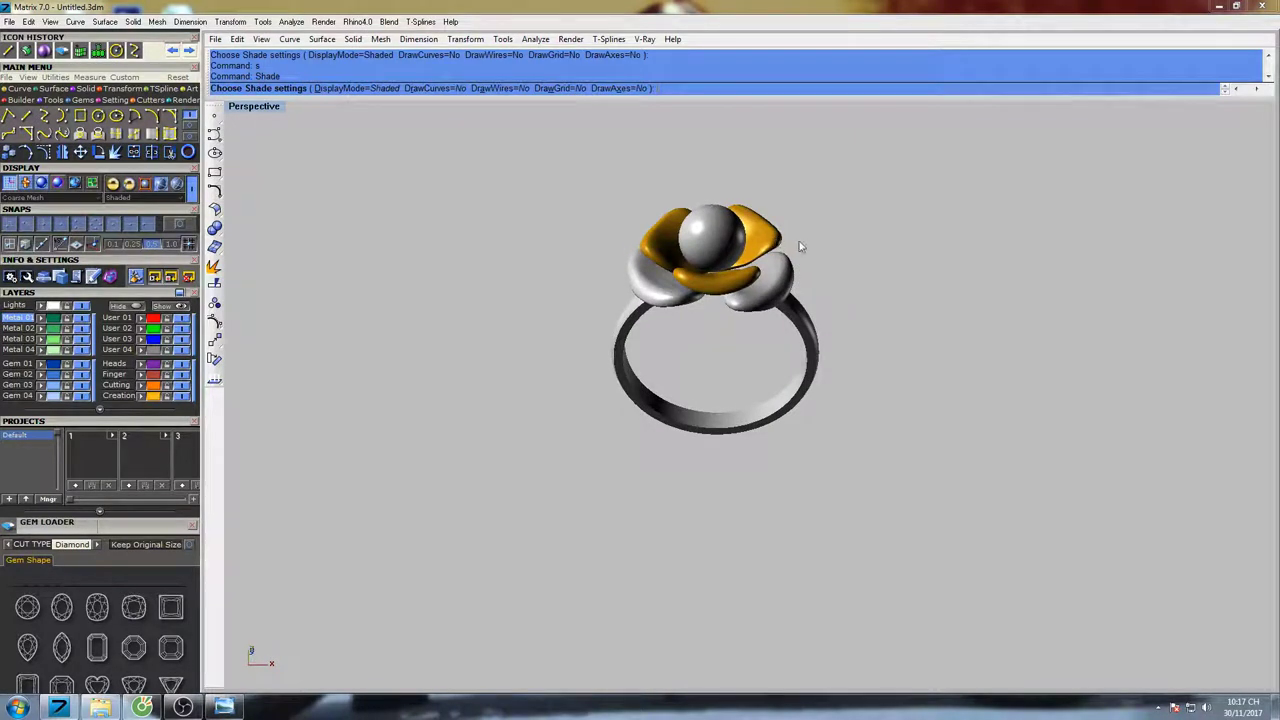
pyautogui.moveTo(799, 241); pyautogui.dragTo(798, 270)
pyautogui.keyDown('shift'); pyautogui.moveTo(764, 225); pyautogui.dragTo(742, 275, button='right'); pyautogui.keyUp('shift')
pyautogui.scroll(-2, 742, 277)
pyautogui.scroll(2, 622, 254)
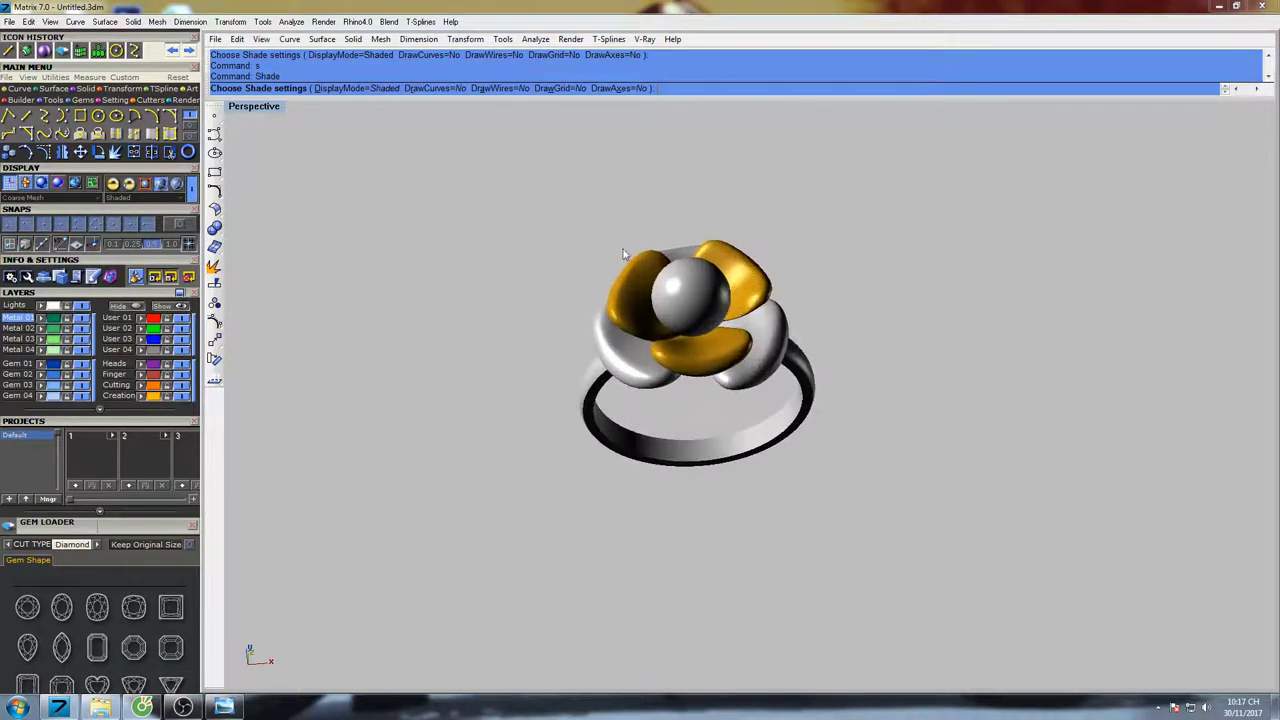
# Switch to the four-viewport layout and frame the shaded ring in the Top and Front views
pyautogui.doubleClick(256, 110)
pyautogui.moveTo(469, 248); pyautogui.dragTo(510, 266, button='right')
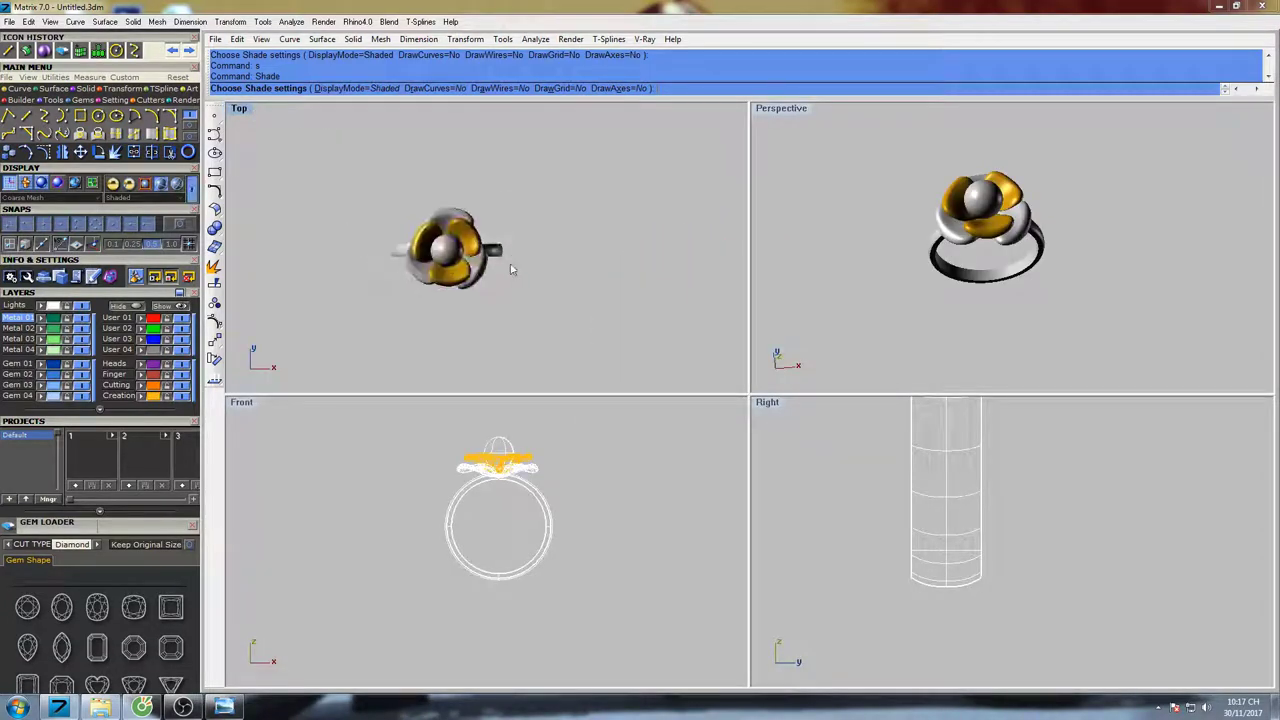
pyautogui.scroll(5, 430, 244)
pyautogui.moveTo(427, 243); pyautogui.dragTo(515, 260, button='right')
pyautogui.moveTo(513, 516); pyautogui.dragTo(566, 516, button='right')
pyautogui.scroll(1, 581, 499)
pyautogui.scroll(2, 583, 498)
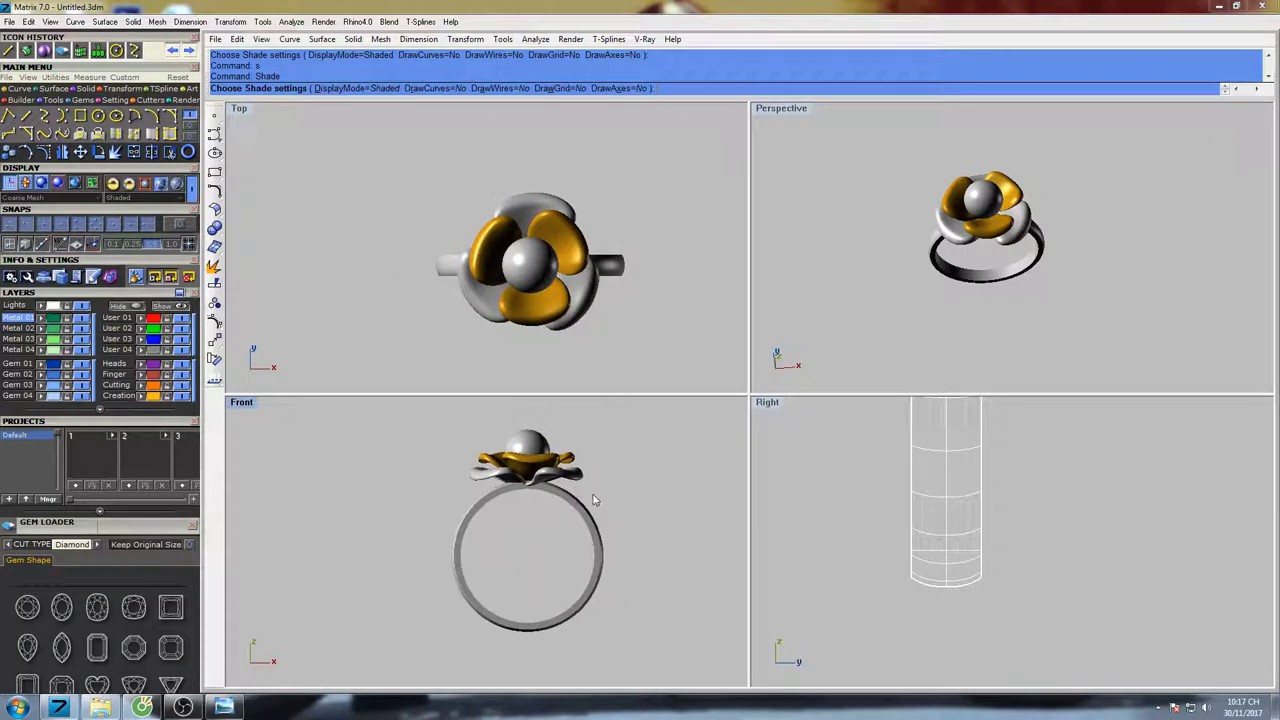
# Frame the whole shaded ring in the Right view and an enlarged angled Perspective view
pyautogui.click(980, 533)
pyautogui.scroll(-5, 992, 490)
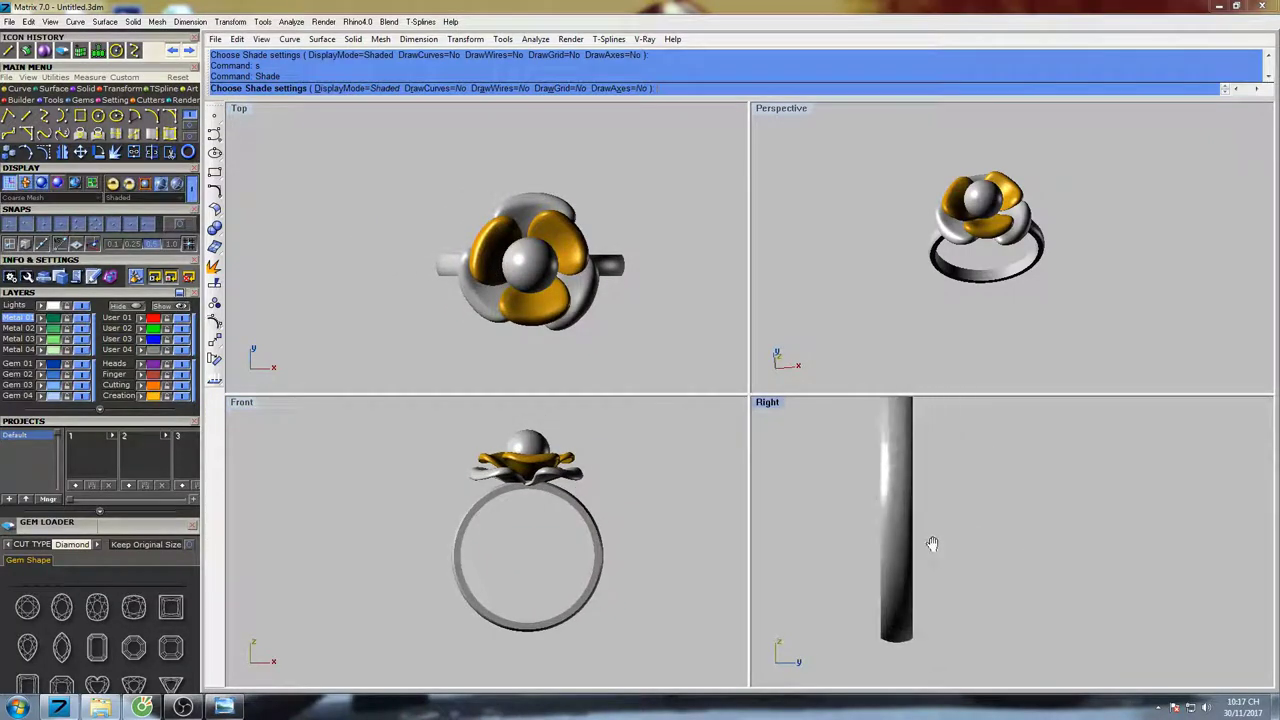
pyautogui.moveTo(961, 472); pyautogui.dragTo(915, 521, button='right')
pyautogui.scroll(3, 913, 522)
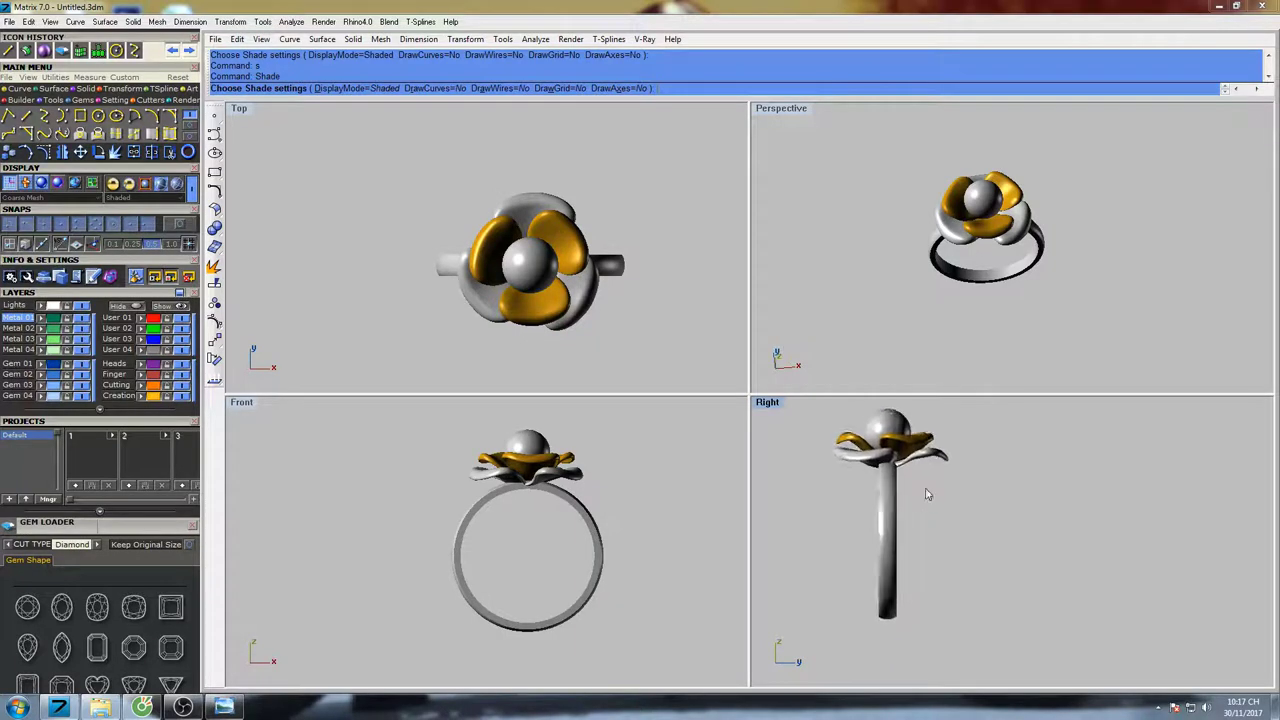
pyautogui.moveTo(925, 477); pyautogui.dragTo(949, 491, button='right')
pyautogui.scroll(1, 948, 498)
pyautogui.click(1018, 278)
pyautogui.scroll(5, 1022, 258)
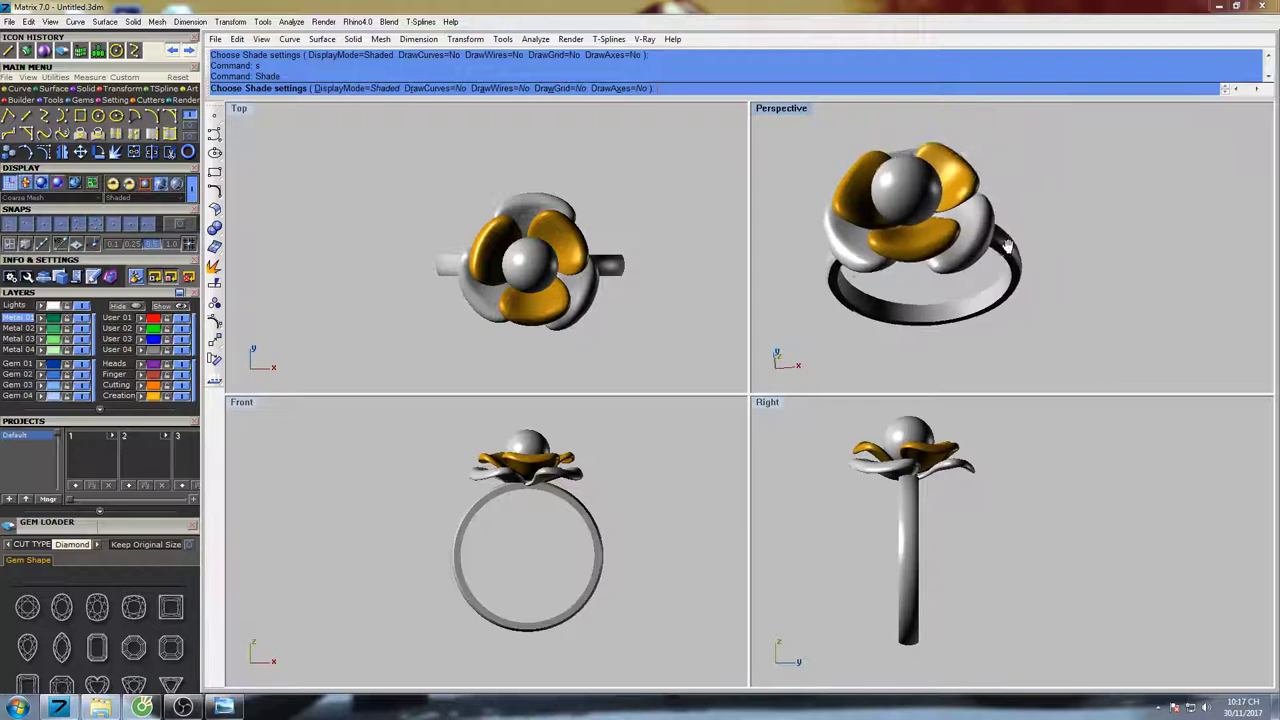
pyautogui.keyDown('shift'); pyautogui.moveTo(962, 287); pyautogui.dragTo(1006, 232, button='right'); pyautogui.keyUp('shift')
pyautogui.moveTo(1006, 232)
pyautogui.mouseDown(button='right')
pyautogui.moveTo(1007, 266)
pyautogui.moveTo(1005, 246)
pyautogui.mouseUp(button='right')
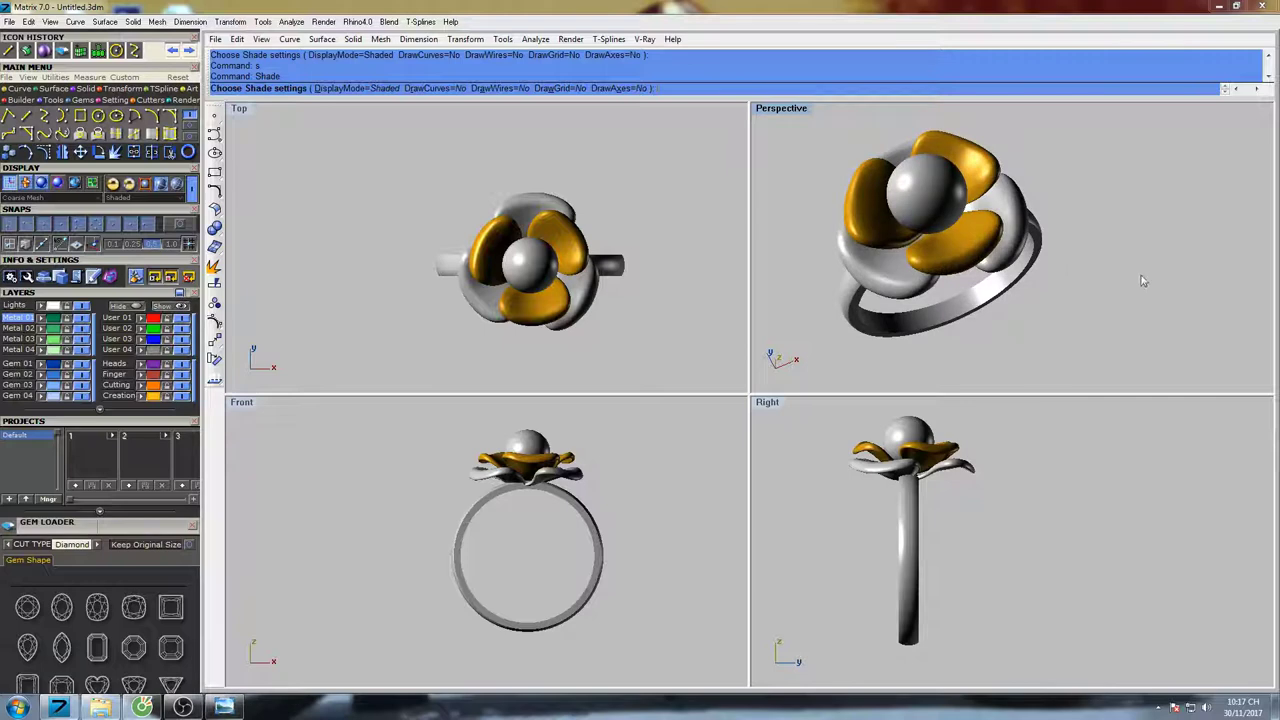